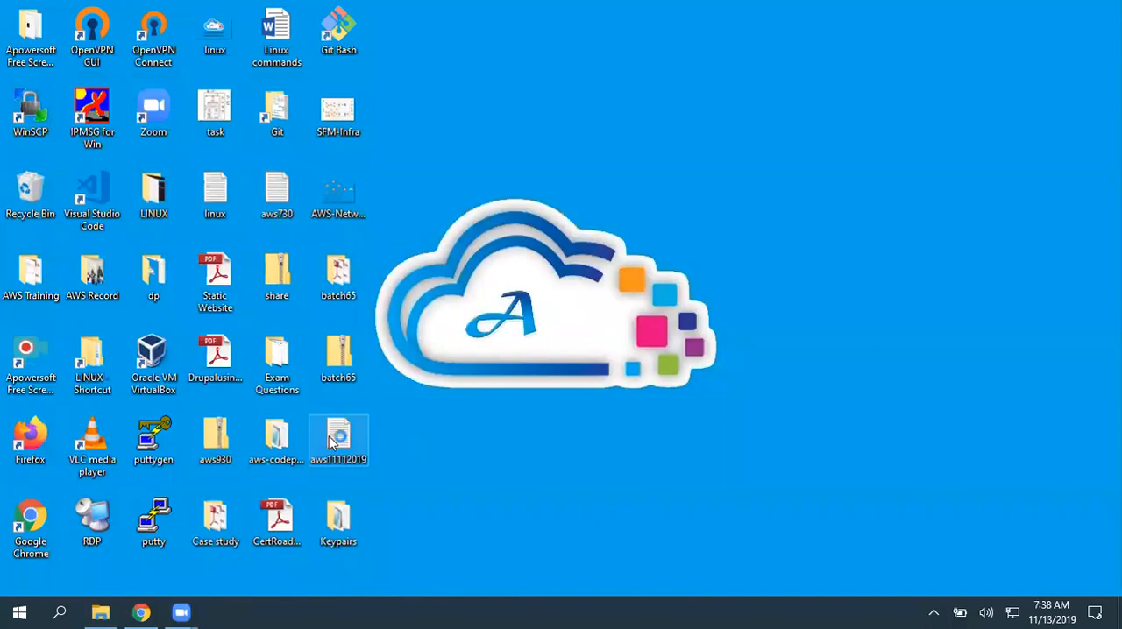
double_click(826, 96)
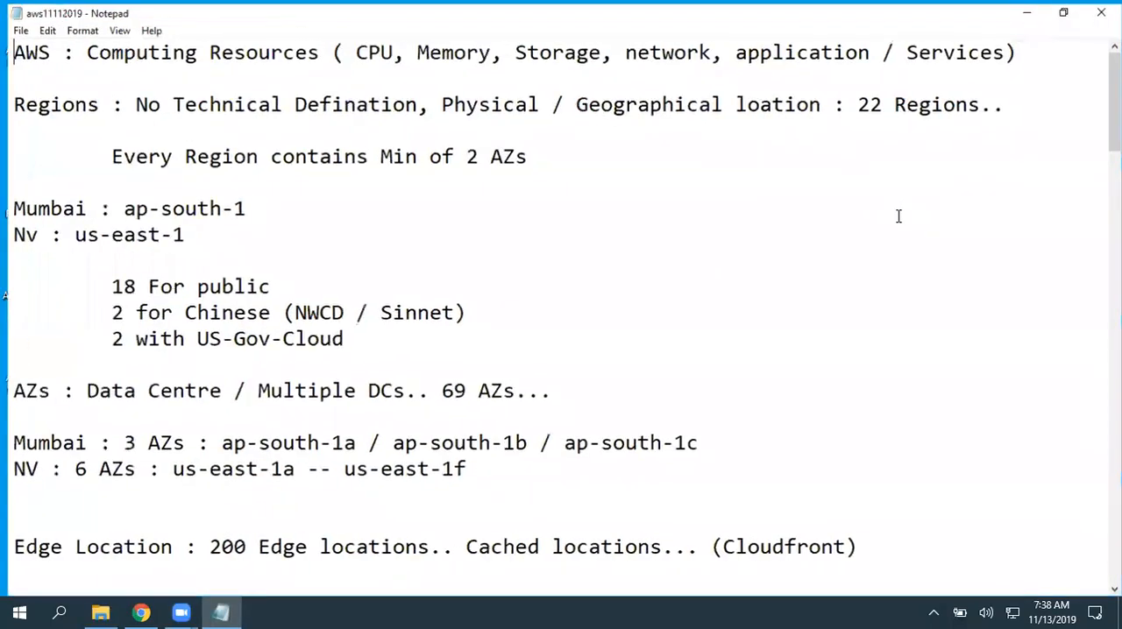
scroll(898, 217, down, 15)
scroll(1063, 81, up, 4)
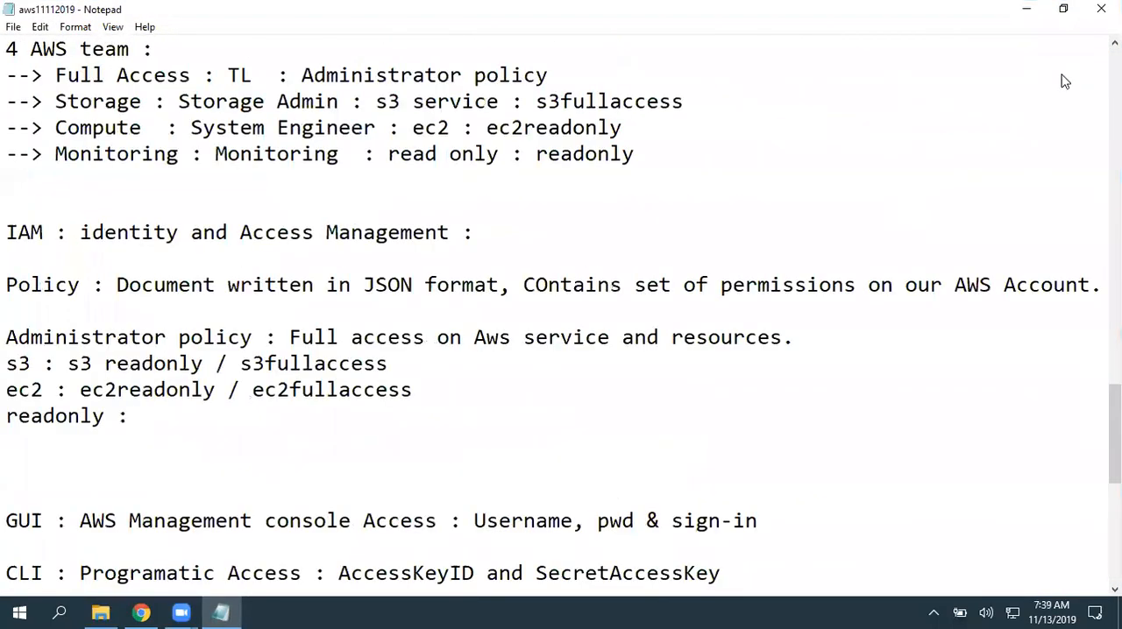
click(1101, 9)
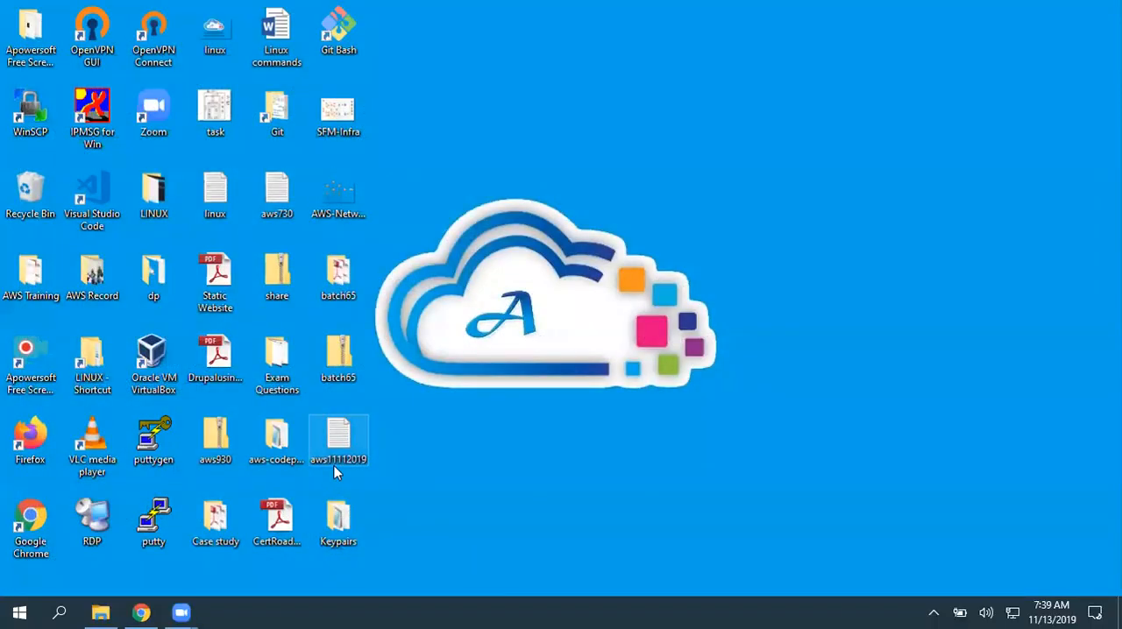
- Open the aws11112019 text file from the desktop in a maximized window at the root account notes
double_click(343, 435)
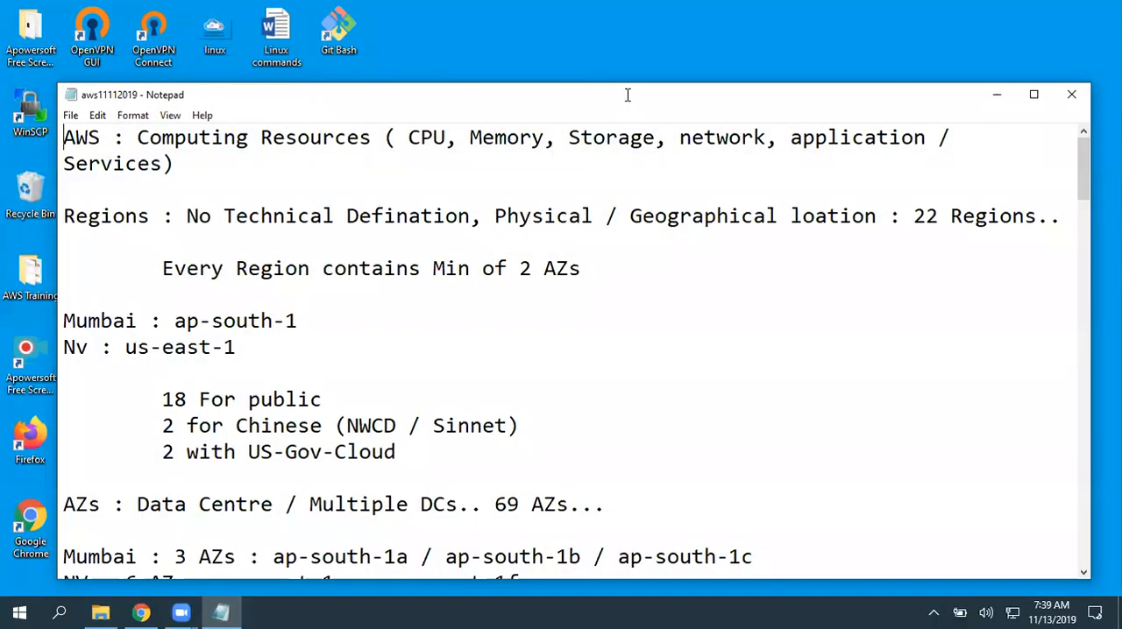
double_click(628, 95)
scroll(584, 364, down, 20)
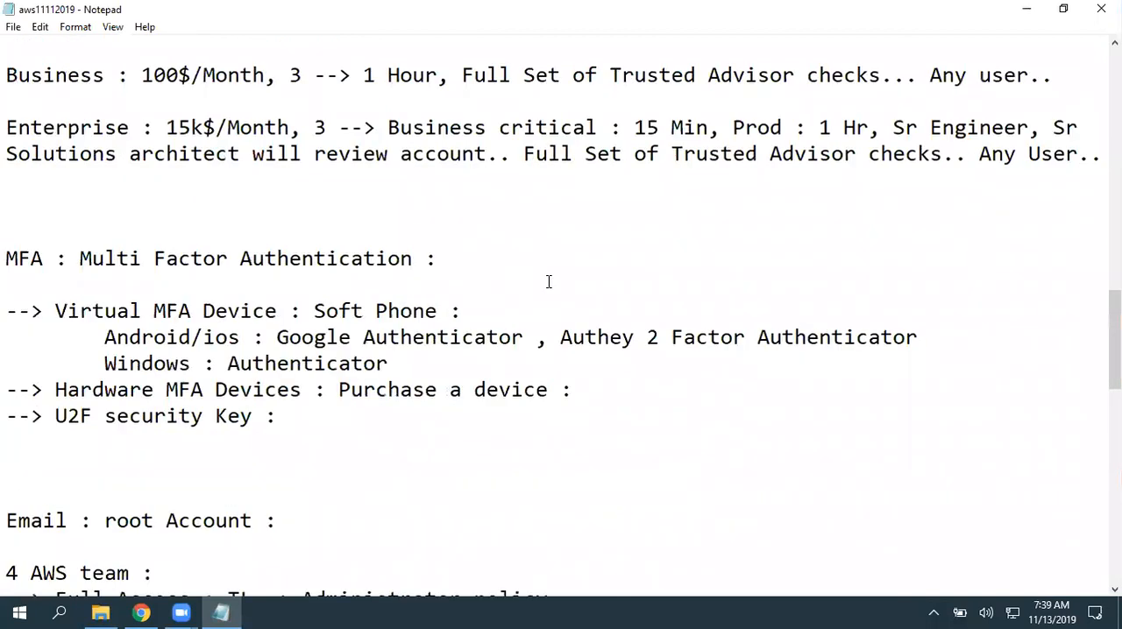
scroll(549, 281, down, 9)
scroll(10, 243, up, 5)
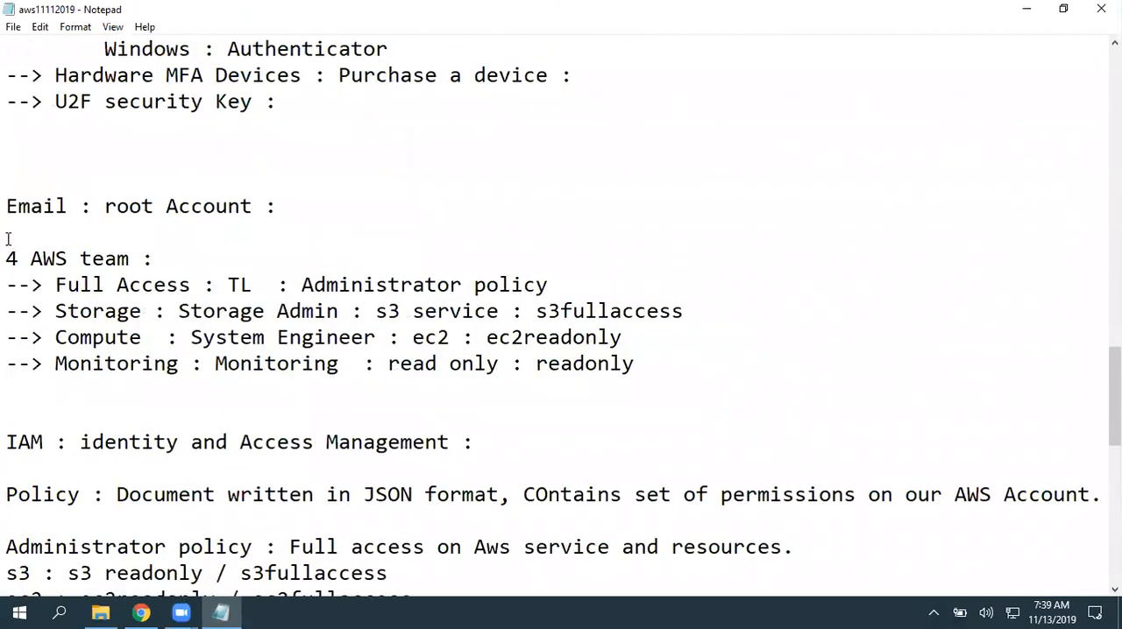
- Review the root account line and the Multi Factor Authentication device options in the notes
drag(6, 205, 304, 205)
click(306, 206)
scroll(307, 210, up, 1)
scroll(299, 260, up, 2)
drag(296, 340, 7, 179)
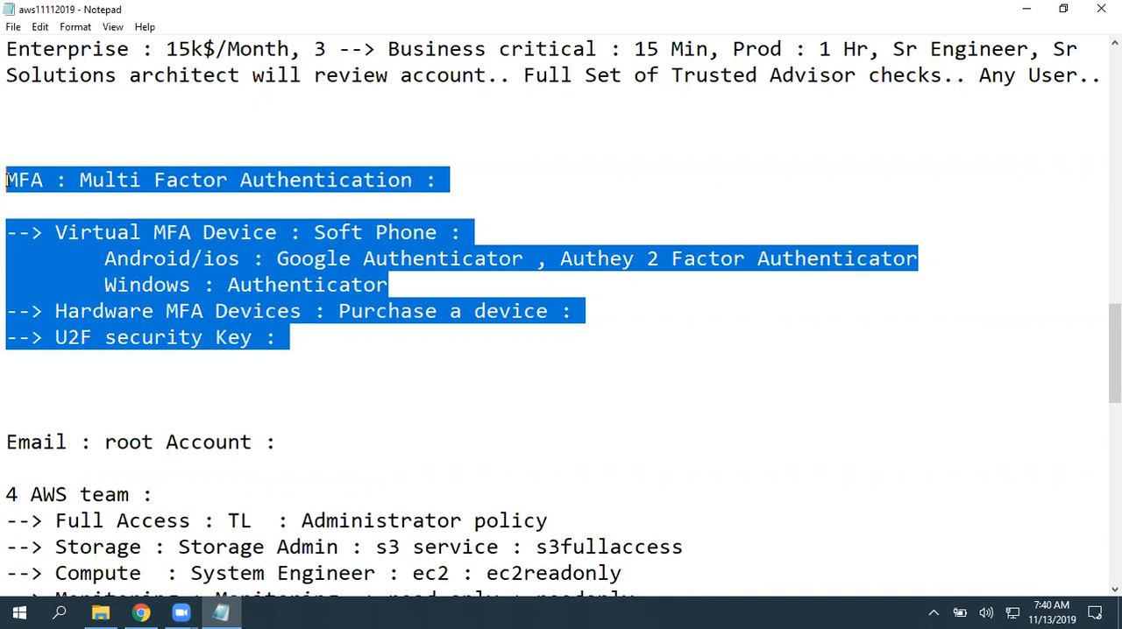
drag(343, 350, 7, 285)
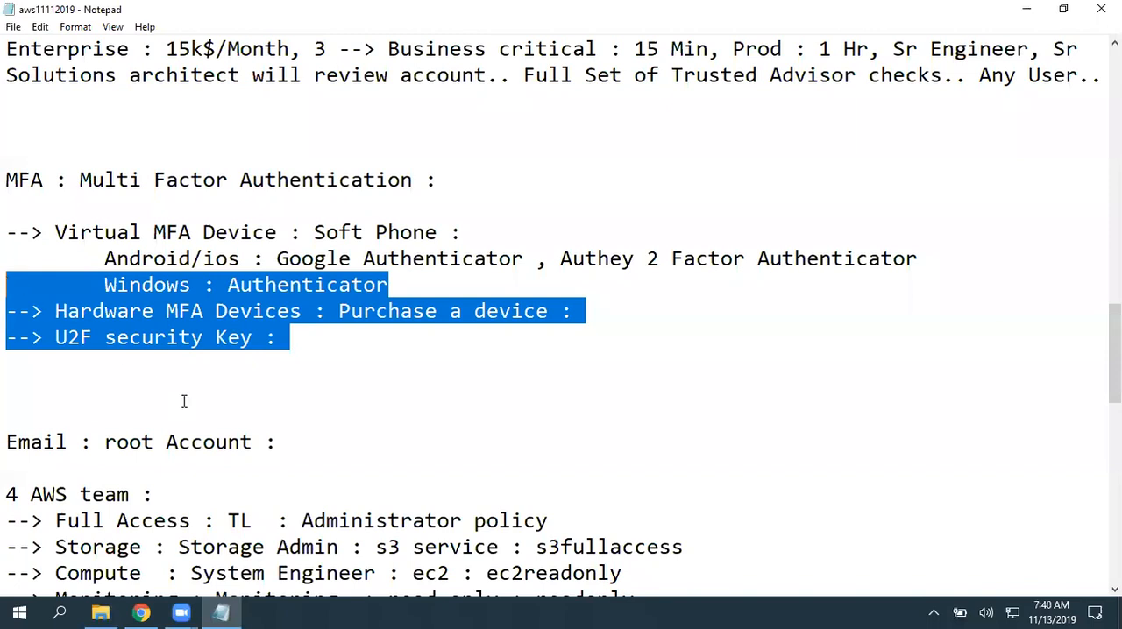
click(303, 418)
- Examine the root account line and the four AWS team roles with their assigned policies
scroll(304, 418, down, 2)
click(289, 285)
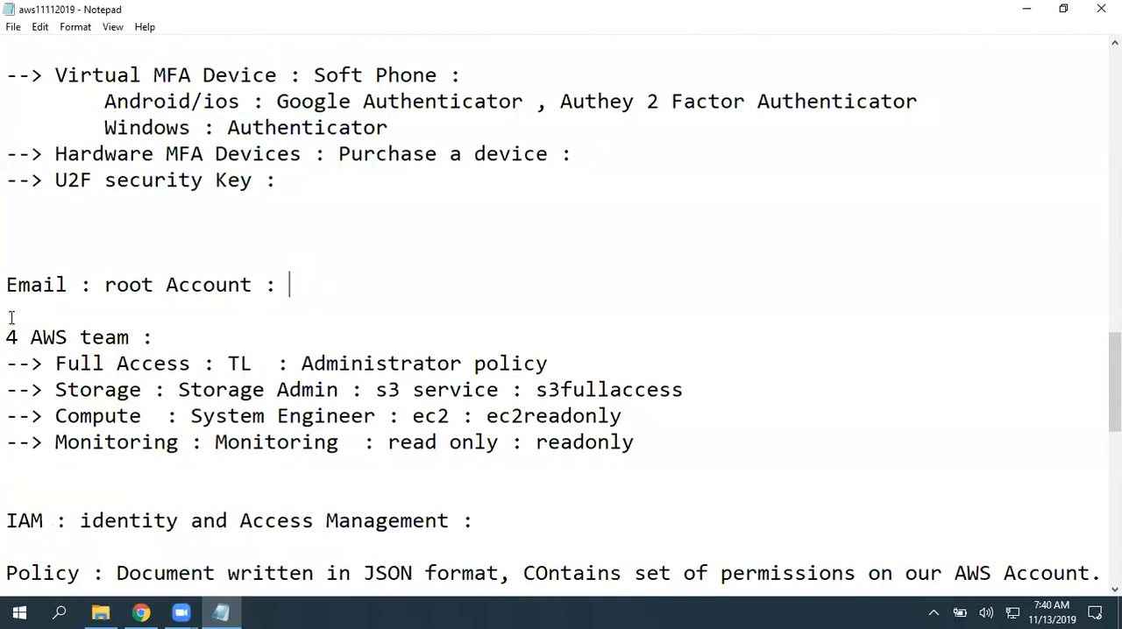
shift+click(7, 285)
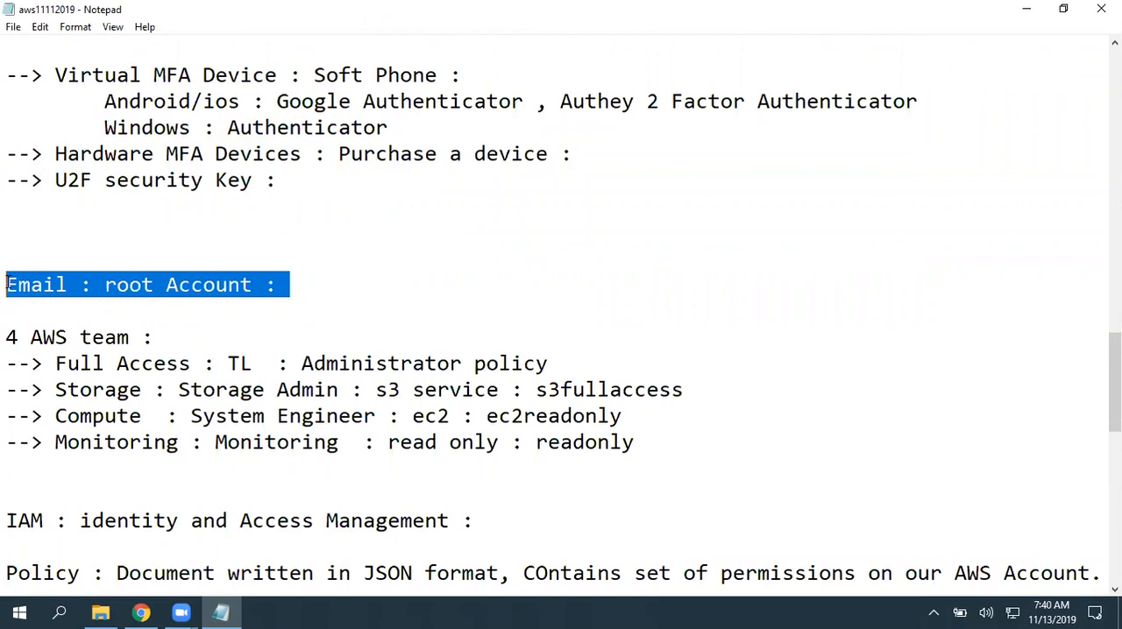
scroll(224, 360, down, 2)
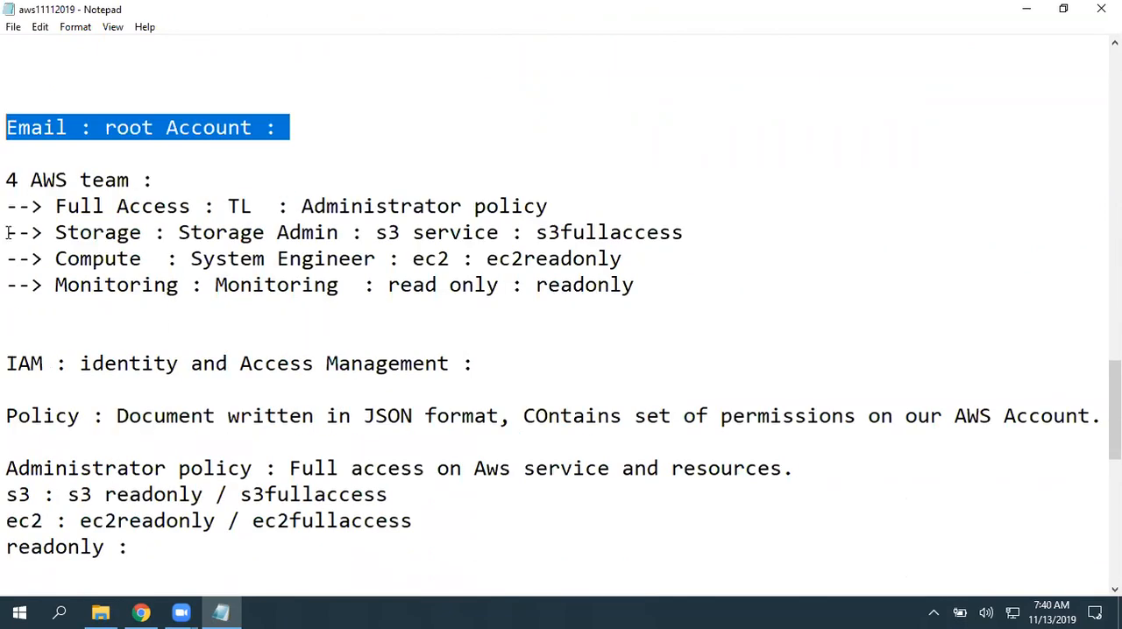
drag(8, 208, 684, 275)
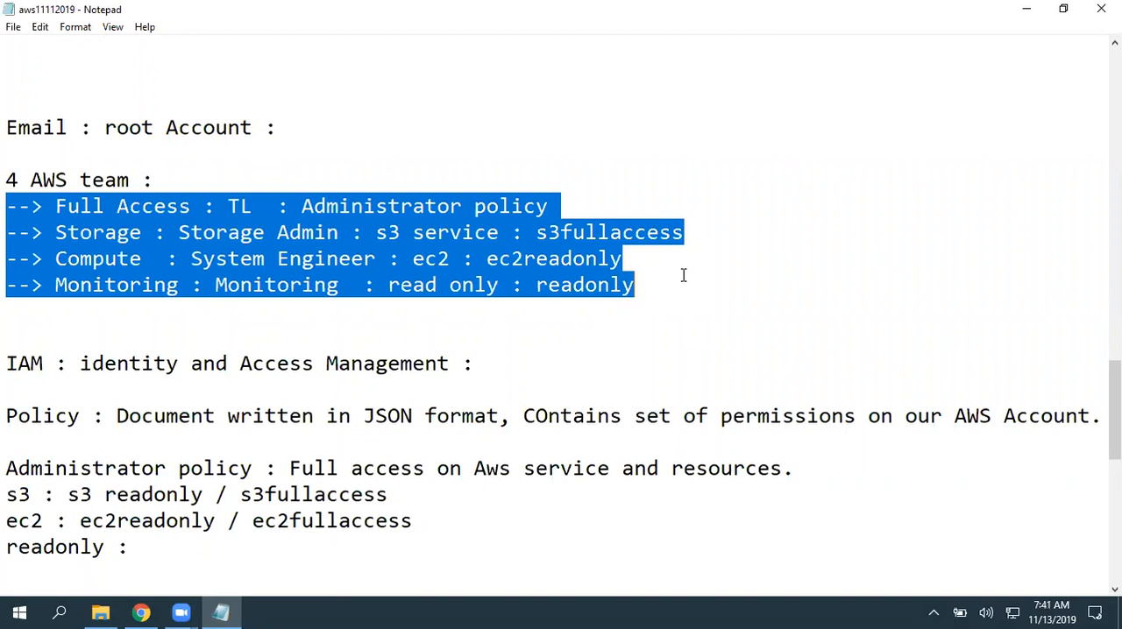
- Review the Policy definition and the administrator, s3, ec2 and readonly policy lines under IAM
drag(7, 415, 107, 416)
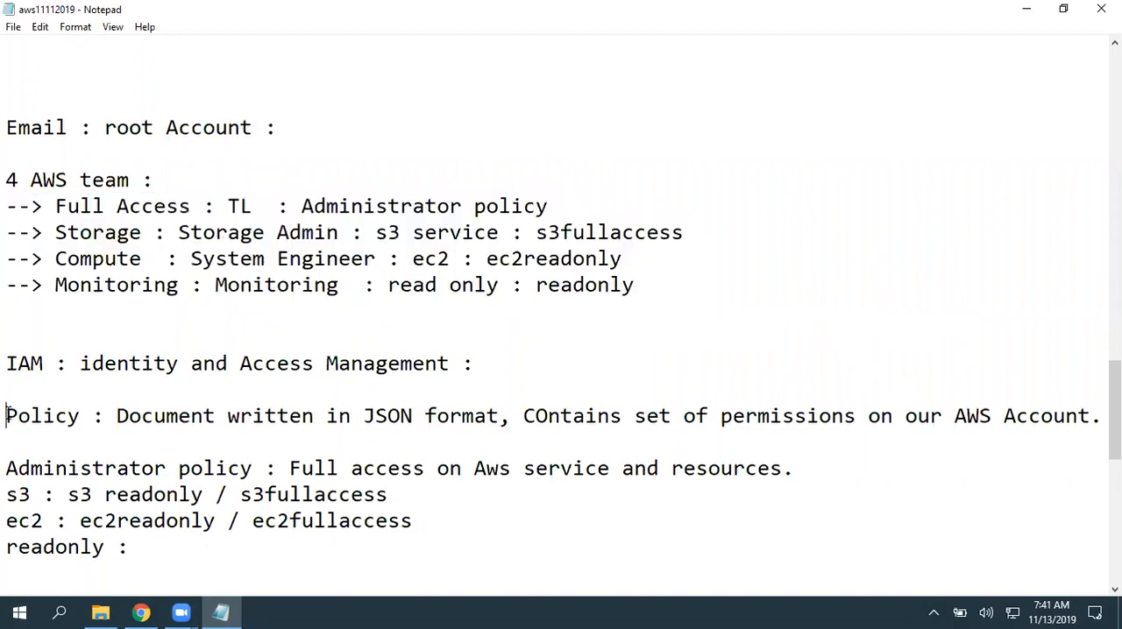
scroll(335, 375, down, 4)
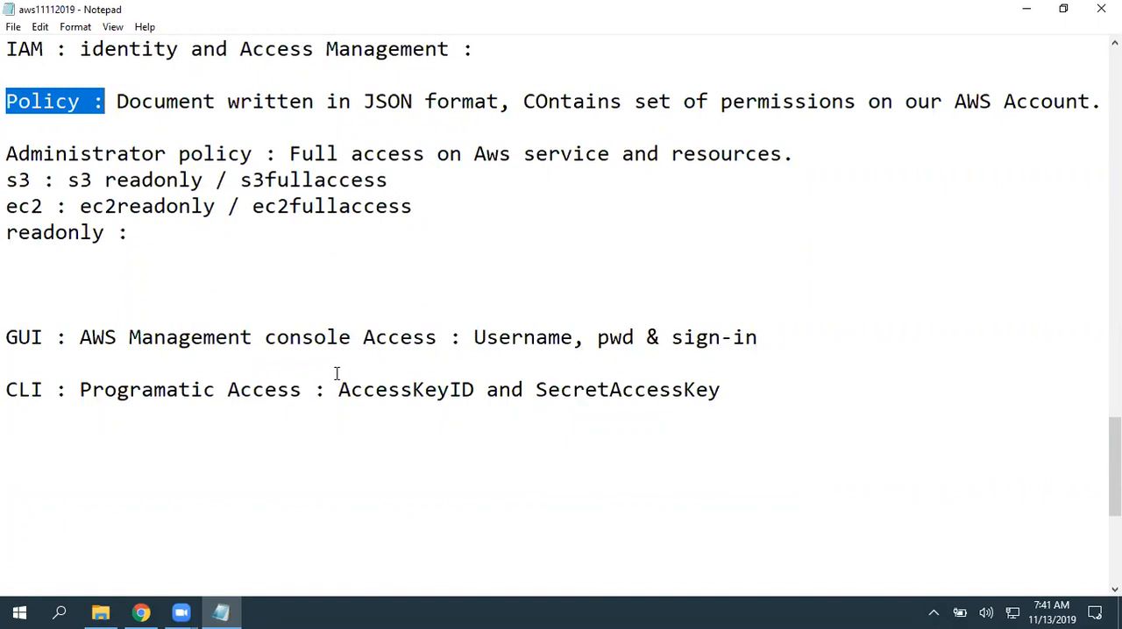
drag(183, 242, 9, 147)
click(161, 273)
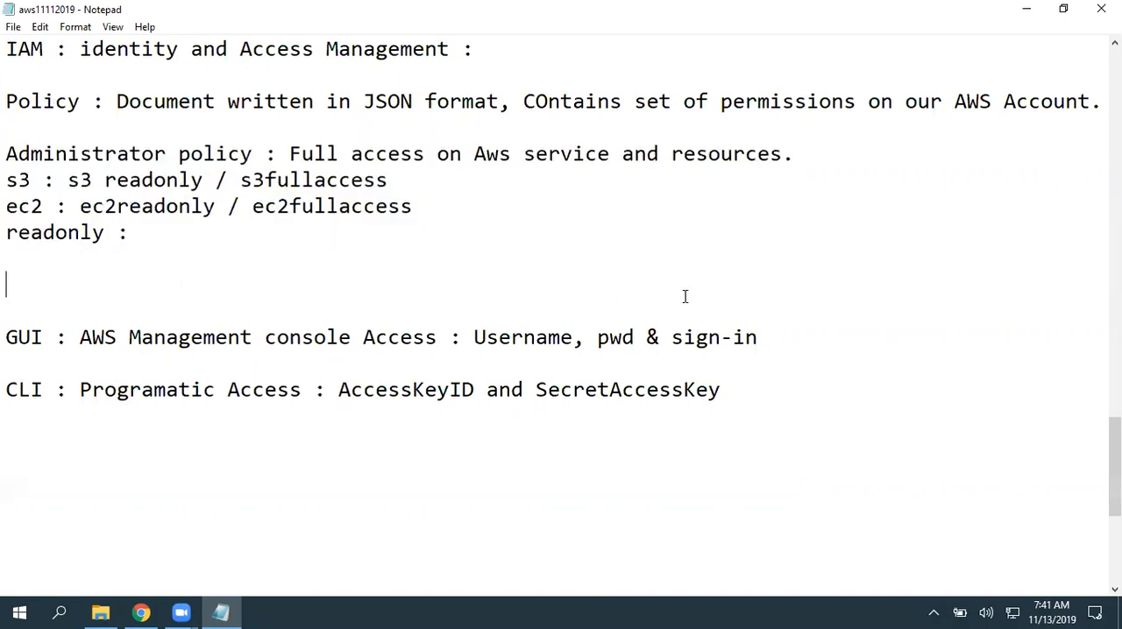
- Add the line "Step 1 : Username" below the CLI access note
scroll(817, 428, down, 1)
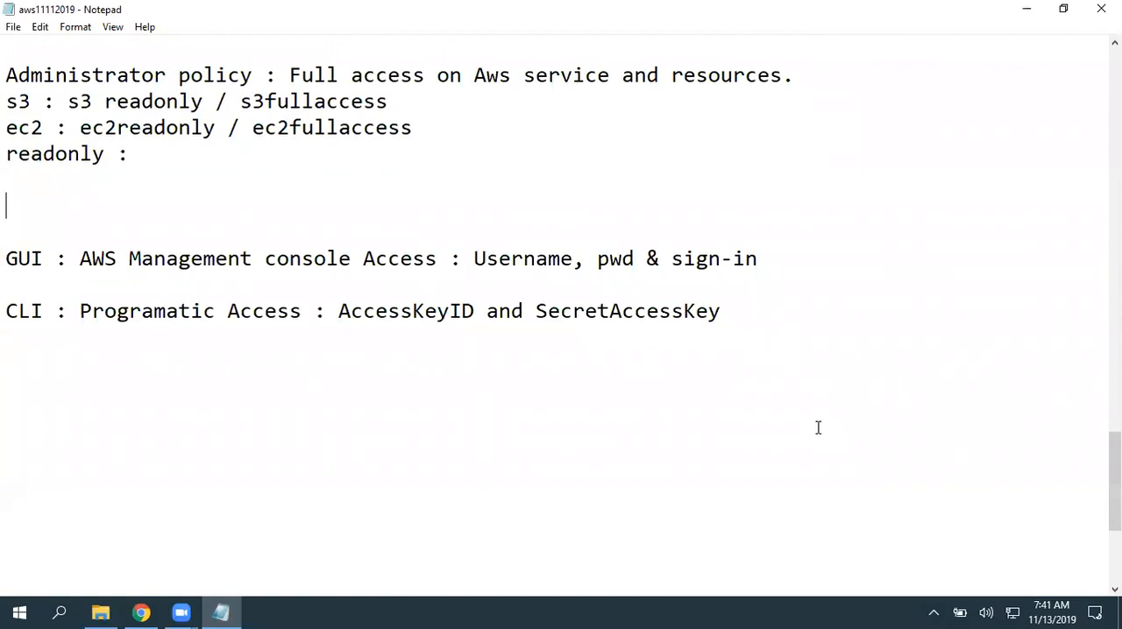
click(10, 375)
text(Step 1 : Username)
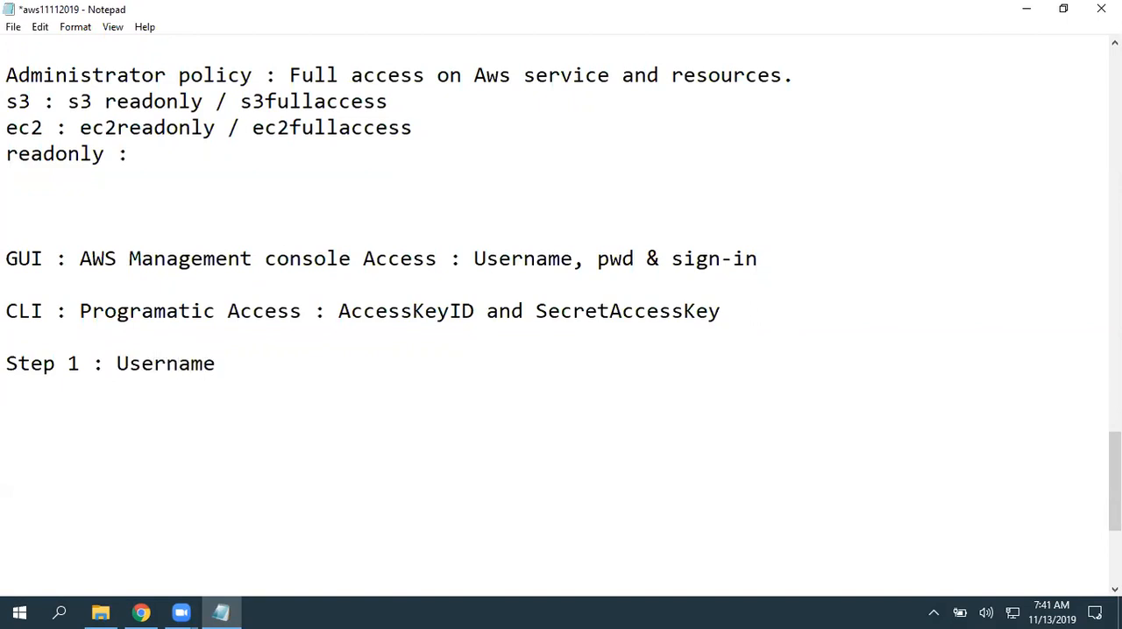
- Add the line "Step 2 : Access type" under Step 1
key(Return)
text(Step 2 : Type of)
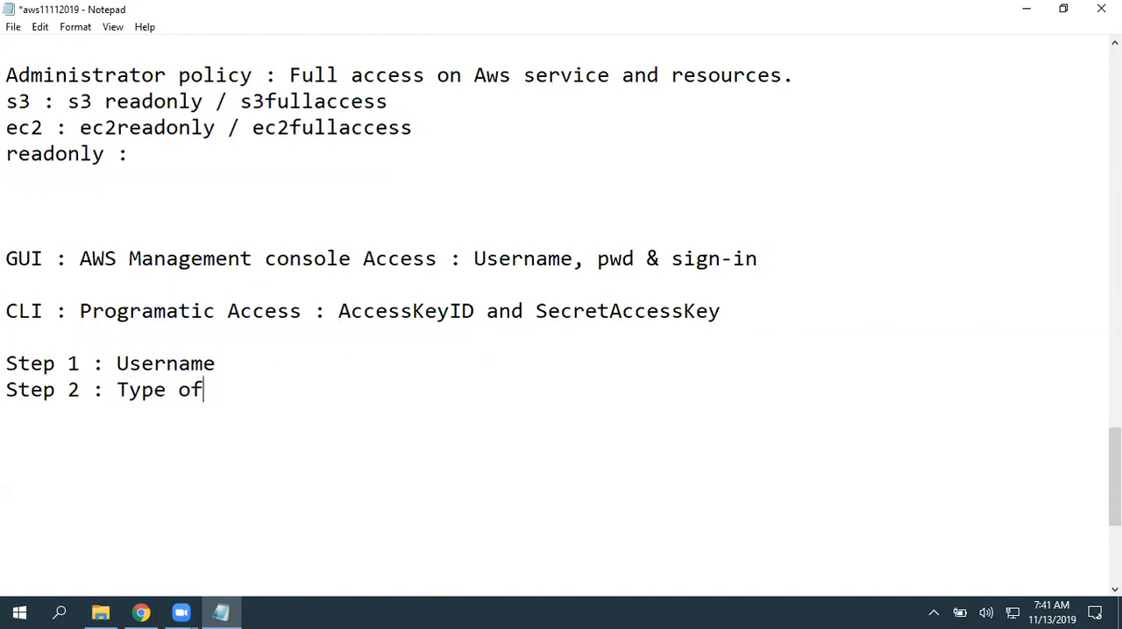
key(BackSpace)
key(BackSpace)
key(BackSpace)
key(BackSpace)
key(BackSpace)
key(BackSpace)
key(BackSpace)
text(Access type)
- Add the indented item "--> AWS Programatic Access" under Step 2
key(Return)
key(Tab)
text(--> AWS Programatic Access)
- Add a second indented item "--> AWS Management console Access" under Step 2 and save the file
key(Return)
key(Tab)
text(--> AWS Management console Access)
key(Return)
key(Return)
key(ctrl+s)
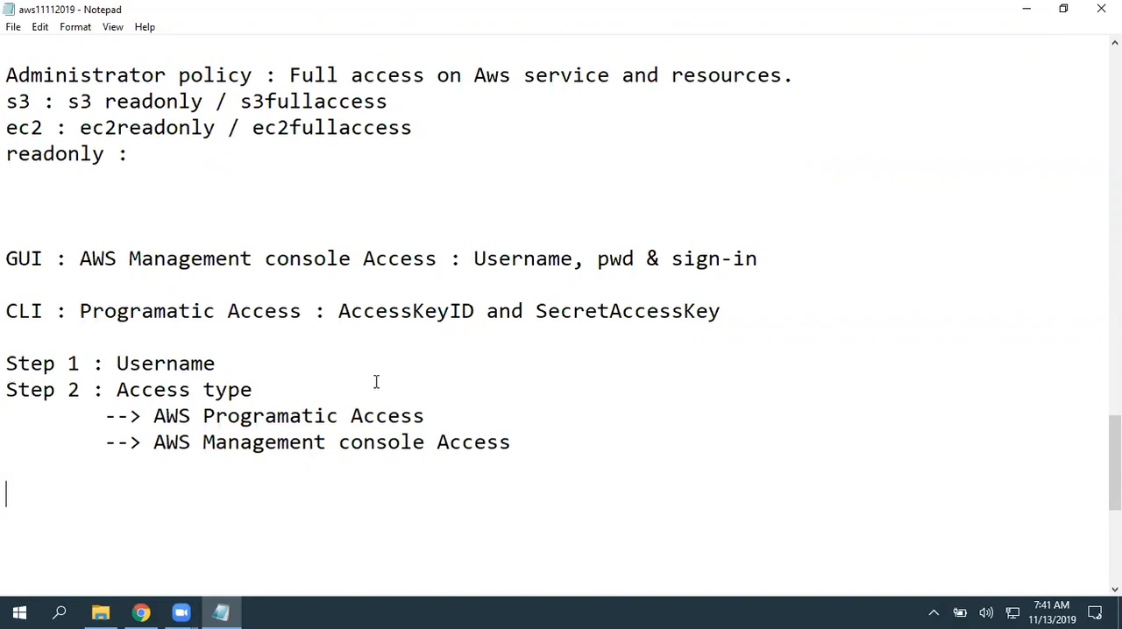
- Append "(Password, password change)" to the AWS Management console Access item and save the file
drag(512, 442, 303, 443)
click(573, 431)
text(()
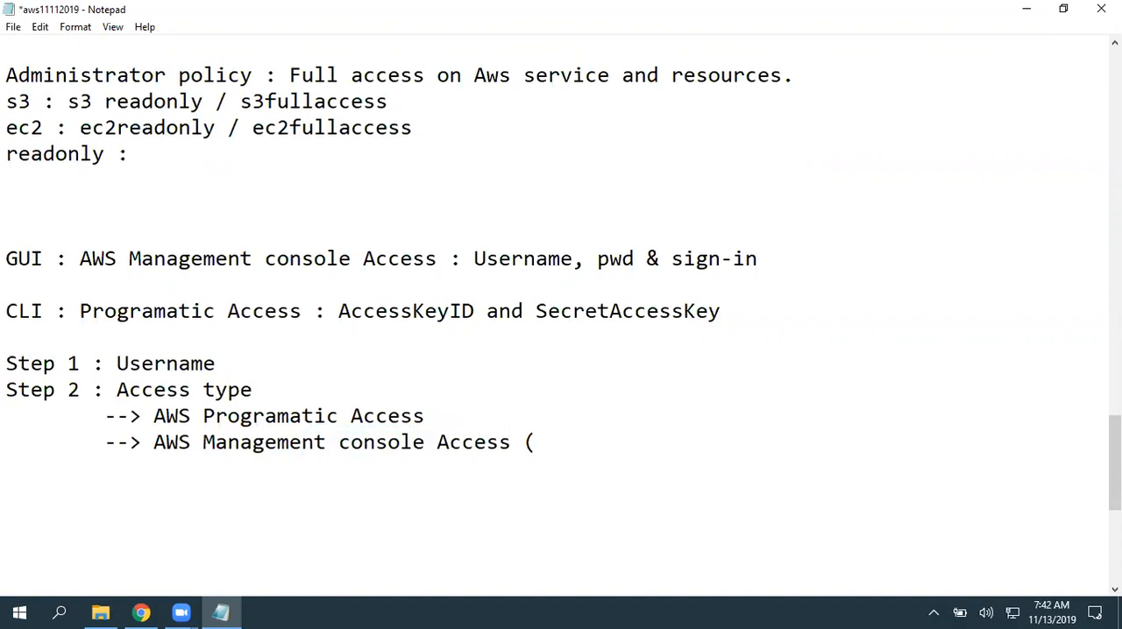
text(Password,)
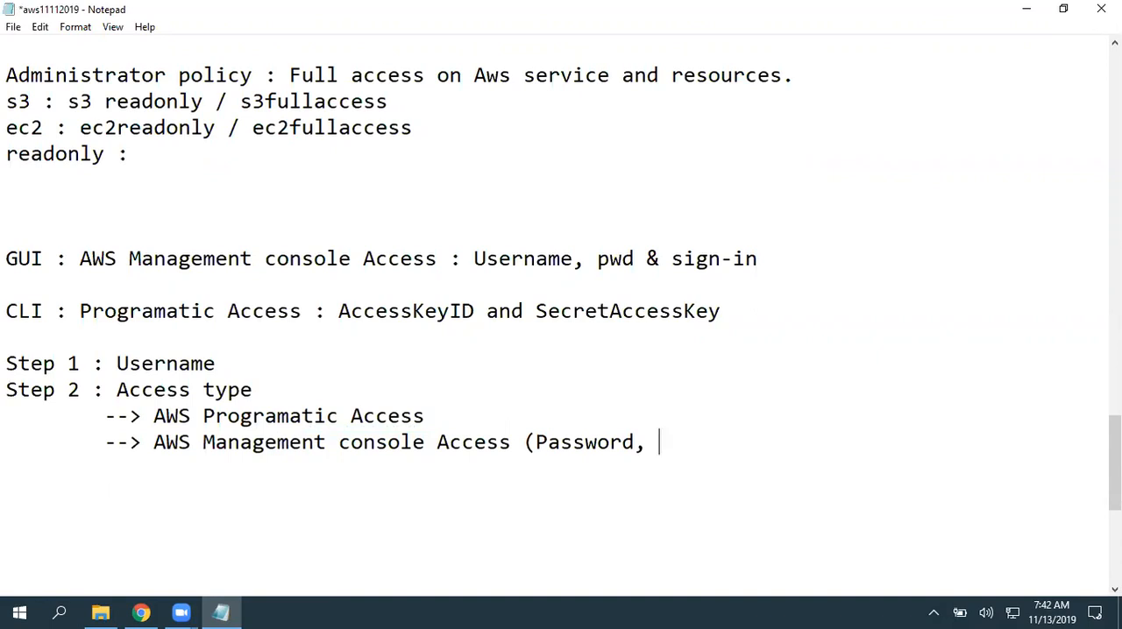
text(passwor)
text(ange))
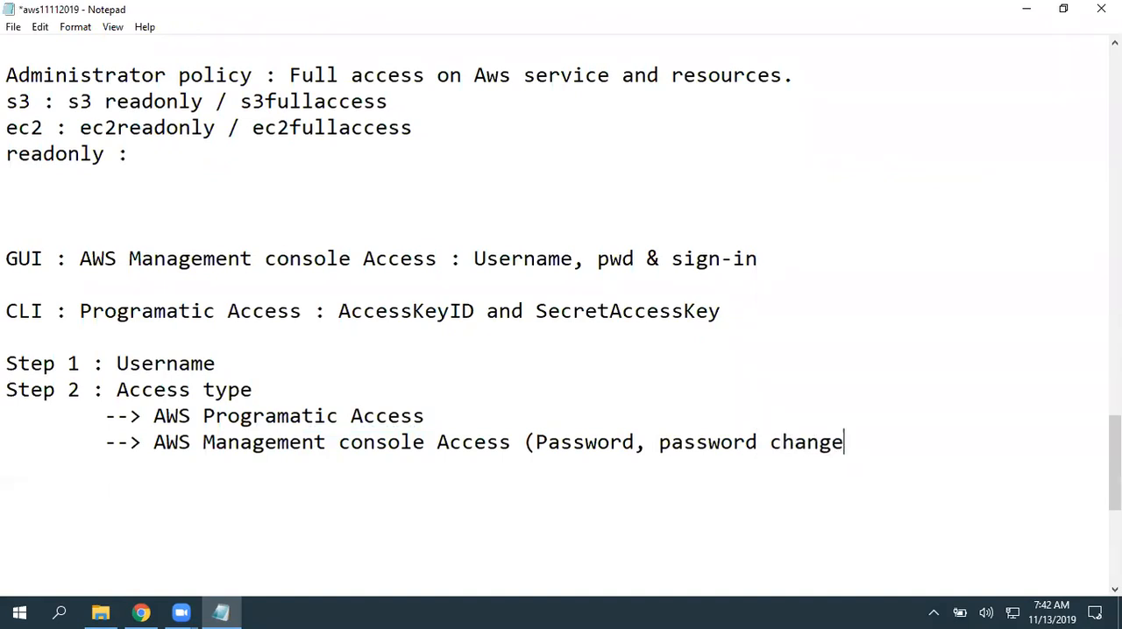
key(Return)
key(Return)
key(ctrl+s)
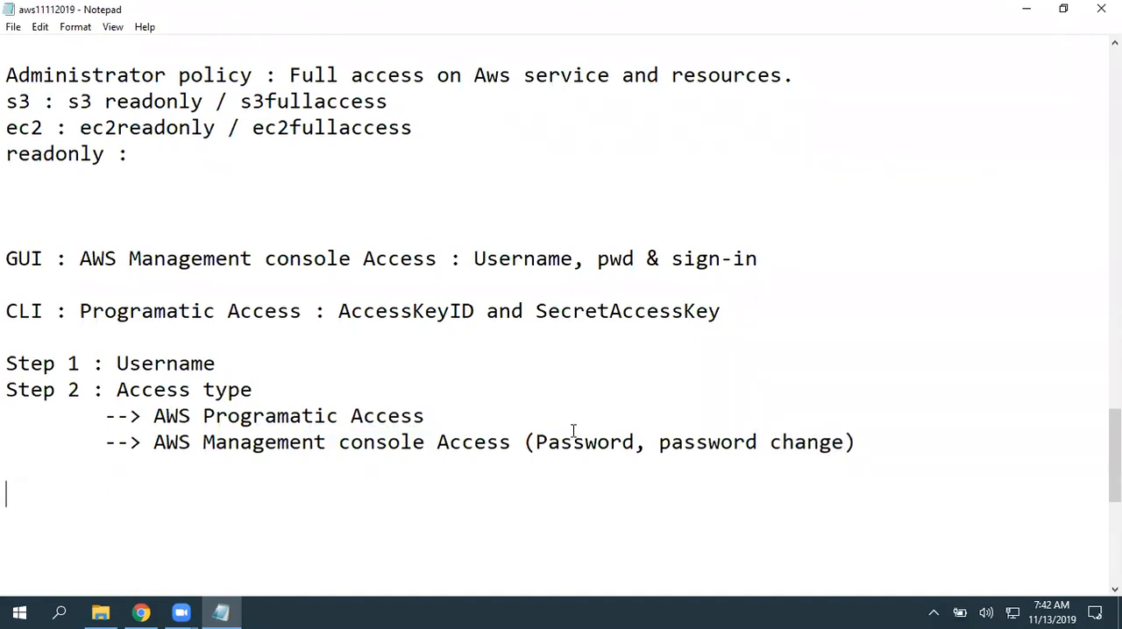
- Add the line "Step 3 : Permissions" with the indented items "--> Groups" and "--> Another USer"
text(Step 3 : Permissions)
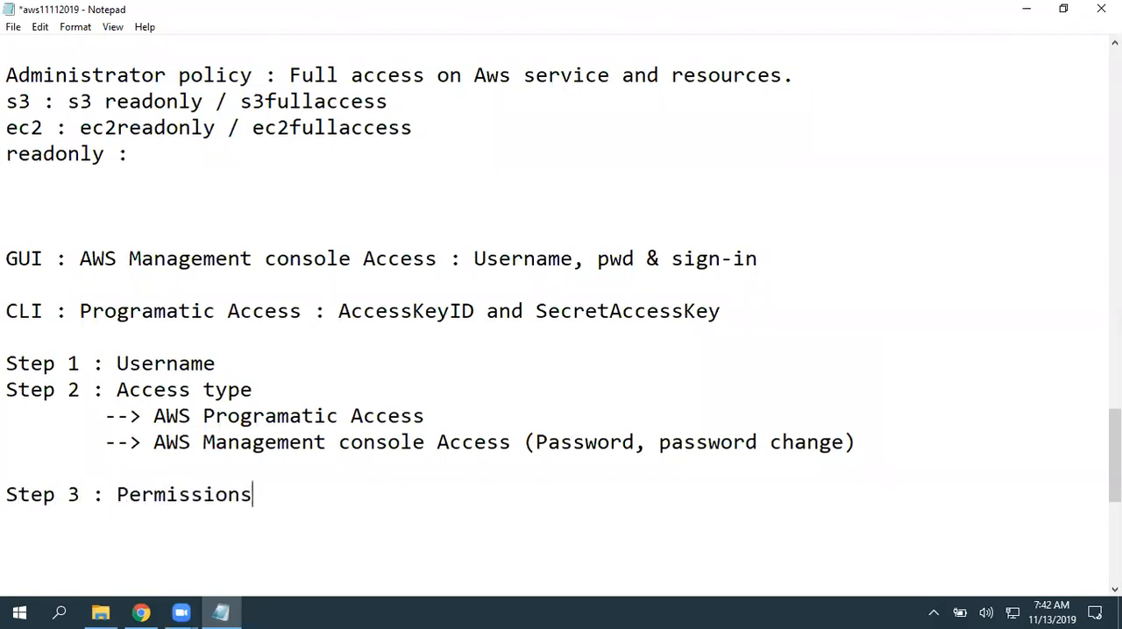
key(Return)
scroll(675, 428, down, 2)
key(Tab)
text(--> )
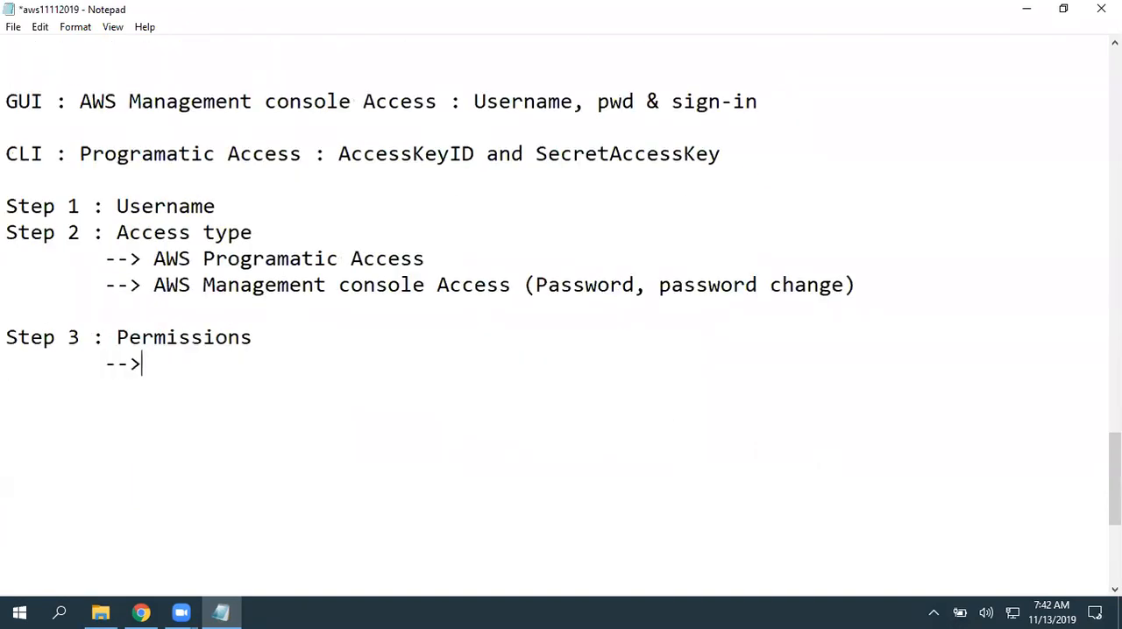
text(Groups)
key(Return)
key(Tab)
text(--> Another USer)
- Add the third indented item "--> Associate policy directly" under Step 3 and save the file
key(Return)
key(Tab)
text(--> )
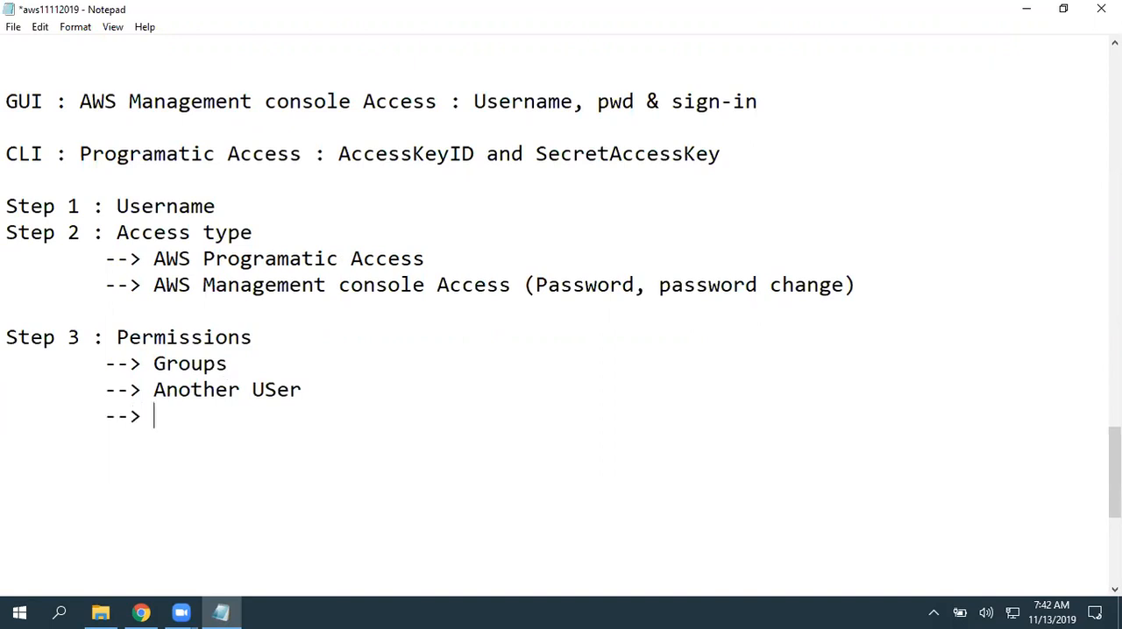
text(Associ)
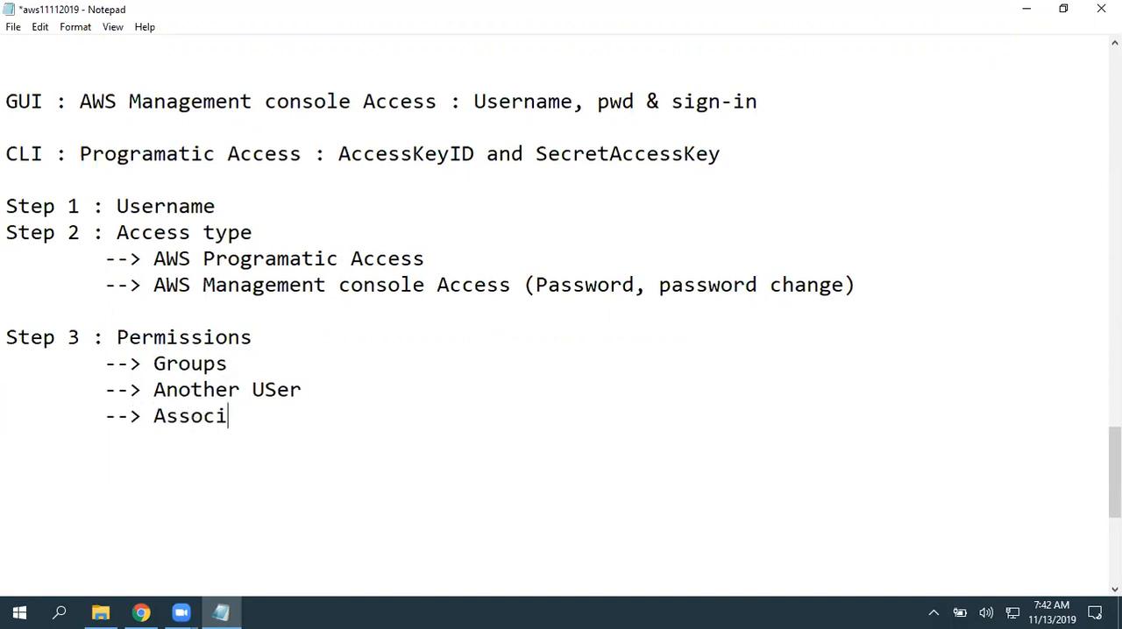
text(ate polic)
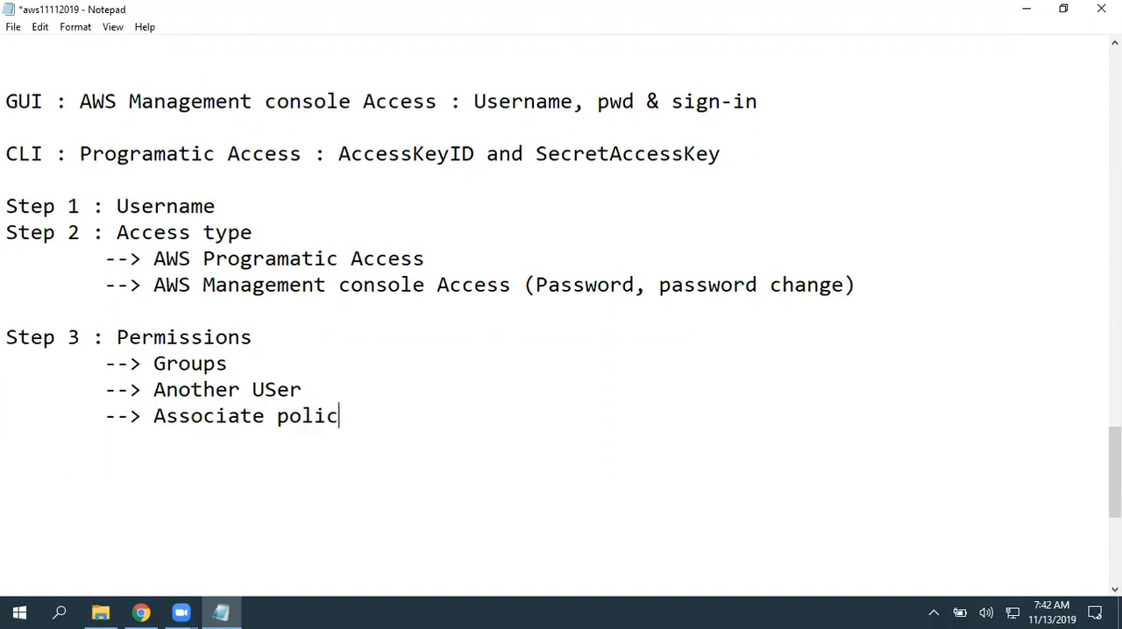
text(y directly)
key(ctrl+s)
key(Return)
key(Return)
key(ctrl+s)
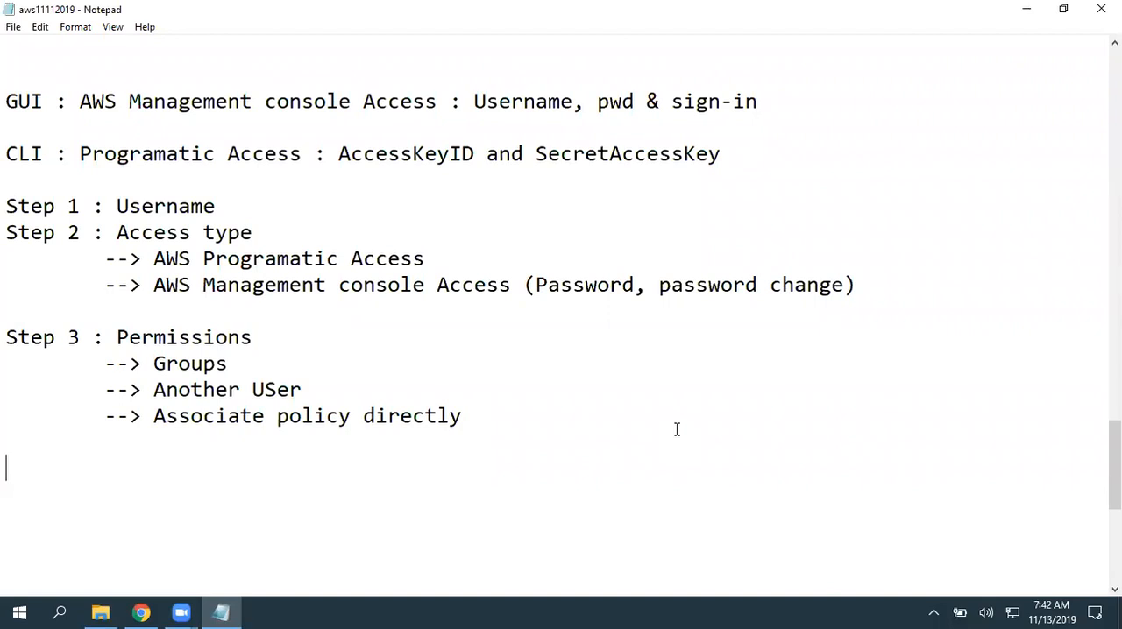
- Add the lines "Step 4 : Add Tags" and "Step 5 : Review and create" and save the file
text(Step)
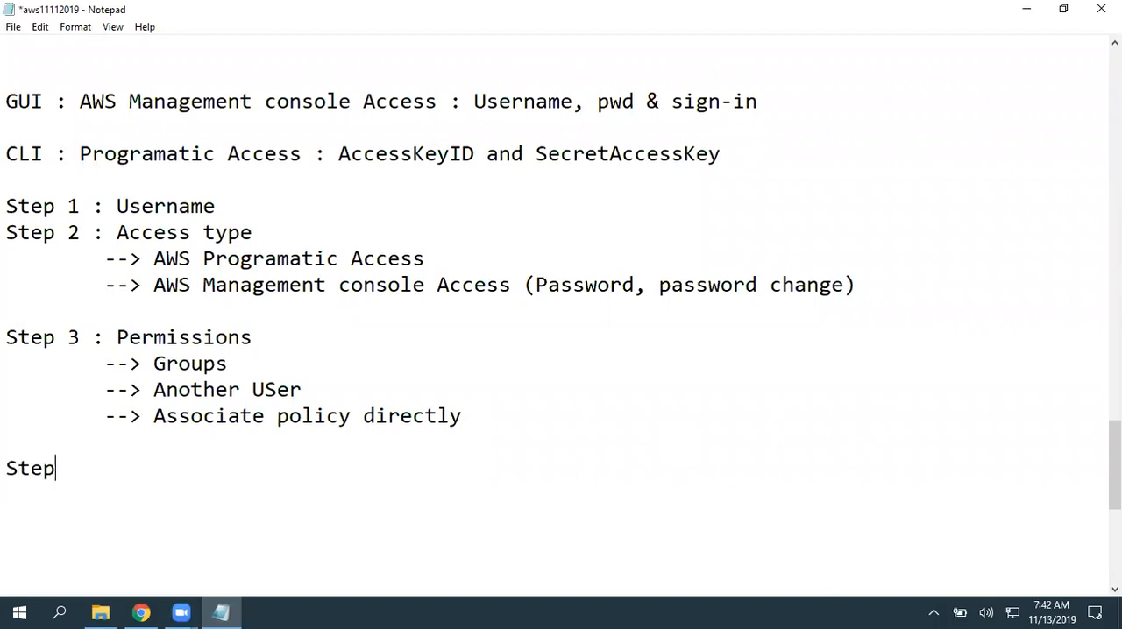
text( 4 : Add Tags)
key(Return)
text(Step)
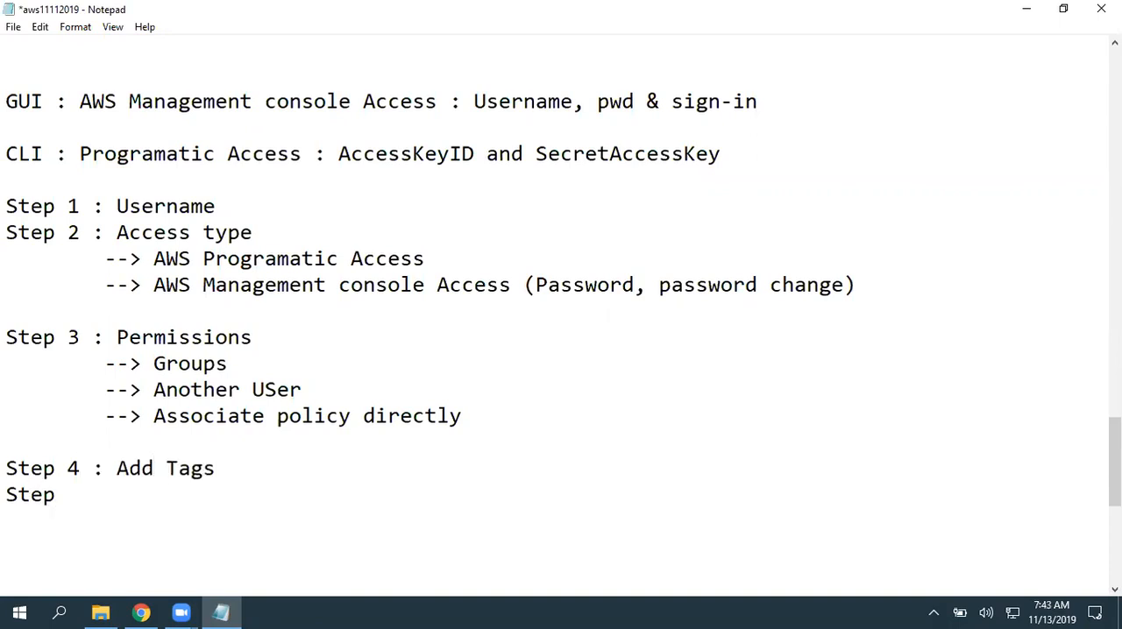
text( 5 : Review and create)
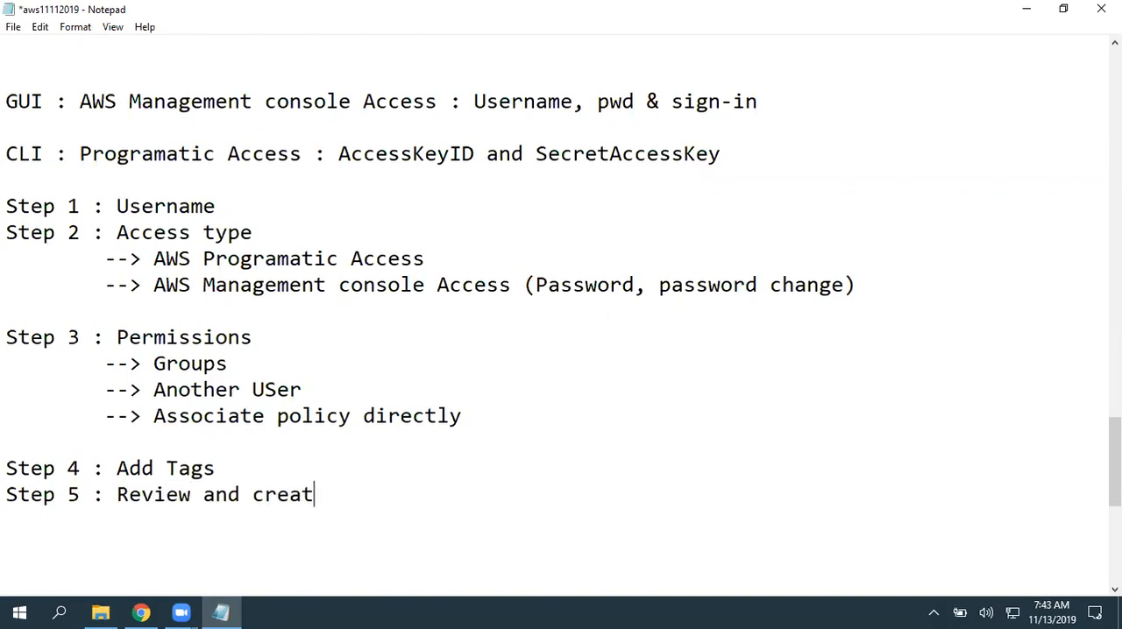
key(Return)
key(Return)
key(ctrl+s)
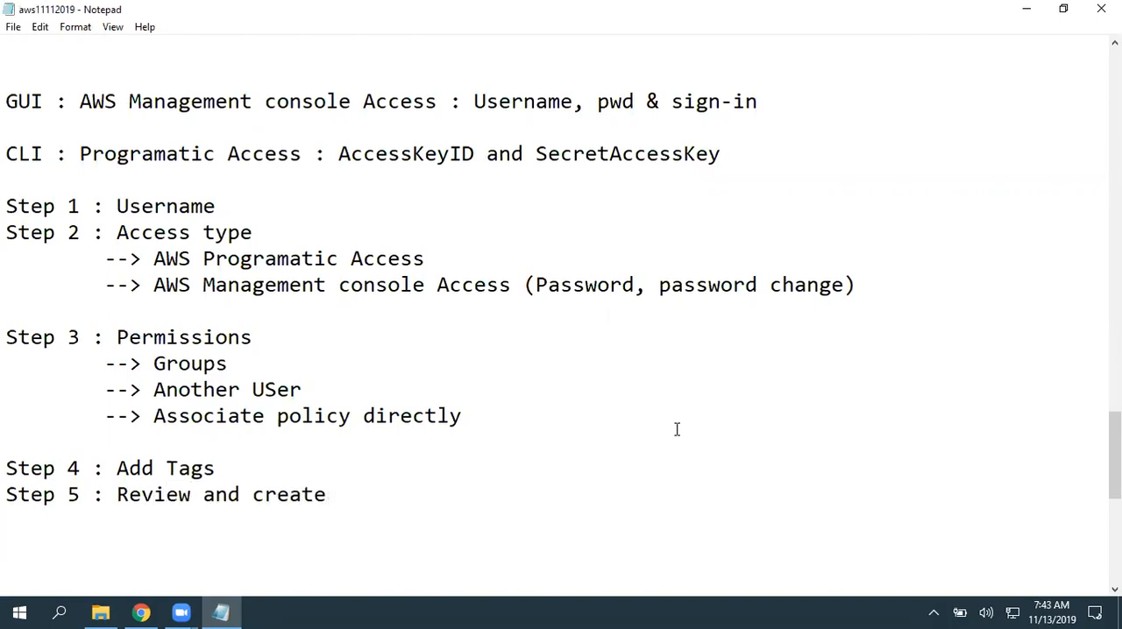
- Switch to Chrome and try to sign in to the AWS console as root user with the account password
click(100, 612)
click(1102, 10)
click(141, 613)
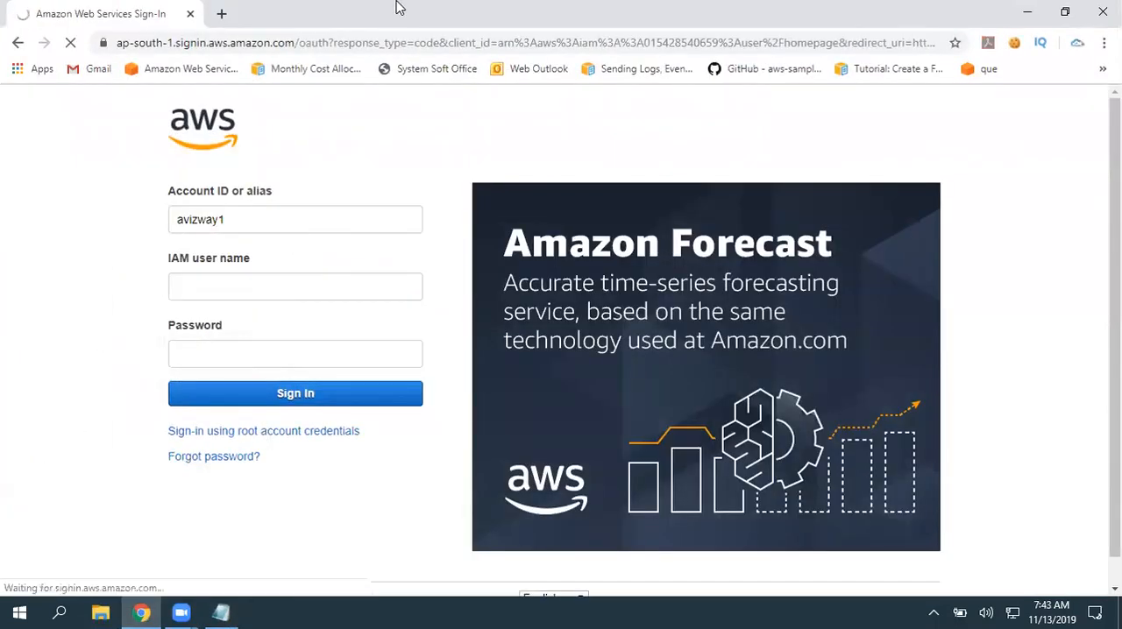
click(279, 317)
text(••••••)
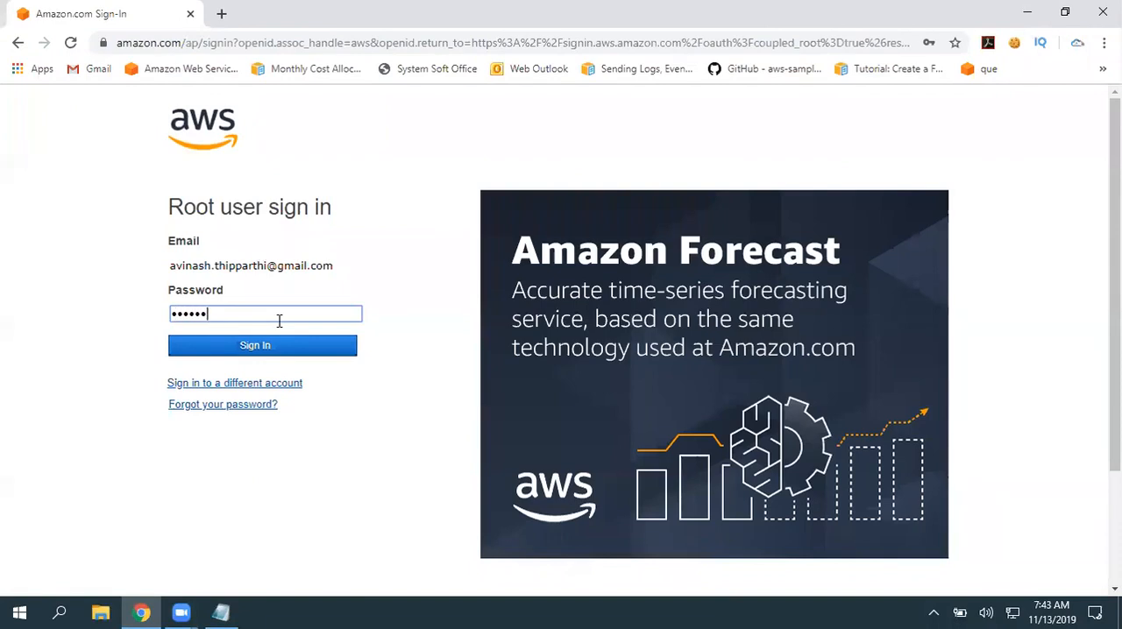
text(•••••••)
key(Return)
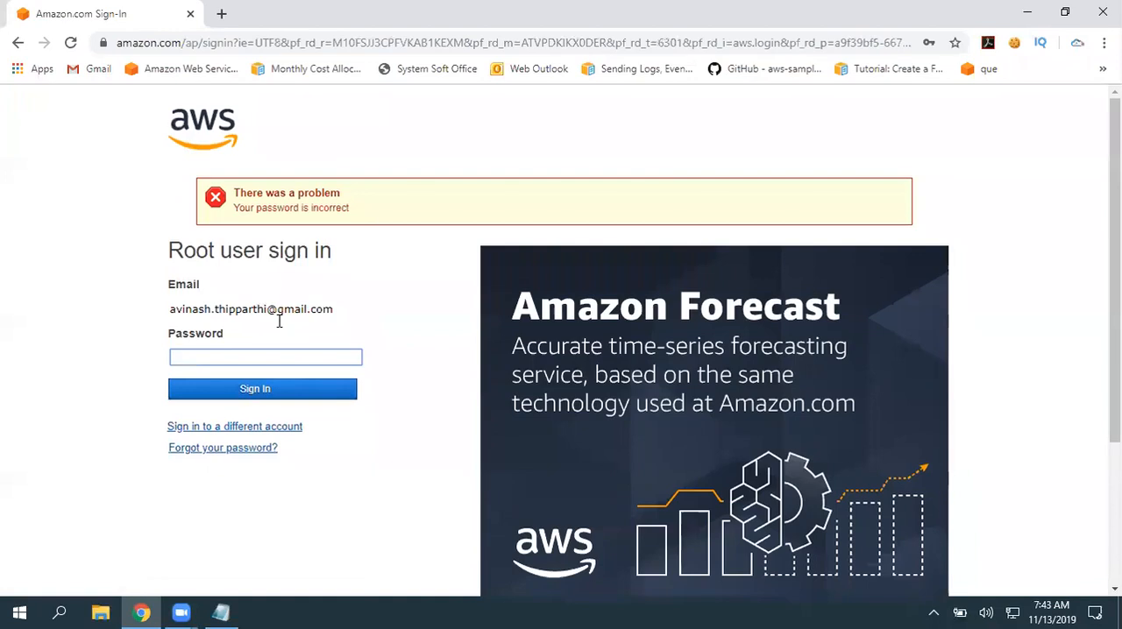
- Re-enter the root account password and submit the one-time authentication code to sign in
key(Return)
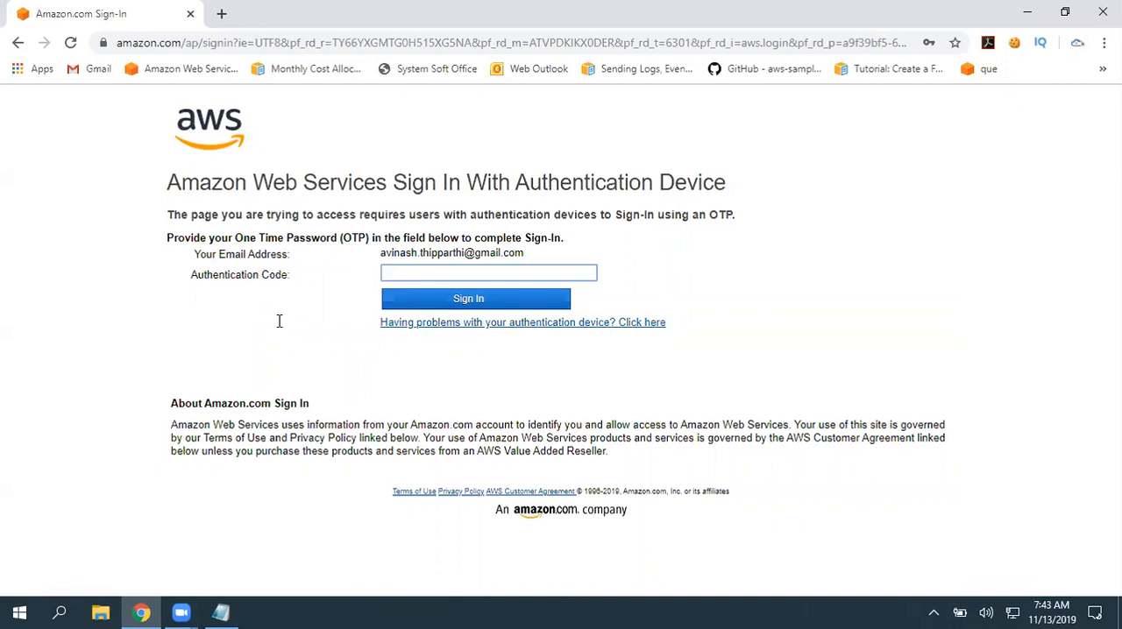
key(Return)
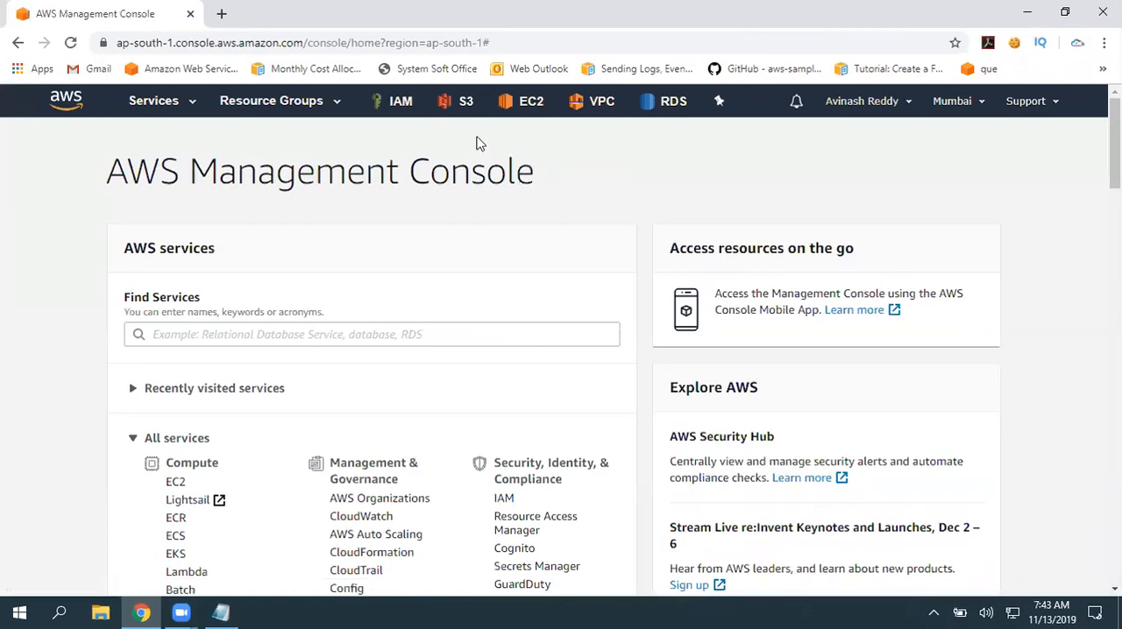
- Open the first user in the IAM users list and review the user ARN and permissions policies
click(392, 106)
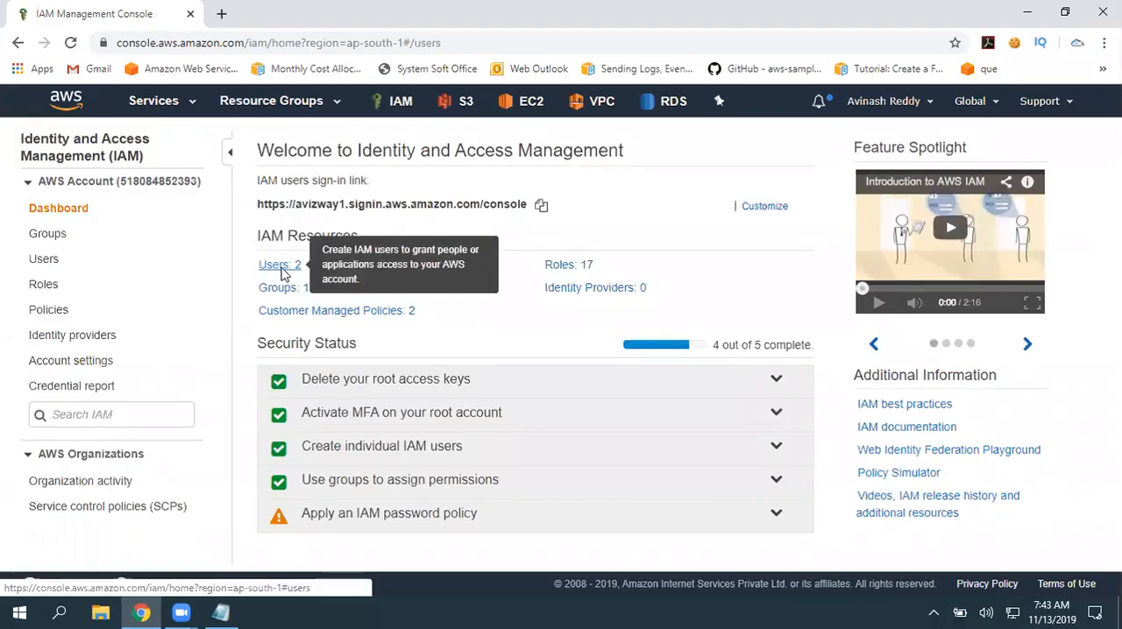
click(281, 265)
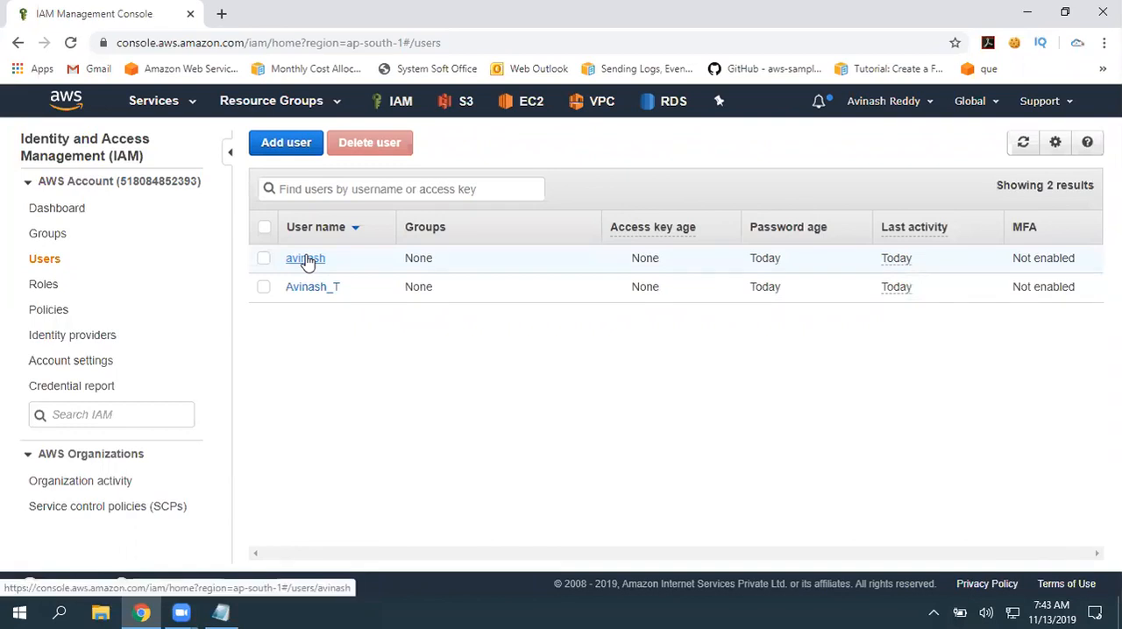
click(305, 259)
scroll(582, 387, down, 1)
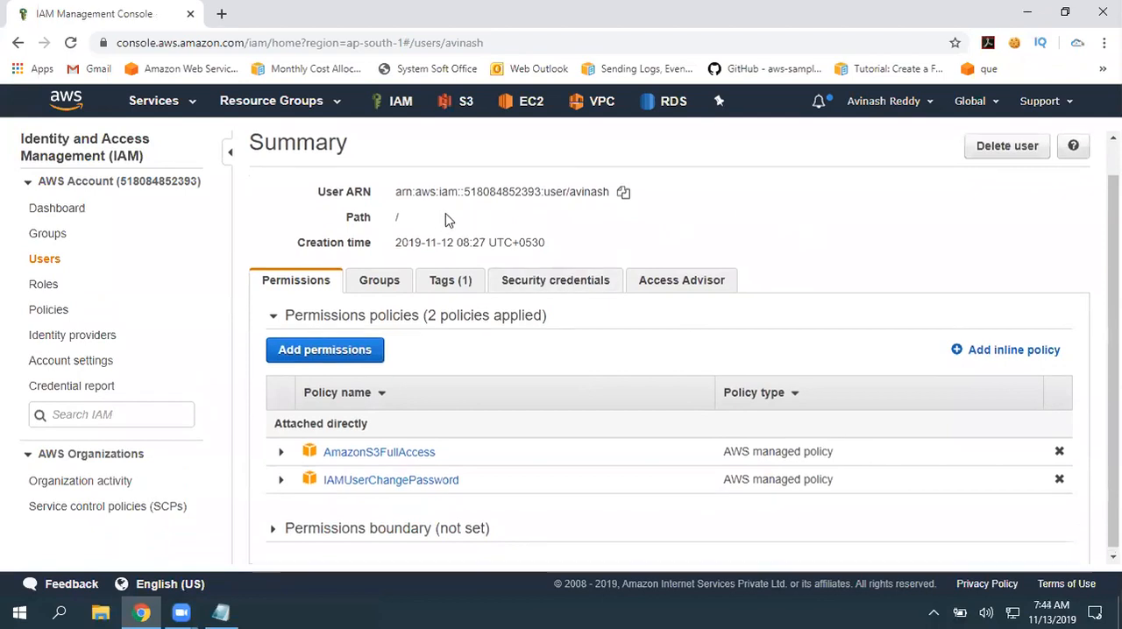
scroll(575, 276, up, 1)
triple_click(589, 230)
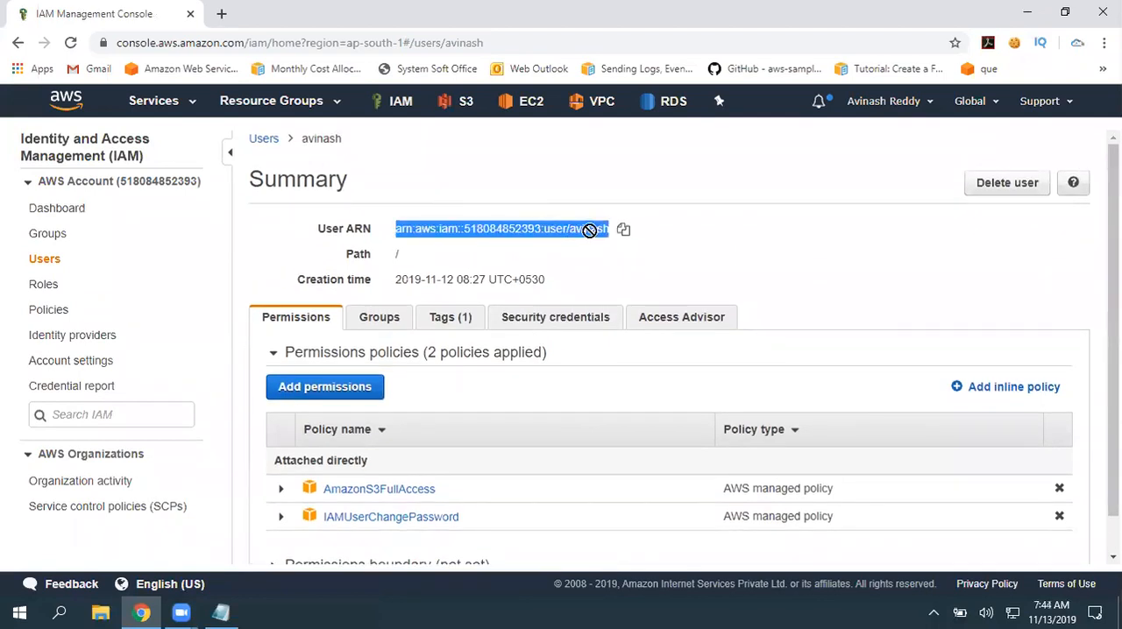
click(755, 260)
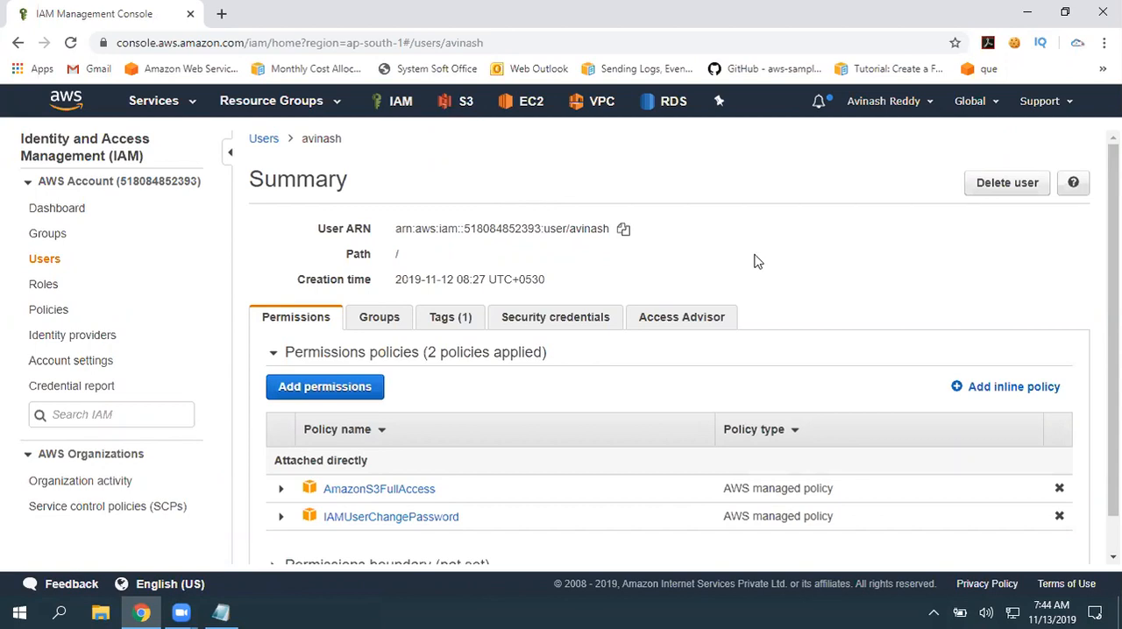
- Examine the user's security credentials, including the console password status
click(585, 324)
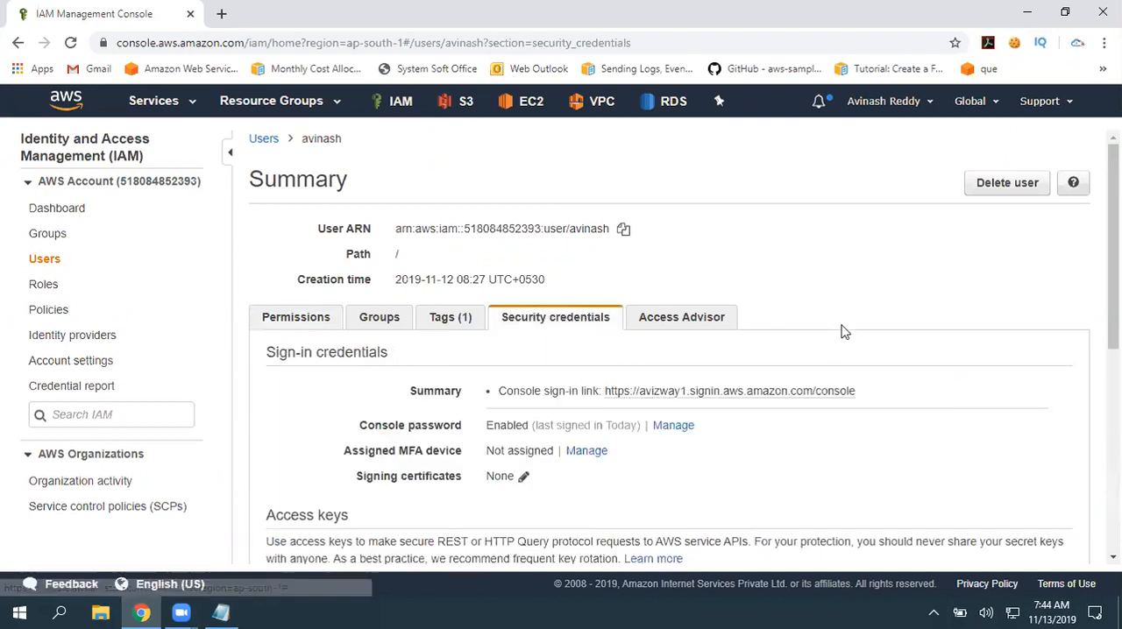
scroll(839, 327, down, 1)
drag(366, 344, 630, 343)
click(777, 418)
click(601, 344)
click(666, 379)
click(684, 347)
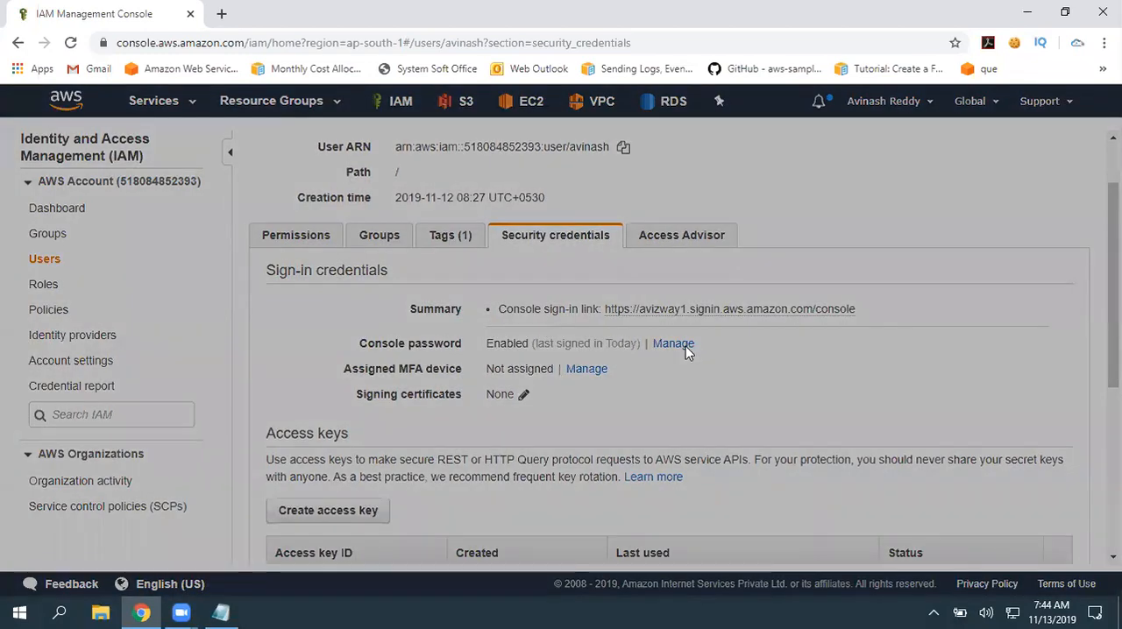
click(533, 218)
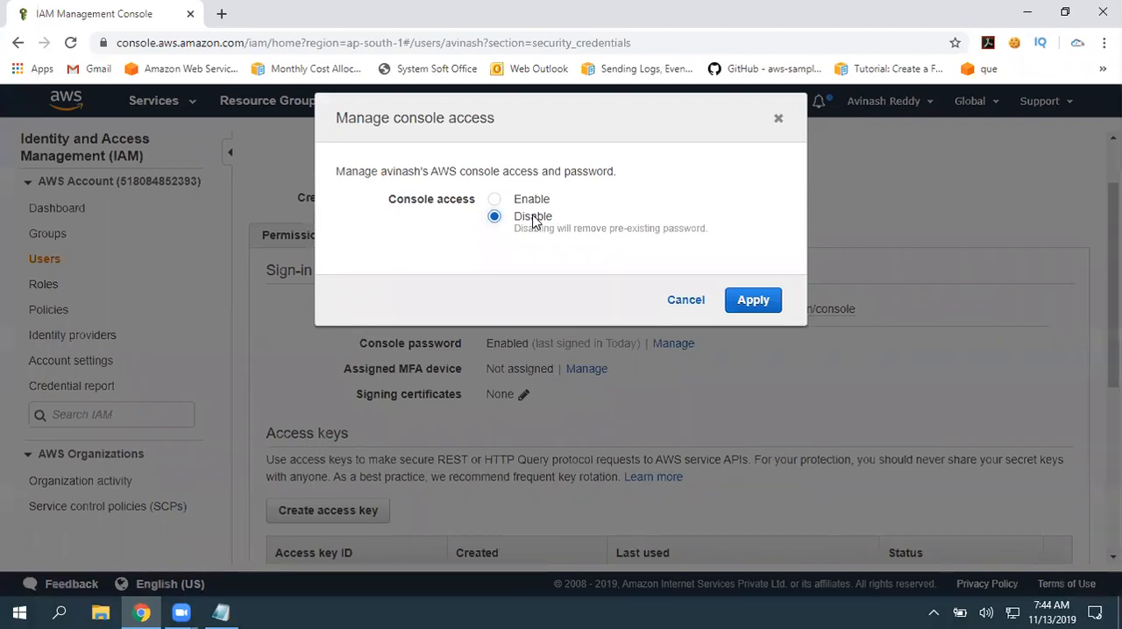
click(685, 300)
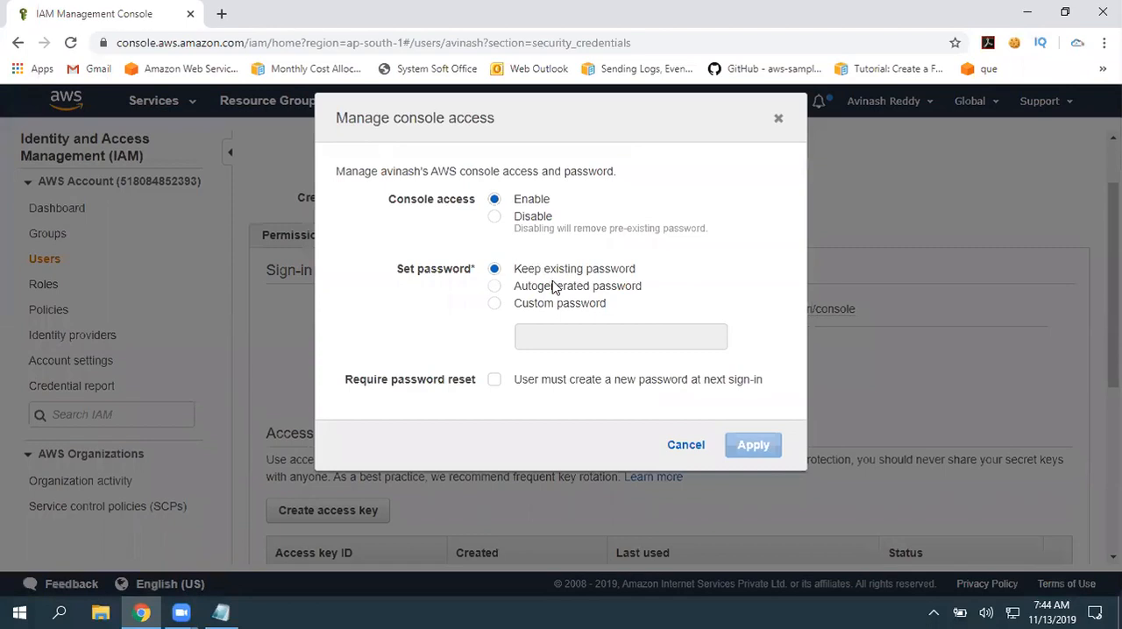
- Set a custom console password for the user with console access enabled and apply the change
click(554, 287)
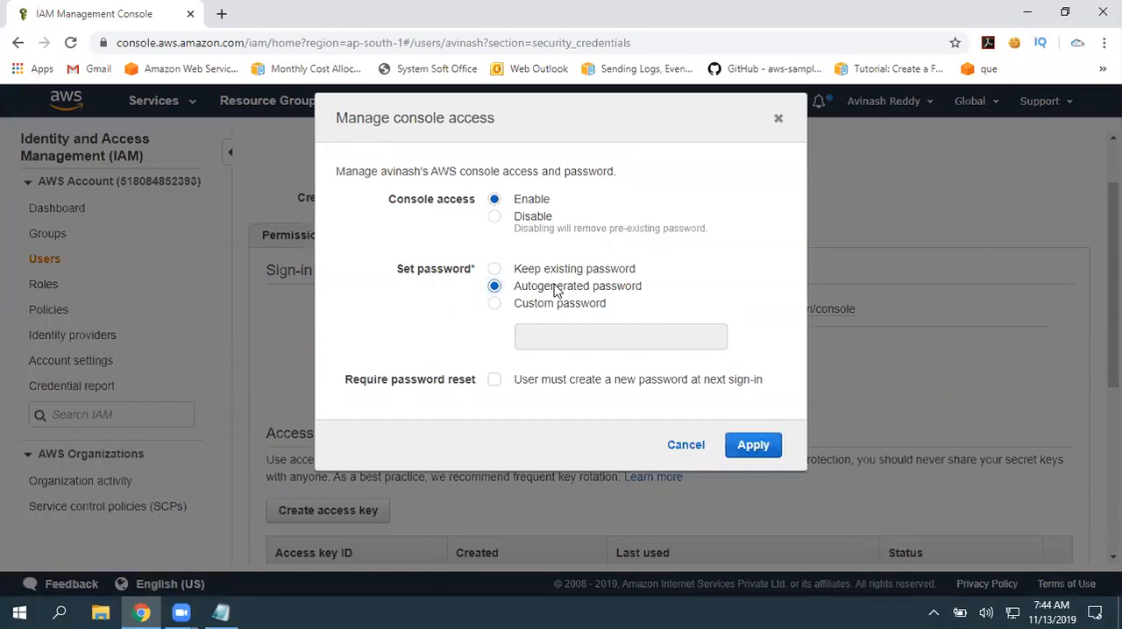
click(558, 312)
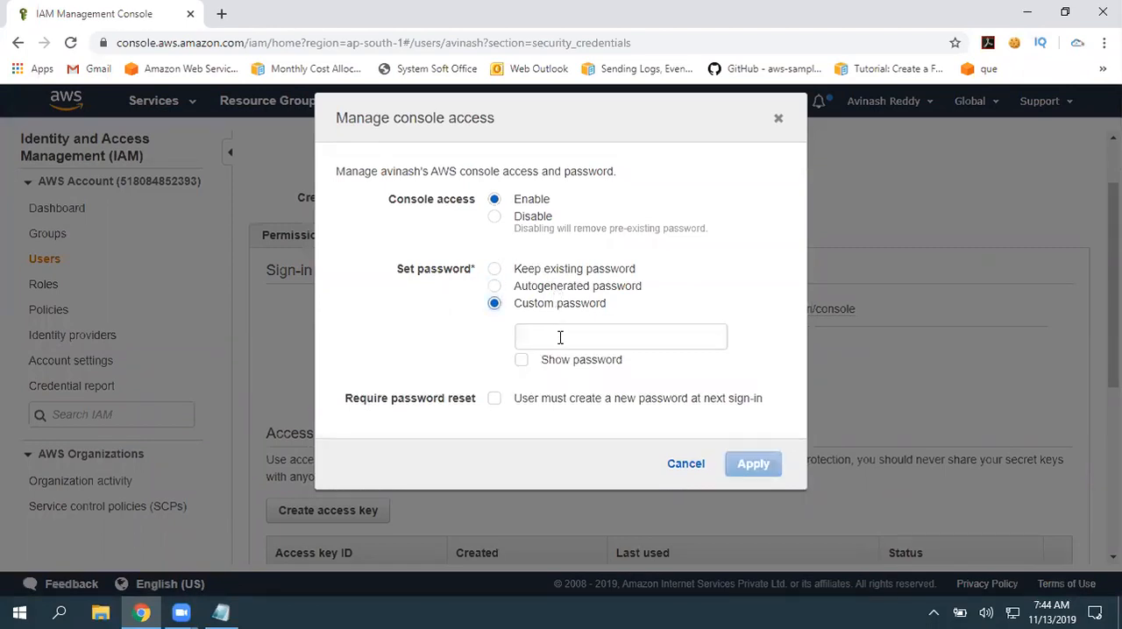
click(547, 338)
text(••)
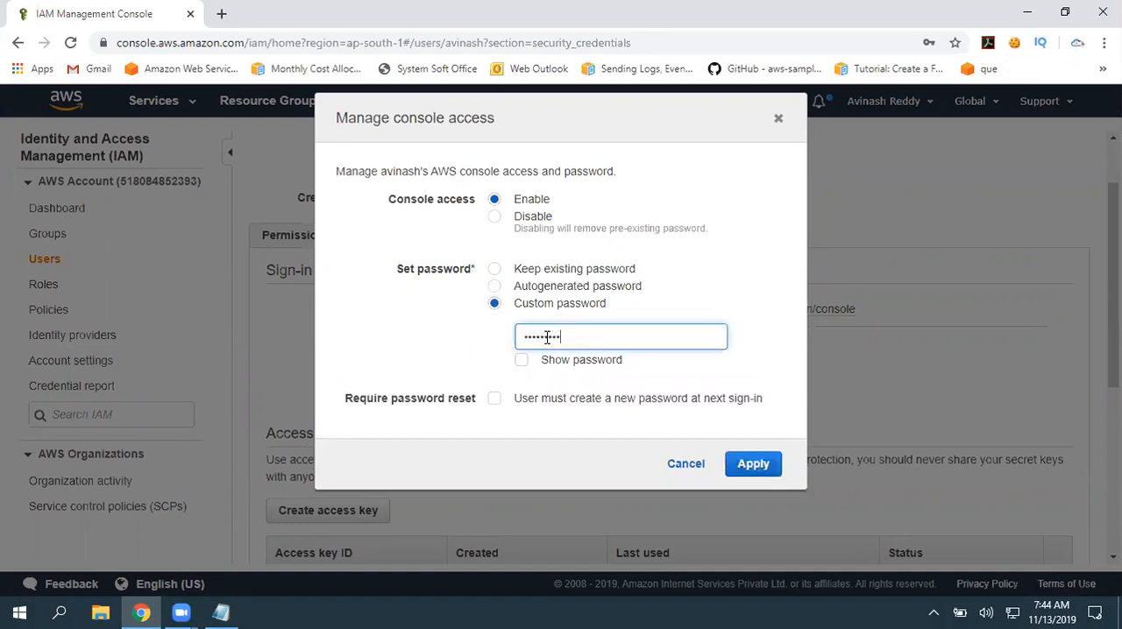
click(748, 467)
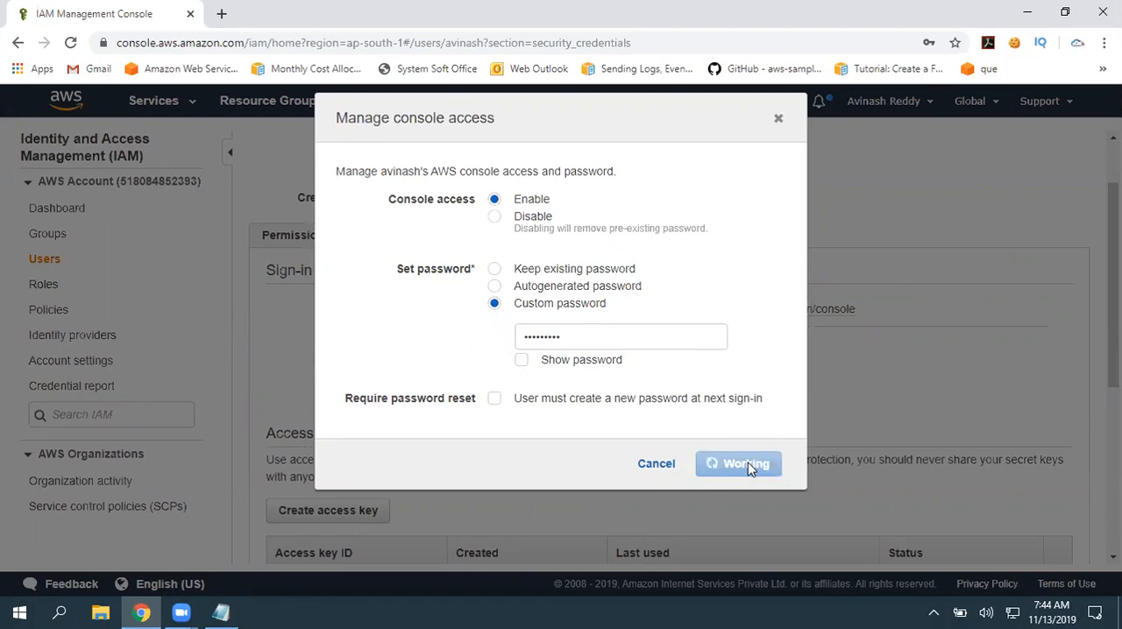
- Check the account menu options, then go back through the users list to the IAM dashboard
scroll(819, 362, up, 1)
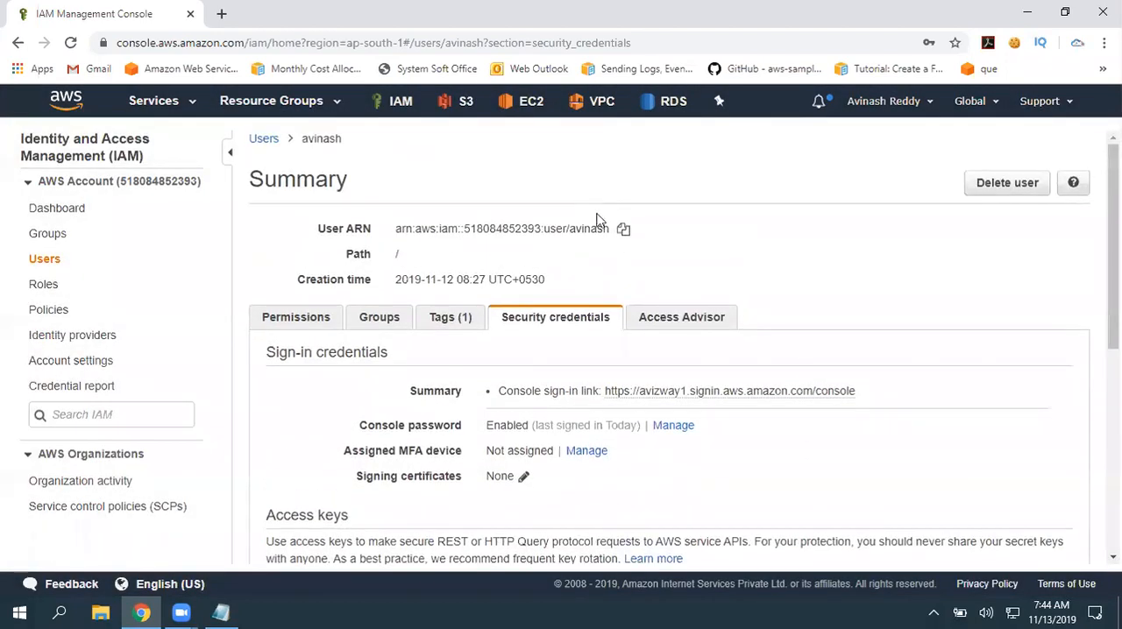
drag(352, 139, 262, 139)
click(831, 279)
click(911, 102)
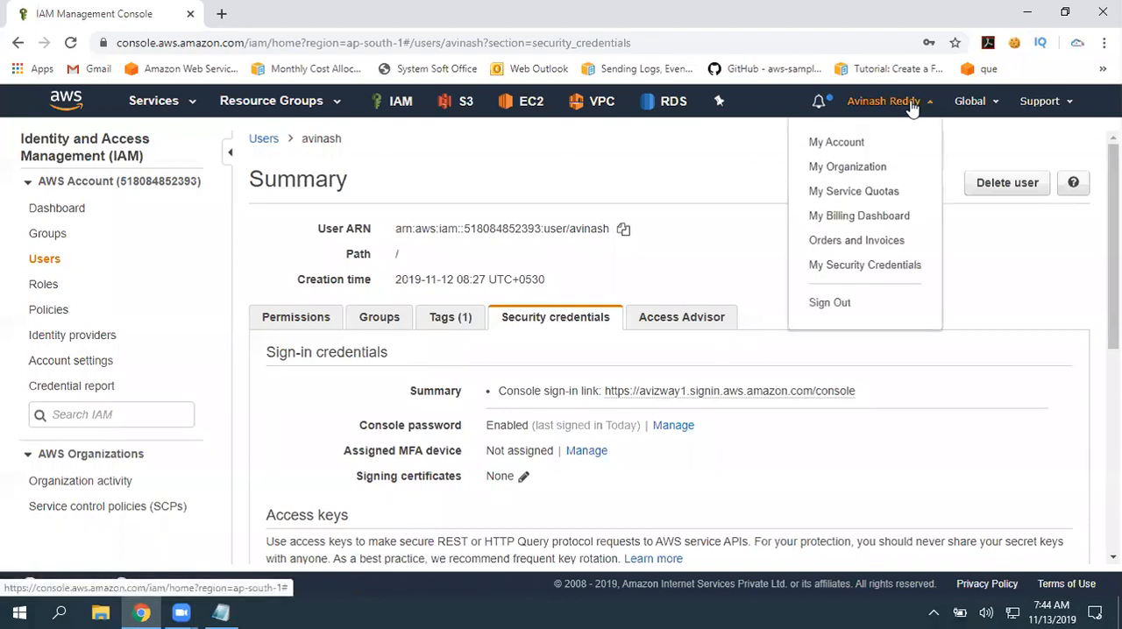
click(730, 168)
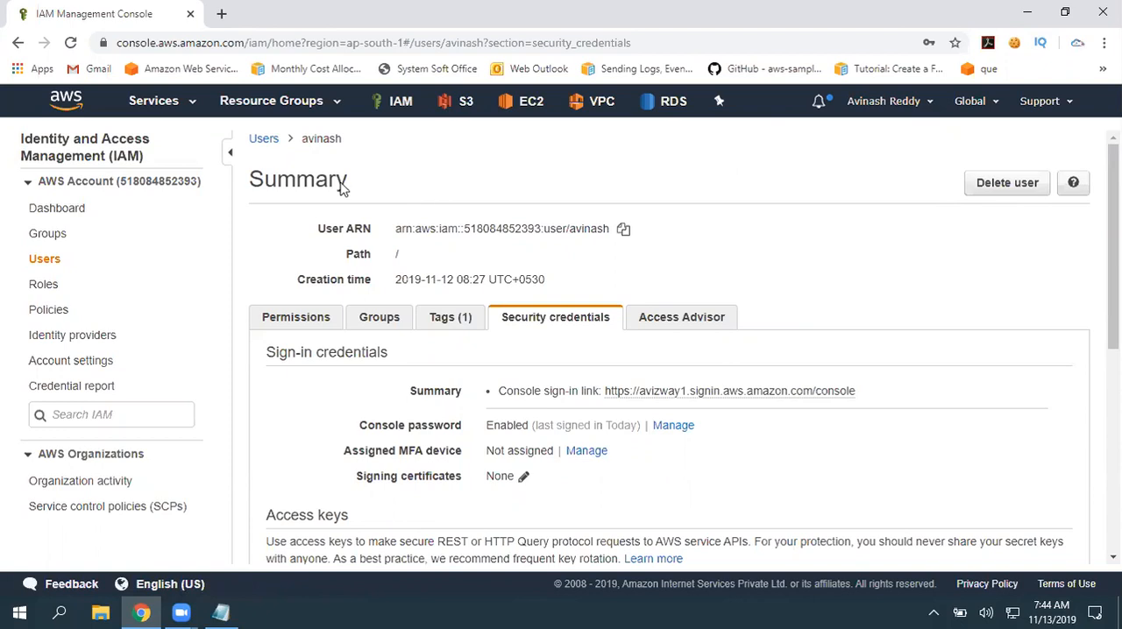
click(263, 139)
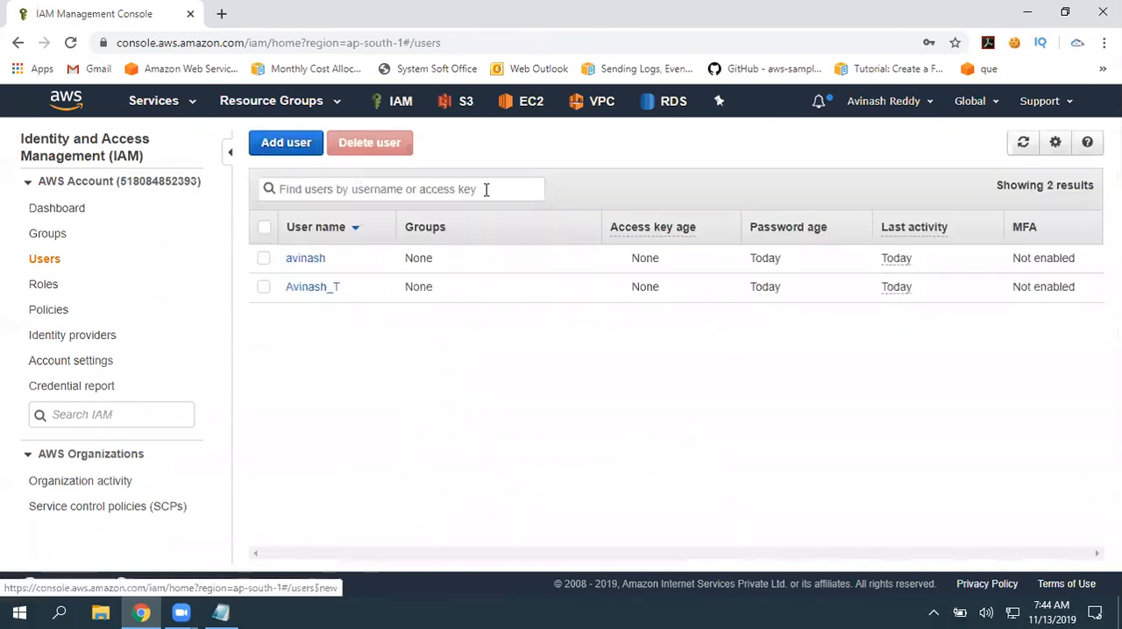
click(82, 207)
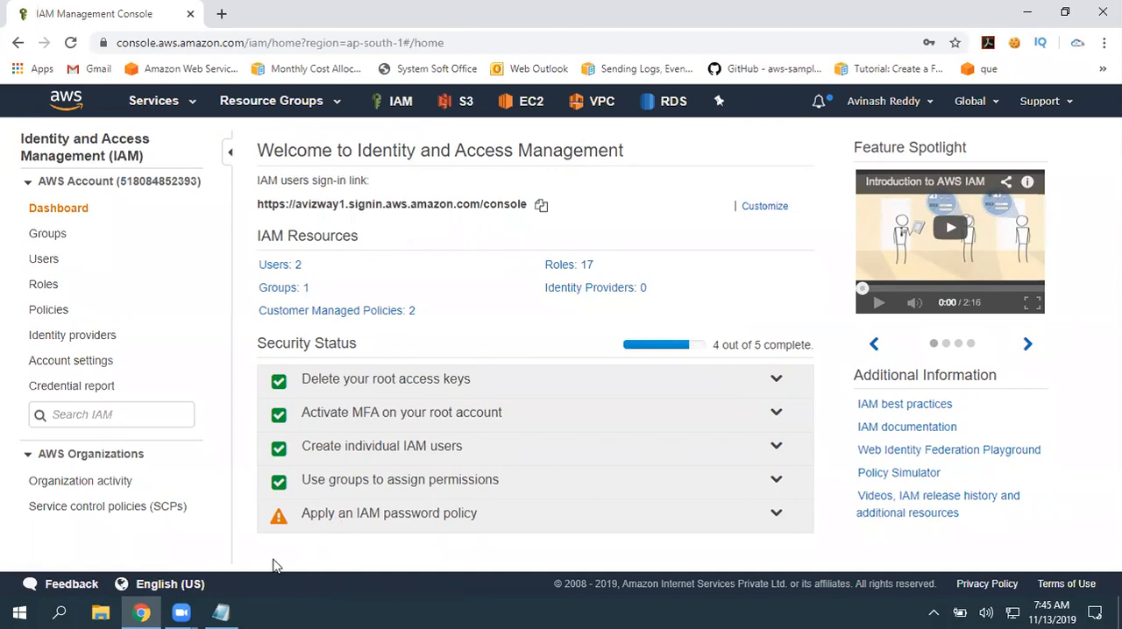
- Open the downloaded credentials.csv in Excel from the Downloads folder and autofit all column widths
key(ctrl+j)
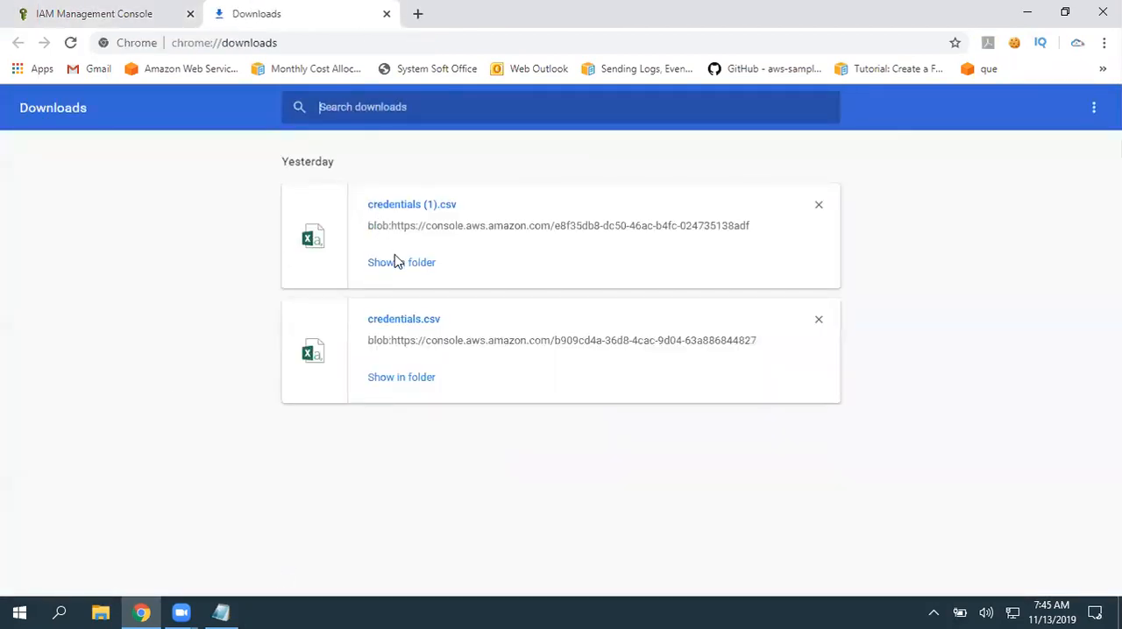
click(396, 263)
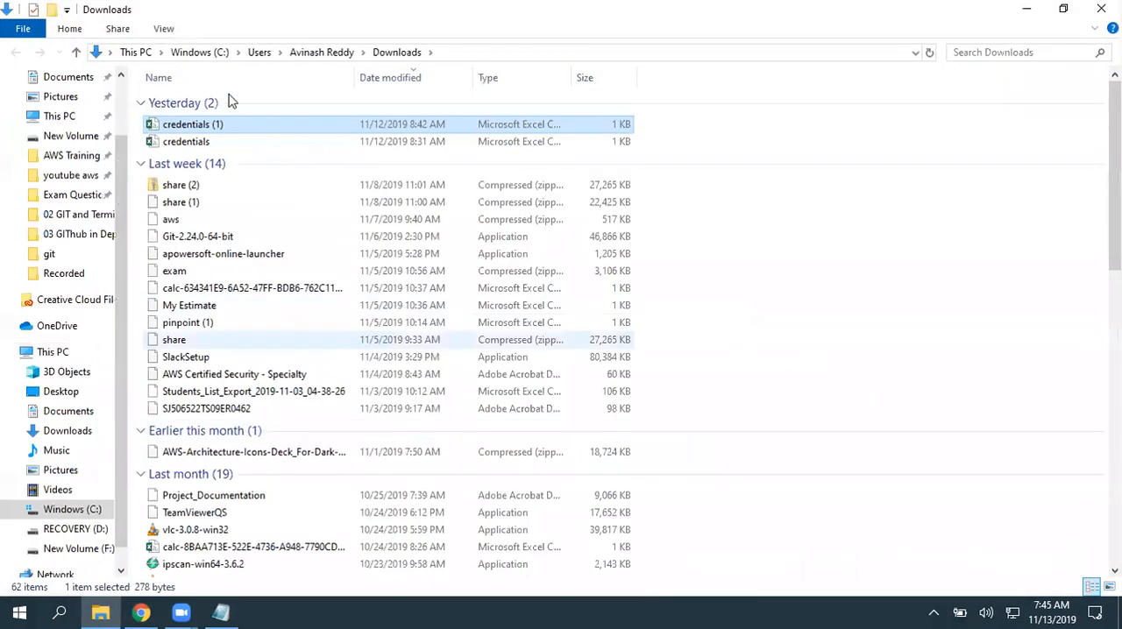
click(203, 143)
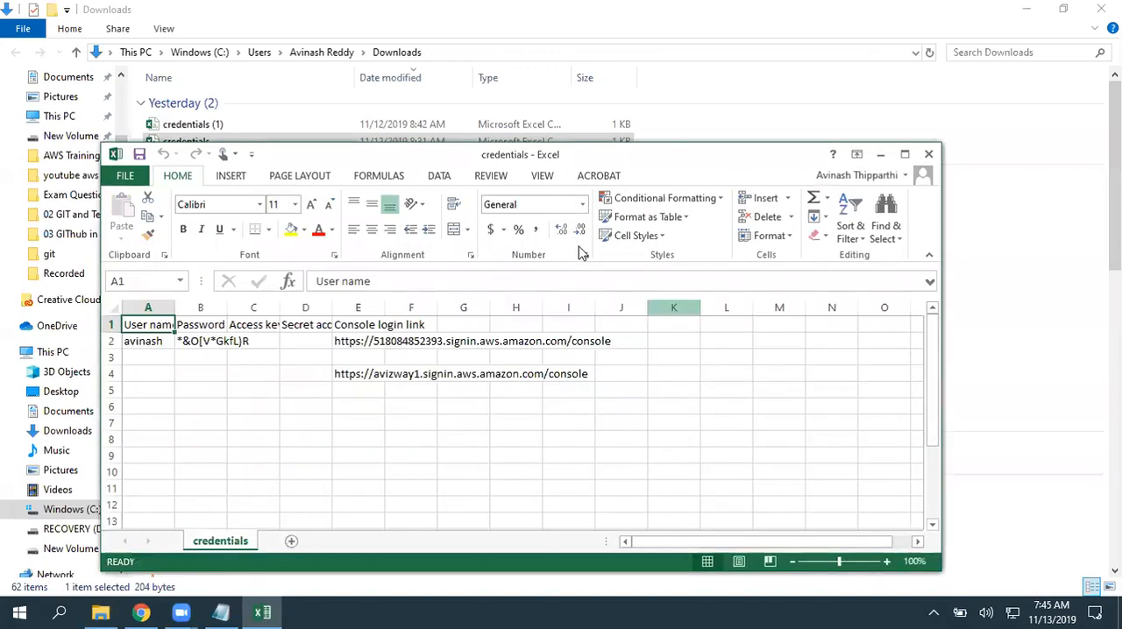
double_click(598, 155)
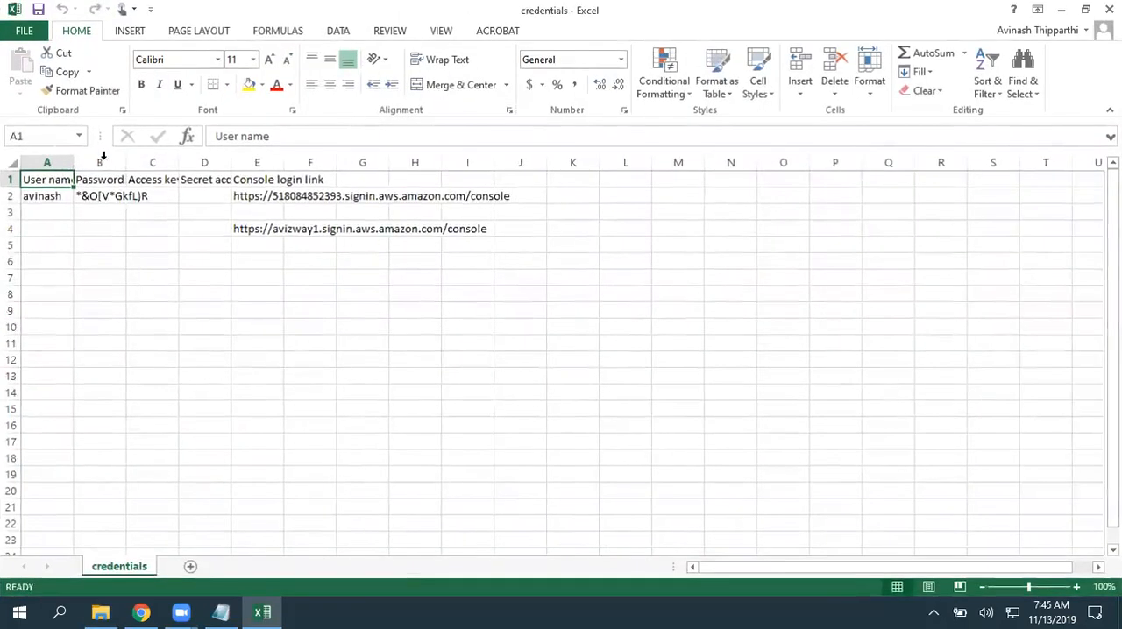
key(ctrl+a)
double_click(132, 160)
click(61, 243)
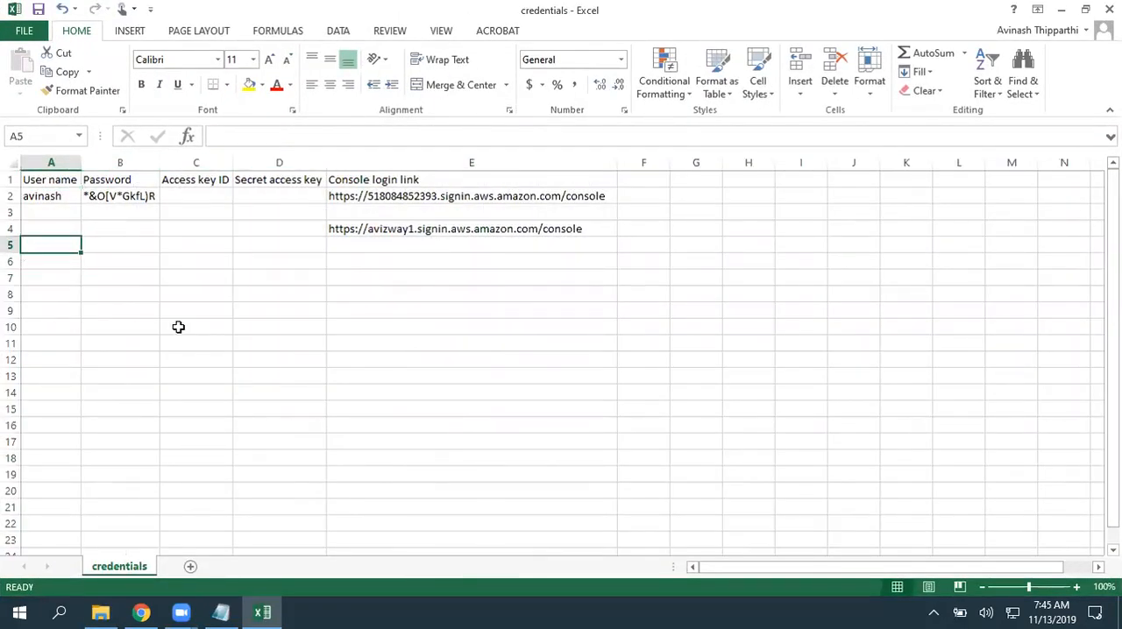
- Examine the console login link column and compare it with the sign-in link on the IAM dashboard in Chrome
key(Right)
drag(386, 271, 385, 186)
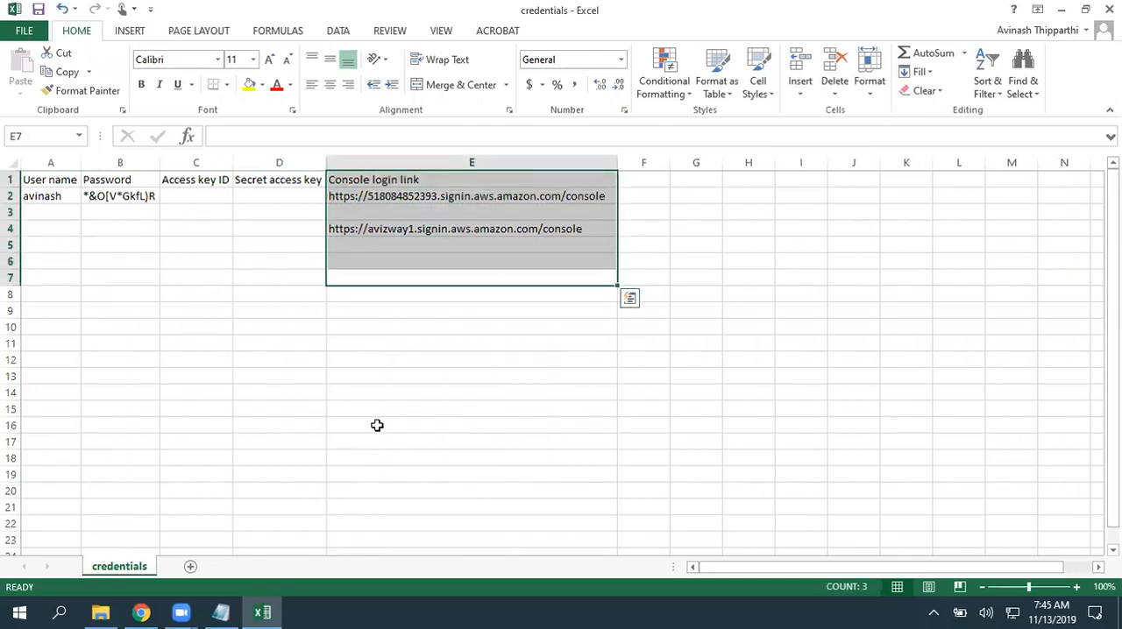
click(376, 425)
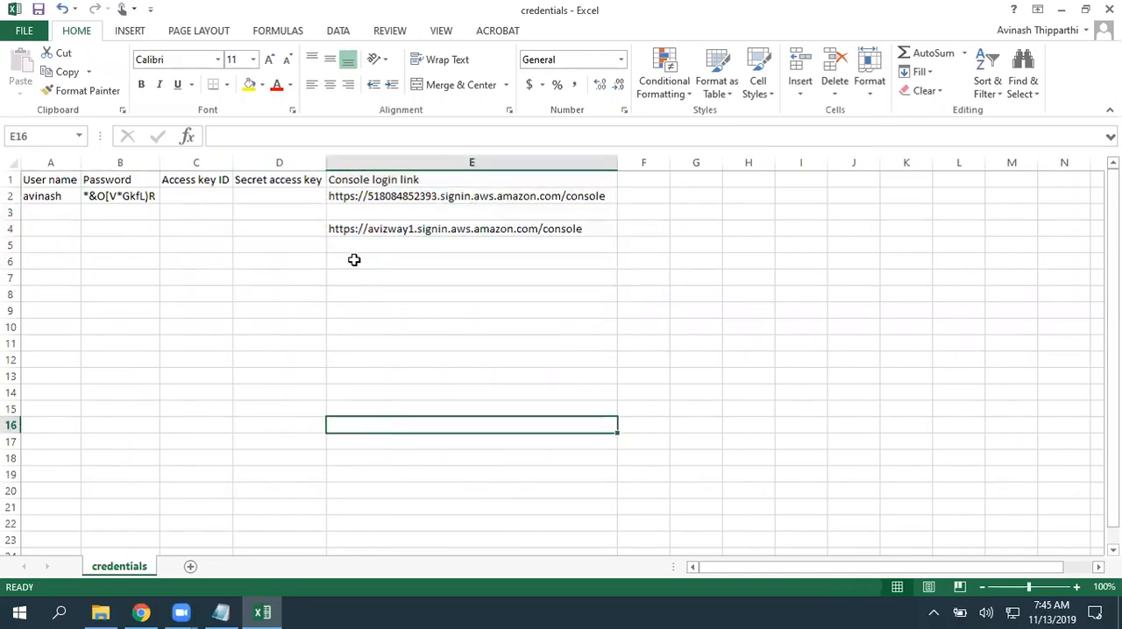
click(268, 611)
click(140, 611)
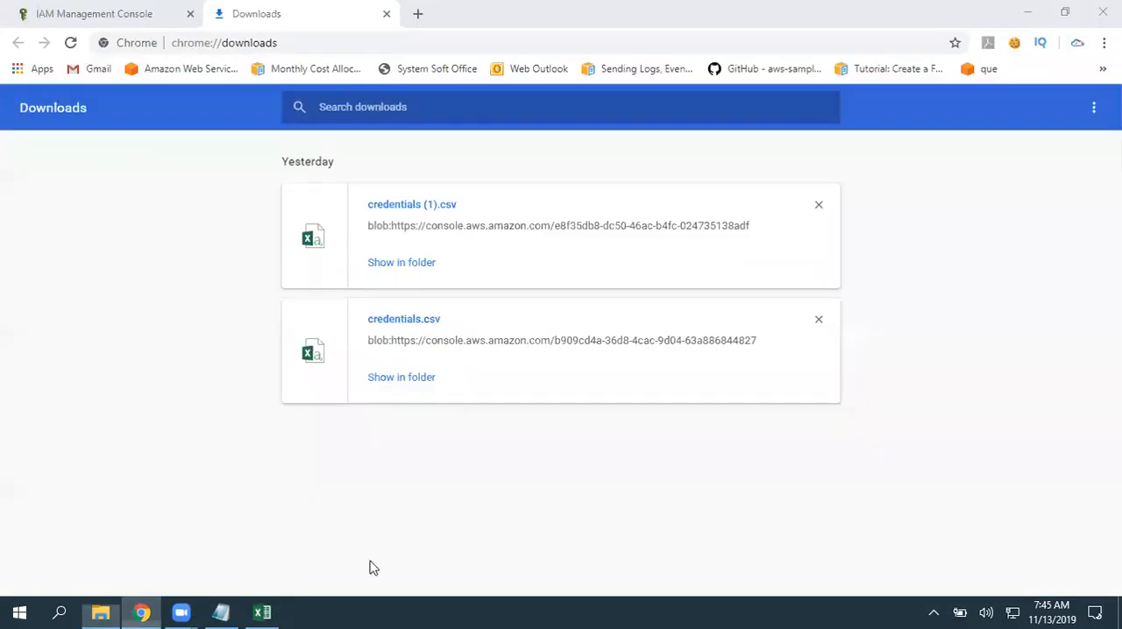
click(123, 18)
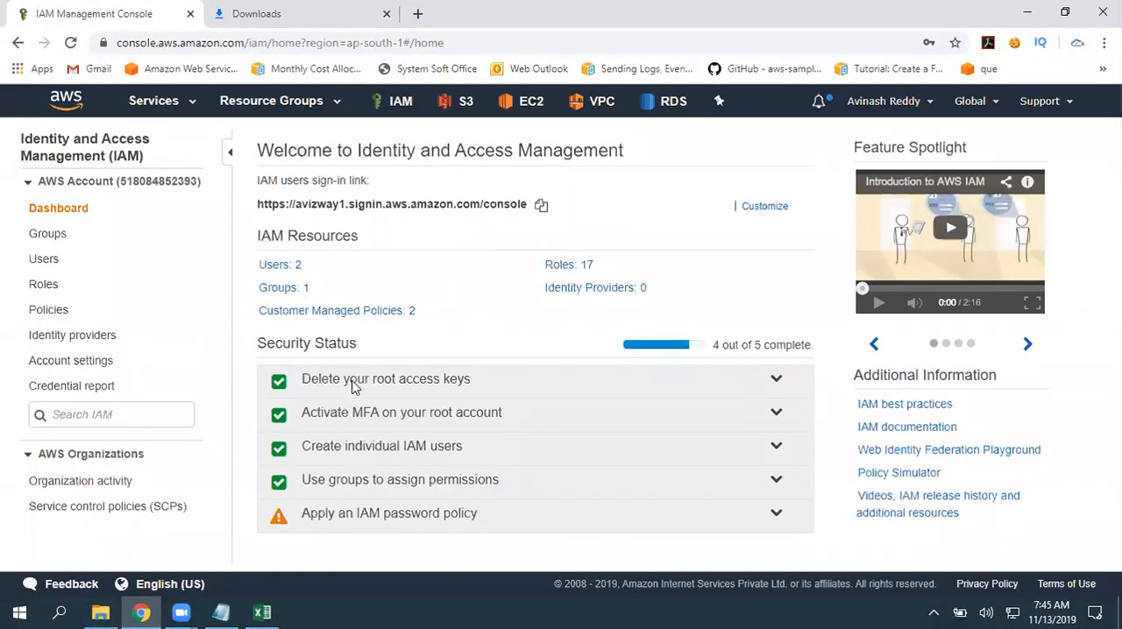
- Switch back to the credentials sheet in Excel and examine the user name and password columns
click(273, 610)
click(268, 613)
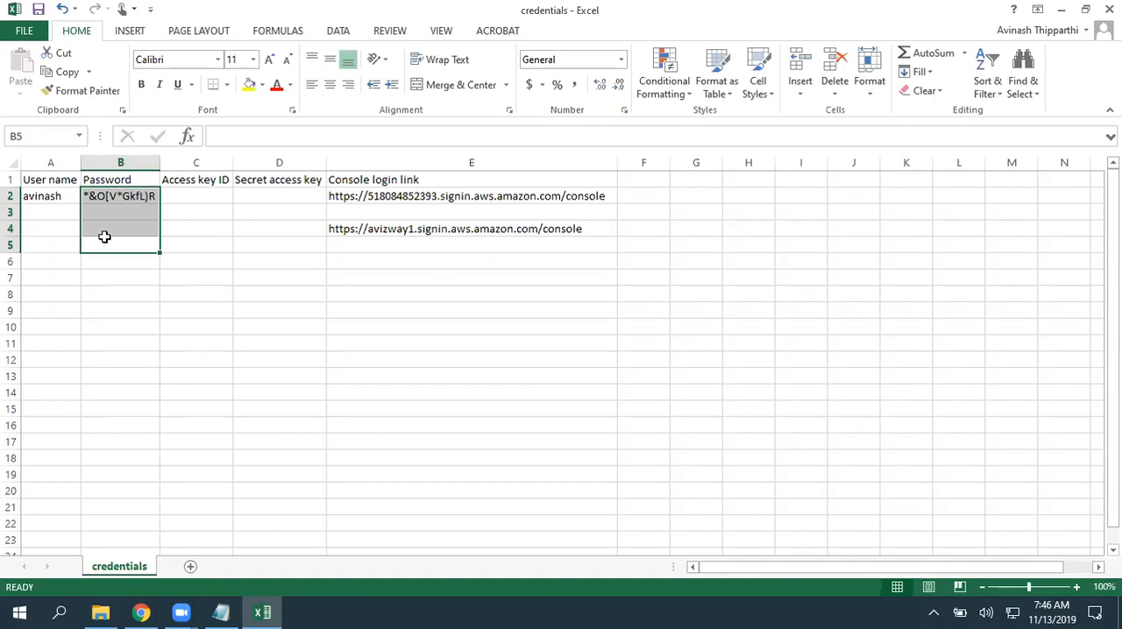
click(58, 197)
click(52, 219)
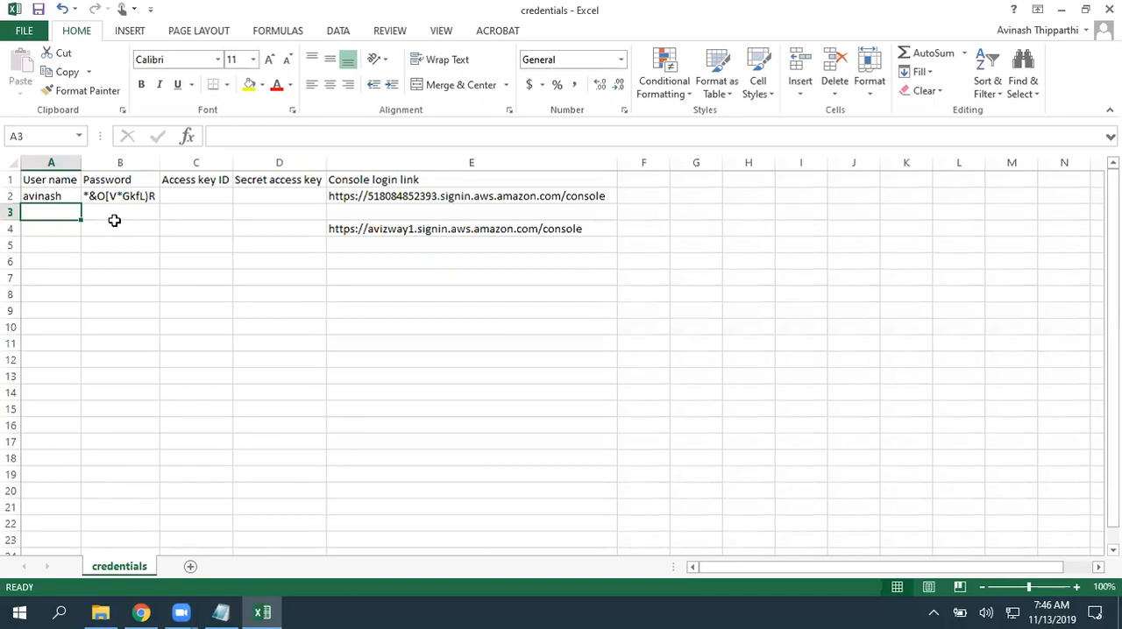
click(112, 220)
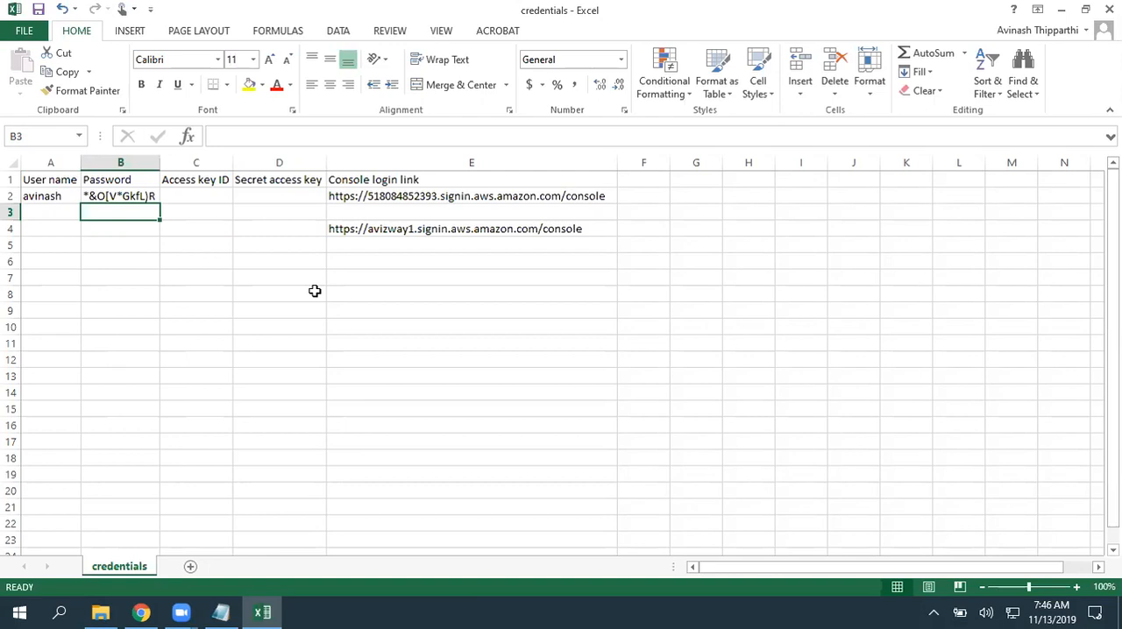
- Search Google Images in Chrome for "admin admin meme" and open the makeameme.org username and password meme
click(140, 613)
click(418, 16)
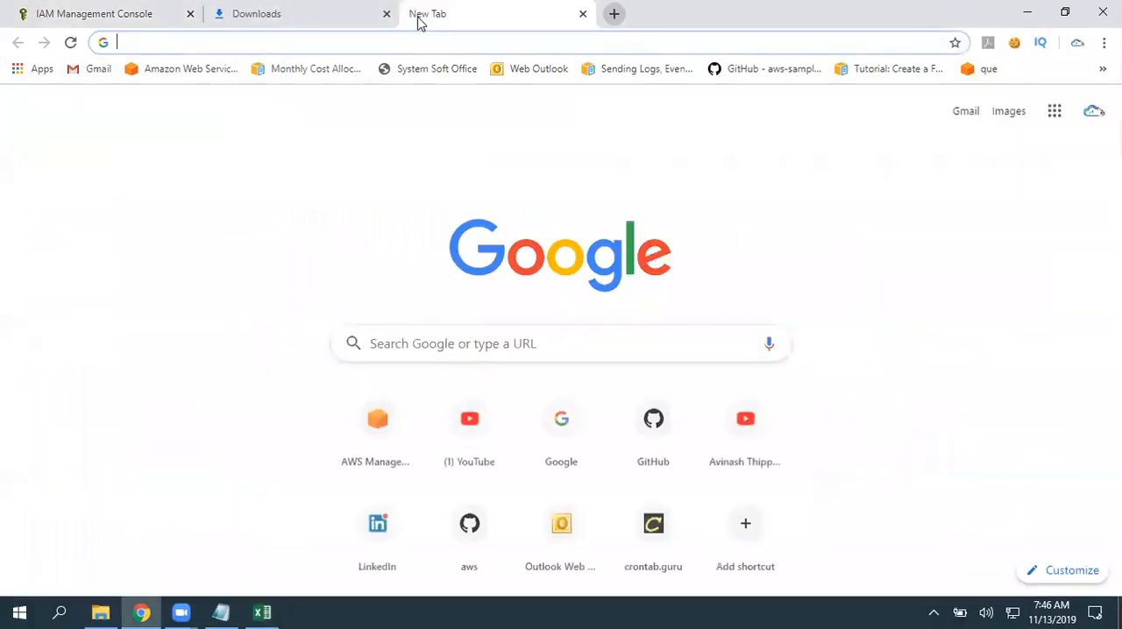
text(admin admin meme)
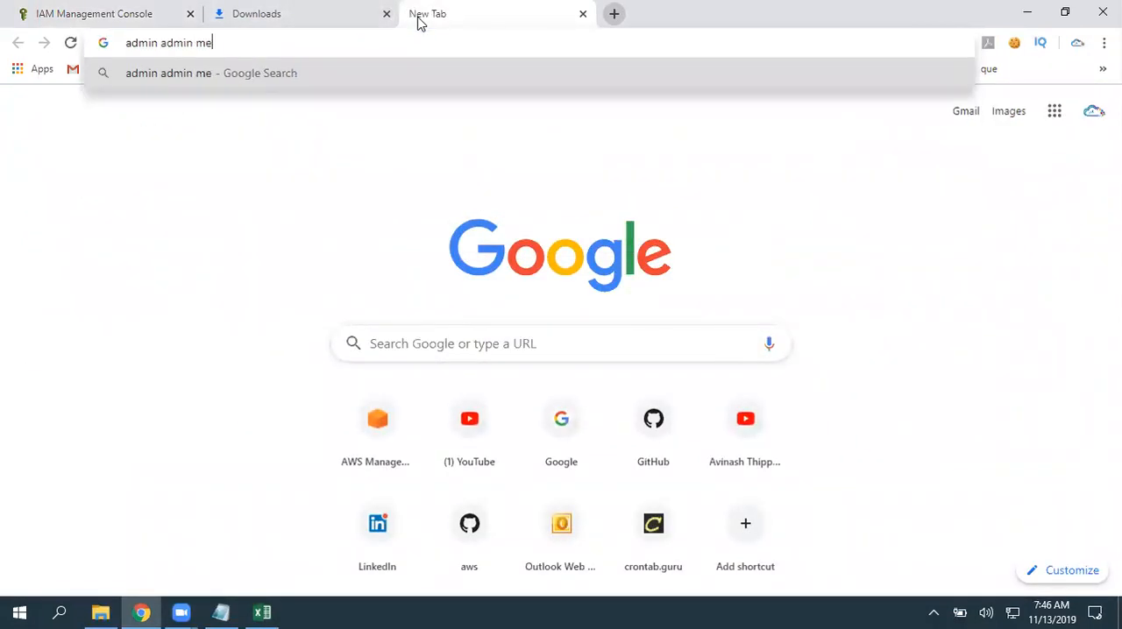
key(Return)
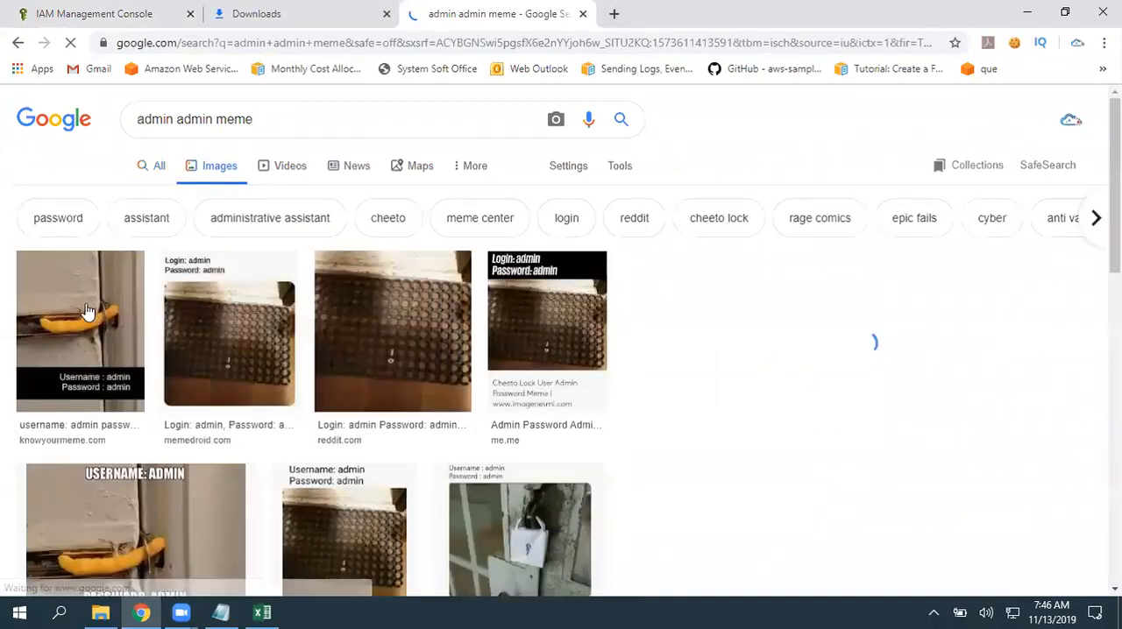
scroll(780, 285, down, 2)
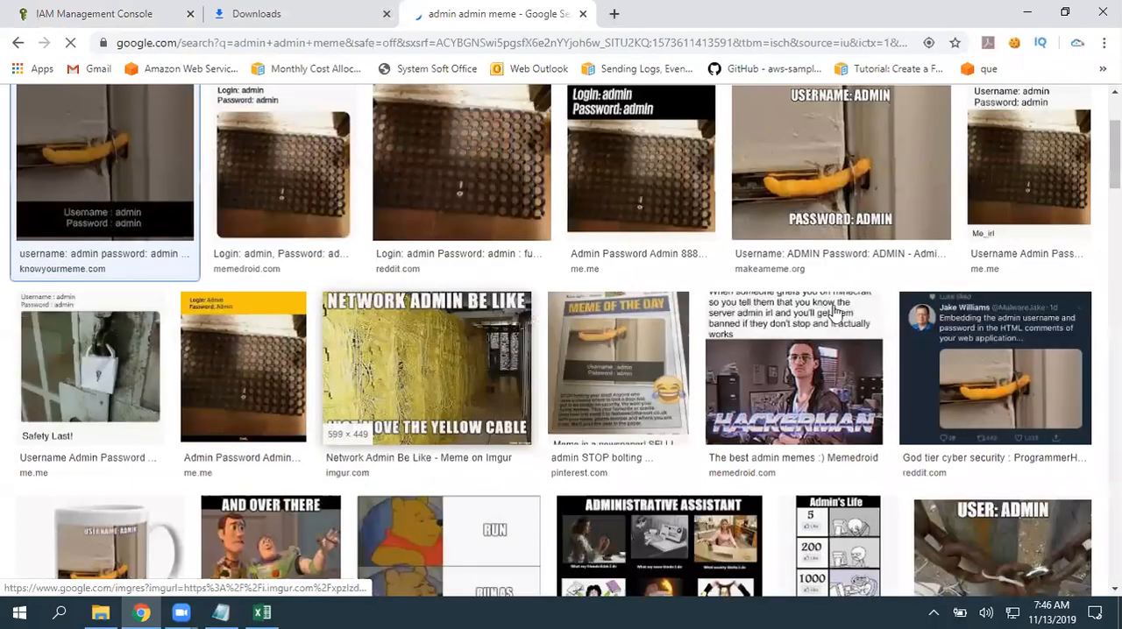
scroll(823, 263, up, 2)
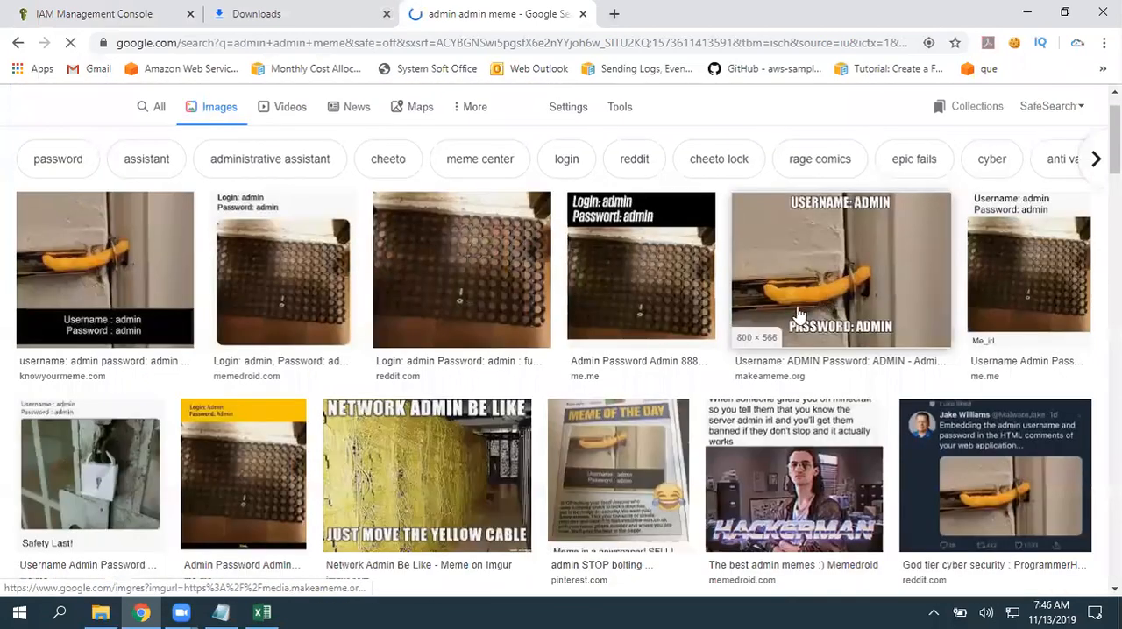
click(833, 350)
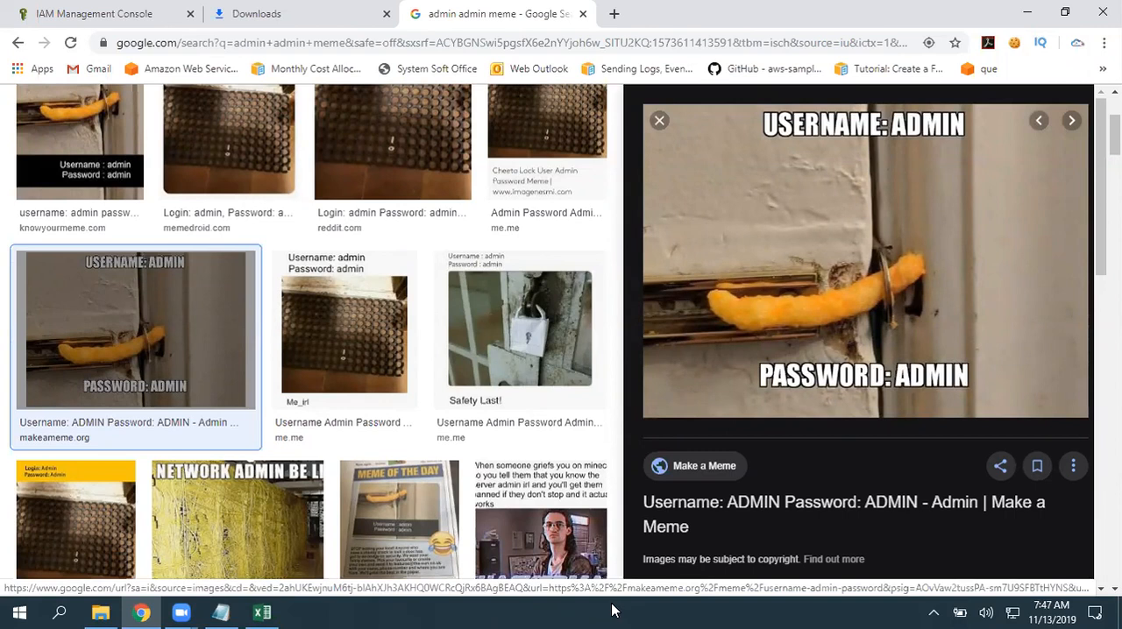
- Close the meme search and Downloads pages, returning to the IAM dashboard
middle_click(538, 26)
click(384, 19)
click(386, 14)
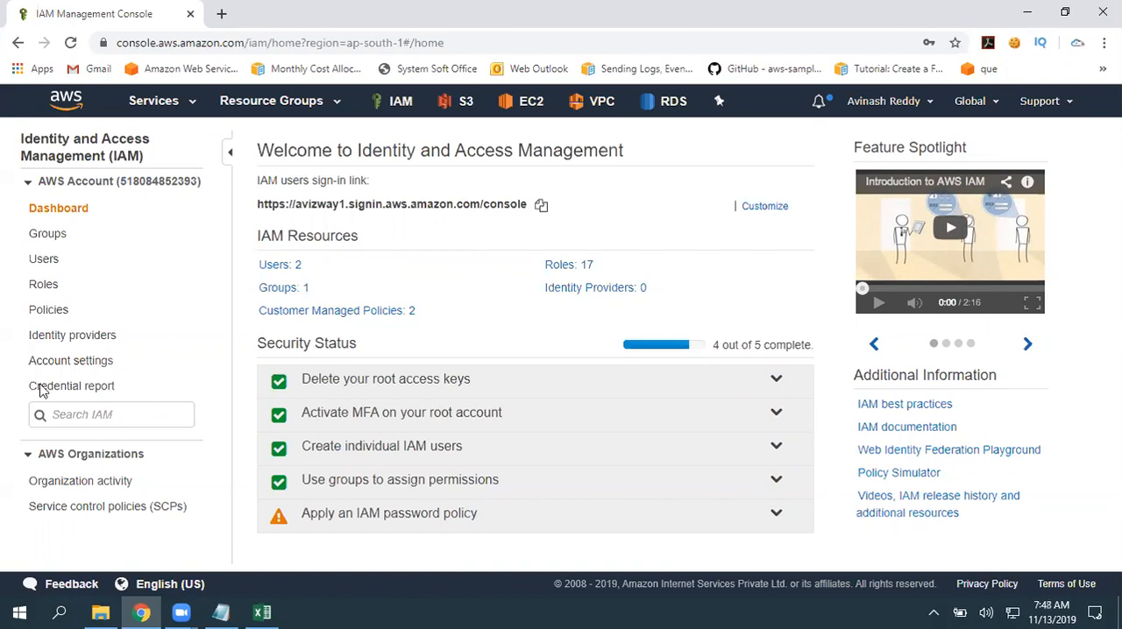
- Read the IAM password policy recommendation under Security Status and open its password policy management page
click(362, 517)
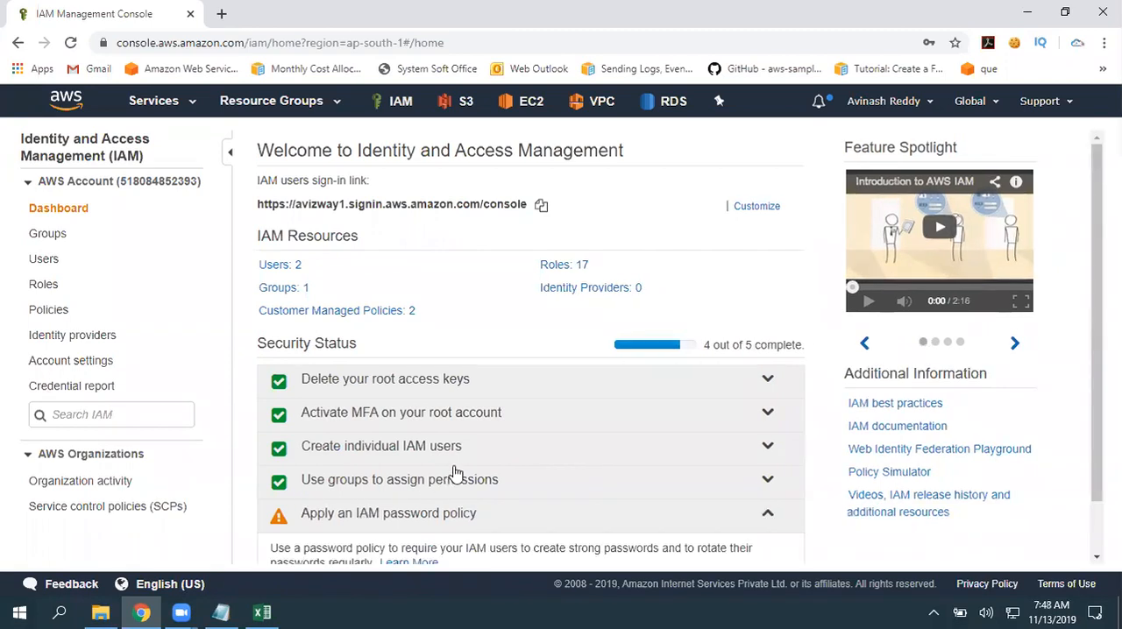
scroll(482, 496, down, 1)
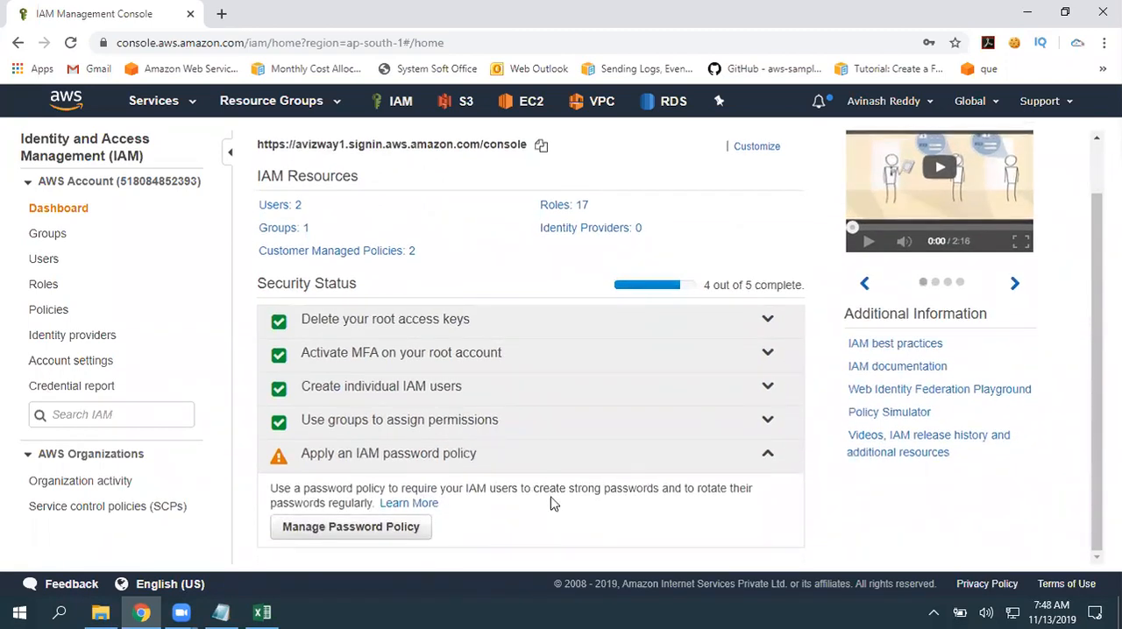
drag(440, 488, 701, 502)
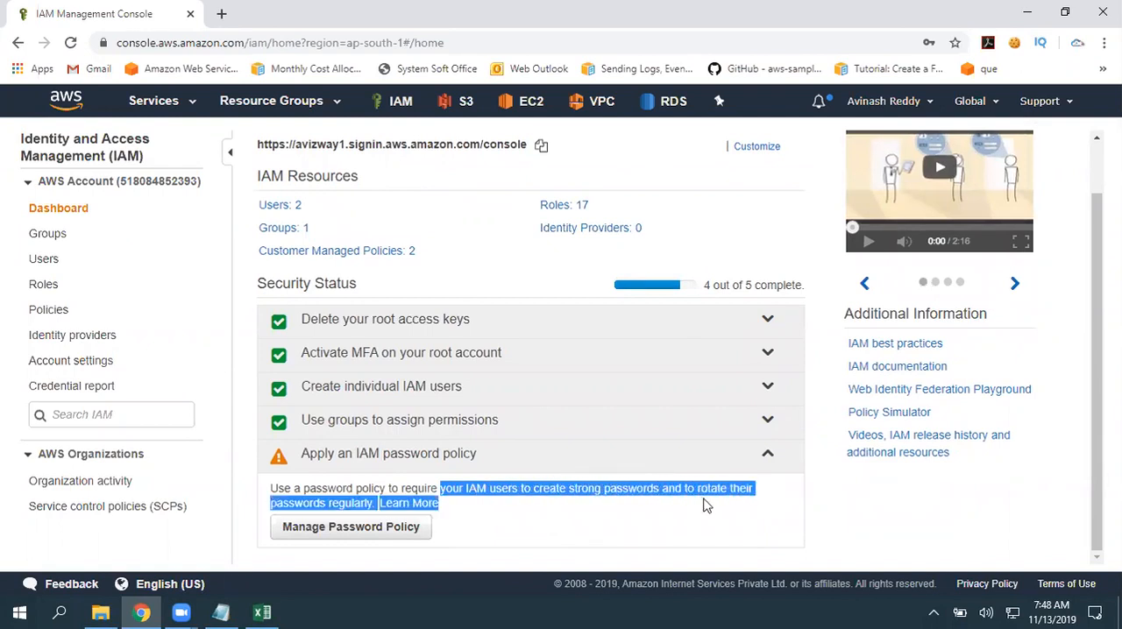
click(707, 506)
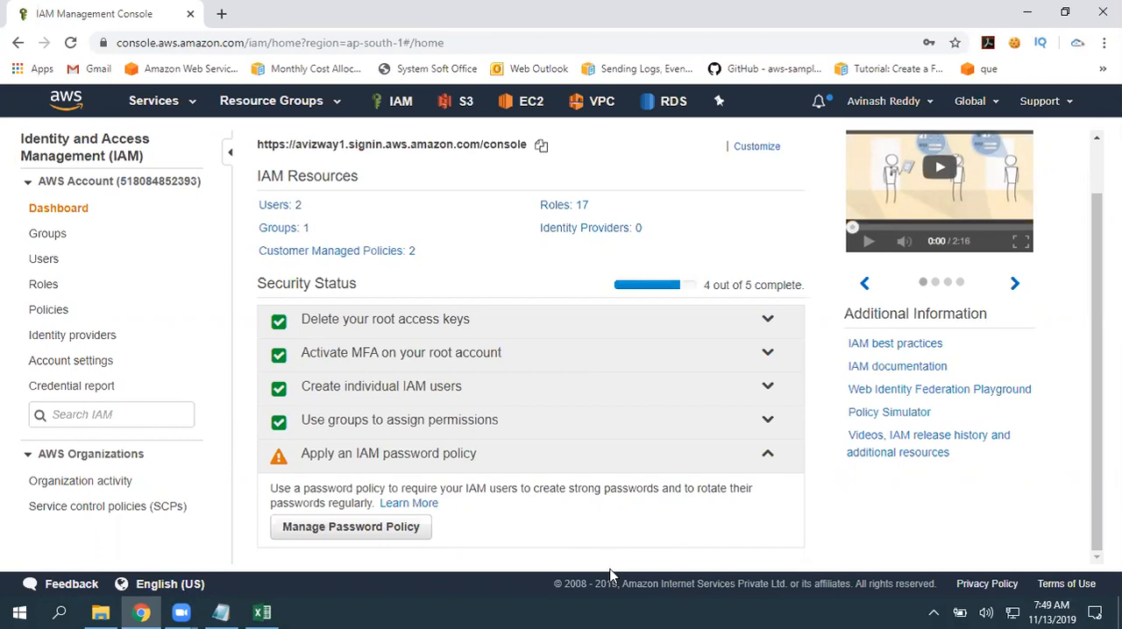
click(377, 528)
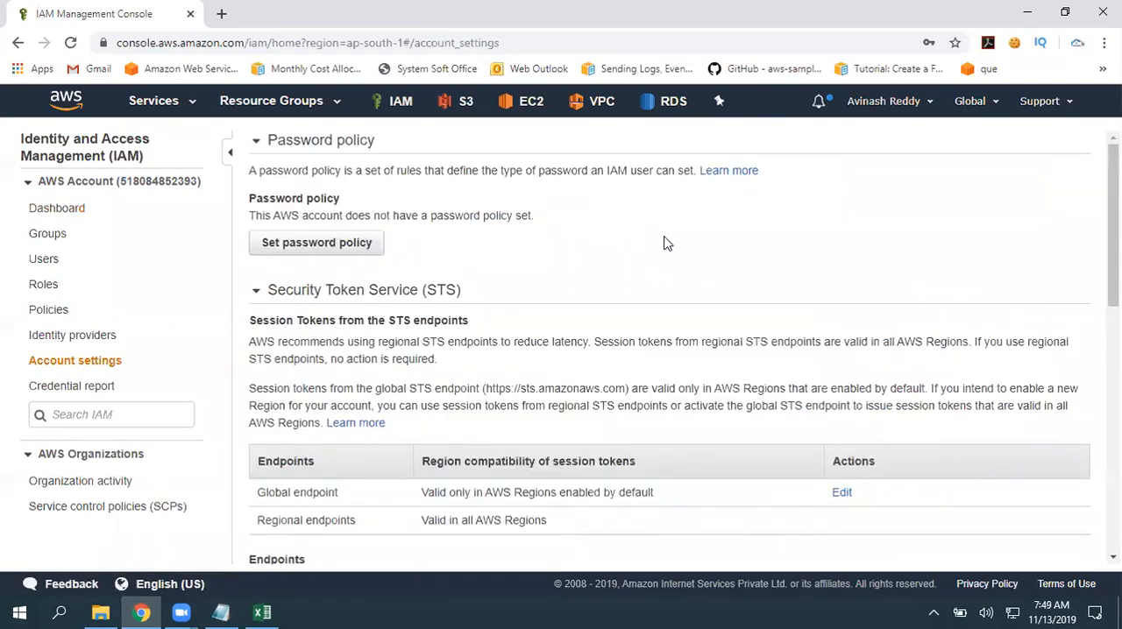
- Start setting a password policy for the account and set the minimum password length to 8 characters
drag(251, 200, 413, 204)
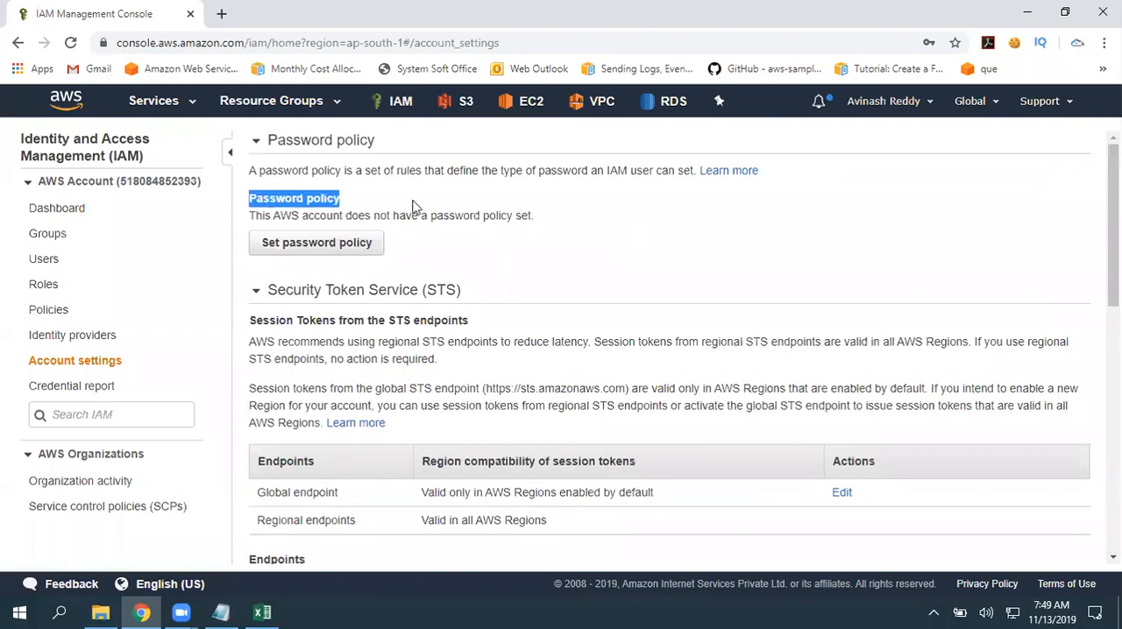
drag(549, 216, 562, 219)
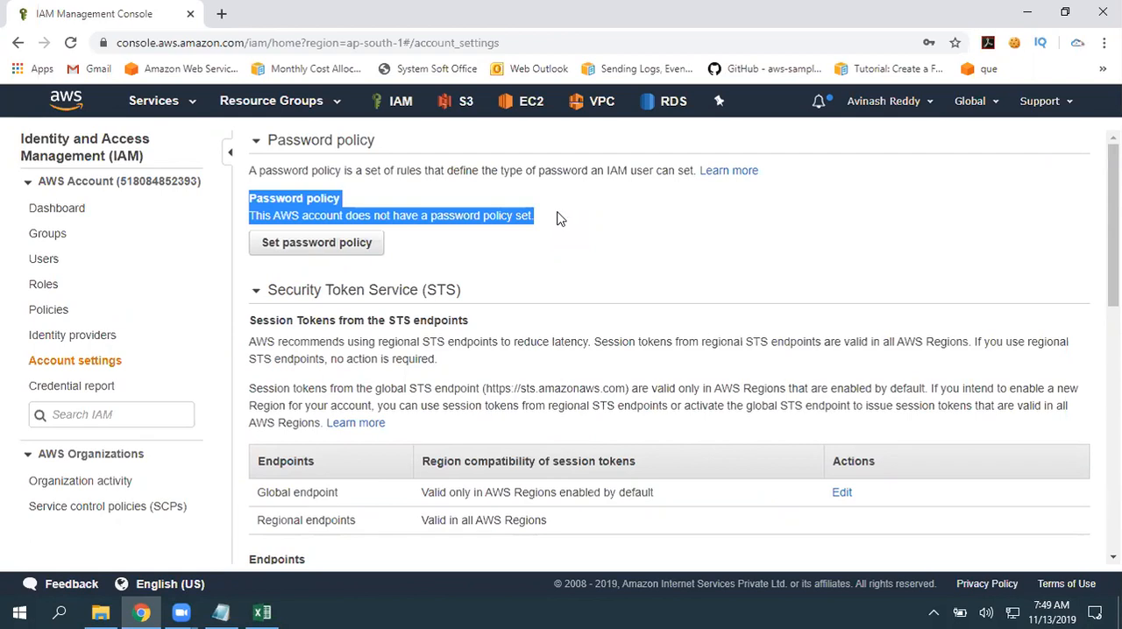
click(342, 243)
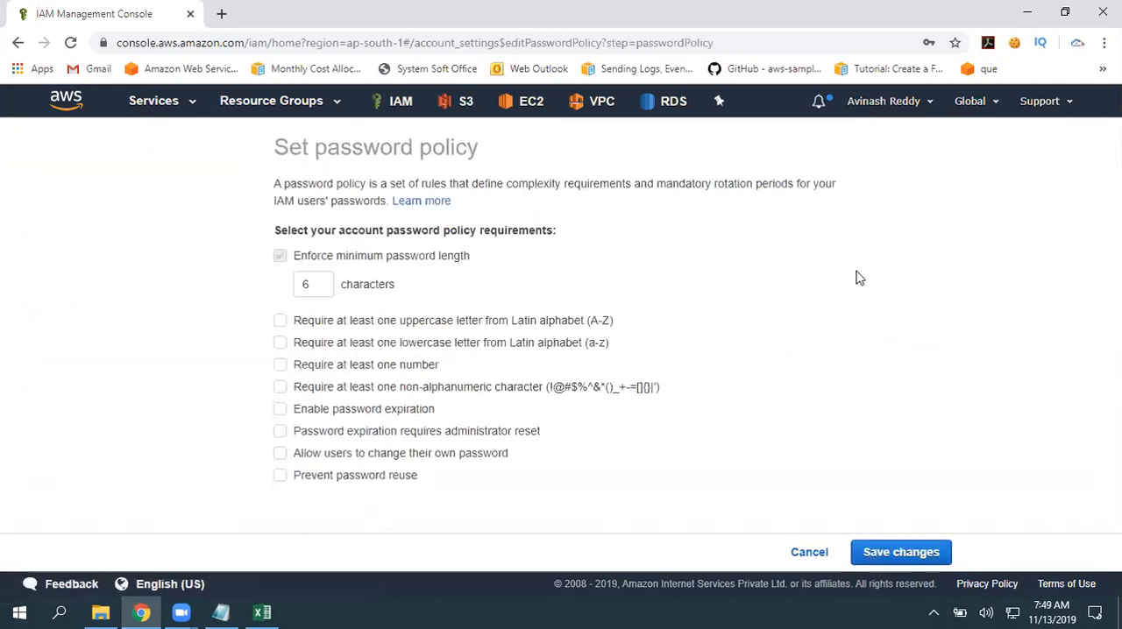
drag(301, 255, 470, 257)
click(309, 282)
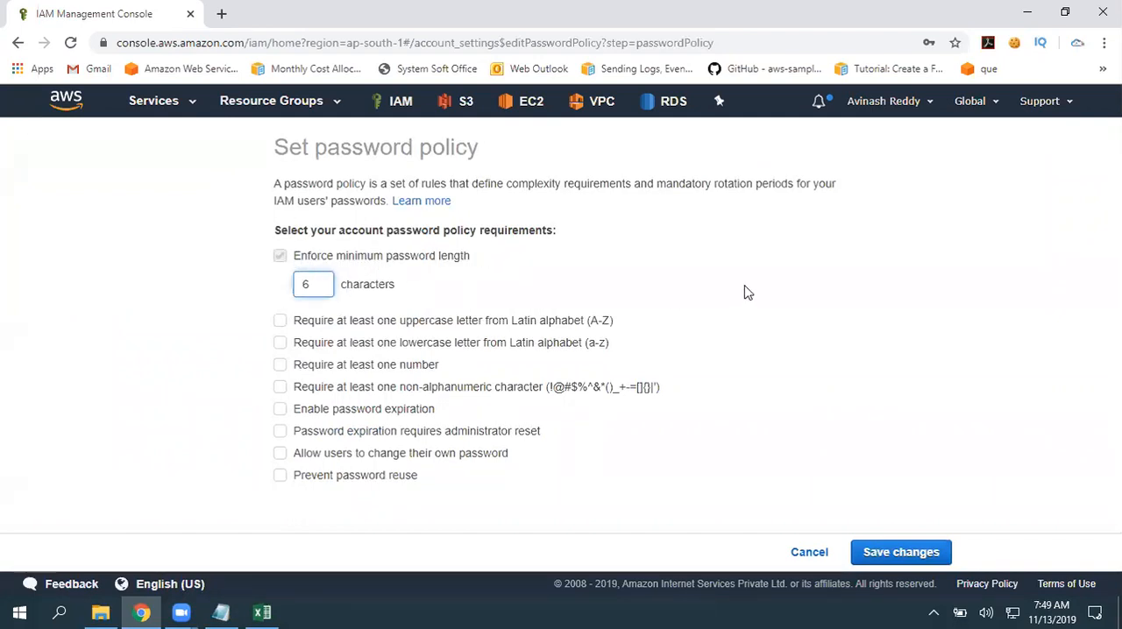
key(BackSpace)
text(8)
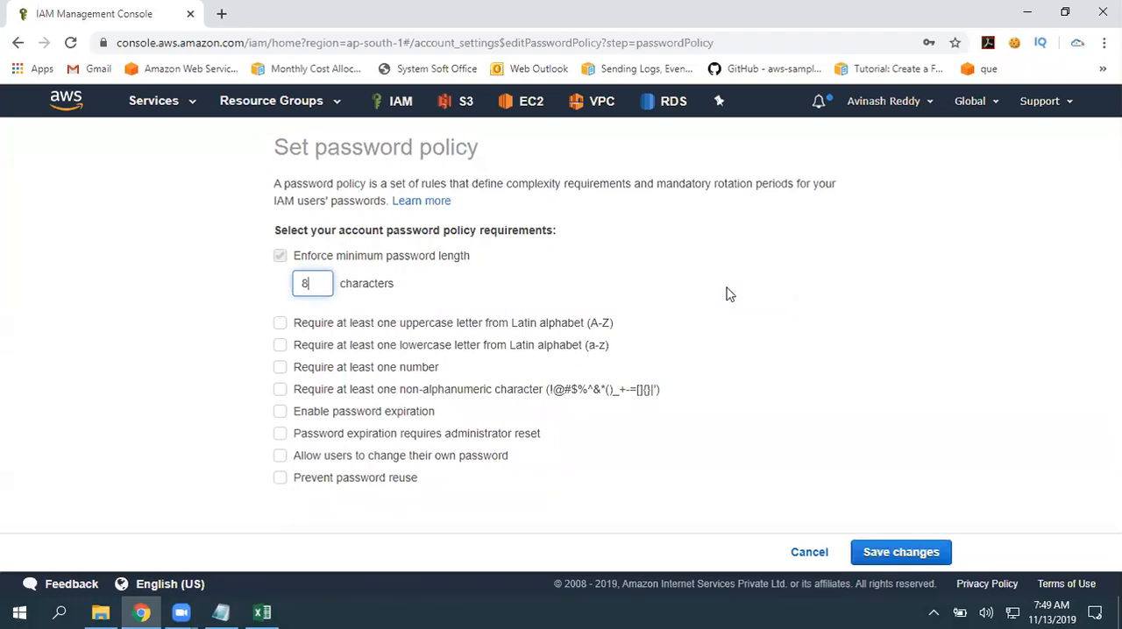
- Require at least one uppercase letter, one lowercase letter, one number and one non-alphanumeric character in passwords
drag(348, 324, 608, 325)
click(618, 322)
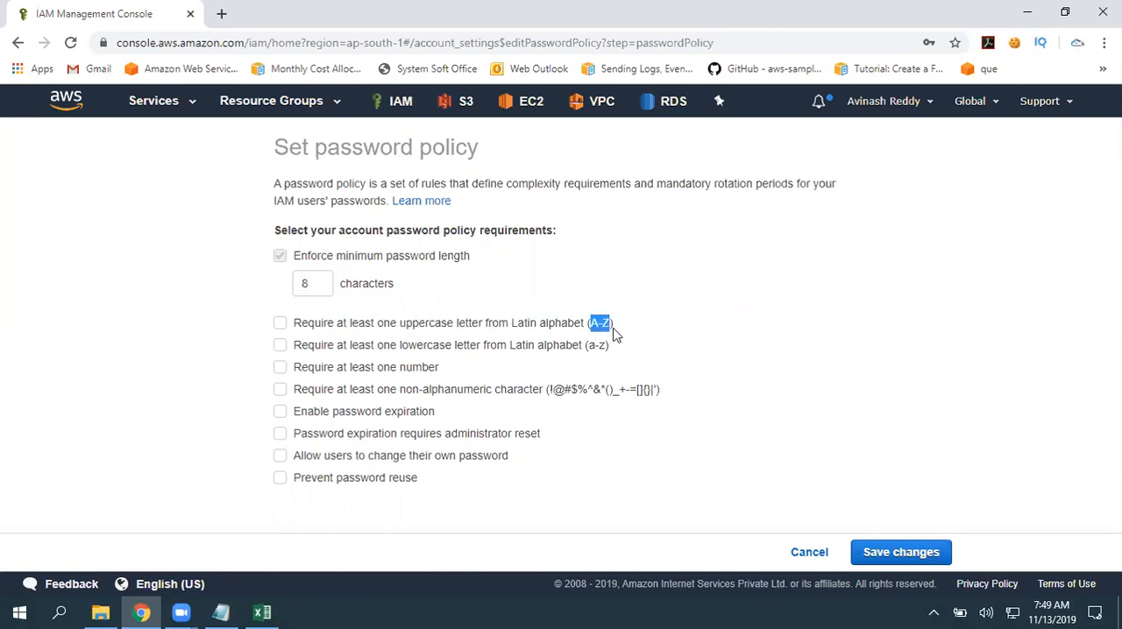
click(469, 324)
click(473, 346)
click(399, 370)
drag(550, 392, 659, 398)
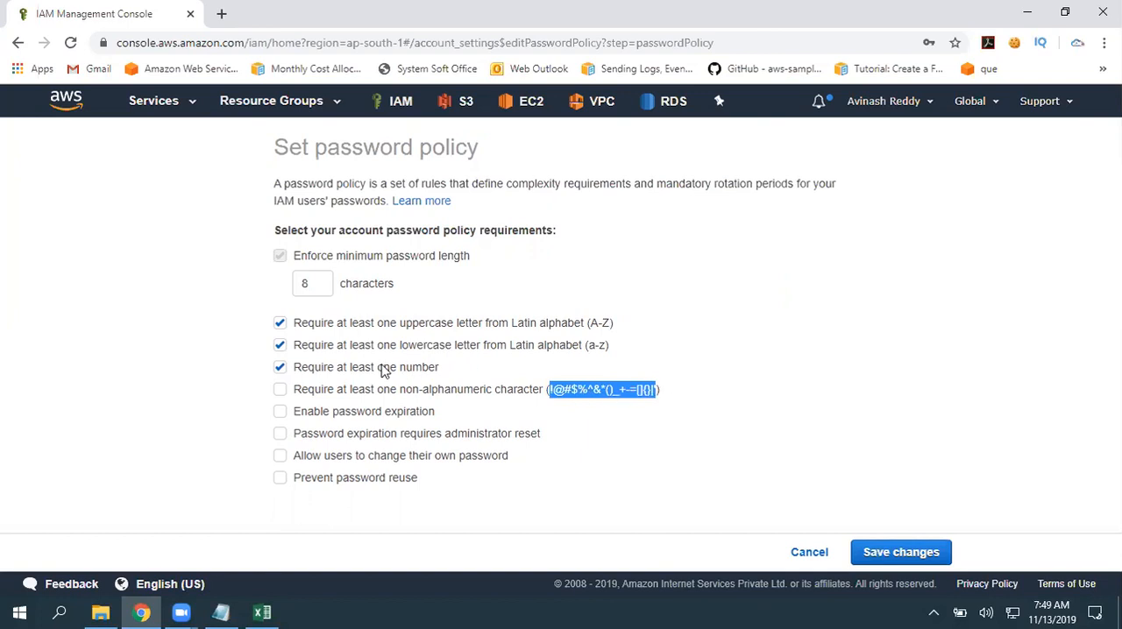
click(366, 390)
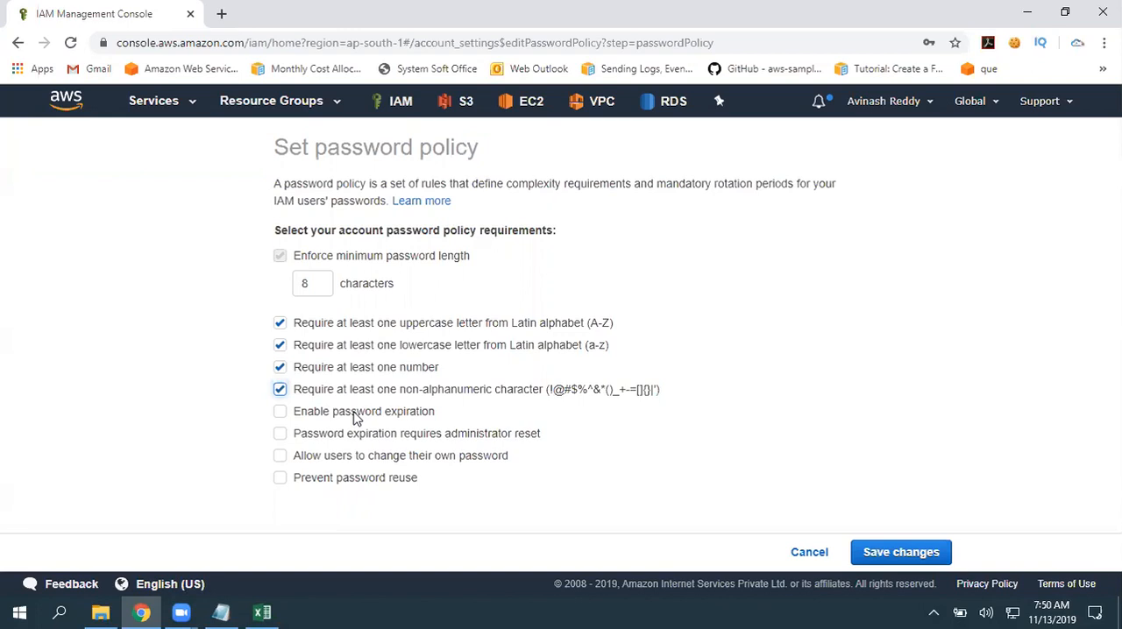
- Enable password expiration and set passwords to expire in 60 days
click(355, 418)
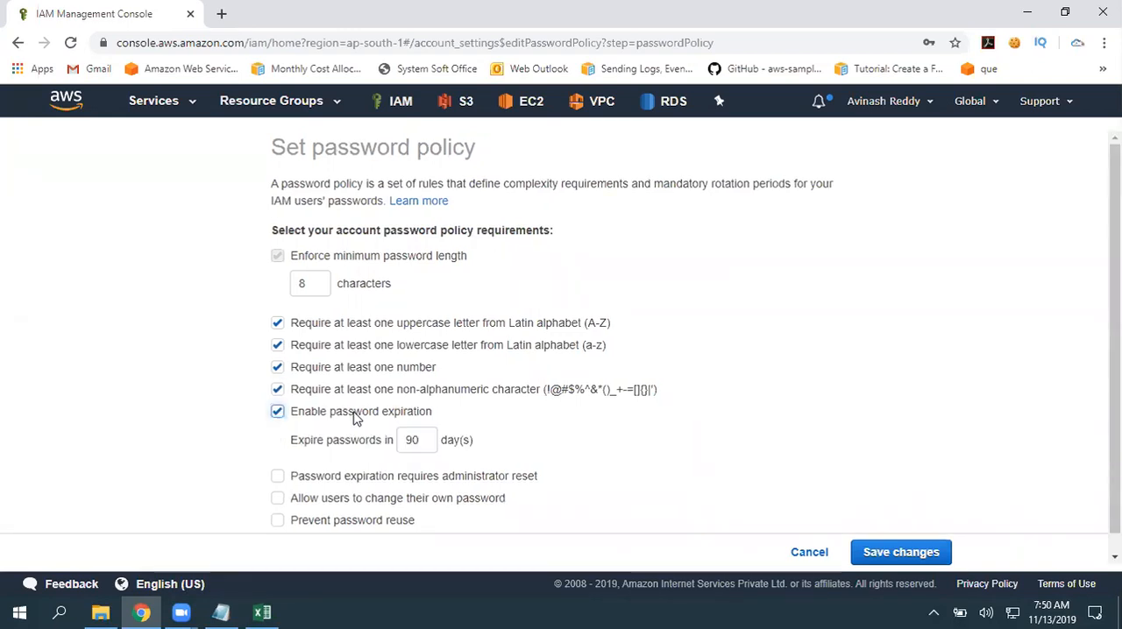
drag(429, 442, 344, 437)
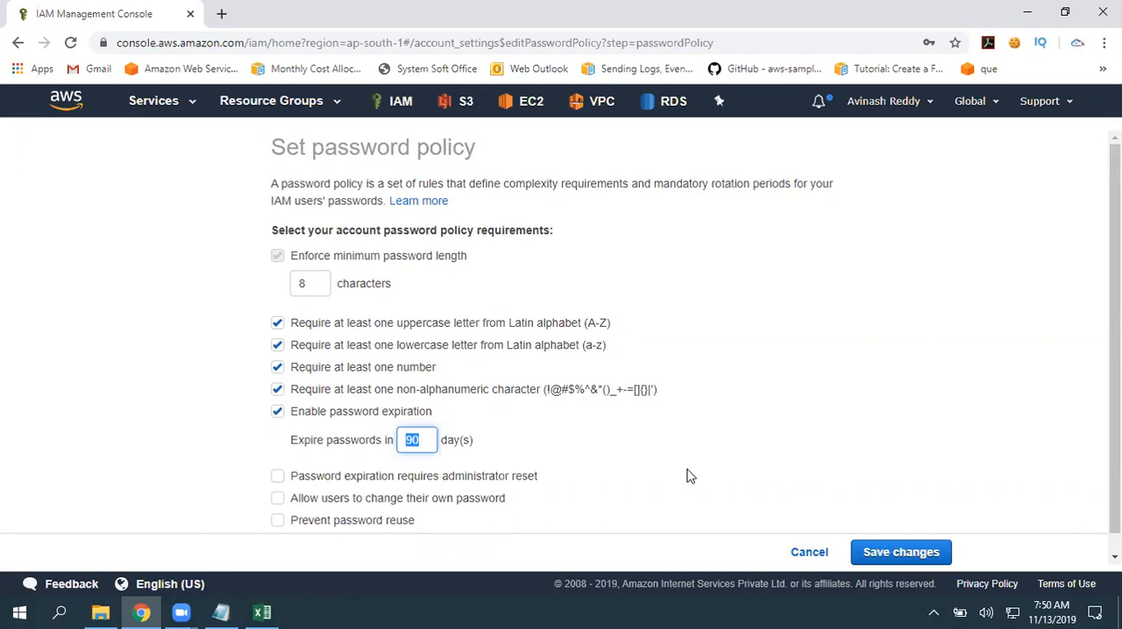
text(60)
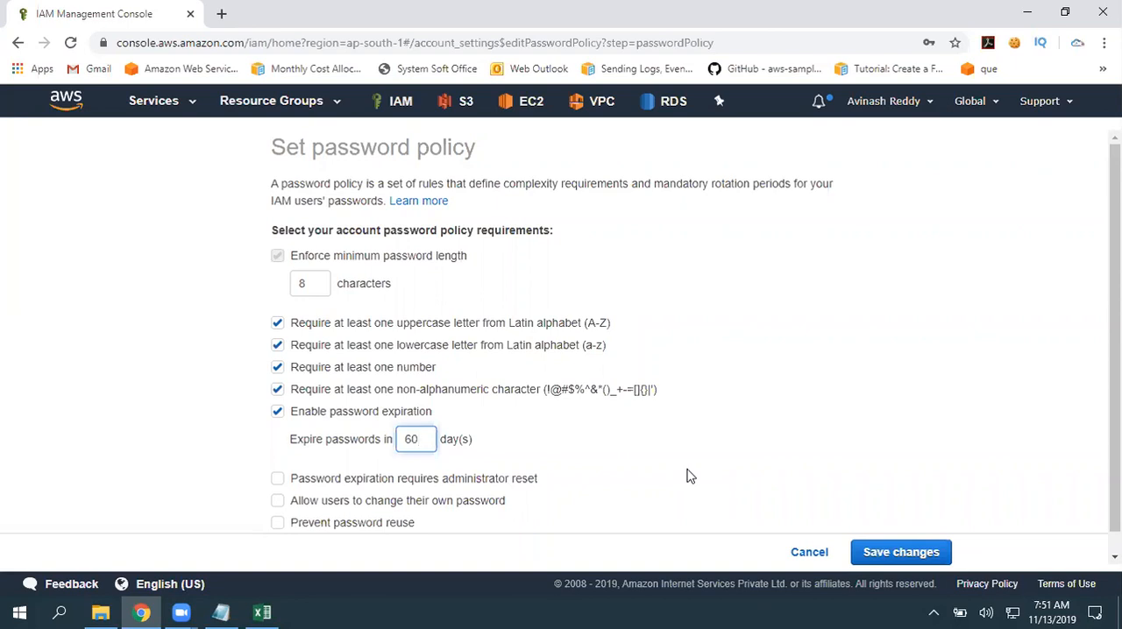
- Try the option that makes password expiration require an administrator reset and clear it again
scroll(659, 428, down, 1)
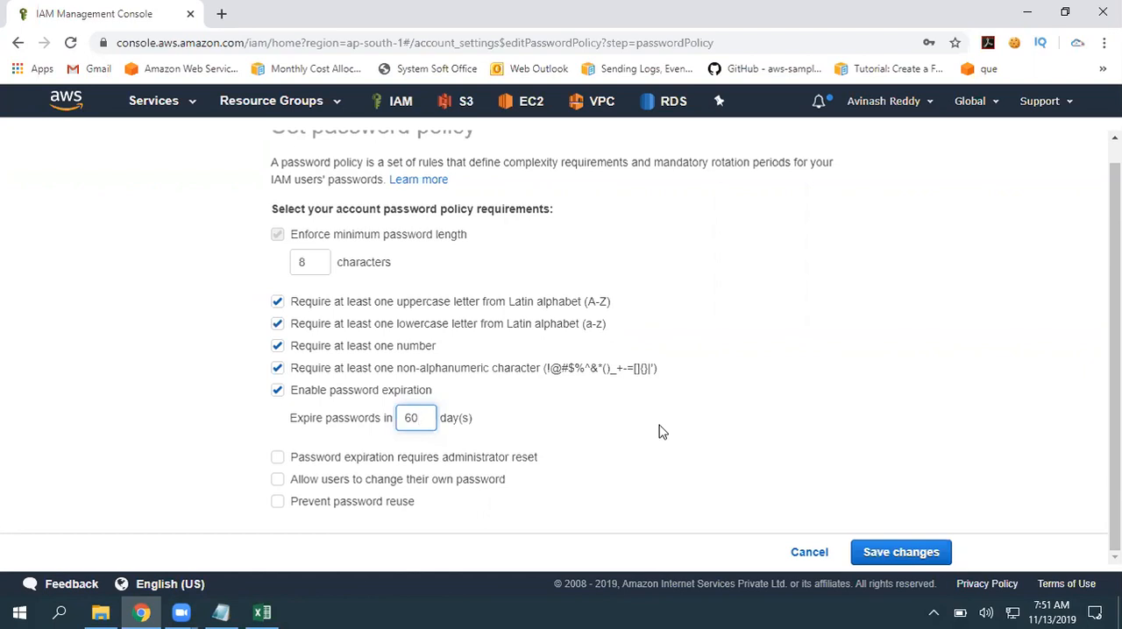
drag(315, 457, 551, 455)
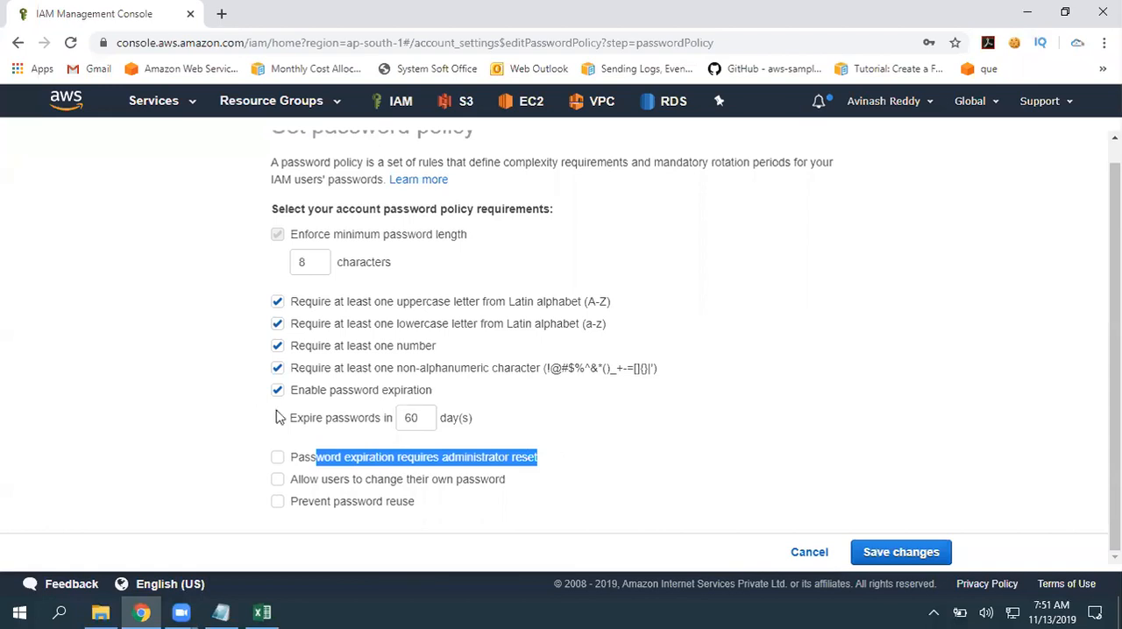
double_click(426, 418)
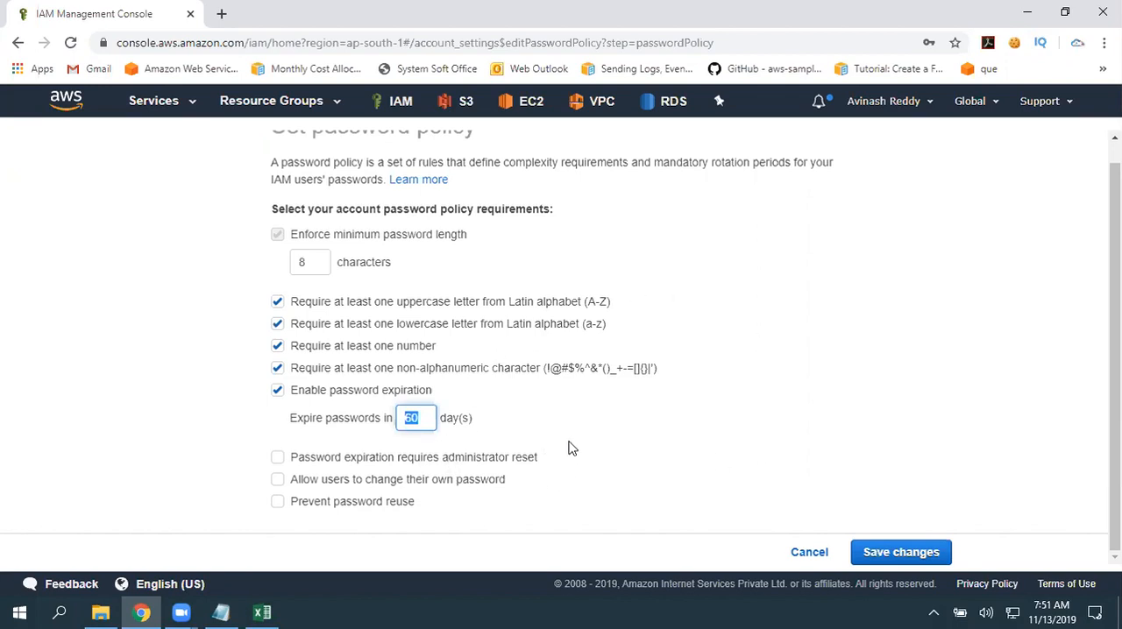
click(526, 463)
click(525, 464)
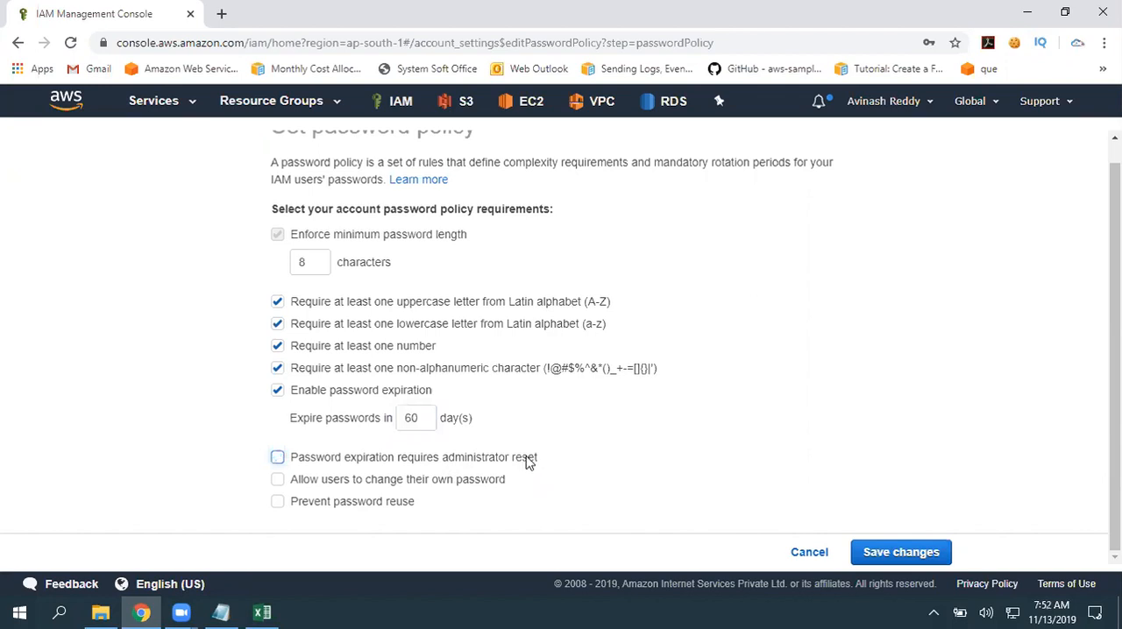
- Allow users to change their own password and prevent password reuse, remembering 2 passwords
drag(506, 480, 499, 486)
click(449, 482)
click(411, 500)
scroll(438, 483, down, 1)
drag(368, 488, 227, 498)
text(2)
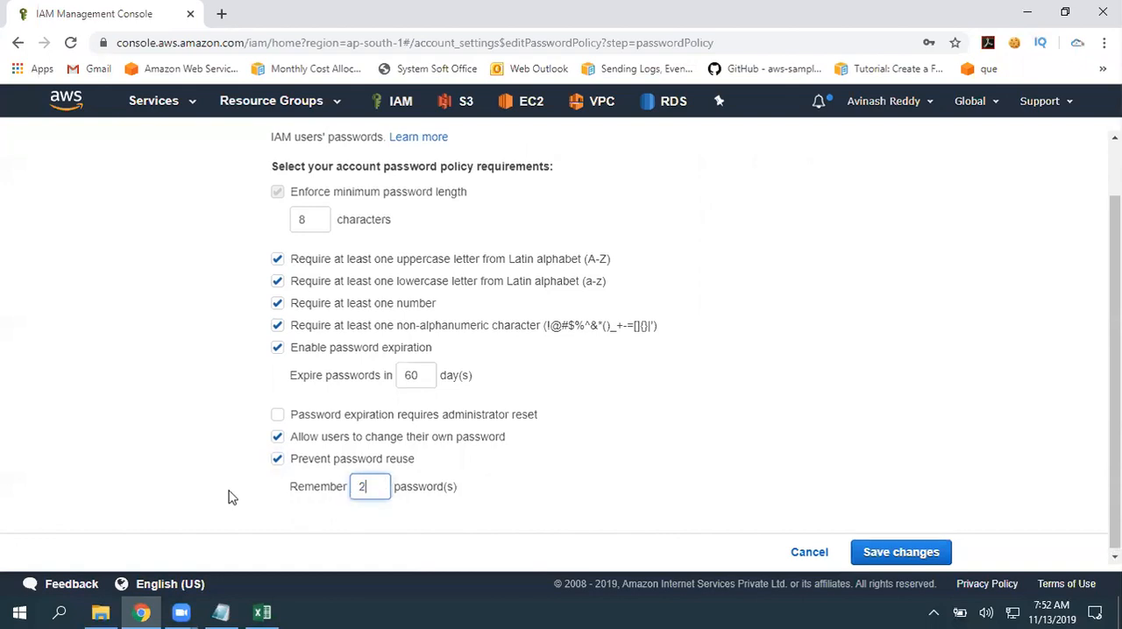
- Switch to the credentials sheet in Excel and enter 123 in both cells D8 and D9
click(260, 612)
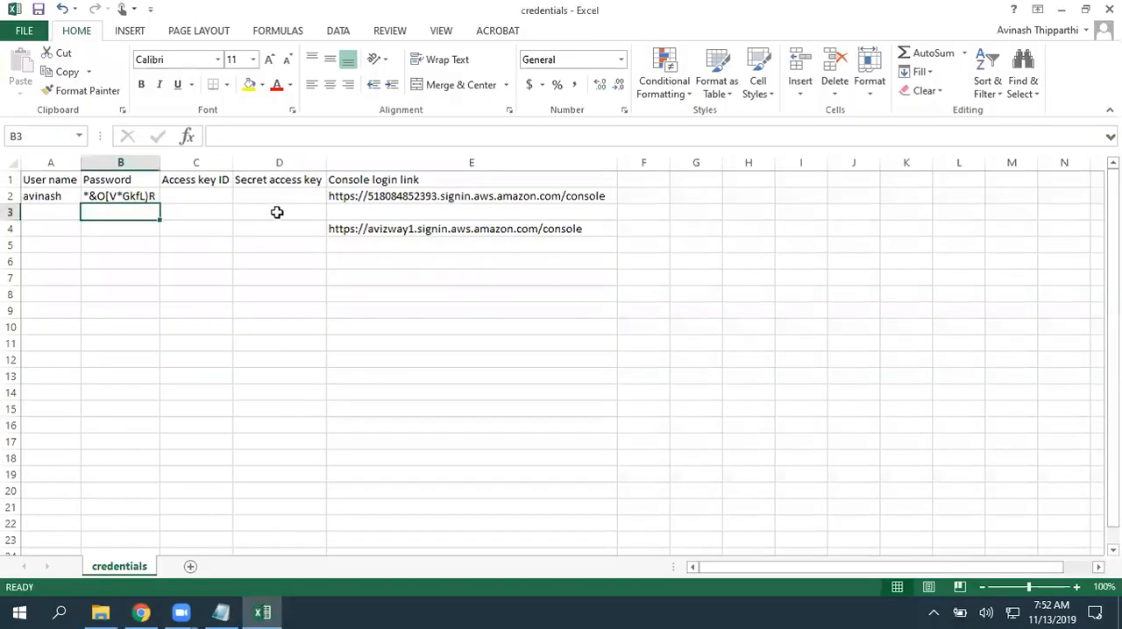
click(268, 294)
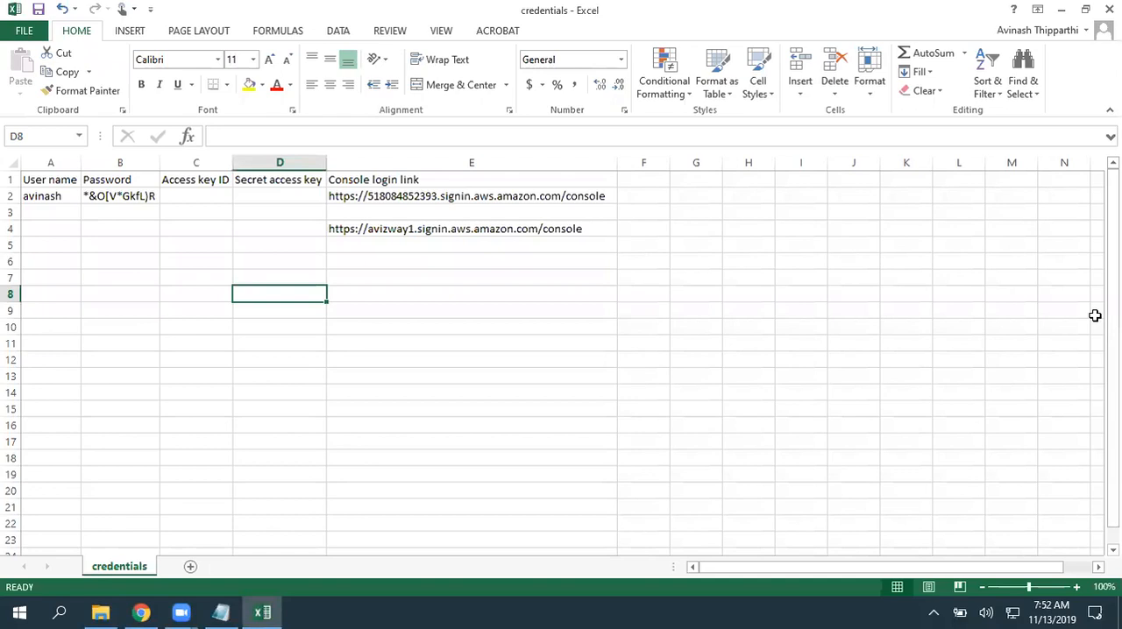
key(Return)
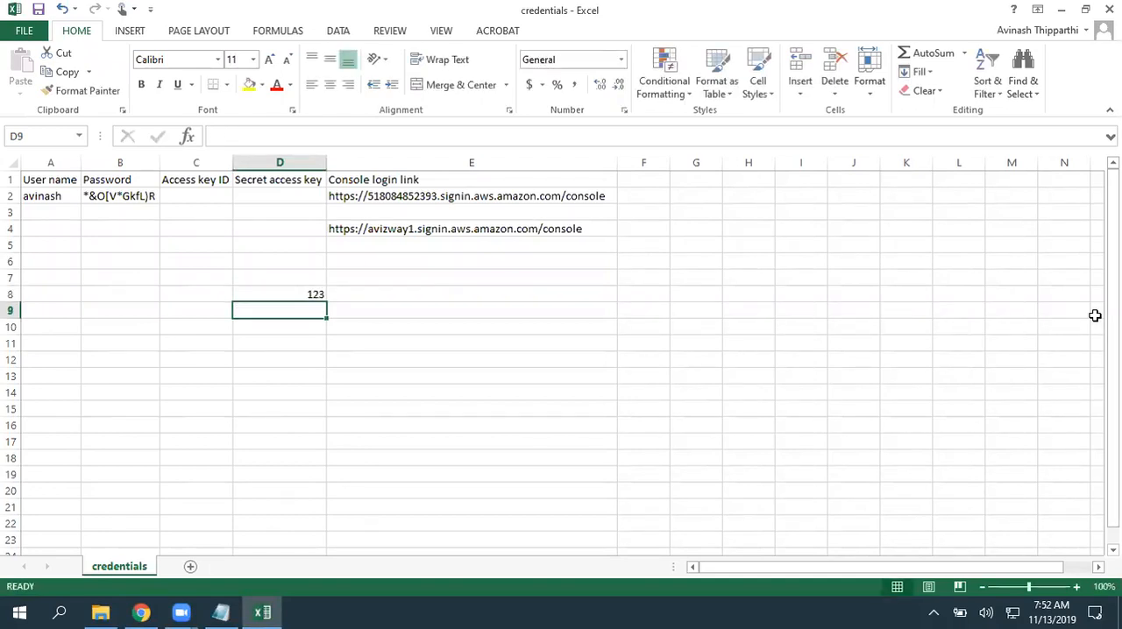
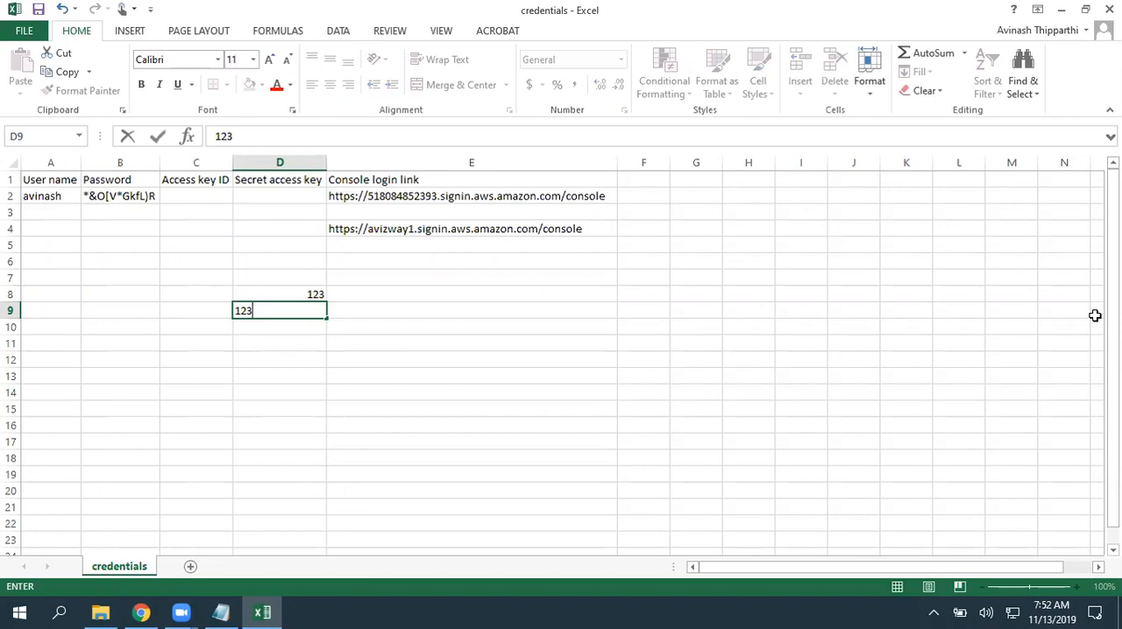
key(Return)
- Check the password reuse setting in Chrome, then return to Excel and select cells D8:D9
key(alt+Tab)
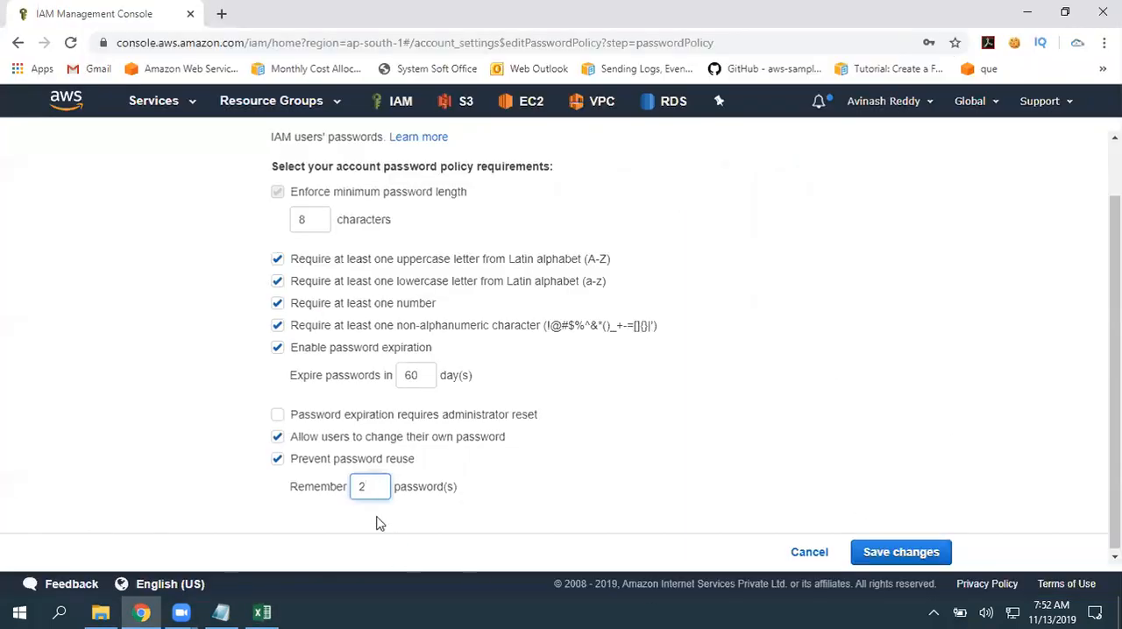
click(613, 509)
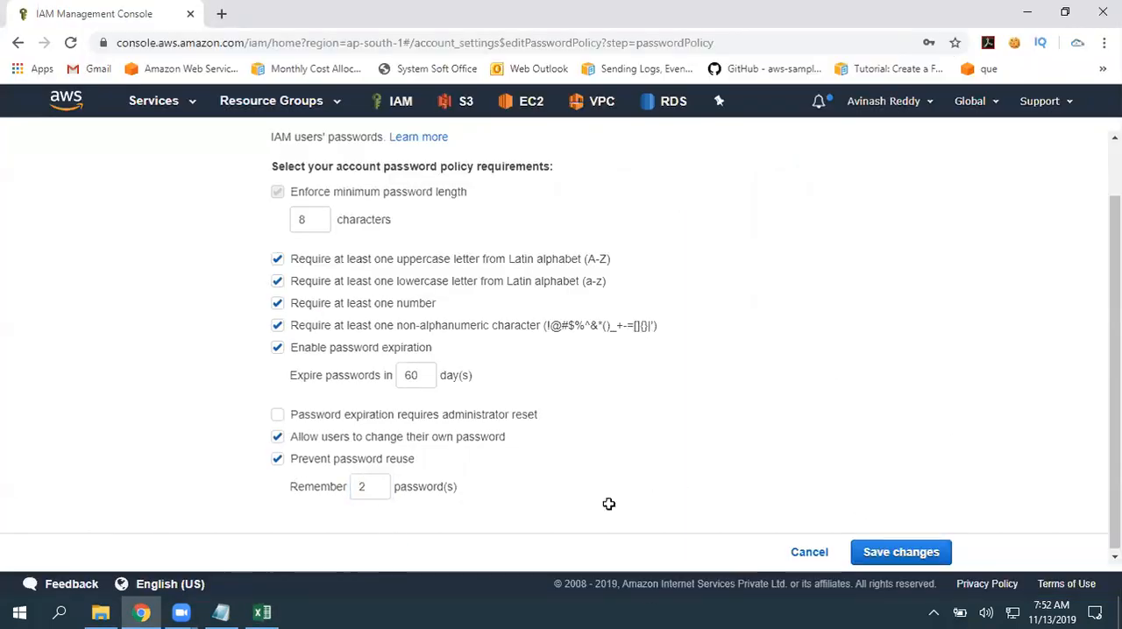
key(alt+Tab)
drag(271, 294, 270, 310)
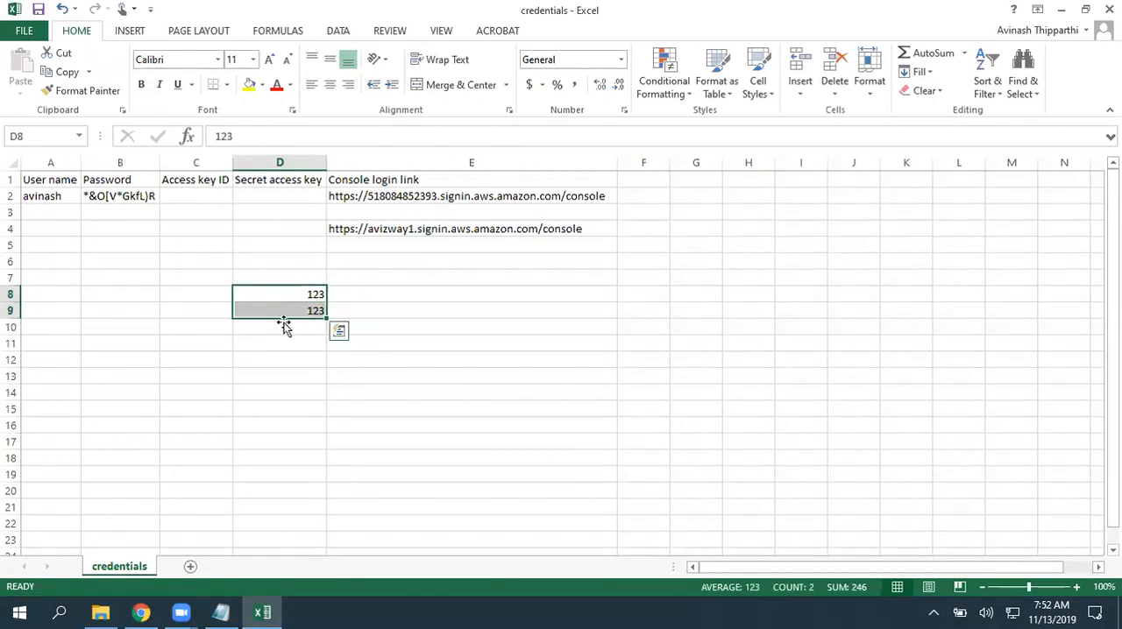
- Enter 234 in cell D9 and 123 in cell D10, and highlight cells D8:D9
click(286, 317)
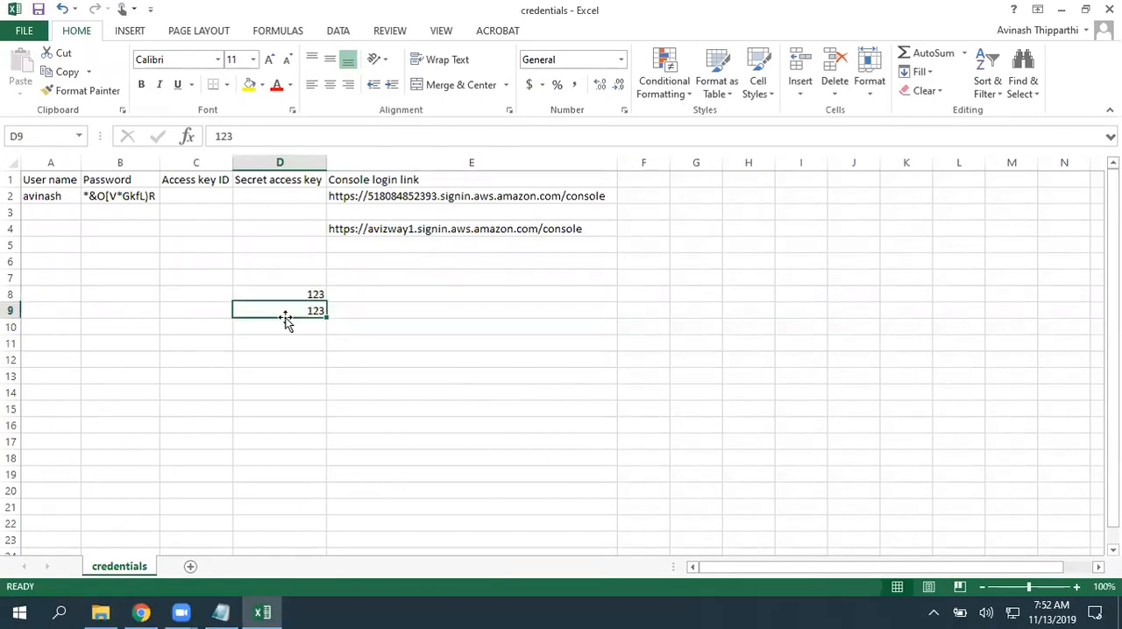
text(234)
key(Down)
text(123)
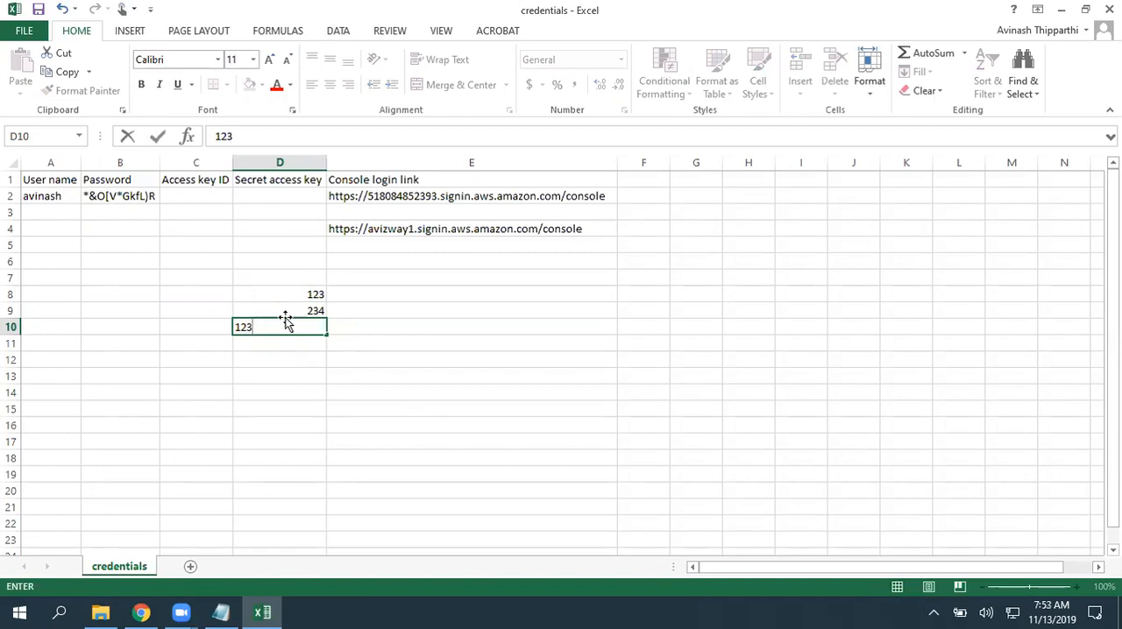
key(Return)
key(Up)
key(Up)
key(Up)
key(shift+Down)
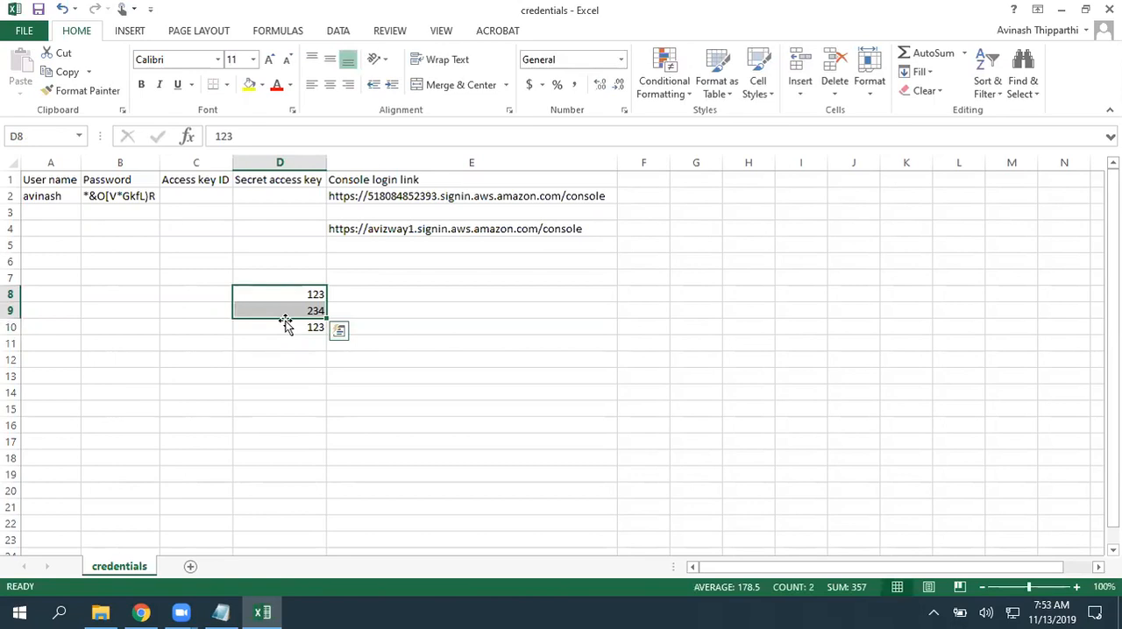
key(Down)
key(Up)
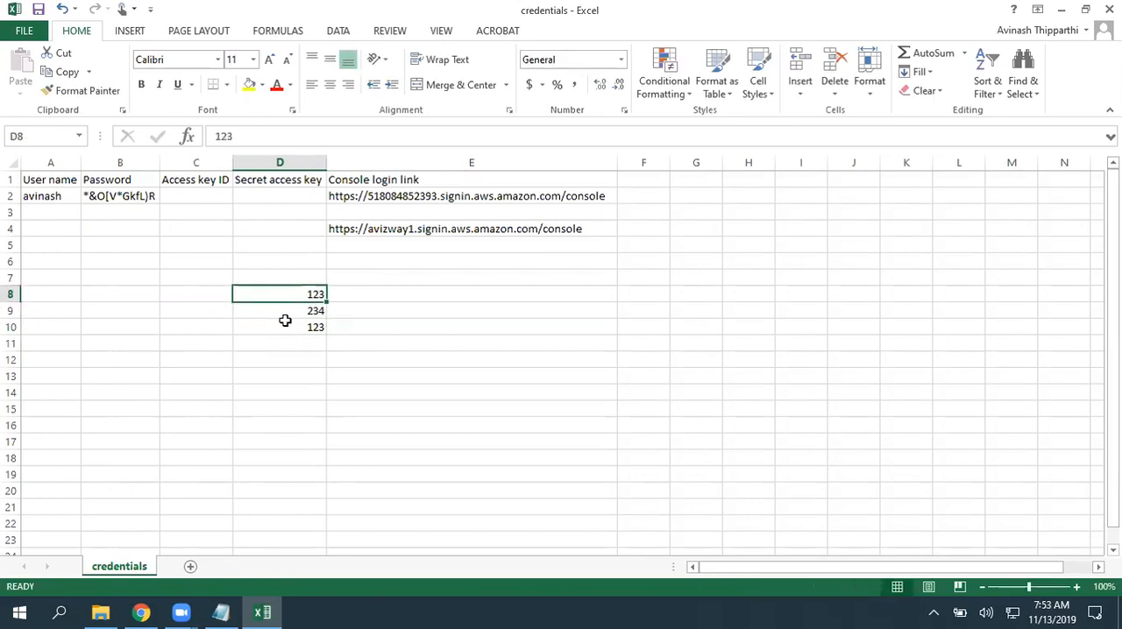
- Change cell D10 to 345, enter 123 in cell D11, and select cells D9:D10
key(Down)
key(Down)
text(345)
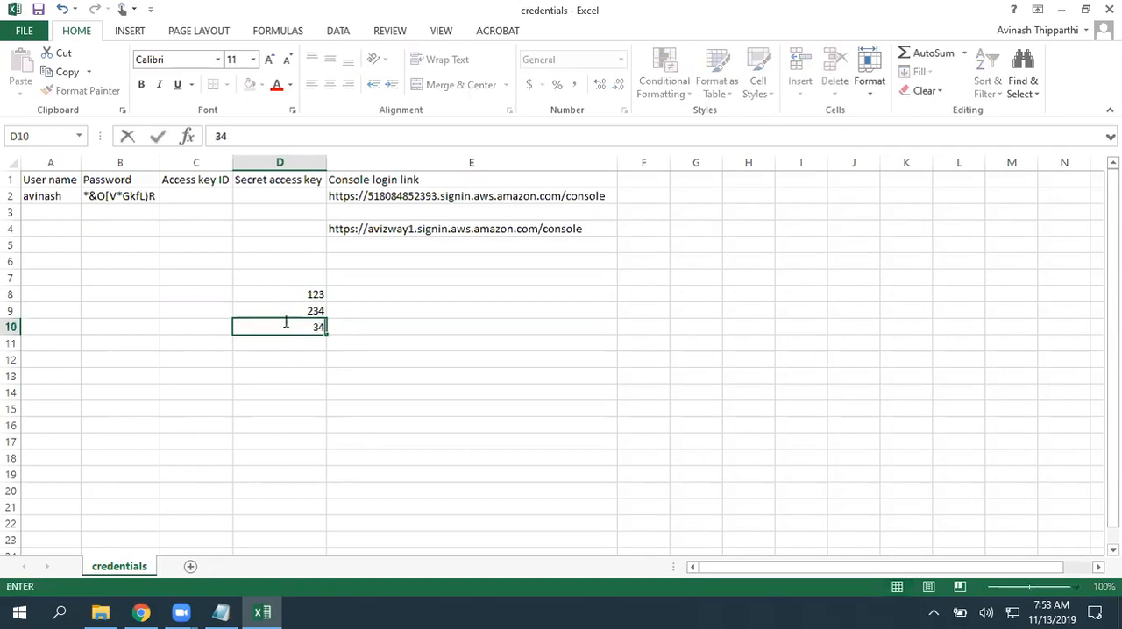
key(Return)
text(123)
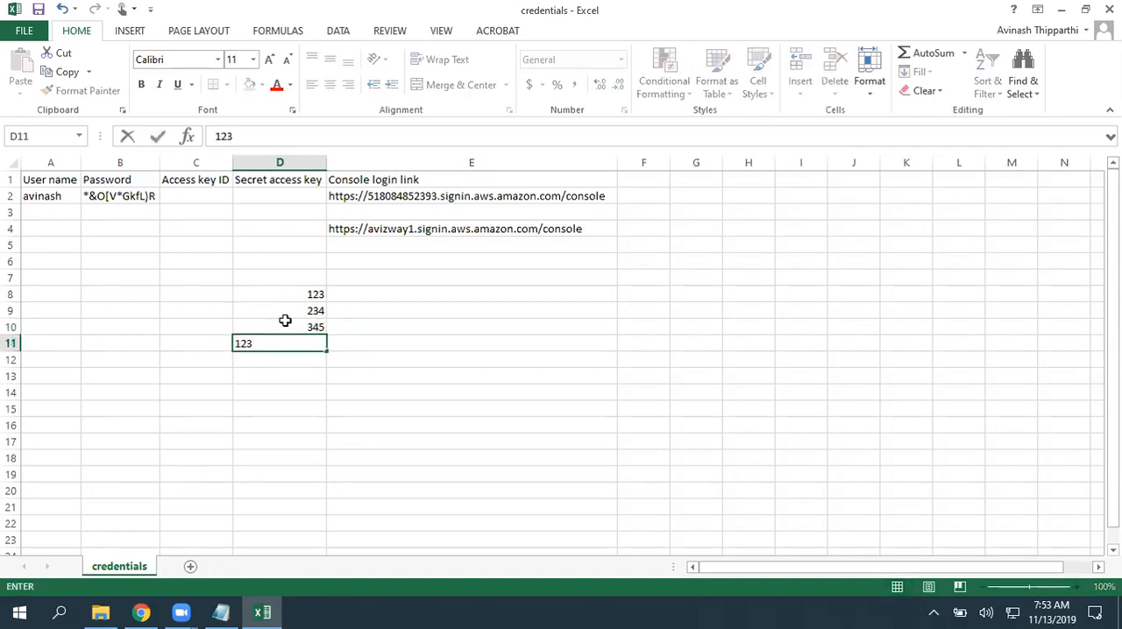
key(Up)
key(shift+Up)
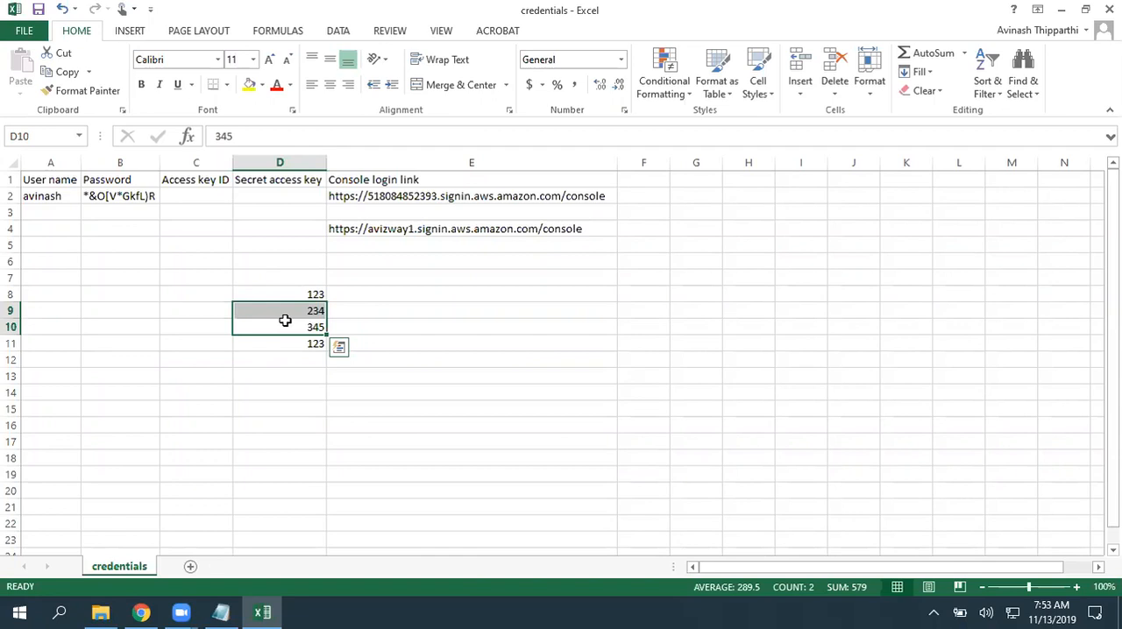
- Switch to Chrome, try 5 remembered passwords, set the value back to 2, and save the password policy
key(alt+Tab)
drag(384, 484, 257, 491)
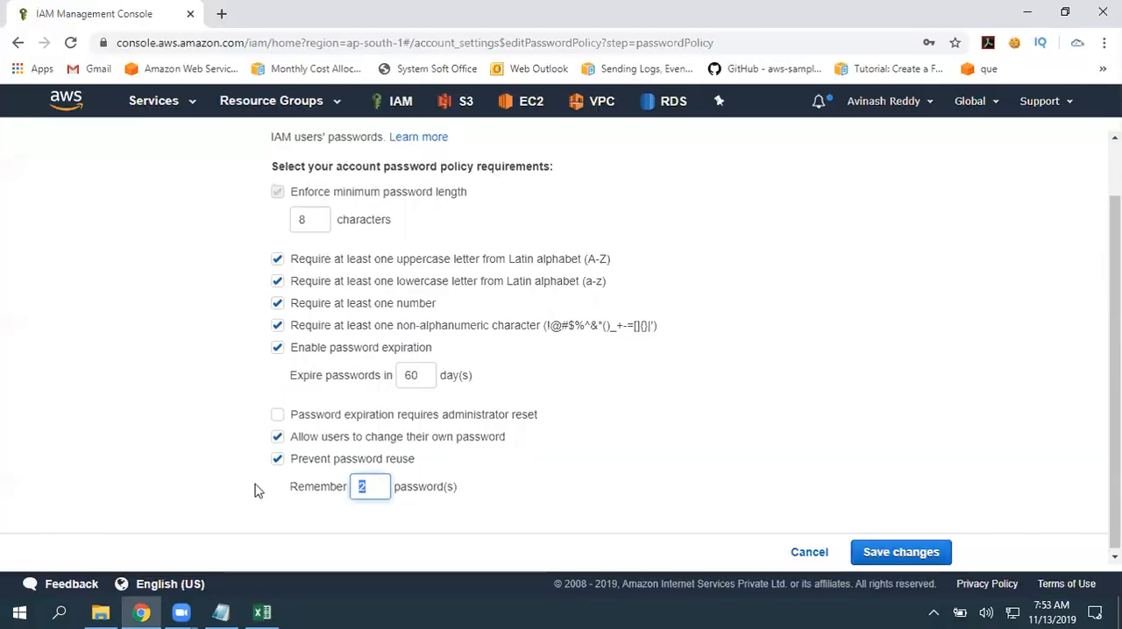
text(5)
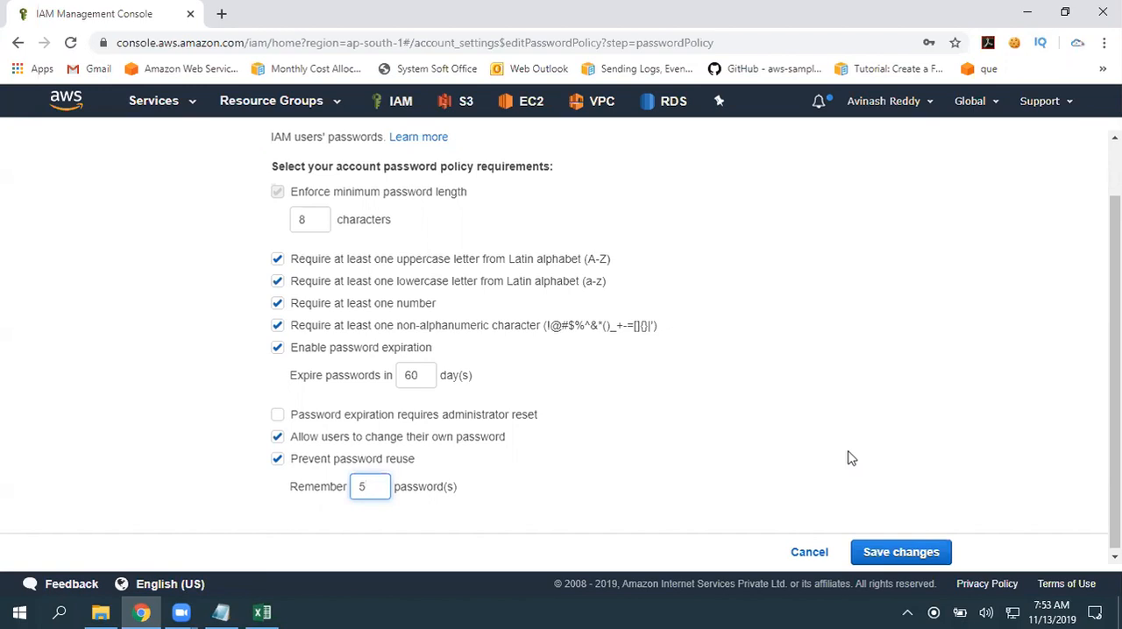
key(BackSpace)
text(2)
click(725, 552)
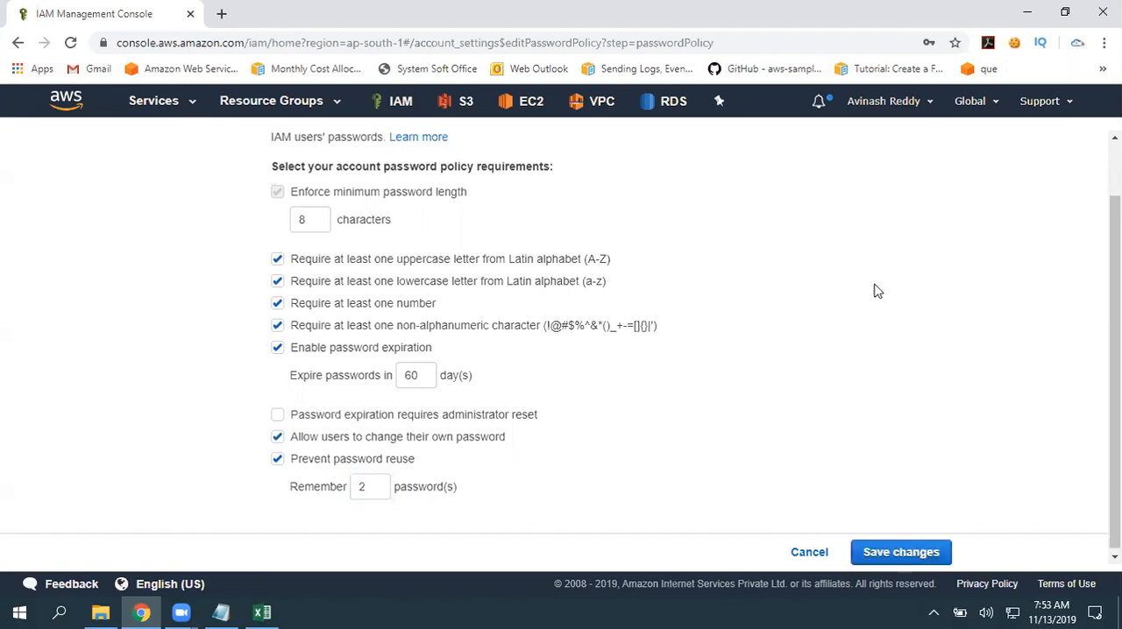
click(918, 552)
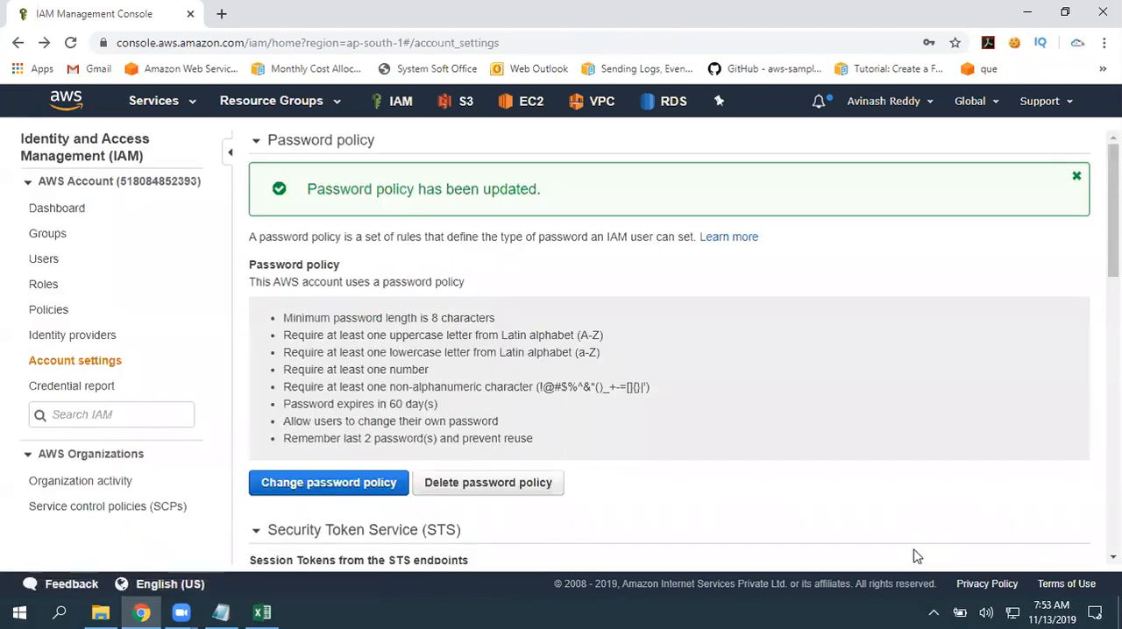
- Review the rules of the account password policy, including reuse prevention, expiration and required character types
drag(283, 317, 665, 440)
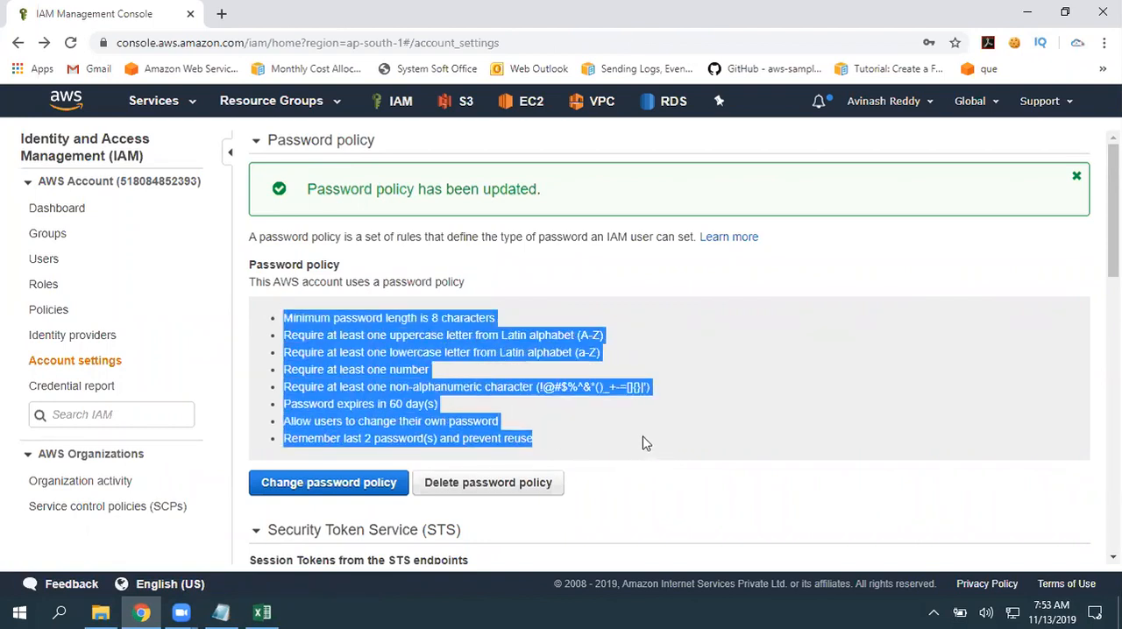
click(643, 441)
drag(282, 440, 578, 441)
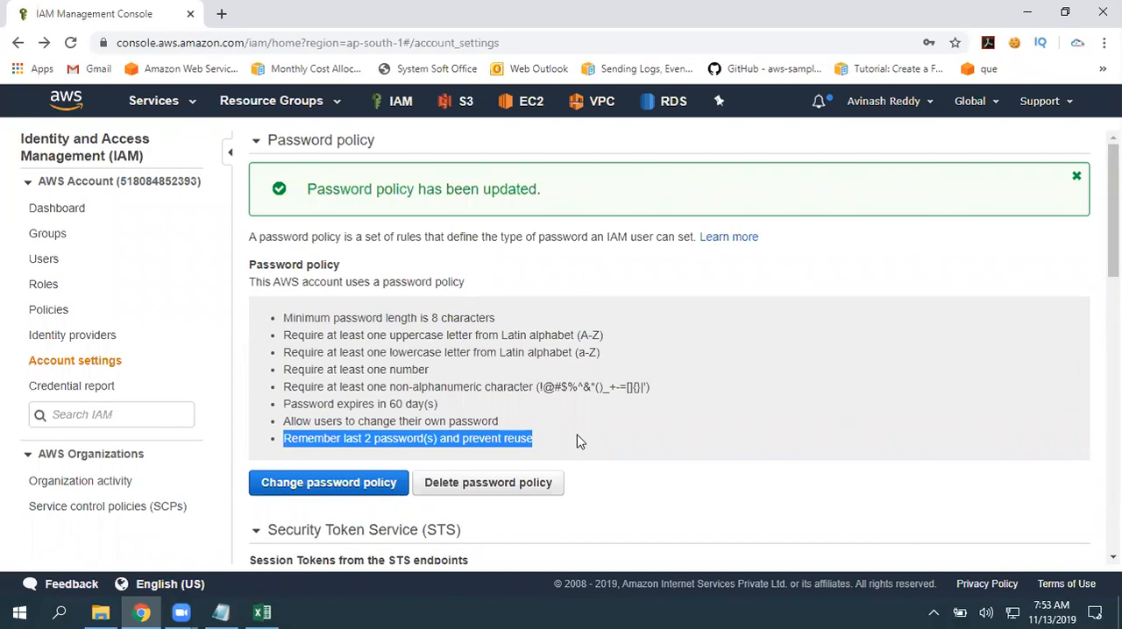
click(574, 418)
drag(298, 369, 599, 376)
drag(309, 404, 523, 407)
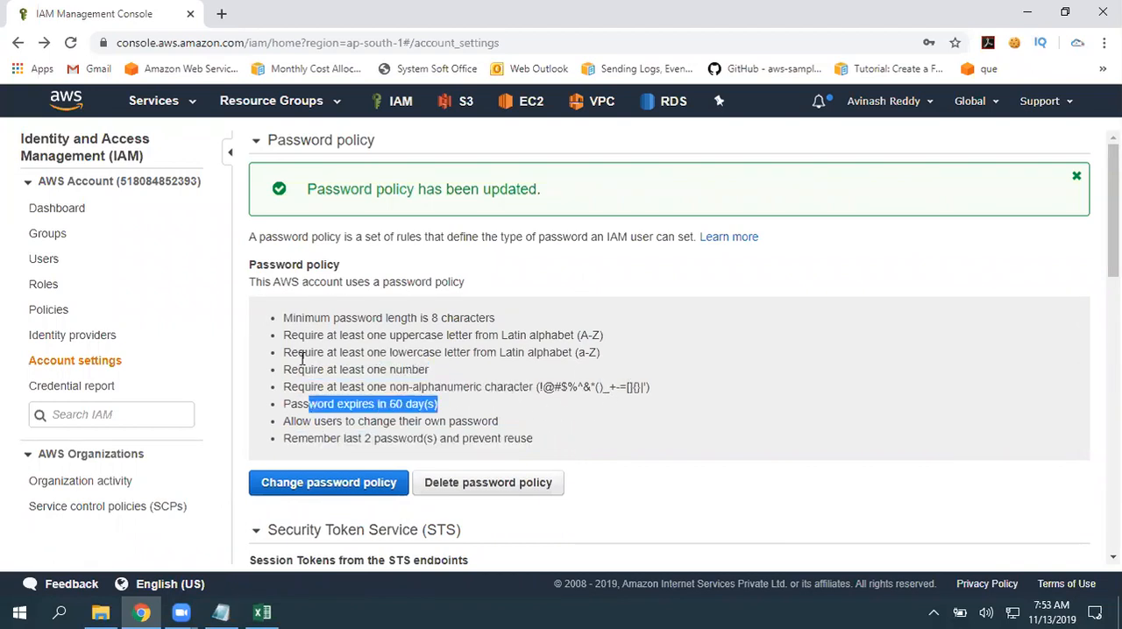
drag(299, 355, 571, 341)
- Open the IAM users list from the dashboard and view the first user's security credentials
click(63, 209)
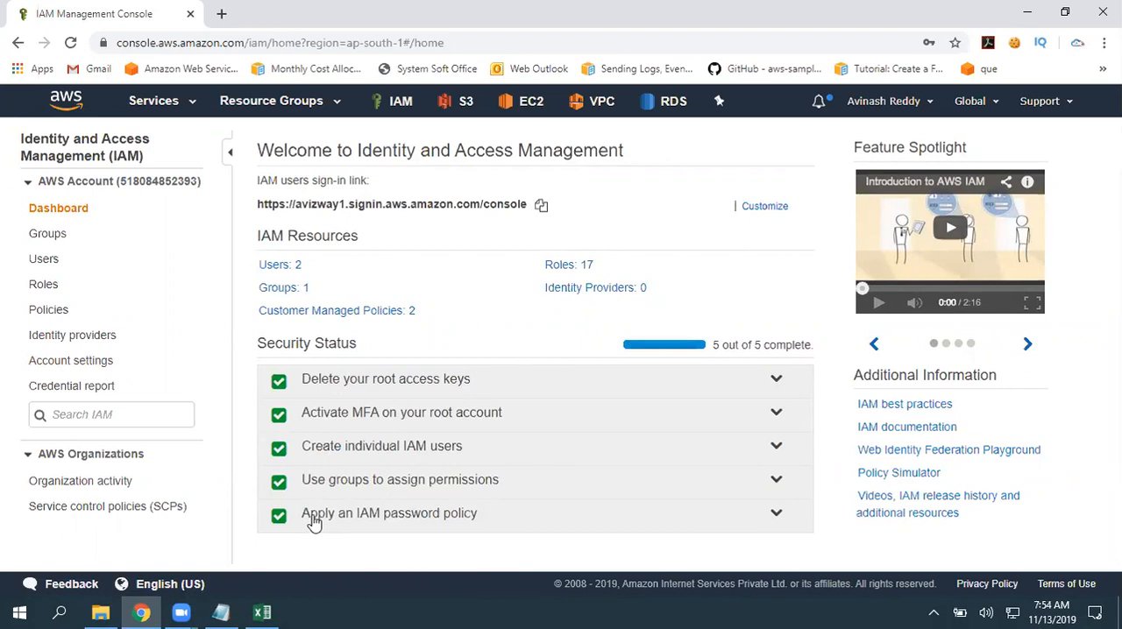
click(274, 265)
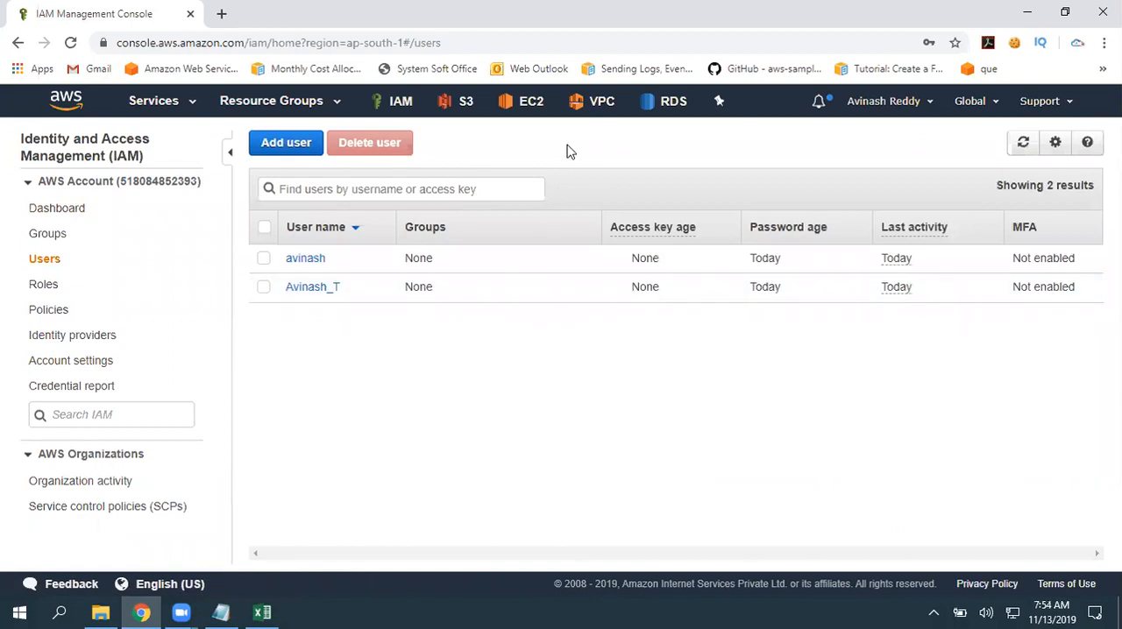
click(305, 257)
click(535, 321)
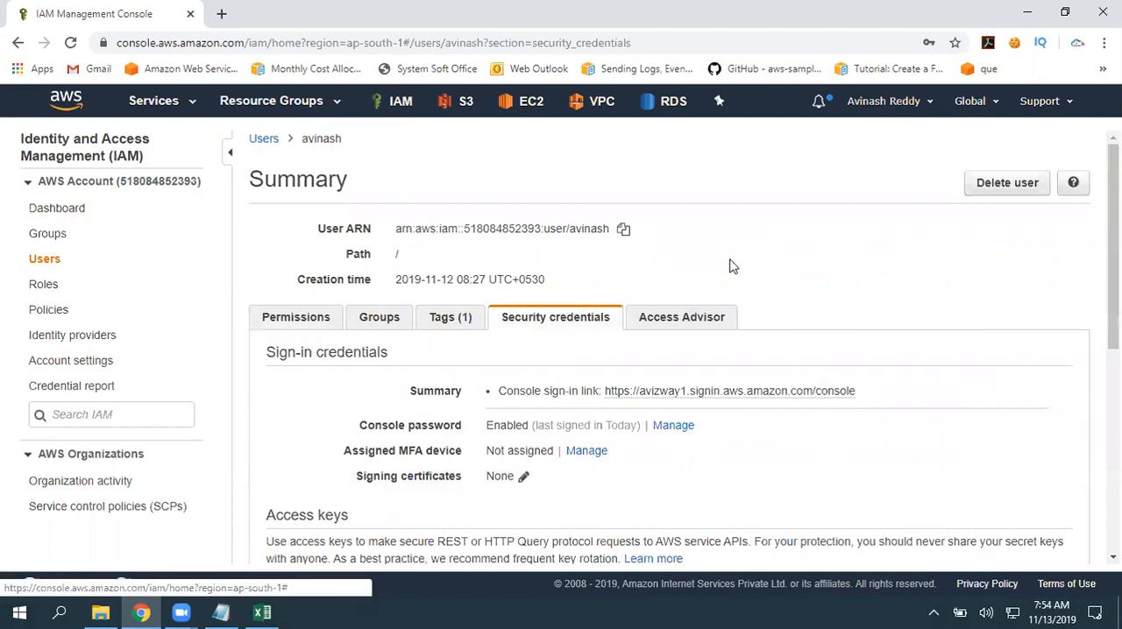
- Try requiring a new password at next sign-in for the user's console access, and cancel without applying
scroll(731, 265, down, 3)
click(672, 179)
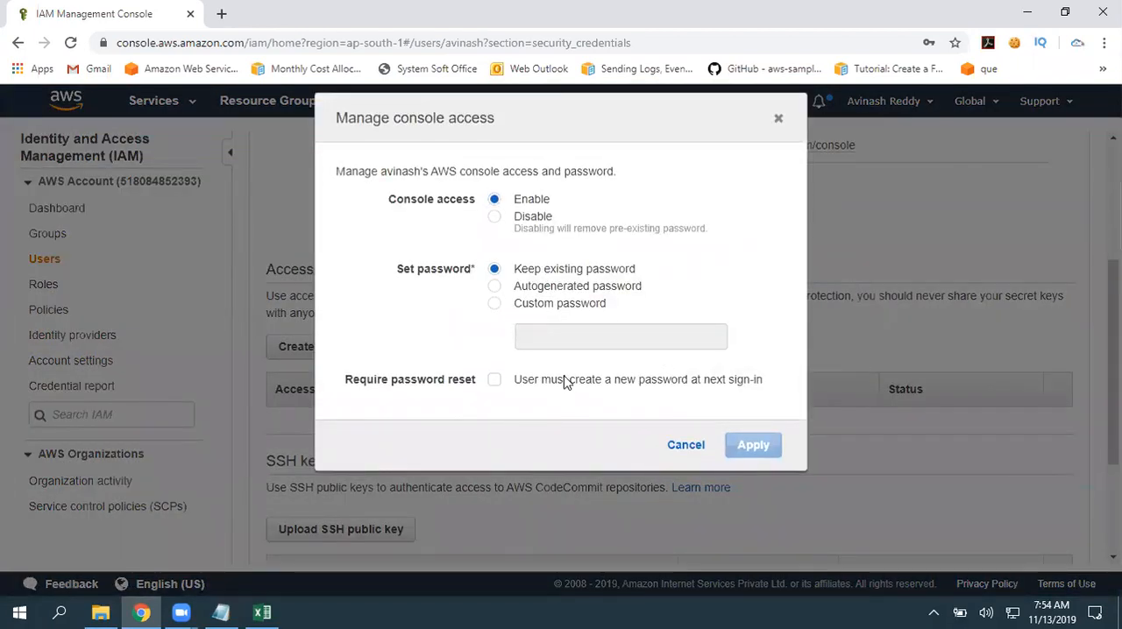
click(566, 381)
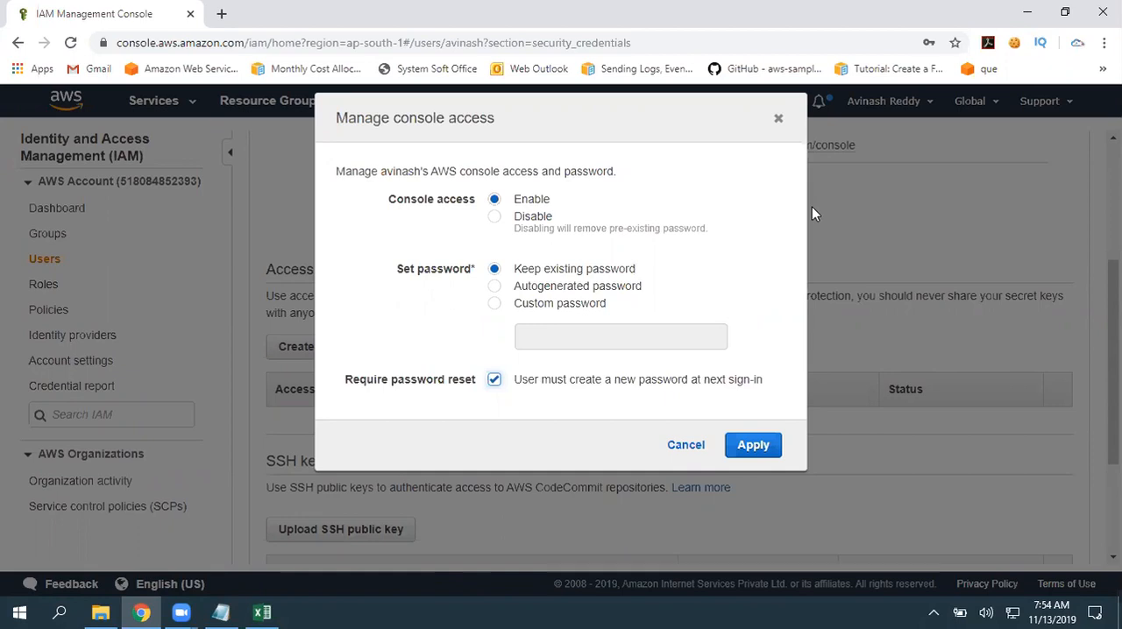
click(676, 447)
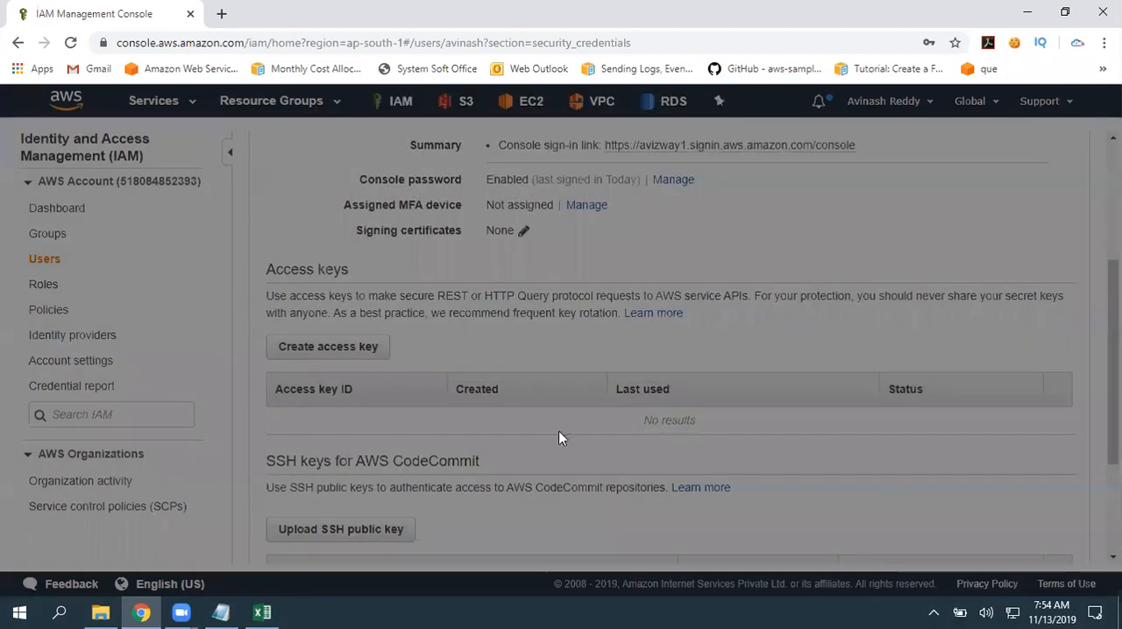
- Return to the users list and start adding a new IAM user named user1
scroll(517, 363, up, 3)
click(268, 143)
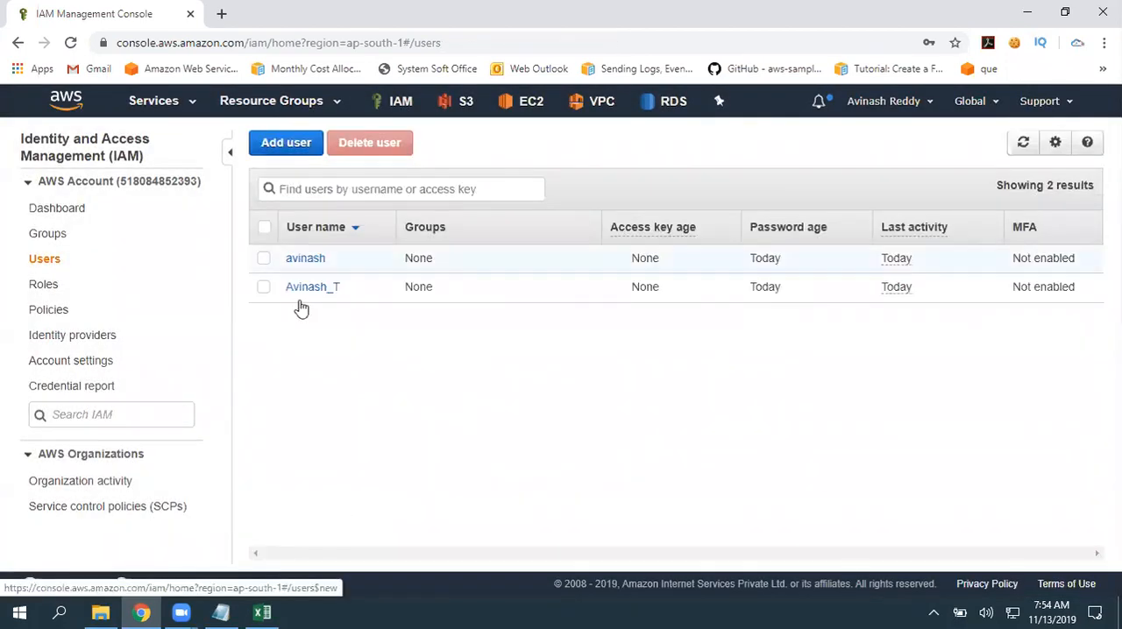
click(289, 143)
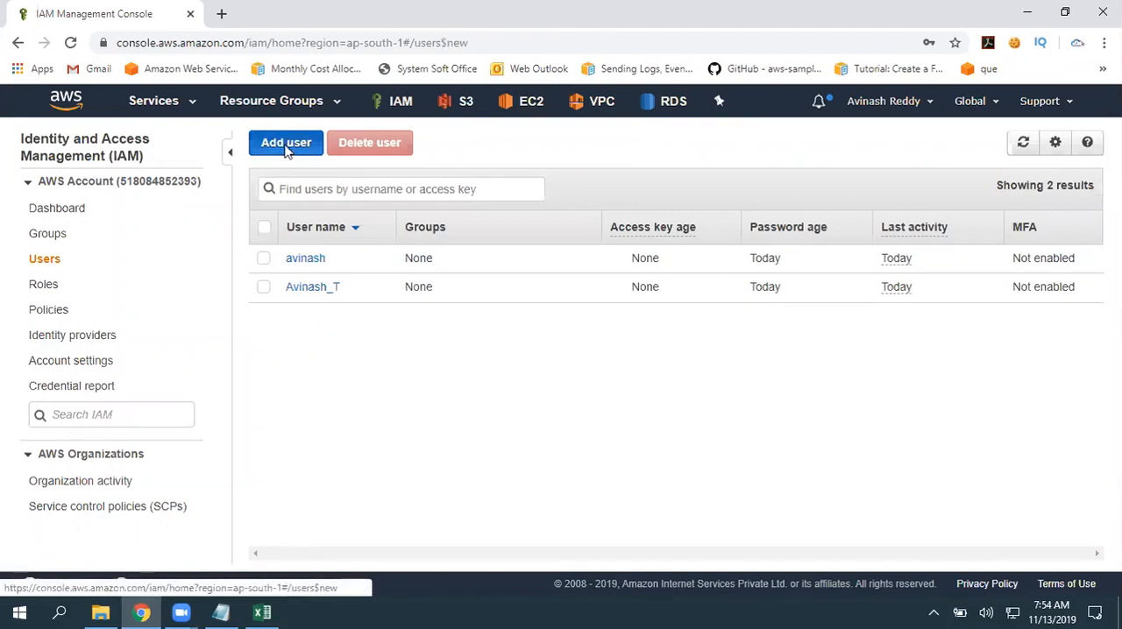
click(433, 279)
text(use)
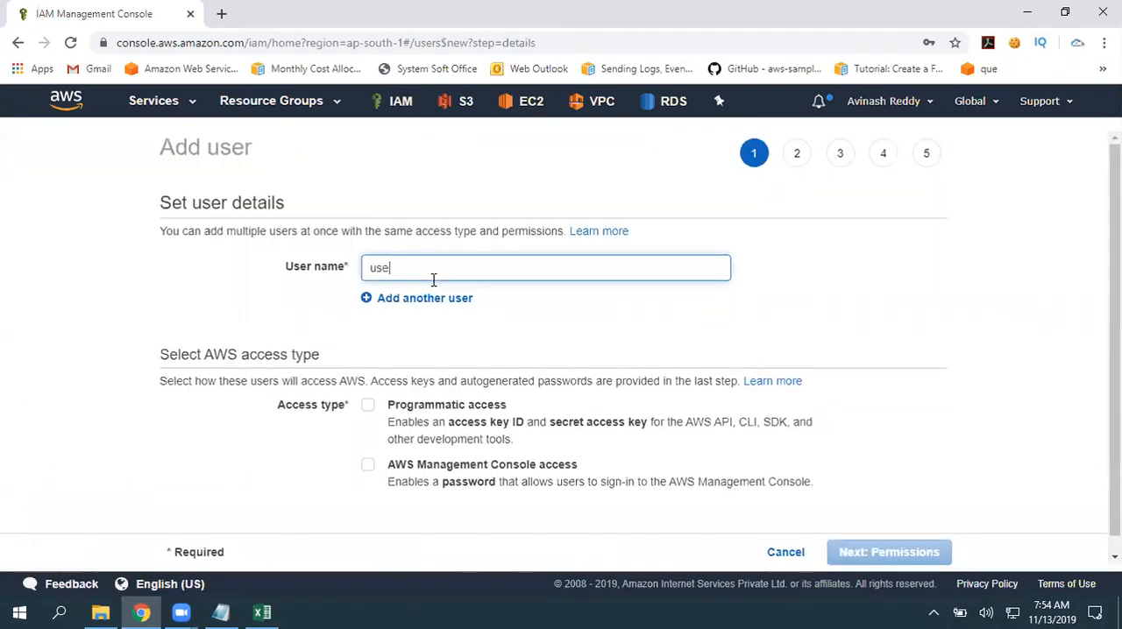
text(r1)
click(871, 280)
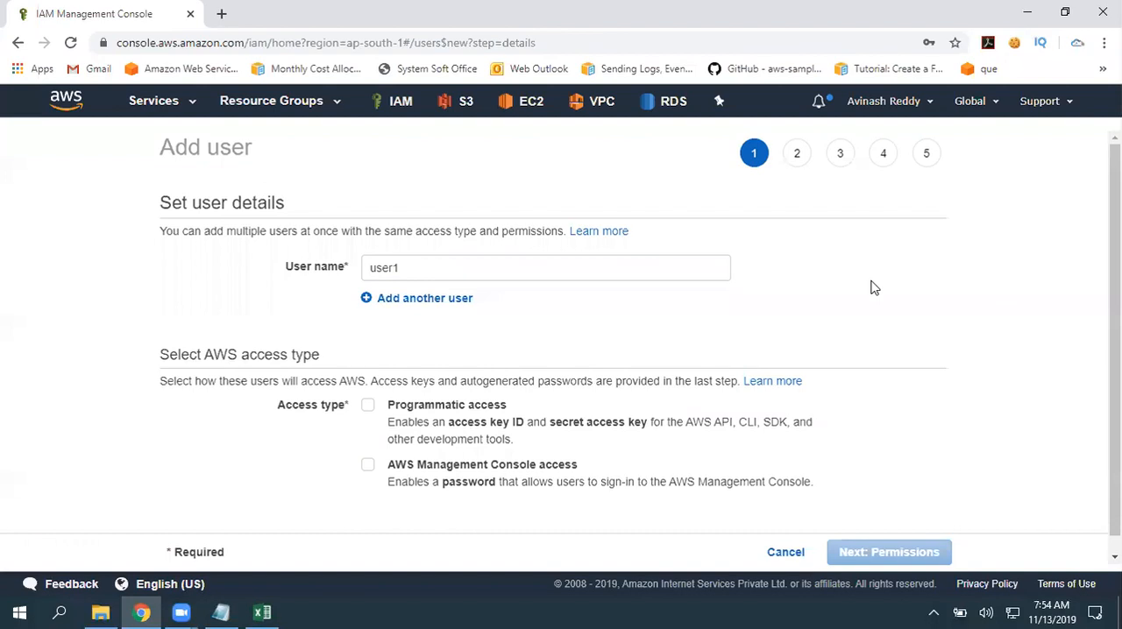
- Give user1 AWS Management Console and programmatic access with an autogenerated password, and continue to the permissions
scroll(923, 243, down, 1)
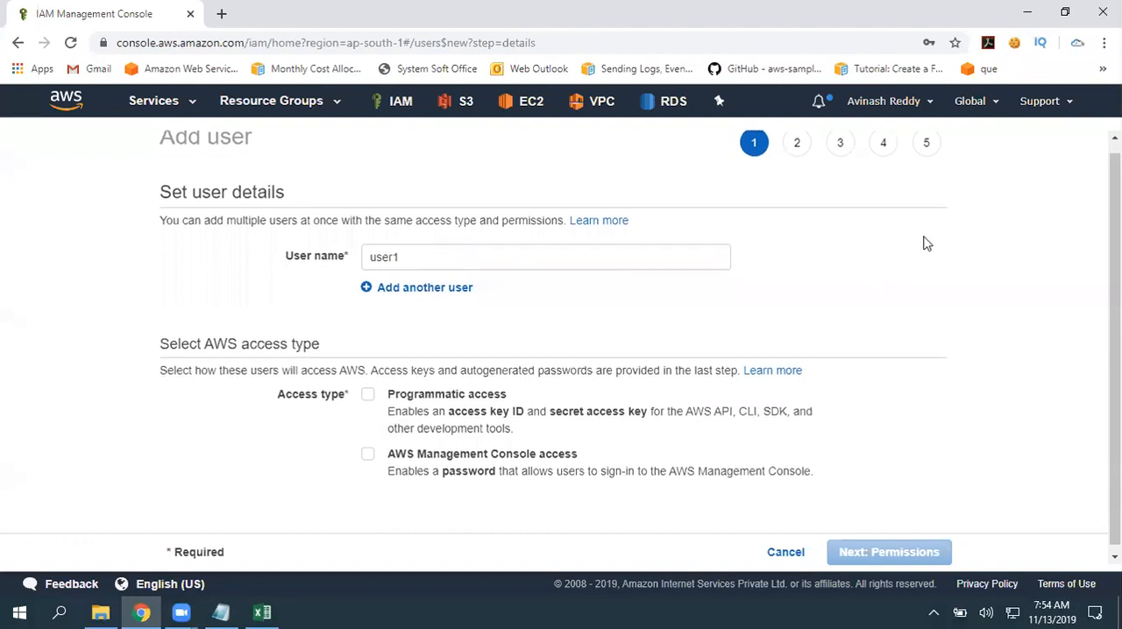
click(517, 448)
scroll(906, 310, down, 2)
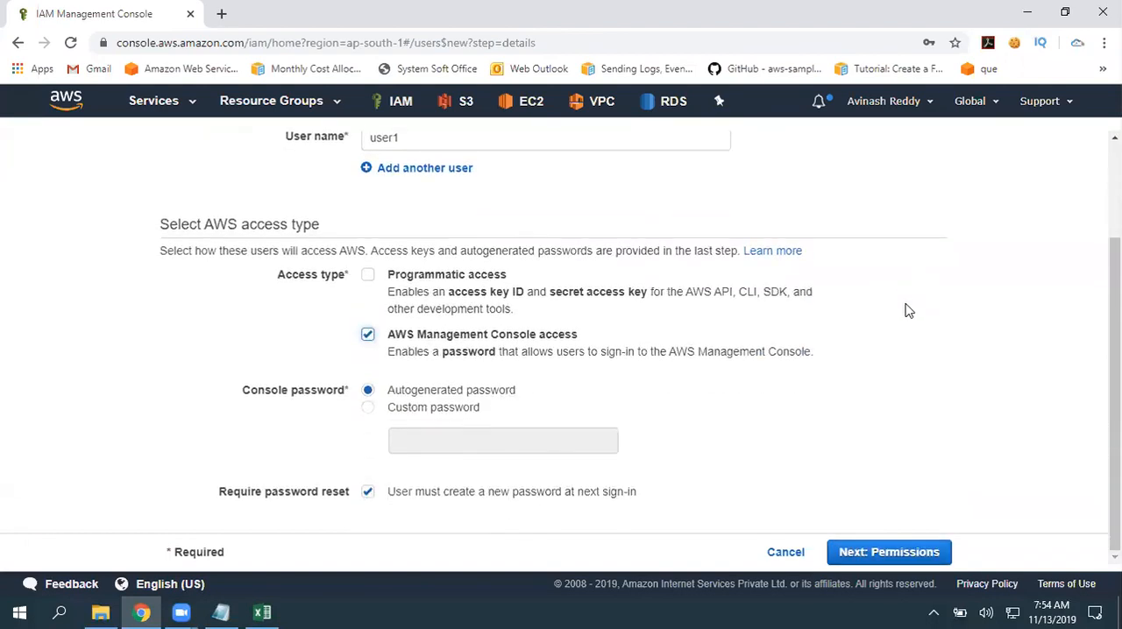
click(454, 276)
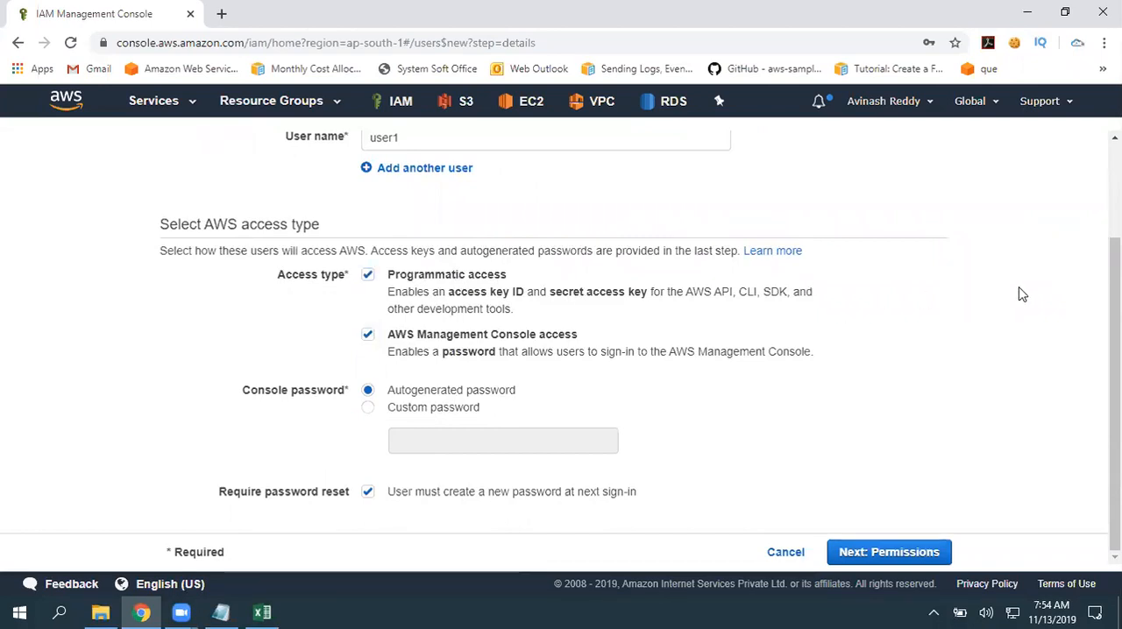
drag(396, 392, 520, 398)
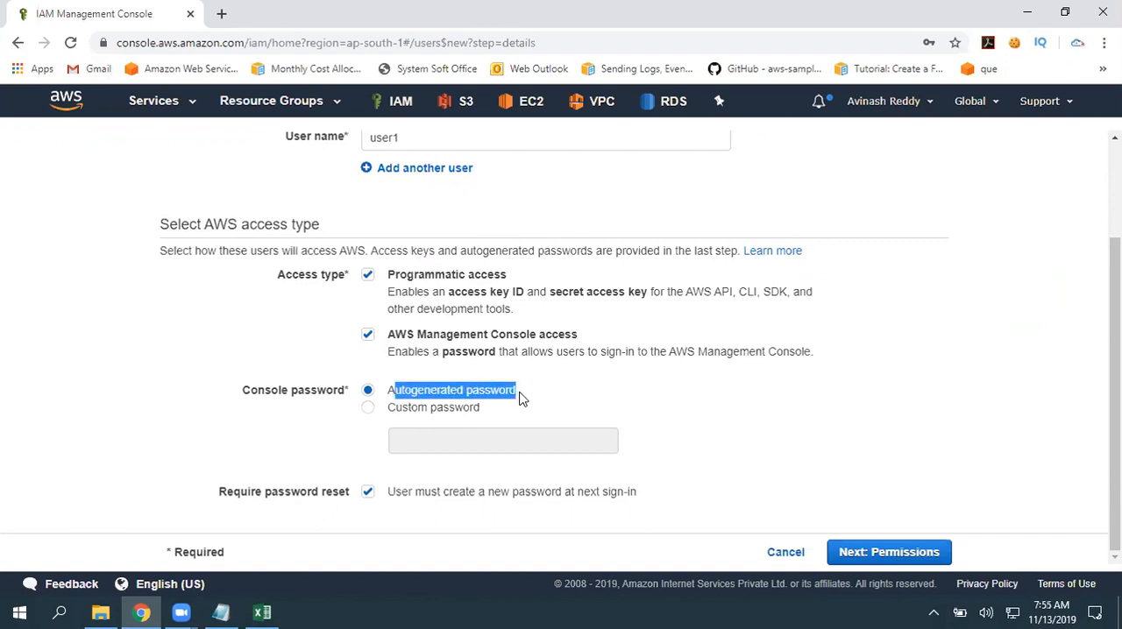
click(645, 517)
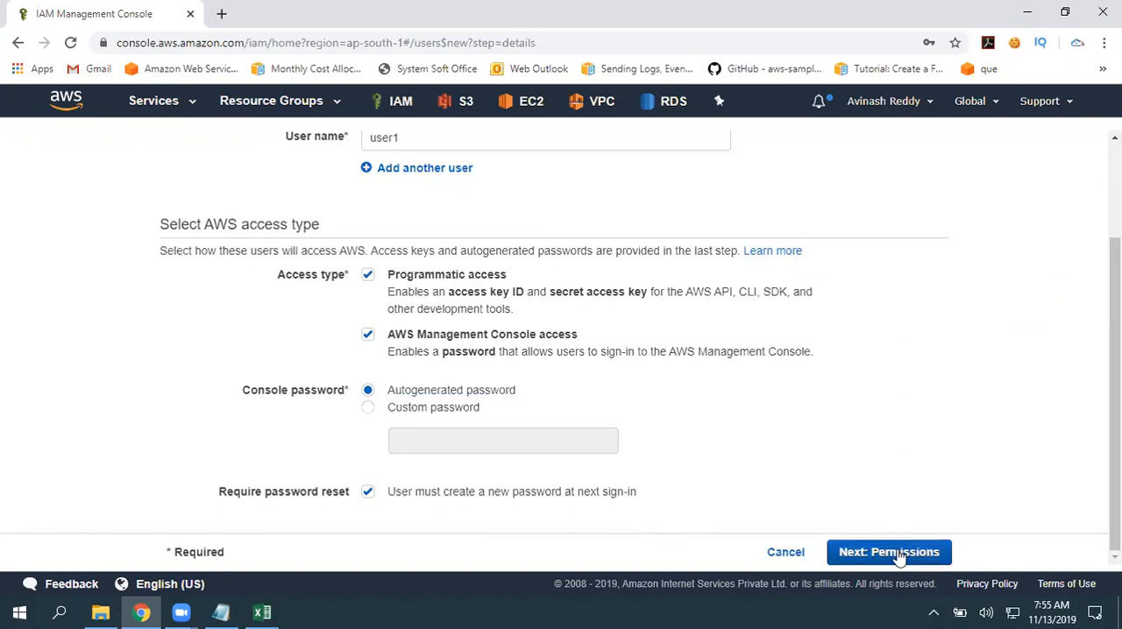
click(929, 552)
- Add user1 to the s3readonlygroup group and check its attached policy
scroll(920, 403, down, 1)
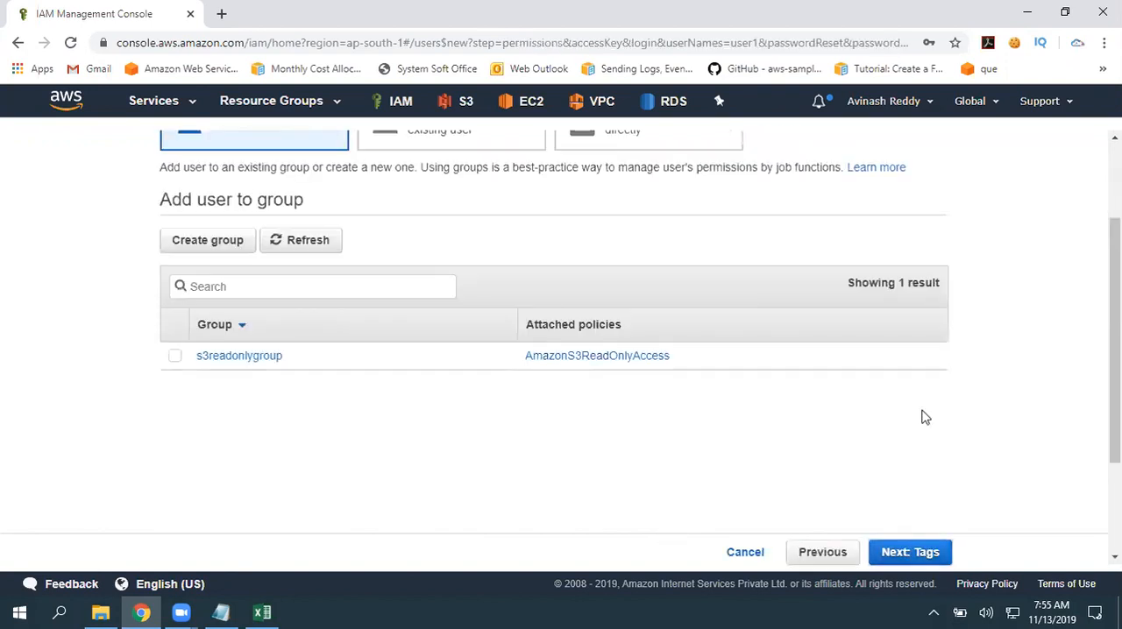
scroll(911, 395, up, 1)
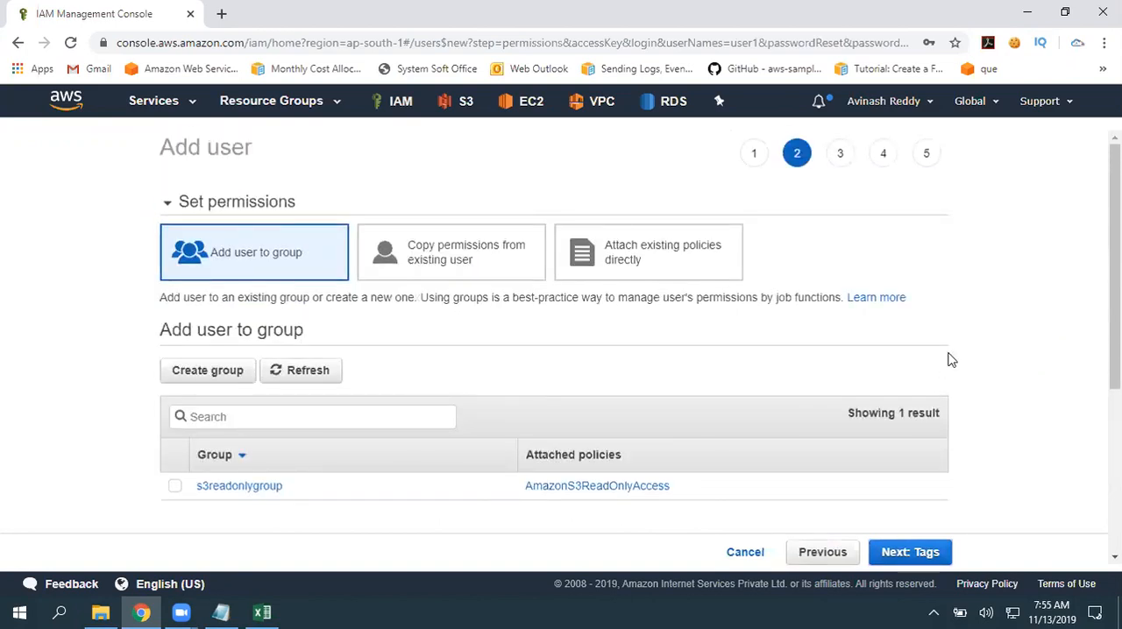
click(175, 487)
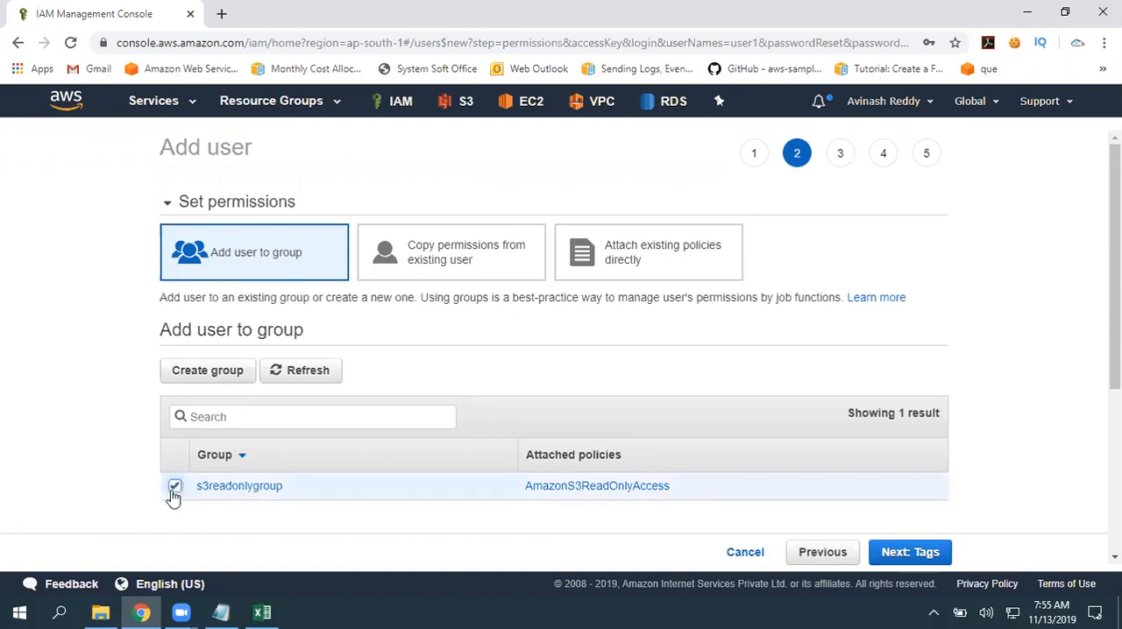
click(174, 489)
drag(706, 492, 516, 502)
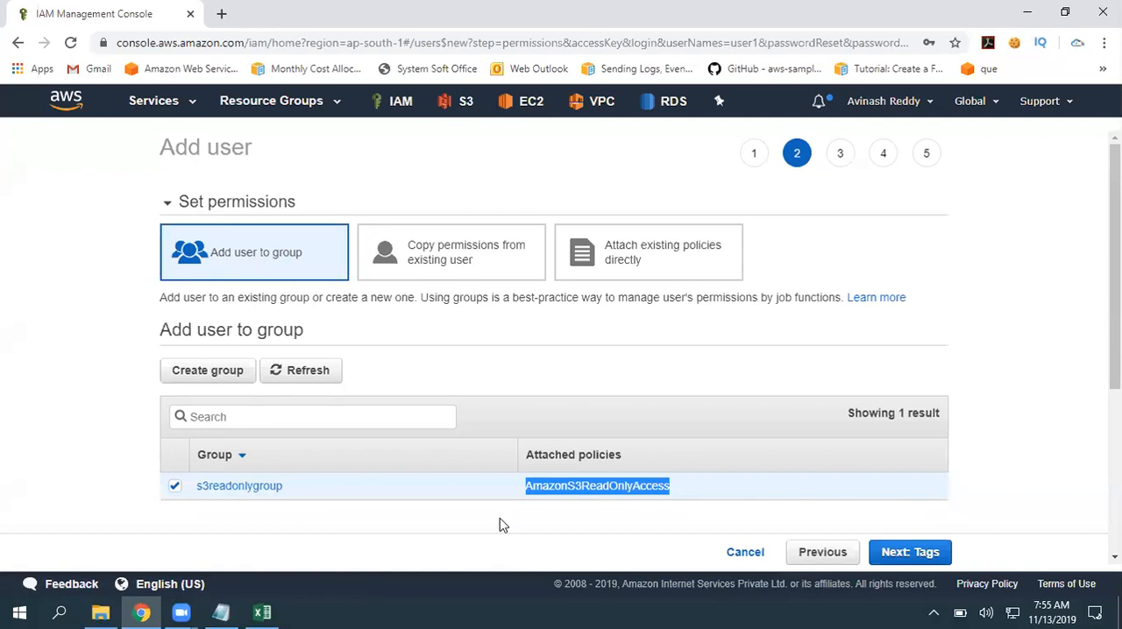
click(501, 524)
- Change user1's permission type to copying permissions from an existing user and confirm the change
click(475, 254)
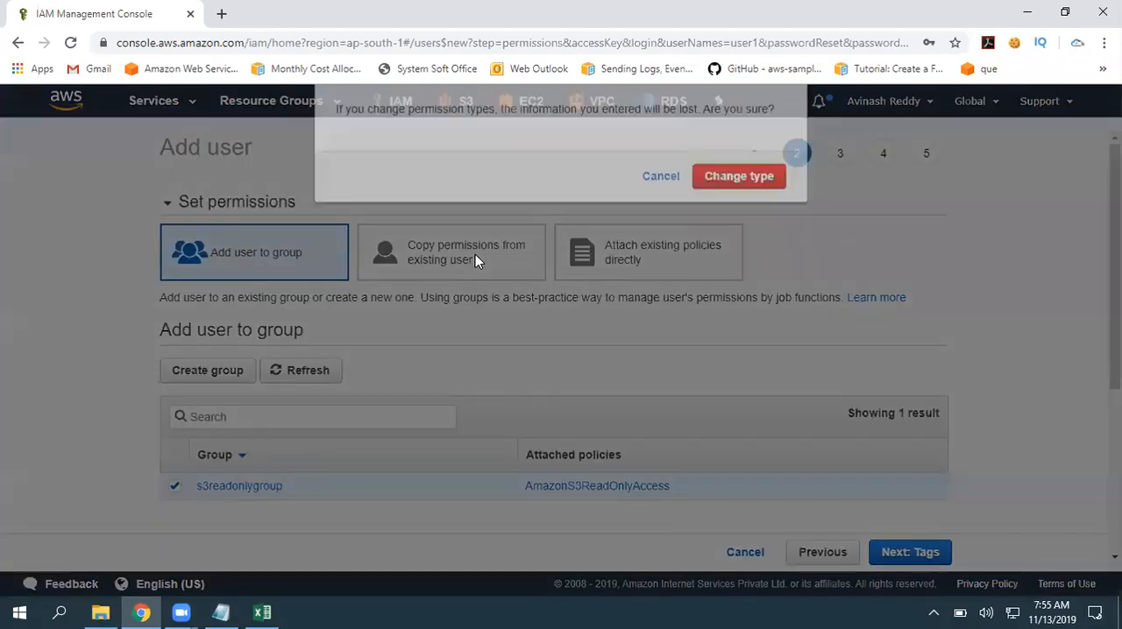
click(747, 239)
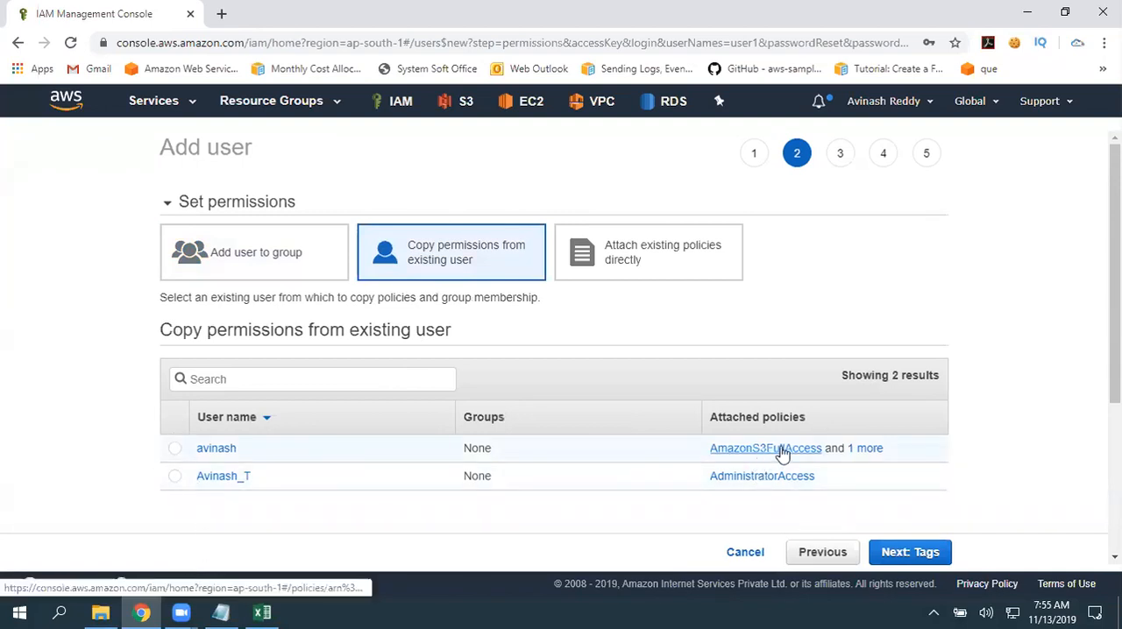
- Check the policies attached to the first listed user, and select the user with AdministratorAccess as the source for user1's permissions
click(869, 449)
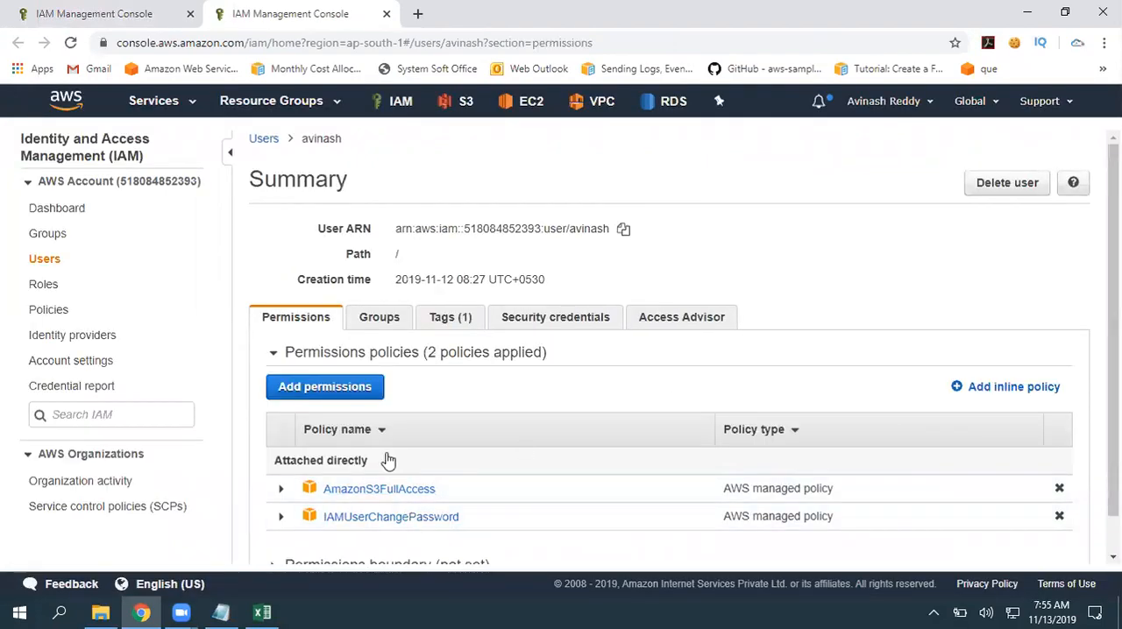
click(385, 13)
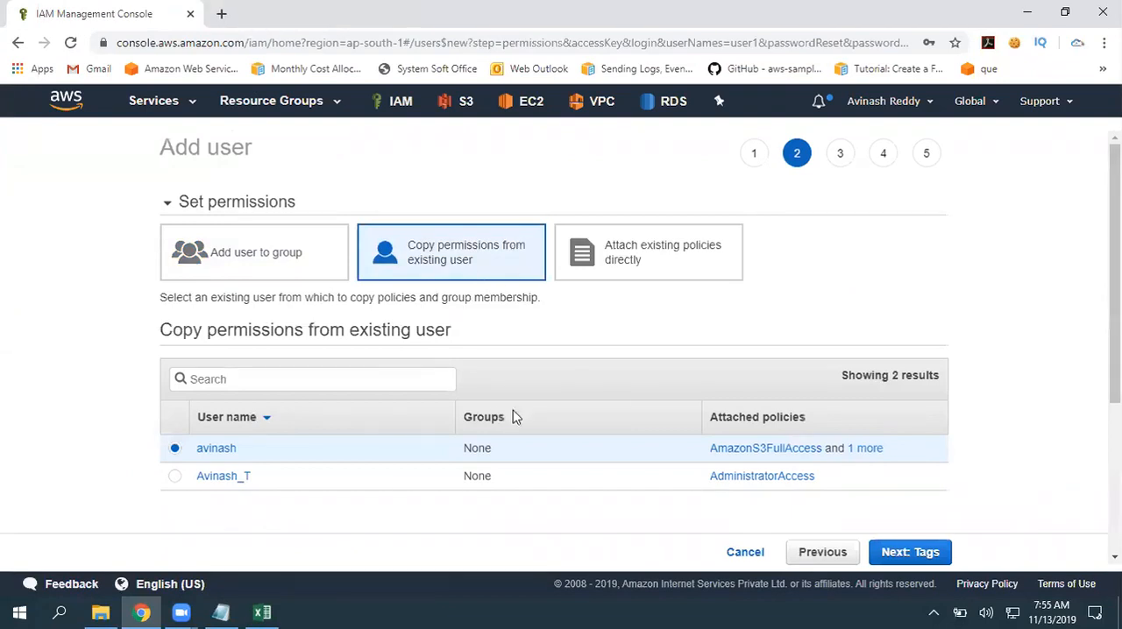
click(174, 479)
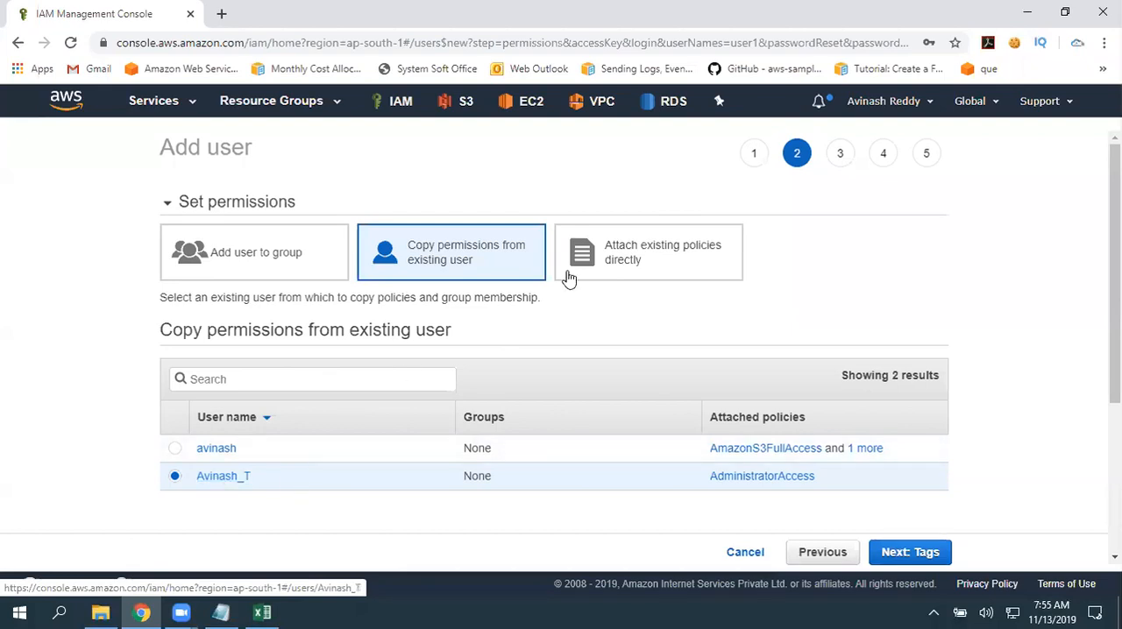
- Change user1's permission type to attaching existing policies directly, and browse the list of available policies
click(611, 251)
click(734, 239)
scroll(701, 307, down, 2)
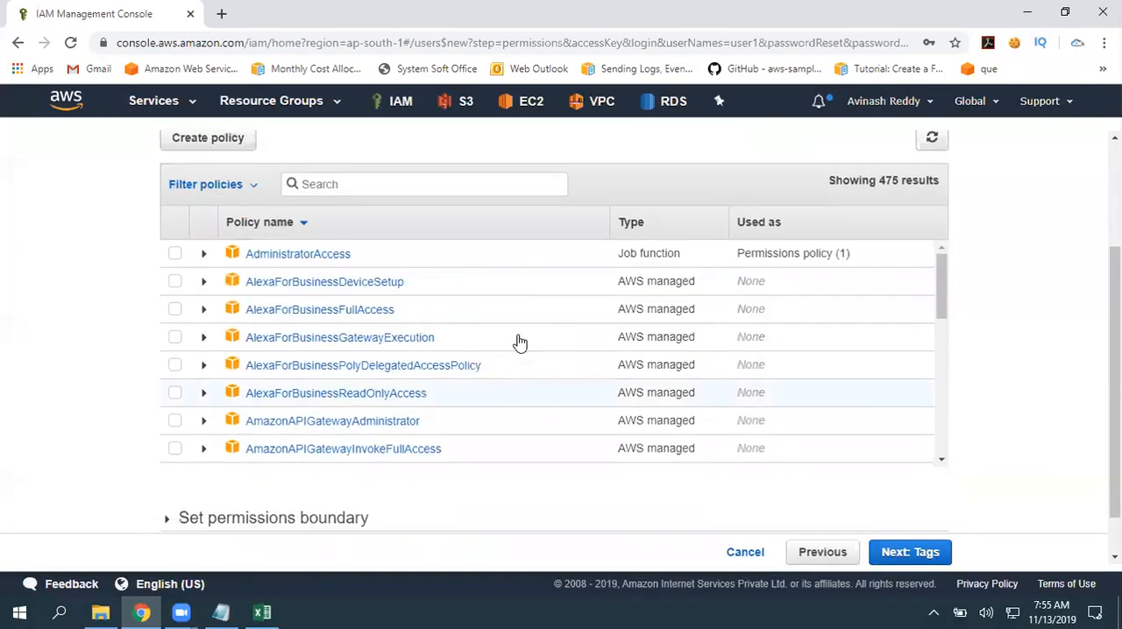
scroll(631, 320, down, 5)
scroll(653, 328, down, 3)
scroll(788, 342, up, 3)
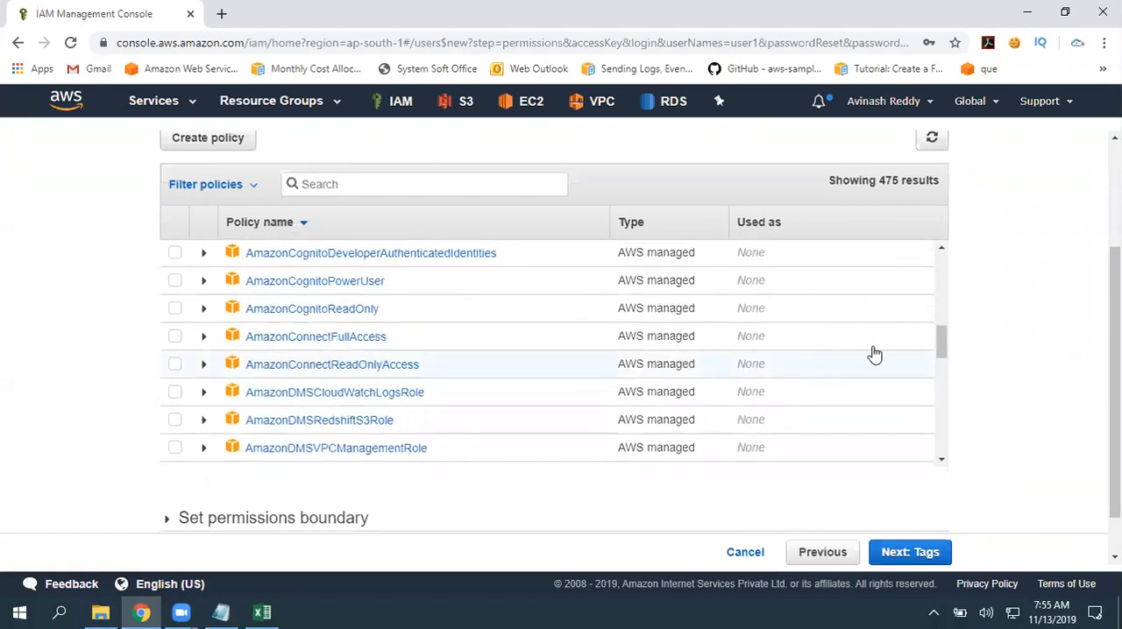
scroll(877, 355, up, 10)
scroll(701, 456, up, 1)
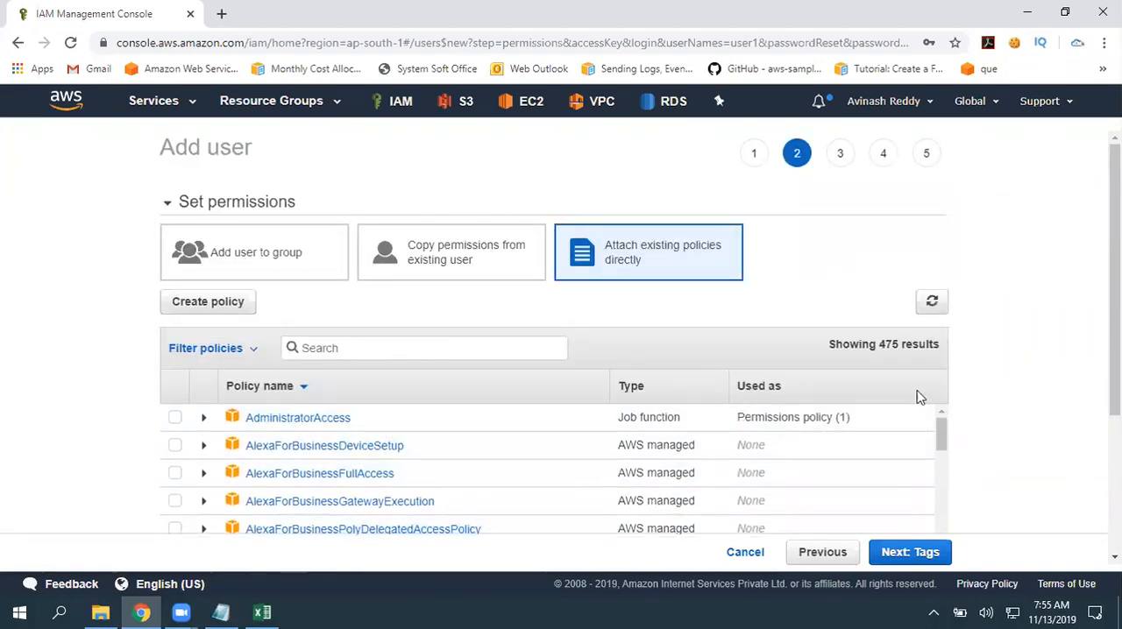
- Copy the AdministratorAccess policy's name and description into the aws11112019 notes in Notepad, below the user creation steps
scroll(1026, 346, down, 2)
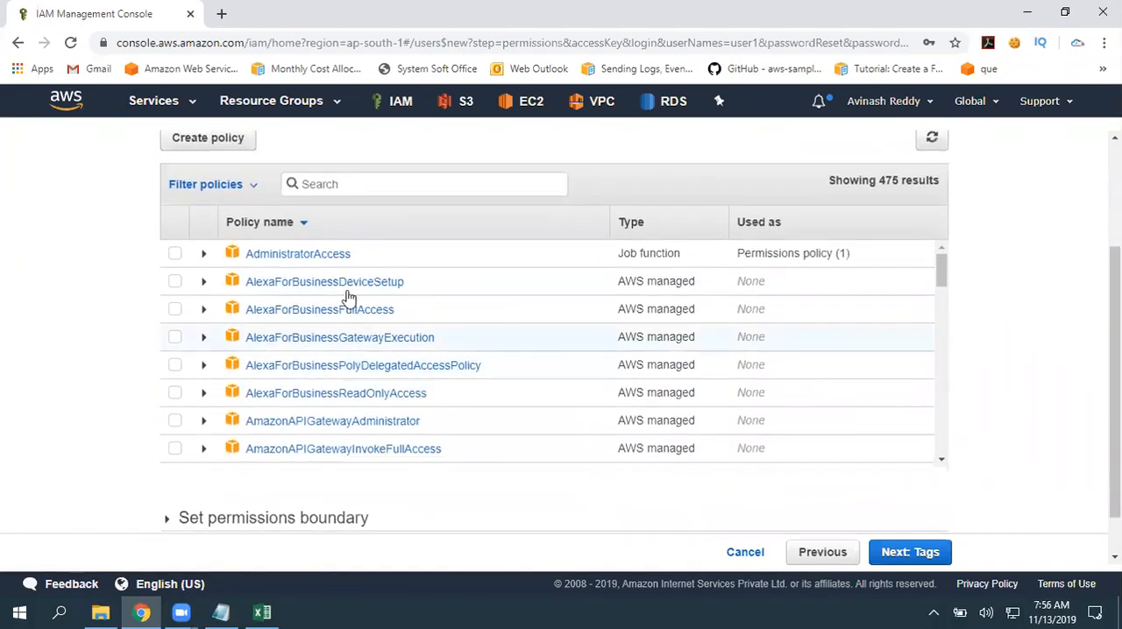
click(203, 254)
drag(473, 325, 177, 293)
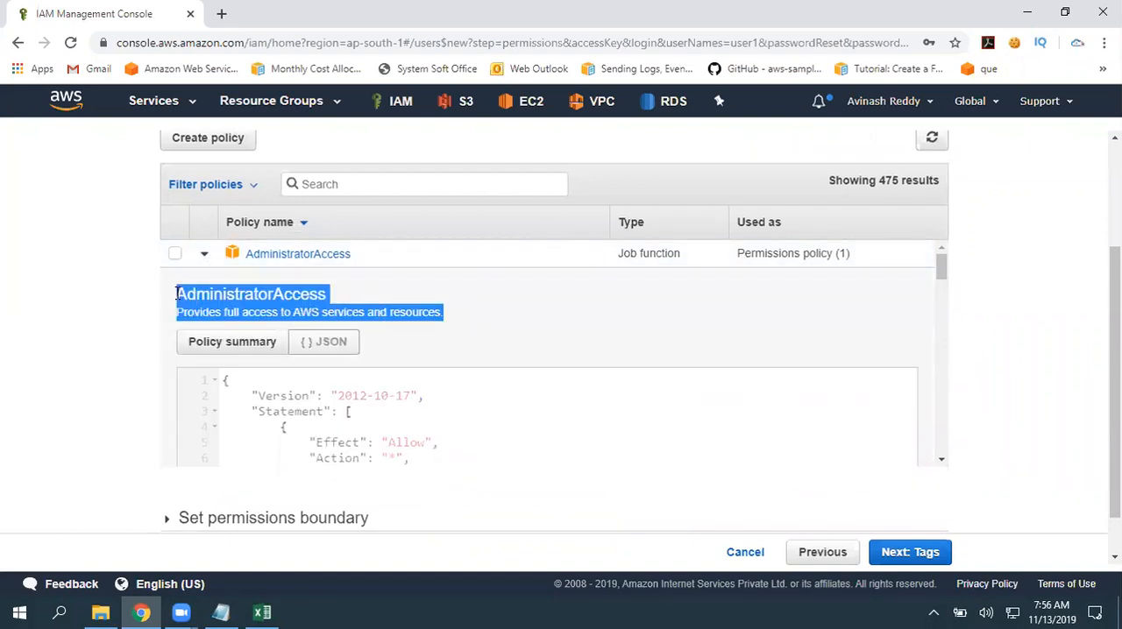
click(221, 612)
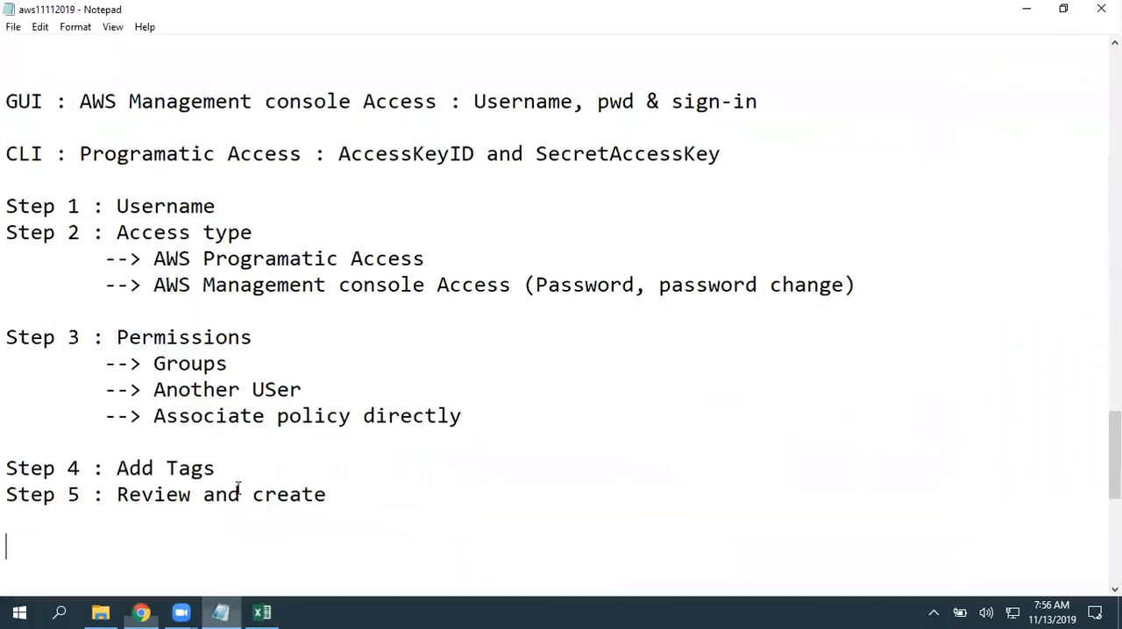
scroll(99, 432, down, 2)
click(93, 431)
key(ctrl+v)
- Join the AdministratorAccess name and description on one line with a colon, add a blank line below, and save the notes
click(267, 436)
text(:)
key(Delete)
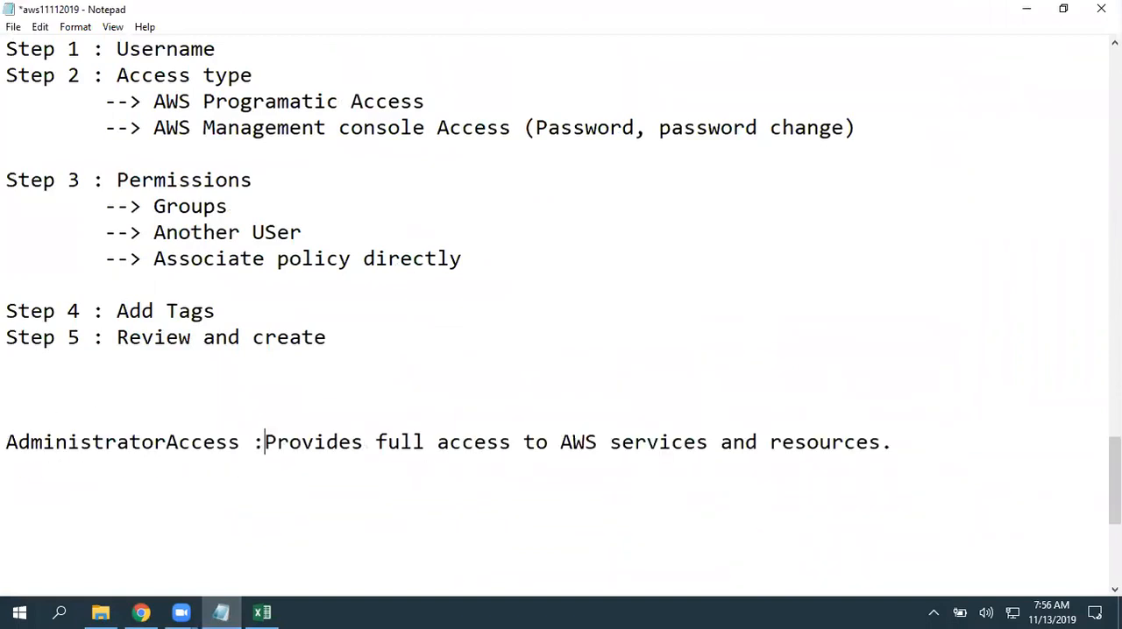
text(m)
key(ctrl+s)
key(BackSpace)
key(ctrl+s)
click(947, 449)
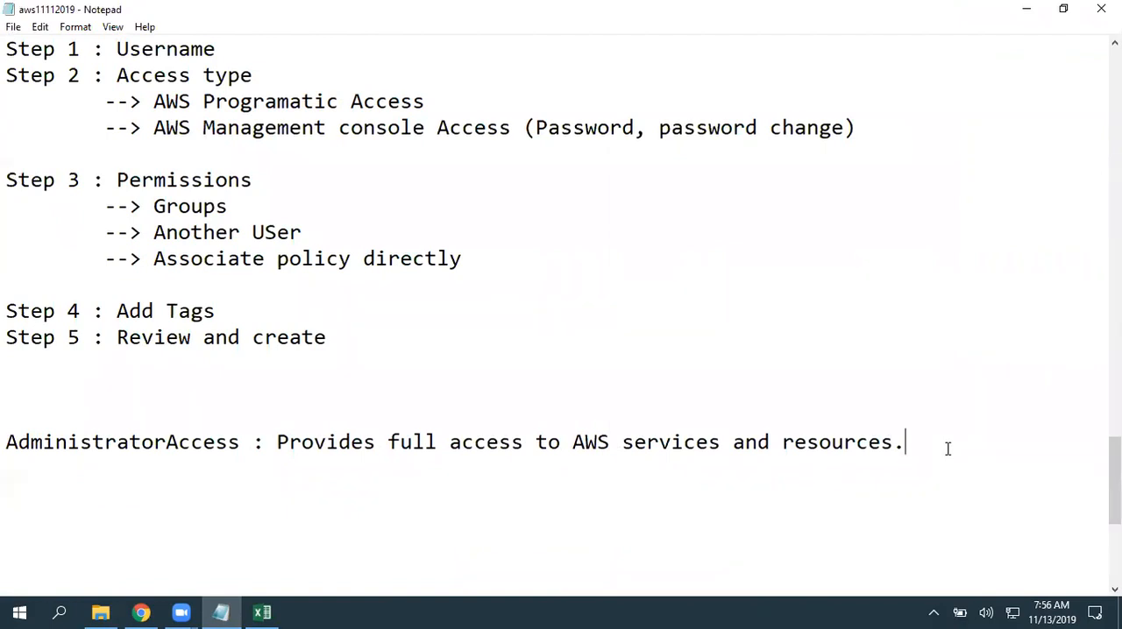
key(Return)
key(Return)
key(ctrl+s)
- Search the IAM policies in Chrome for poweruser, and copy the PowerUserAccess name and description into the Notepad notes
key(alt+Tab)
click(428, 184)
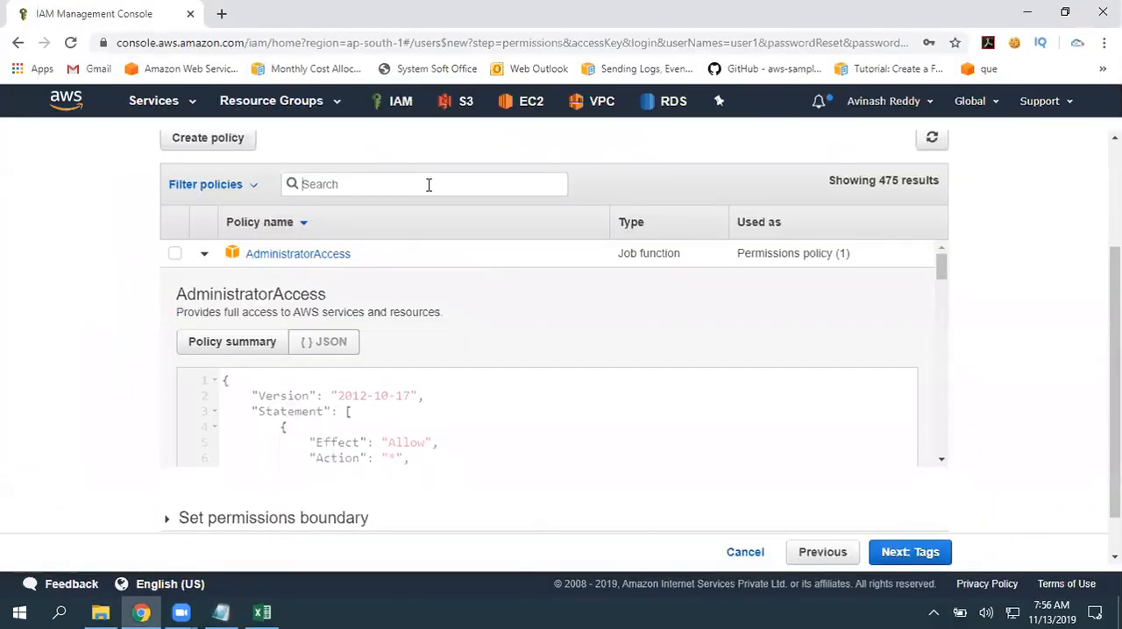
text(poweruser)
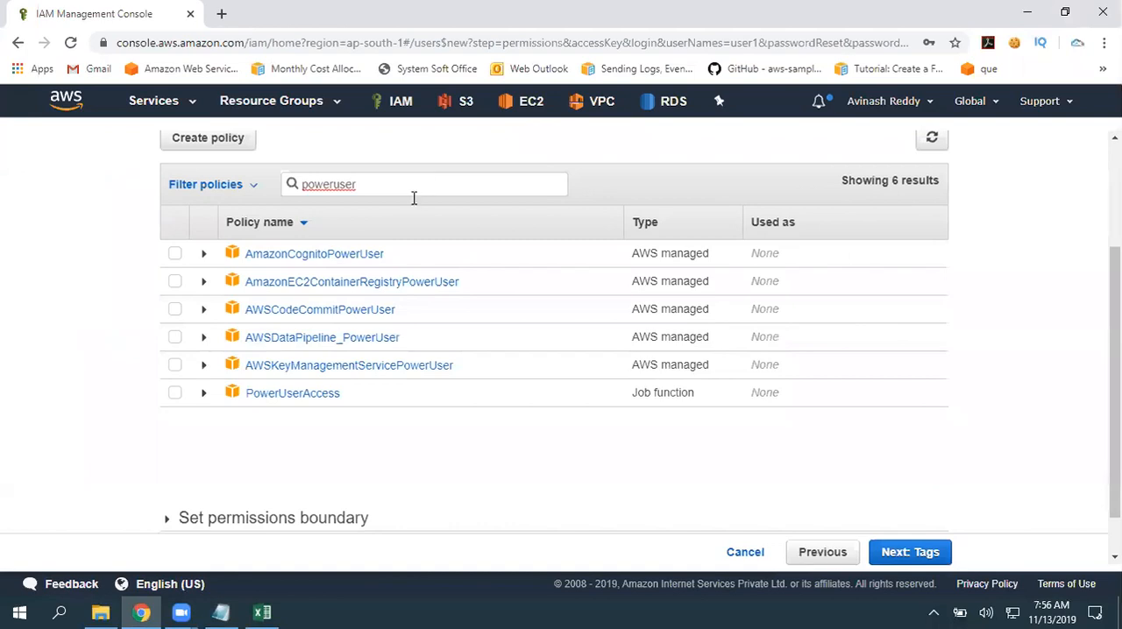
click(205, 395)
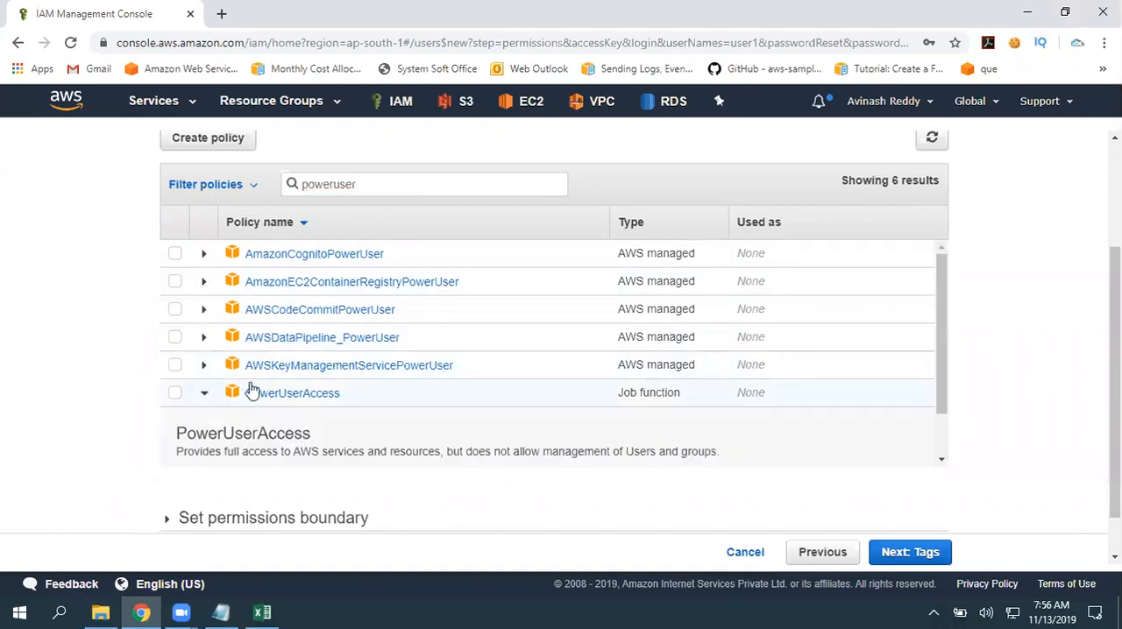
drag(175, 436, 183, 342)
key(ctrl+c)
key(alt+Tab)
key(ctrl+v)
- Join the PowerUserAccess name and description on one line with a colon, and save the notes
click(236, 467)
text(:)
key(Delete)
key(ctrl+s)
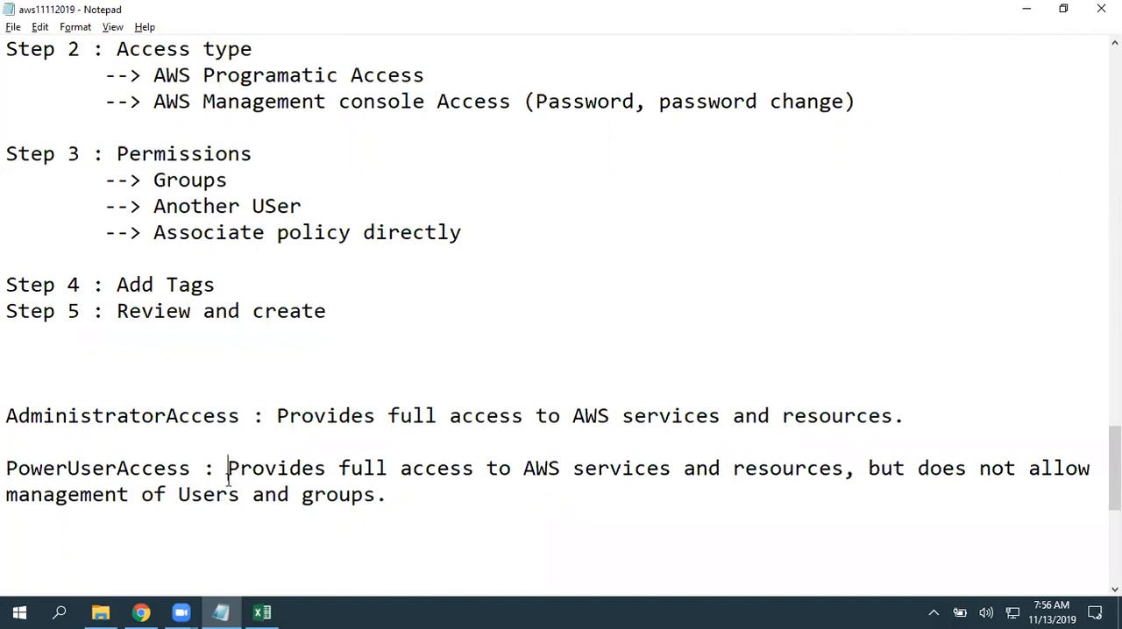
- Compare the AdministratorAccess and PowerUserAccess descriptions in the notes, and add a new line below them
drag(204, 469, 7, 470)
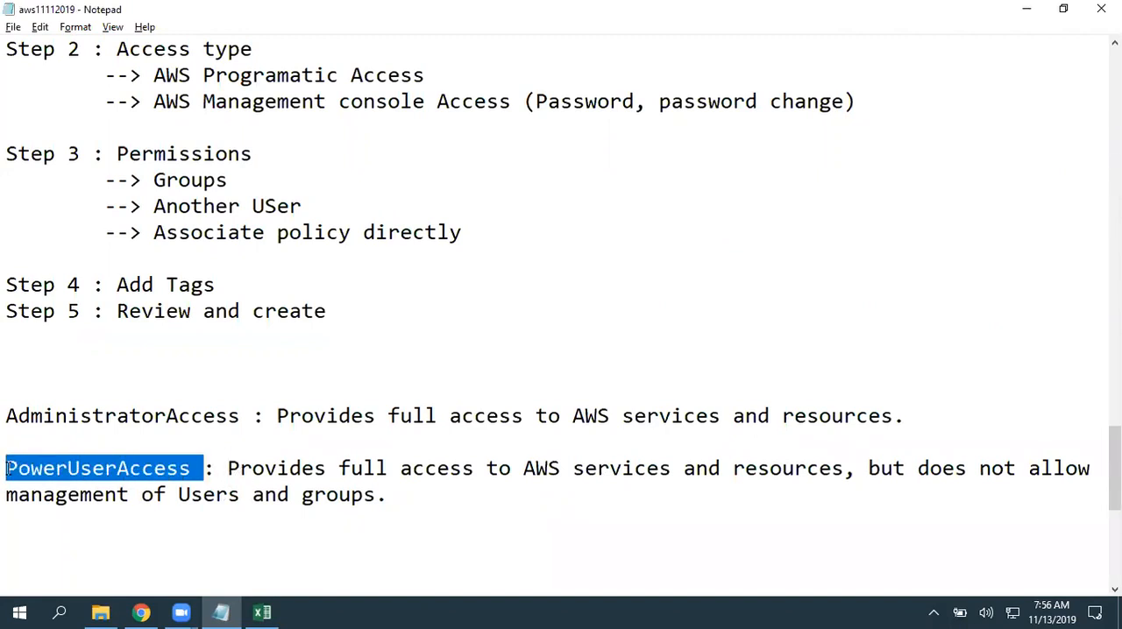
drag(268, 415, 906, 415)
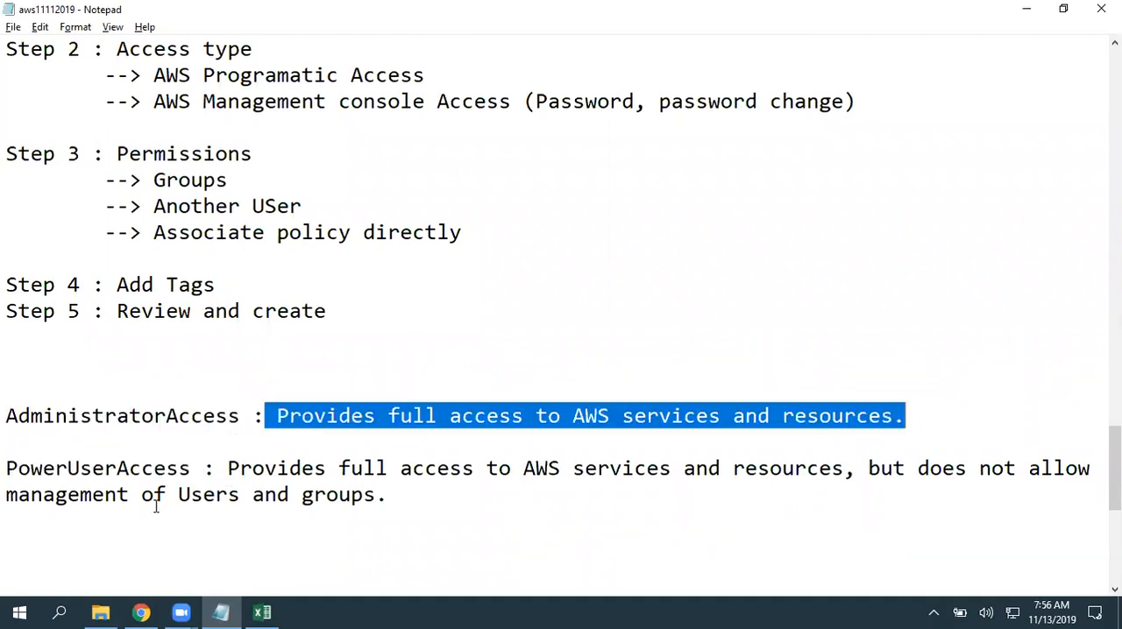
drag(227, 468, 394, 518)
scroll(394, 518, down, 2)
click(481, 355)
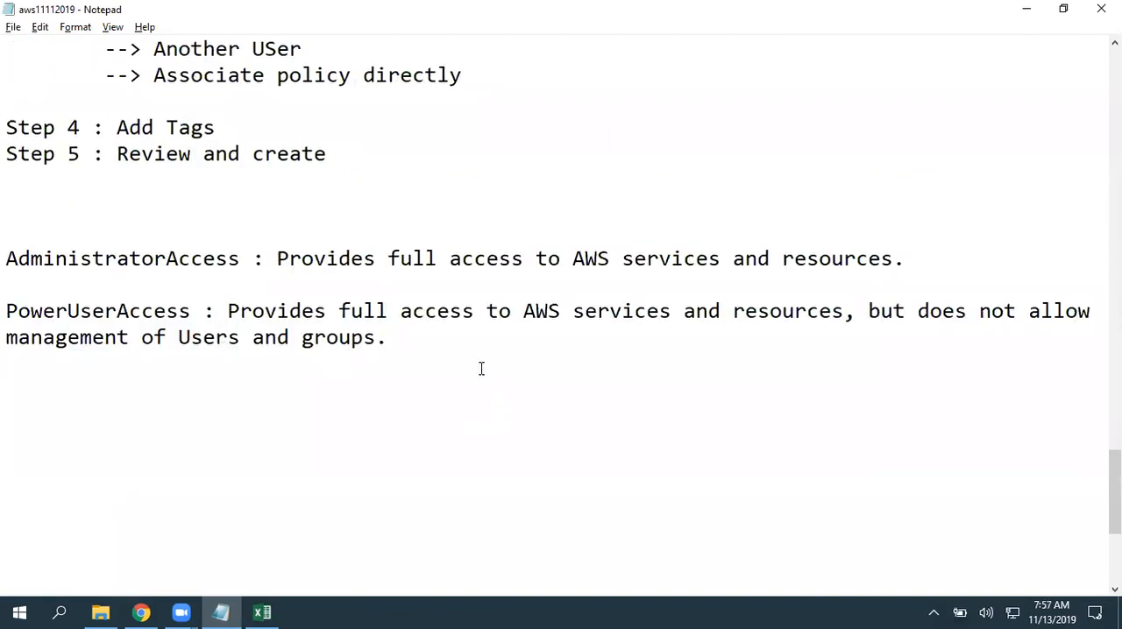
key(Return)
- Switch to the IAM console in Chrome, search the policies for readonly, and expand the ReadOnlyAccess policy
key(alt+Tab)
click(205, 302)
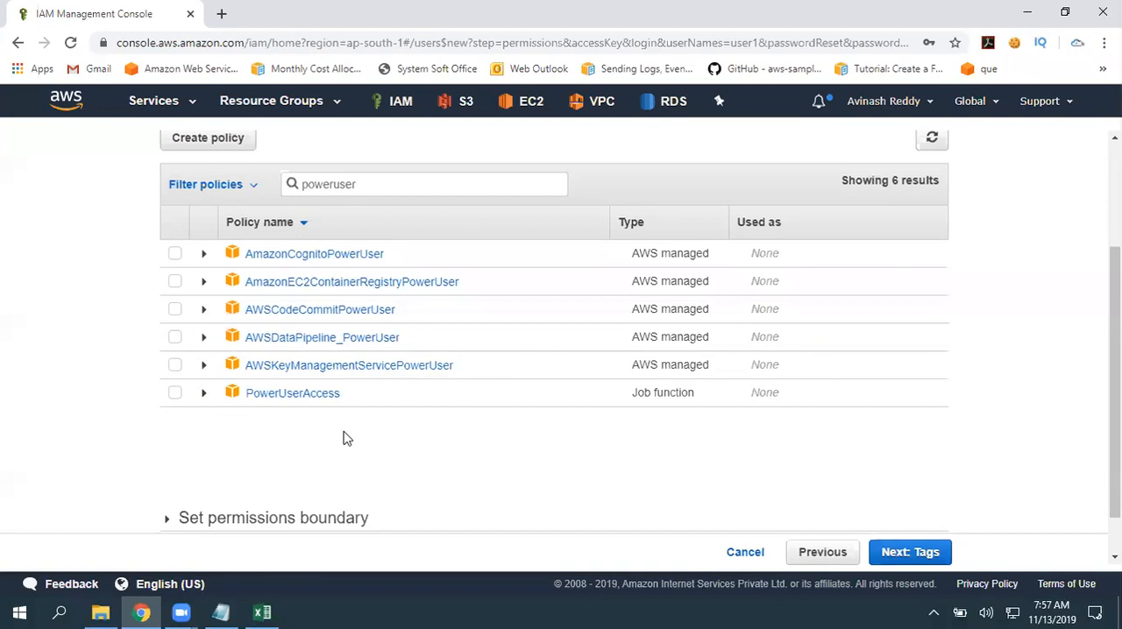
drag(410, 187, 178, 193)
text(readonly)
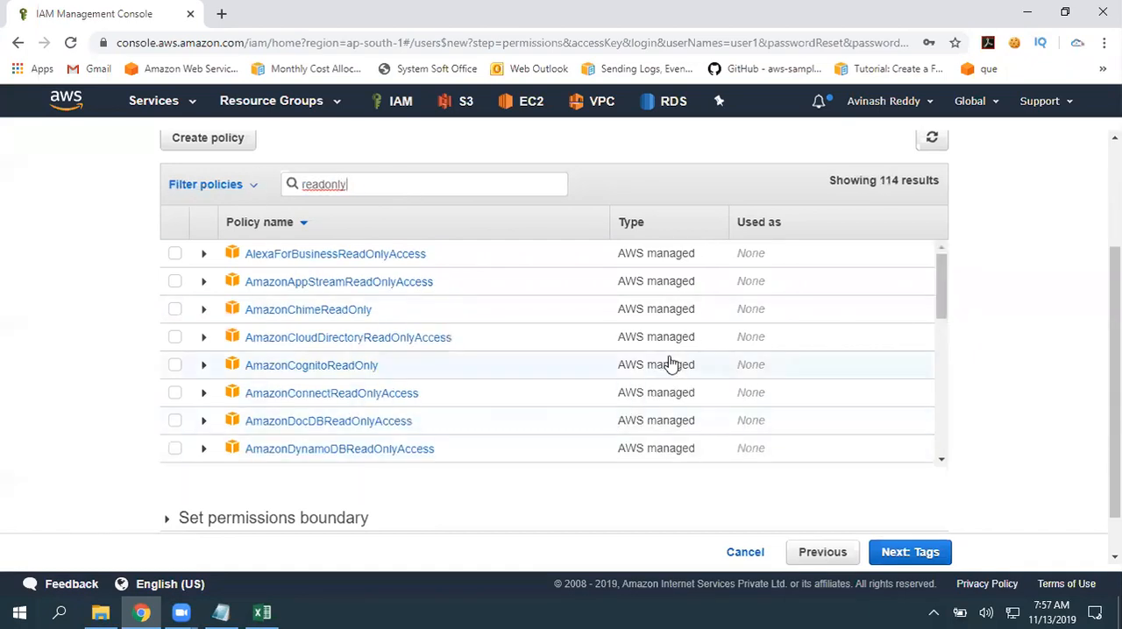
scroll(276, 358, down, 1)
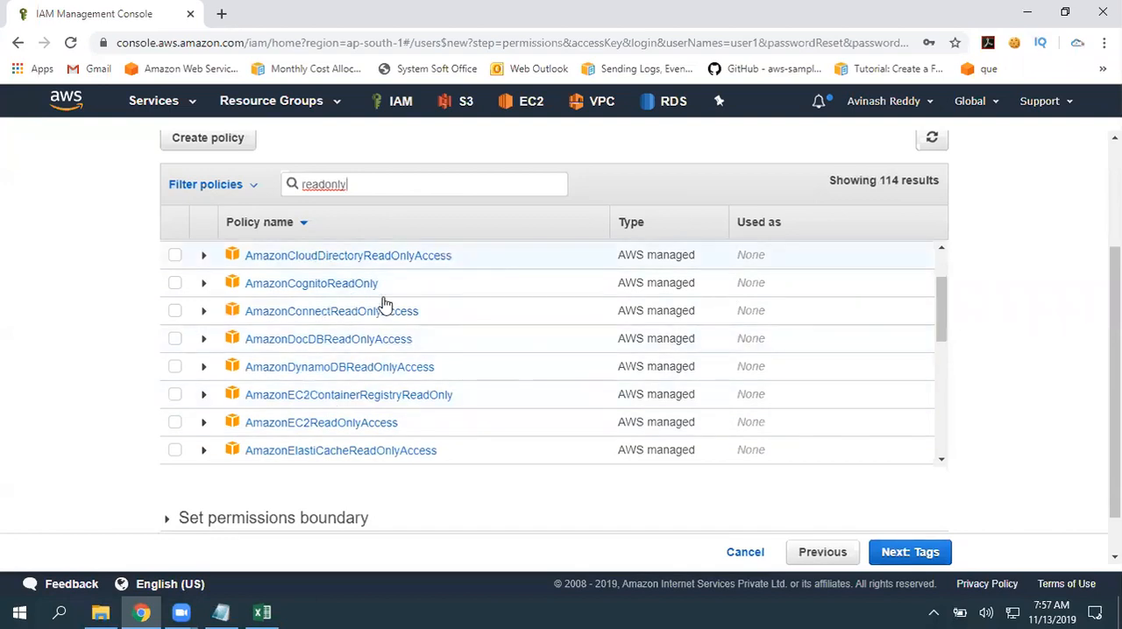
scroll(413, 283, down, 4)
scroll(423, 277, down, 12)
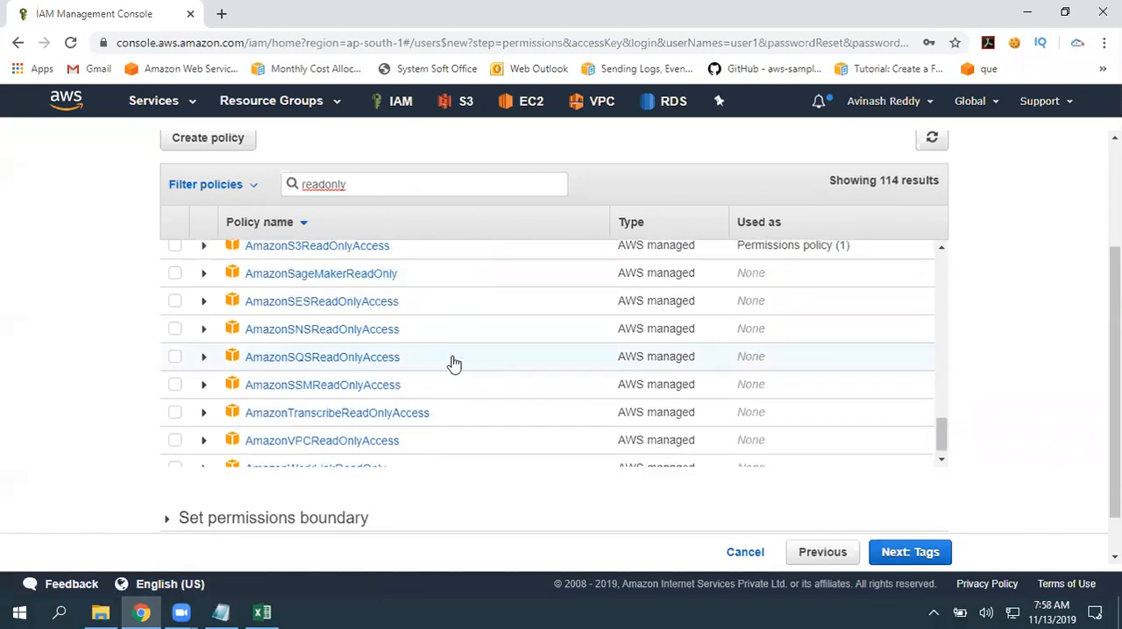
scroll(458, 354, down, 10)
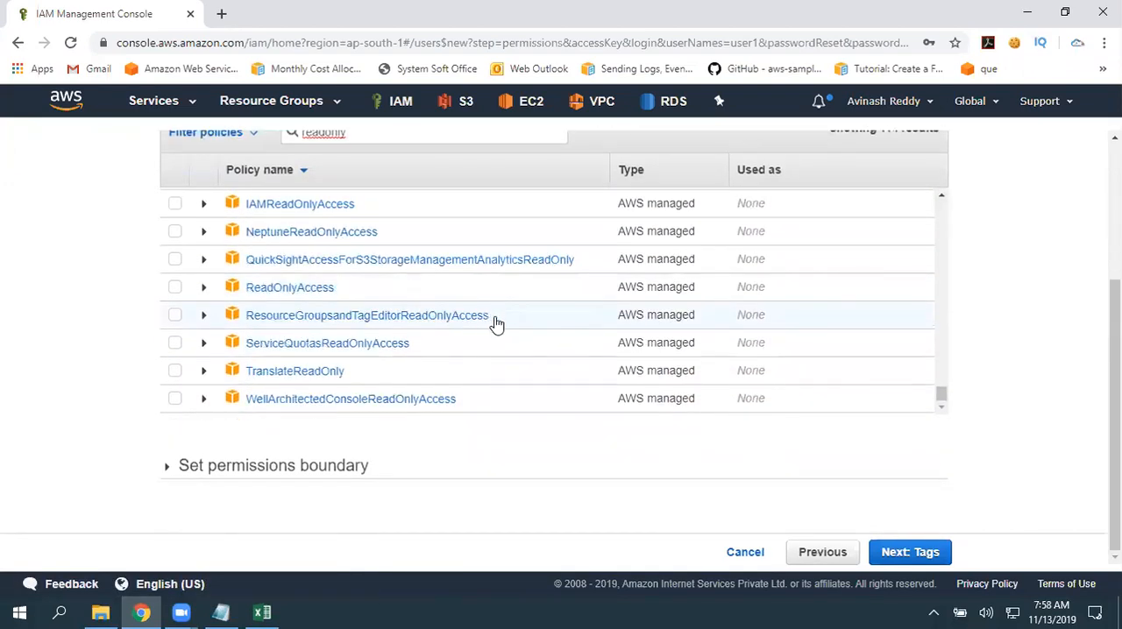
click(203, 289)
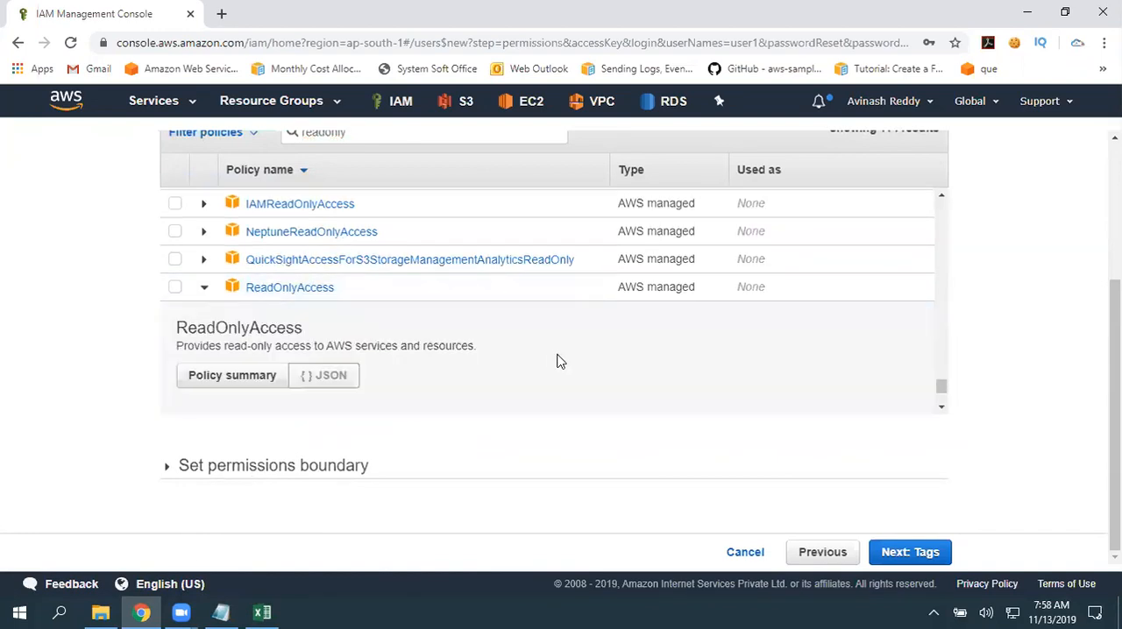
- Copy the ReadOnlyAccess policy's name and description into the Notepad notes below the PowerUserAccess entry
drag(484, 350, 183, 321)
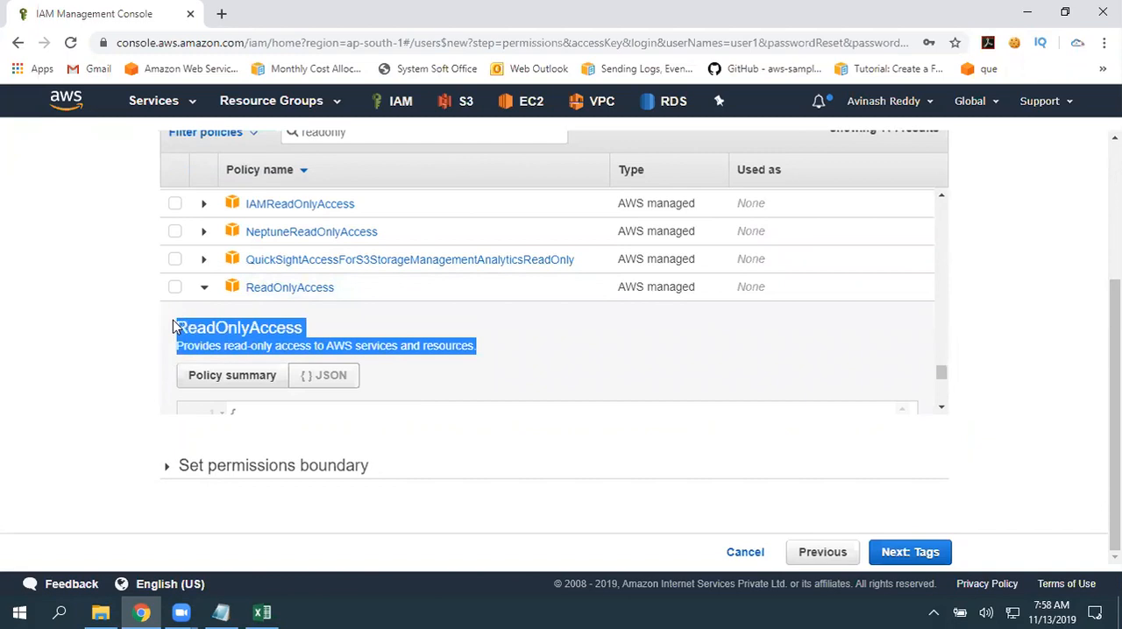
key(ctrl+c)
key(alt+Tab)
key(ctrl+v)
- Separate the ReadOnlyAccess name and description with a colon on one line, and save the notes
click(209, 398)
key(Delete)
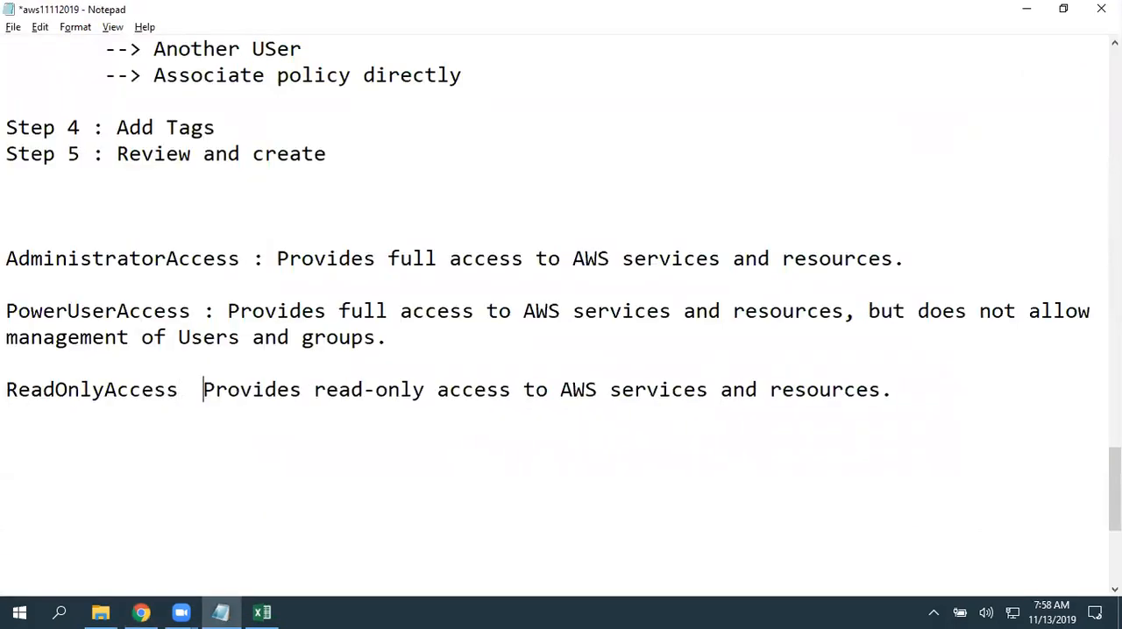
key(Left)
text(:)
key(ctrl+s)
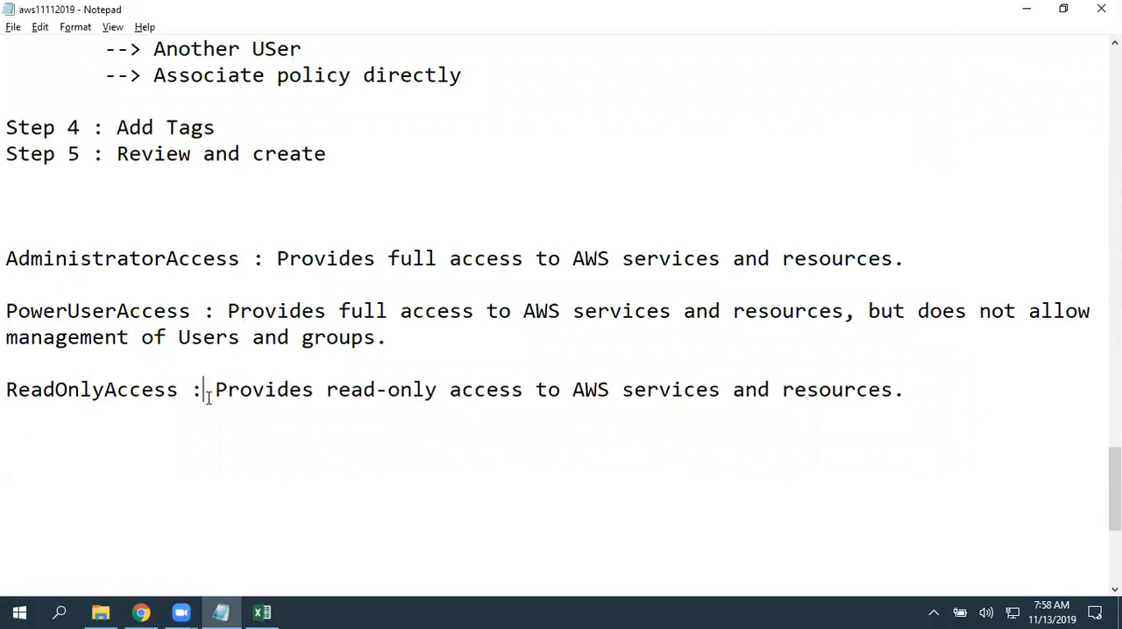
key(Delete)
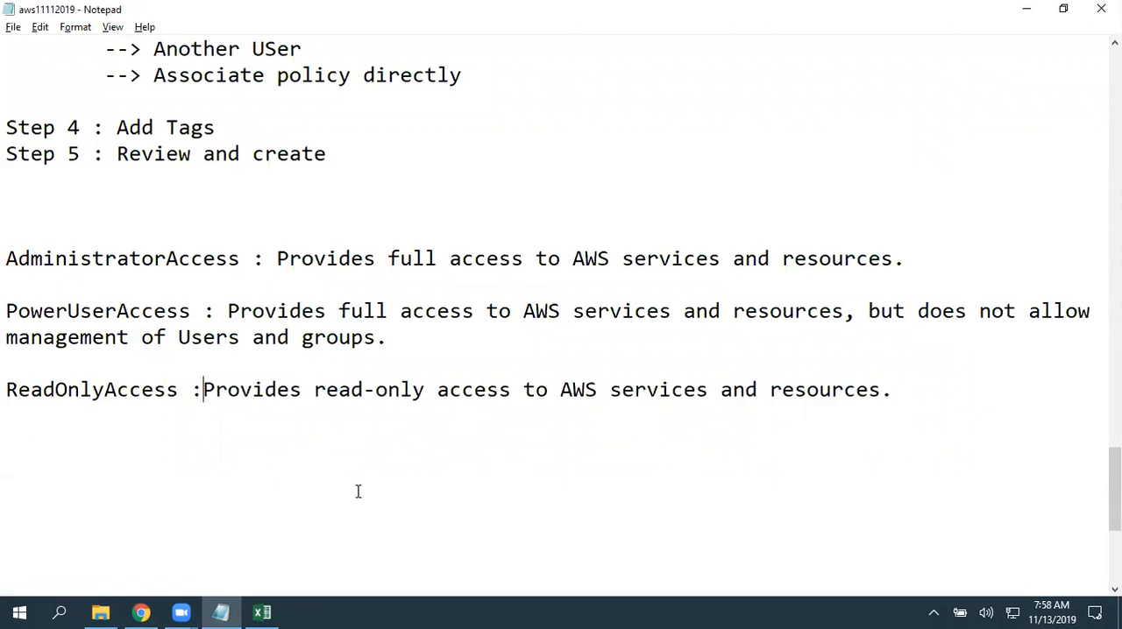
key(ctrl+s)
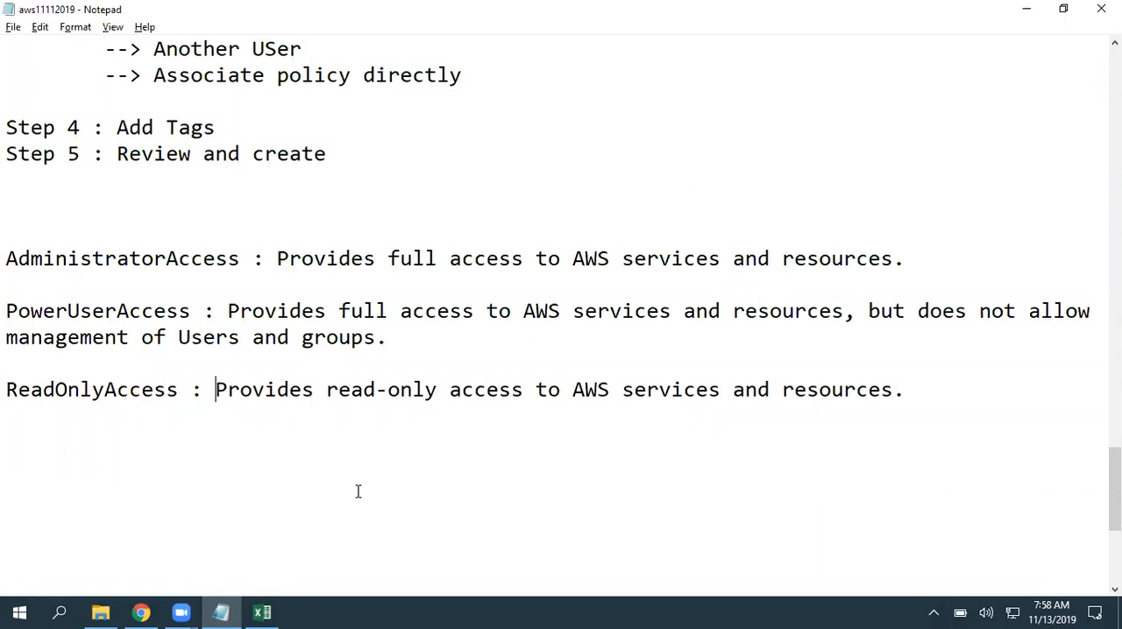
click(7, 445)
- In the IAM console in Chrome, search the policies for s3, select AmazonS3FullAccess for user1, and continue to the review without tags
key(alt+Tab)
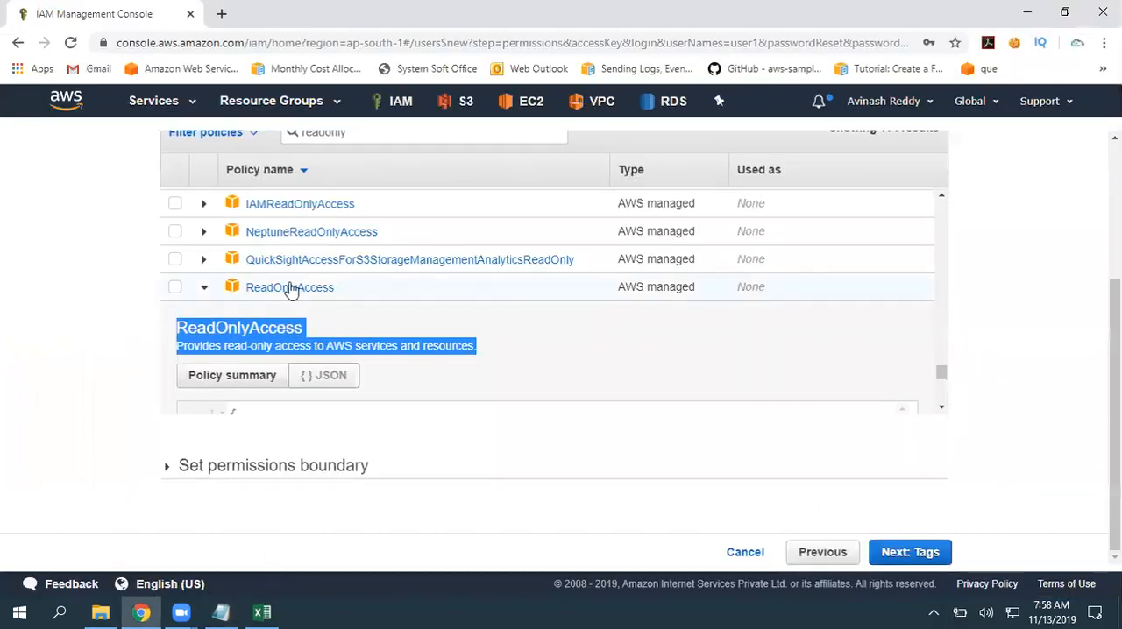
click(203, 289)
scroll(934, 313, up, 3)
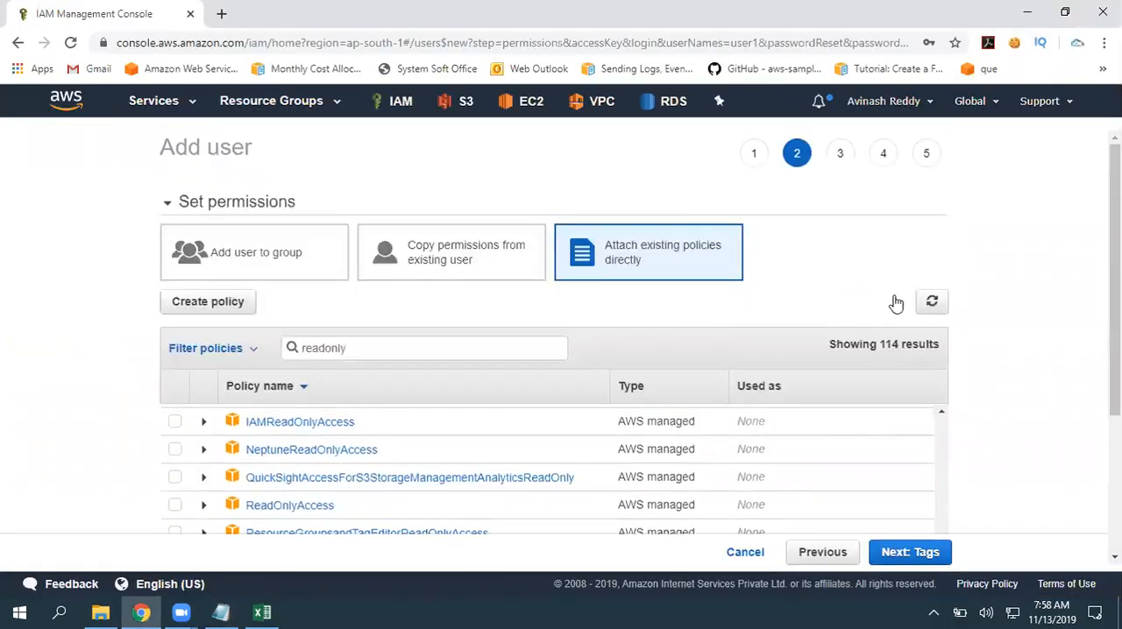
key(BackSpace)
key(BackSpace)
key(BackSpace)
key(BackSpace)
key(BackSpace)
key(BackSpace)
key(BackSpace)
key(BackSpace)
text(s3)
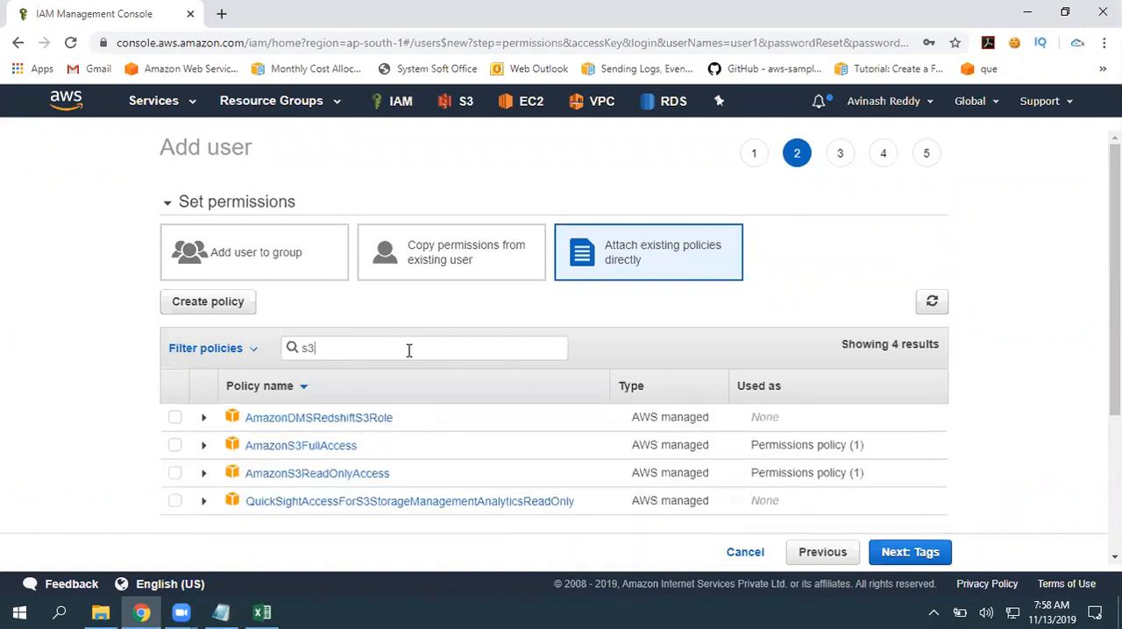
click(174, 445)
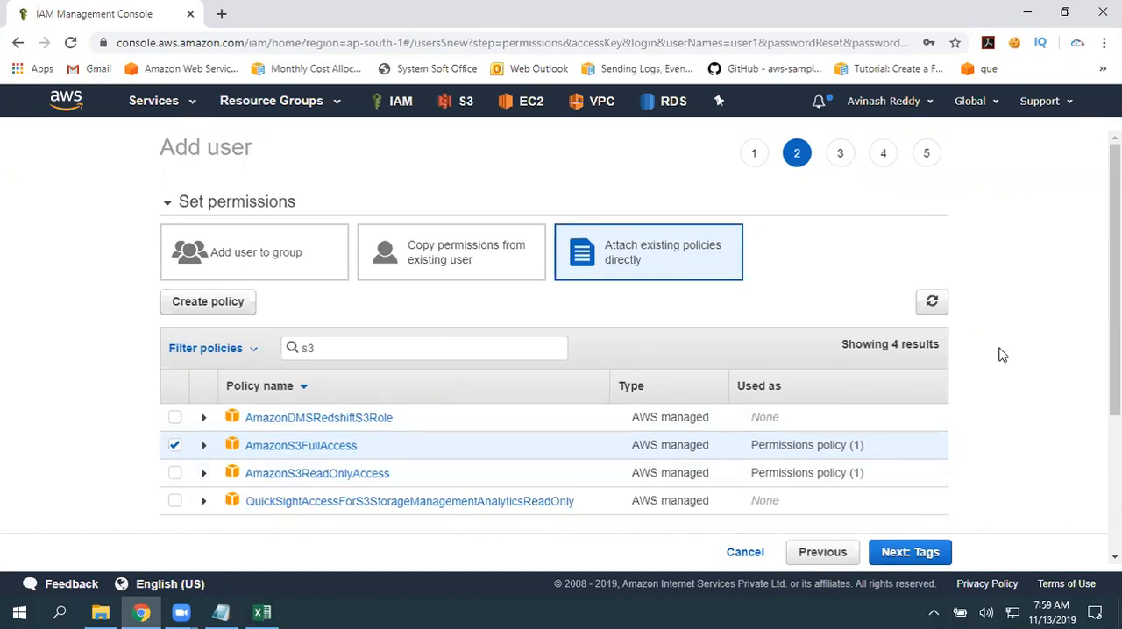
click(914, 554)
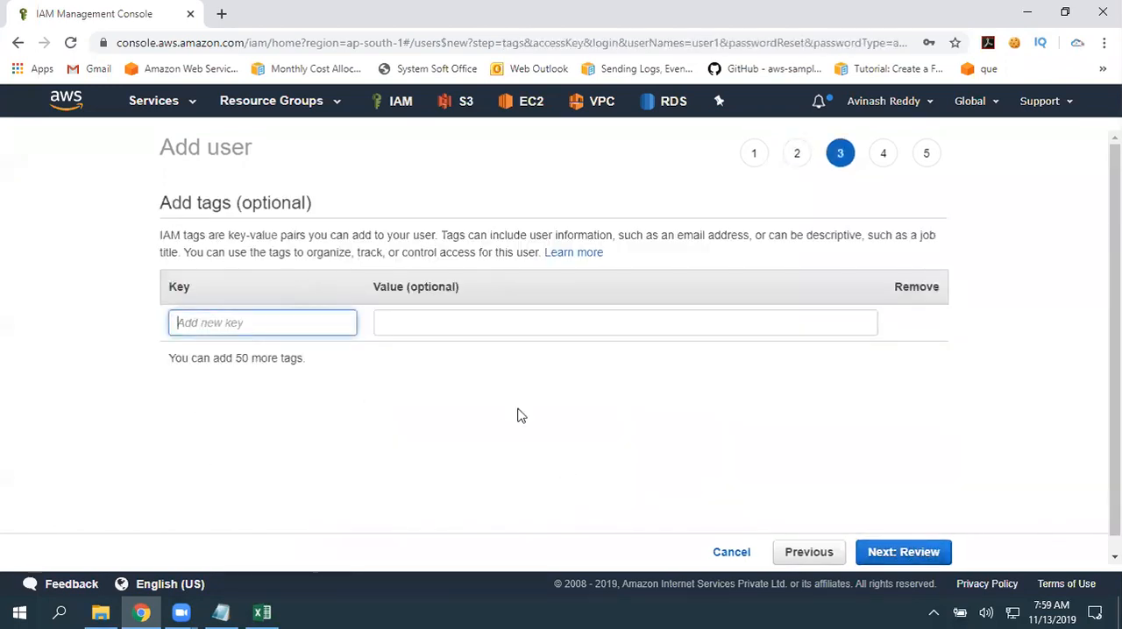
click(898, 550)
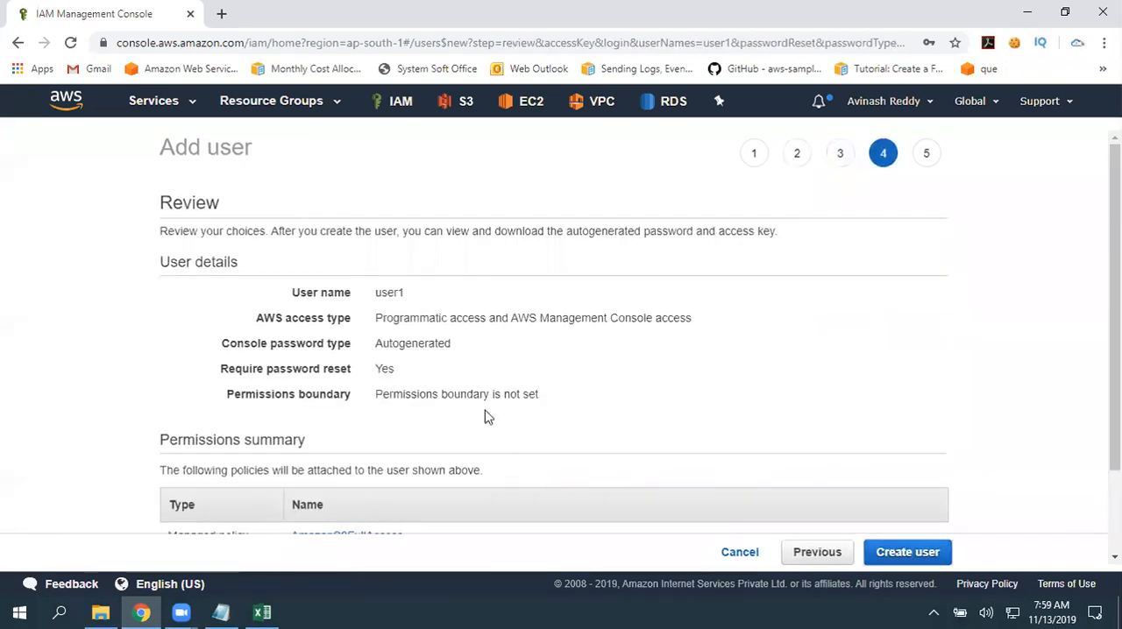
- Create user1 from the review page and reveal its secret access key and password
click(902, 552)
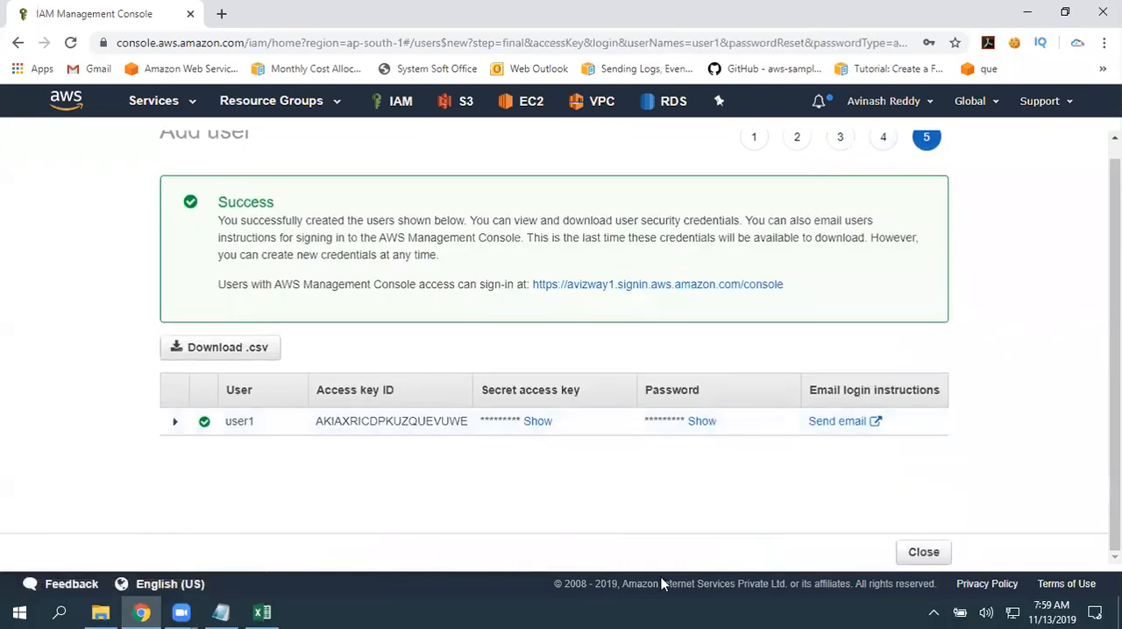
click(541, 423)
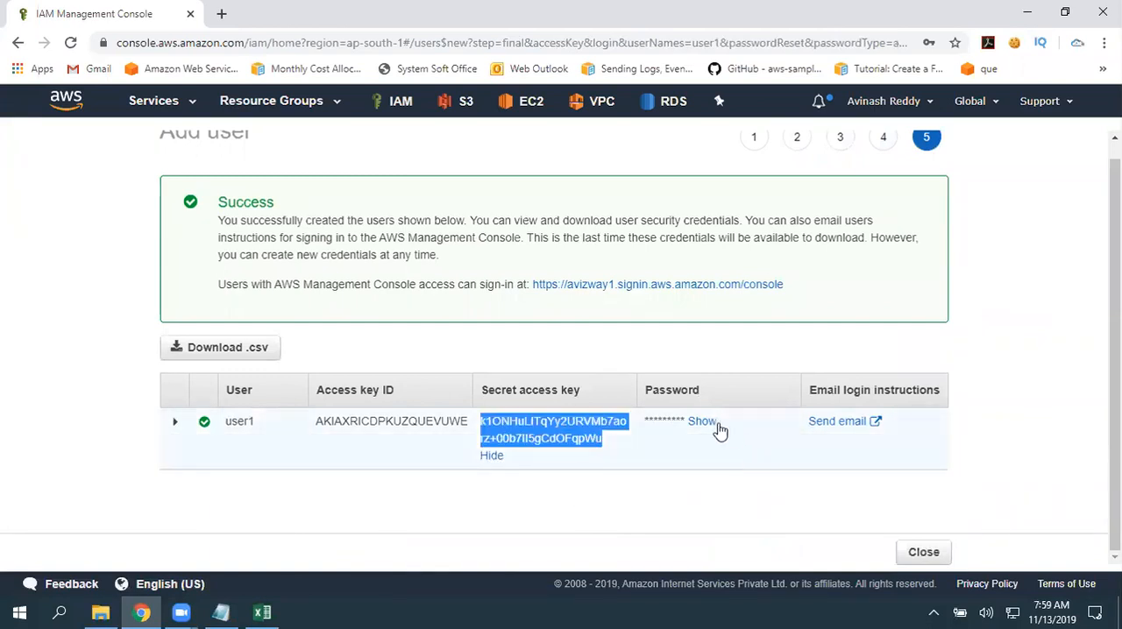
click(708, 423)
click(714, 515)
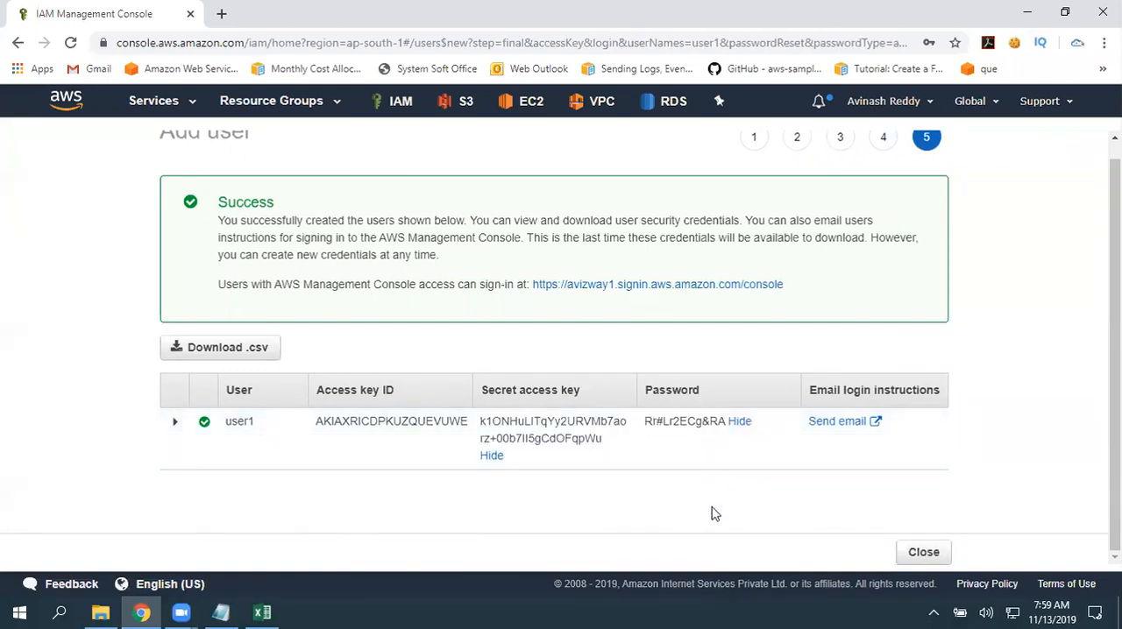
- Download user1's credentials as a CSV file and open it in Excel
click(367, 431)
click(513, 430)
click(561, 513)
click(230, 347)
double_click(363, 422)
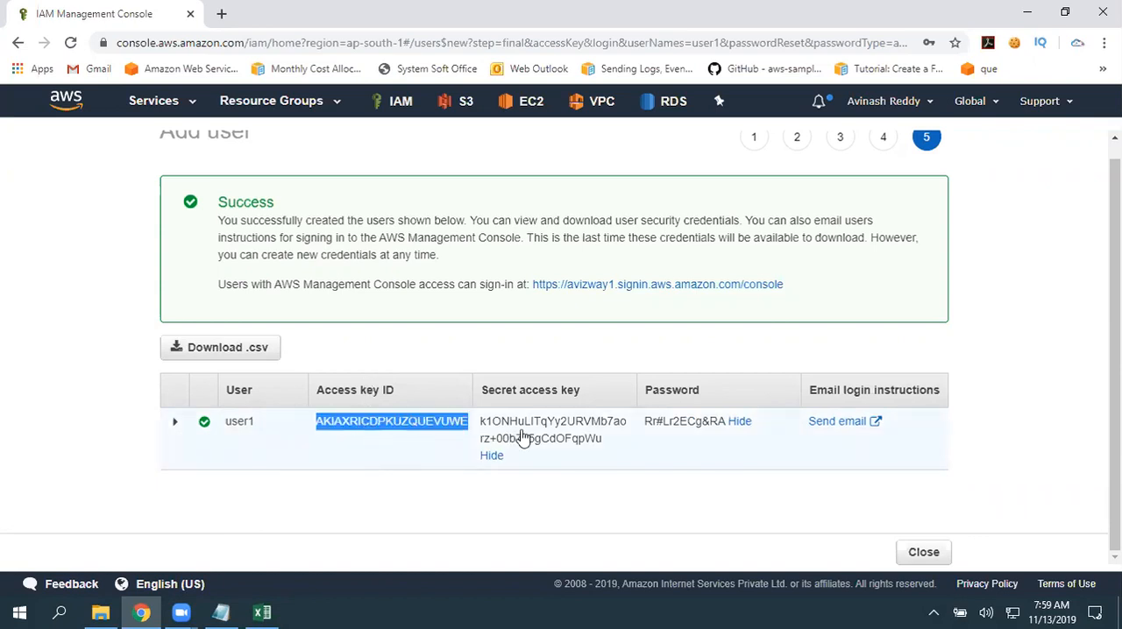
click(524, 438)
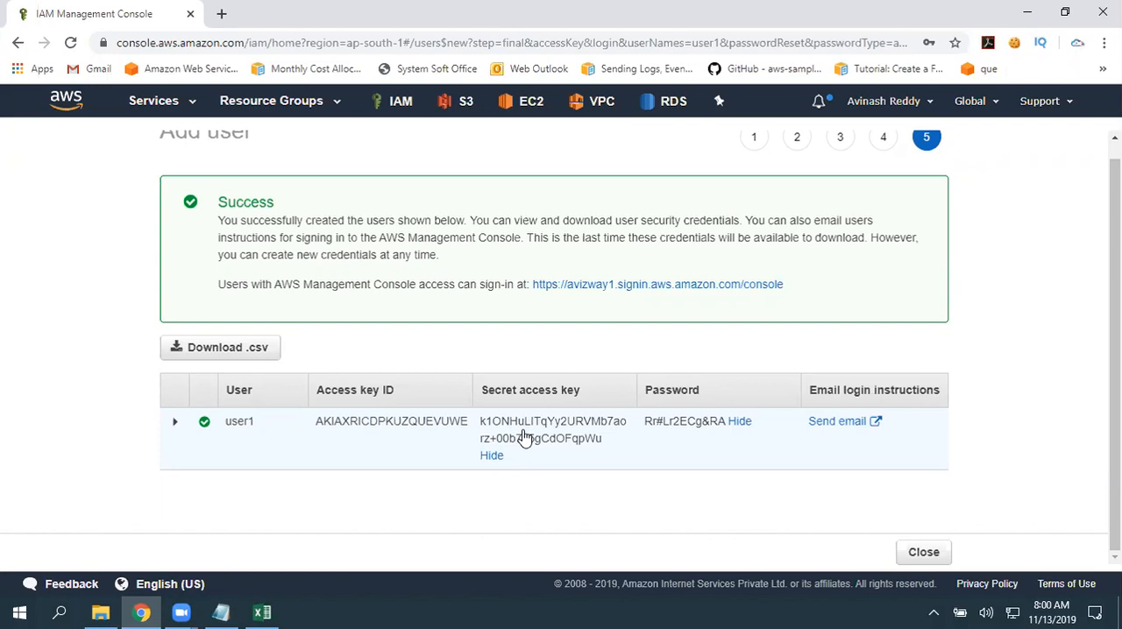
click(210, 349)
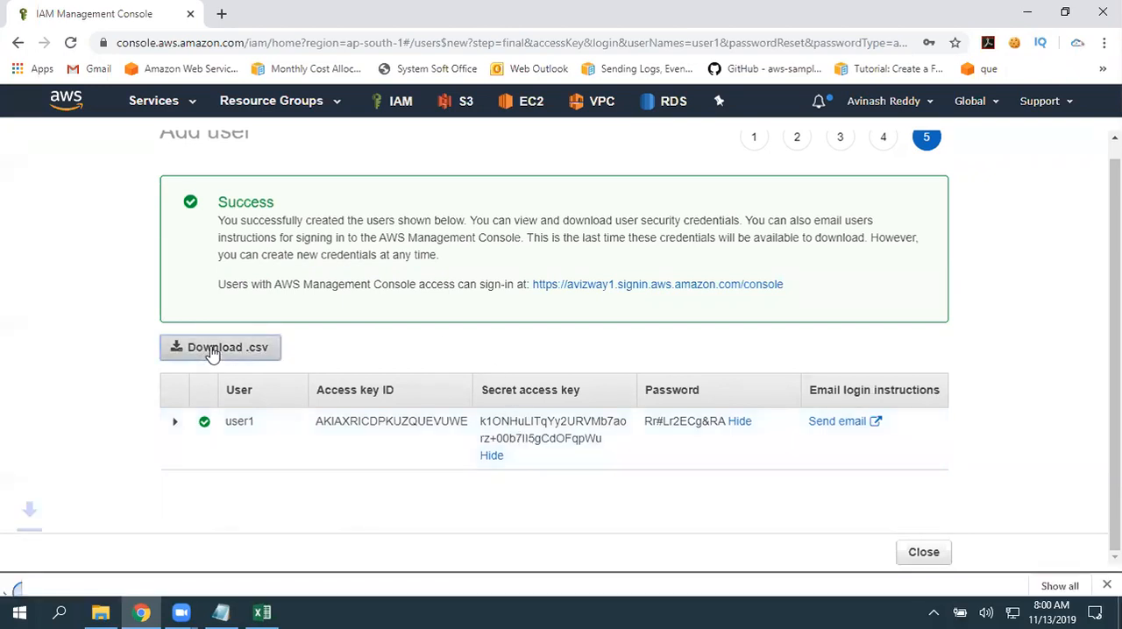
click(83, 580)
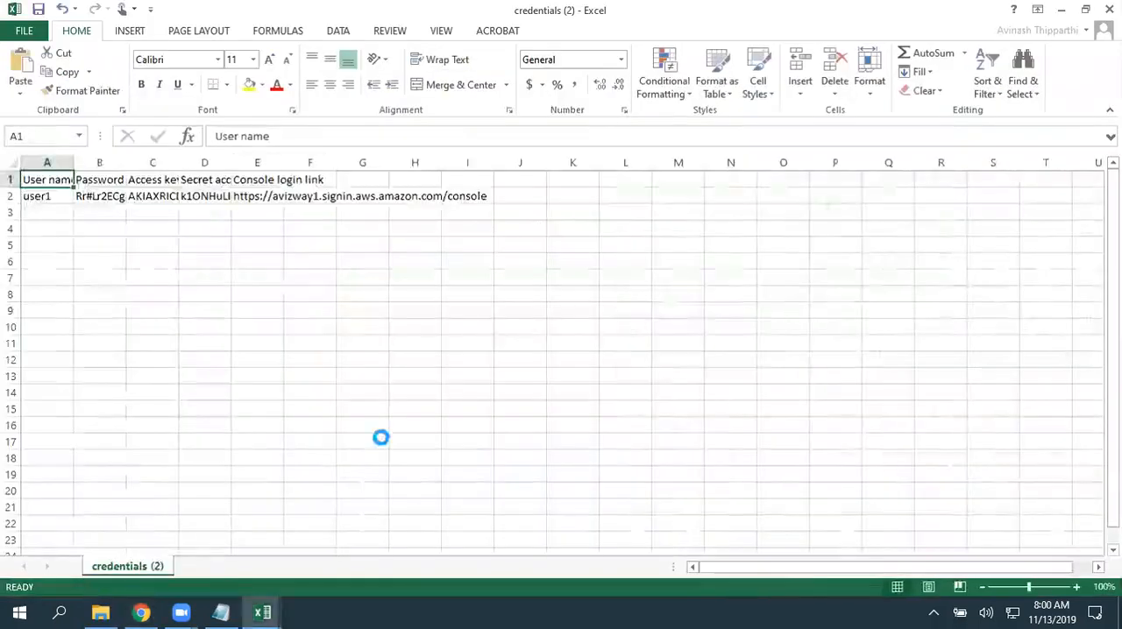
- Autofit all columns of the credentials sheet so the full entries are readable
click(9, 160)
click(79, 162)
click(10, 160)
double_click(74, 162)
drag(43, 219, 648, 243)
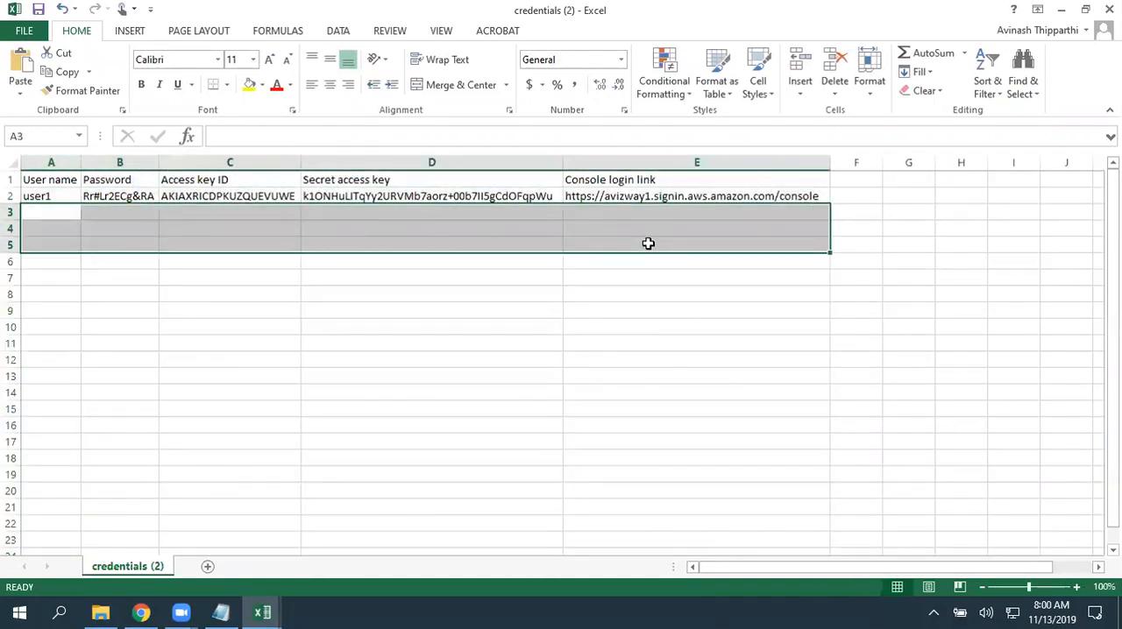
click(641, 327)
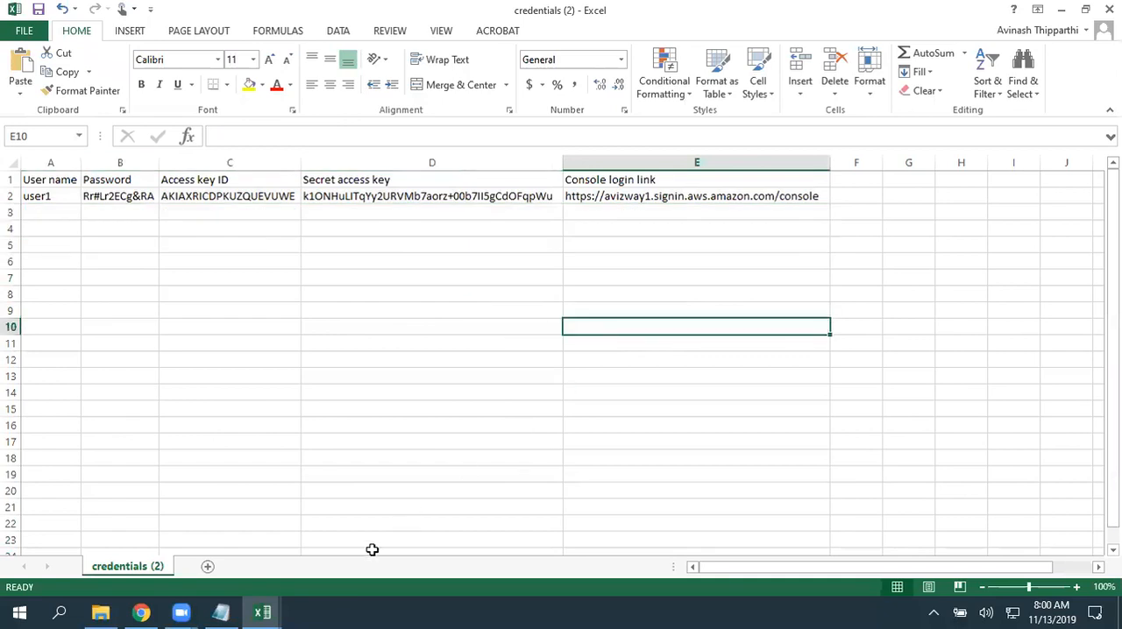
- Minimize the credentials spreadsheet and close the Add user page in Chrome to return to the users list
click(1061, 9)
click(473, 344)
click(1108, 9)
click(574, 333)
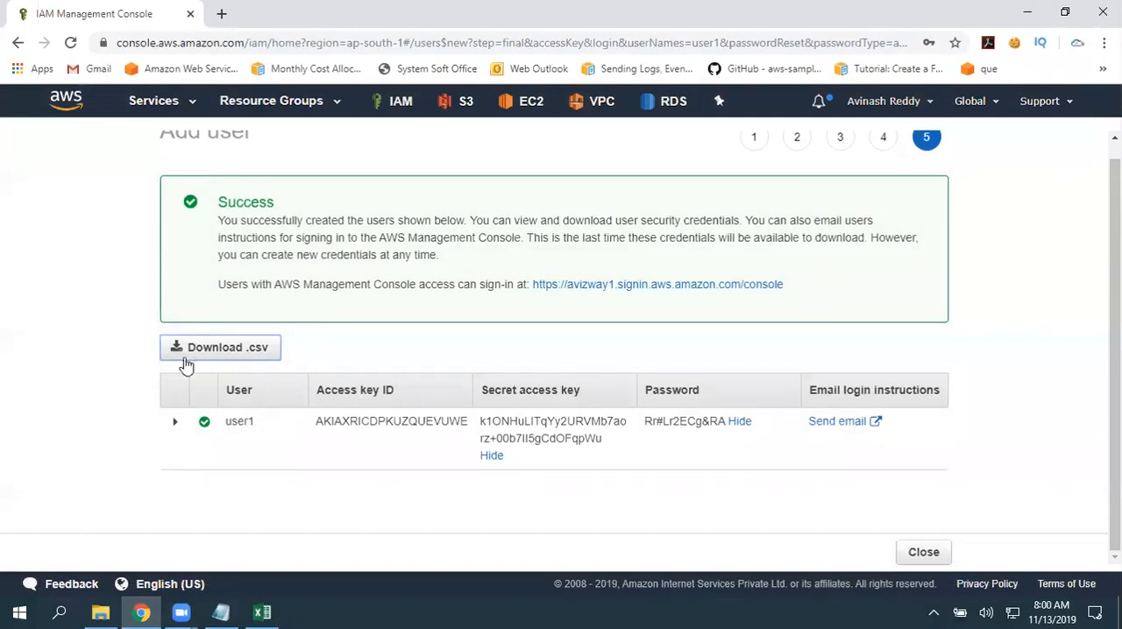
click(912, 551)
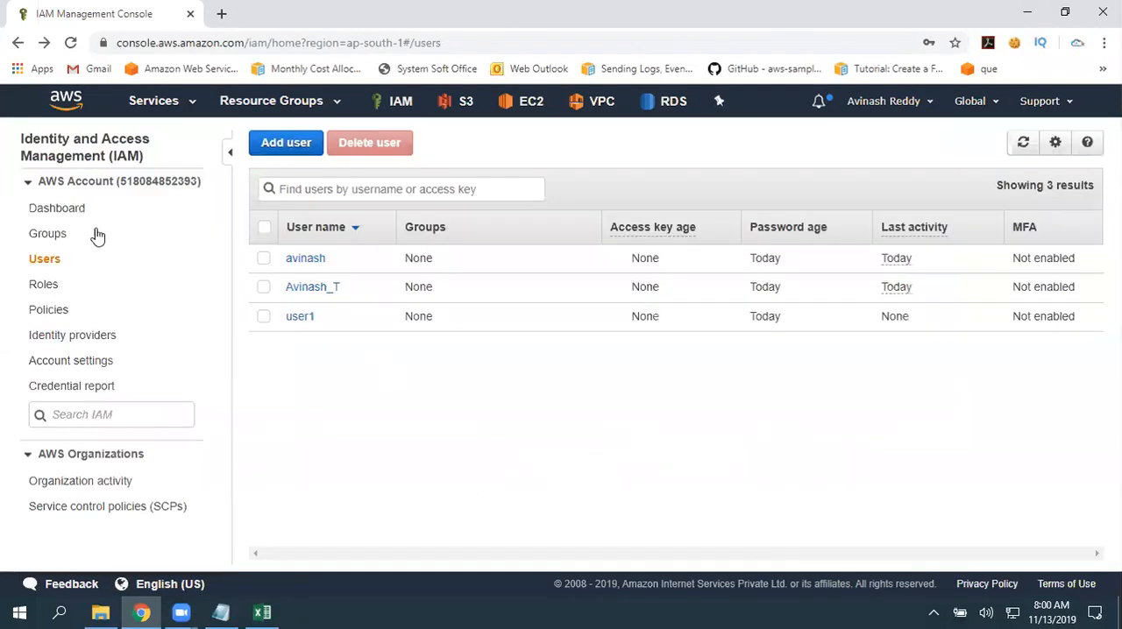
- Open user1's security credentials and examine the access key entry and its status
click(300, 317)
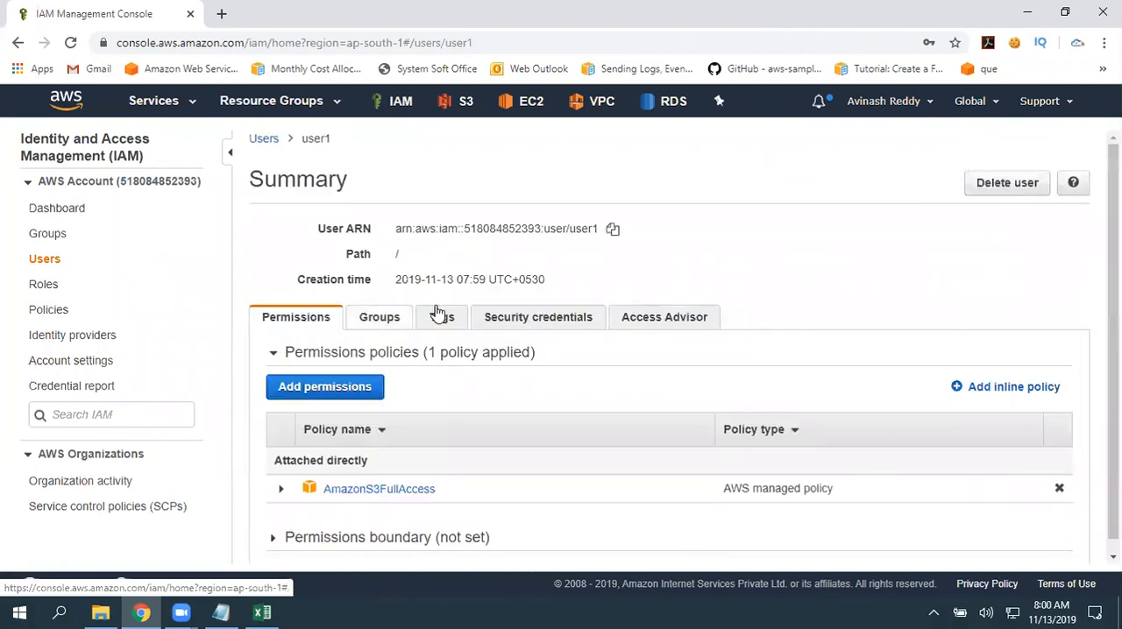
click(528, 320)
scroll(823, 302, down, 3)
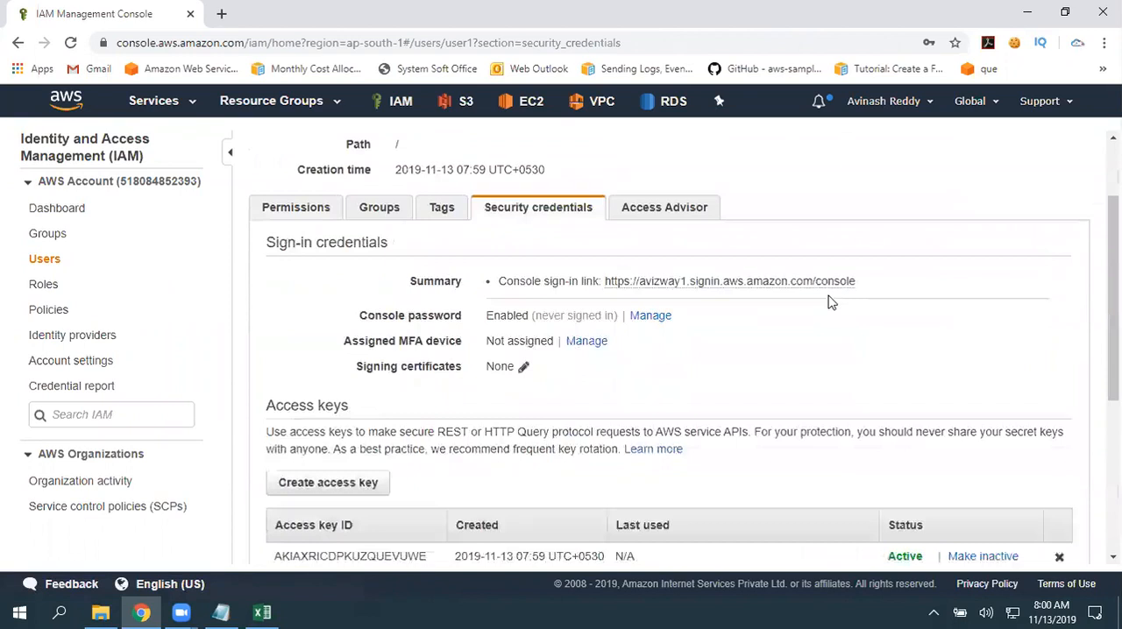
drag(266, 270, 408, 278)
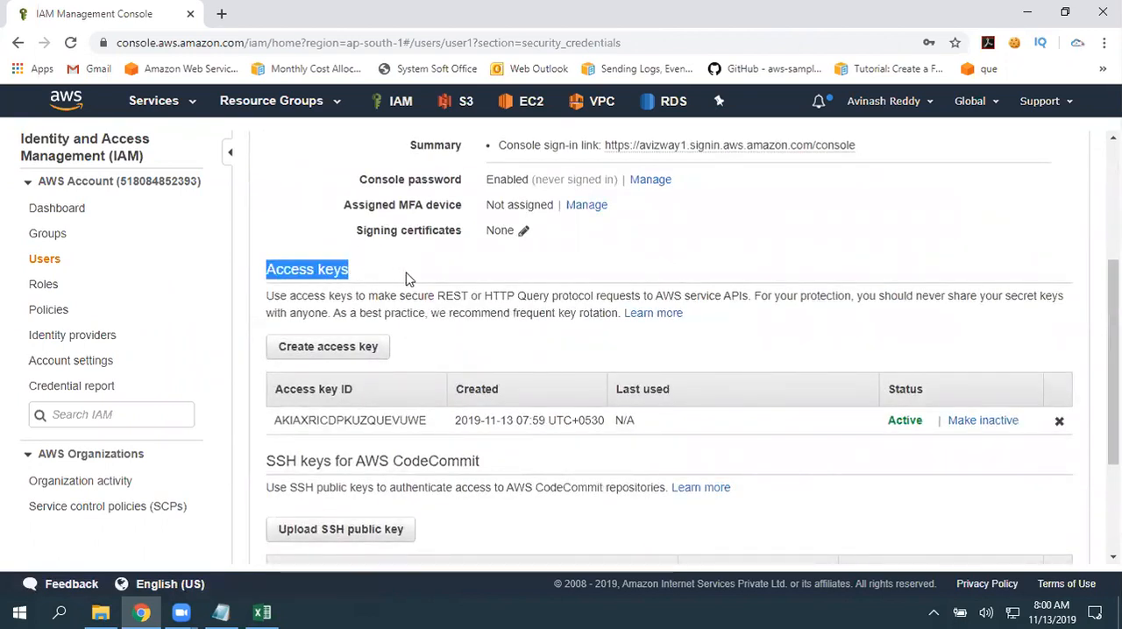
drag(272, 425, 959, 431)
click(906, 421)
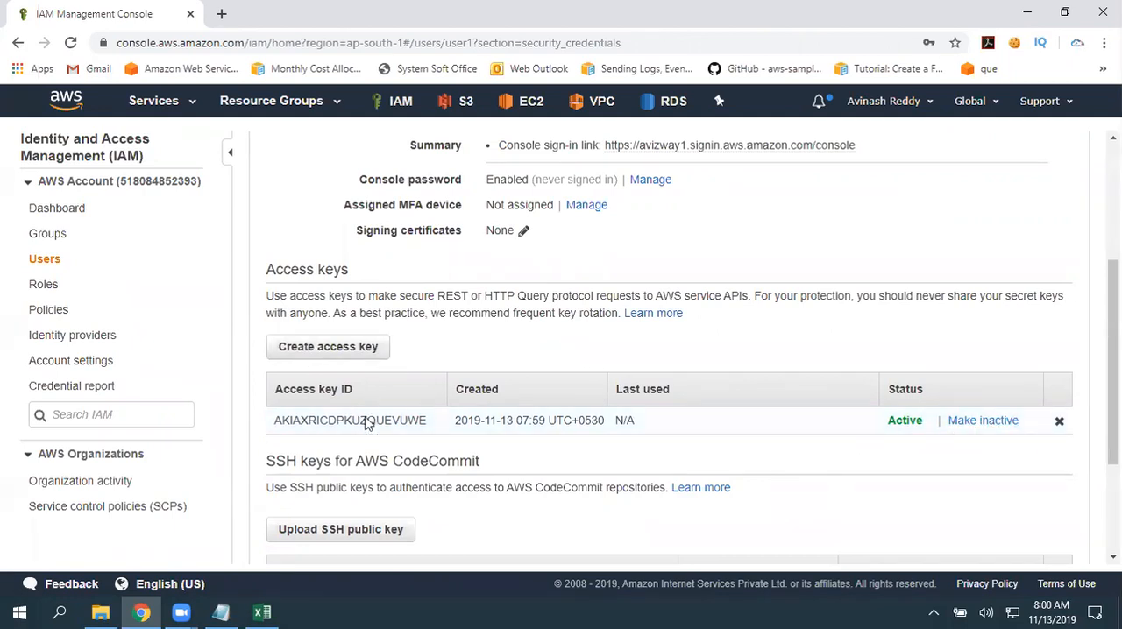
- Create a second access key for user1 and make the new key inactive
click(343, 347)
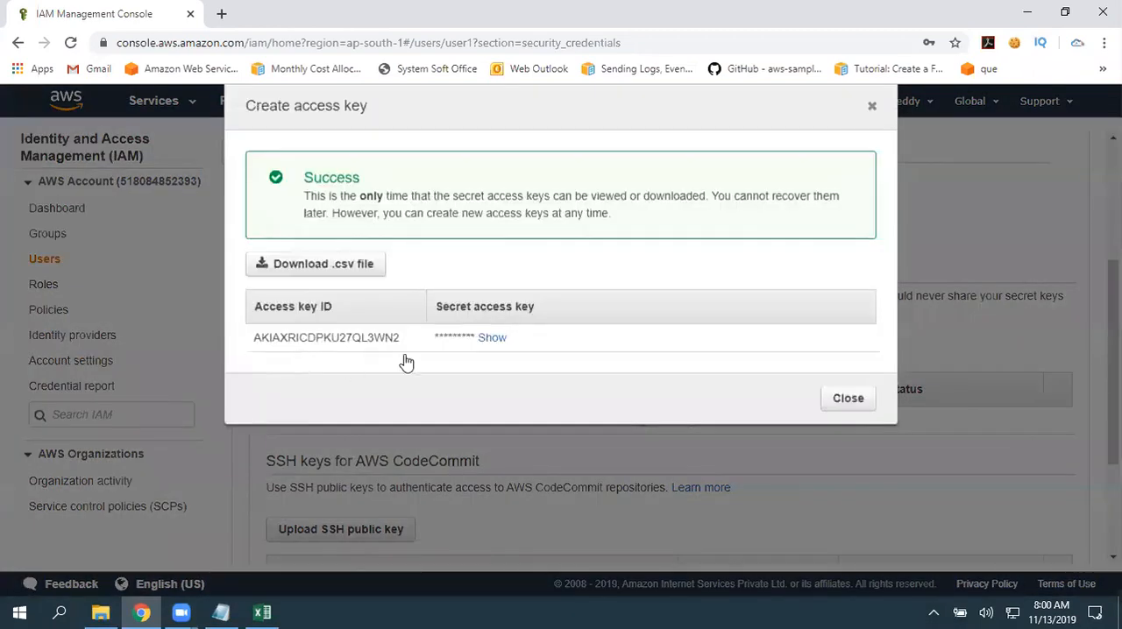
click(499, 350)
click(848, 412)
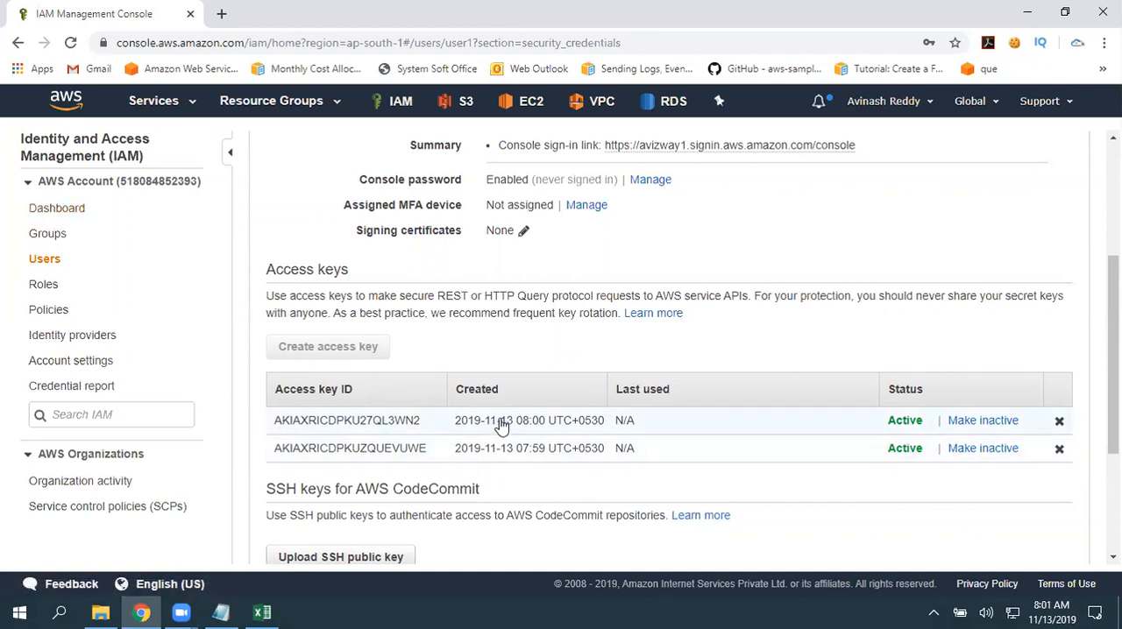
drag(498, 421, 612, 420)
click(580, 394)
click(982, 421)
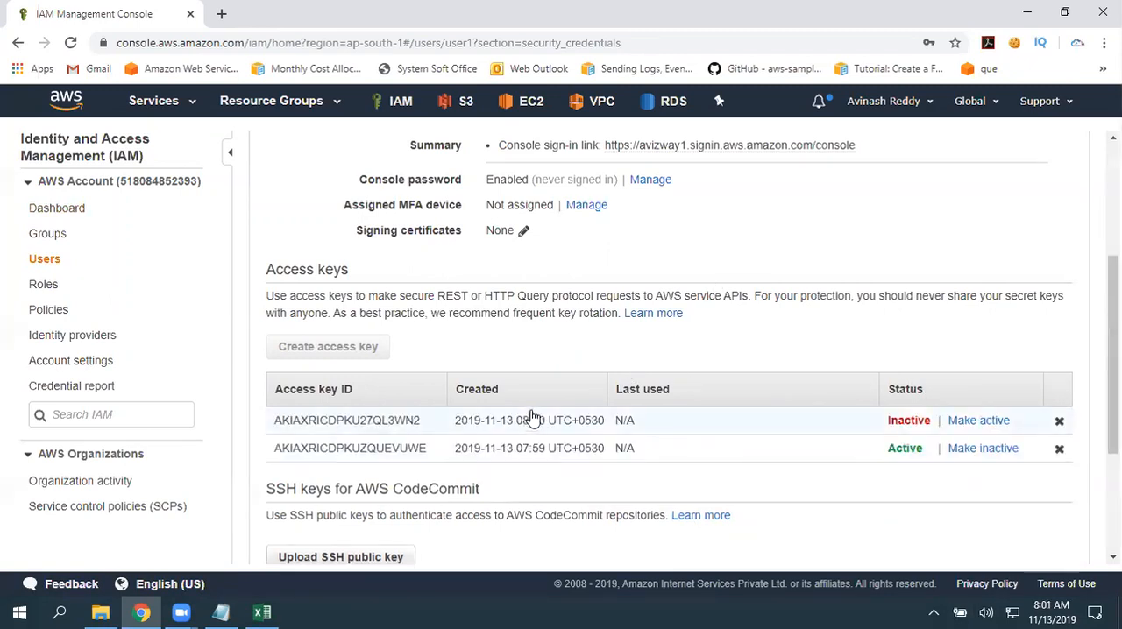
- Go to the IAM dashboard and bring up the account's Sign Out option
click(57, 213)
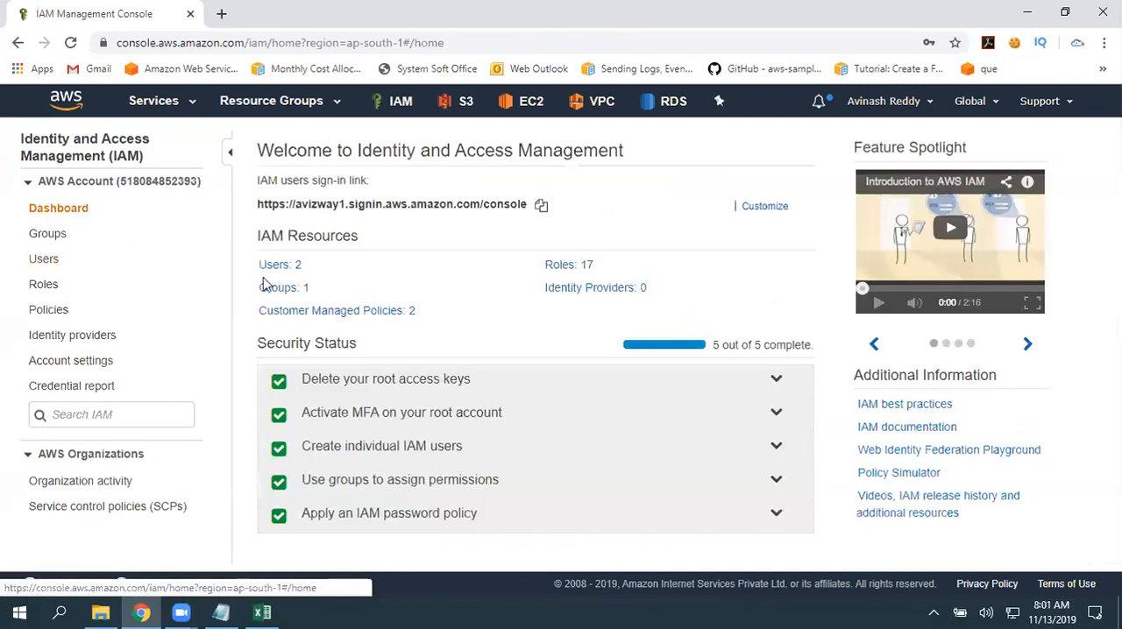
mouse_move(143, 611)
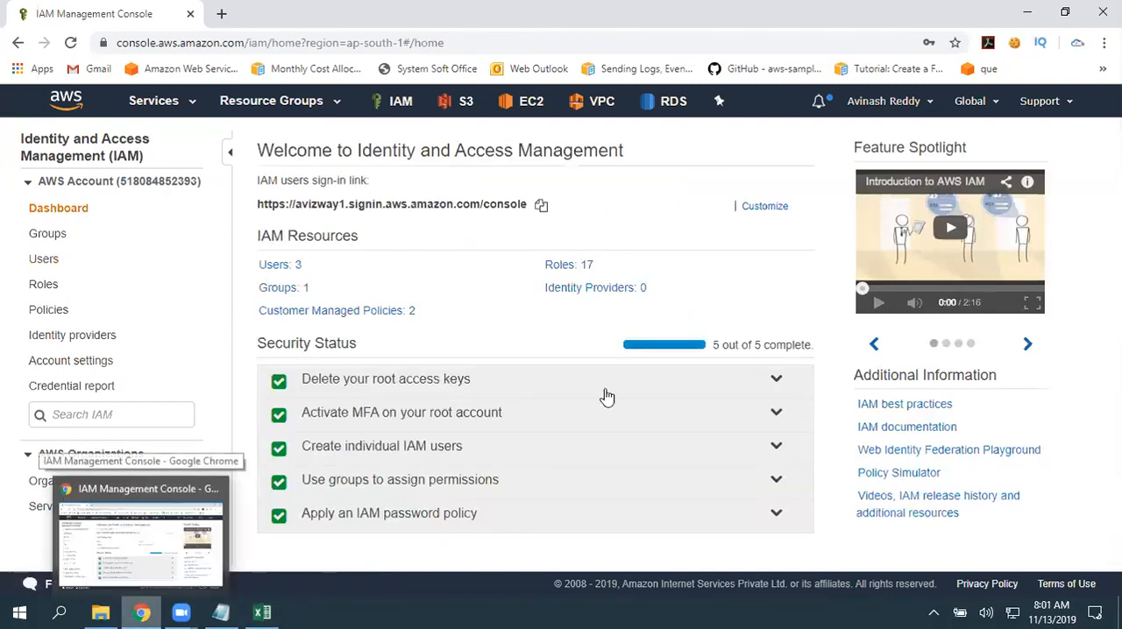
click(882, 103)
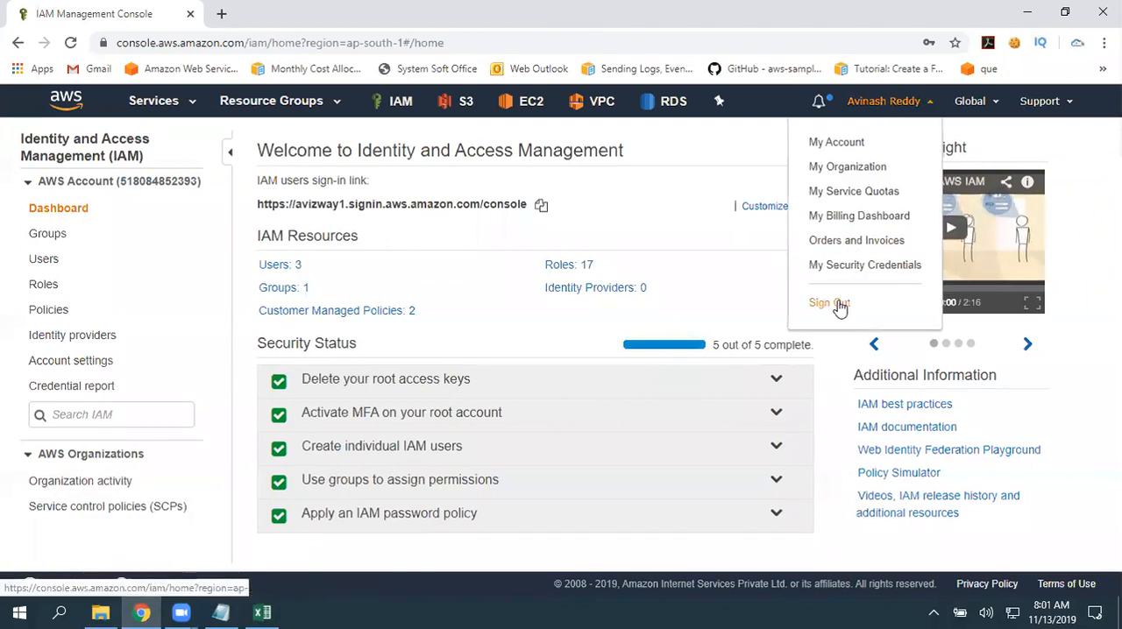
click(828, 303)
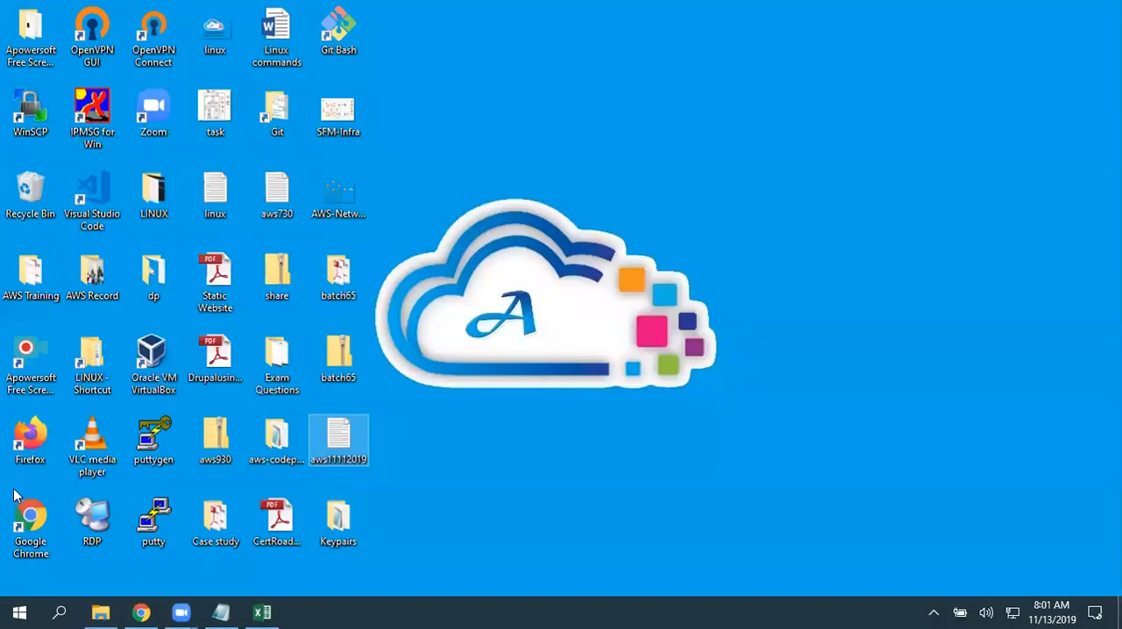
- Launch Firefox, allow it network access, and open the AWS sign-in page from aws.amazon.com/console
click(34, 447)
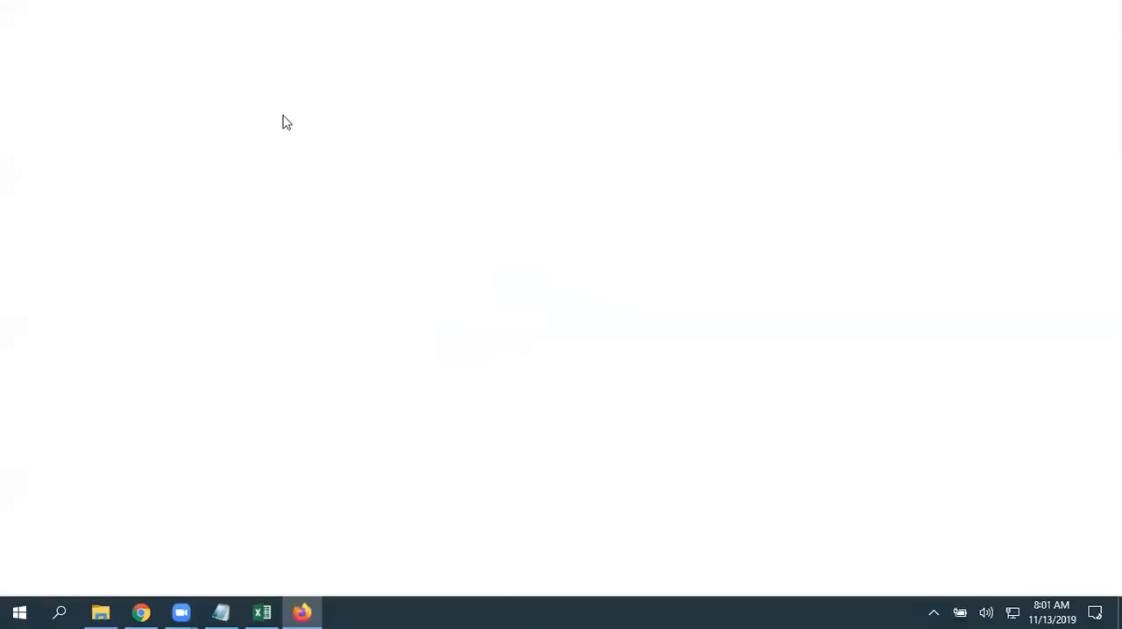
text(aws)
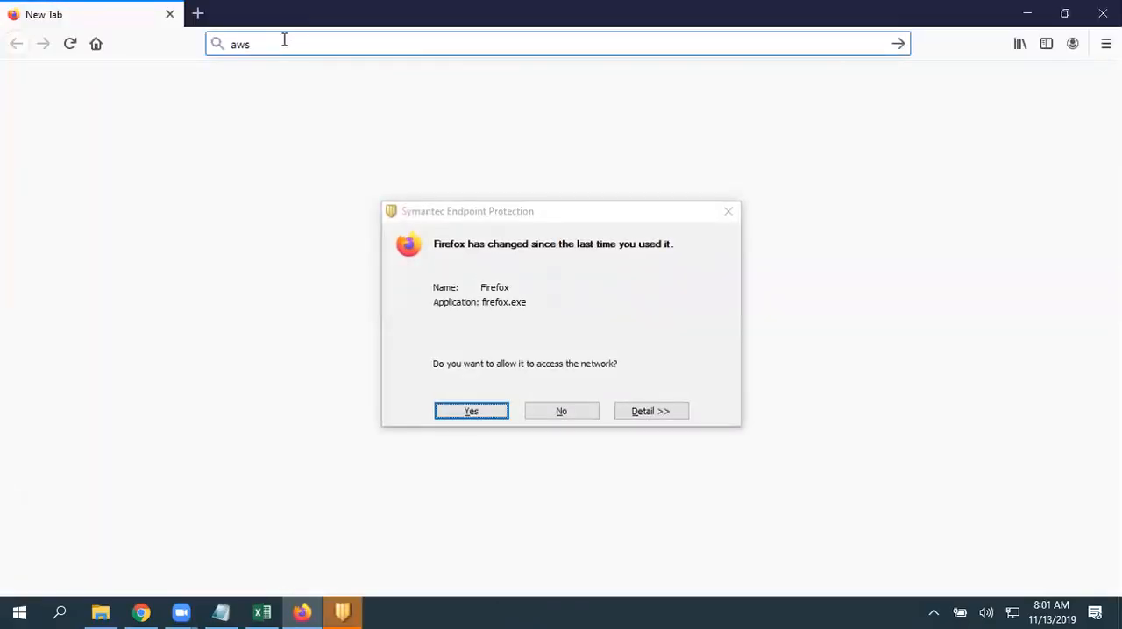
click(466, 405)
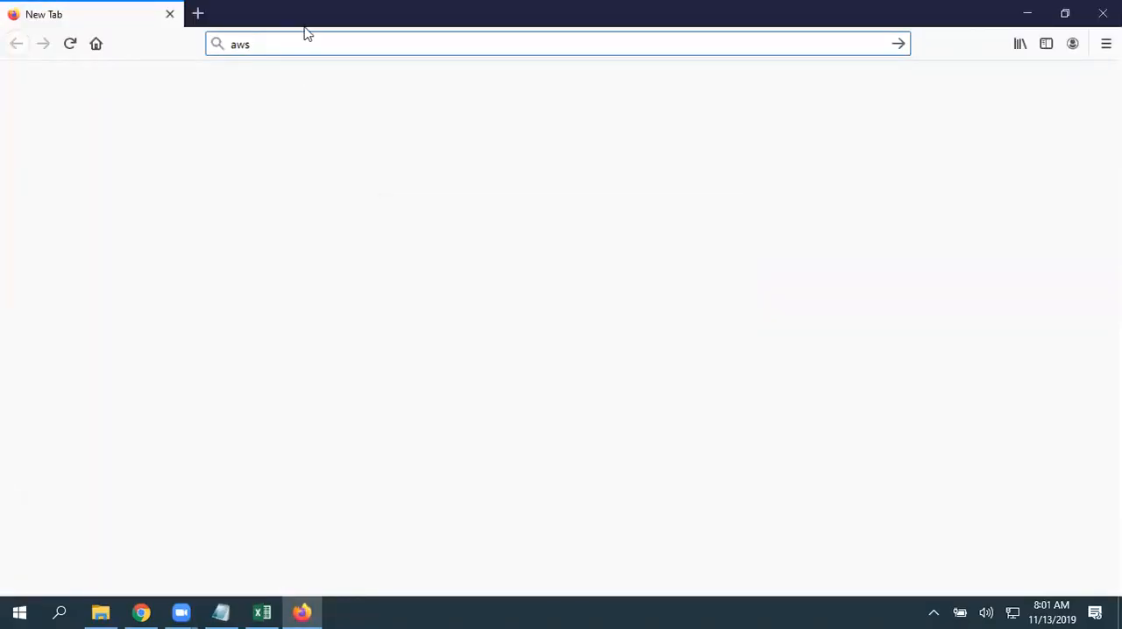
text(.amazon.com/console/)
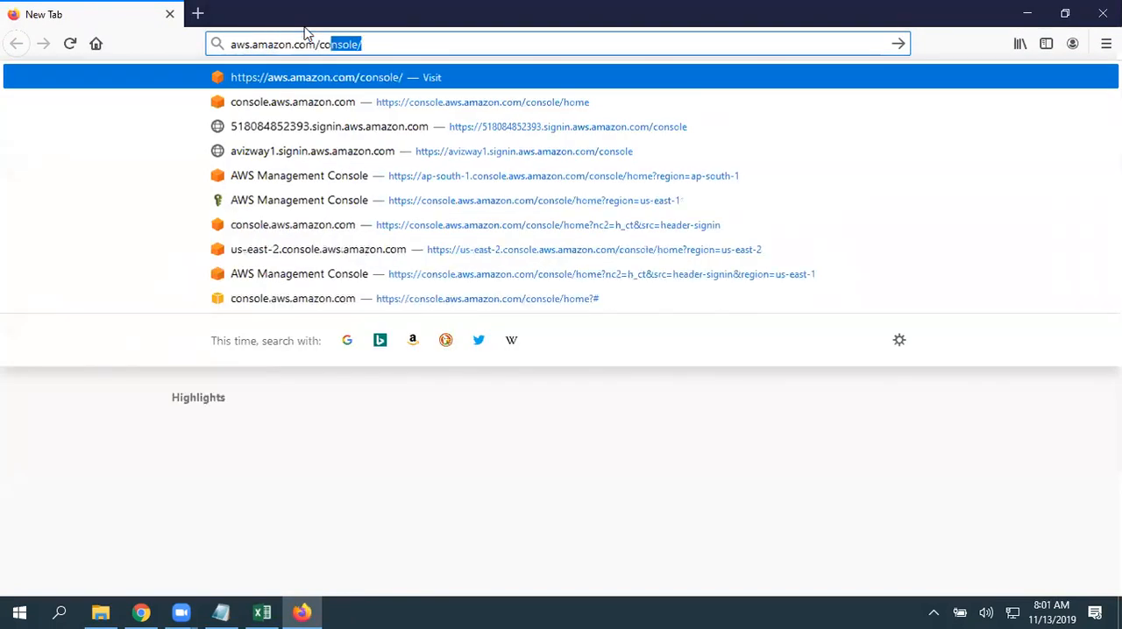
key(Return)
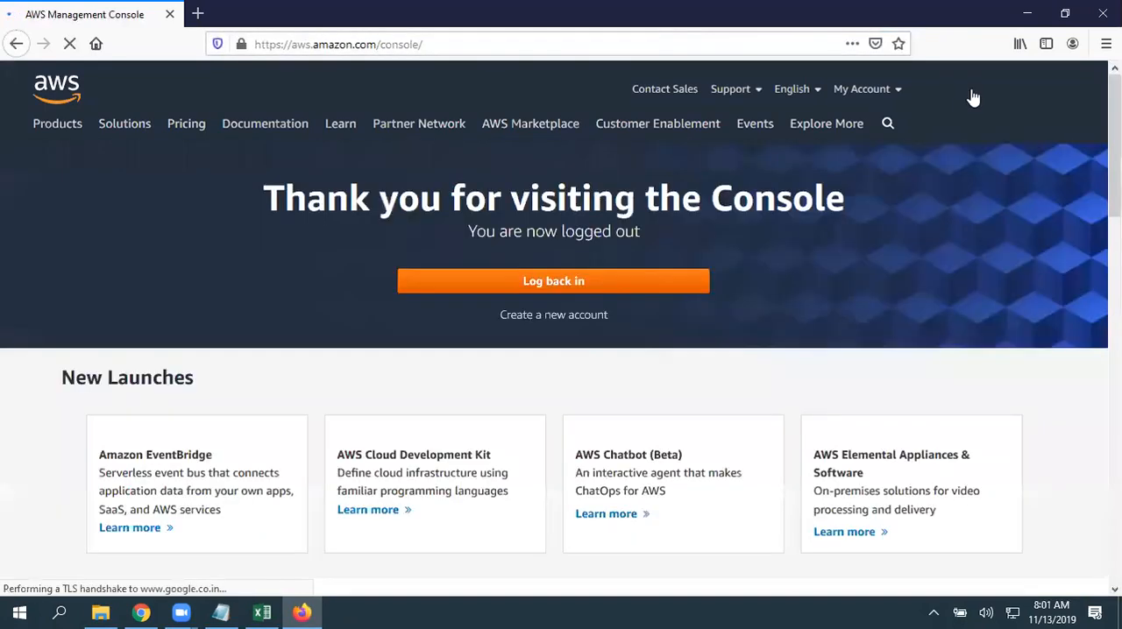
click(994, 91)
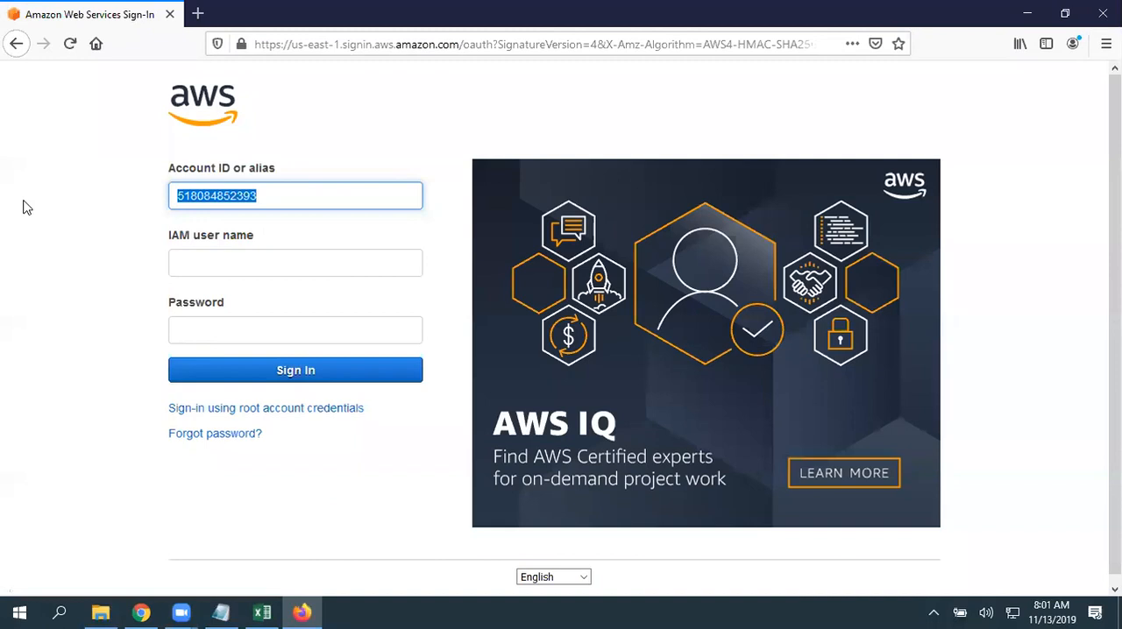
- Fill in the account alias avizway1 and the IAM user name, checking the name in the Excel credentials sheet
text(avizway1)
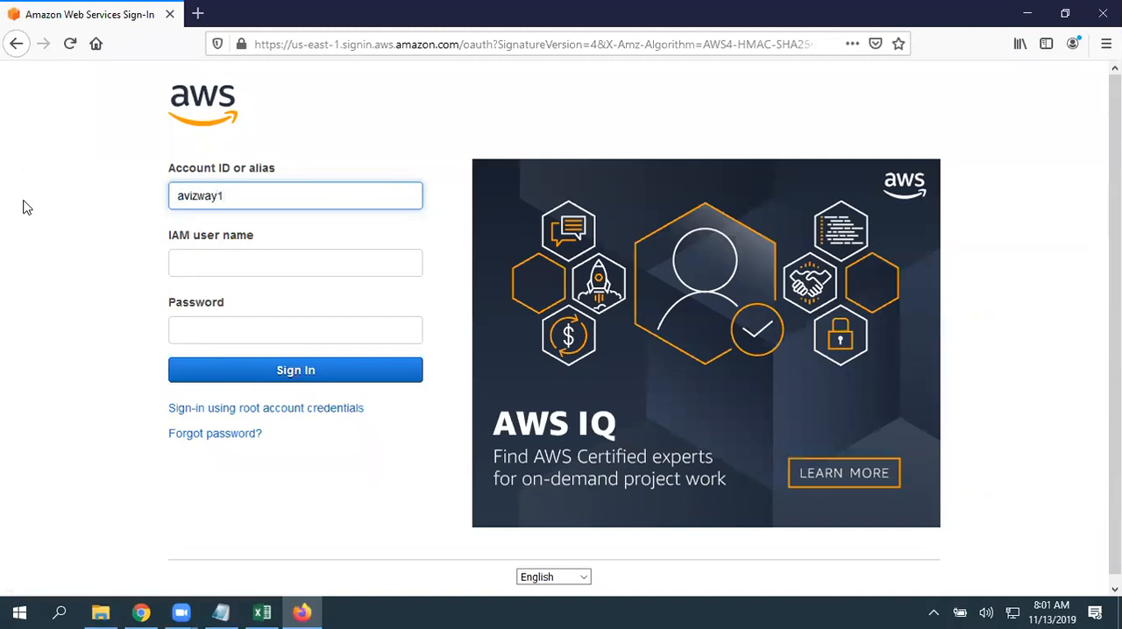
click(205, 260)
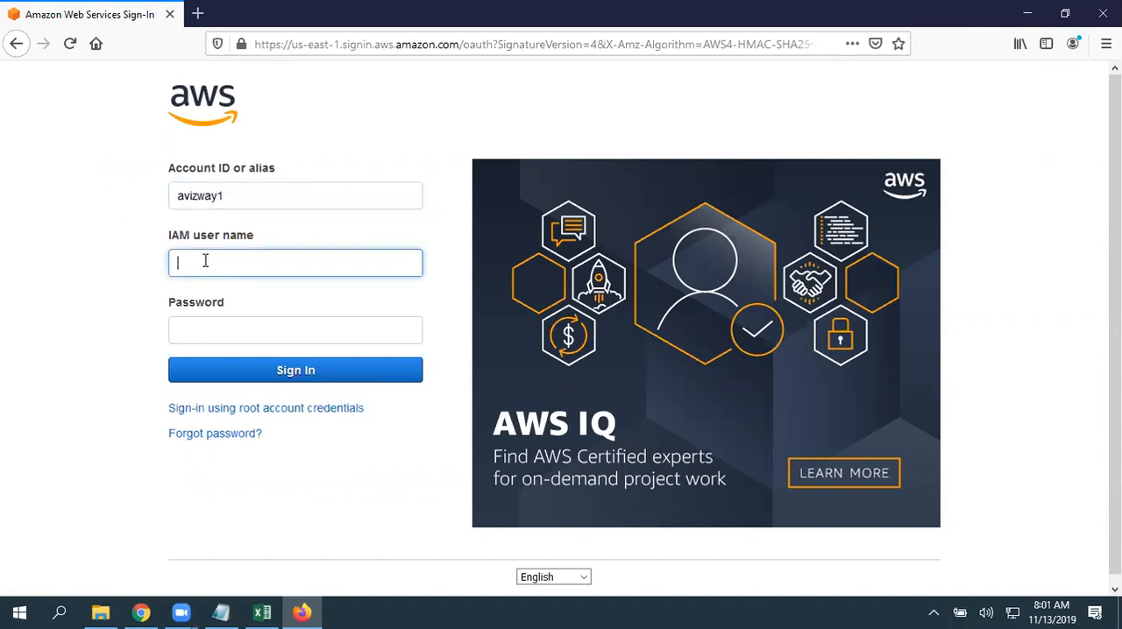
click(261, 612)
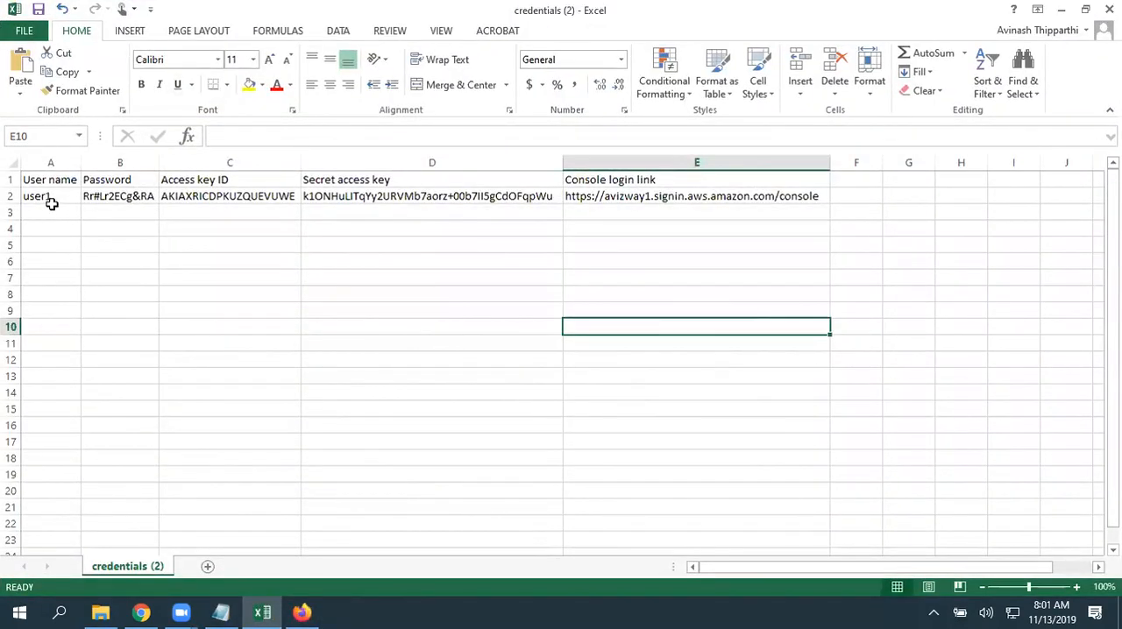
click(47, 198)
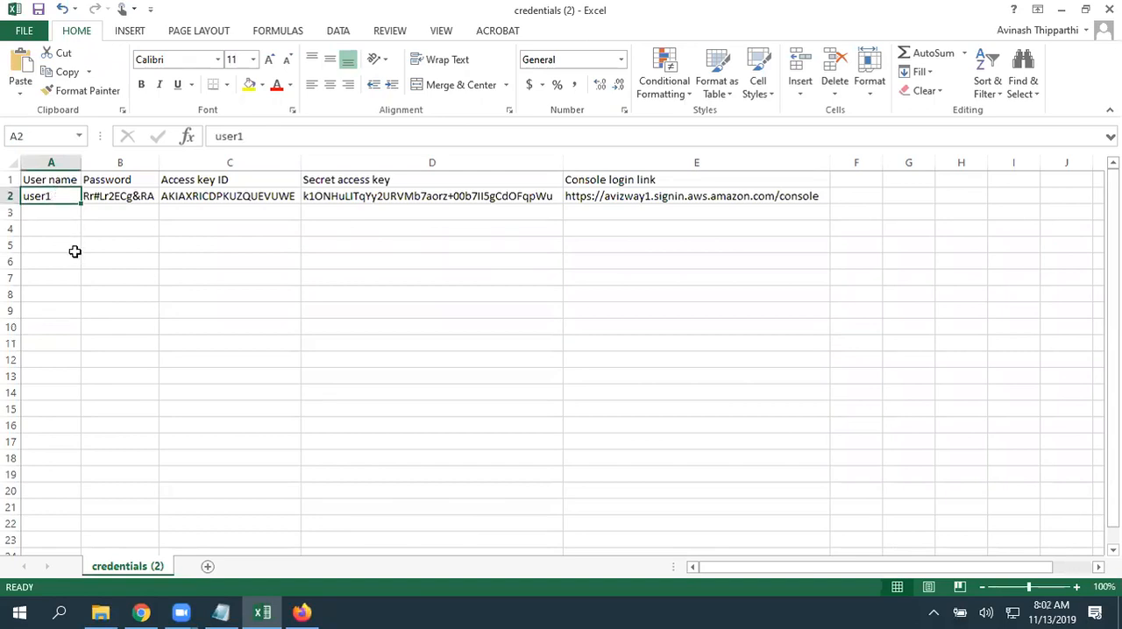
key(alt+Tab)
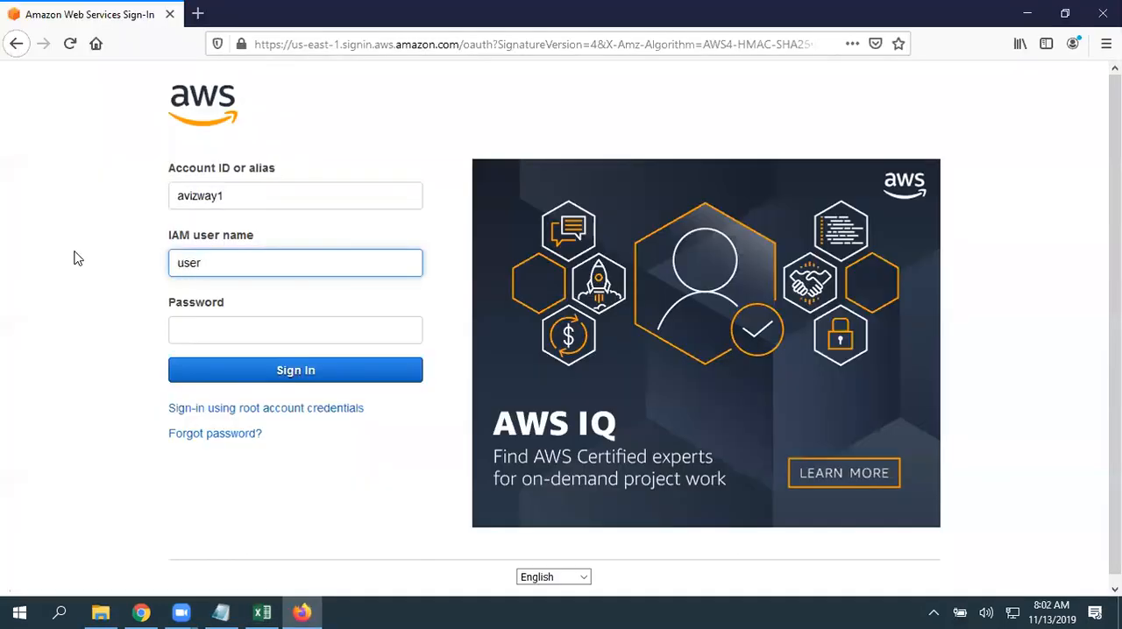
key(Tab)
- Copy user1's password from the Excel credentials sheet into the Firefox password field, sign in, and decline saving the login
key(alt+Tab)
click(122, 196)
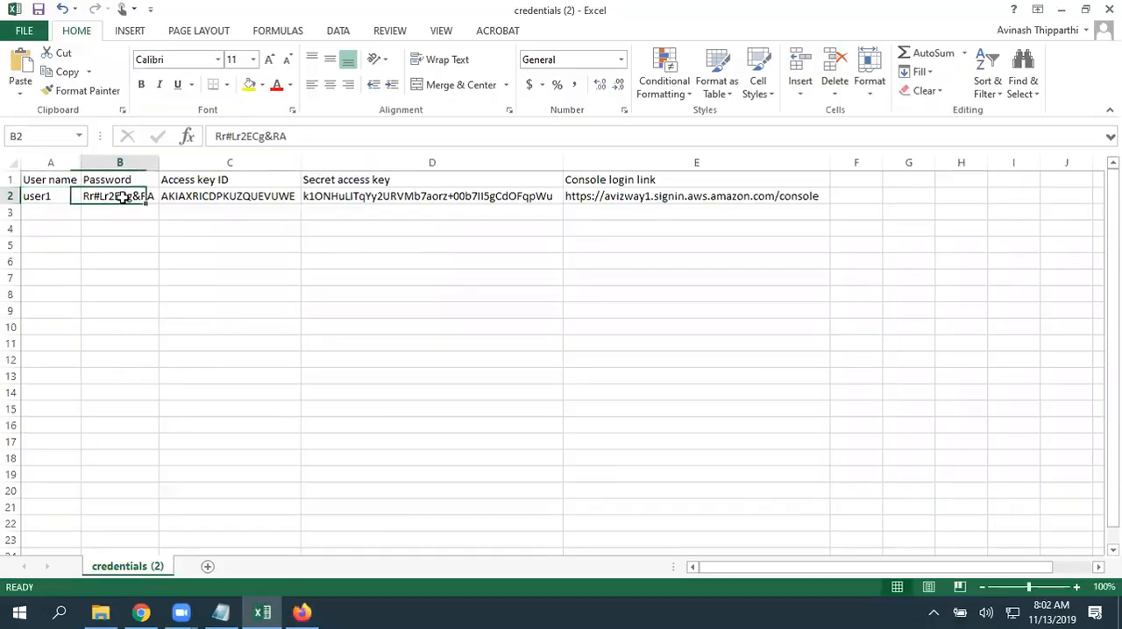
triple_click(250, 137)
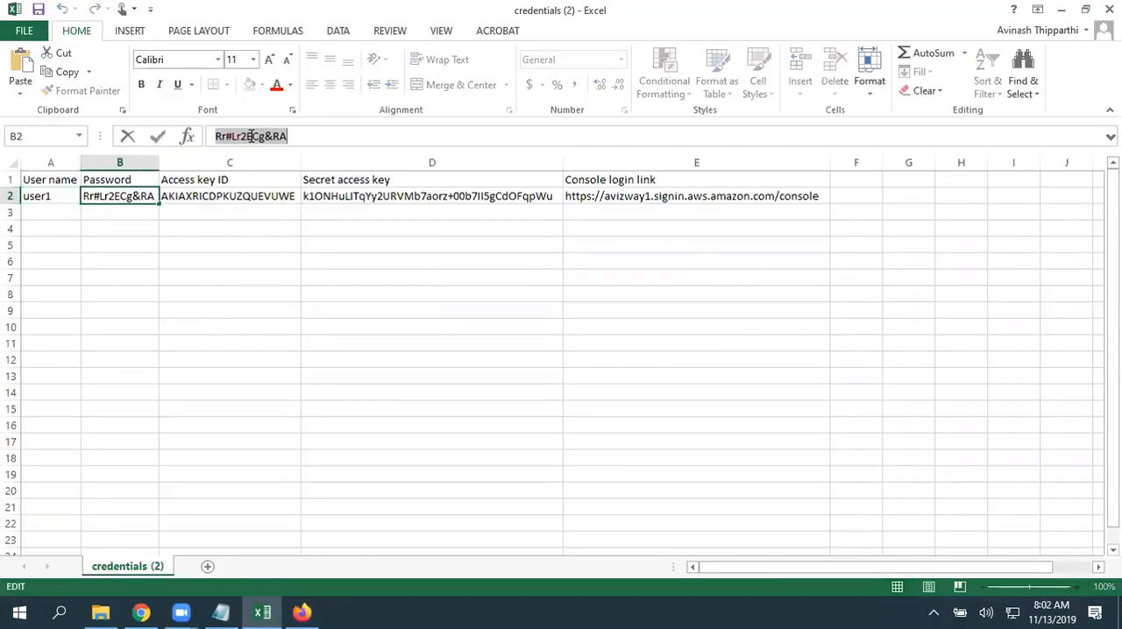
key(alt+Tab)
key(ctrl+v)
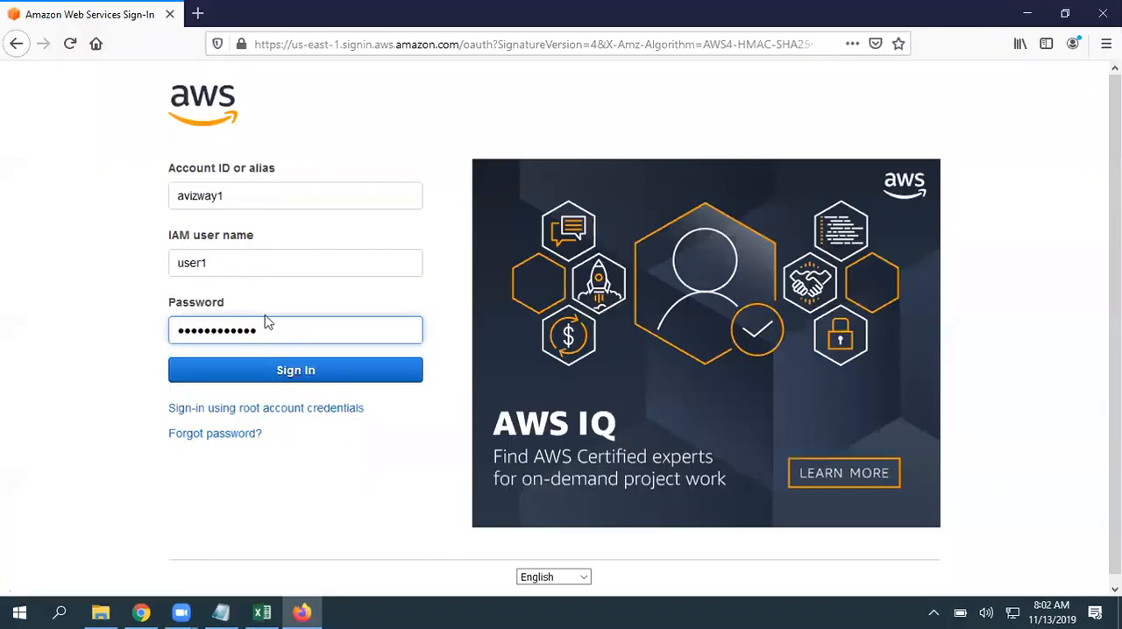
click(308, 372)
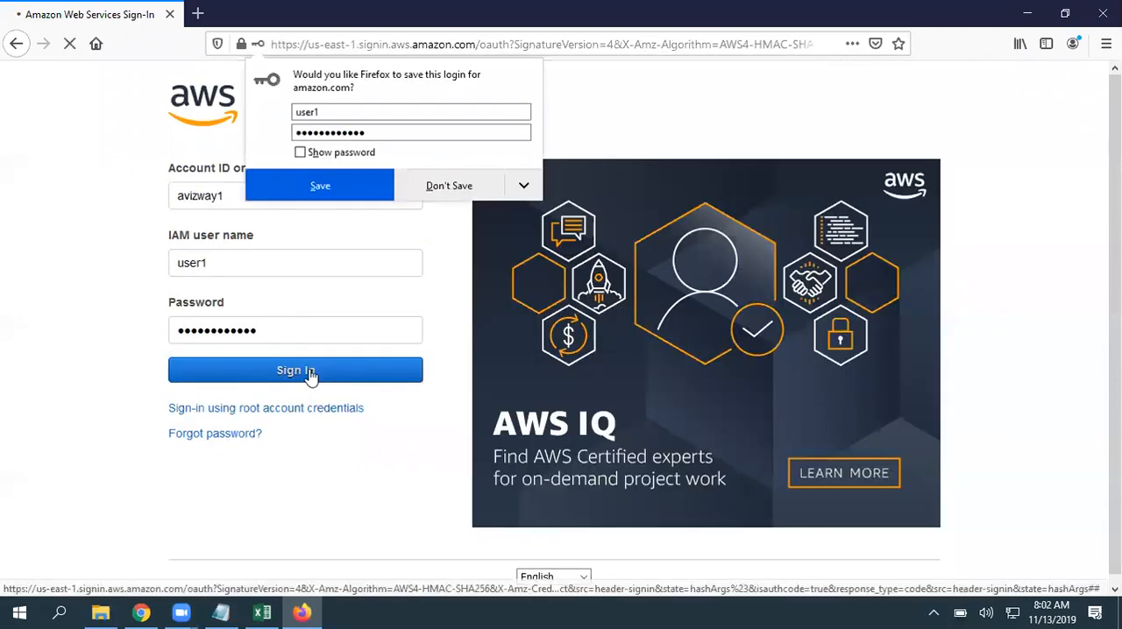
click(447, 187)
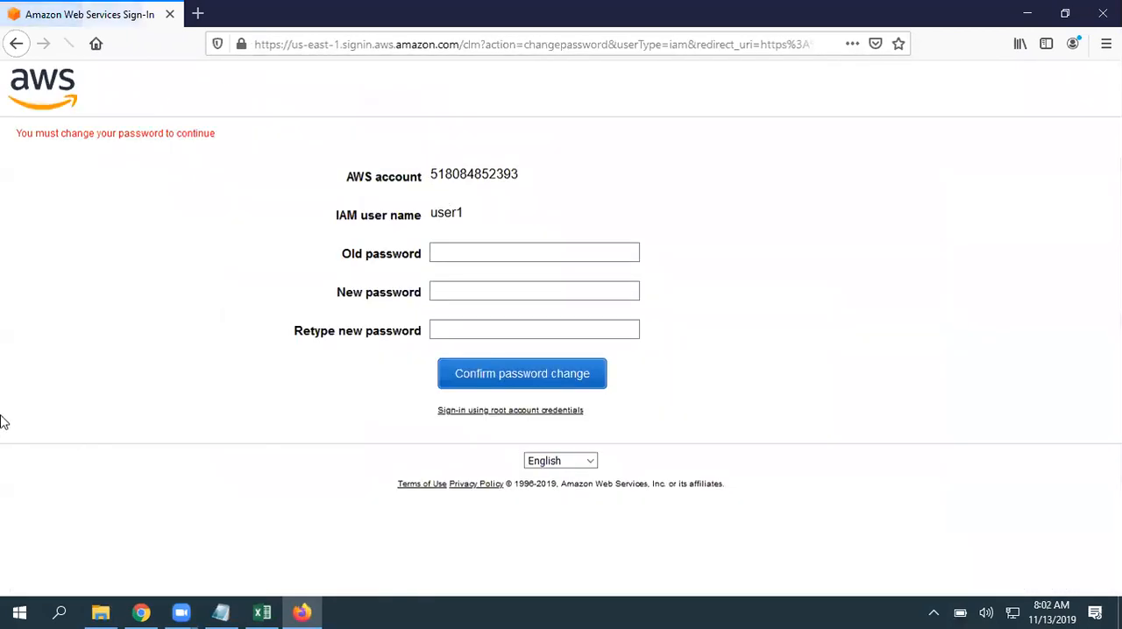
- Try to change user1's password by entering the old password and a new six-character one, declining to save the login
drag(270, 131, 42, 132)
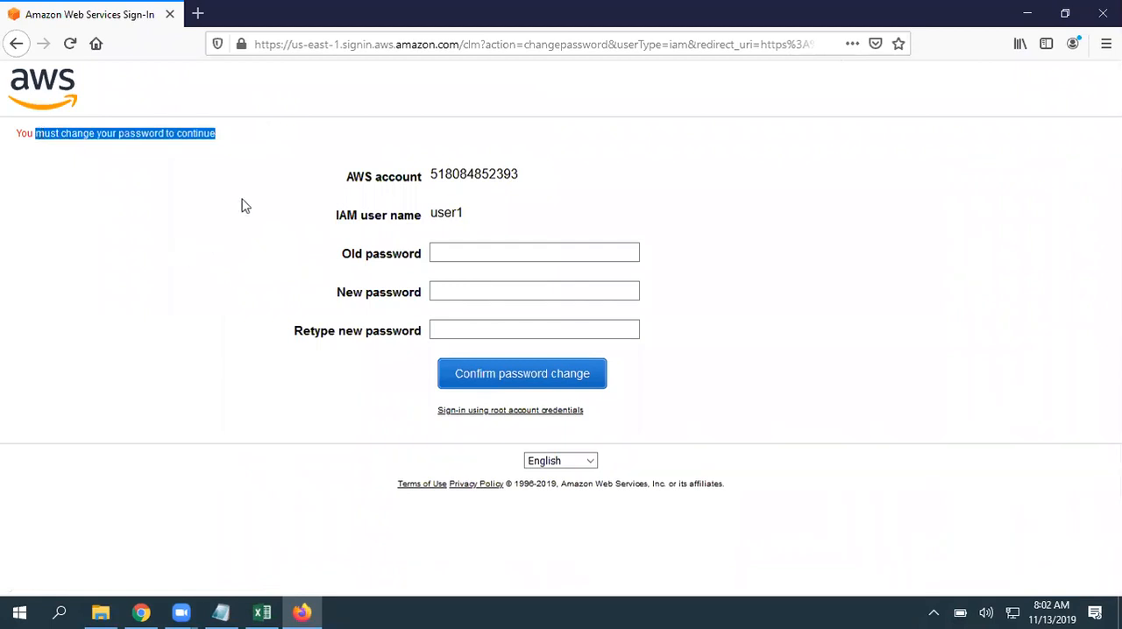
double_click(473, 175)
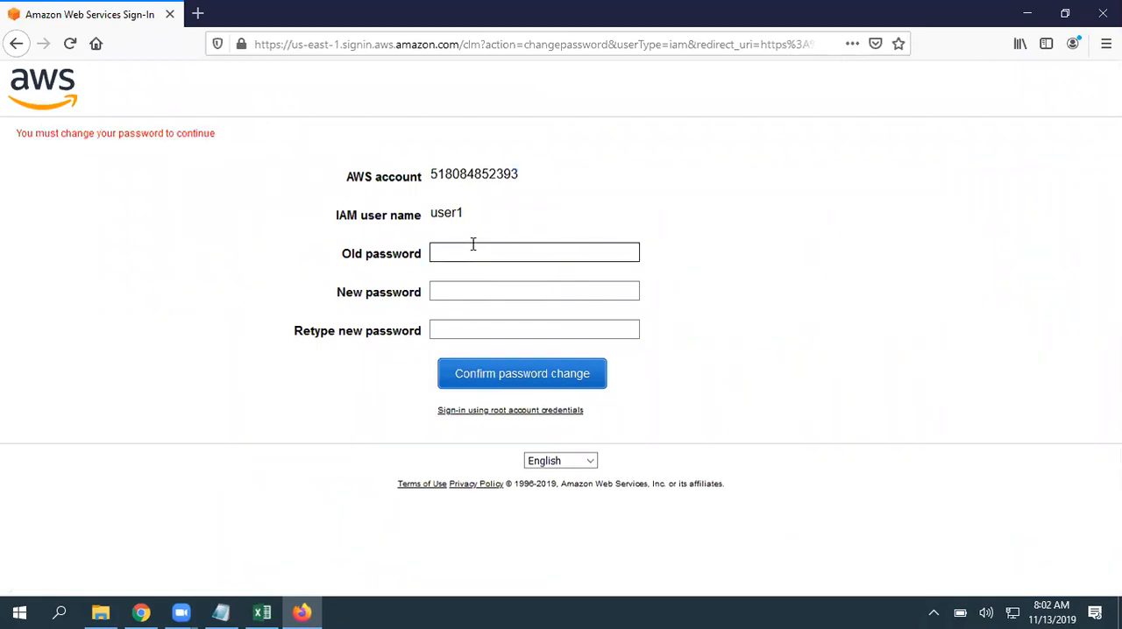
key(ctrl+v)
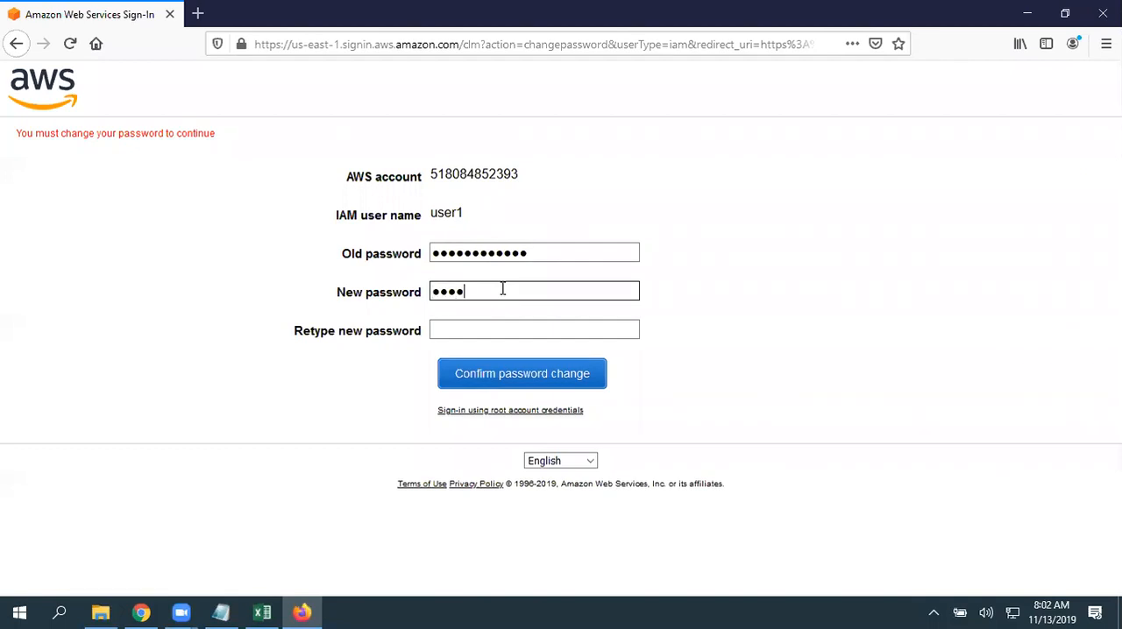
key(Tab)
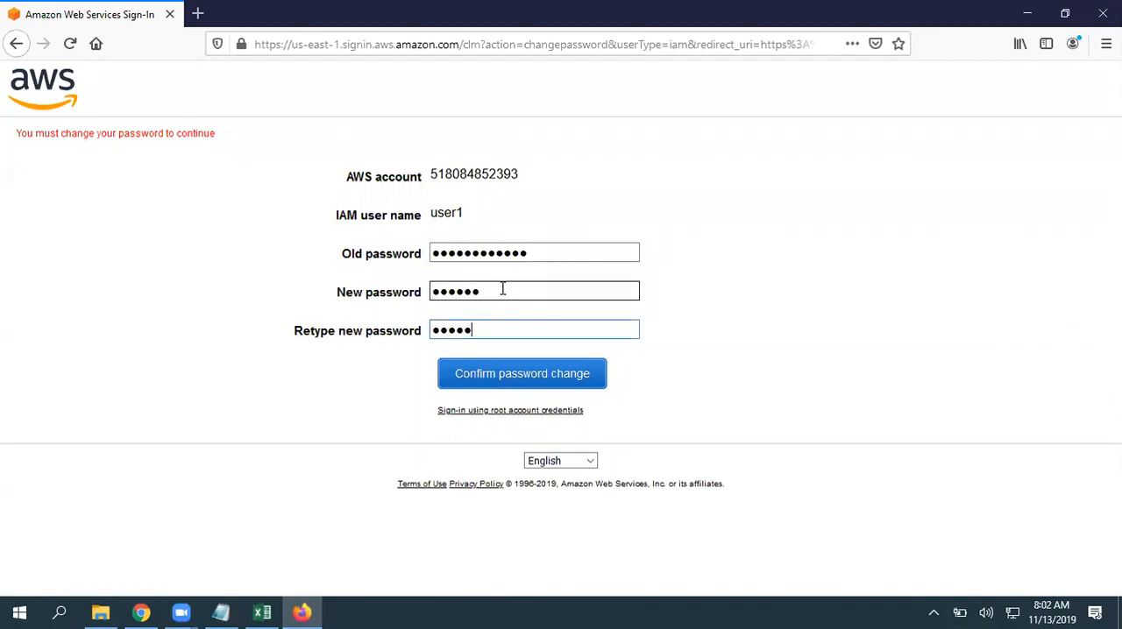
click(566, 381)
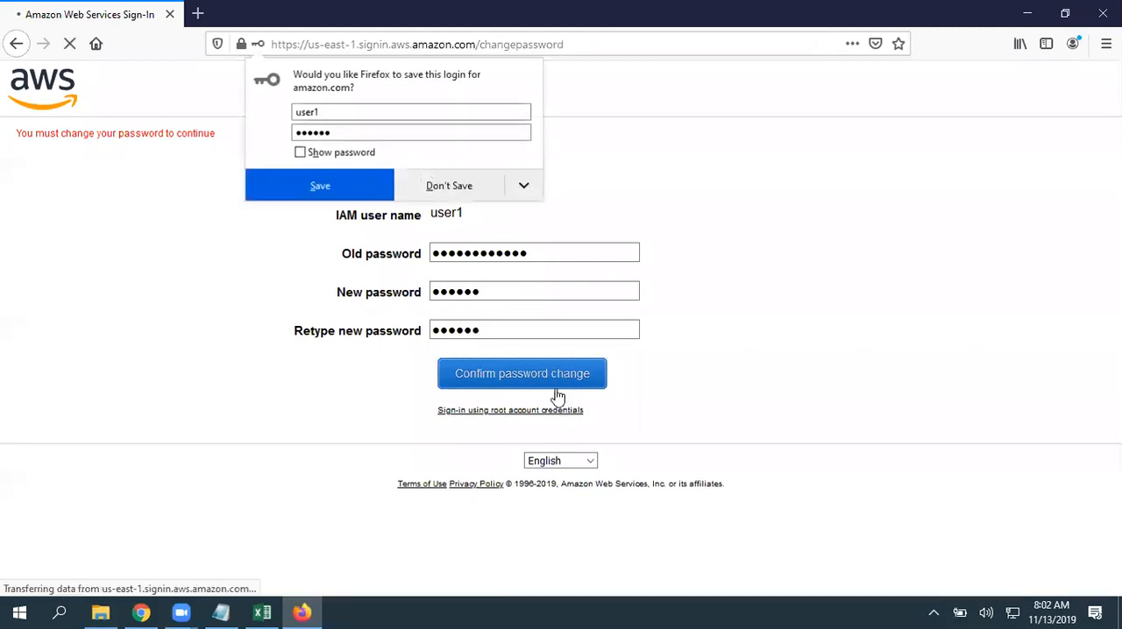
click(480, 195)
drag(100, 133, 693, 133)
double_click(305, 178)
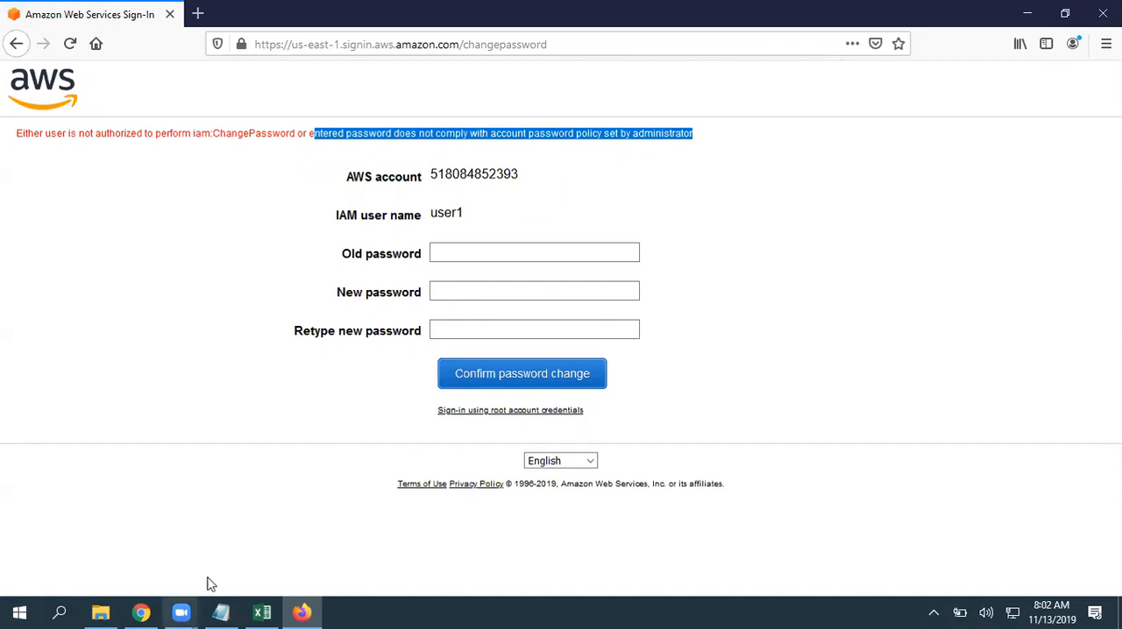
- Switch to Chrome, dismiss the account menu on the IAM dashboard, and return to Firefox
click(142, 612)
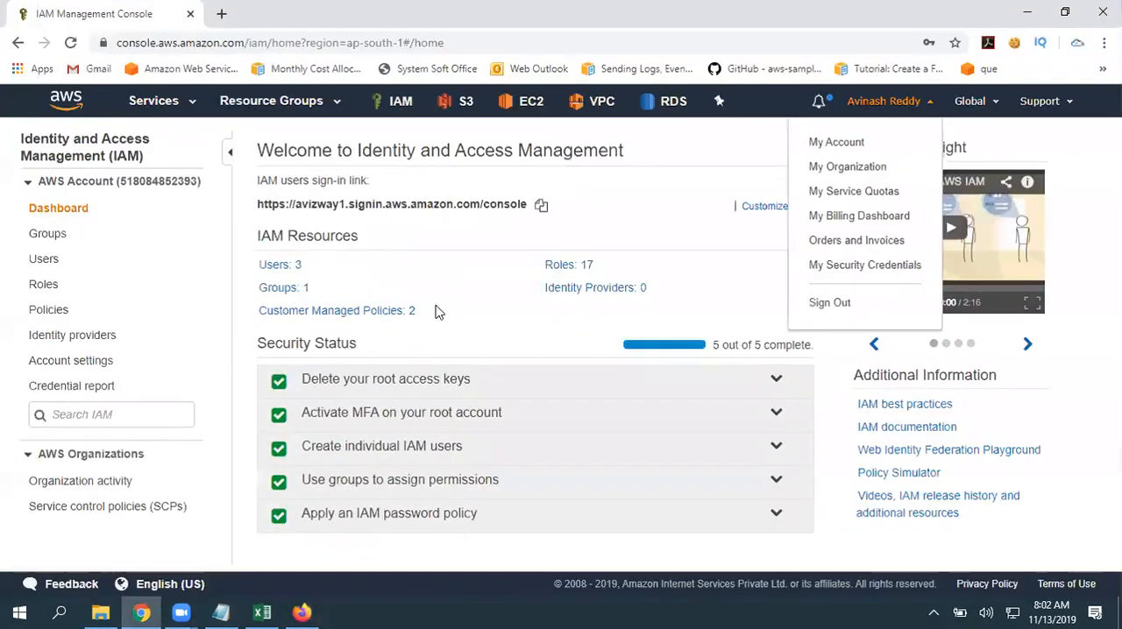
click(488, 344)
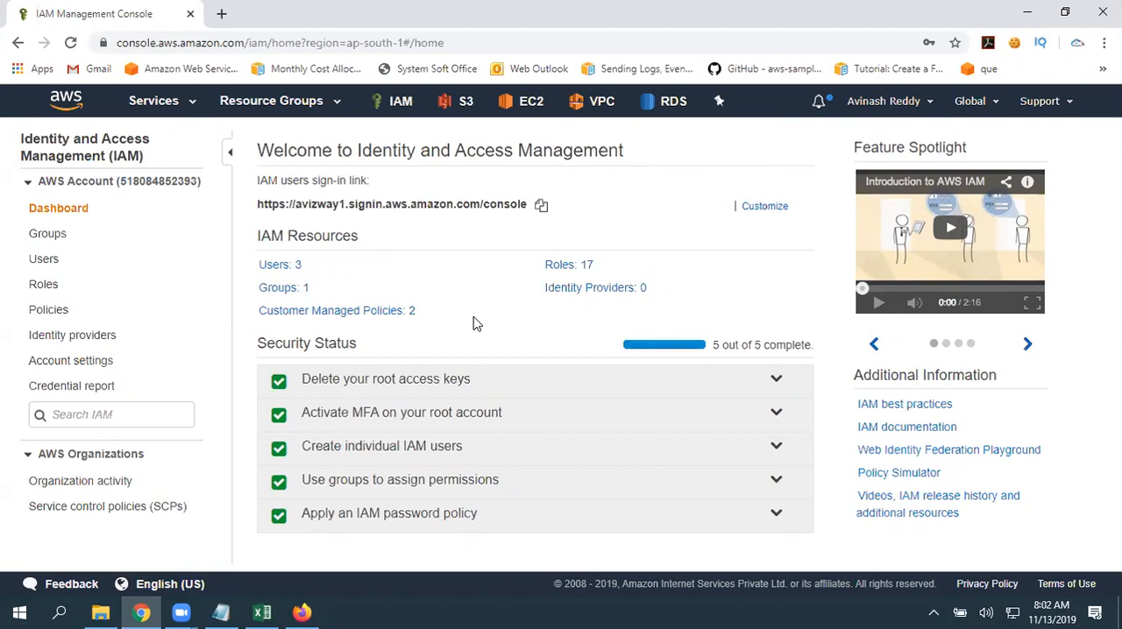
click(142, 612)
- Enter the old password and a longer new password twice, confirm the password change, and decline saving the login
click(508, 252)
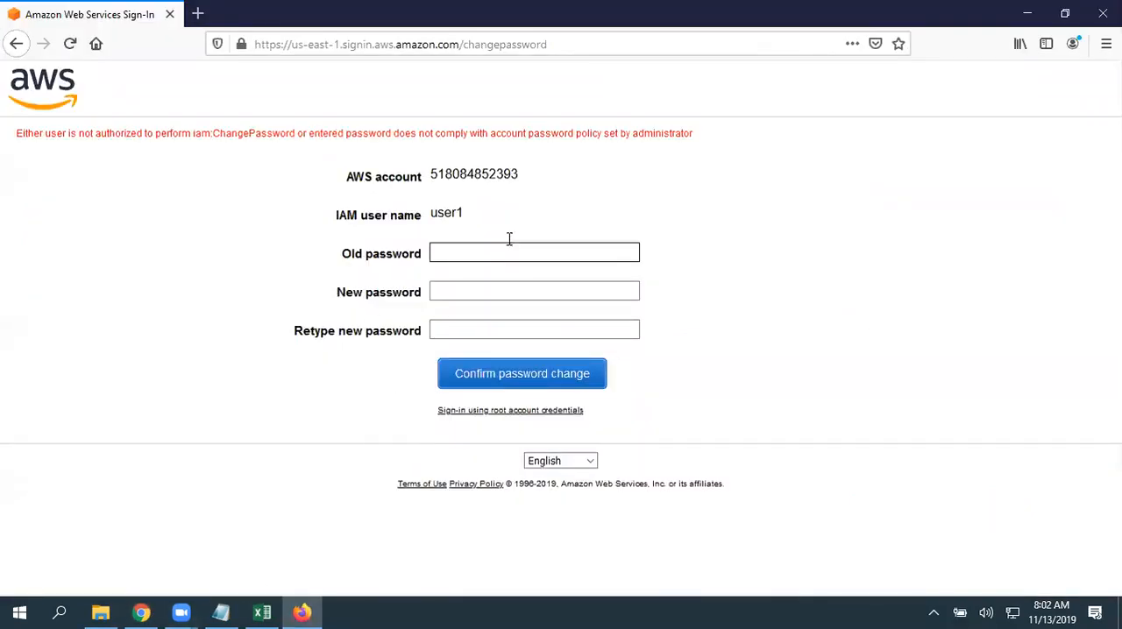
key(ctrl+v)
key(Tab)
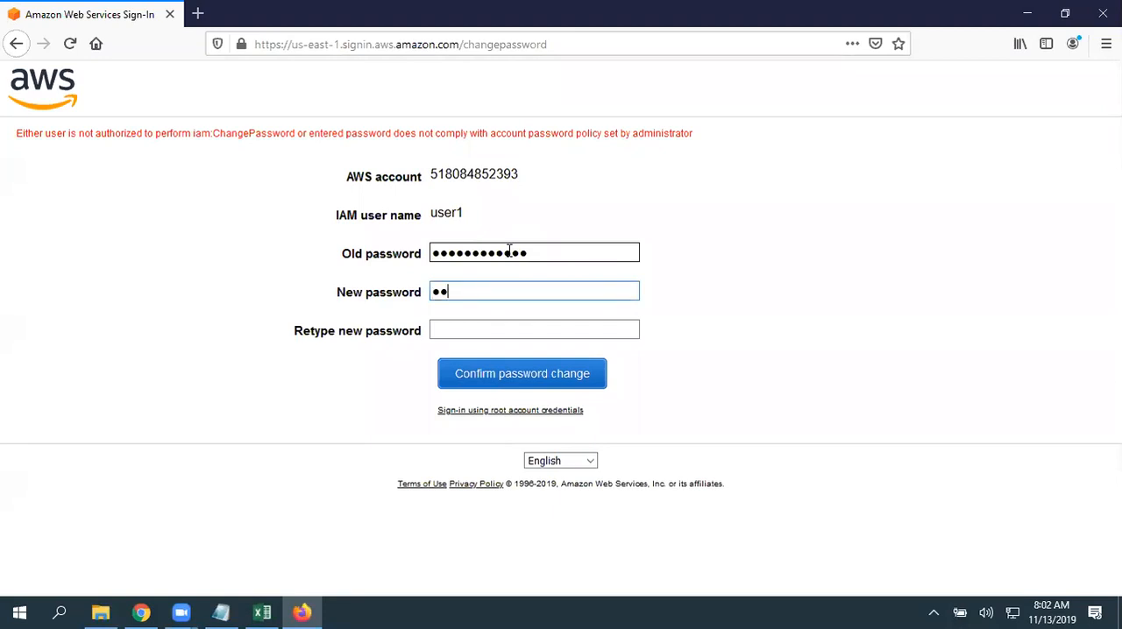
text(•••••••••••••)
key(Tab)
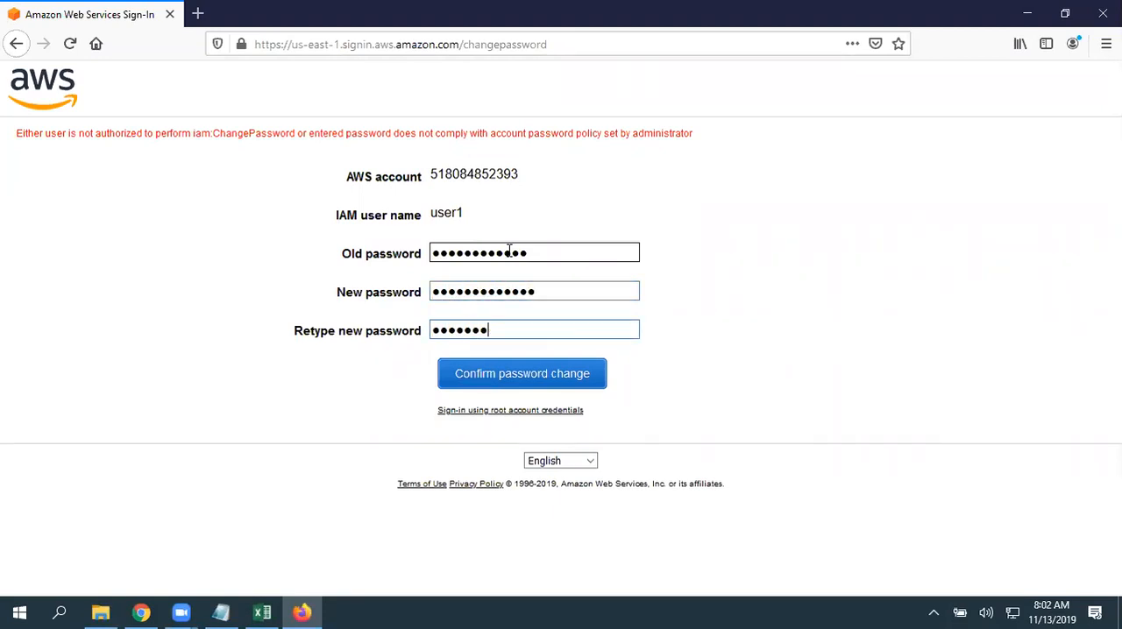
text(••)
key(Return)
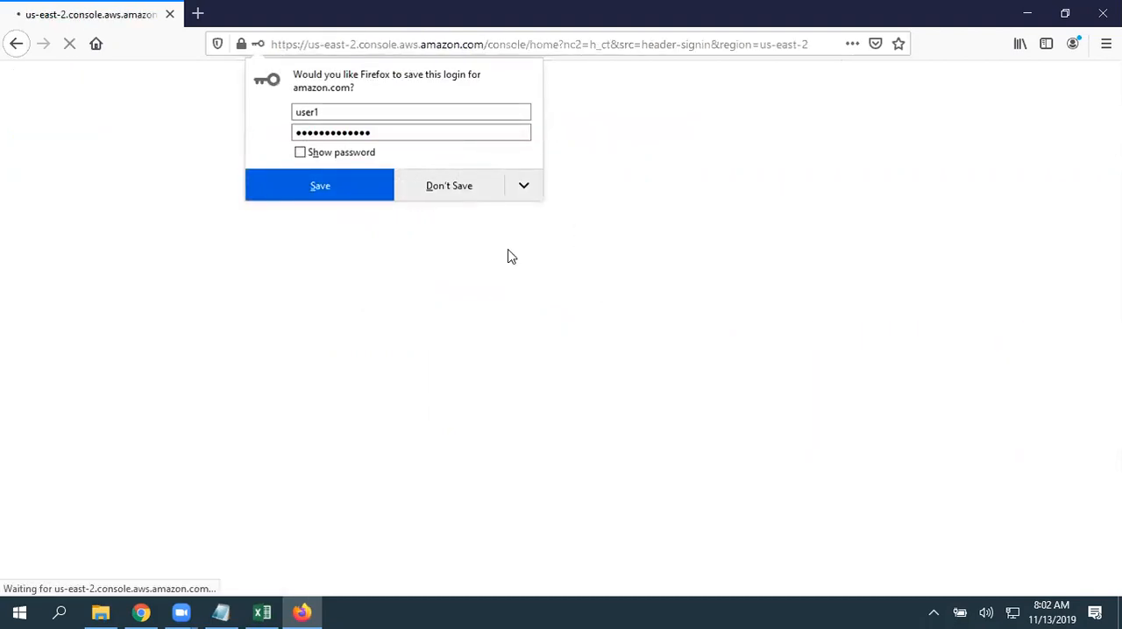
click(451, 196)
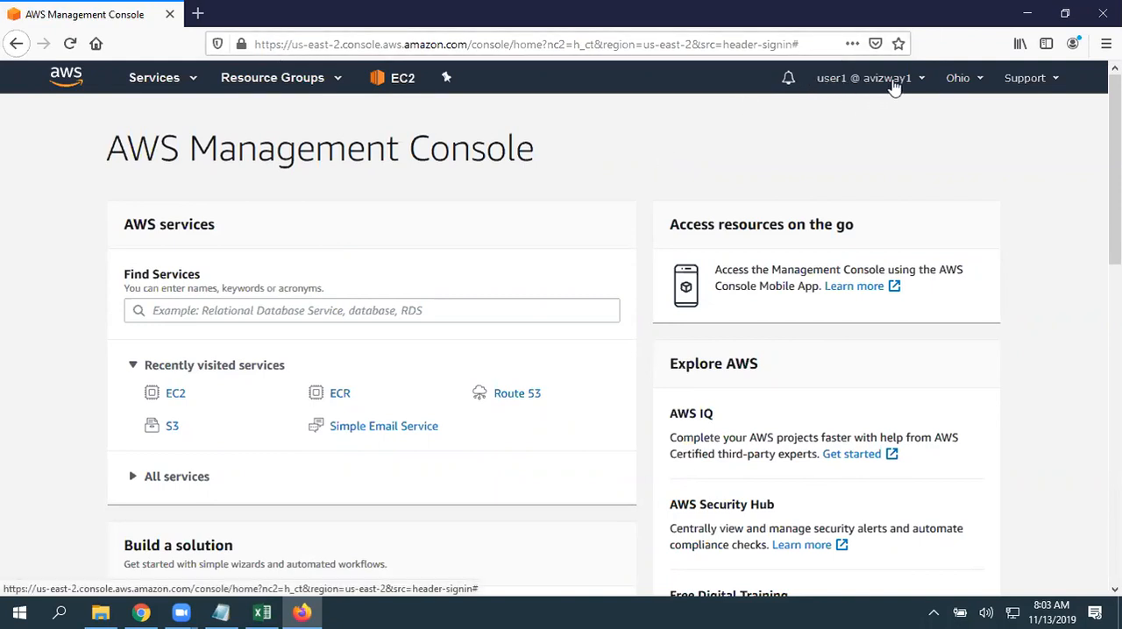
- Set the console region to Asia Pacific (Mumbai) and open user1's My Security Credentials page
click(957, 78)
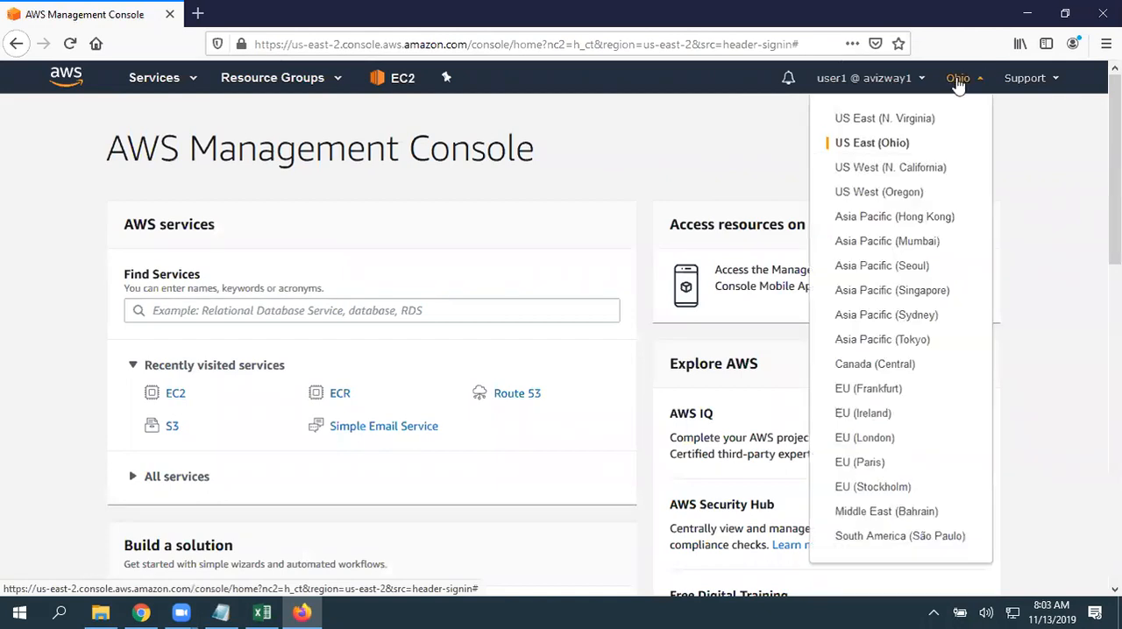
click(902, 248)
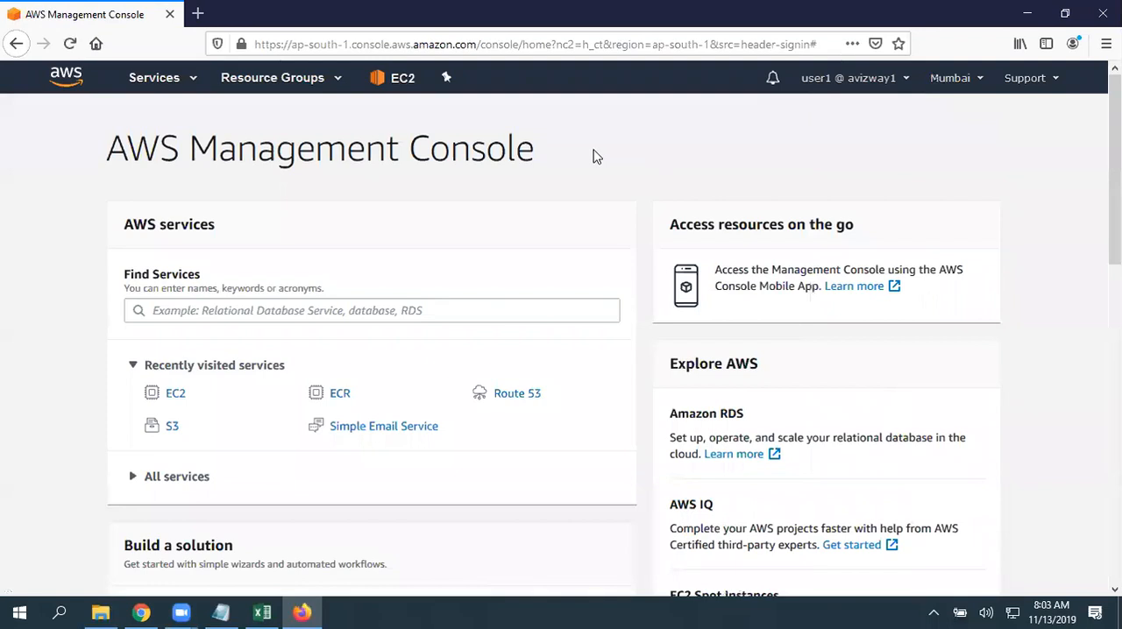
click(804, 82)
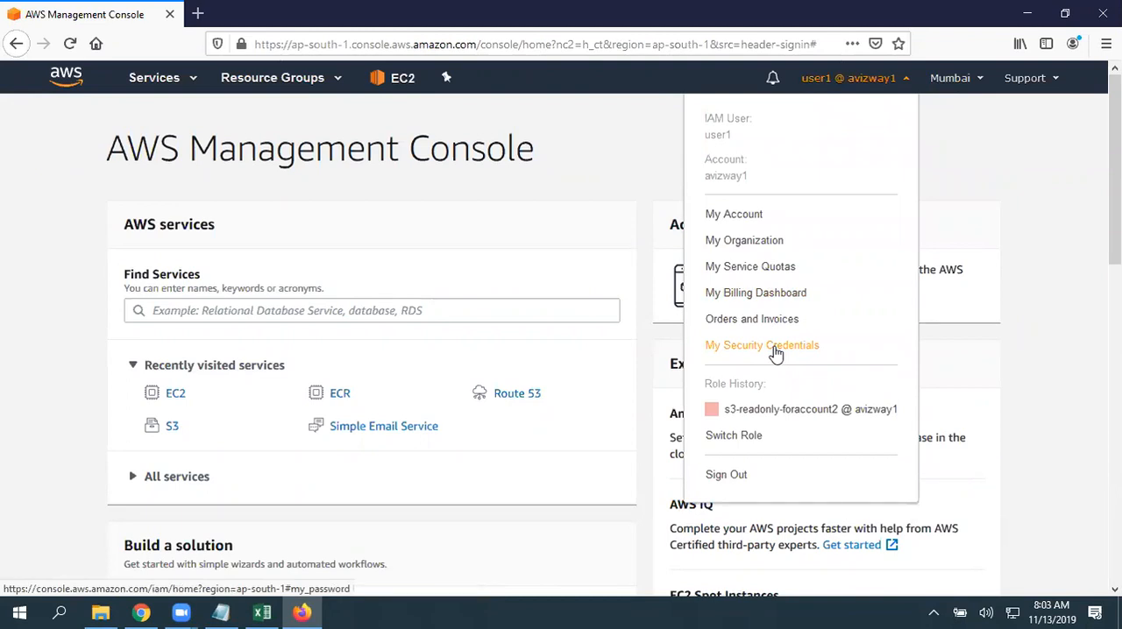
click(775, 352)
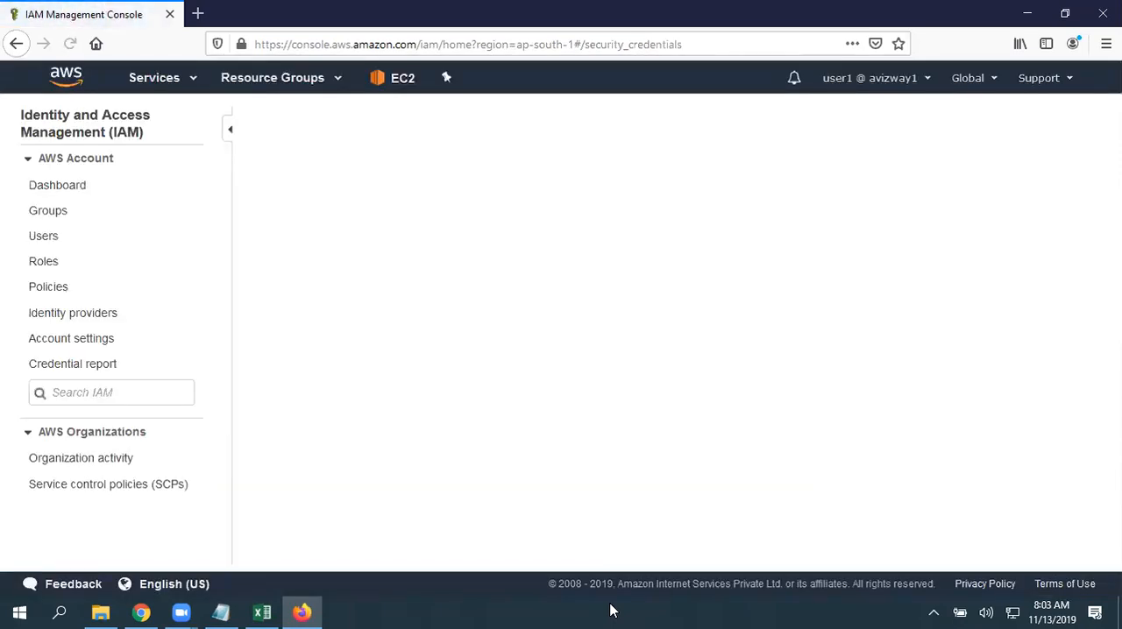
- Try to assign a virtual MFA device to user1 from the multi-factor authentication section and cancel the setup
scroll(707, 441, down, 5)
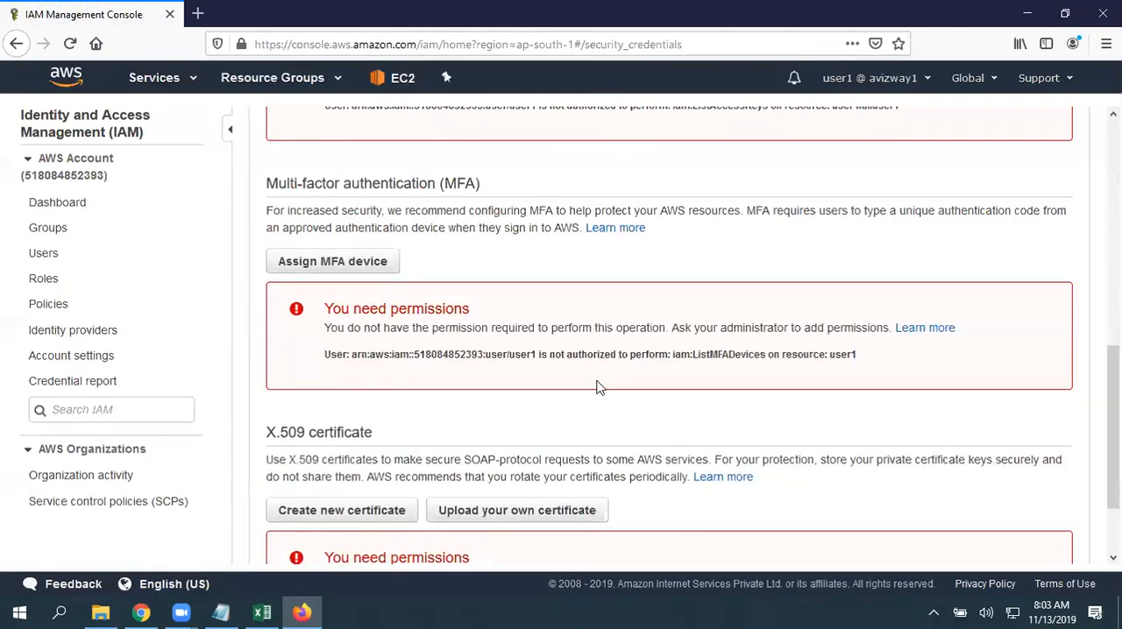
scroll(425, 316, up, 1)
scroll(425, 315, up, 1)
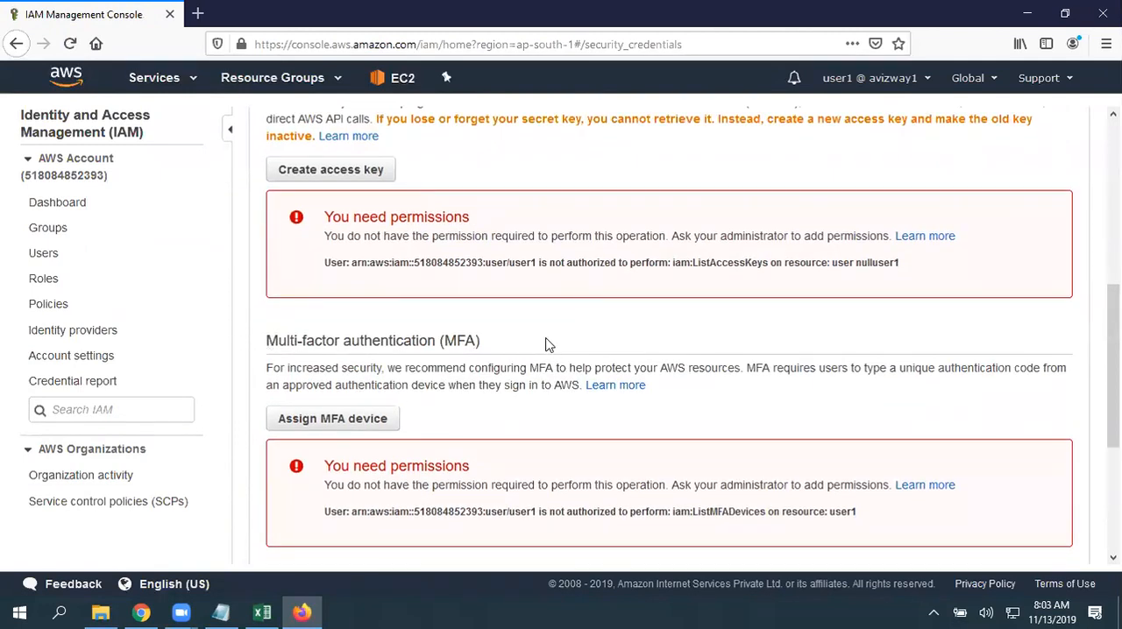
drag(500, 345, 472, 343)
click(355, 427)
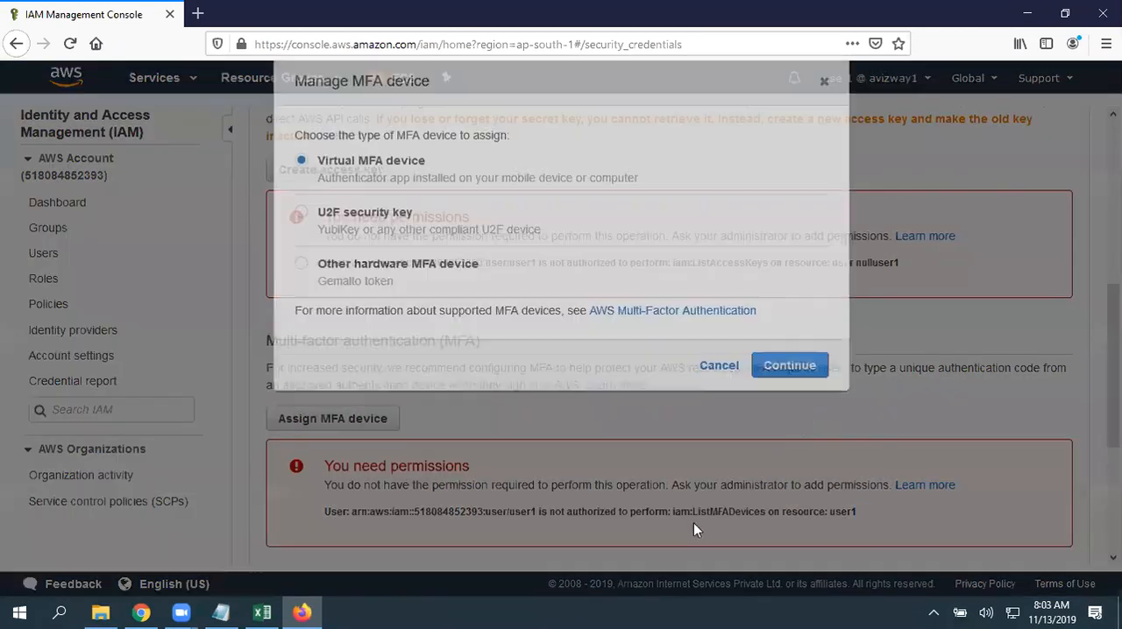
click(789, 418)
drag(406, 209, 676, 228)
click(481, 350)
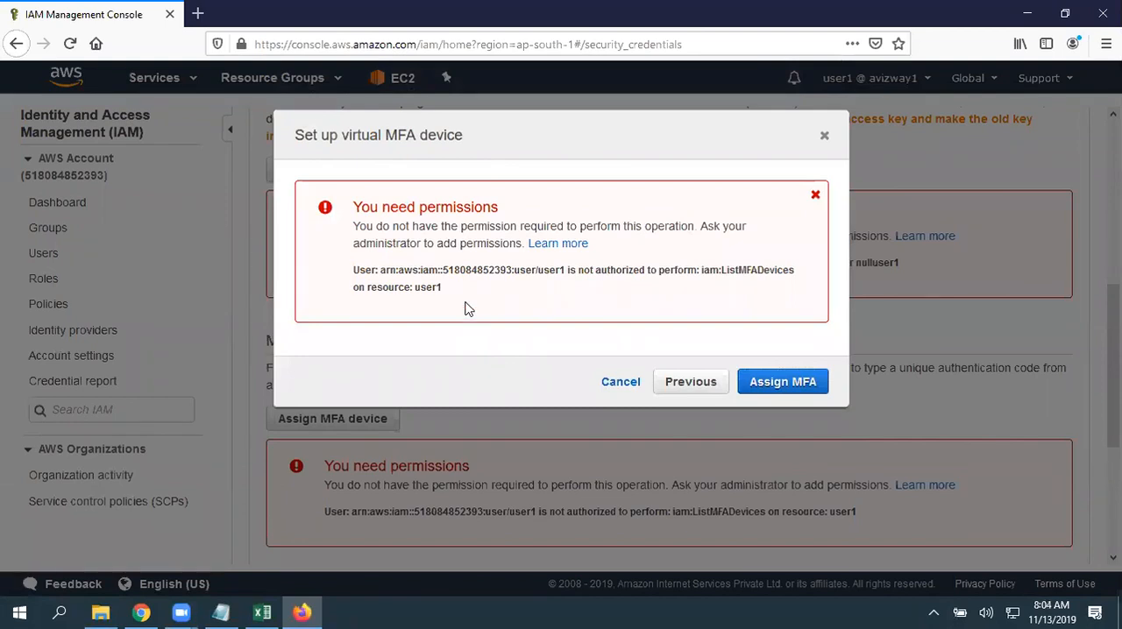
drag(448, 289, 354, 207)
click(458, 300)
click(636, 385)
drag(262, 338, 618, 330)
click(618, 330)
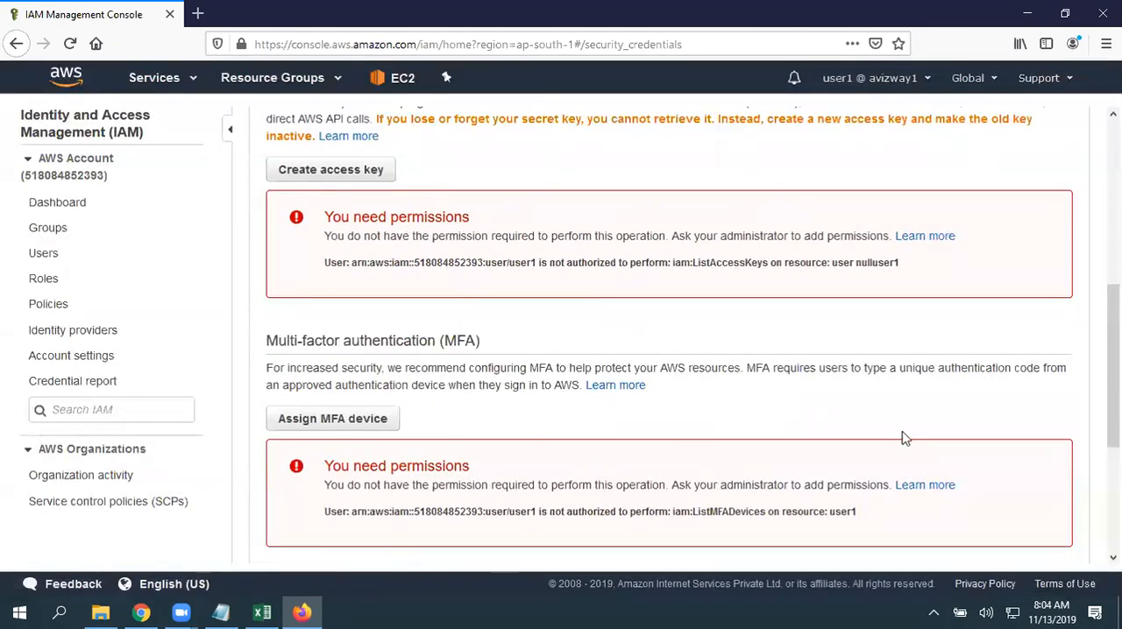
- Review the console password section, read the policy requirements in the Change password dialog, and cancel it
scroll(903, 435, up, 3)
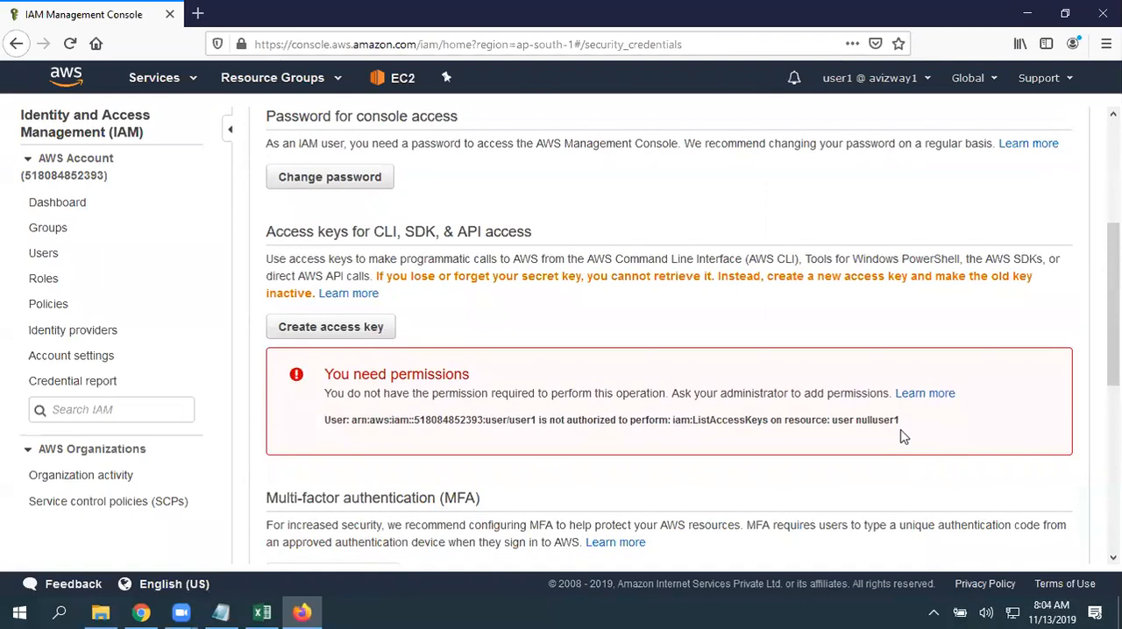
scroll(801, 453, up, 3)
drag(267, 379, 494, 401)
click(506, 436)
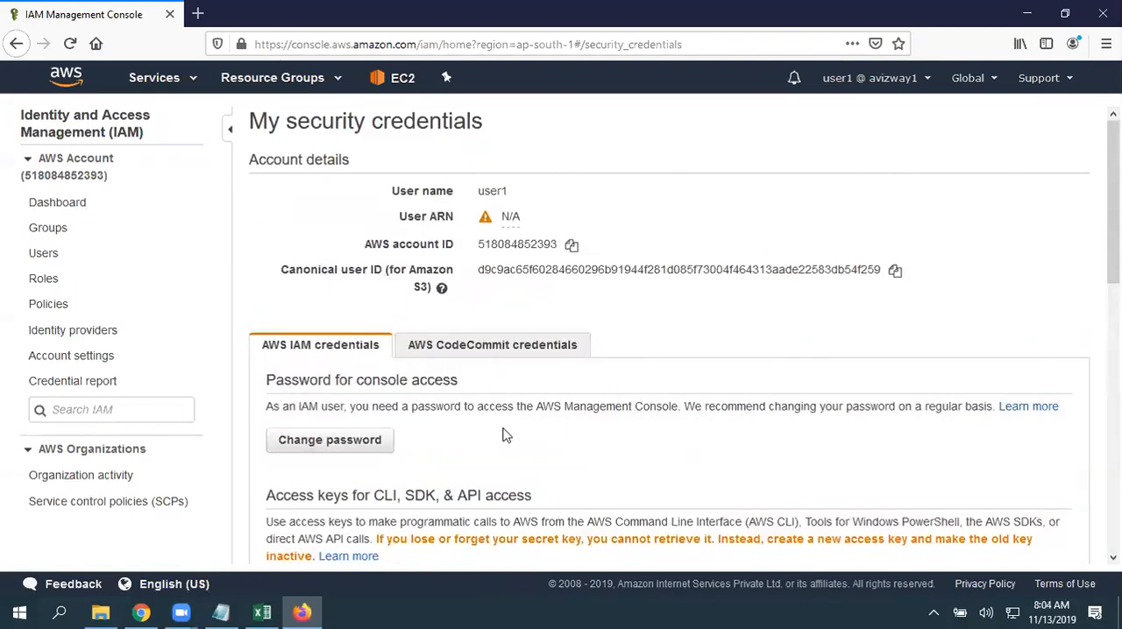
click(306, 448)
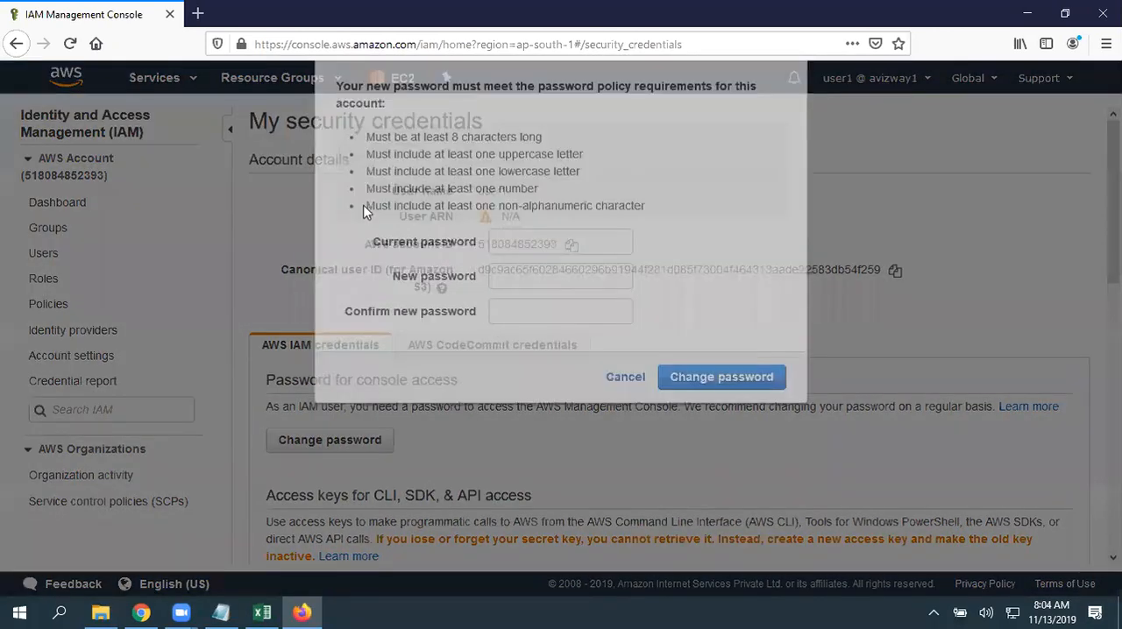
drag(367, 199, 661, 277)
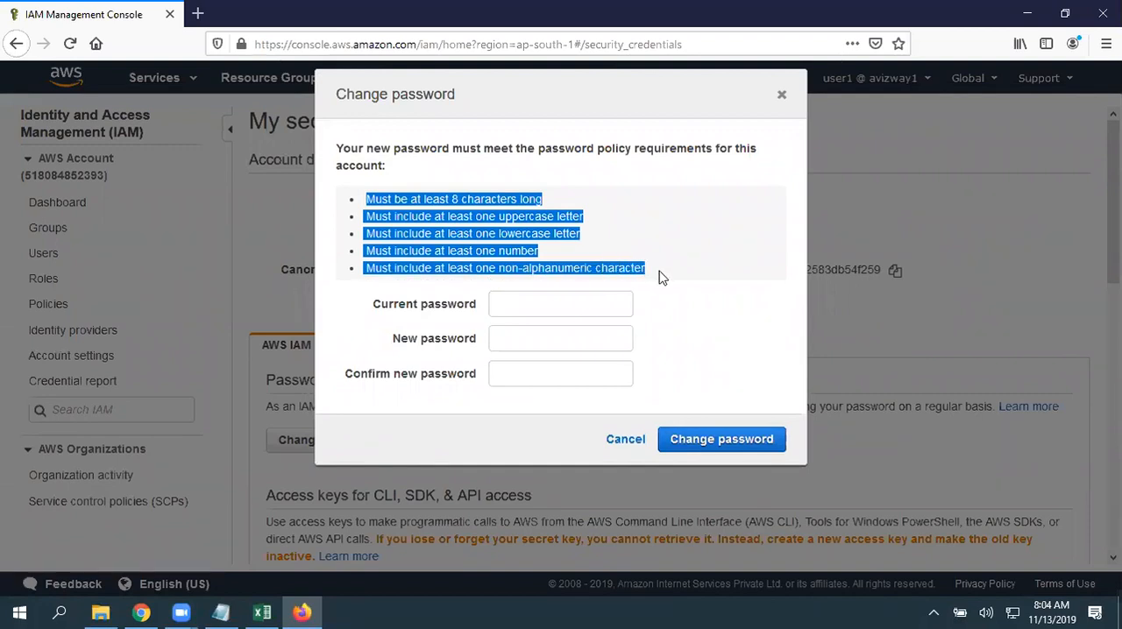
click(740, 273)
click(524, 298)
click(519, 338)
click(508, 375)
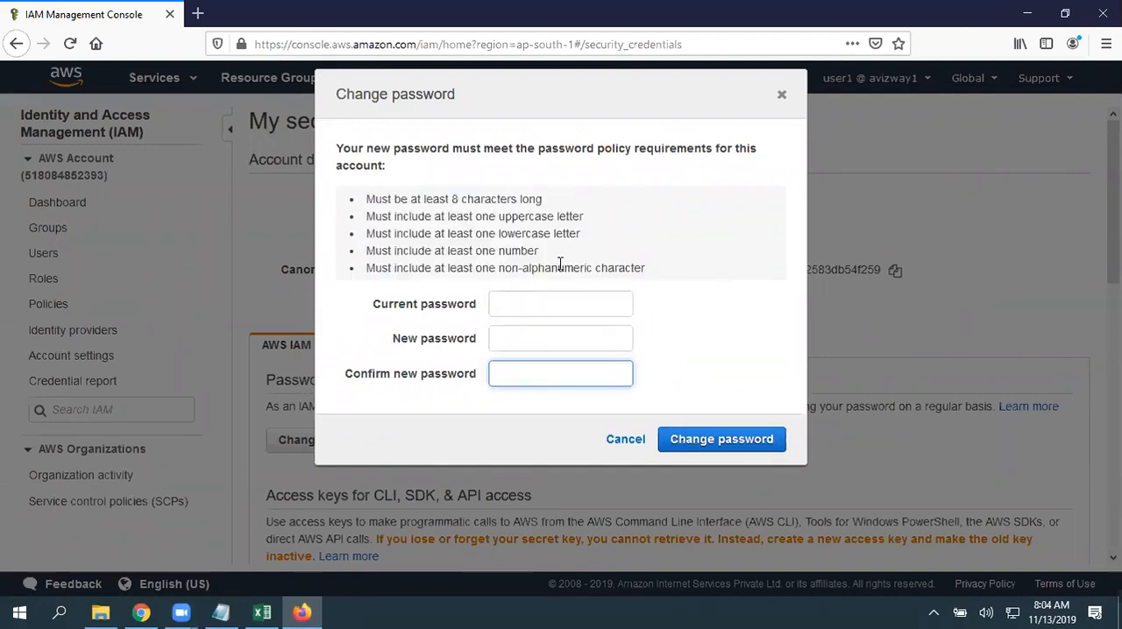
click(622, 442)
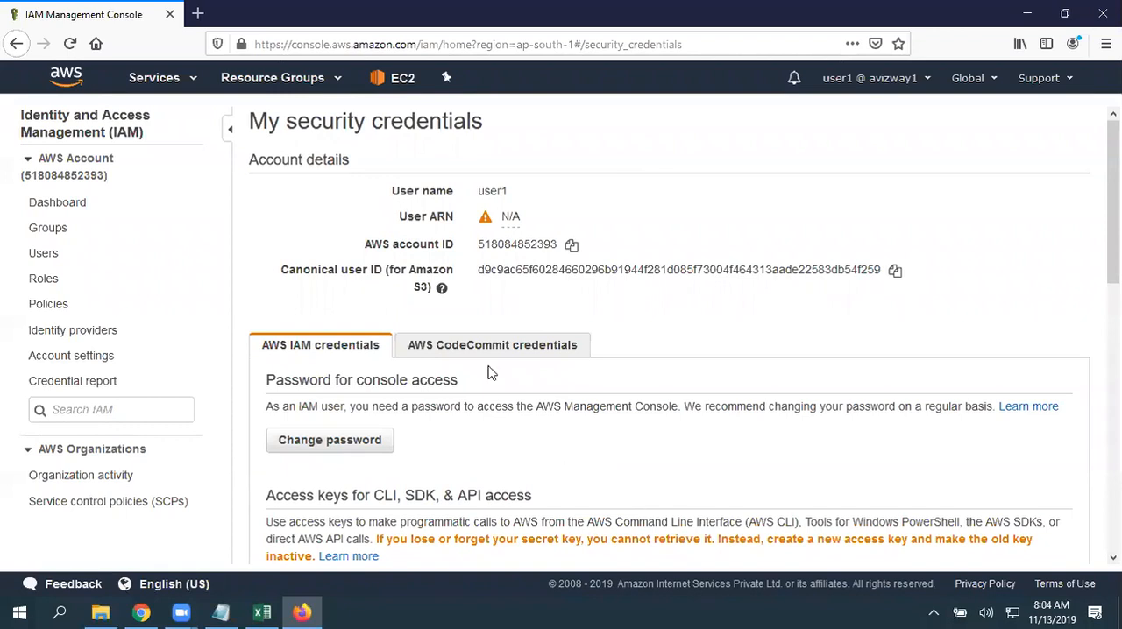
- View the IAM dashboard, and add S3 next to EC2 among the console's one-click navigation shortcuts
click(61, 205)
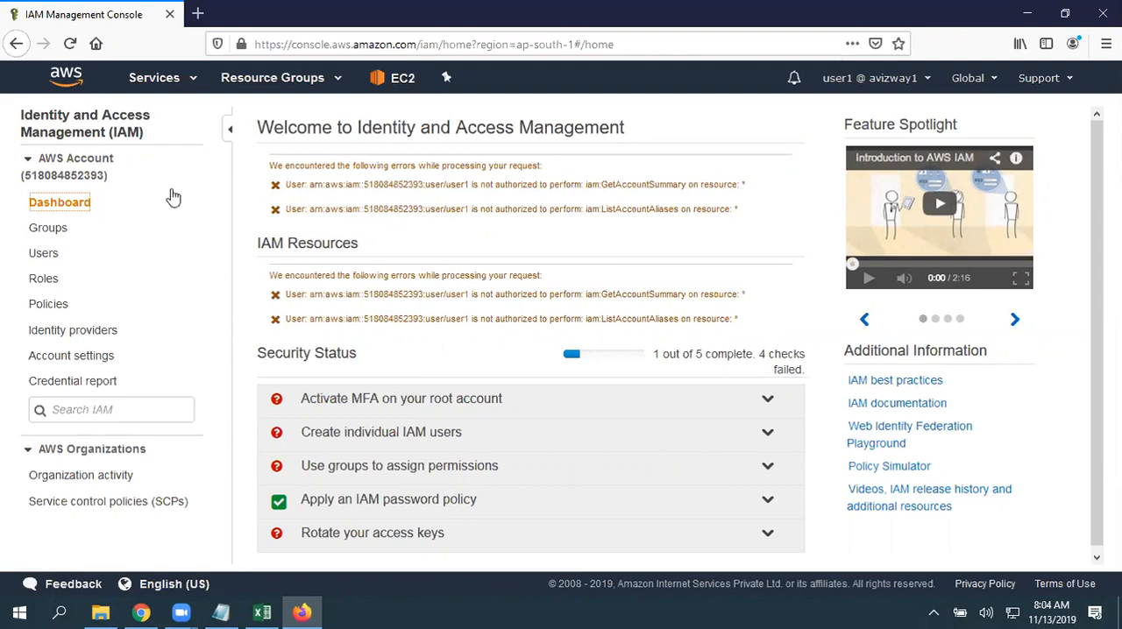
click(445, 79)
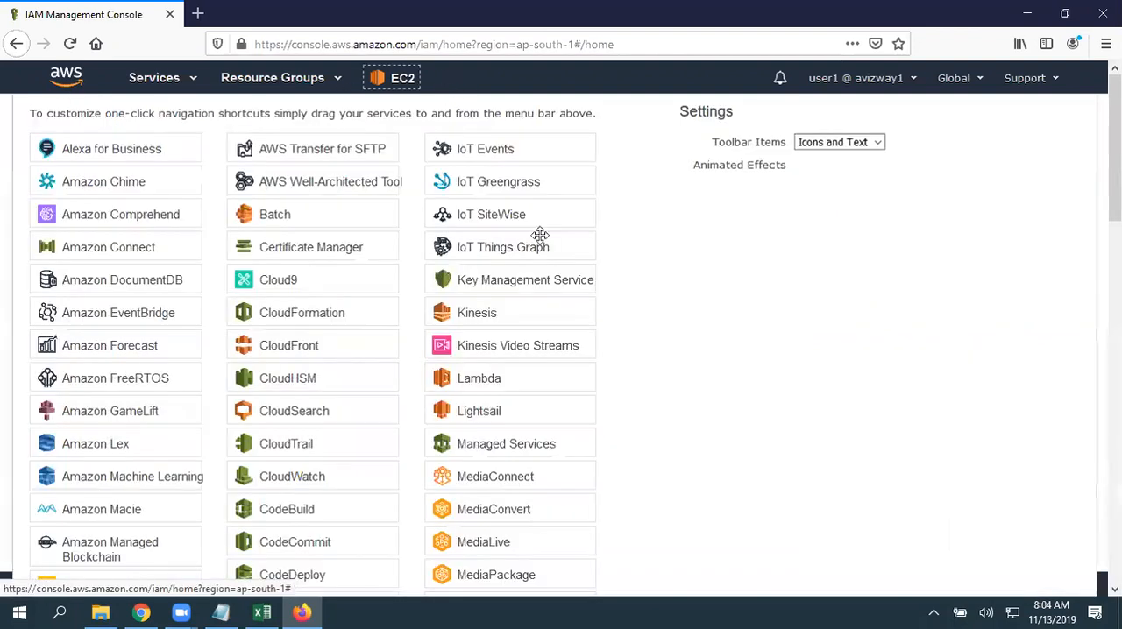
scroll(666, 301, down, 3)
scroll(711, 281, down, 8)
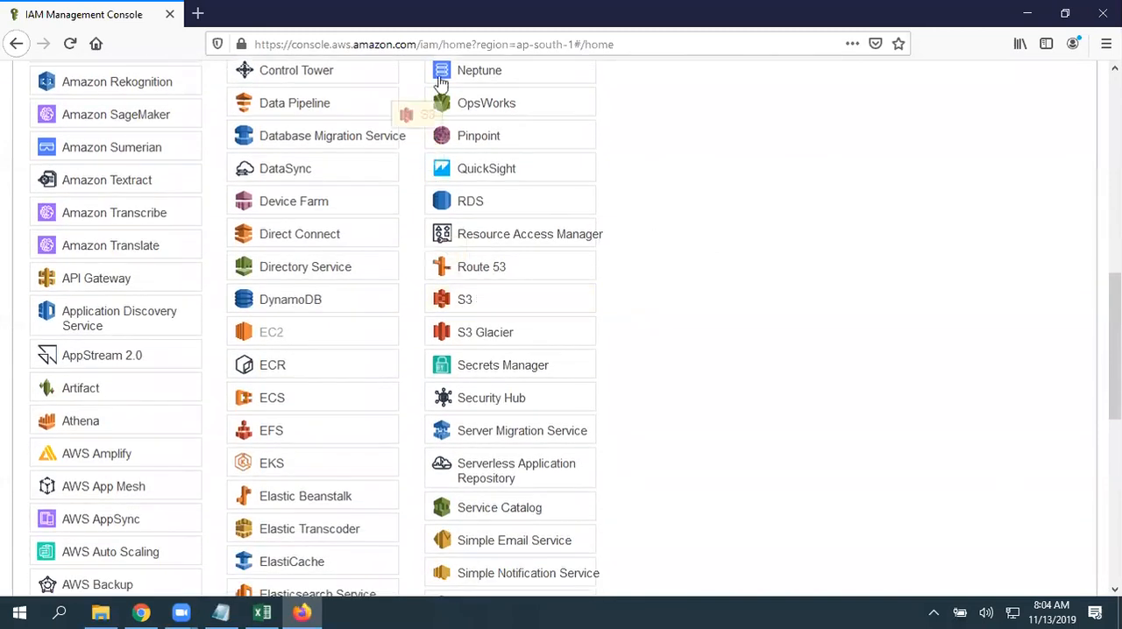
scroll(481, 72, up, 8)
scroll(481, 72, up, 5)
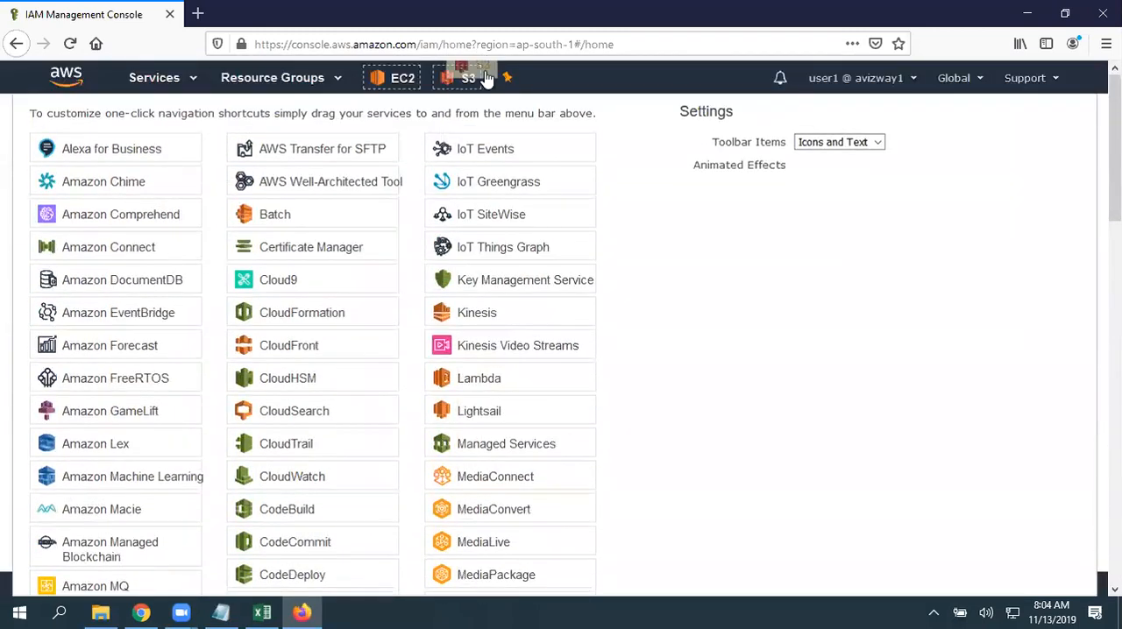
click(510, 81)
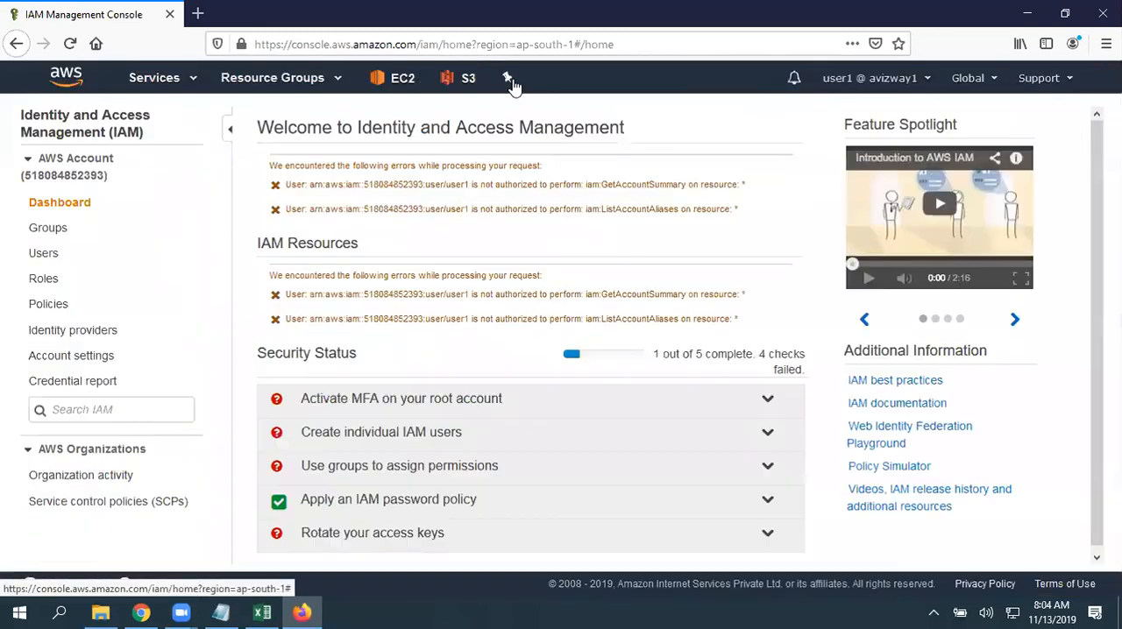
- Open the S3 console through its new shortcut and look through the list of buckets
click(455, 83)
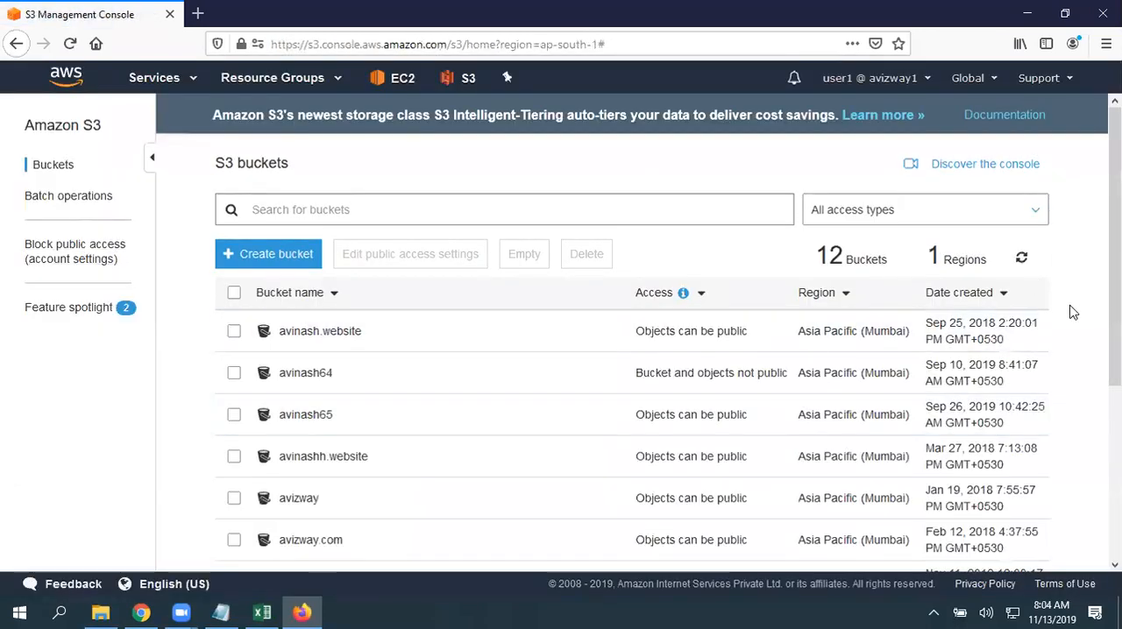
scroll(1076, 314, down, 3)
scroll(1076, 314, down, 3)
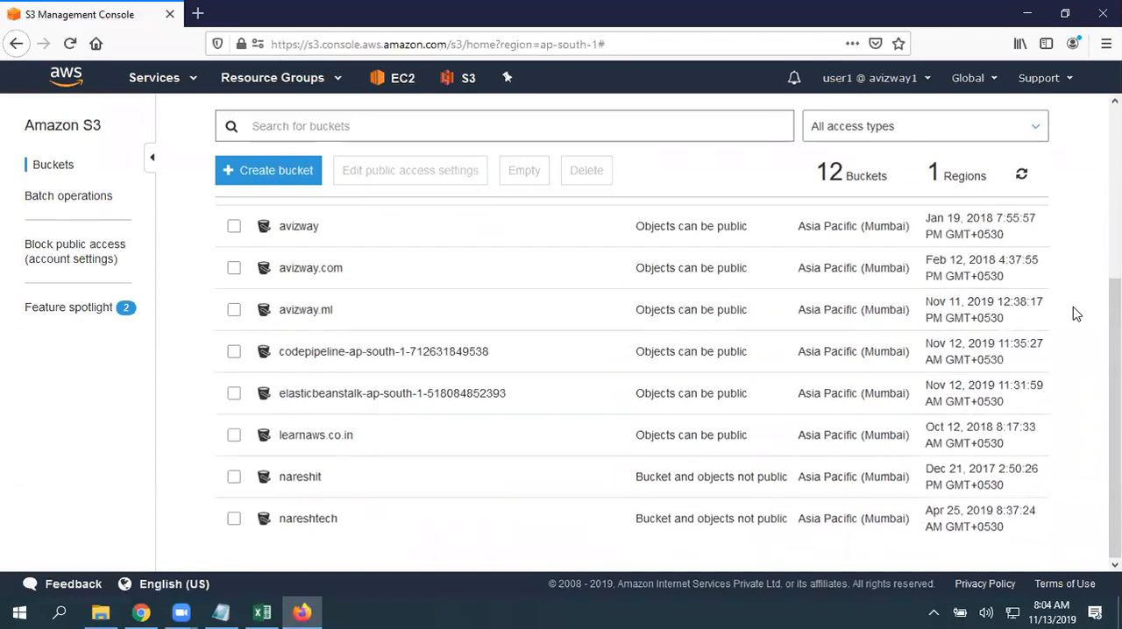
- Delete the codepipeline-ap-south-1 bucket, copying its full name from the deletion notice into the confirmation
click(234, 352)
click(585, 172)
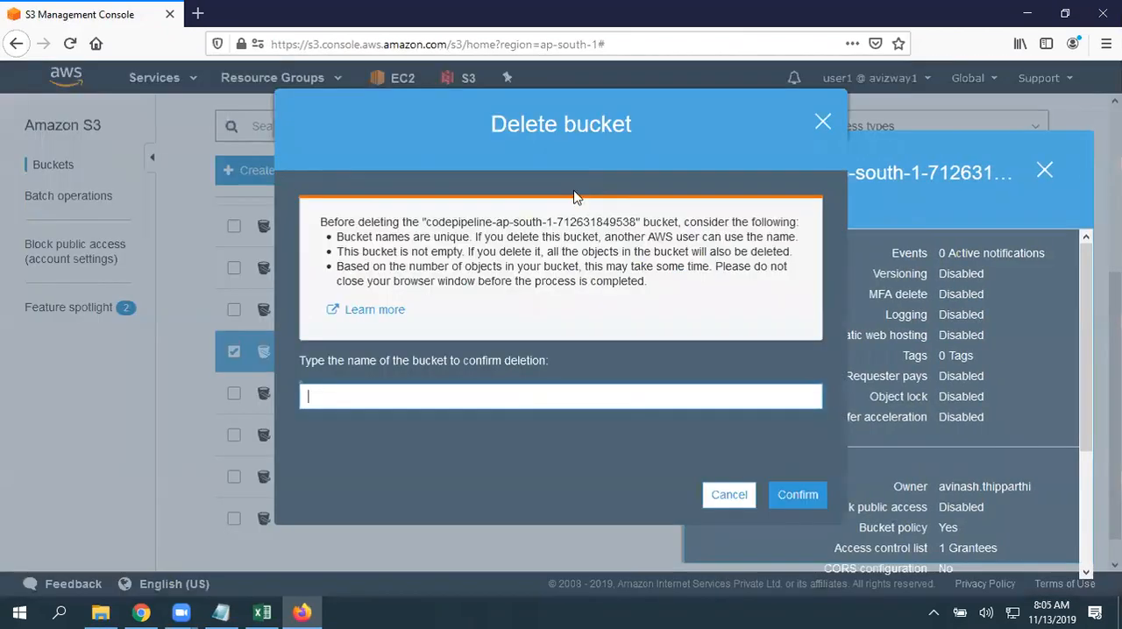
double_click(440, 221)
key(shift+Right)
key(shift+Right)
key(shift+Right)
key(shift+Right)
key(shift+Right)
key(shift+Right)
key(shift+Right)
key(shift+Right)
key(shift+Right)
key(shift+Right)
key(shift+Right)
key(shift+Right)
key(shift+Right)
key(shift+Right)
key(shift+Right)
key(shift+Right)
key(shift+Right)
key(shift+Right)
key(shift+Right)
key(shift+Right)
key(ctrl+c)
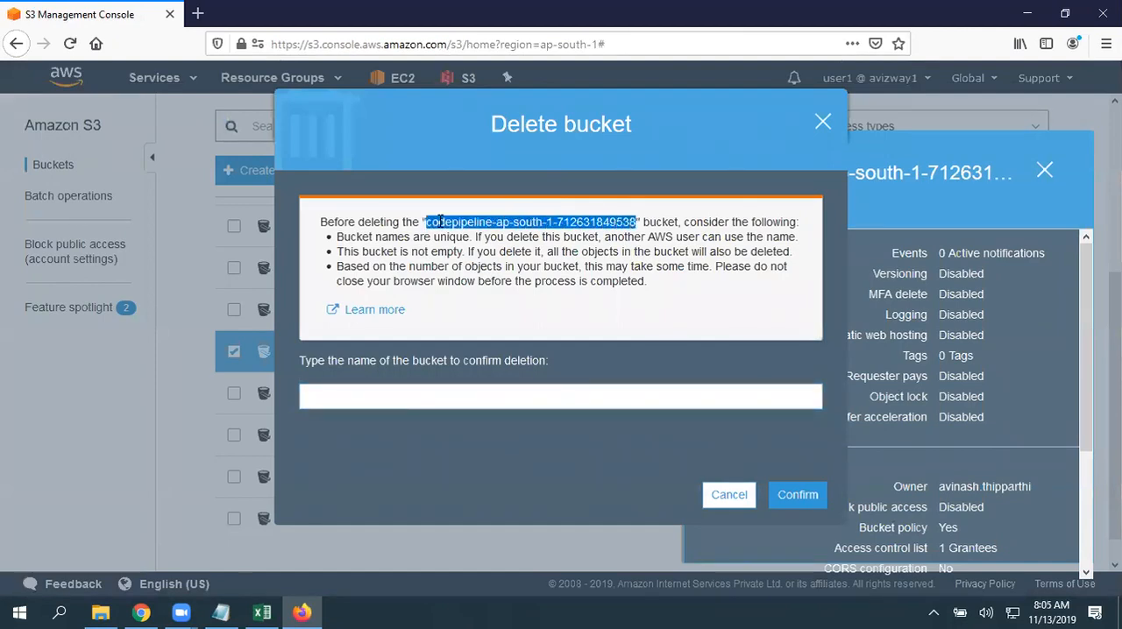
click(351, 398)
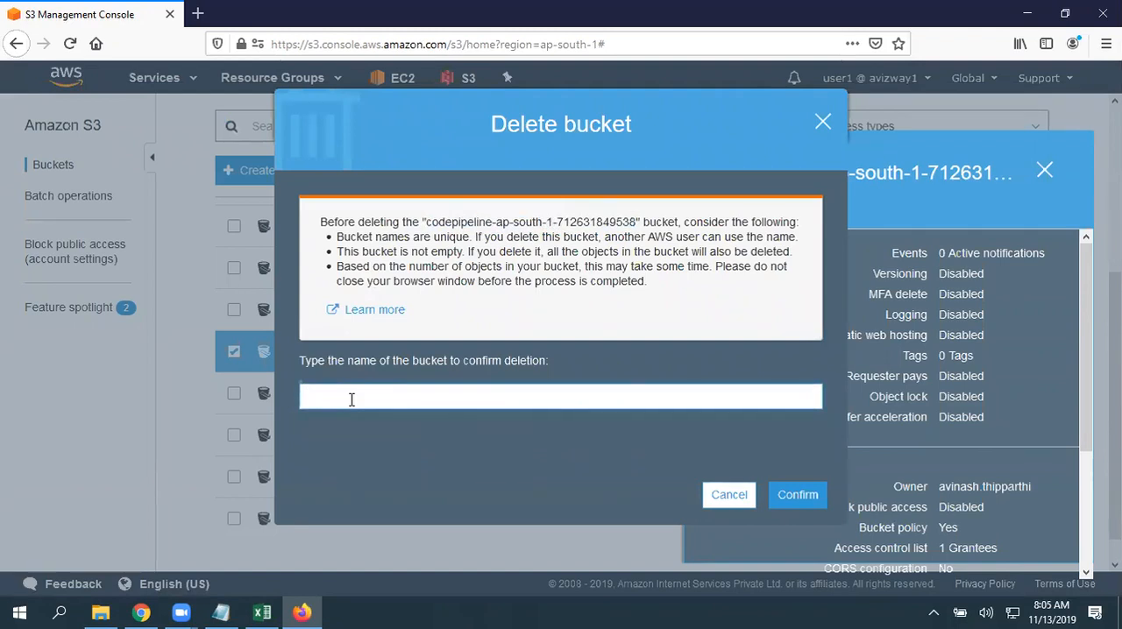
key(ctrl+v)
click(798, 495)
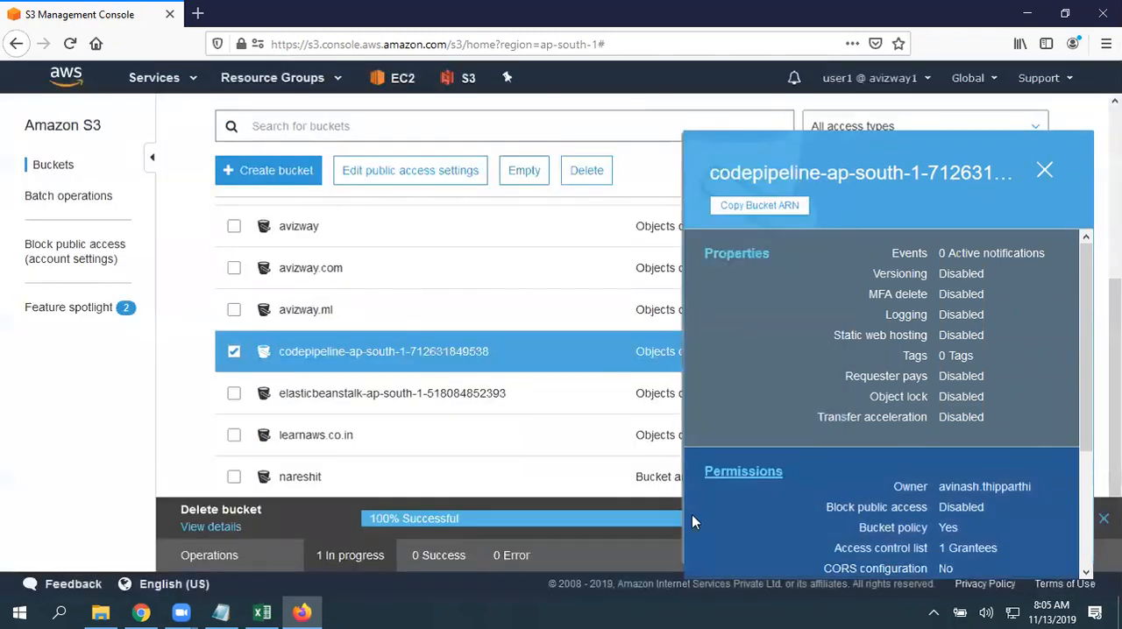
click(454, 568)
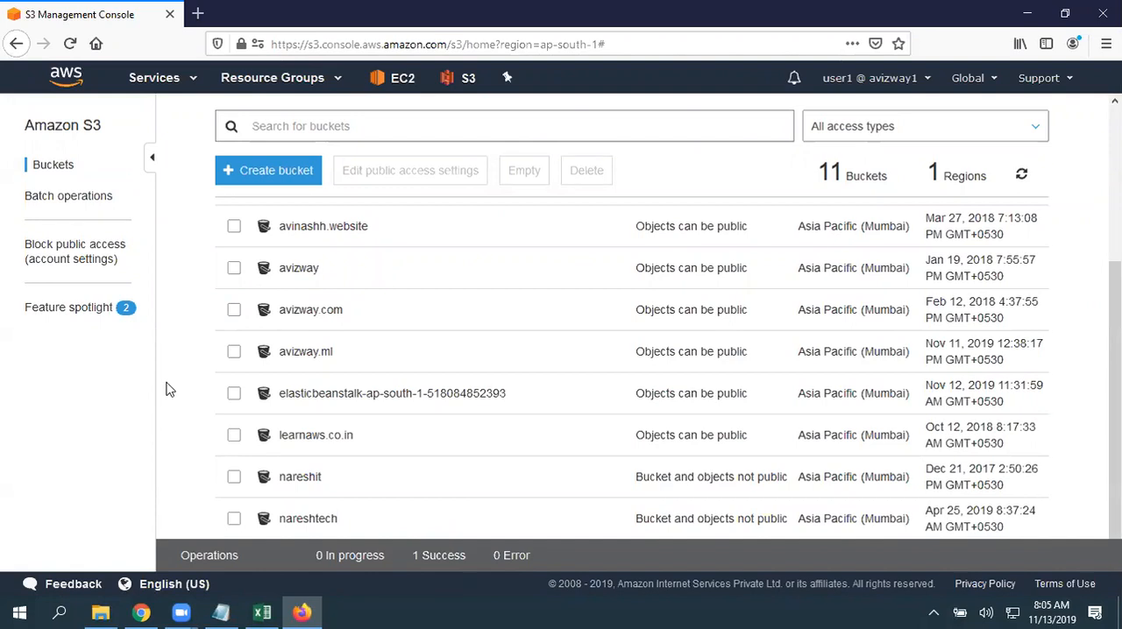
- Switch to the aws11112019 notes in Notepad, add the line "user 1 : S3FullAccess :" below the ReadOnlyAccess entry, and save
click(220, 611)
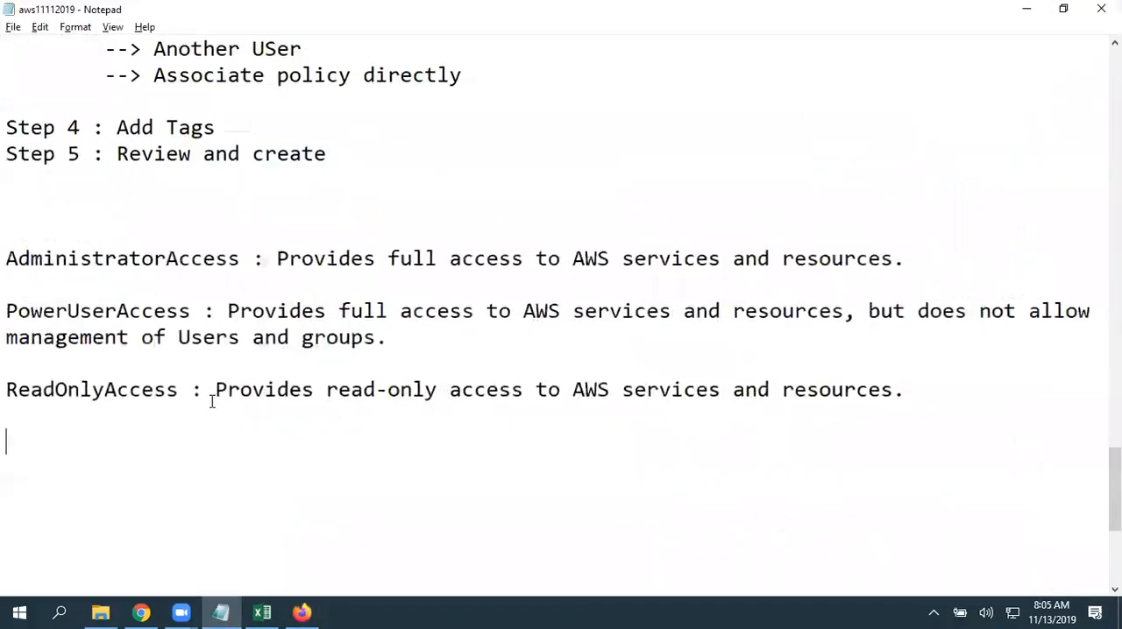
scroll(211, 402, down, 2)
key(Return)
key(Return)
text(user)
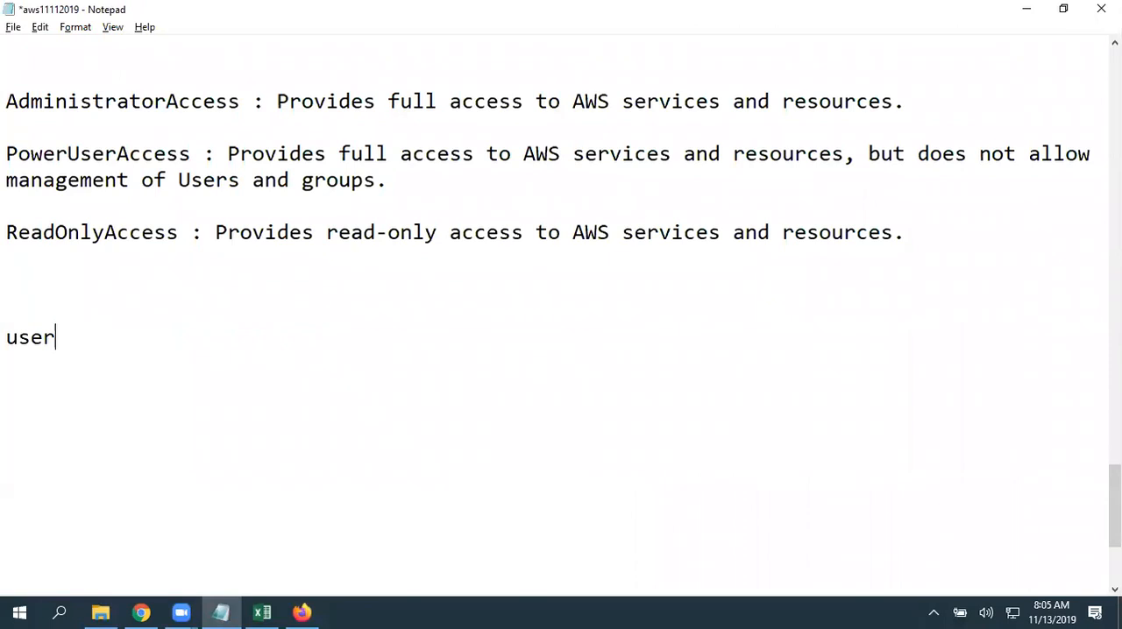
text( 1 :)
key(ctrl+s)
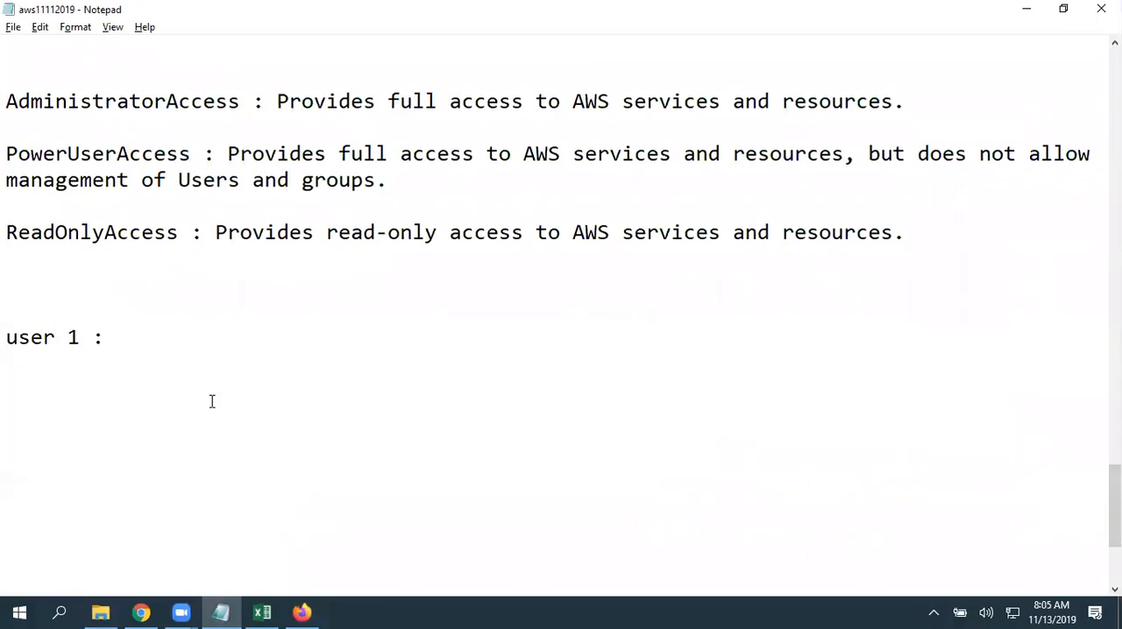
text(S3FullAccess :)
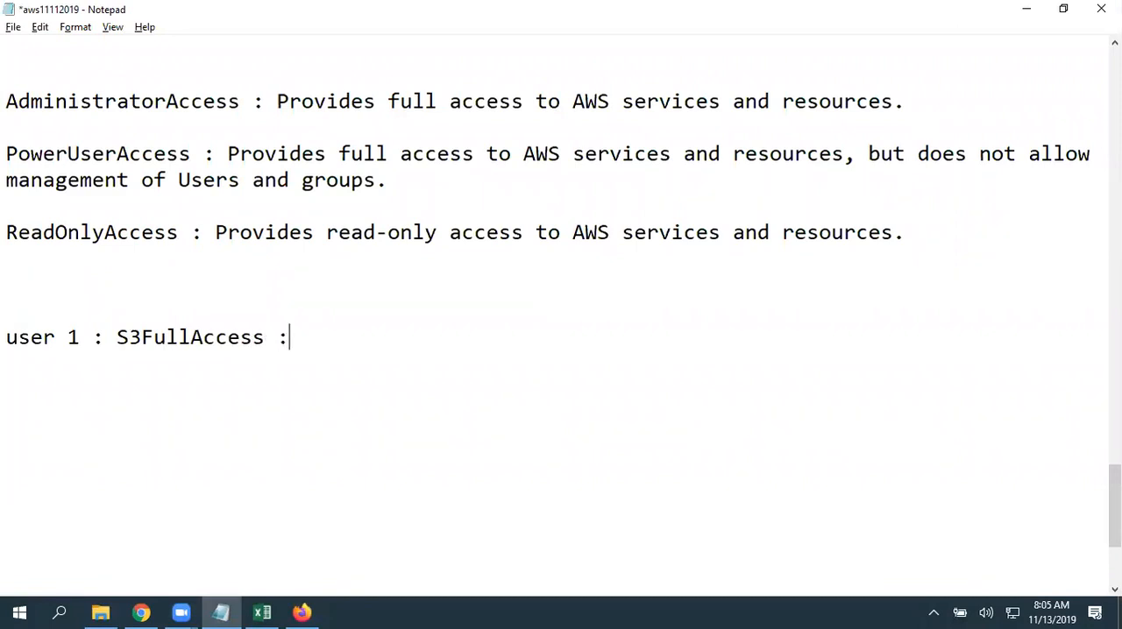
key(ctrl+s)
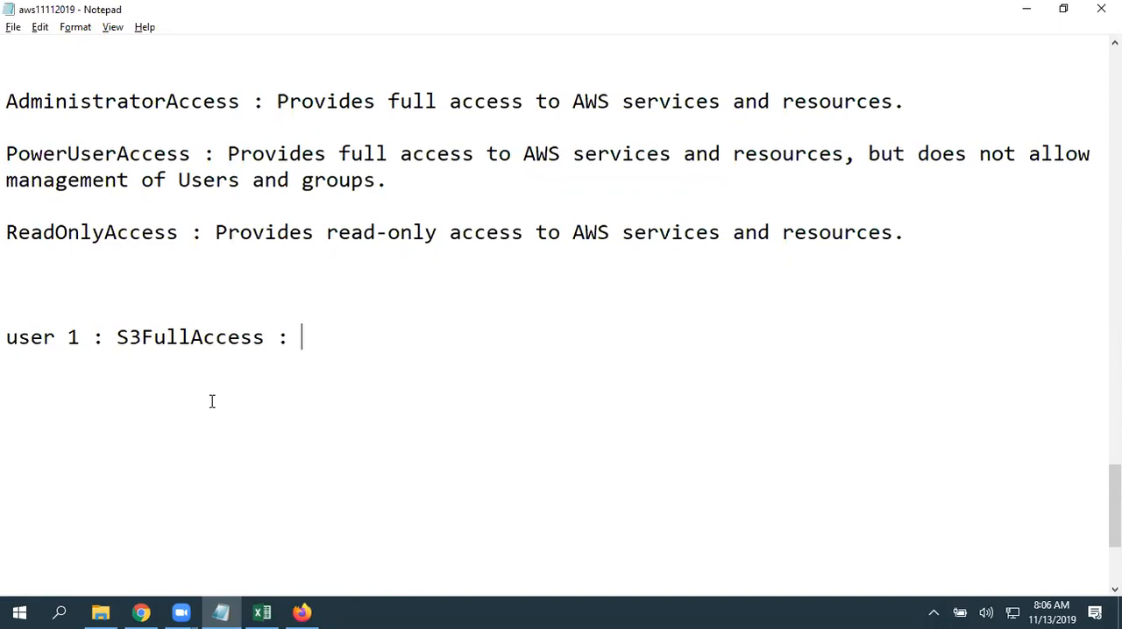
- Append "Implicit Allow :" to the user 1 S3FullAccess line in the notes and save the file
text(Implic)
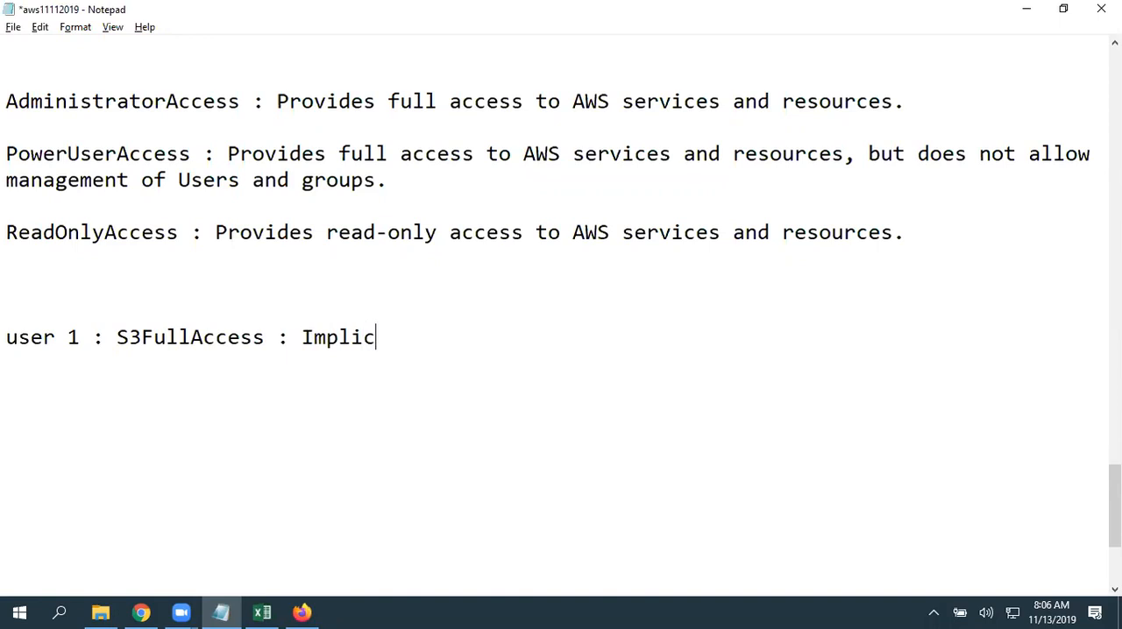
text(it Allow :)
key(ctrl+s)
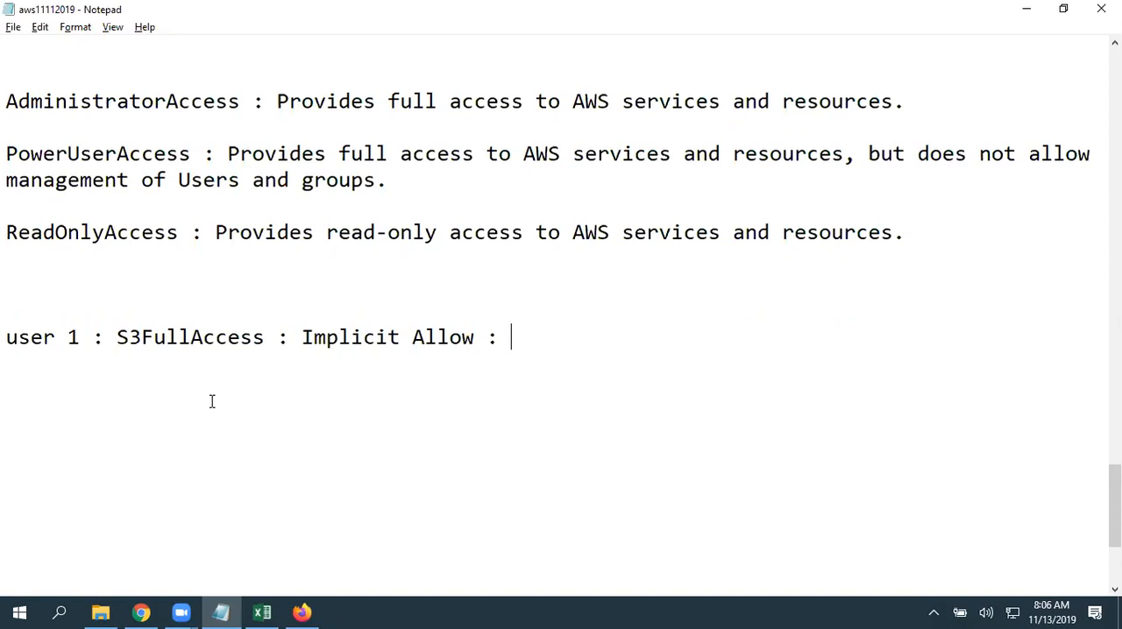
- Open Paint and enlarge the blank canvas to about 1233 × 547 px
key(super+r)
text(mspaint)
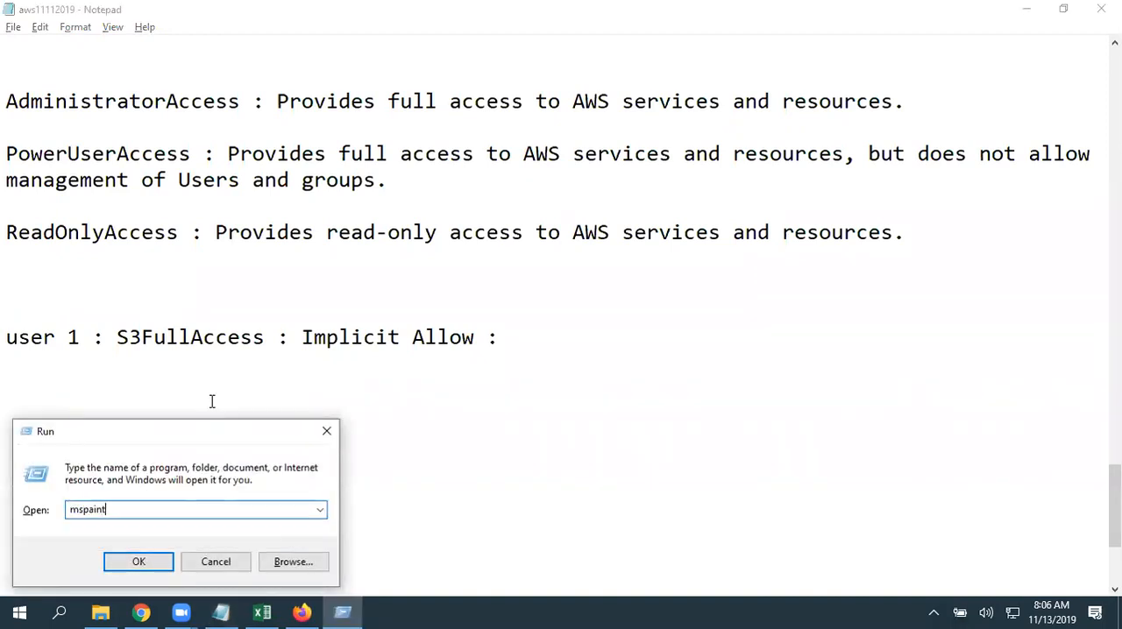
key(Return)
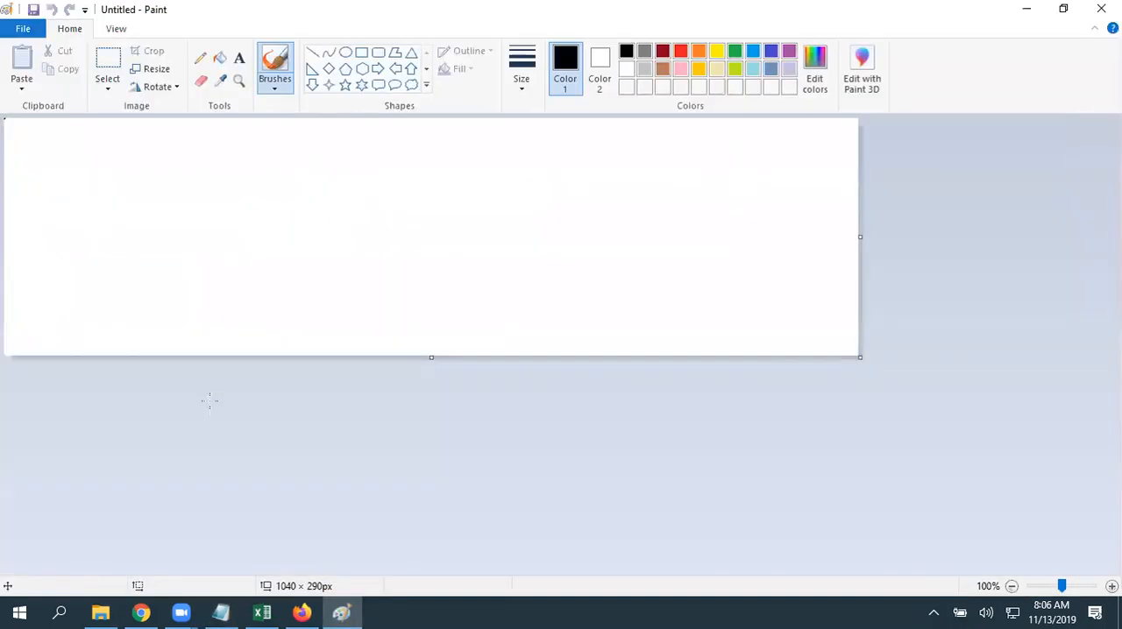
drag(432, 356, 445, 568)
drag(859, 341, 1017, 341)
- With a thicker black pencil, draw three boxes side by side along the canvas's upper part, lettered A, B and C
click(200, 57)
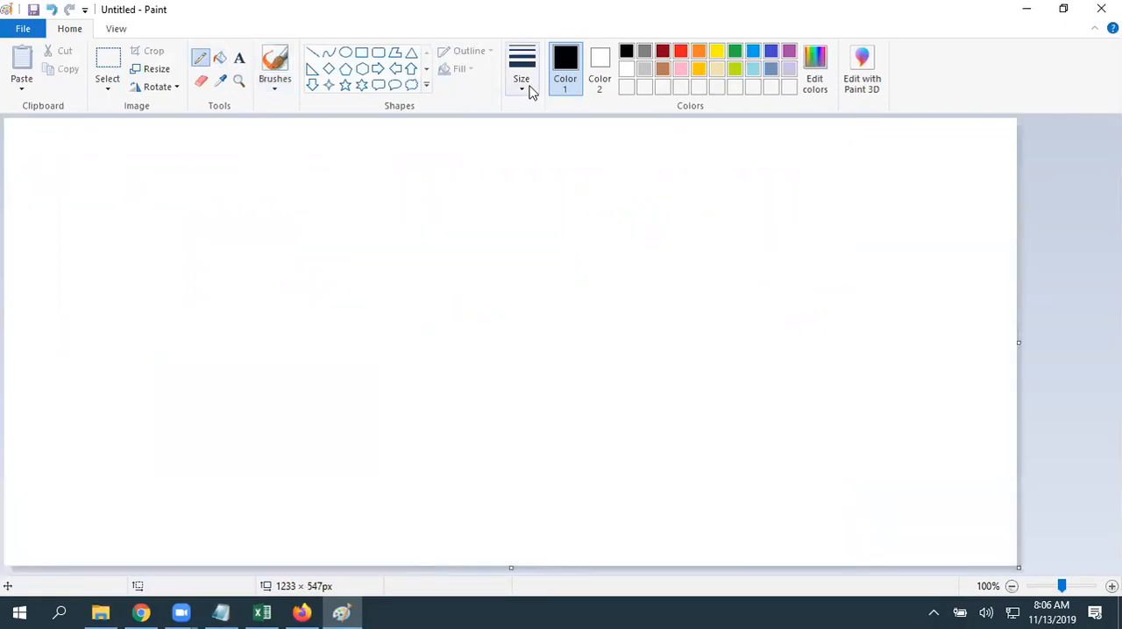
click(526, 88)
click(496, 183)
drag(258, 163, 279, 271)
mouse_move(258, 162)
mouse_down()
mouse_move(298, 161)
mouse_move(328, 263)
mouse_move(306, 270)
mouse_up()
drag(344, 229, 414, 203)
mouse_move(576, 179)
mouse_down()
mouse_move(579, 225)
mouse_move(764, 232)
mouse_up()
drag(608, 260, 771, 253)
drag(633, 188, 642, 219)
drag(838, 192, 842, 252)
mouse_move(833, 182)
mouse_down()
mouse_move(973, 173)
mouse_move(857, 262)
mouse_up()
drag(898, 195, 909, 220)
- Draw a stick figure near the canvas's lower-left corner and enclose it in a circle
mouse_move(78, 433)
mouse_down()
mouse_move(50, 449)
mouse_move(78, 537)
mouse_up()
drag(43, 521, 106, 514)
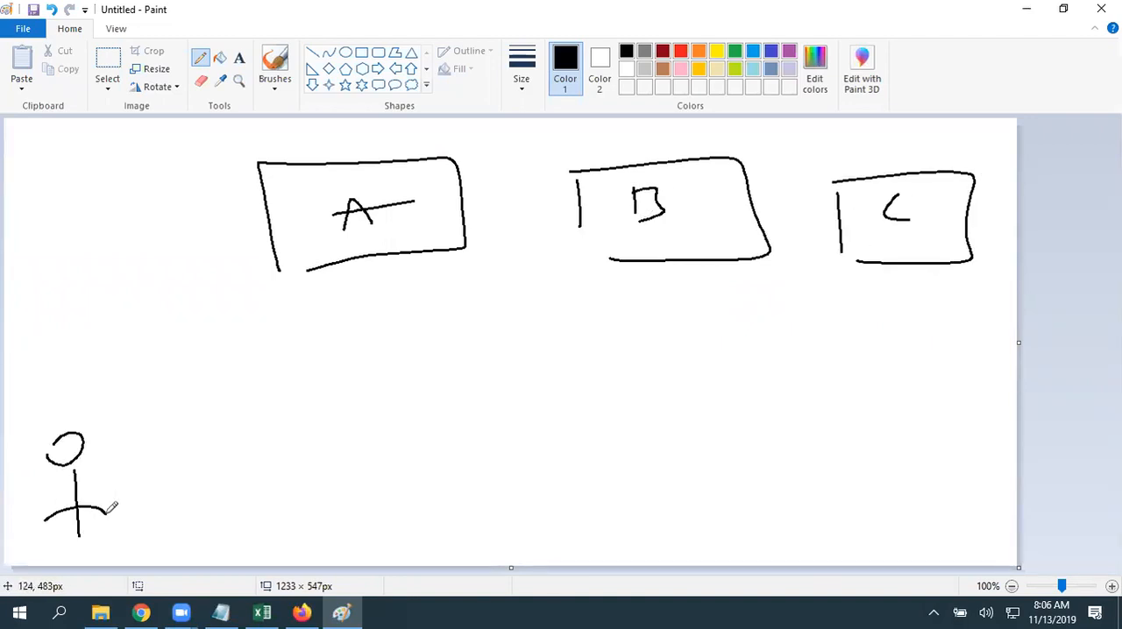
mouse_move(77, 399)
mouse_down()
mouse_move(21, 500)
mouse_move(127, 398)
mouse_move(48, 400)
mouse_up()
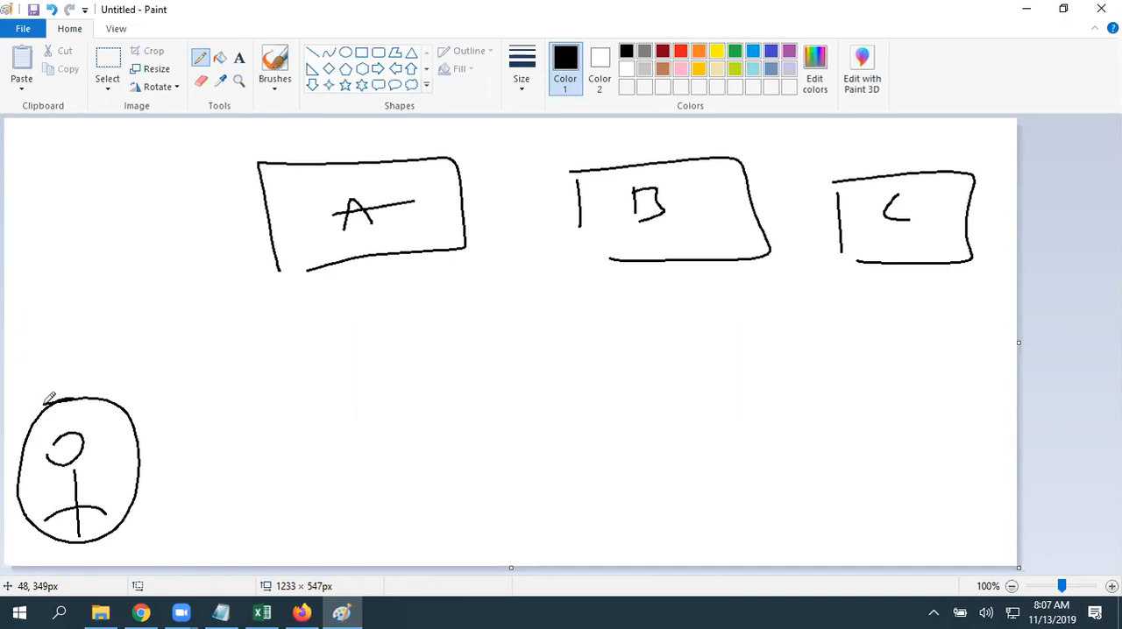
- Add the text label "Allow only on A" just above the circled stick figure
click(238, 58)
click(26, 354)
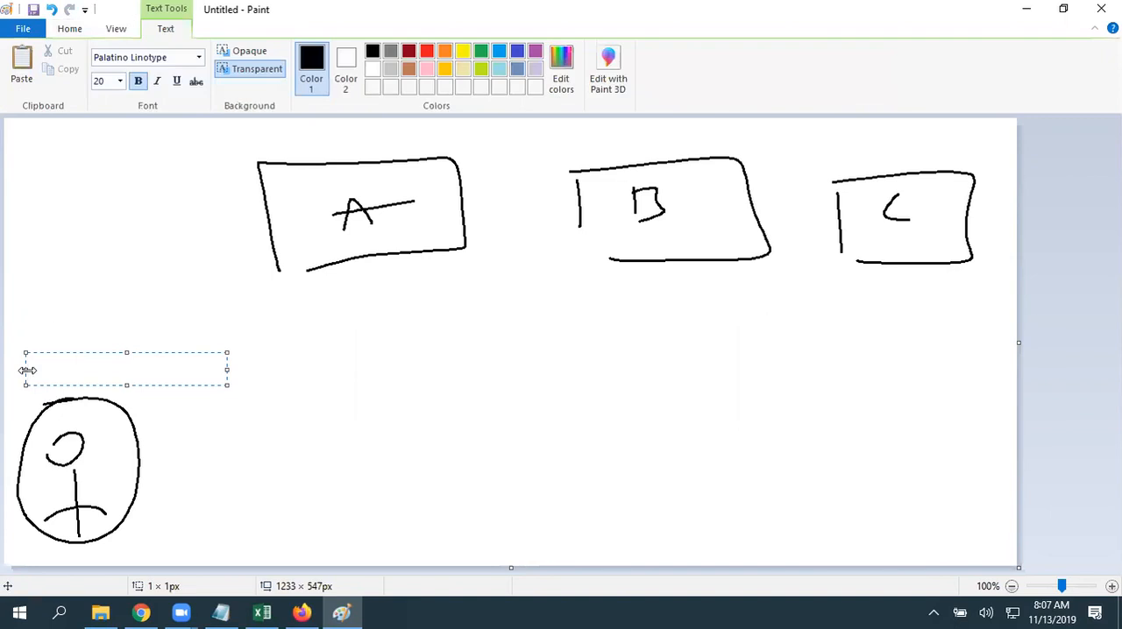
text(Allow)
text( only on)
text( S3)
key(BackSpace)
key(BackSpace)
text(A)
click(306, 349)
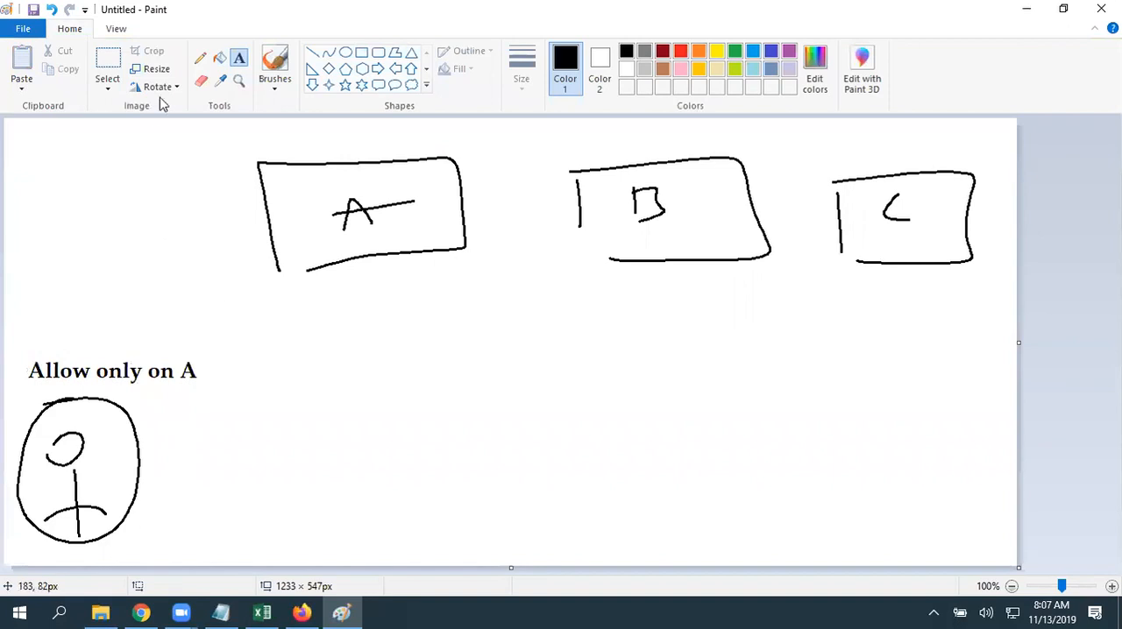
- Draw a pencil arrow from the figure to box A and a crossed-out line from the figure towards box B
click(200, 57)
mouse_move(123, 458)
mouse_down()
mouse_move(290, 238)
mouse_move(310, 255)
mouse_up()
mouse_move(150, 505)
mouse_down()
mouse_move(500, 426)
mouse_move(598, 305)
mouse_up()
drag(438, 372, 589, 429)
drag(532, 356, 512, 457)
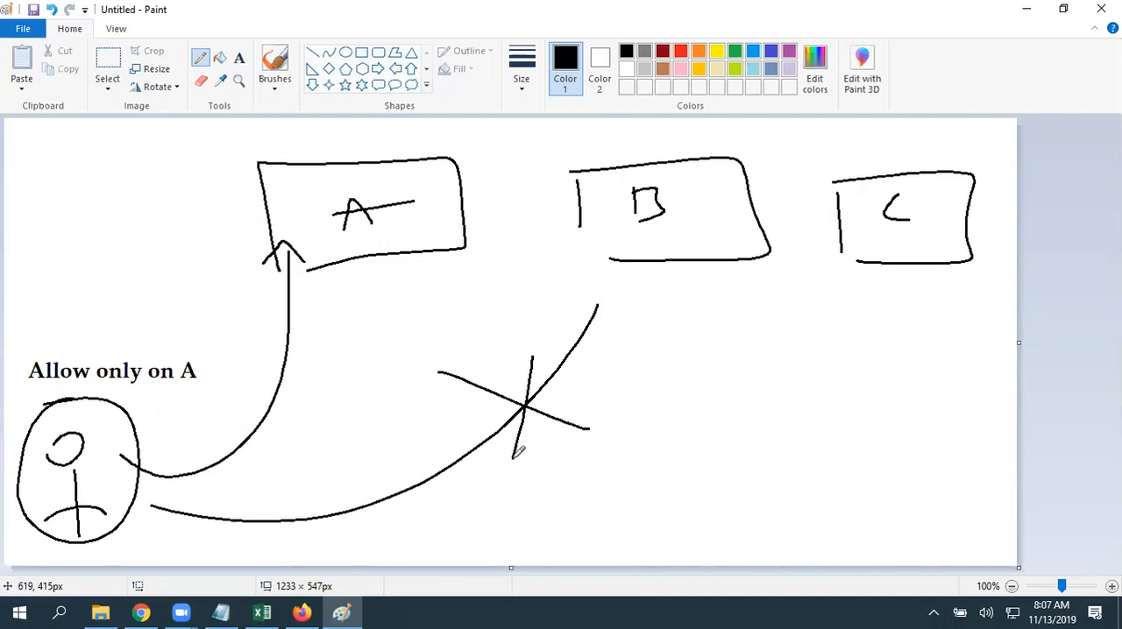
- Undo the crossed-out line, the arrow to box A, the "Allow only on A" label and the circle around the figure
key(ctrl+z)
key(ctrl+z)
key(ctrl+z)
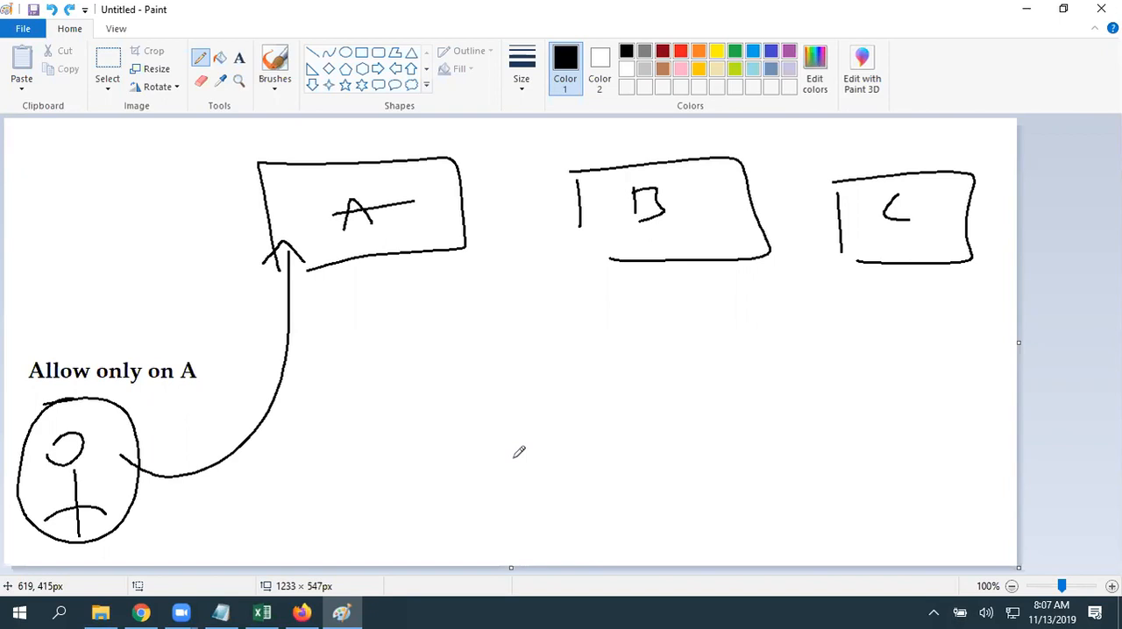
key(ctrl+z)
key(ctrl+z)
key(ctrl+z)
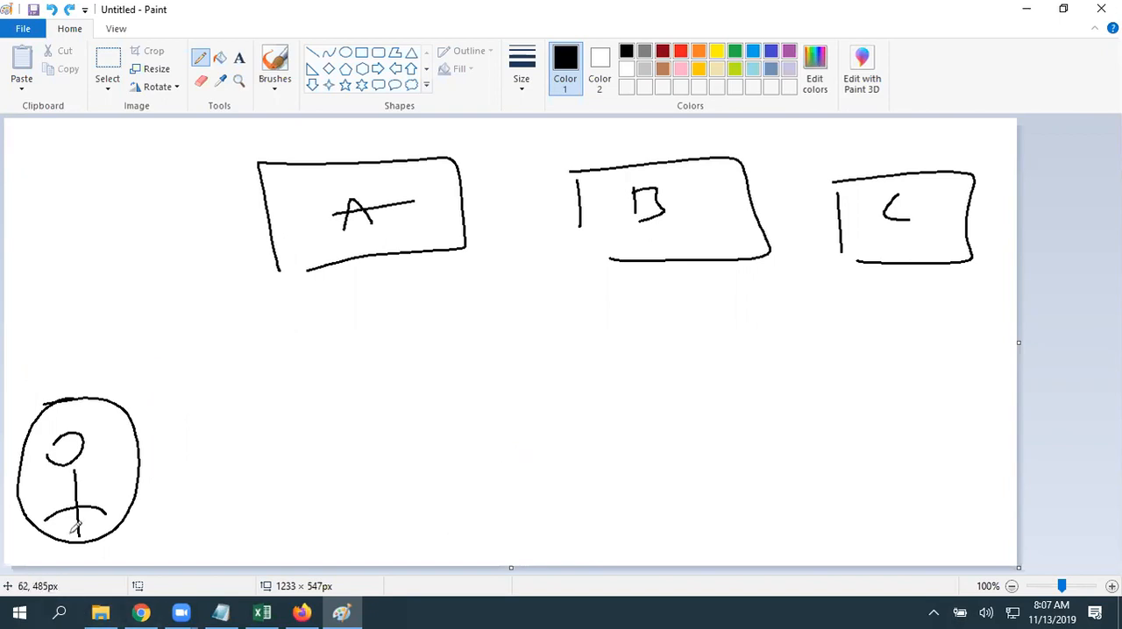
key(ctrl+z)
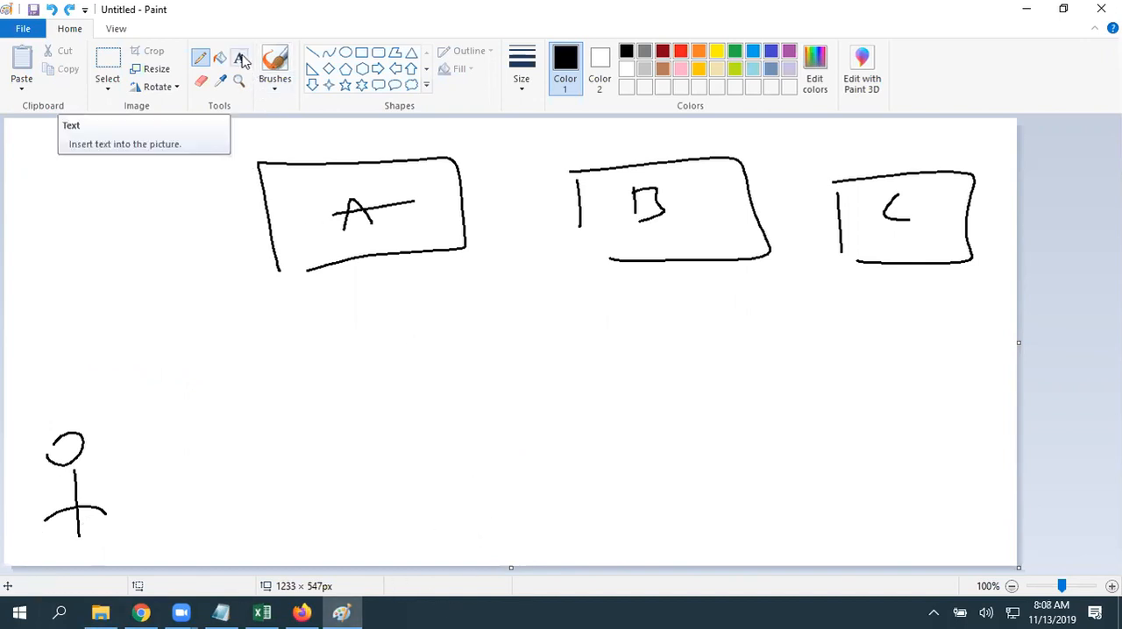
- Draw a wide black curly brace beneath all three boxes and a smaller red brace beneath box B
mouse_move(204, 303)
mouse_down()
mouse_move(663, 347)
mouse_move(912, 309)
mouse_move(1003, 279)
mouse_up()
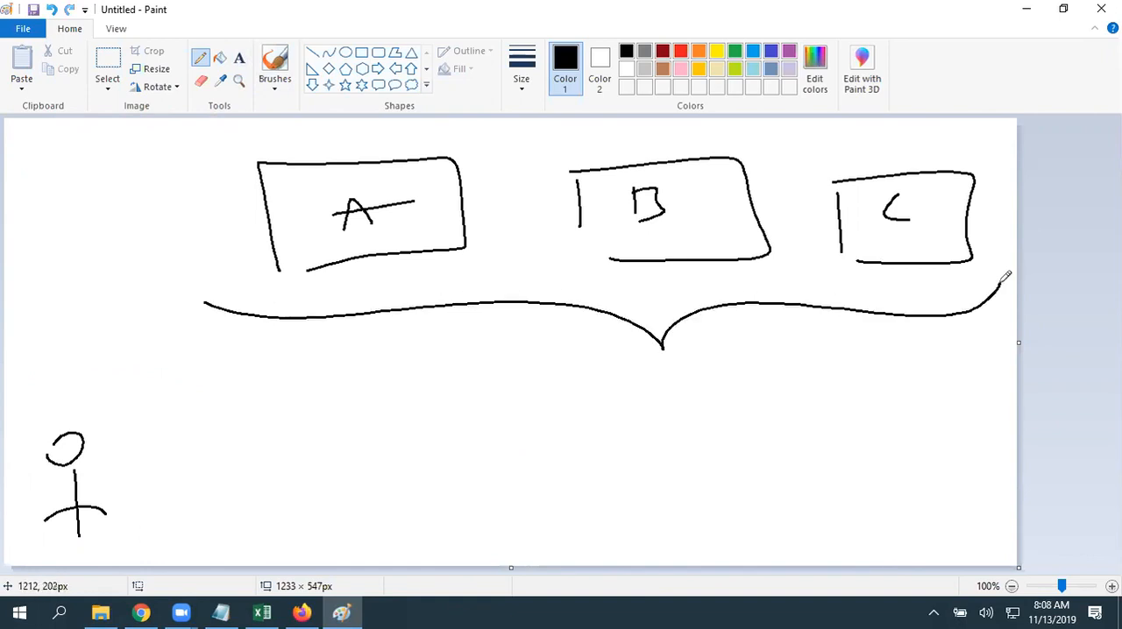
click(680, 50)
mouse_move(555, 269)
mouse_down()
mouse_move(744, 278)
mouse_move(787, 259)
mouse_up()
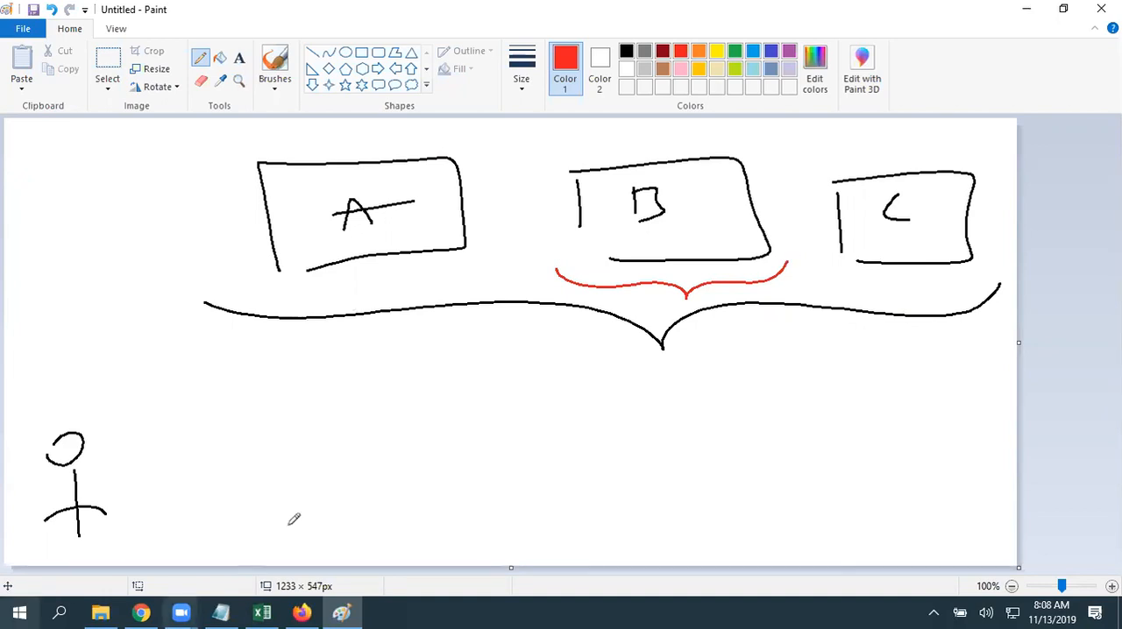
- Add red text beside the stick figure reading "Implicit Allow" with "Explicitly Deny" on the line below it
click(239, 58)
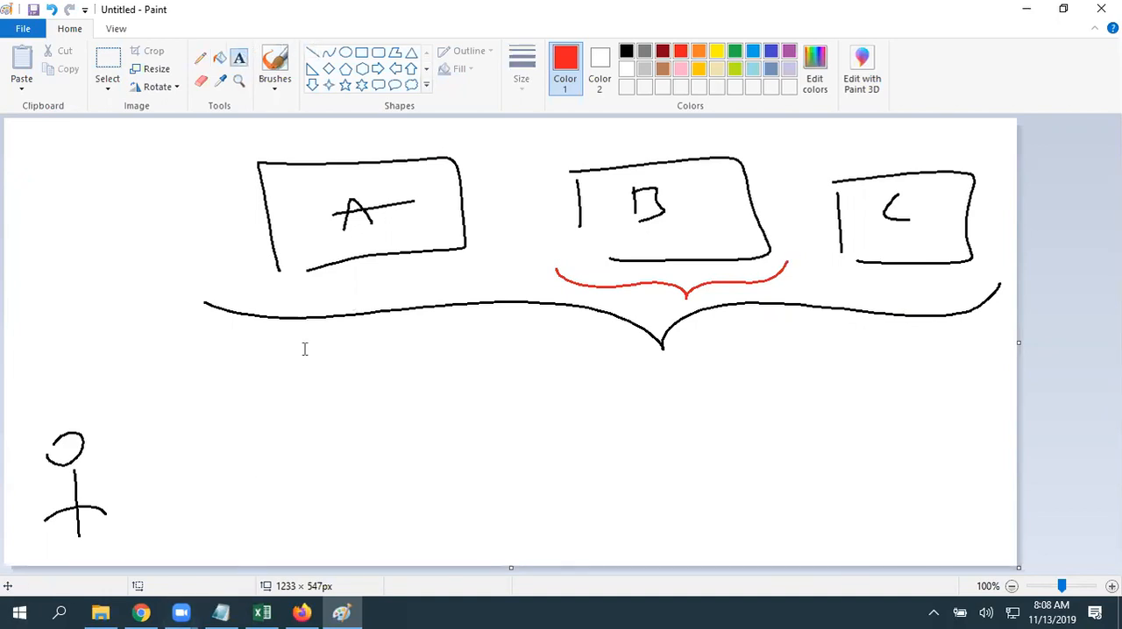
click(265, 477)
text(Explicitly Deny)
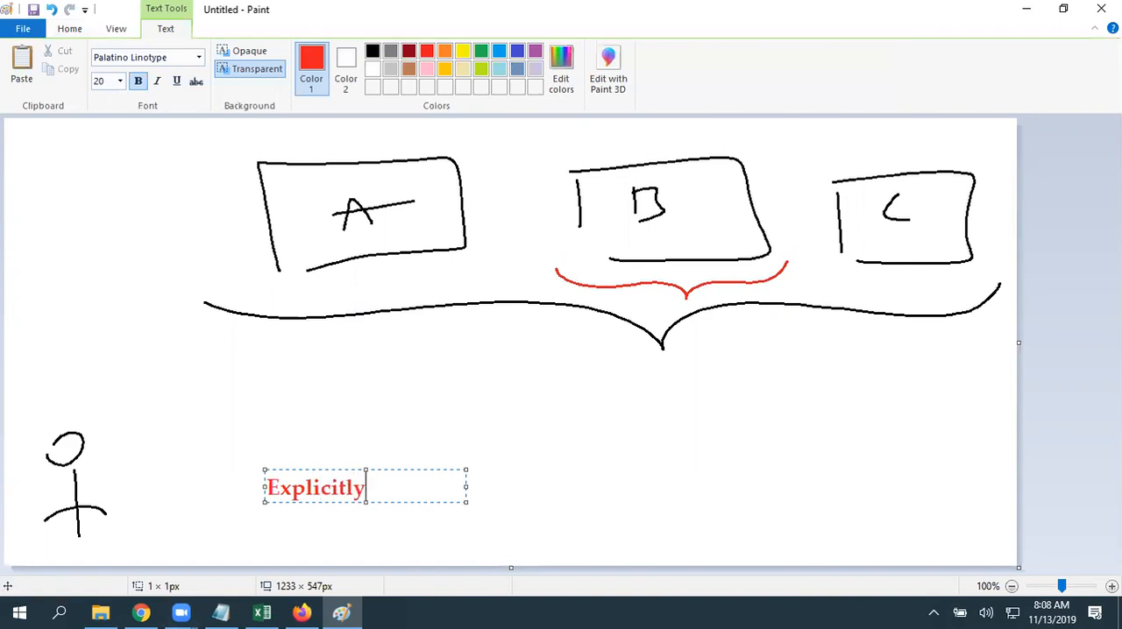
key(Left)
key(Left)
key(Left)
key(Left)
key(Left)
key(Left)
key(Left)
key(Left)
key(Left)
key(Left)
key(Left)
key(Left)
key(Left)
key(Left)
key(Left)
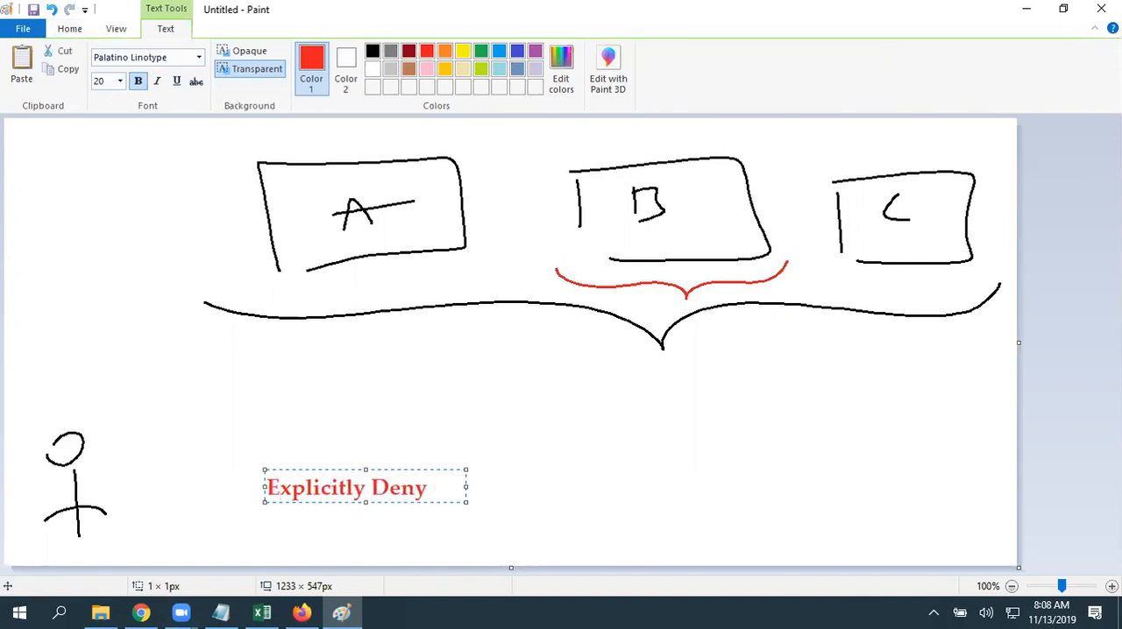
key(Return)
text(Impl)
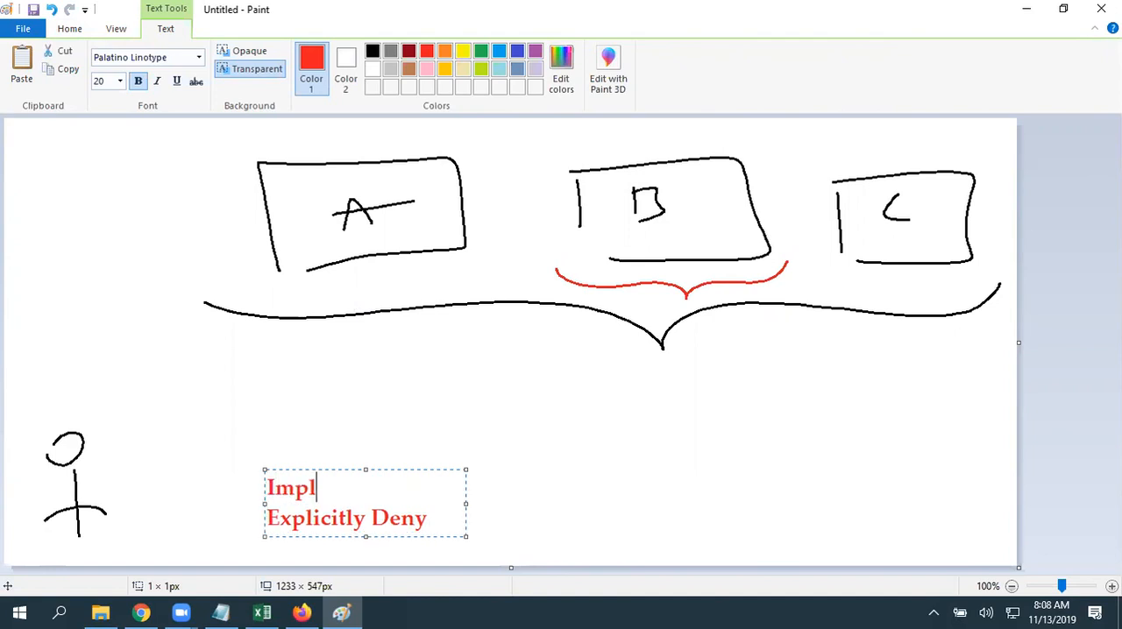
text(icit Allow)
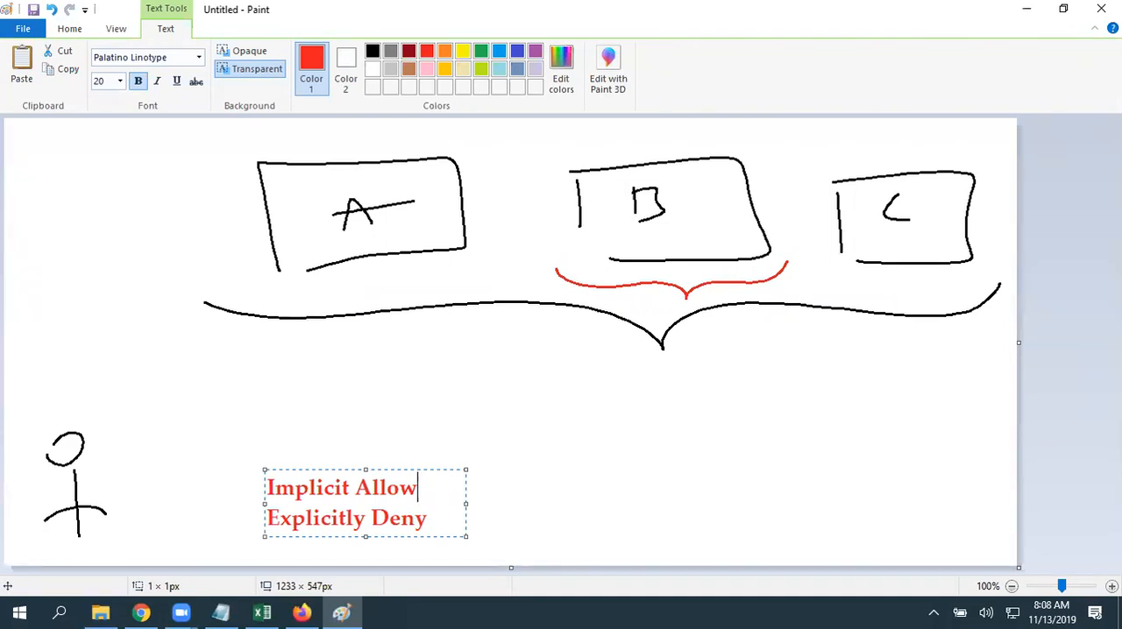
- Add the red label "User 1 : s3full" below the large brace and draw a red arrow from it to "Implicit Allow"
click(606, 430)
click(605, 421)
text(ser)
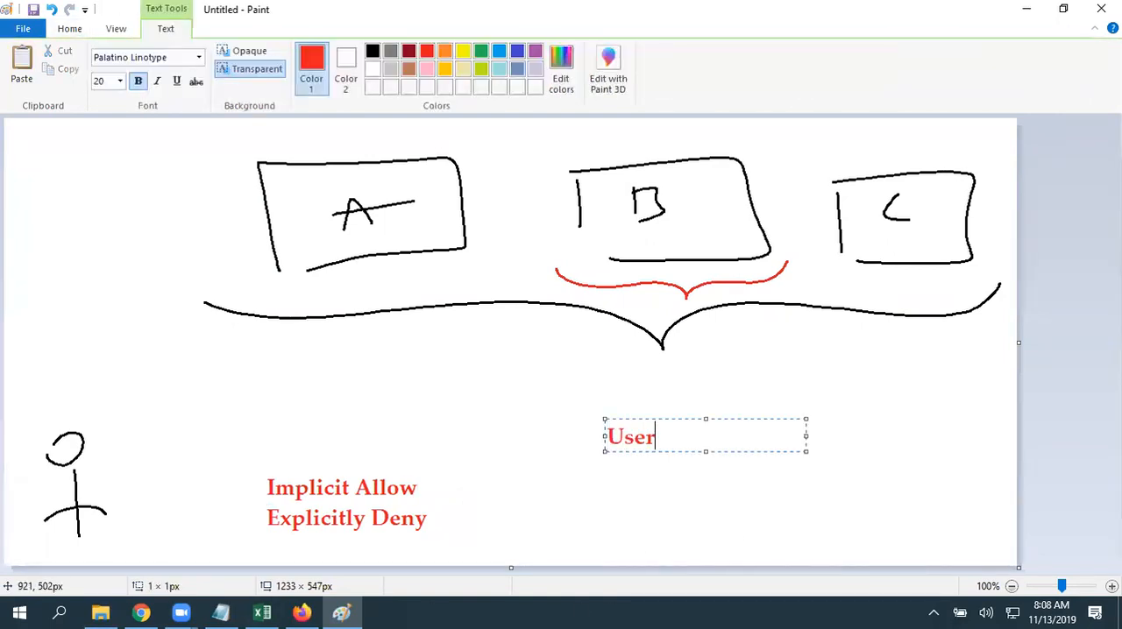
text( 1 : s3full)
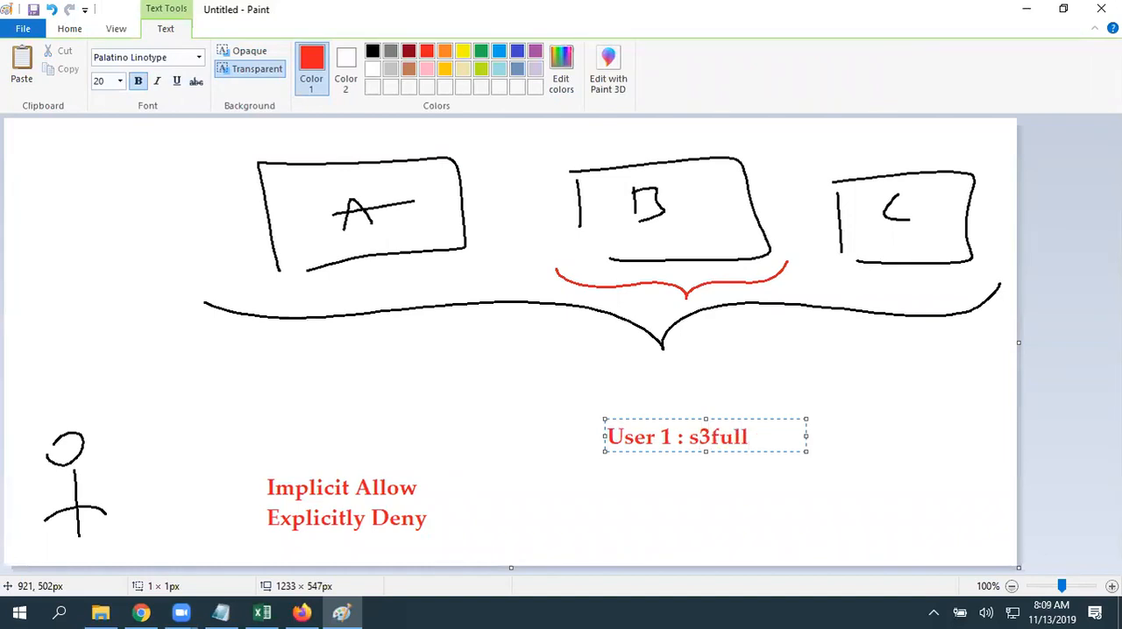
click(944, 468)
click(199, 58)
mouse_move(605, 438)
mouse_down()
mouse_move(430, 483)
mouse_move(452, 496)
mouse_up()
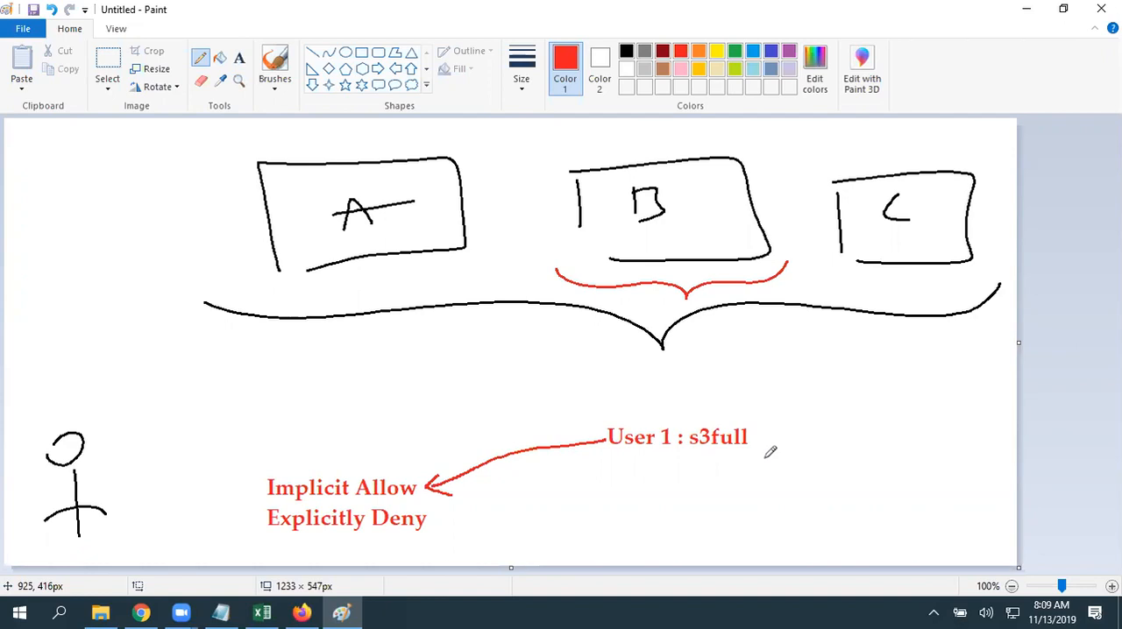
- Switch to the aws11112019 notes in Notepad, append "He can access only s3" to the user 1 line, and save
click(223, 612)
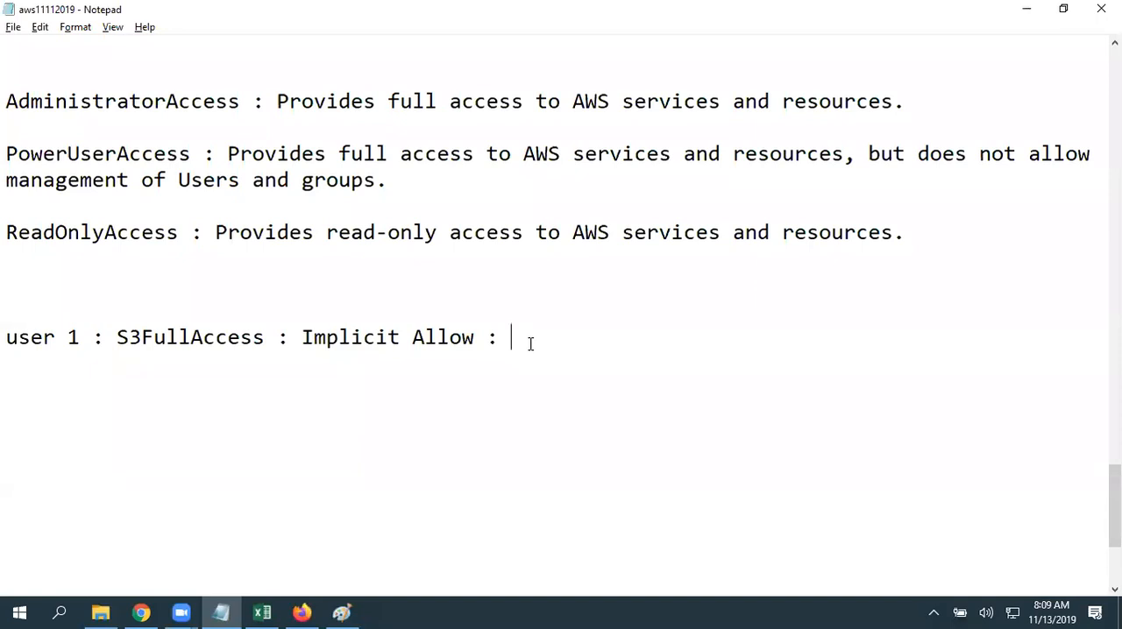
text(He can acce)
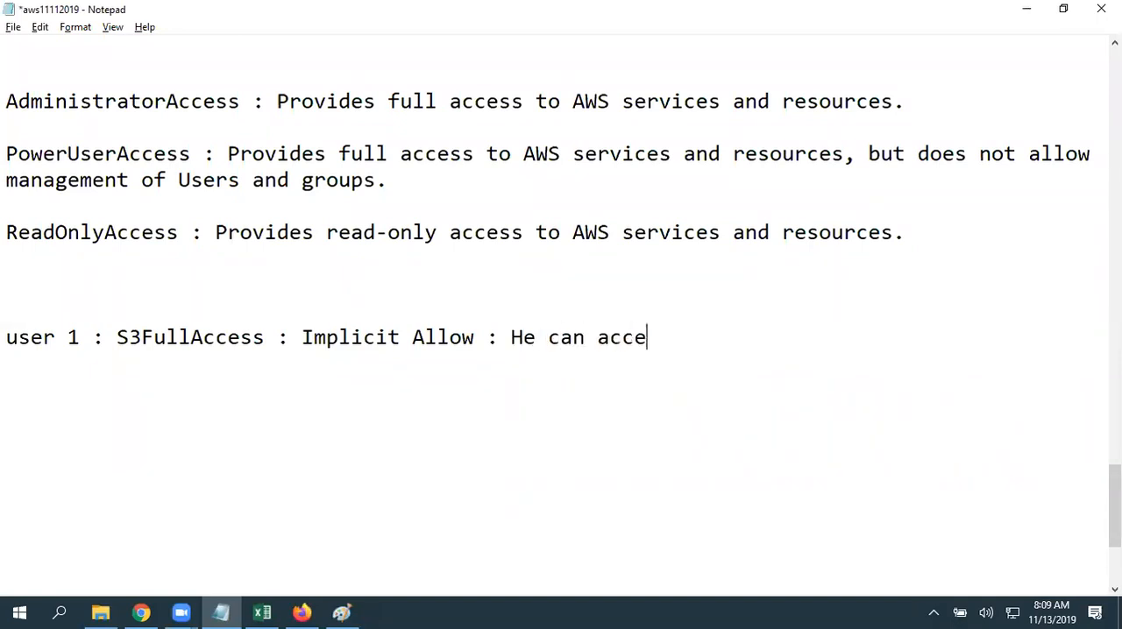
text(ss only s3)
key(ctrl+s)
- Start a new entry "user 2 :" below the user 1 line, separated by a blank line, and save the notes
key(Return)
key(Return)
text(user)
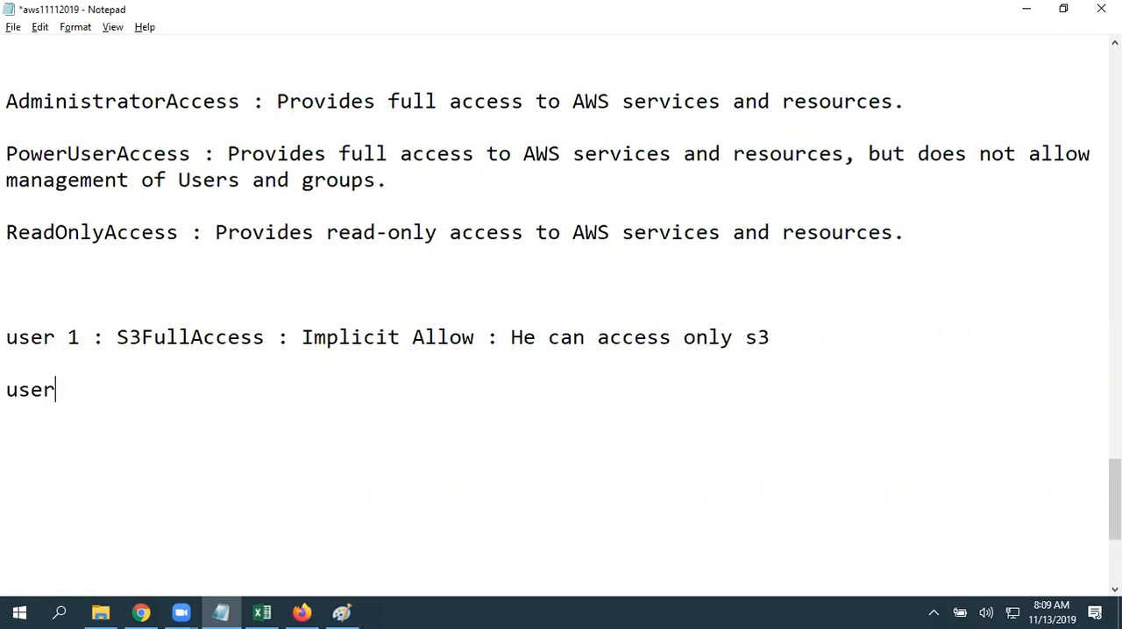
text( 2 :)
key(ctrl+s)
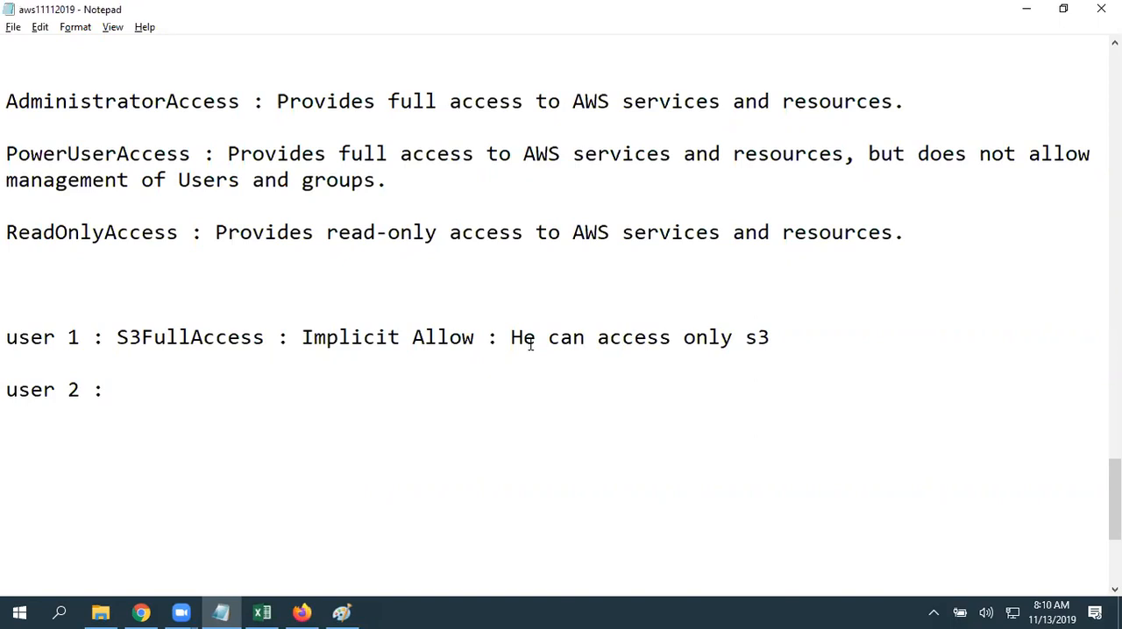
- Switch to the IAM console in Chrome, start adding a new IAM user, and enter the user name user2
click(141, 613)
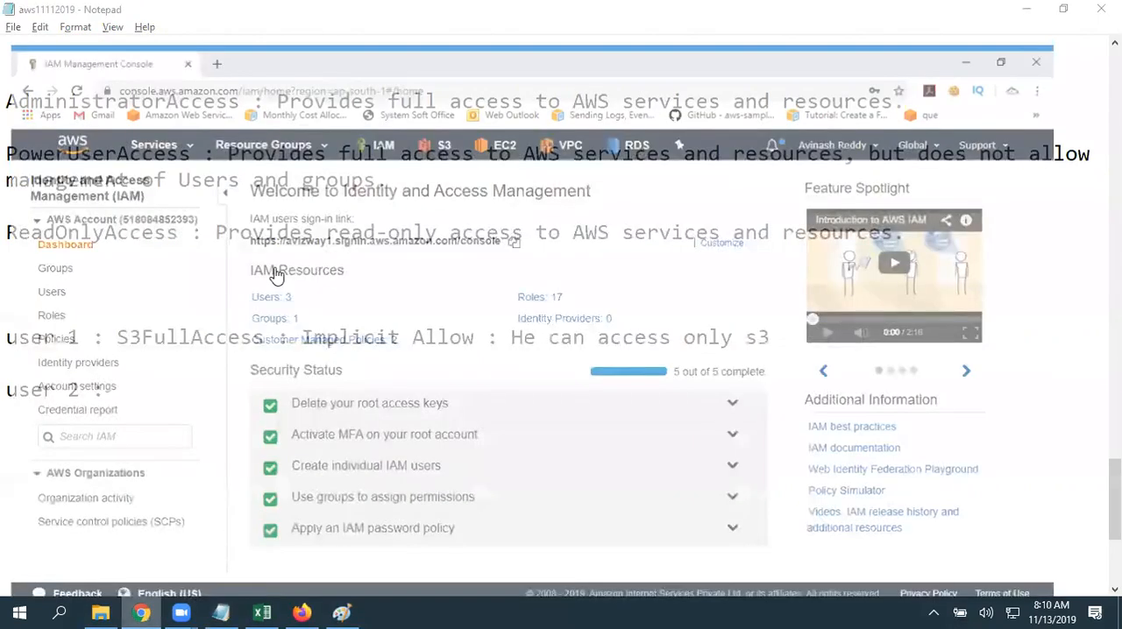
click(276, 271)
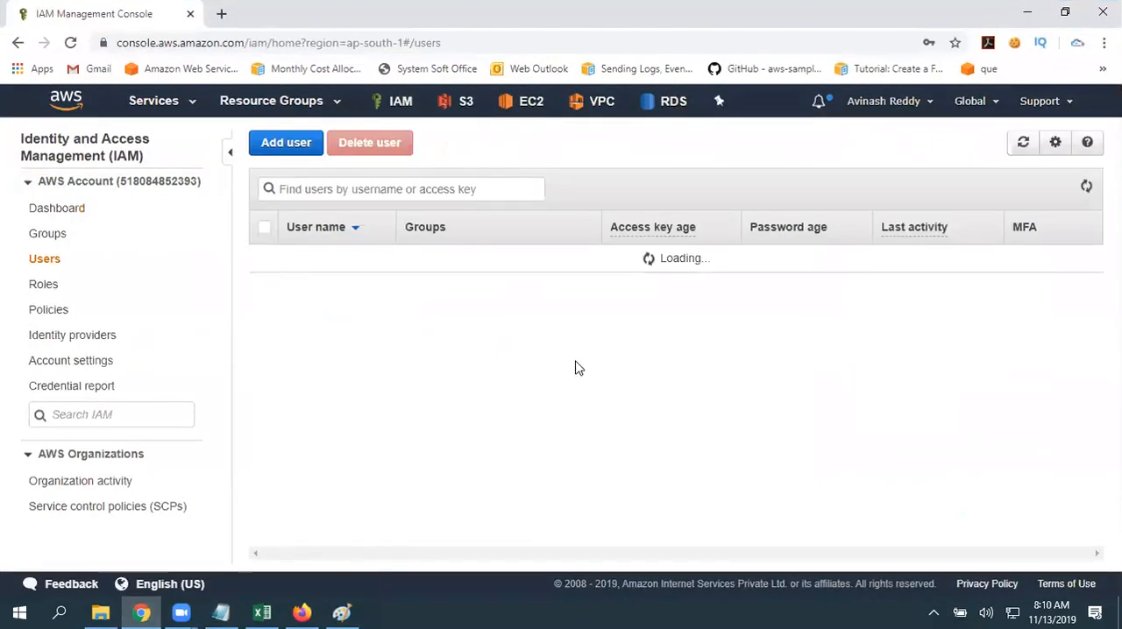
click(277, 153)
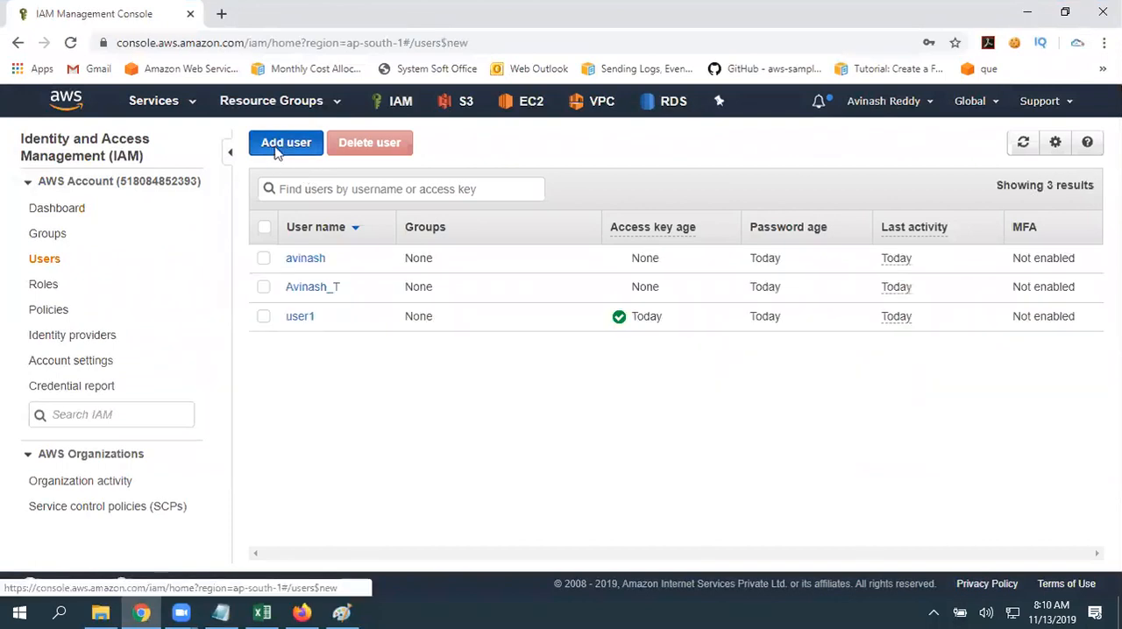
click(425, 263)
text(user2)
click(1016, 244)
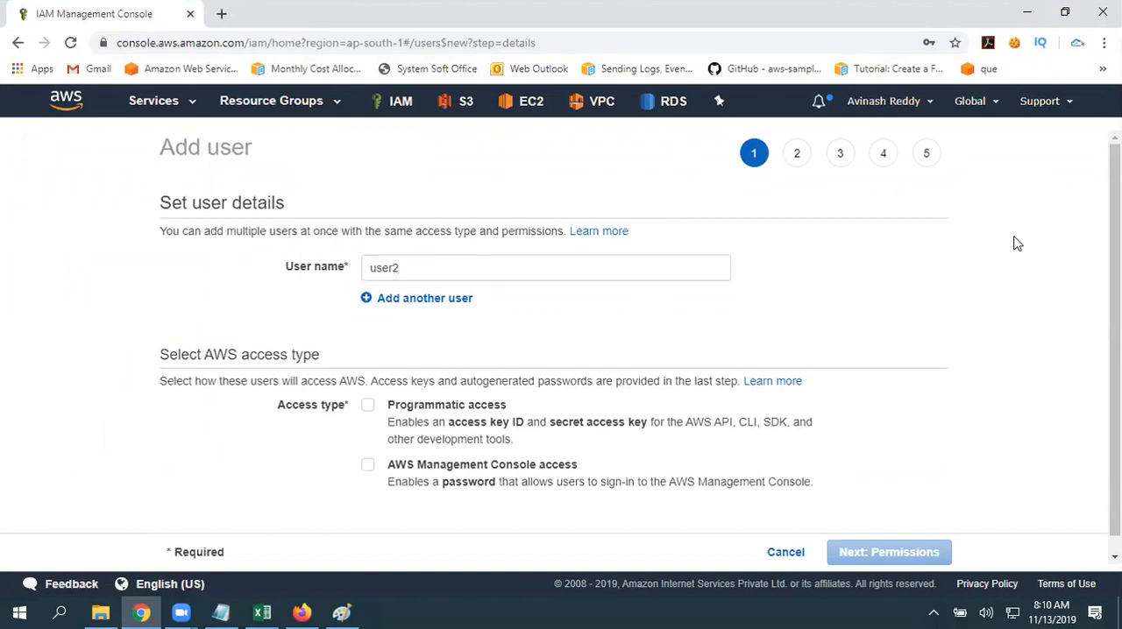
- Give user2 AWS Management Console access, keeping the autogenerated password and required password reset, and continue to the permissions stage
click(412, 471)
scroll(1007, 344, down, 1)
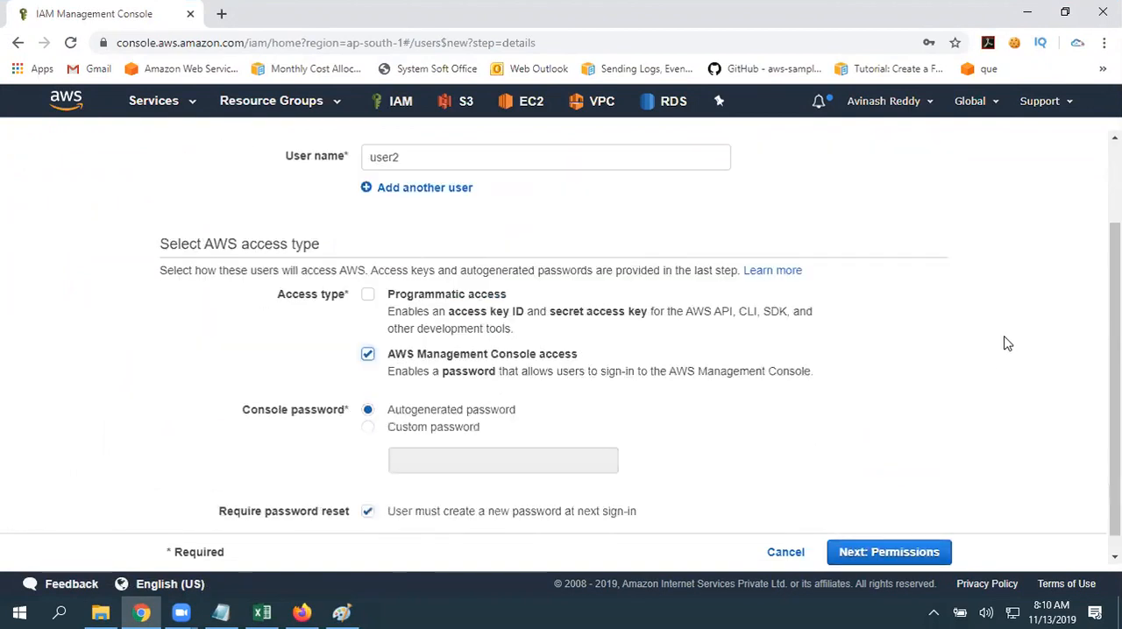
scroll(1007, 344, down, 1)
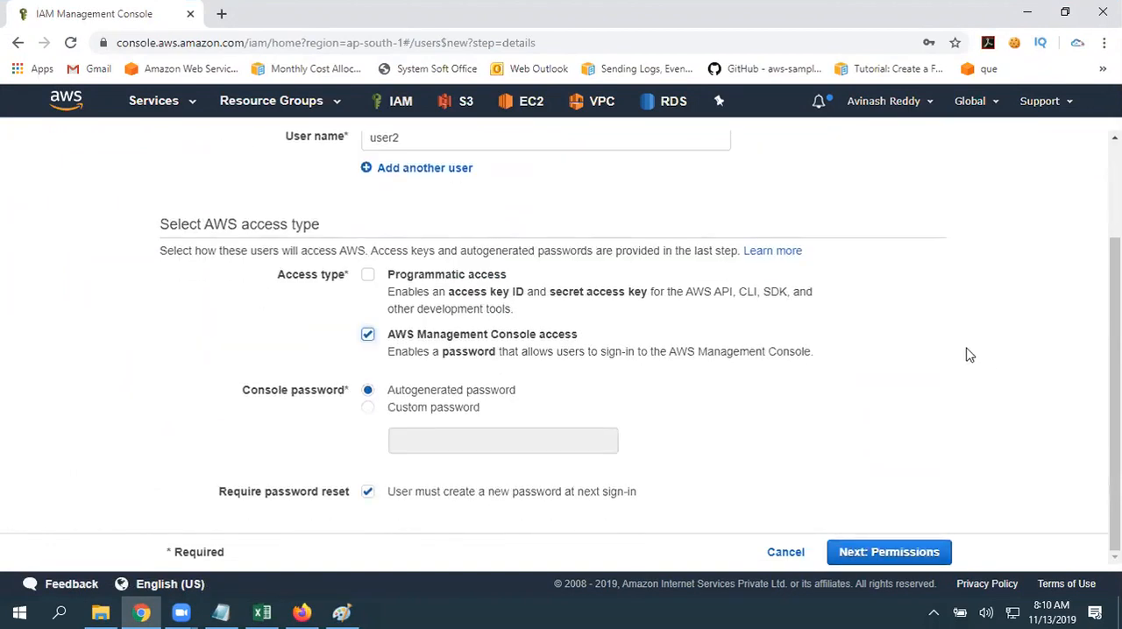
click(890, 553)
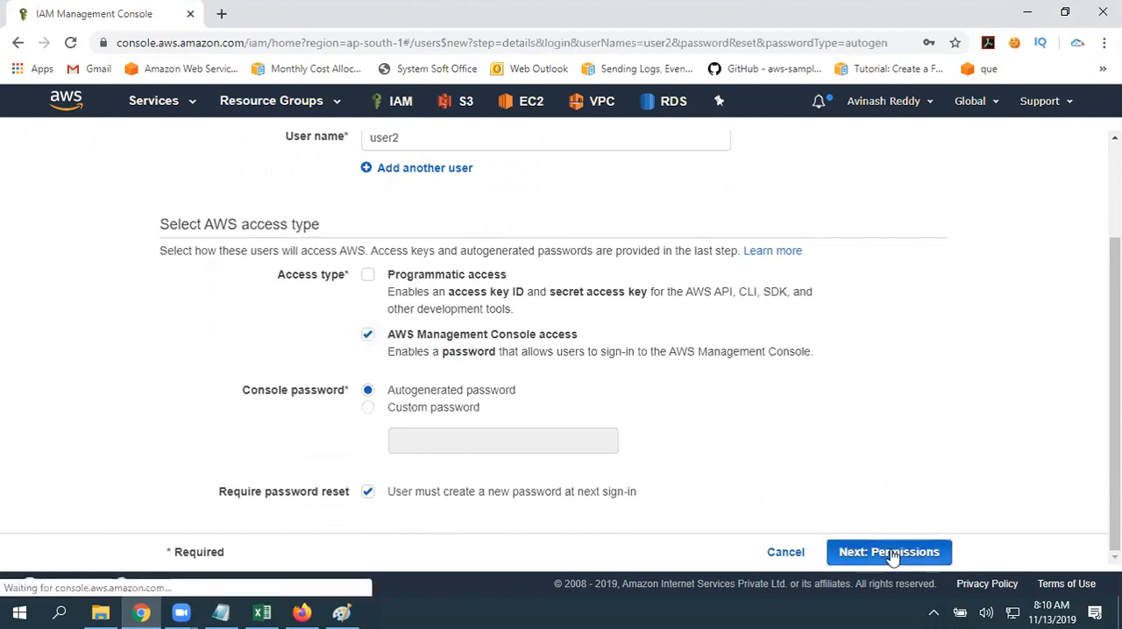
scroll(1019, 397, up, 2)
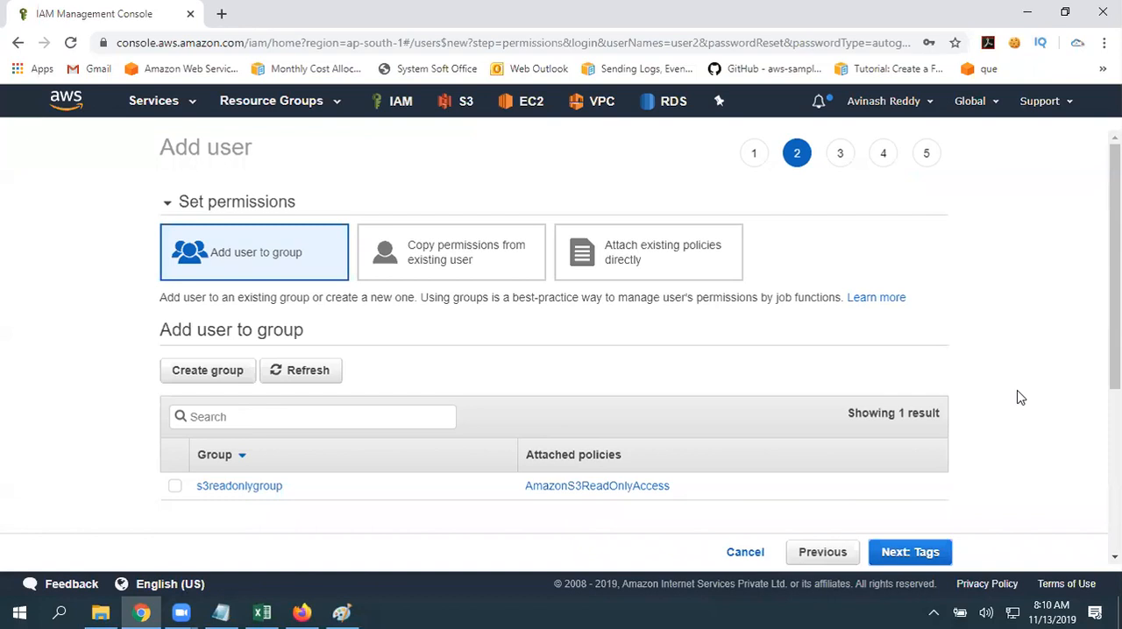
- Attach the existing AdministratorAccess policy directly to user2, skip the tags, and create the user
click(636, 245)
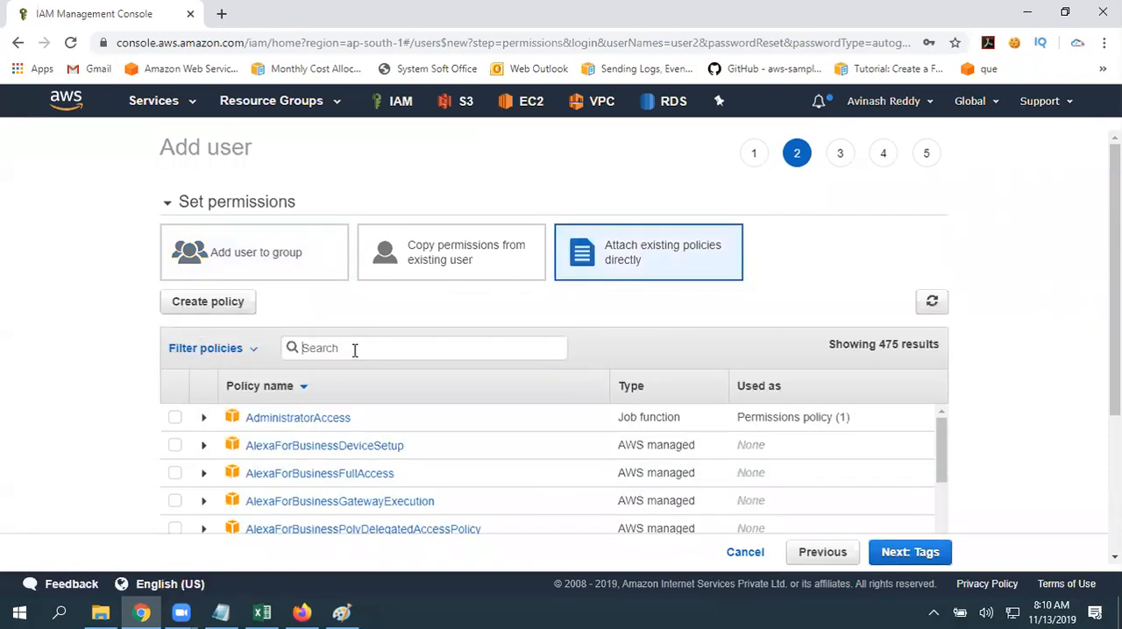
click(174, 417)
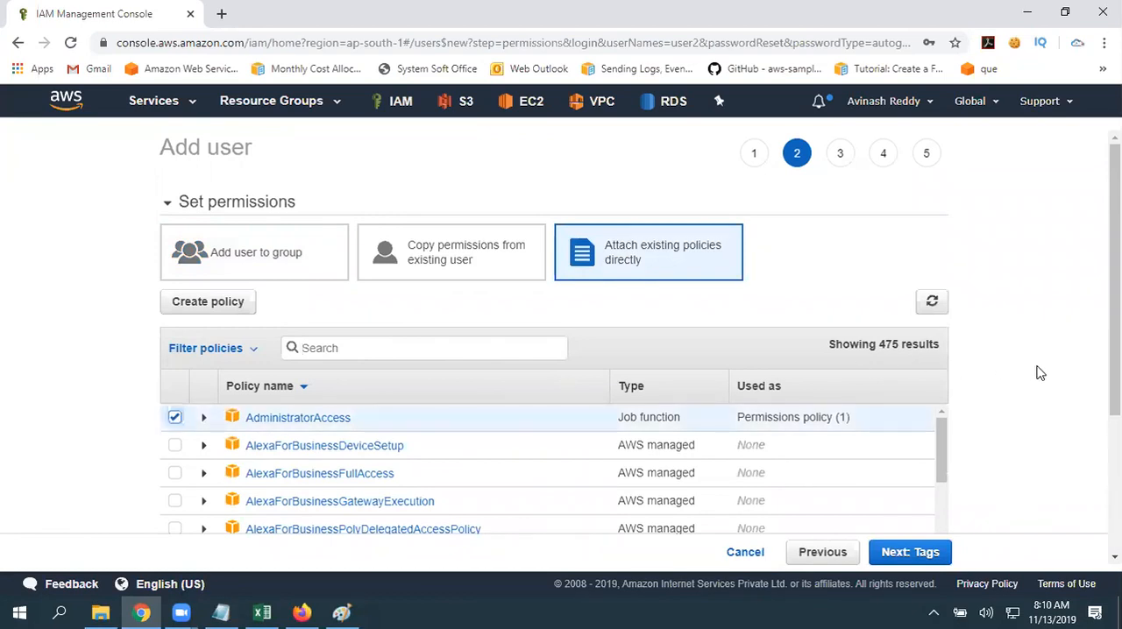
scroll(1046, 355, down, 1)
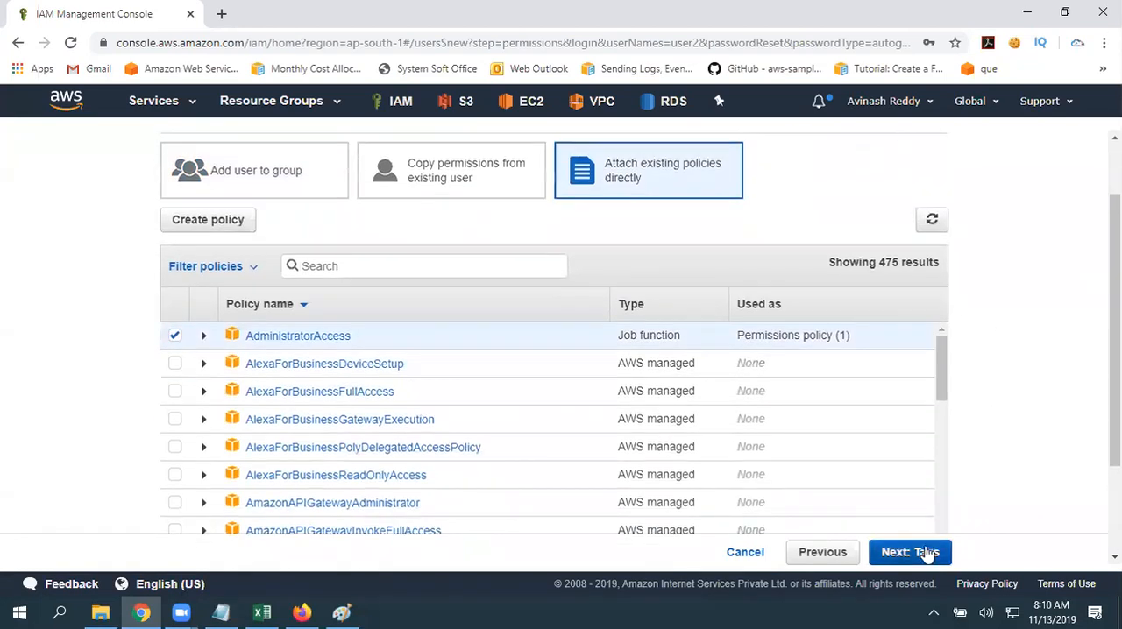
click(927, 553)
click(926, 551)
click(910, 550)
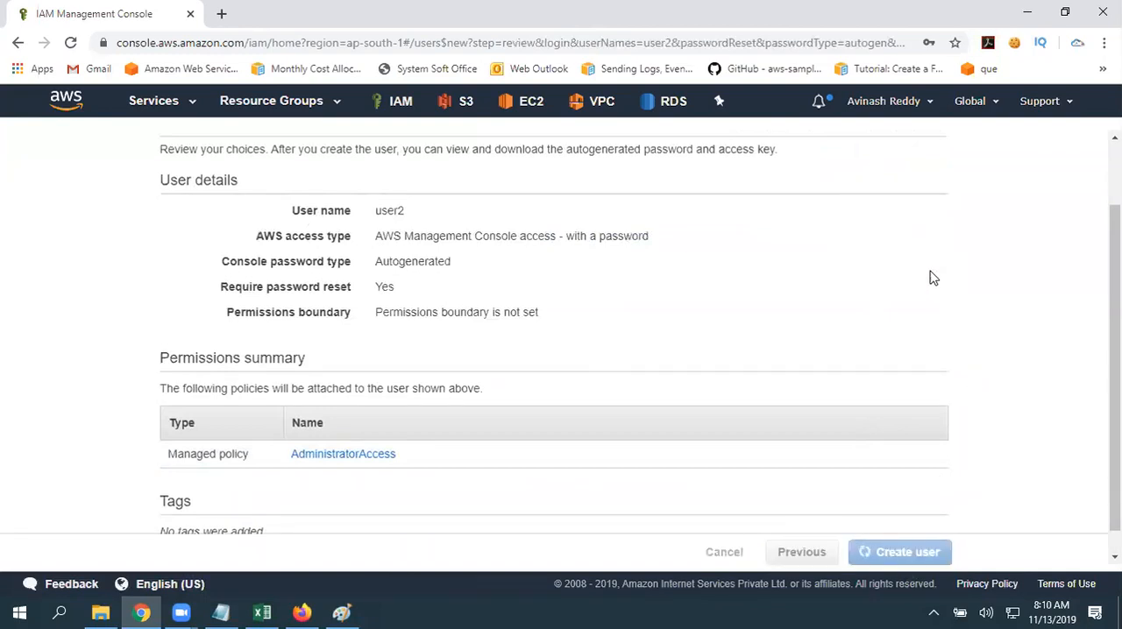
- Switch to Firefox and sign user1 out of the AWS console
click(316, 606)
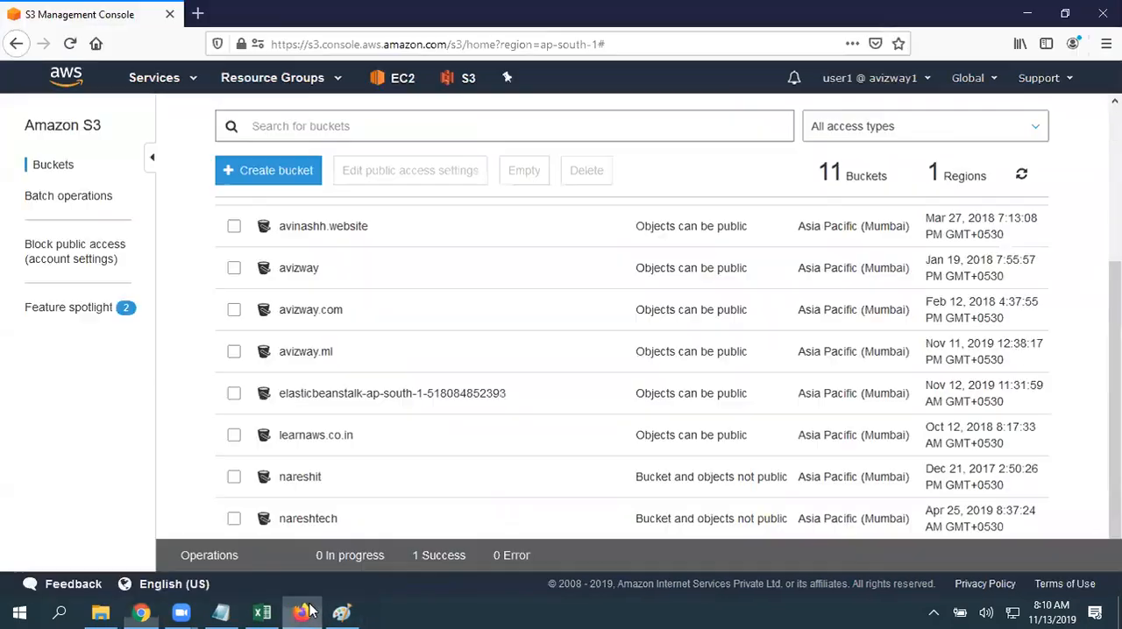
click(916, 82)
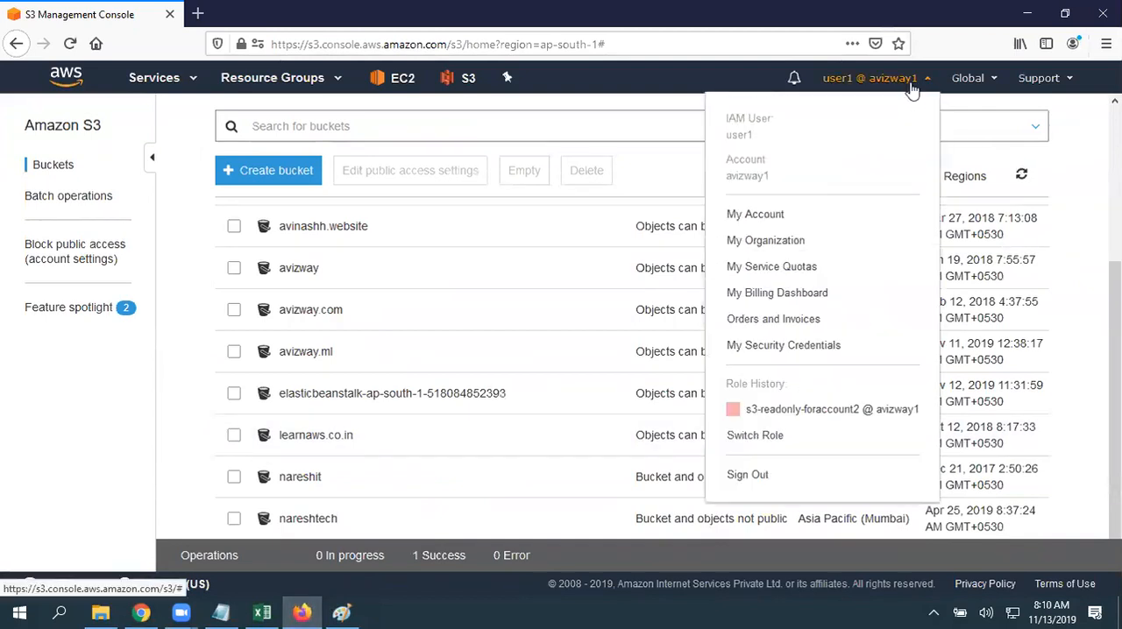
click(763, 475)
- Switch back to the IAM console in Chrome and reveal the autogenerated password of the newly created user2
click(140, 613)
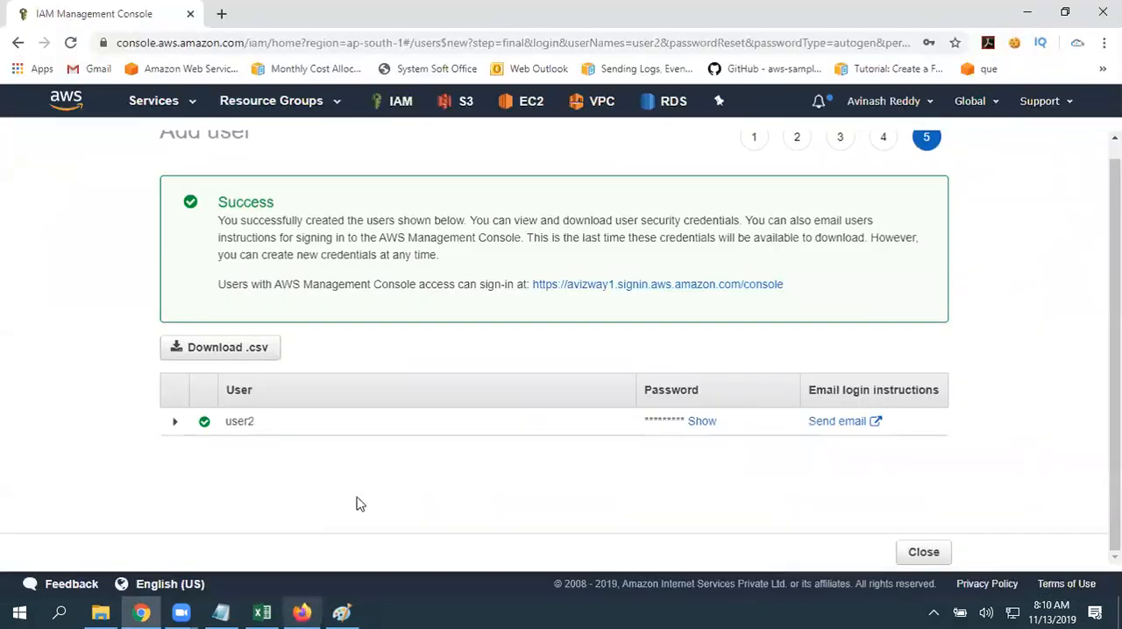
click(711, 424)
click(353, 465)
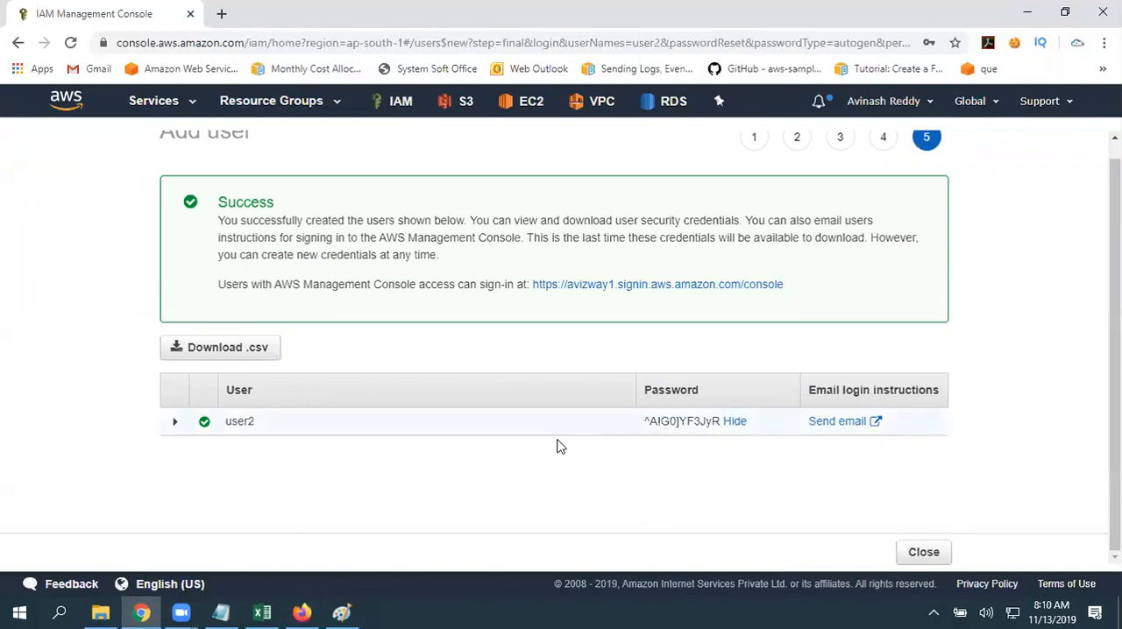
- Sign in to the AWS console in Firefox as user2 with the autogenerated password copied from Chrome, and decline saving the login
click(301, 612)
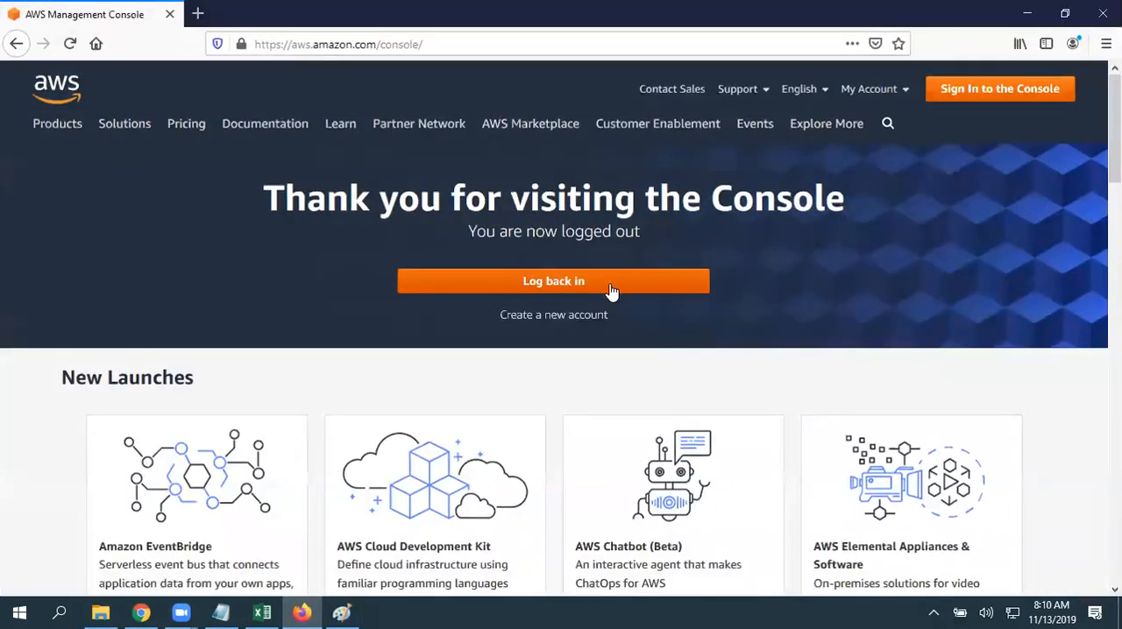
click(515, 317)
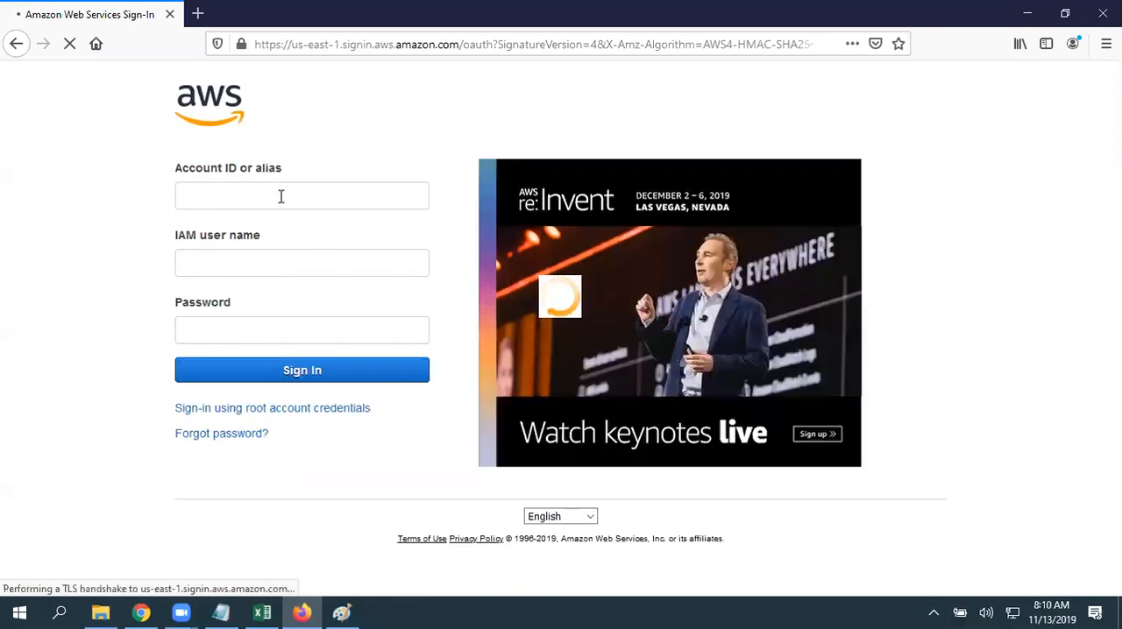
text(user2)
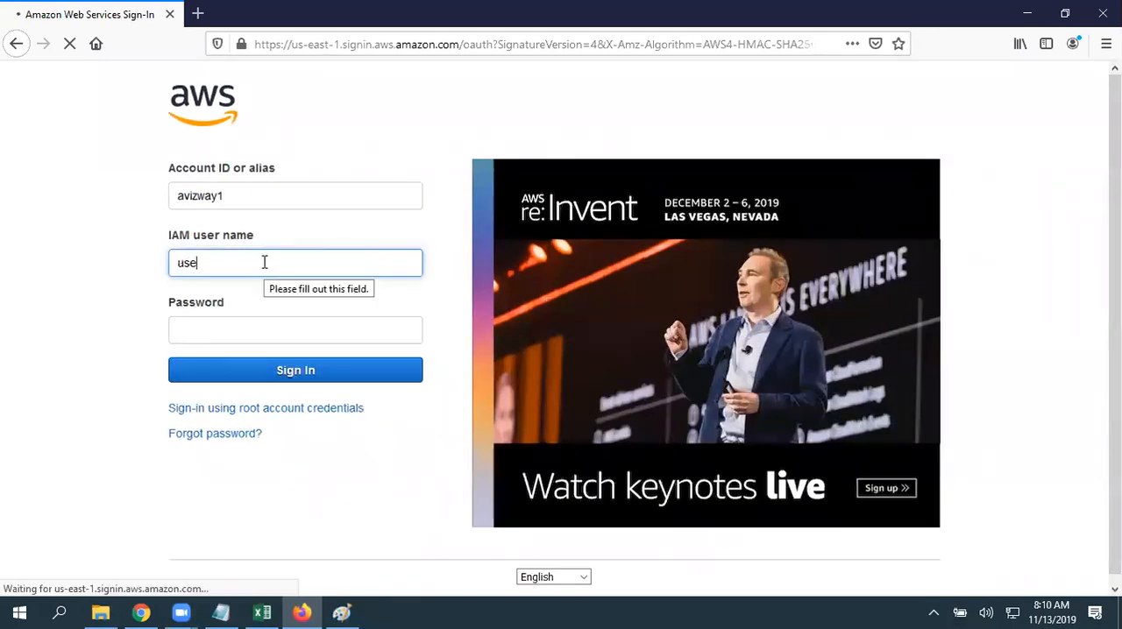
key(Tab)
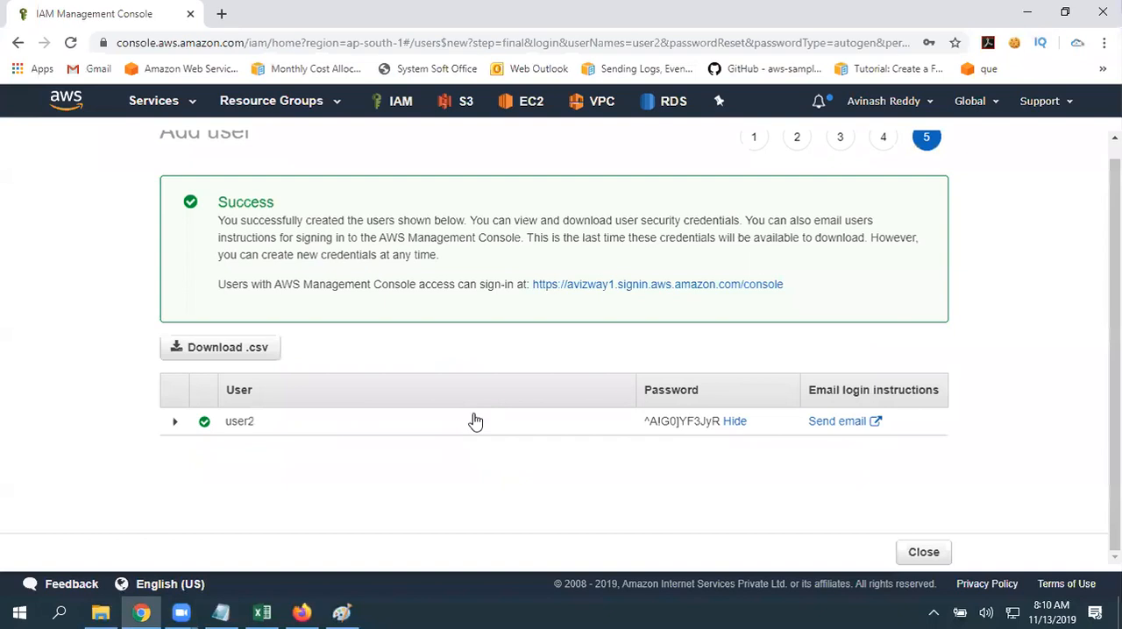
double_click(680, 422)
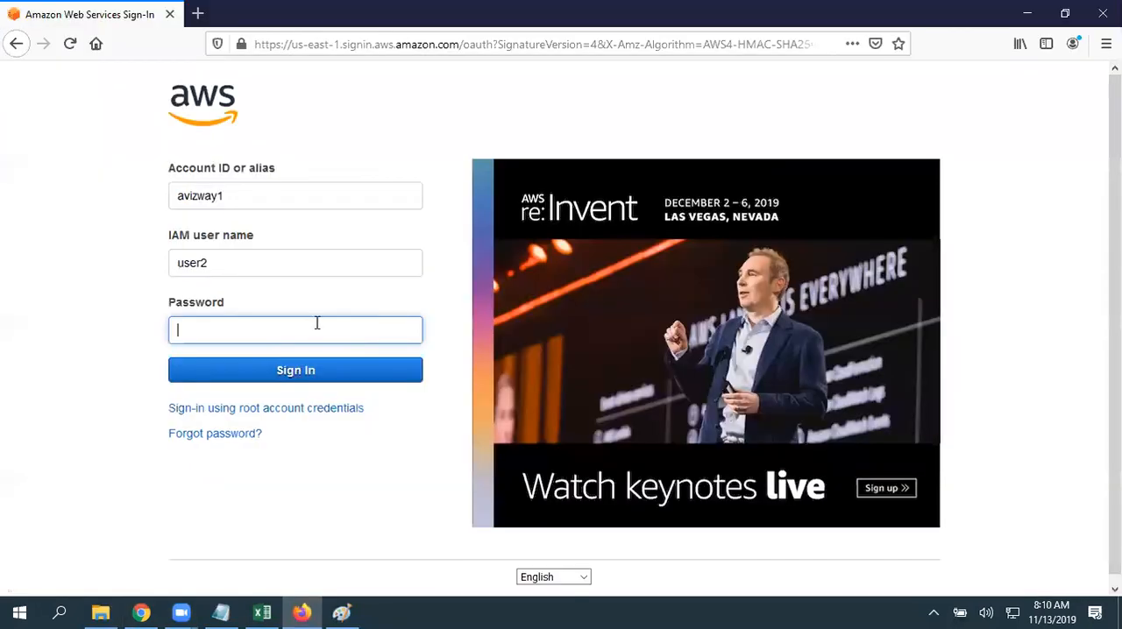
key(ctrl+v)
click(294, 371)
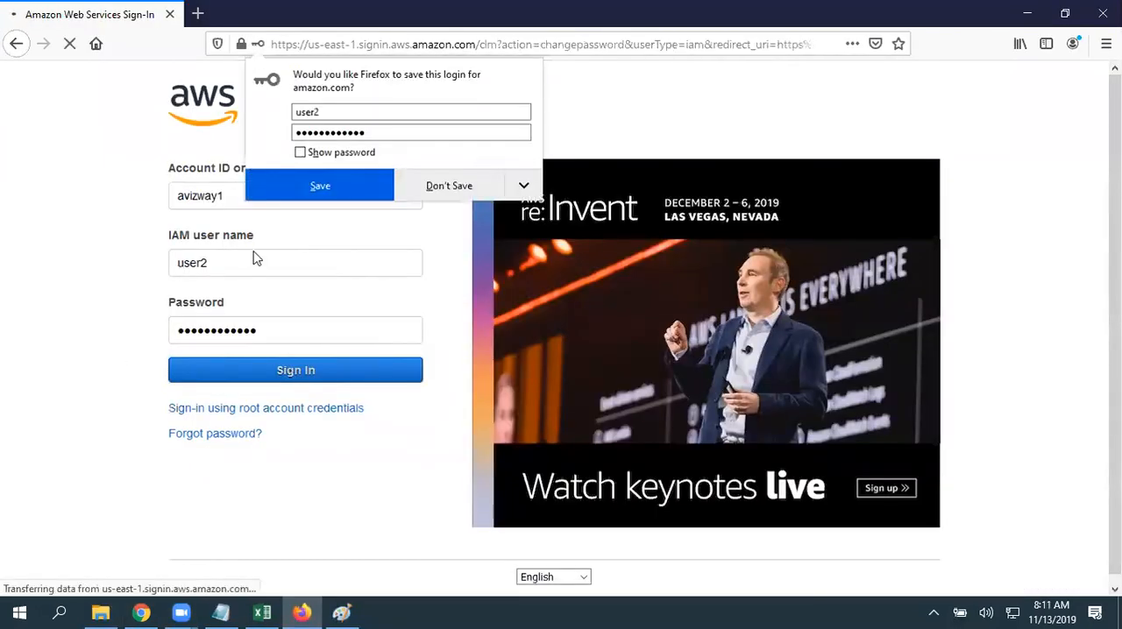
click(459, 186)
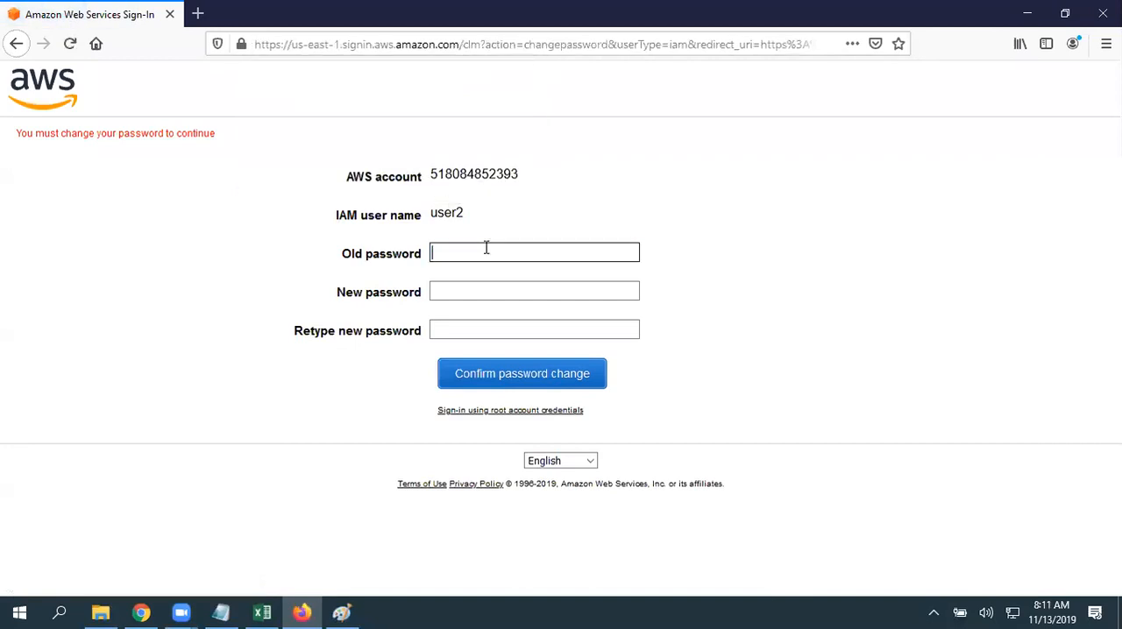
- Try to complete user2's required password change by entering the old password, a new password and its confirmation
key(ctrl+v)
key(Tab)
text(•••••••••••••)
key(Tab)
text(••••••••••••)
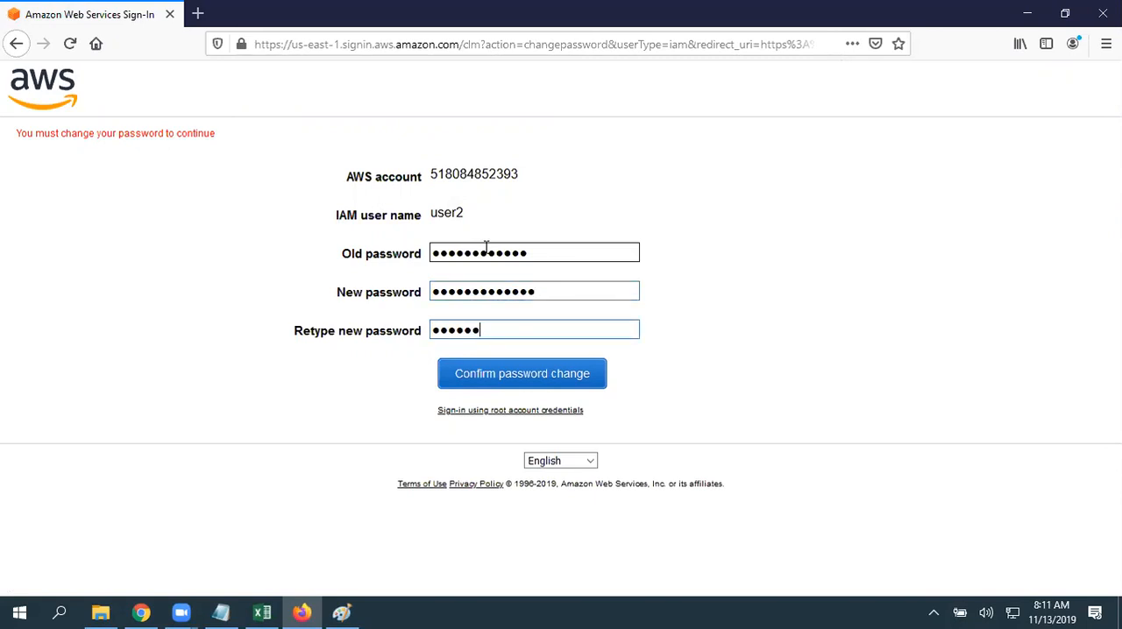
text(••)
key(Return)
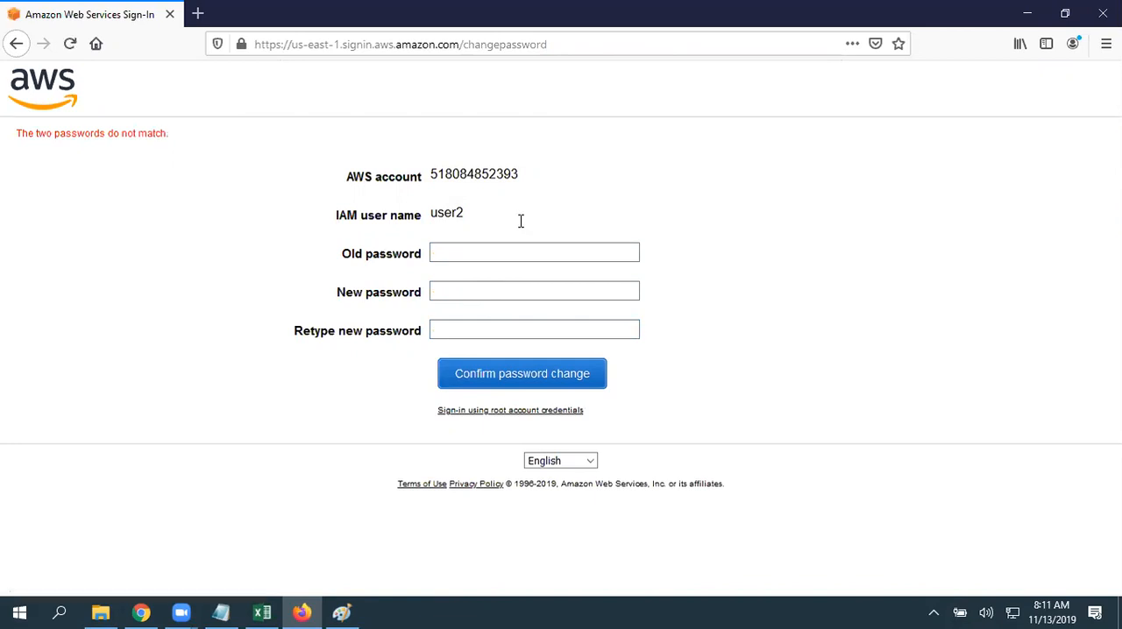
- Re-enter user2's old password and a matching new password in both fields, and submit the password change
click(489, 252)
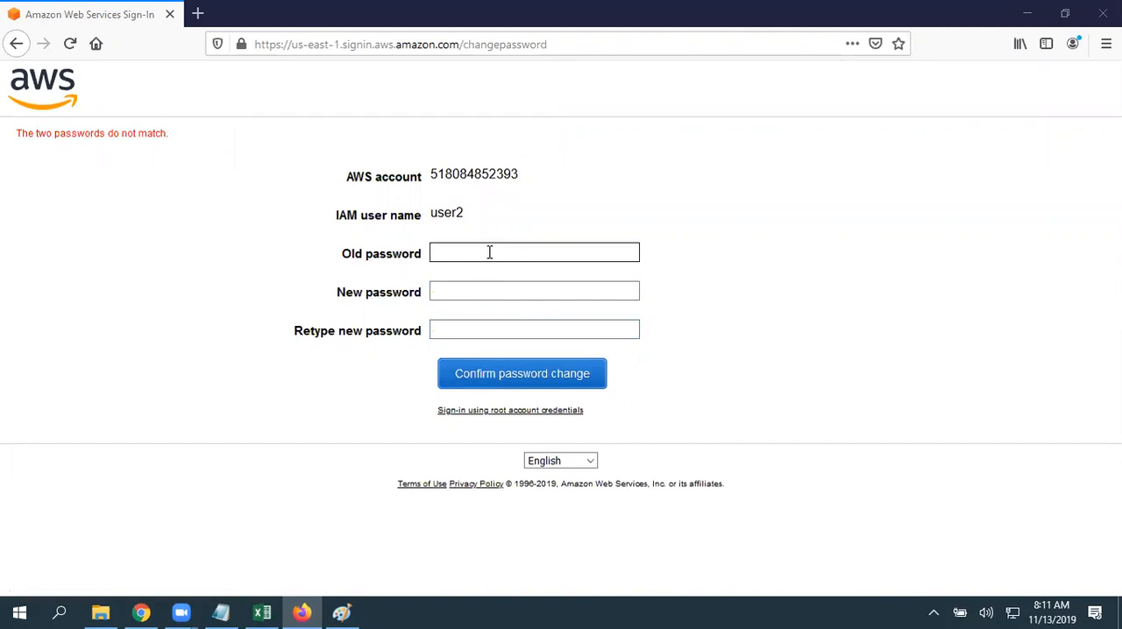
key(ctrl+v)
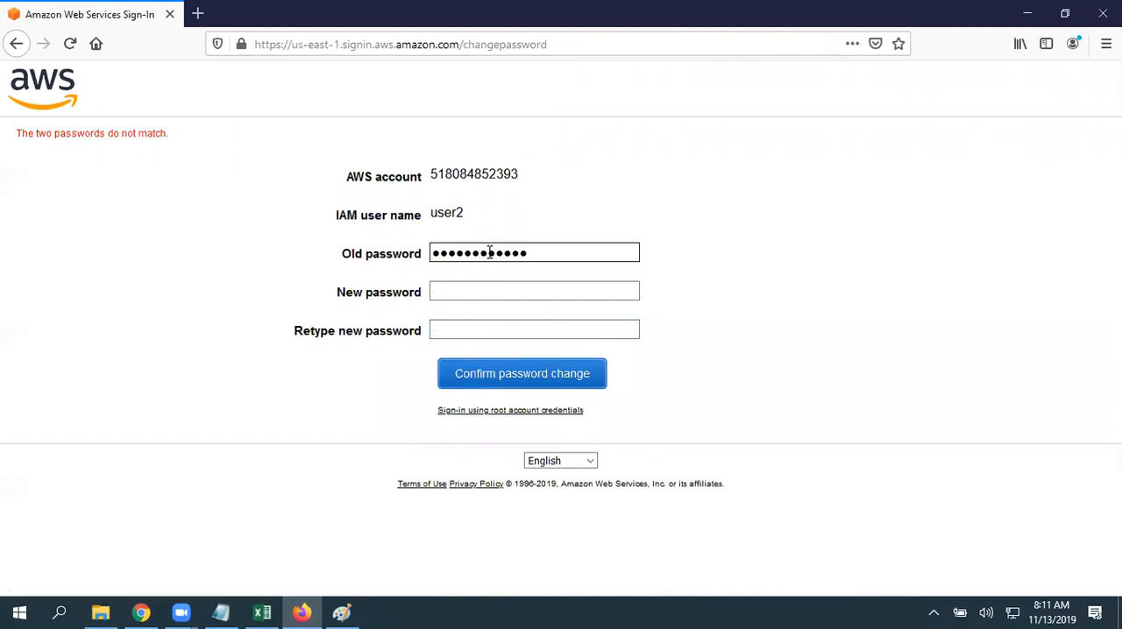
key(Tab)
text(●●●●●●●●●●●)
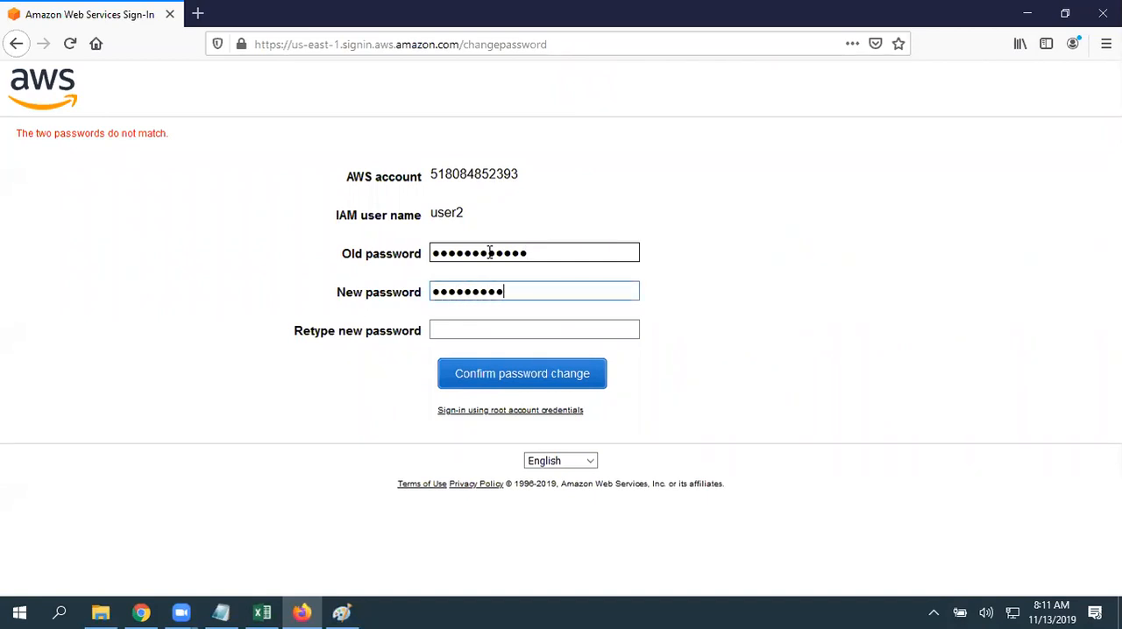
key(Tab)
text(●●●●●●●●)
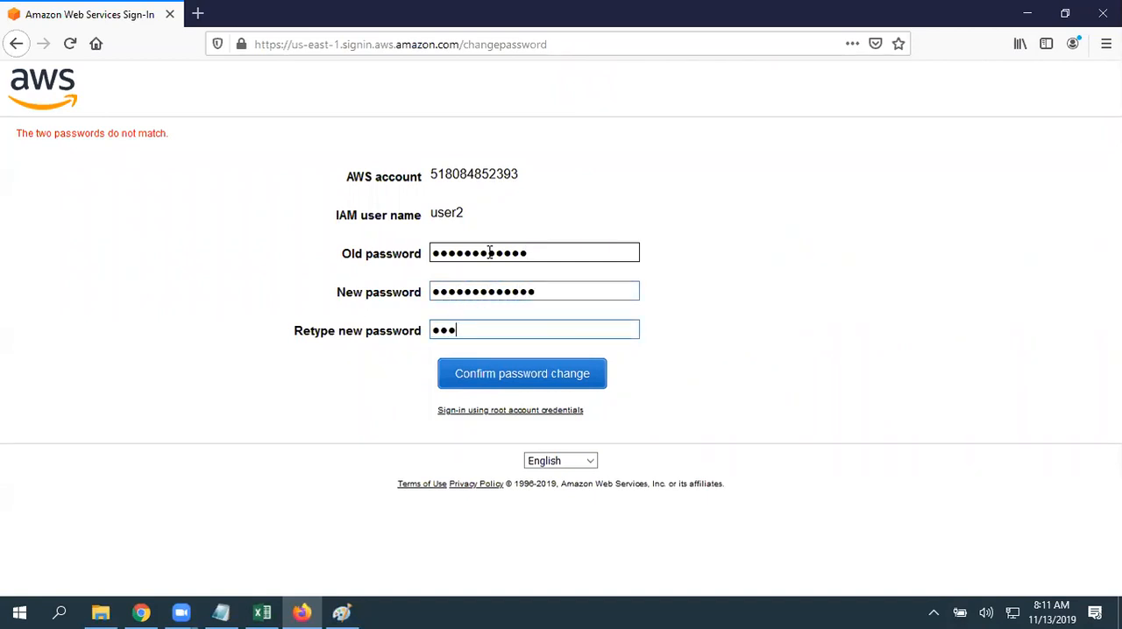
text(●●●)
key(Return)
click(421, 194)
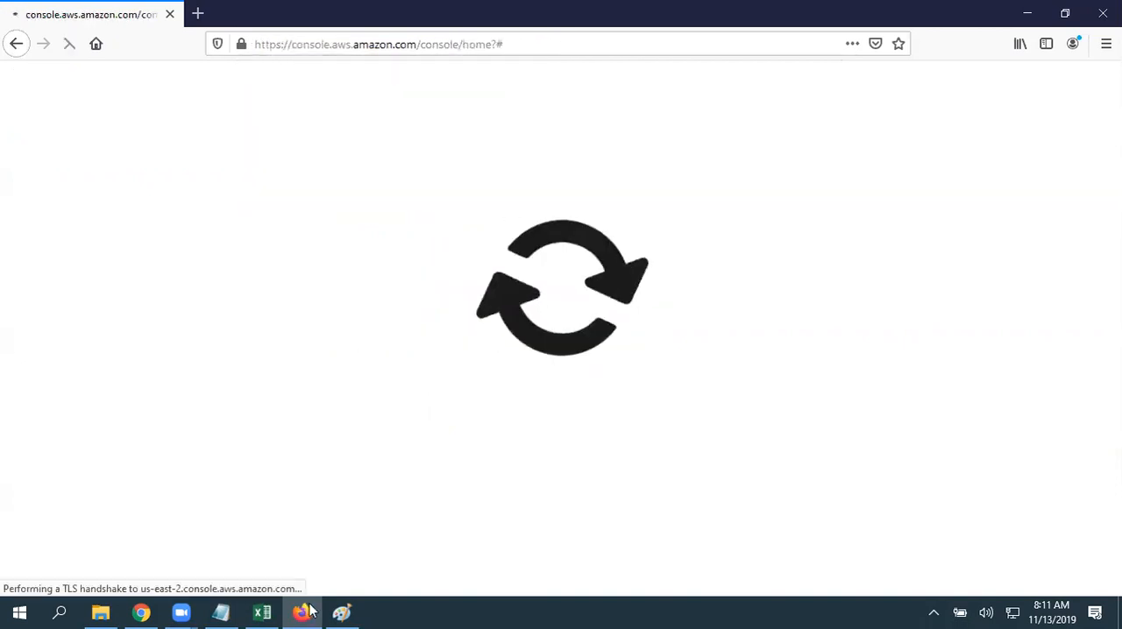
- Switch to the credentials (2) workbook in Excel and examine the console login link listed for user1
click(256, 611)
click(649, 198)
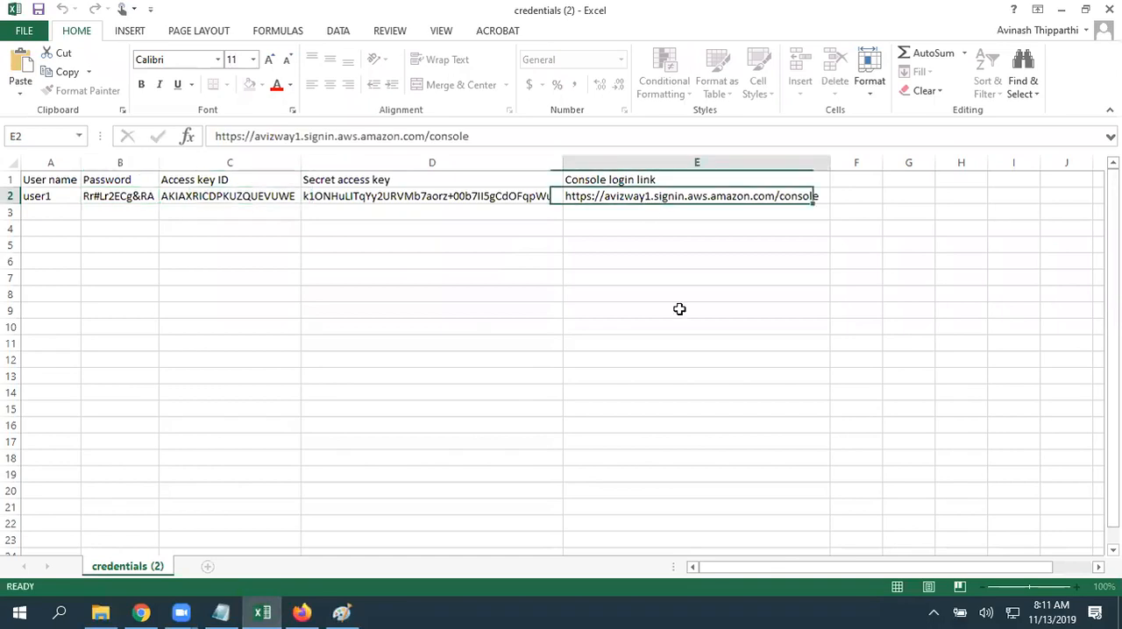
click(672, 278)
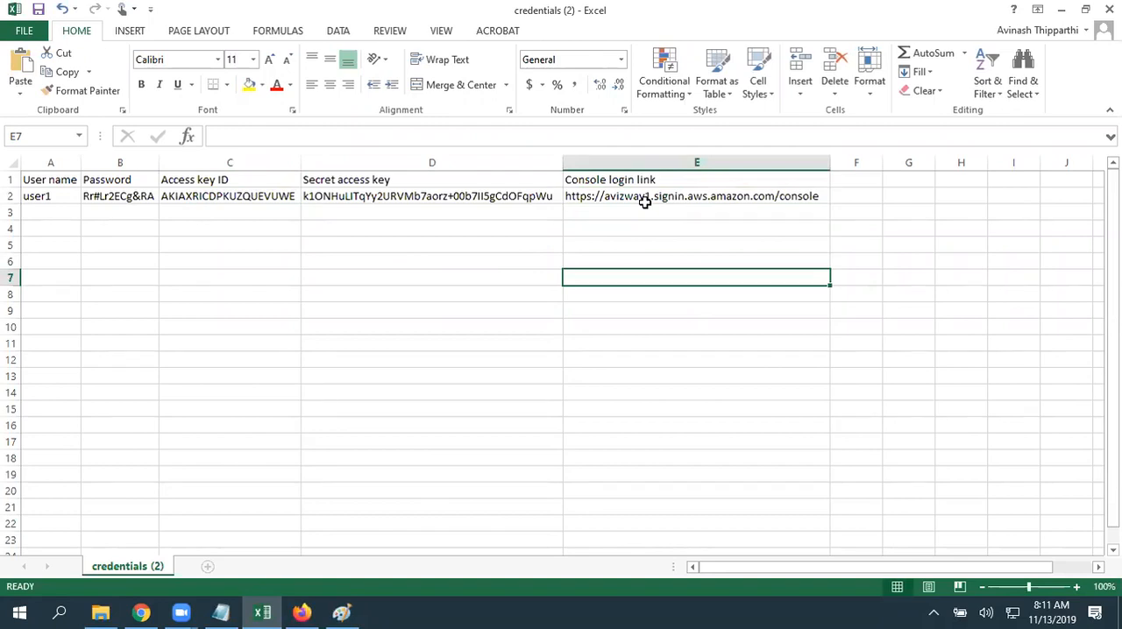
- Switch back to Firefox, check user2's access to the S3 buckets list, and return to the console home
click(301, 612)
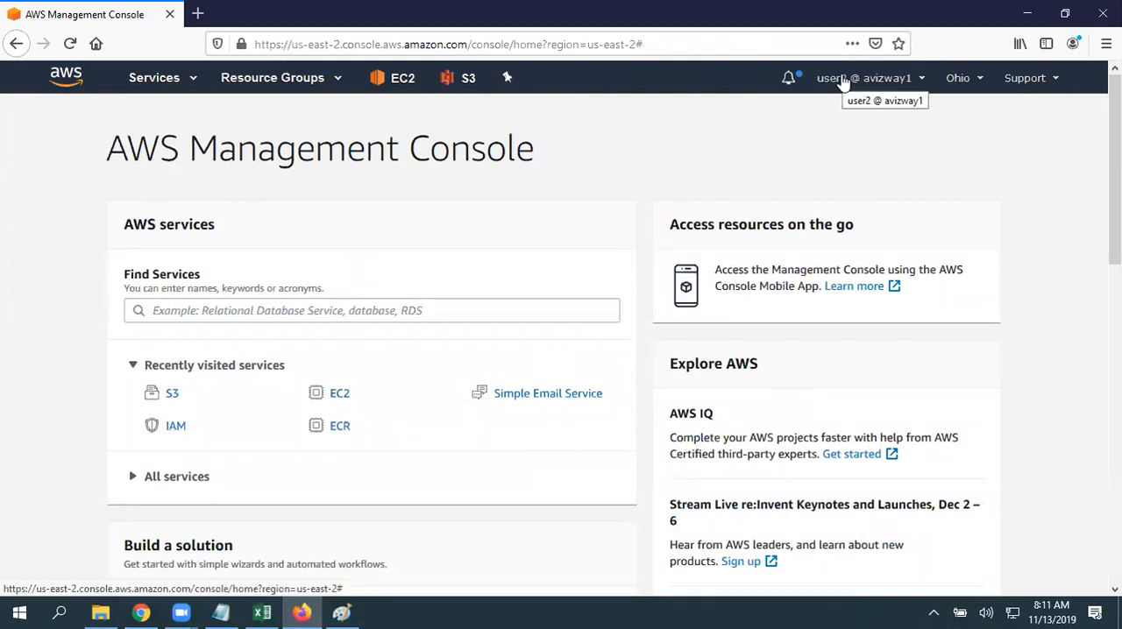
click(170, 396)
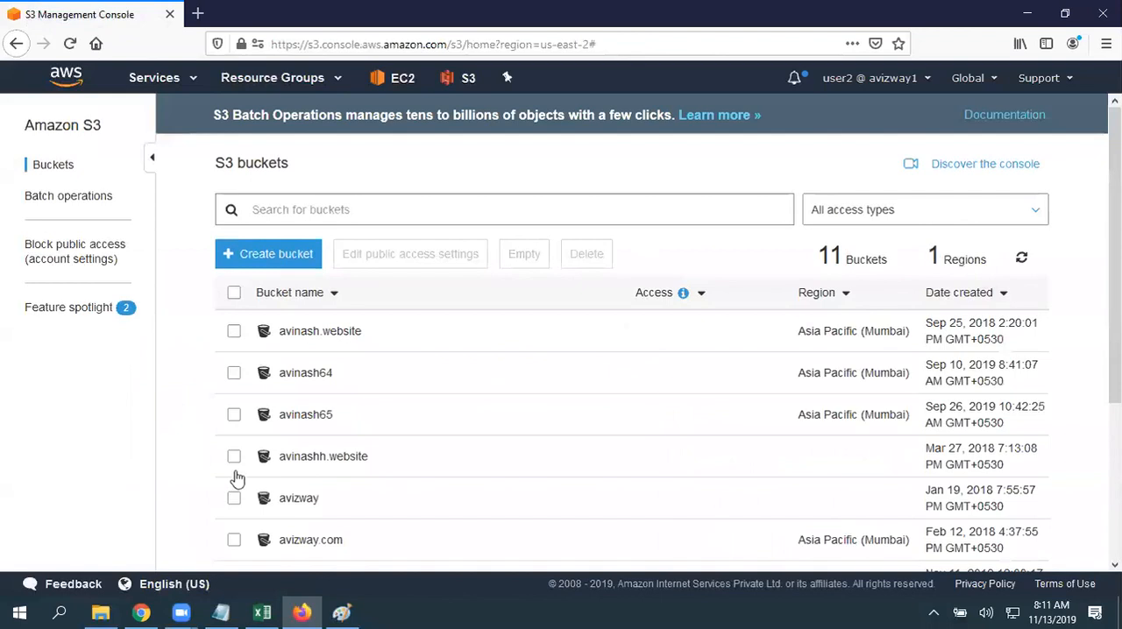
click(58, 87)
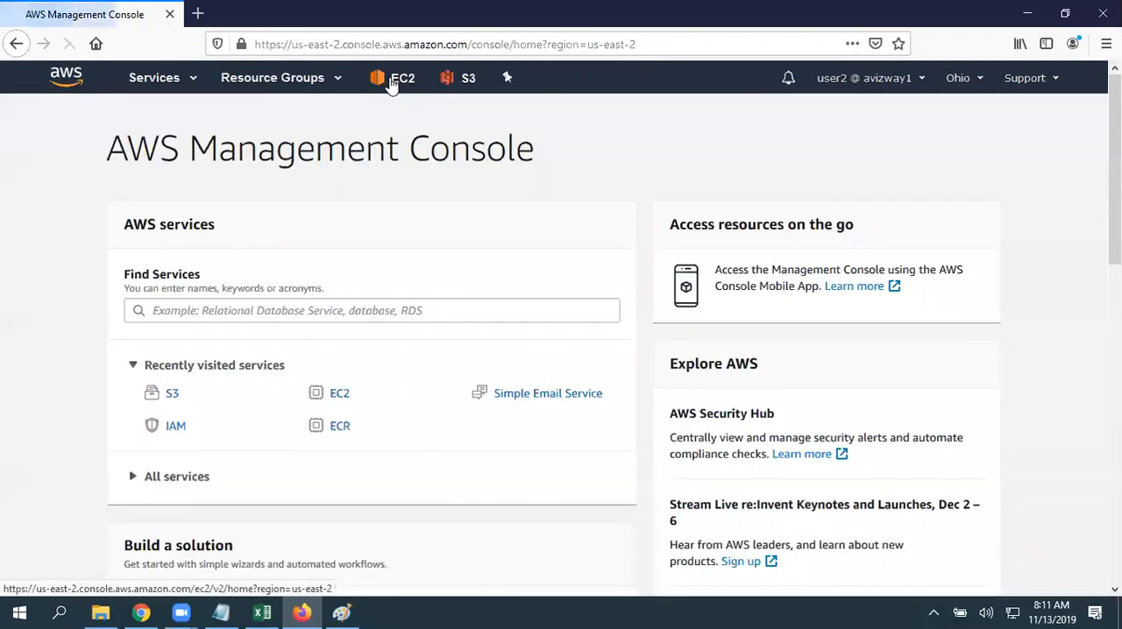
- Open the EC2 console as user2 and change the region to Asia Pacific (Mumbai)
click(392, 81)
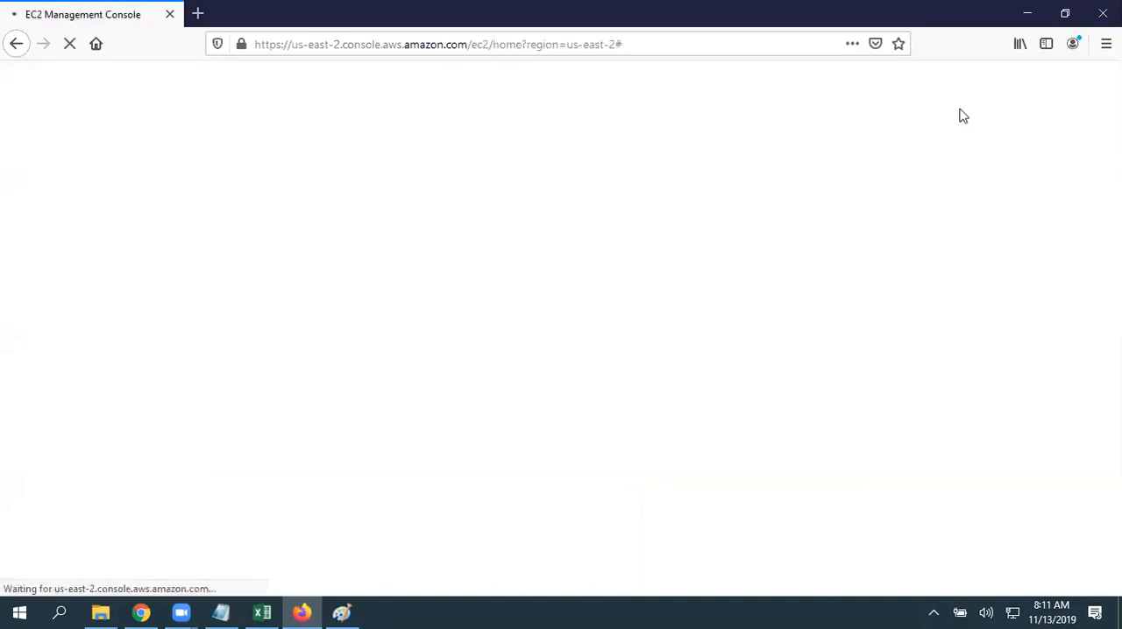
click(968, 86)
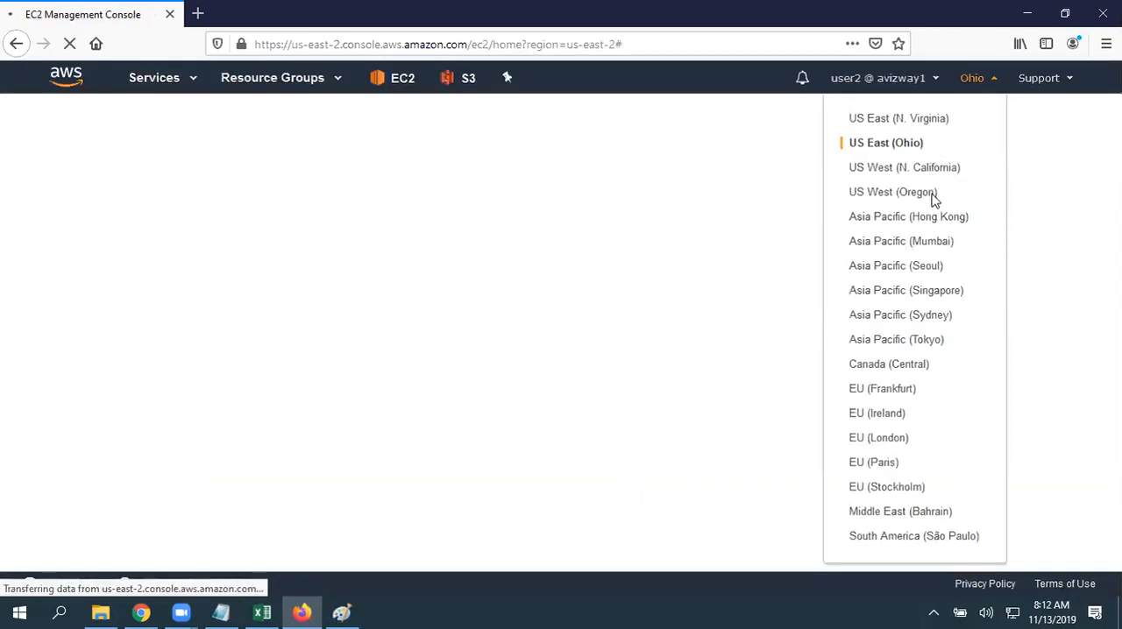
click(929, 244)
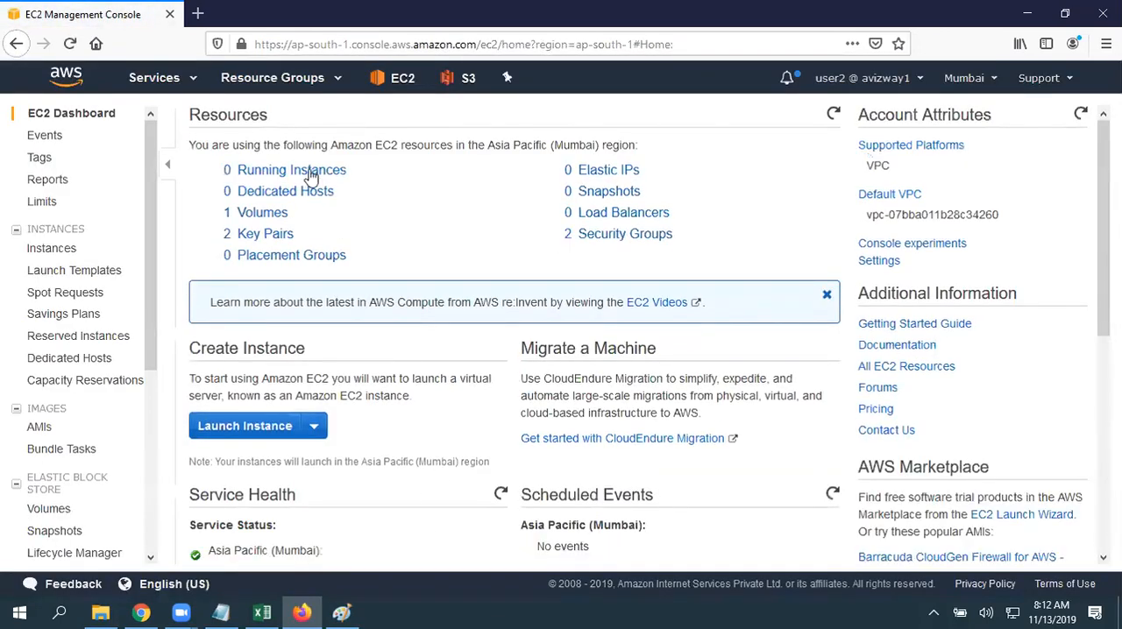
- Open the EC2 instances list and inspect the instance state actions available for the GIT instance
click(313, 173)
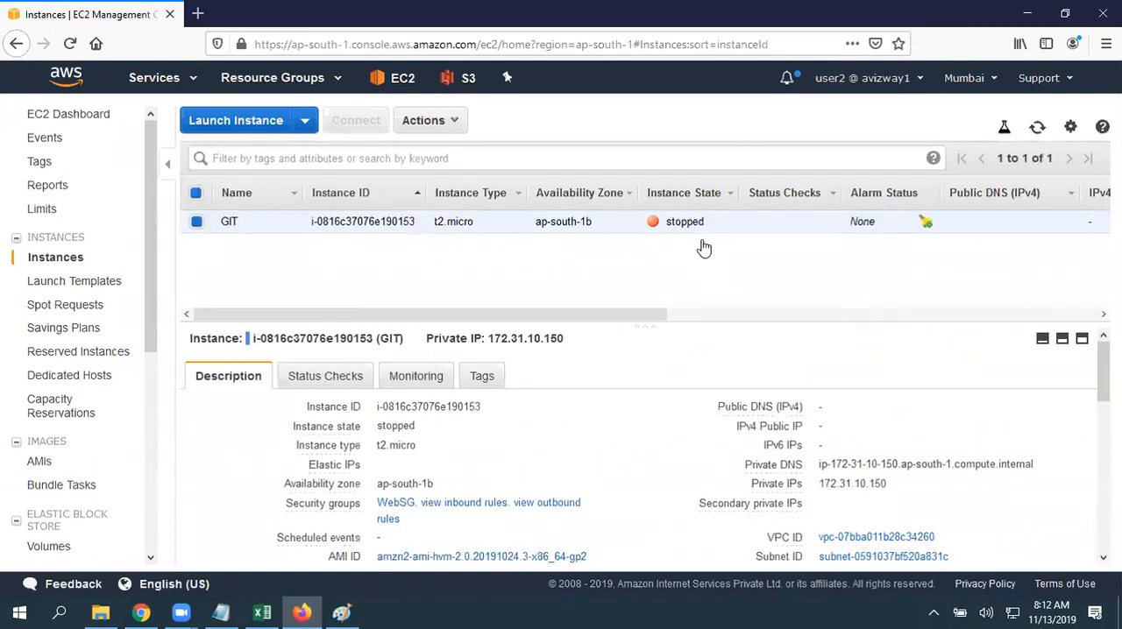
click(457, 127)
mouse_move(513, 235)
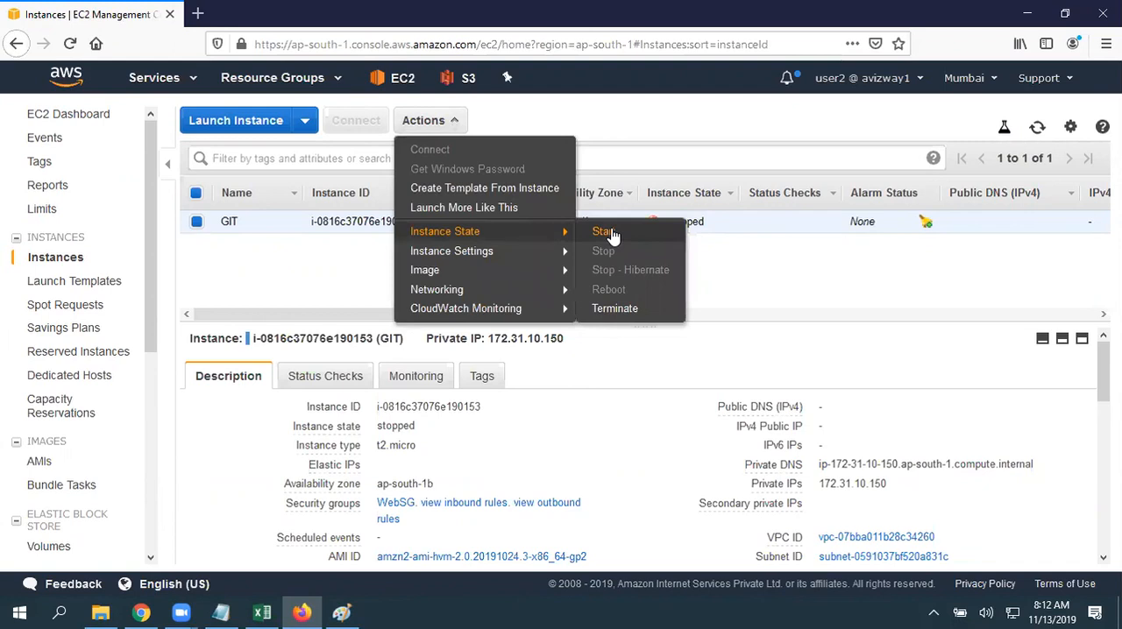
- Return to the console home and look through the full list of AWS services available to user2
click(68, 81)
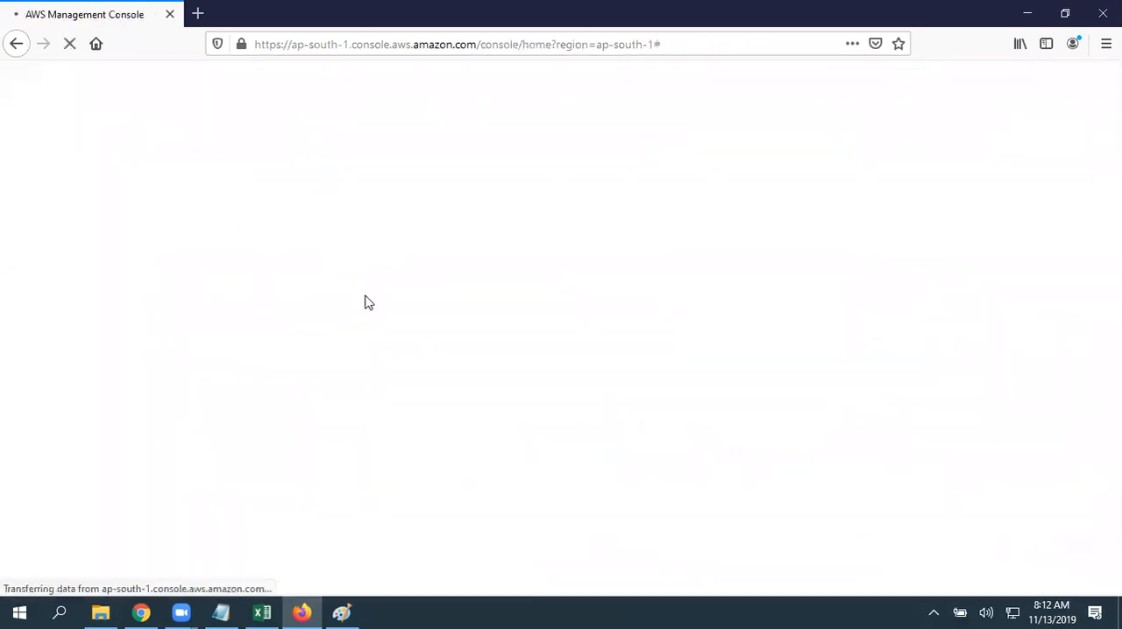
scroll(234, 171, down, 1)
scroll(234, 171, down, 4)
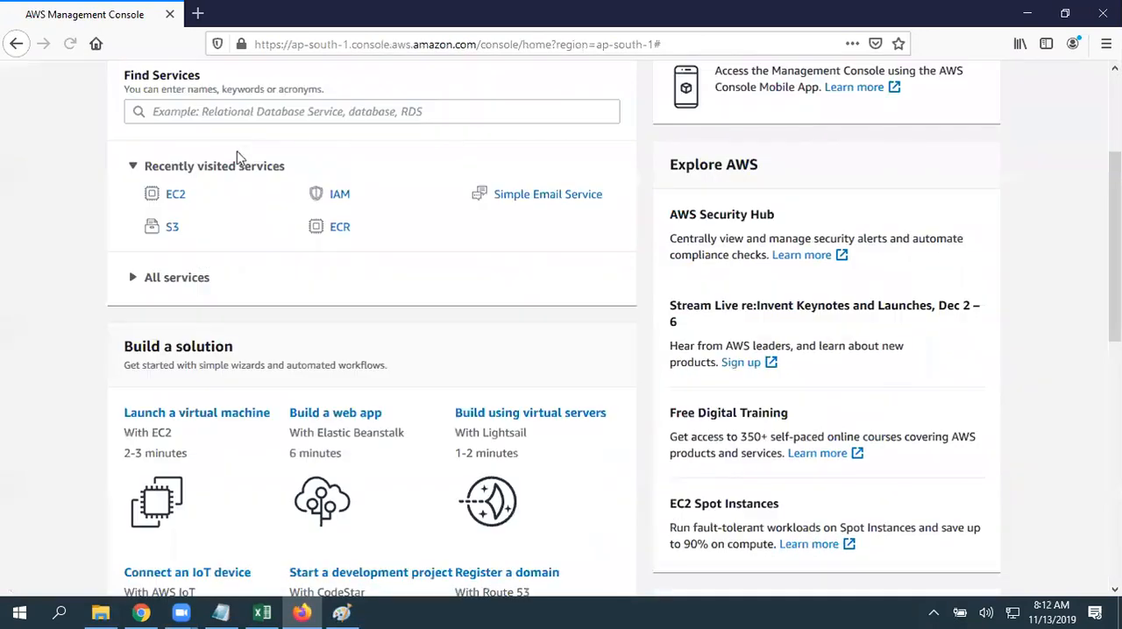
scroll(498, 372, down, 5)
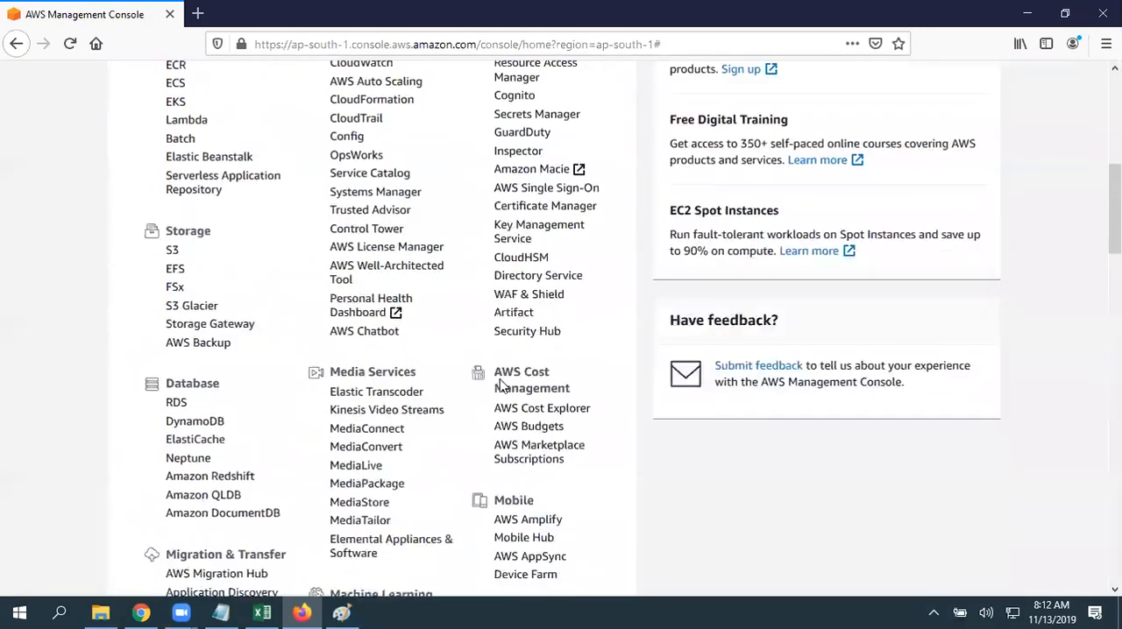
- Switch to Chrome, open the IAM policies list, search it for "deny", and clear the search
scroll(45, 364, up, 7)
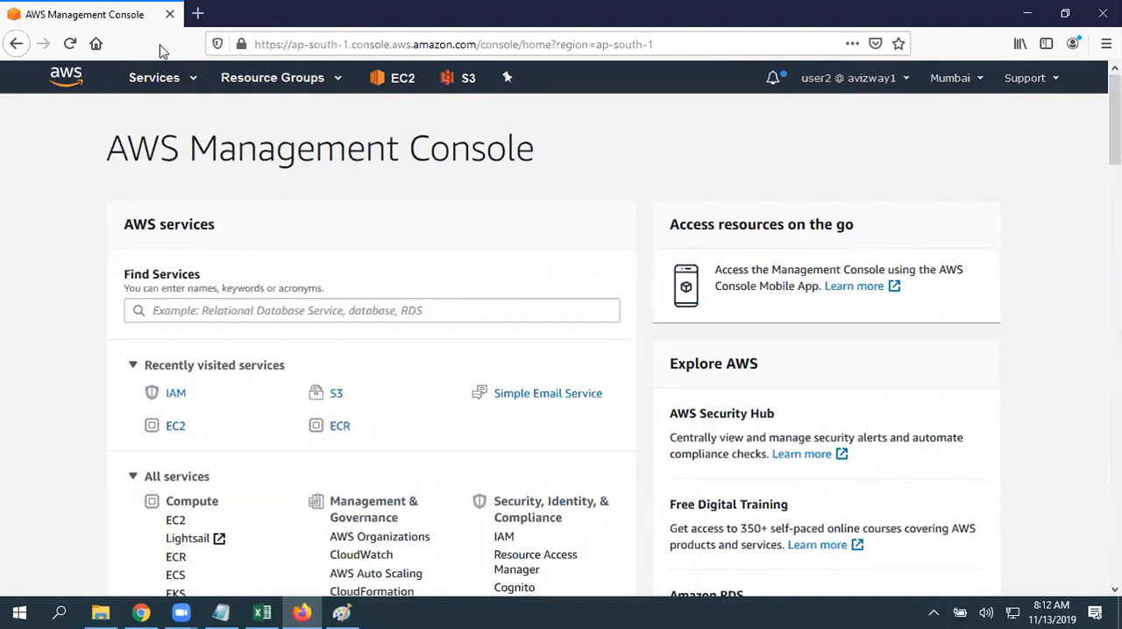
click(140, 613)
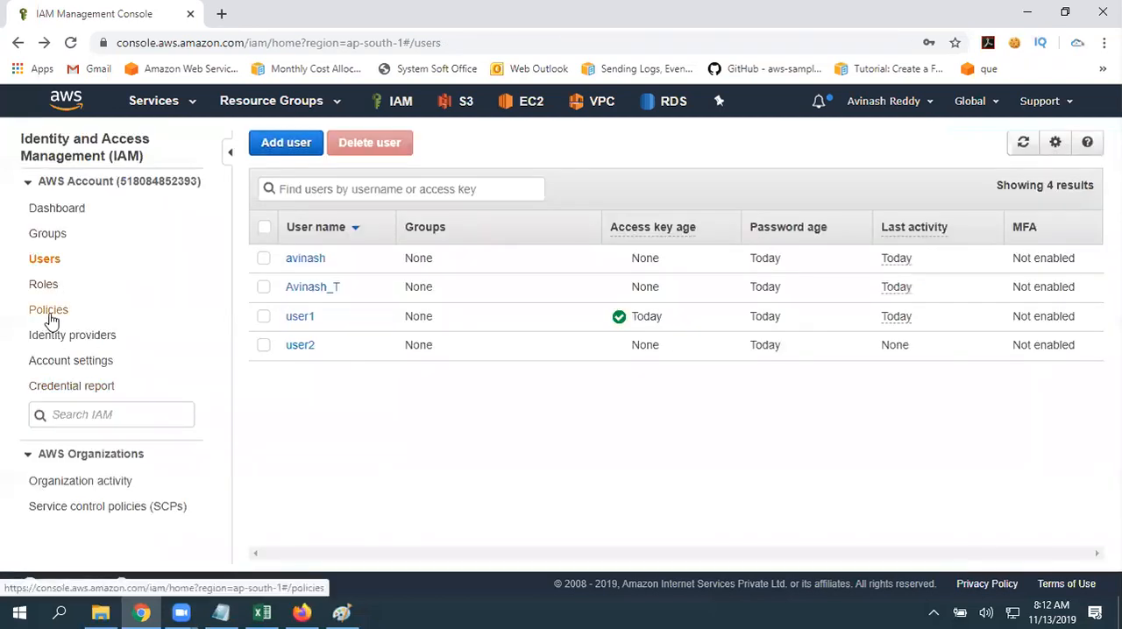
click(72, 313)
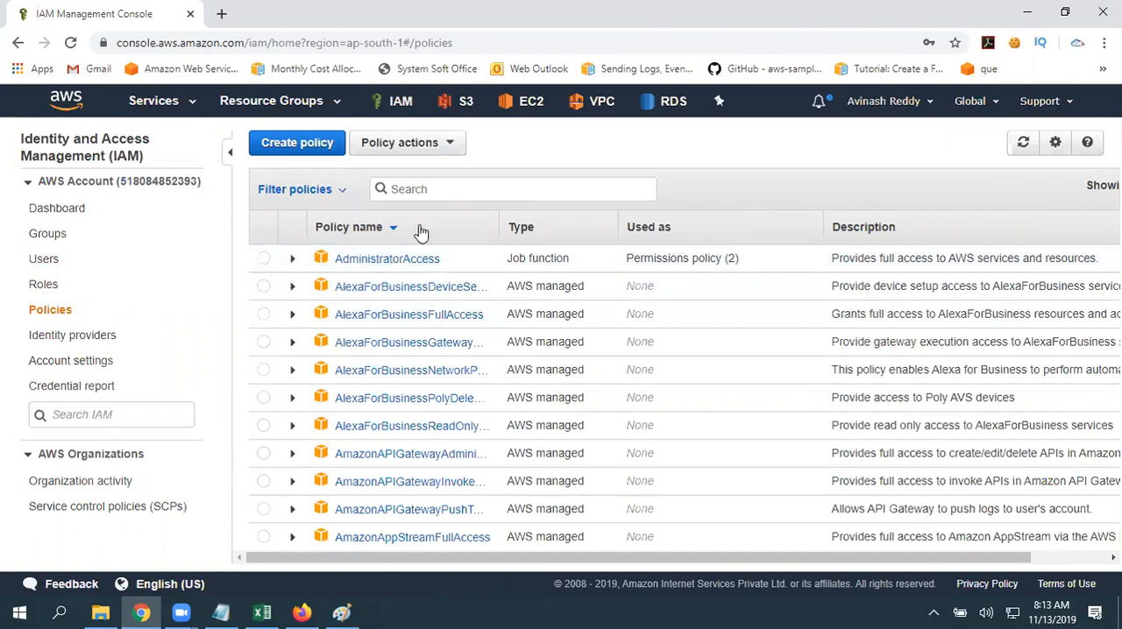
click(453, 199)
text(deny)
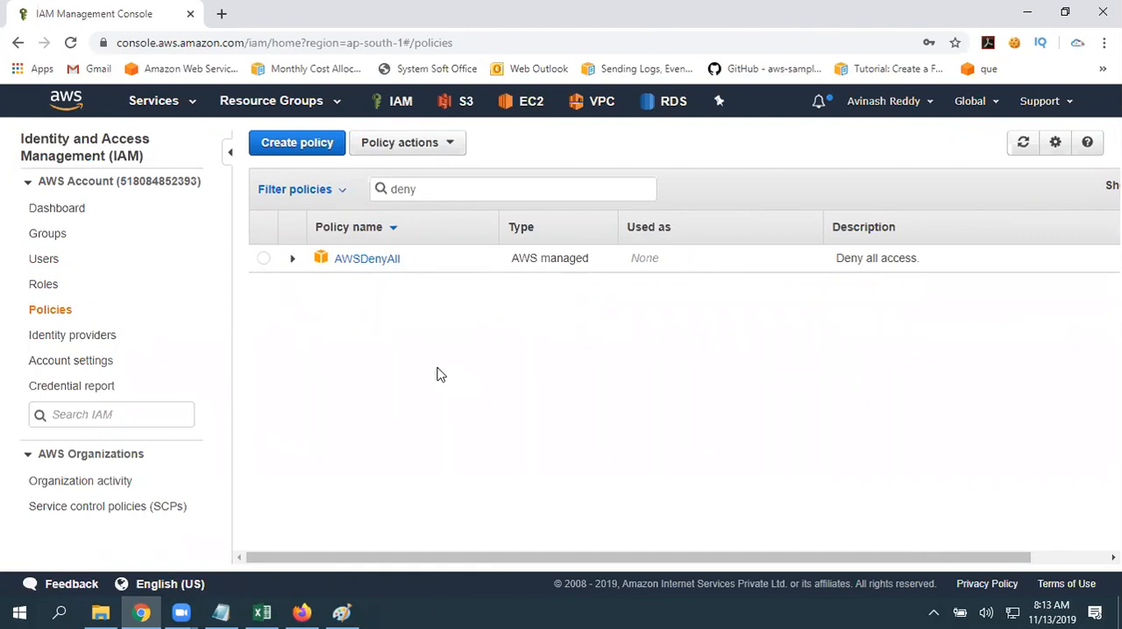
click(480, 195)
key(BackSpace)
key(BackSpace)
key(BackSpace)
key(BackSpace)
- Start creating a new policy, check its JSON editor, and return to the visual editor
click(288, 145)
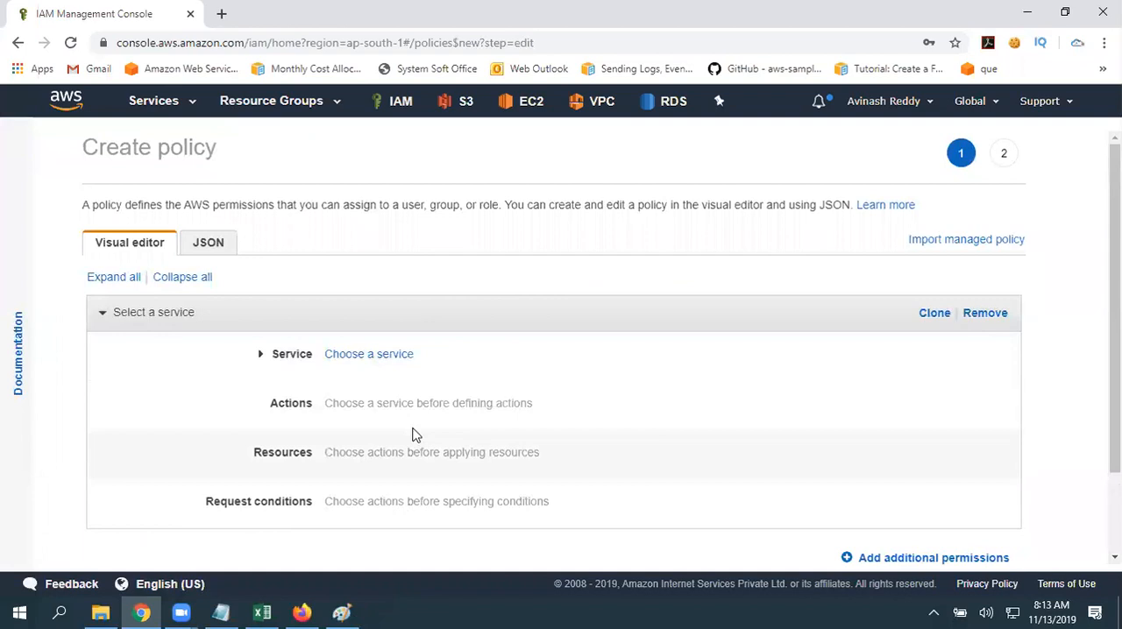
click(228, 243)
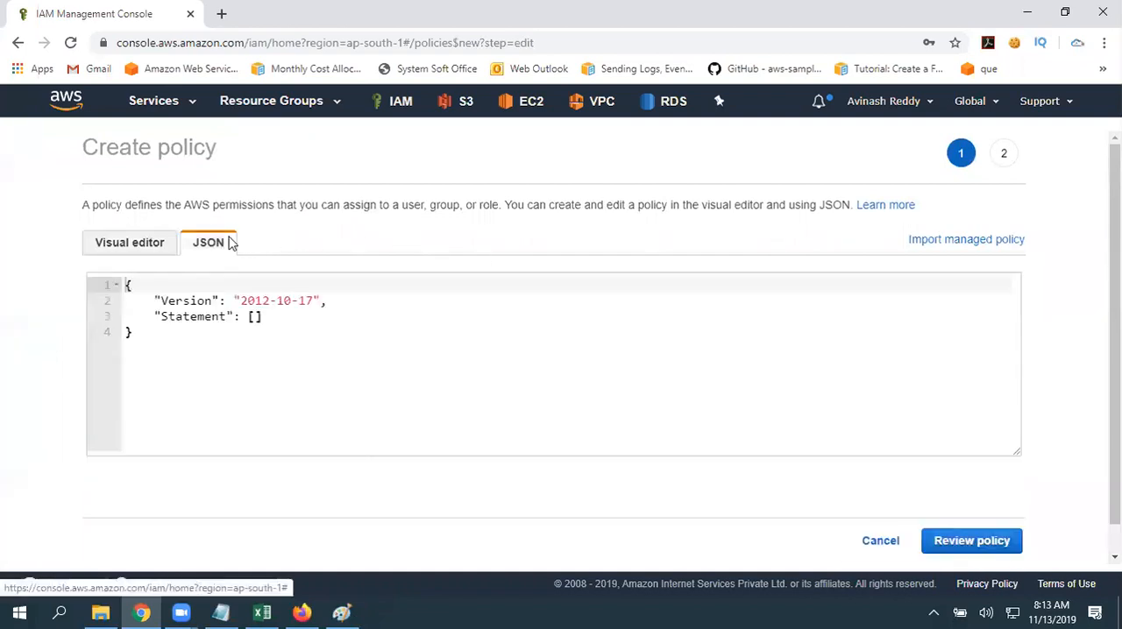
click(145, 243)
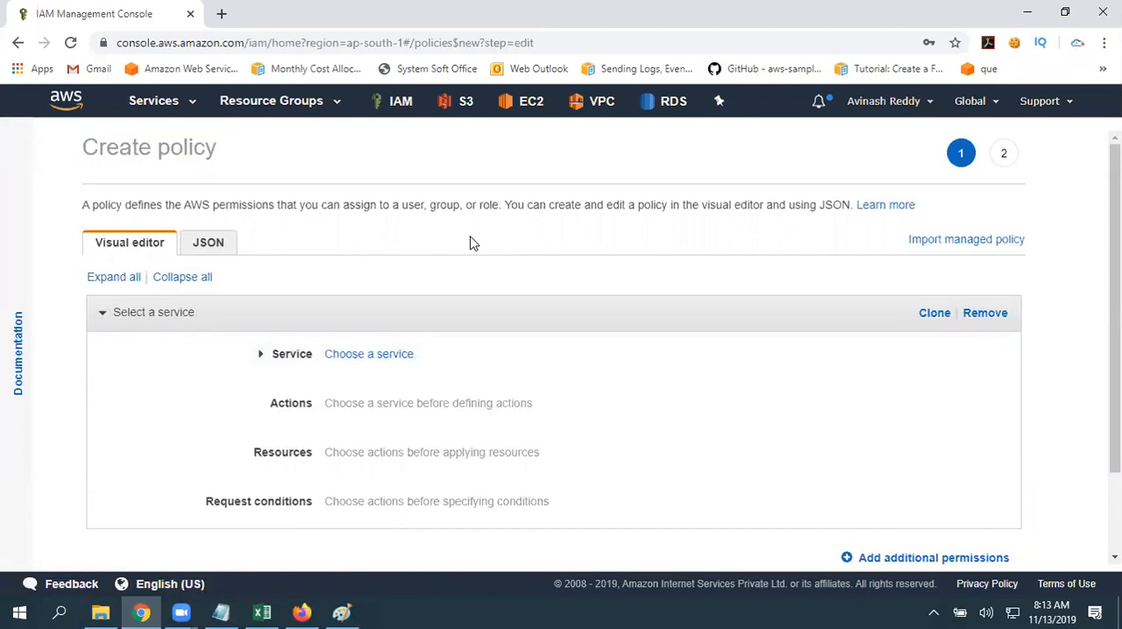
- Choose S3 as the policy's service and switch its actions to deny permissions
scroll(218, 323, down, 1)
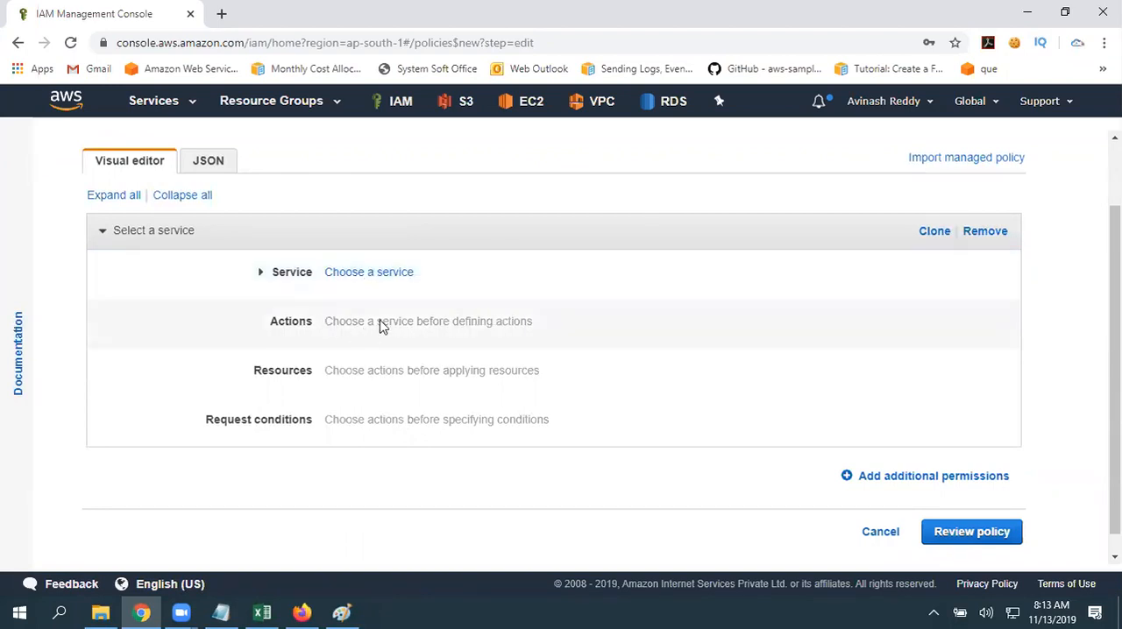
click(368, 270)
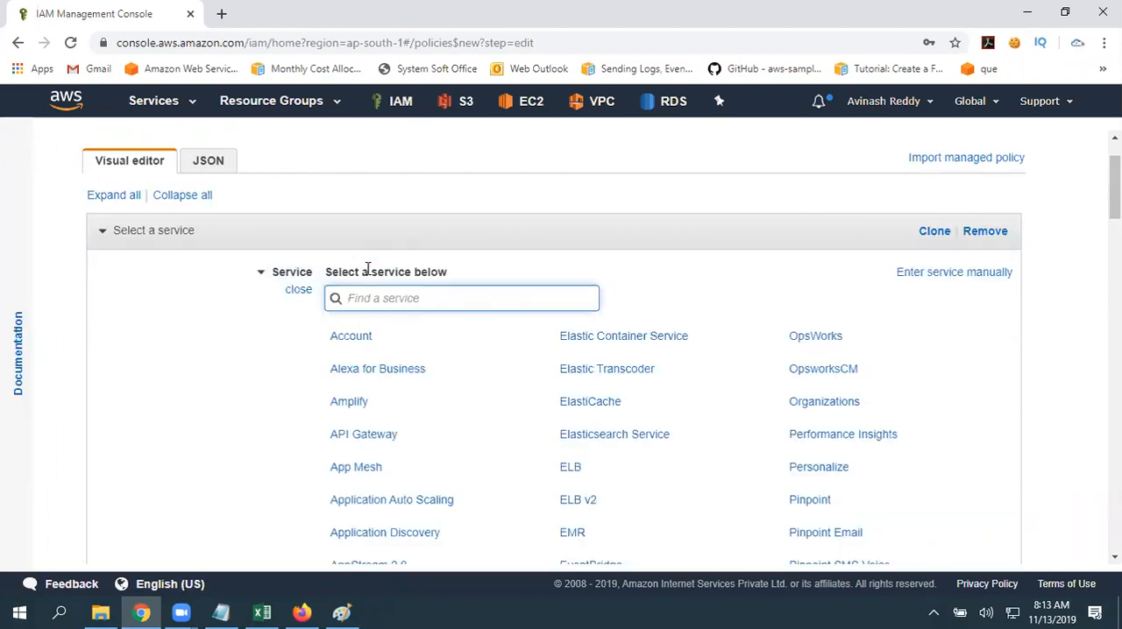
text(s3)
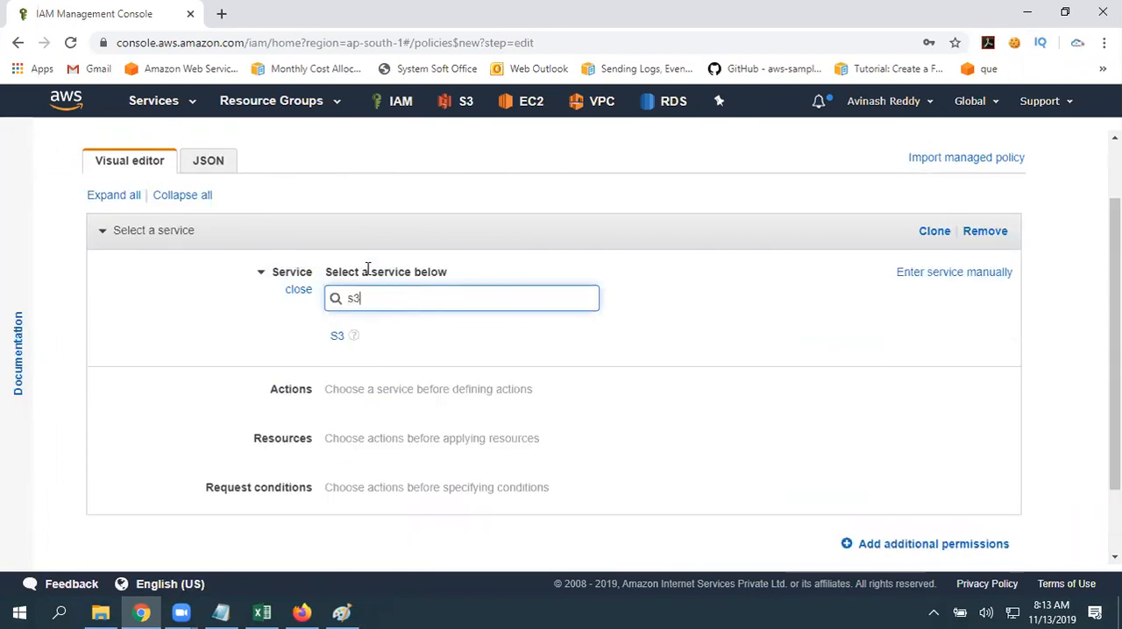
click(336, 334)
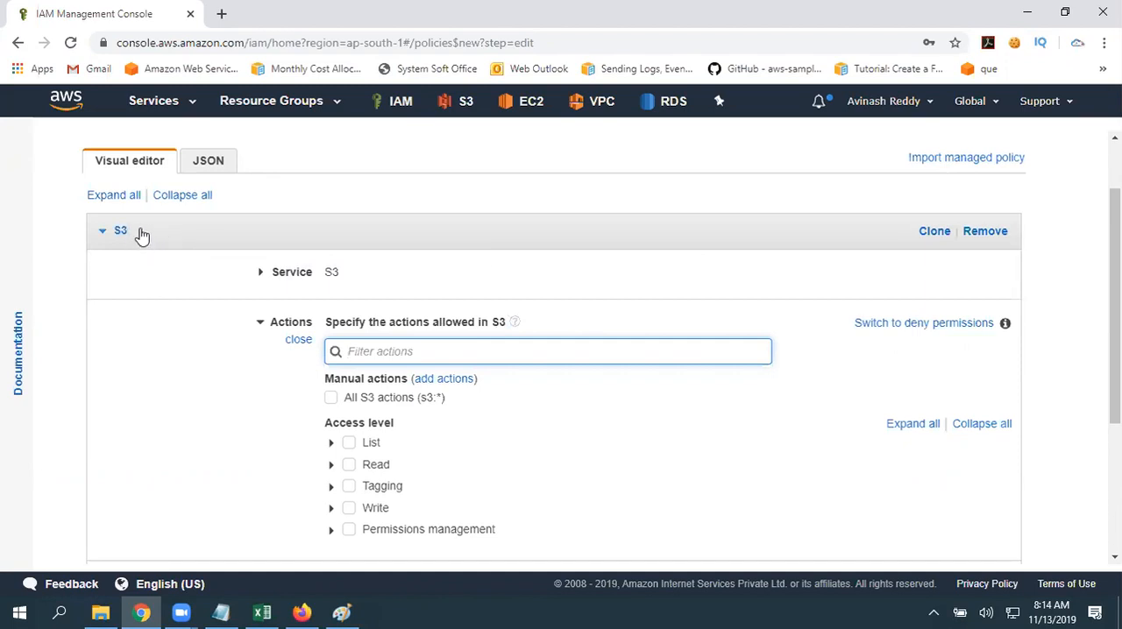
click(881, 322)
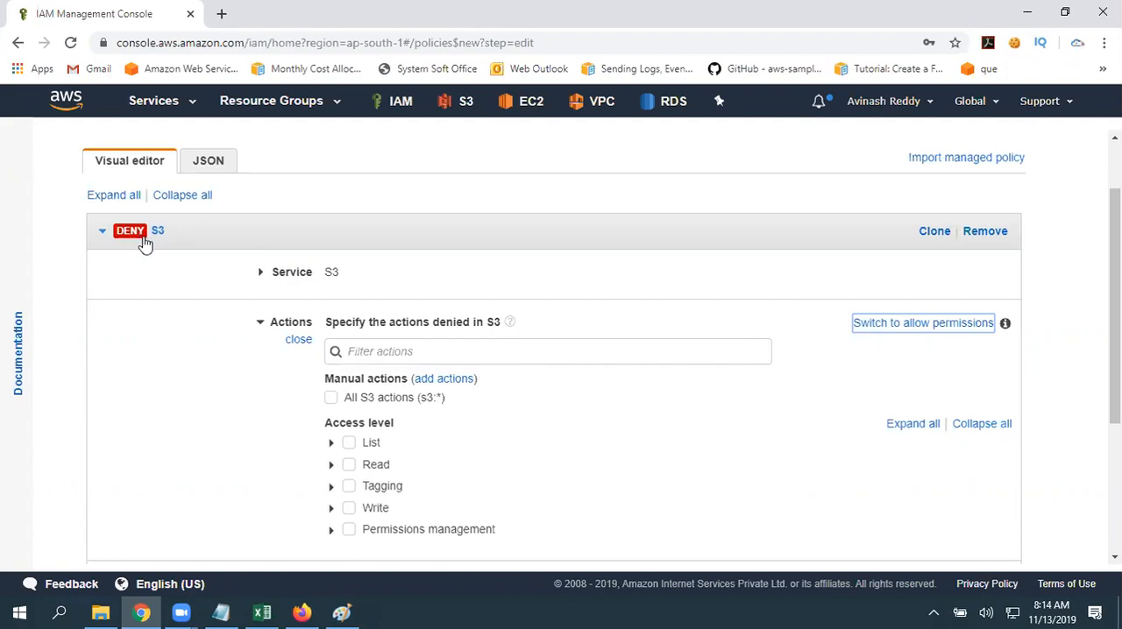
- Include all S3 actions (s3:*) in the deny block and apply it to all resources
scroll(312, 462, down, 2)
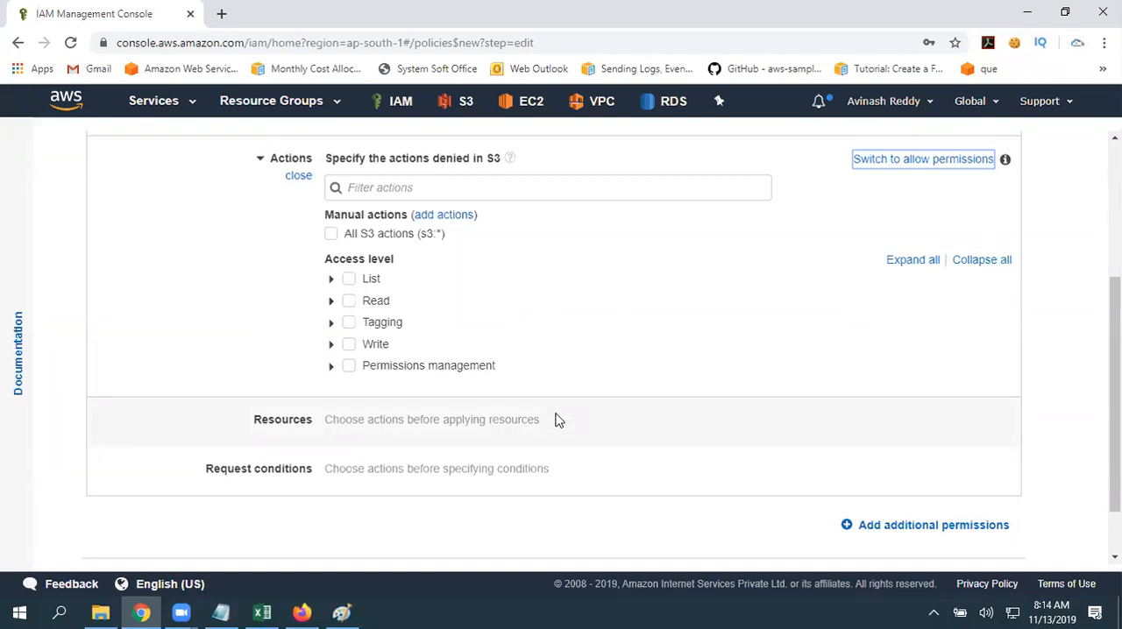
click(330, 235)
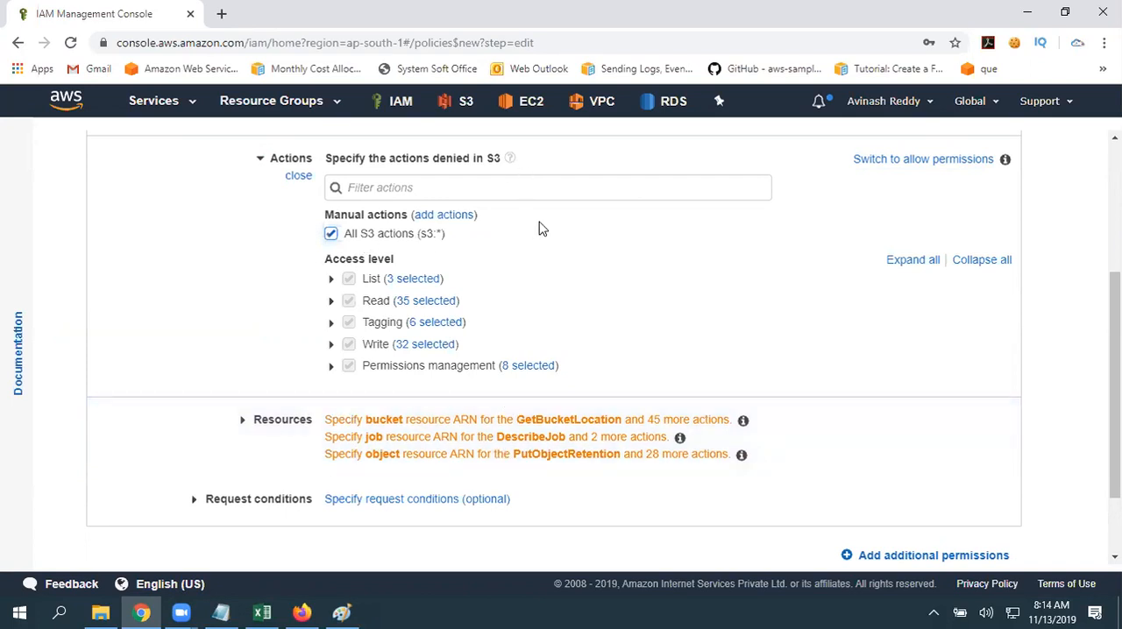
click(861, 461)
click(383, 229)
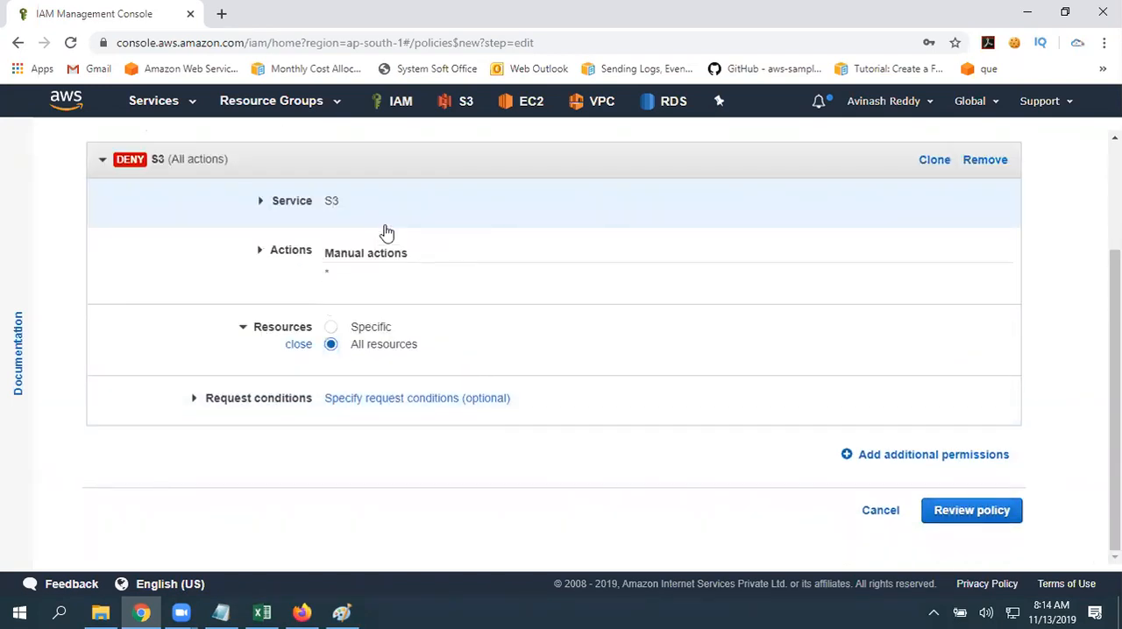
scroll(458, 544, up, 2)
scroll(459, 544, down, 2)
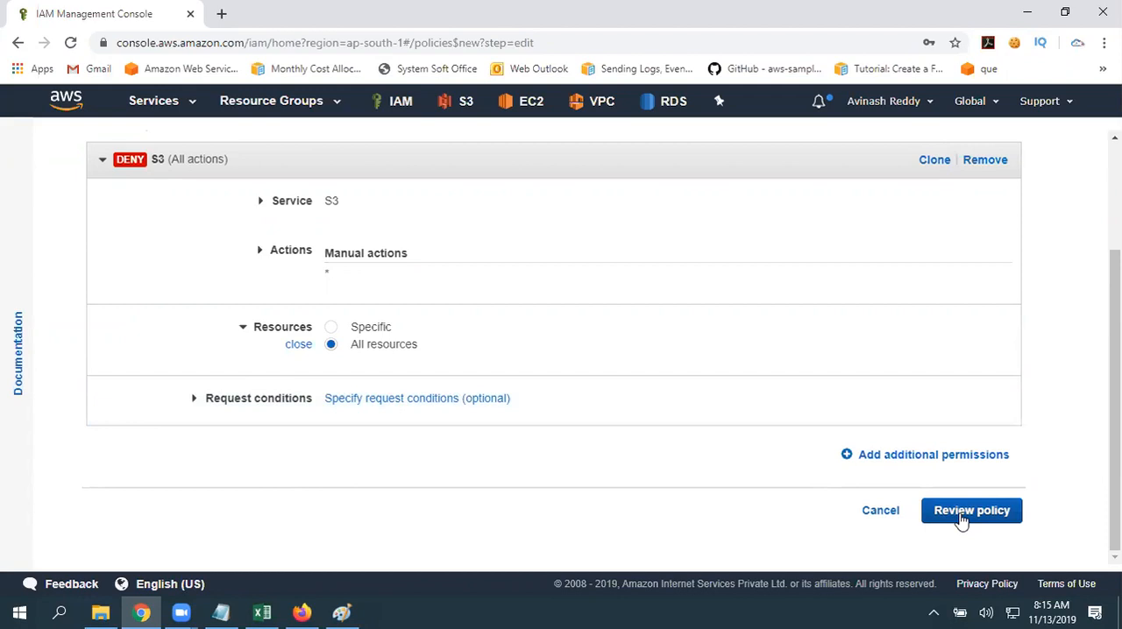
- Add an additional permission block to the policy and choose EC2 as its service
click(925, 457)
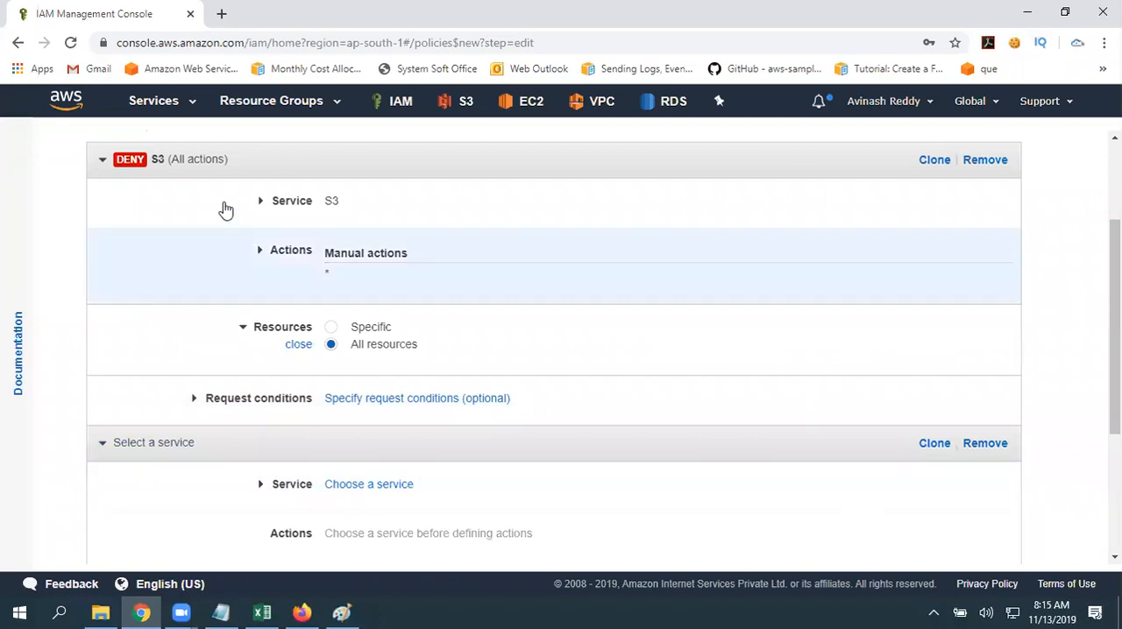
scroll(430, 310, down, 2)
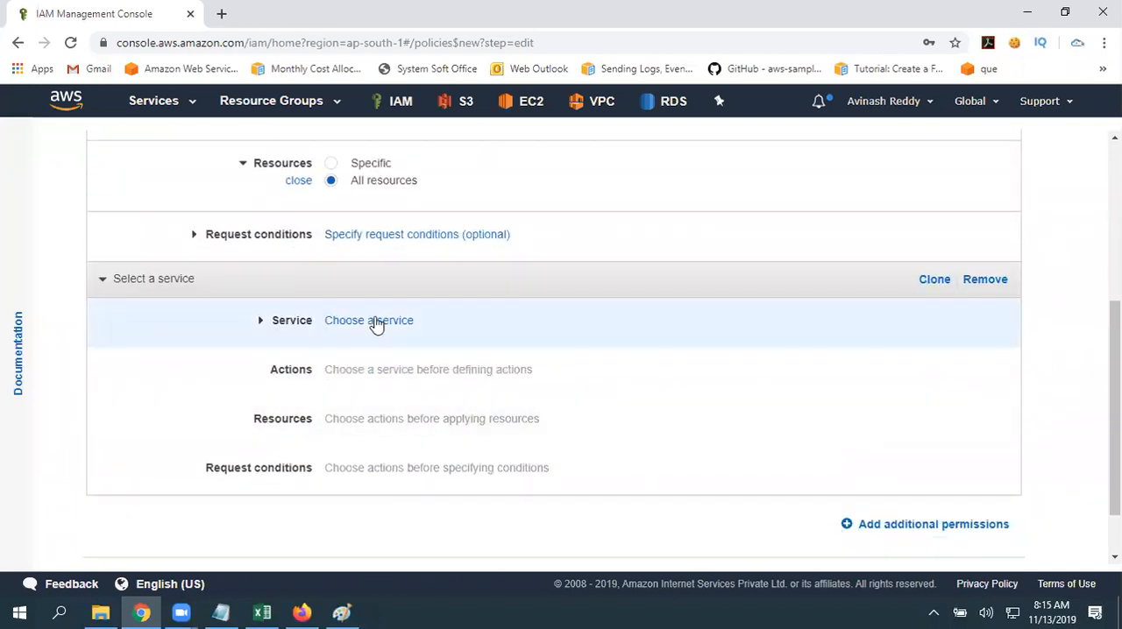
click(399, 341)
text(ec2)
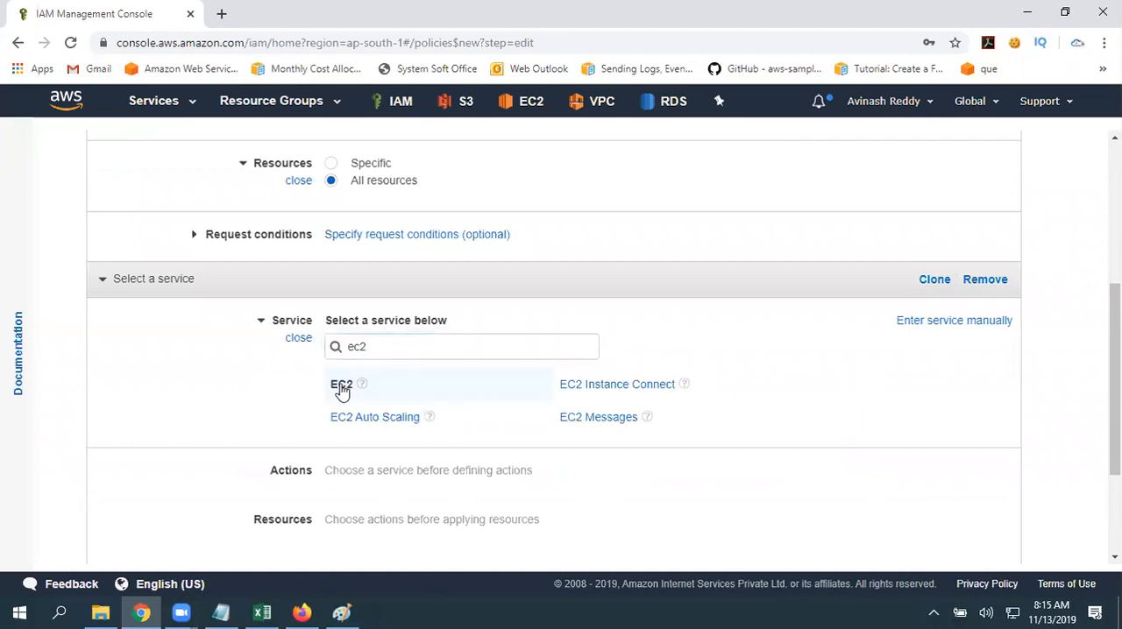
click(342, 384)
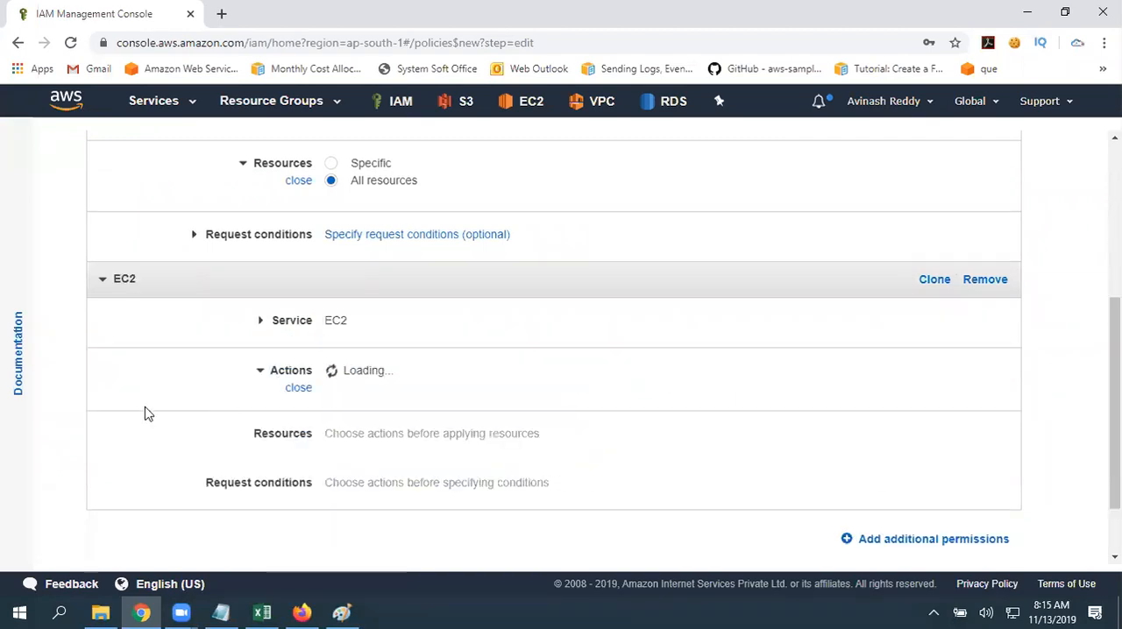
- Select all EC2 actions (ec2:*) and switch the EC2 block to deny permissions
click(331, 446)
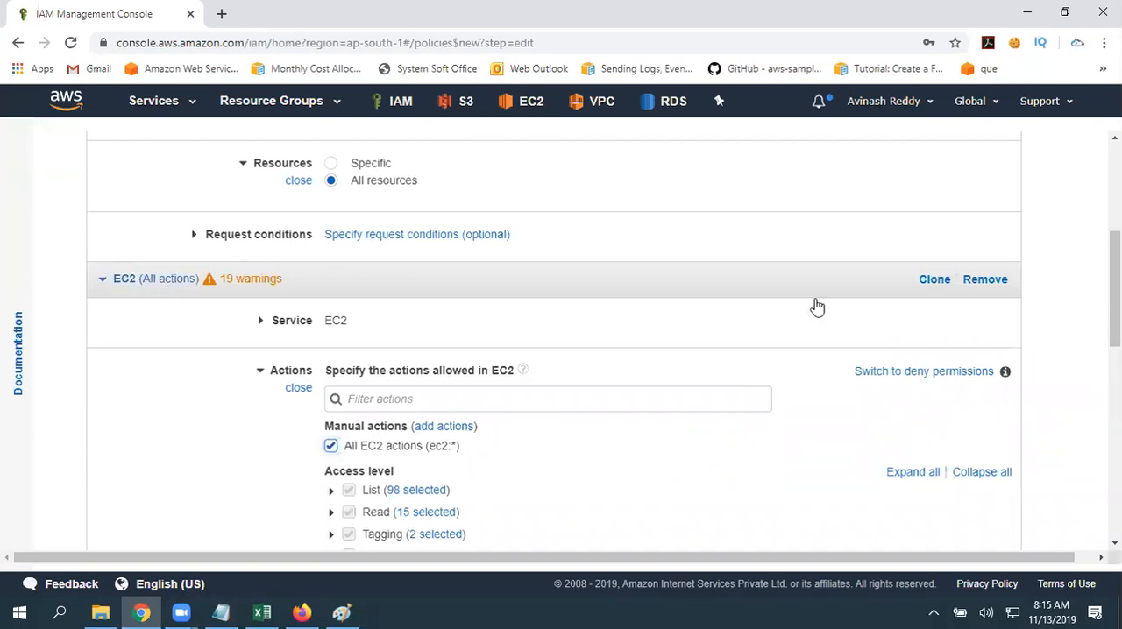
click(934, 372)
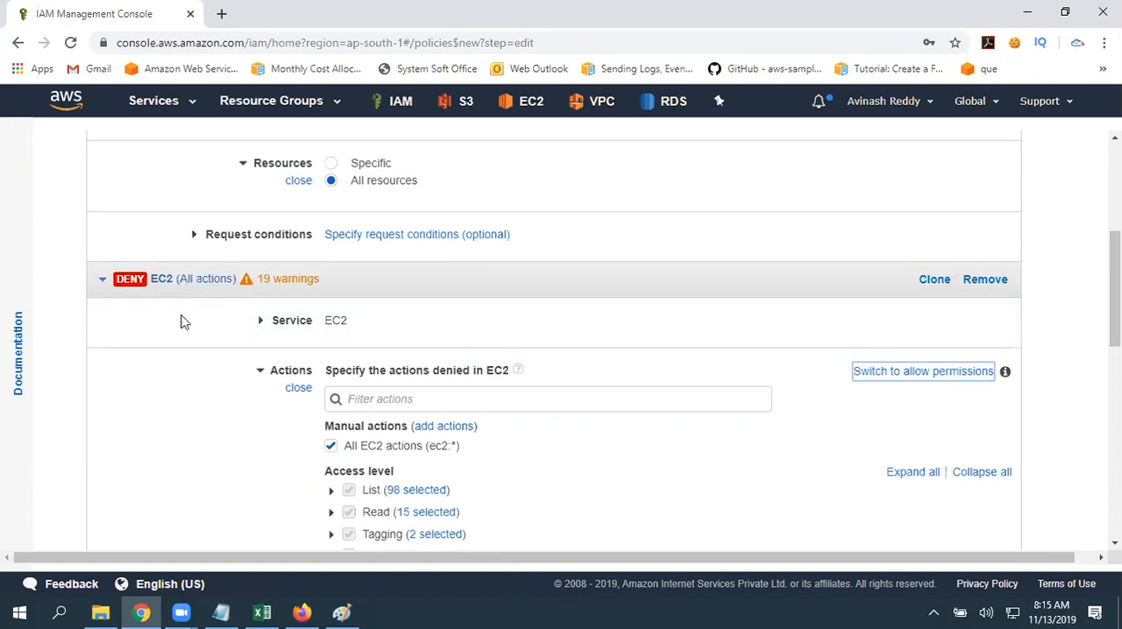
scroll(112, 268, up, 3)
scroll(132, 413, down, 5)
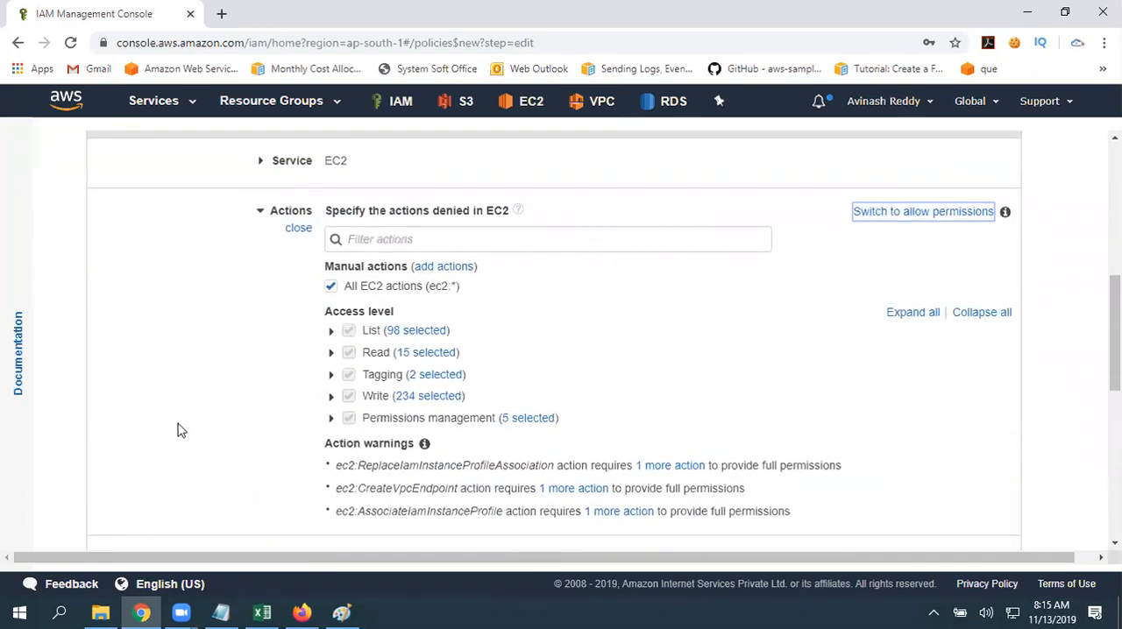
- Apply the EC2 deny block to all resources
scroll(178, 430, down, 1)
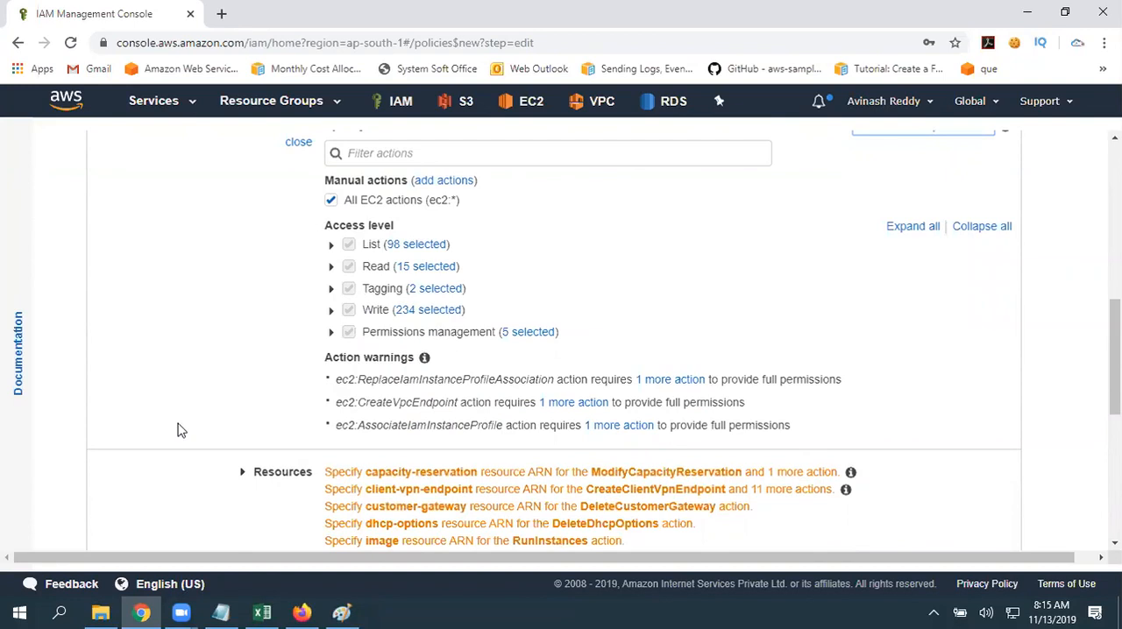
scroll(177, 429, down, 2)
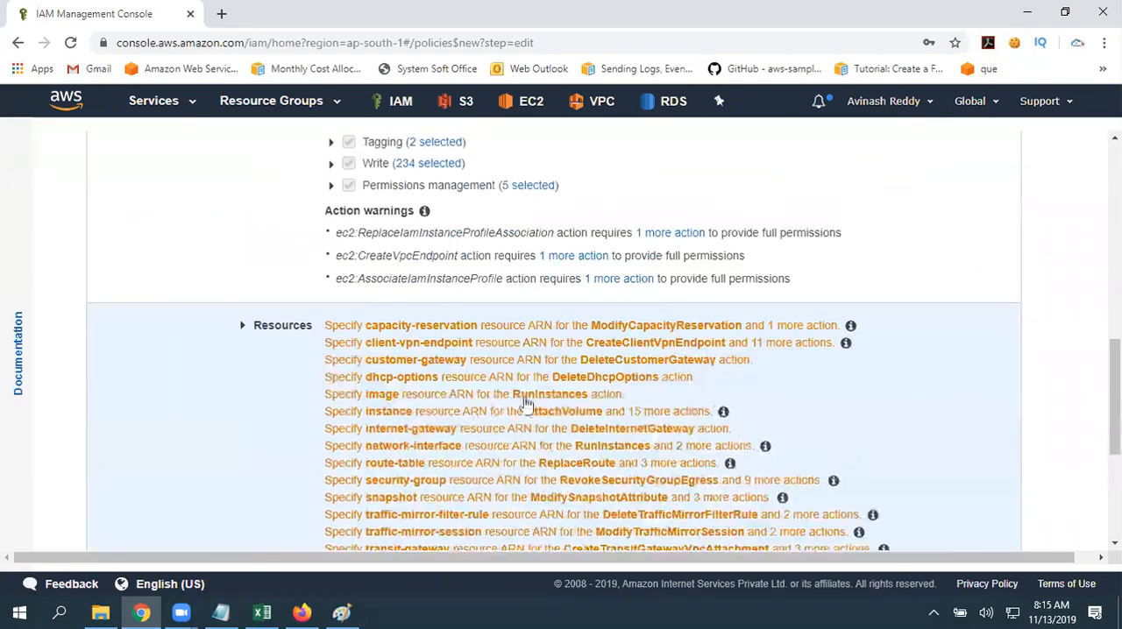
scroll(561, 426, up, 4)
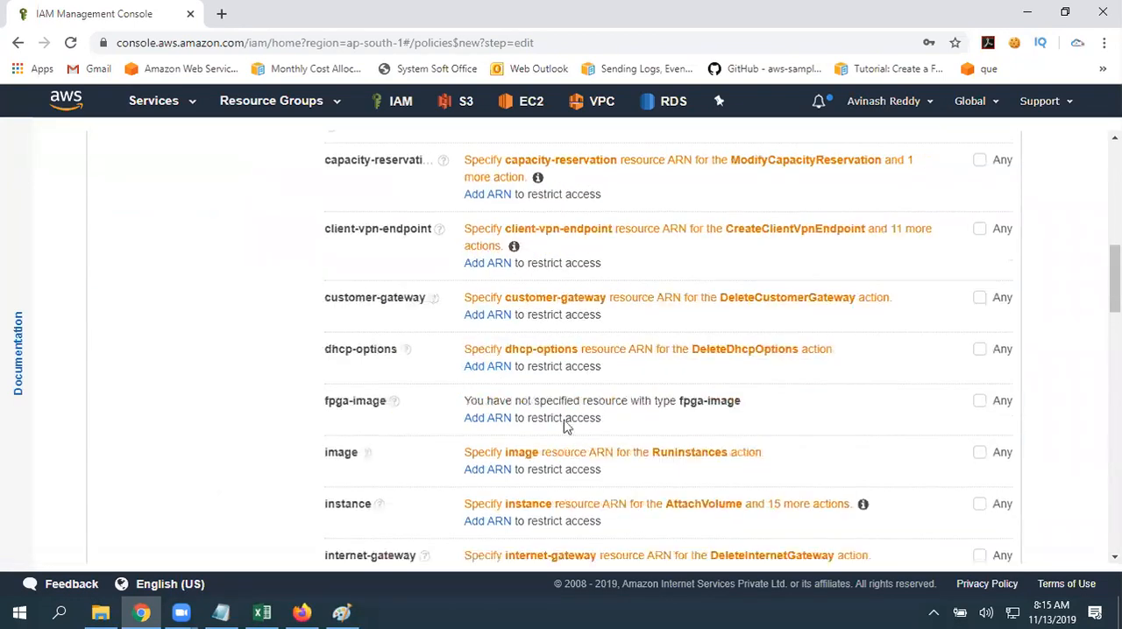
click(379, 384)
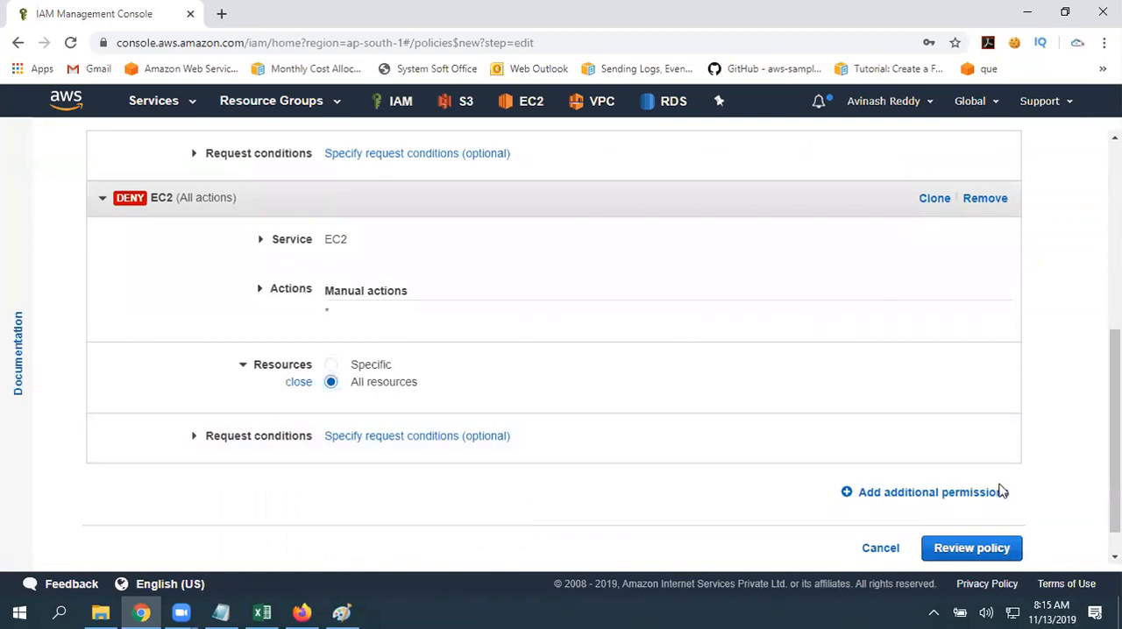
- Proceed to the policy review and examine the explicit deny entries in the summary
click(969, 548)
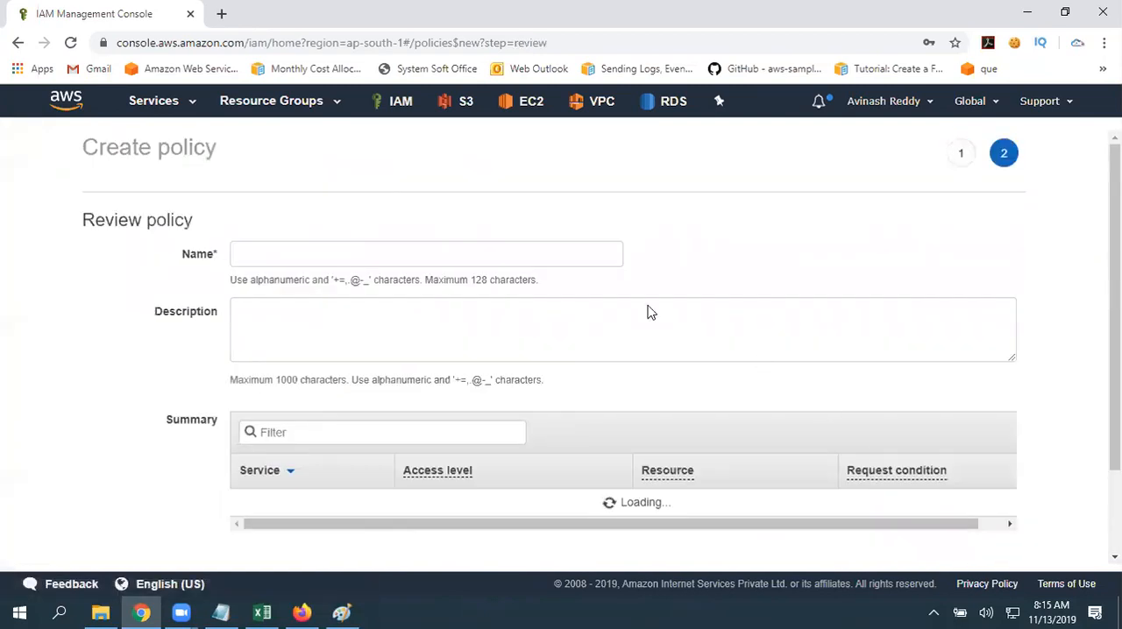
scroll(613, 473, down, 3)
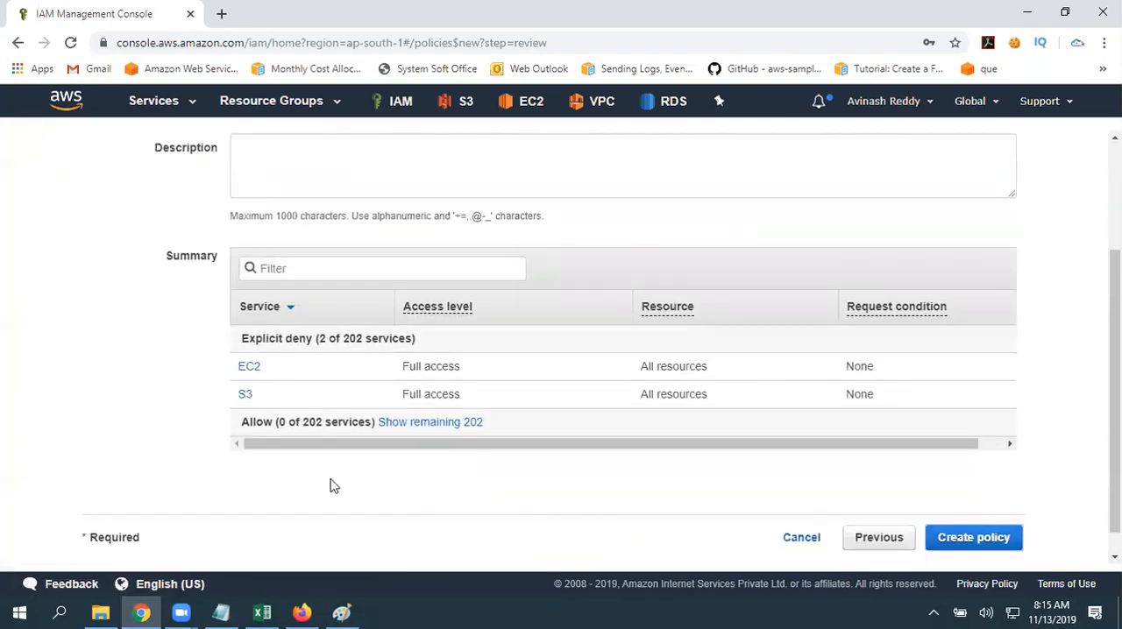
drag(237, 340, 313, 341)
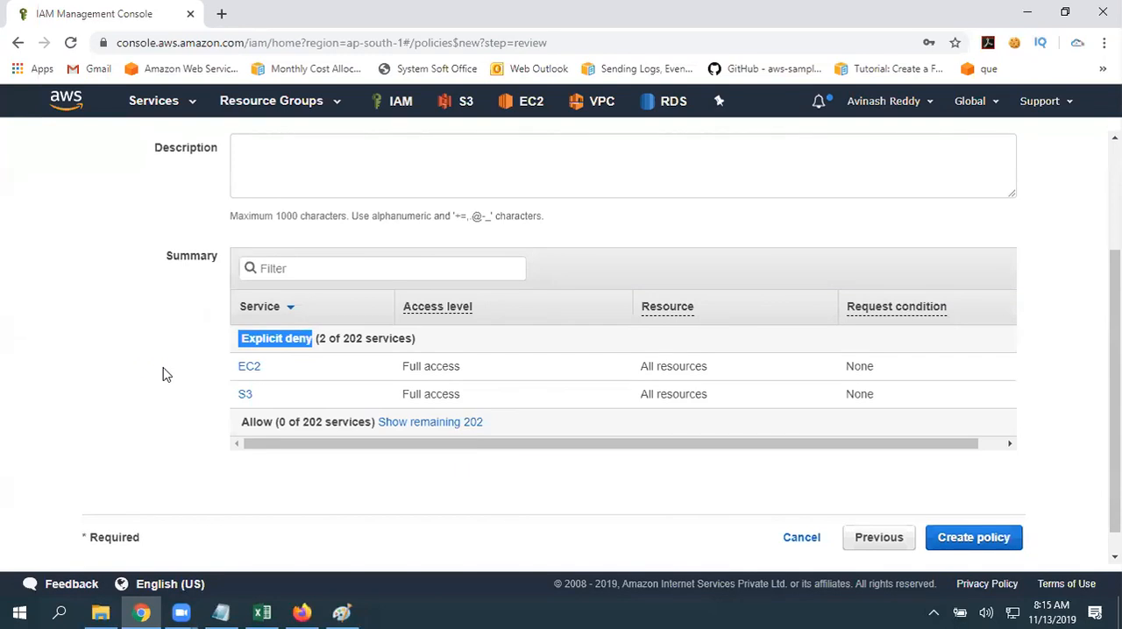
scroll(178, 361, up, 2)
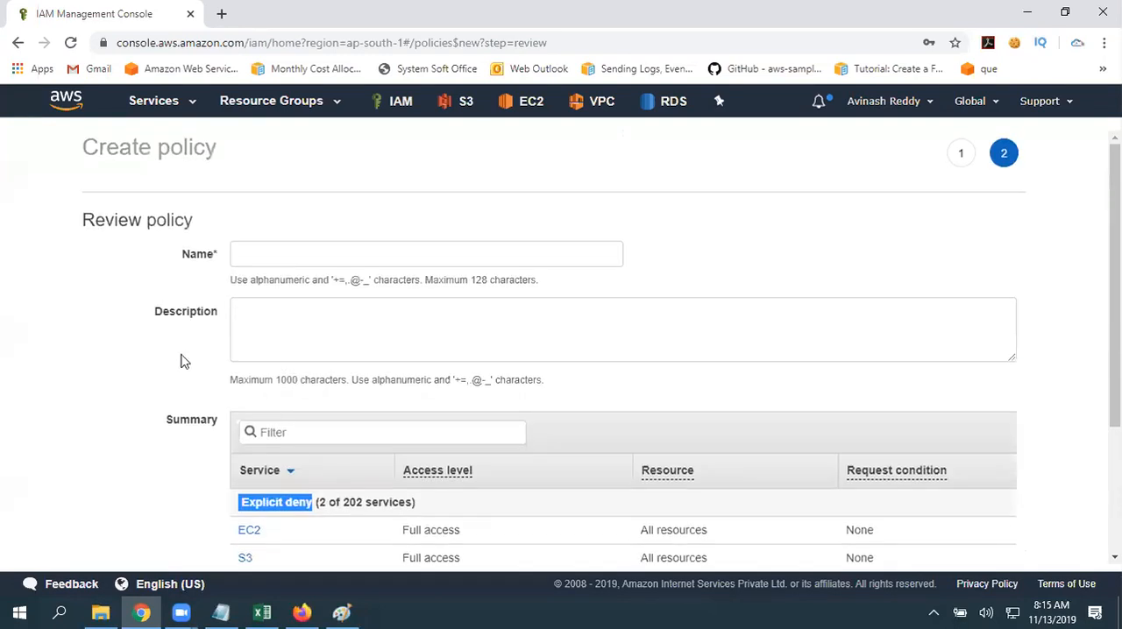
- Name the policy DenyS3andEC2 and enter the description "Deny Permissions on S3 and EC2 All resources"
click(293, 257)
text(DenyS3andEC2)
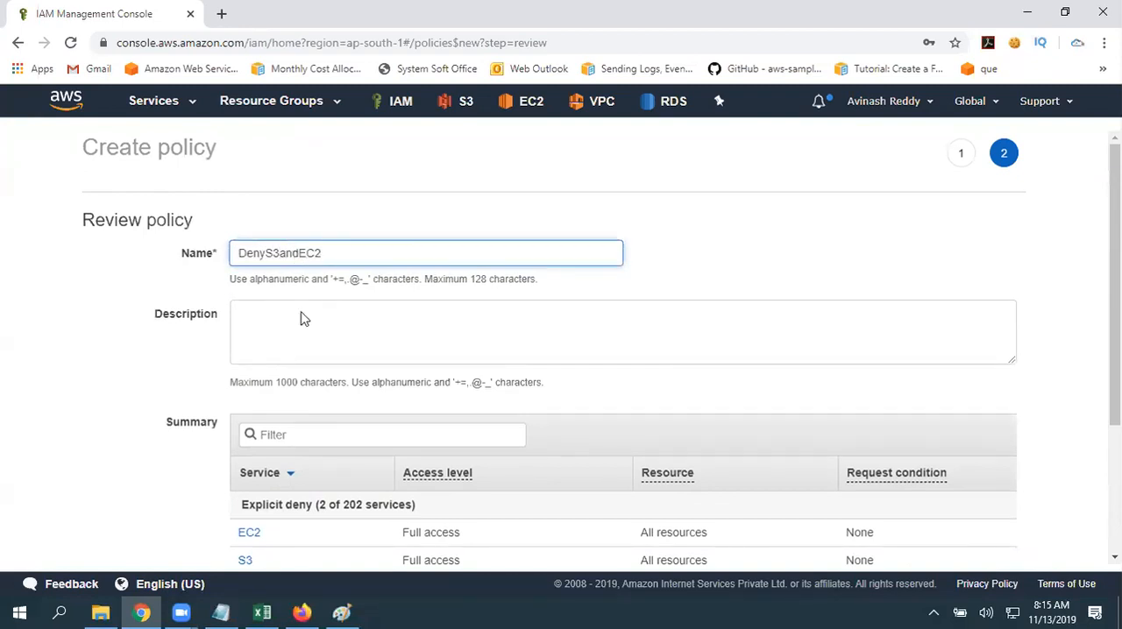
click(340, 355)
text(De)
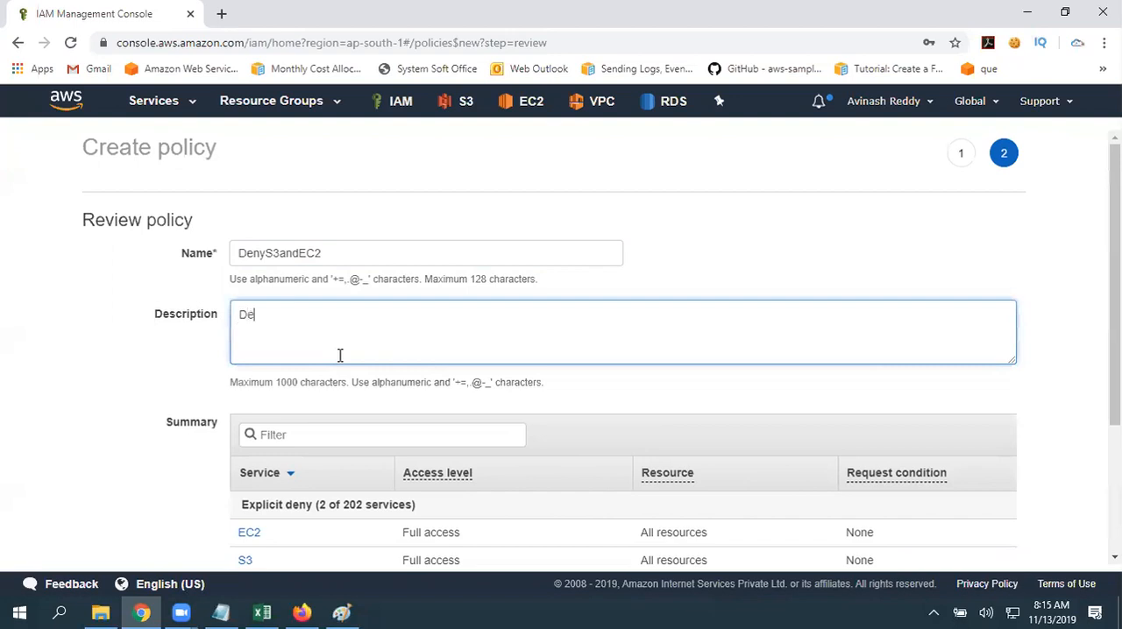
text(ny Permissions on S3 an)
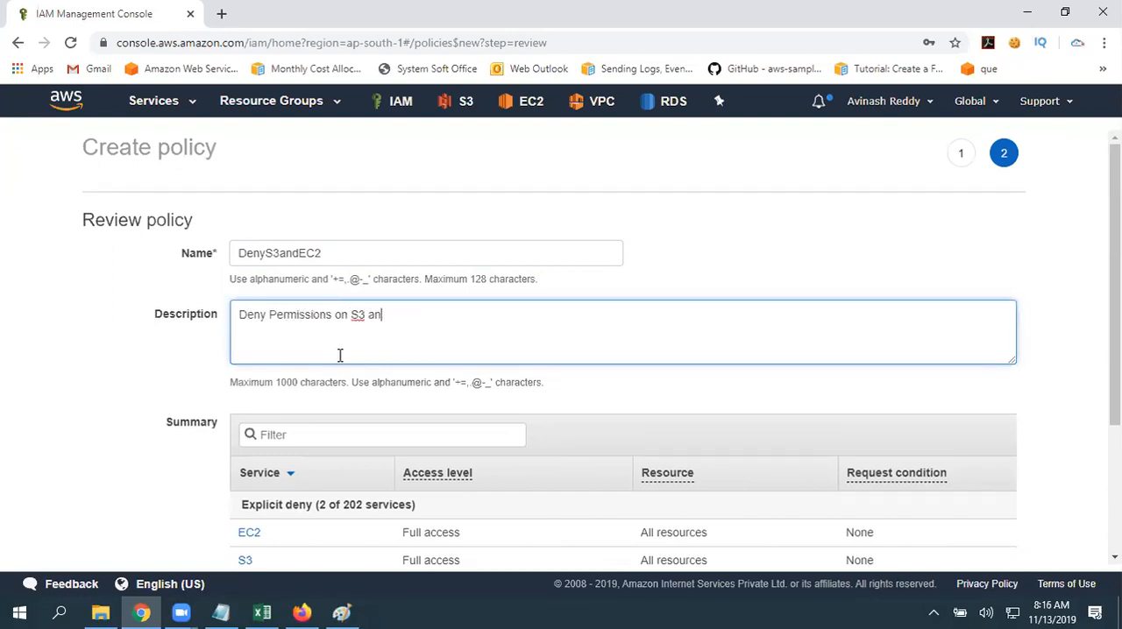
text(d EC2 All resources)
click(1084, 383)
scroll(1084, 384, down, 3)
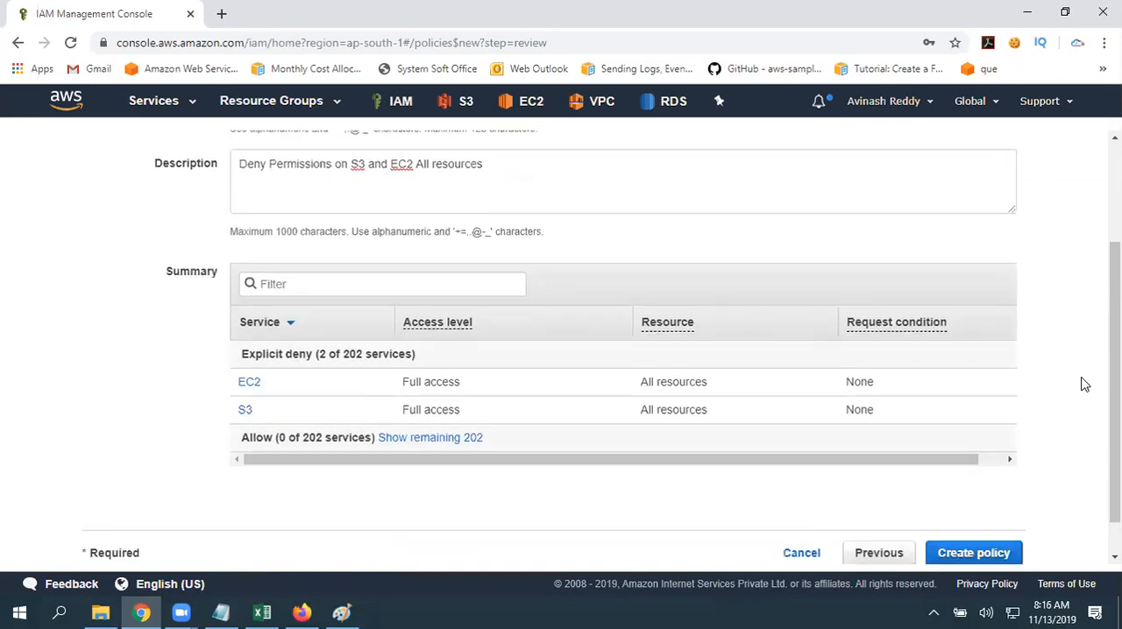
- Create the DenyS3andEC2 policy, search the policy list for "deny", and open the IAM users list
click(993, 512)
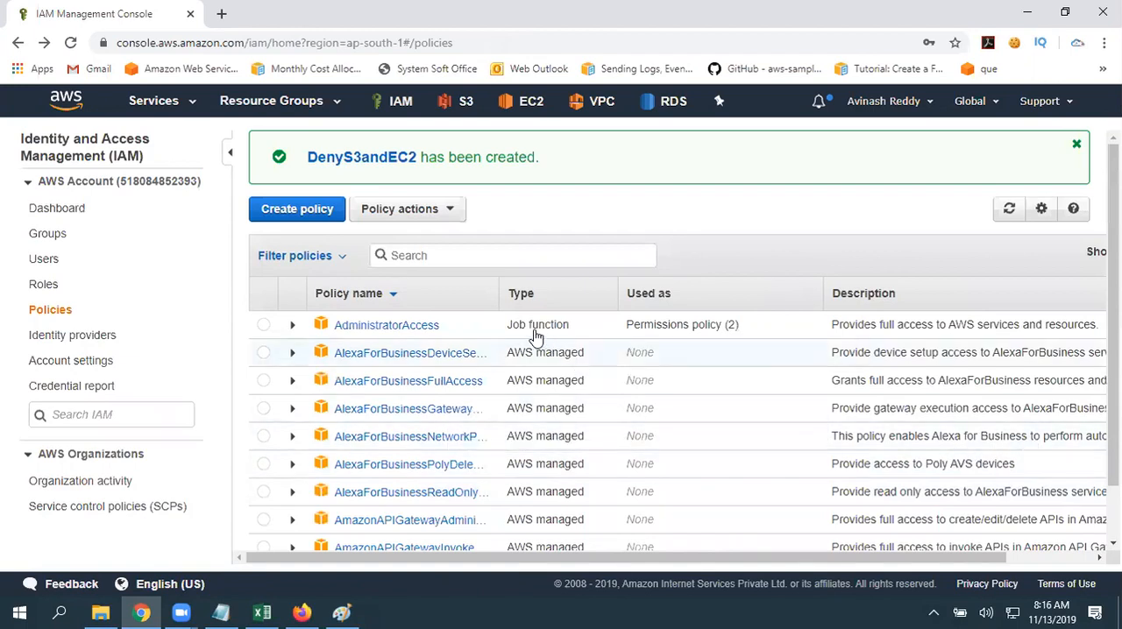
click(522, 256)
text(deny)
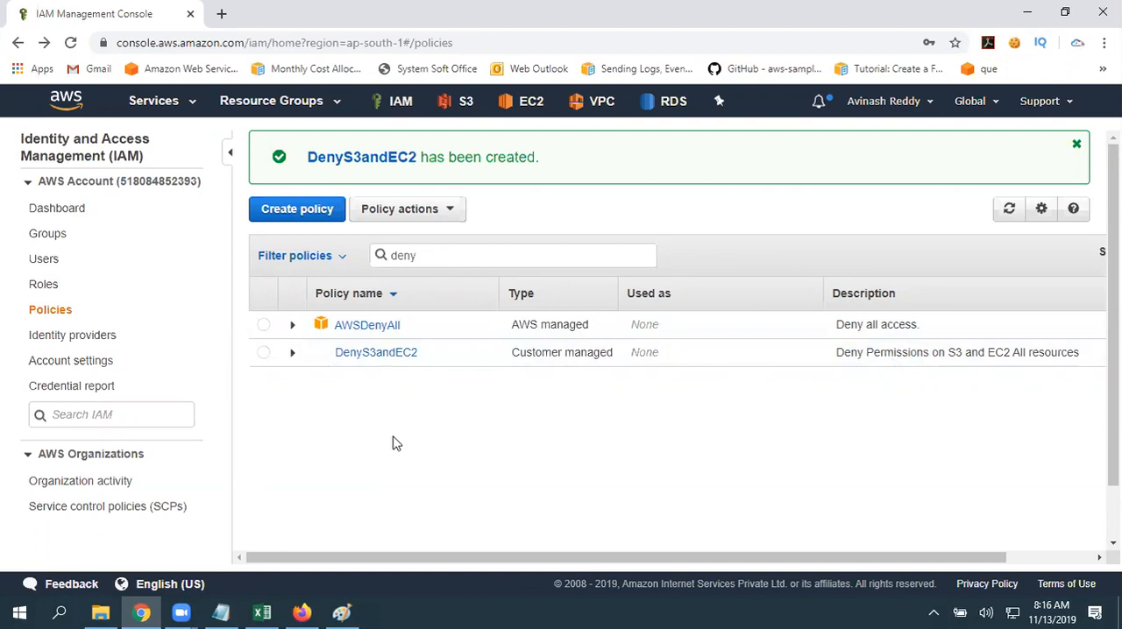
click(55, 263)
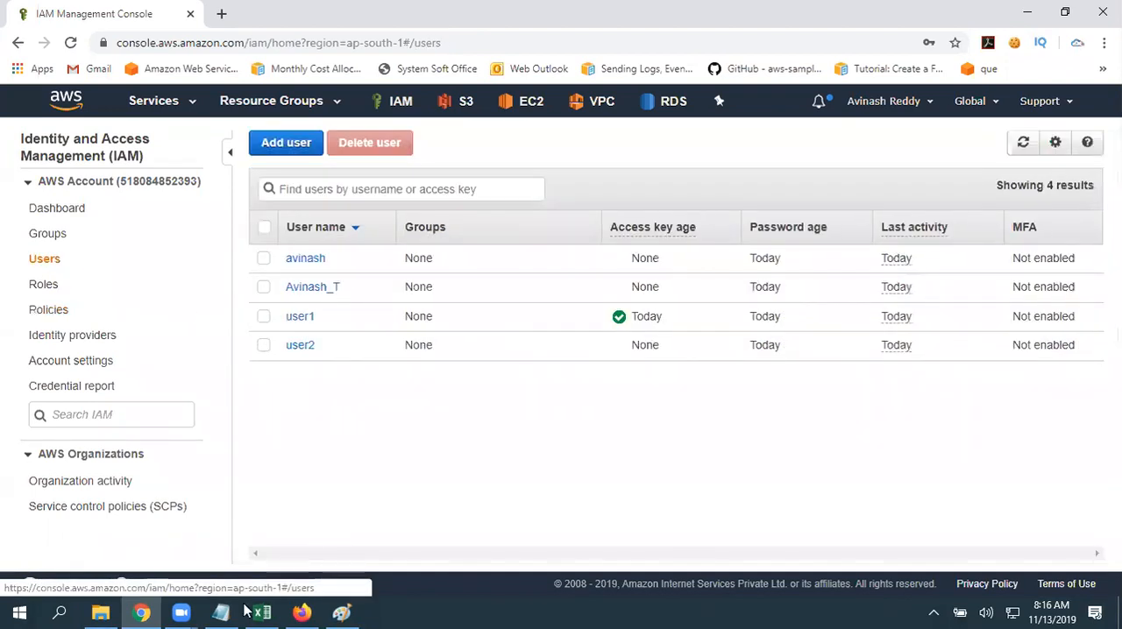
- Switch to user2's session in Firefox, open S3 in a separate tab and show the running instances list in EC2
click(302, 611)
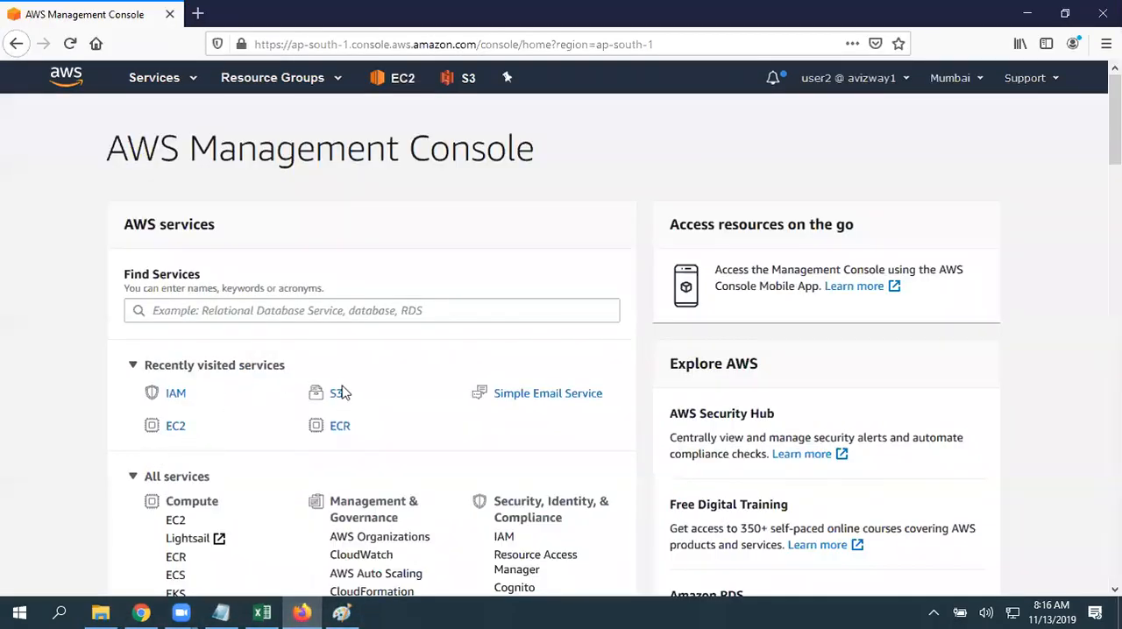
middle_click(334, 396)
click(175, 426)
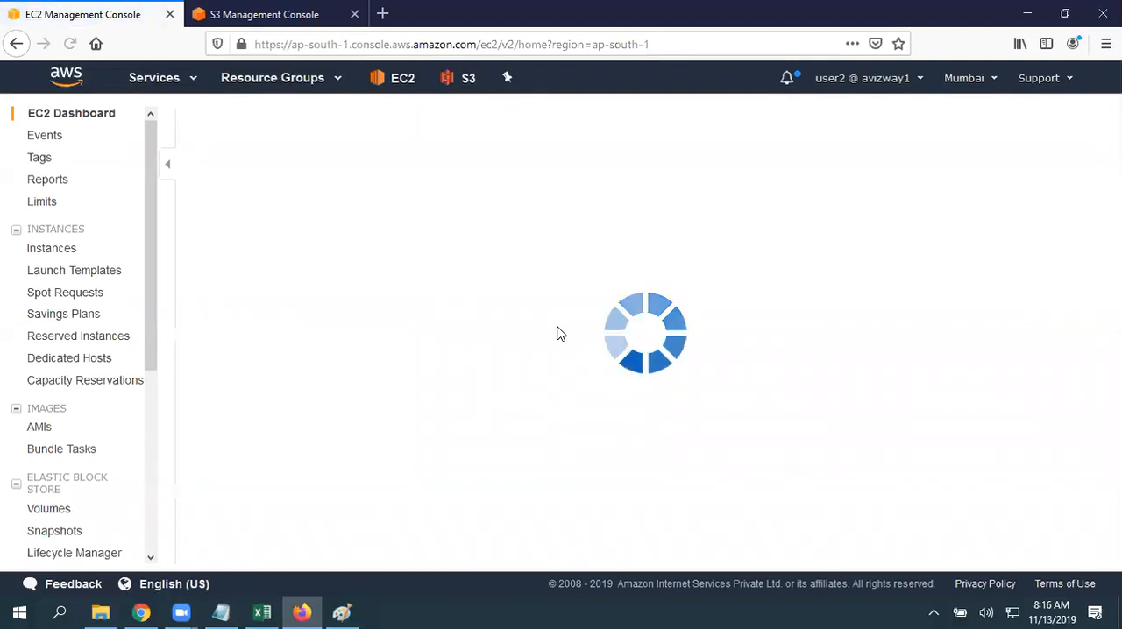
click(326, 180)
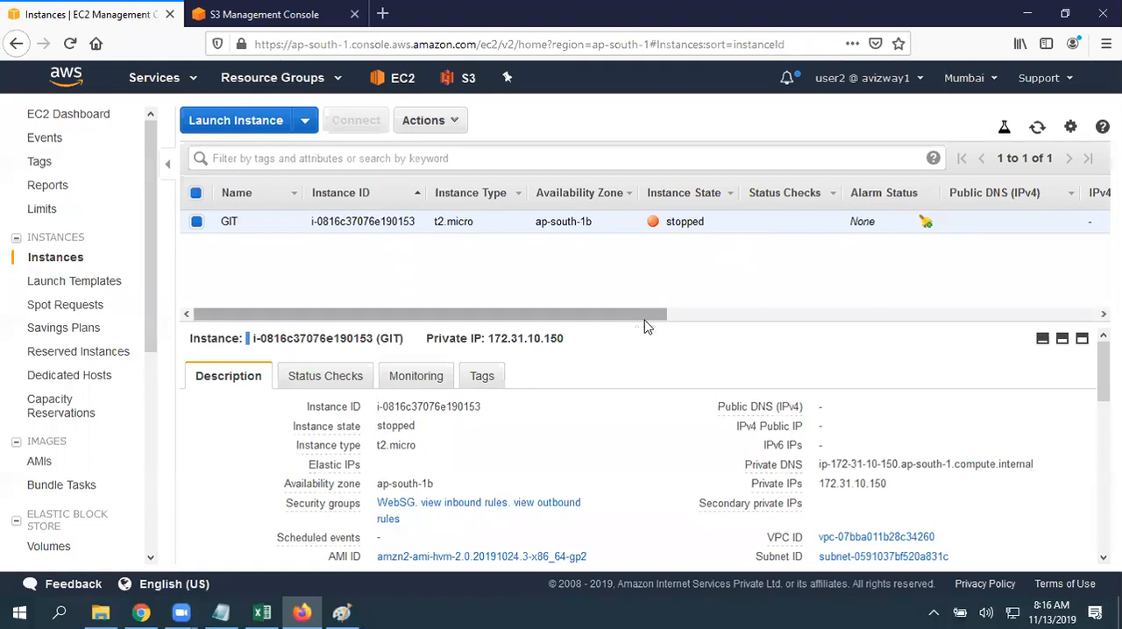
- Look through user2's S3 bucket list
click(289, 10)
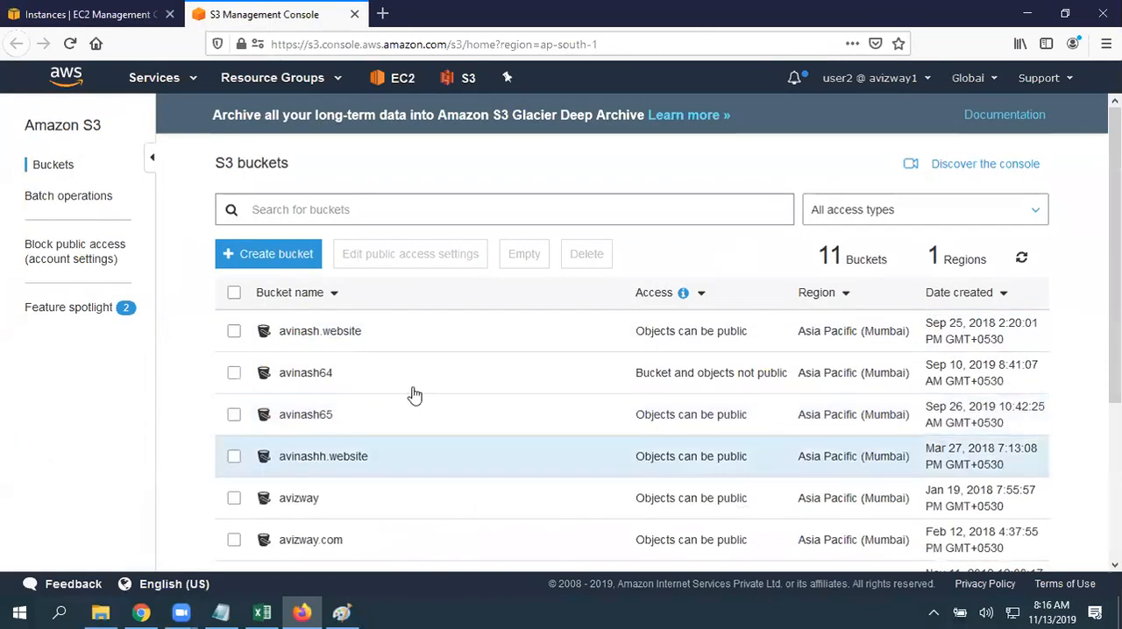
scroll(434, 444, down, 1)
scroll(437, 446, down, 1)
scroll(438, 448, up, 2)
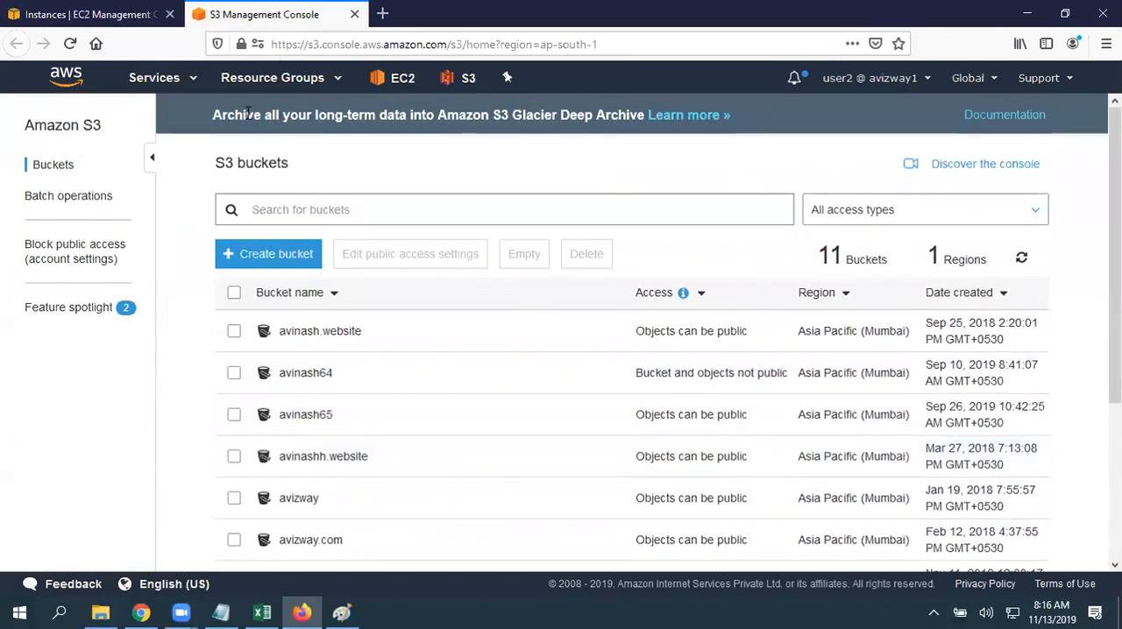
- Open a separate console tab in user2's session and go to the IAM dashboard
right_click(66, 77)
click(105, 83)
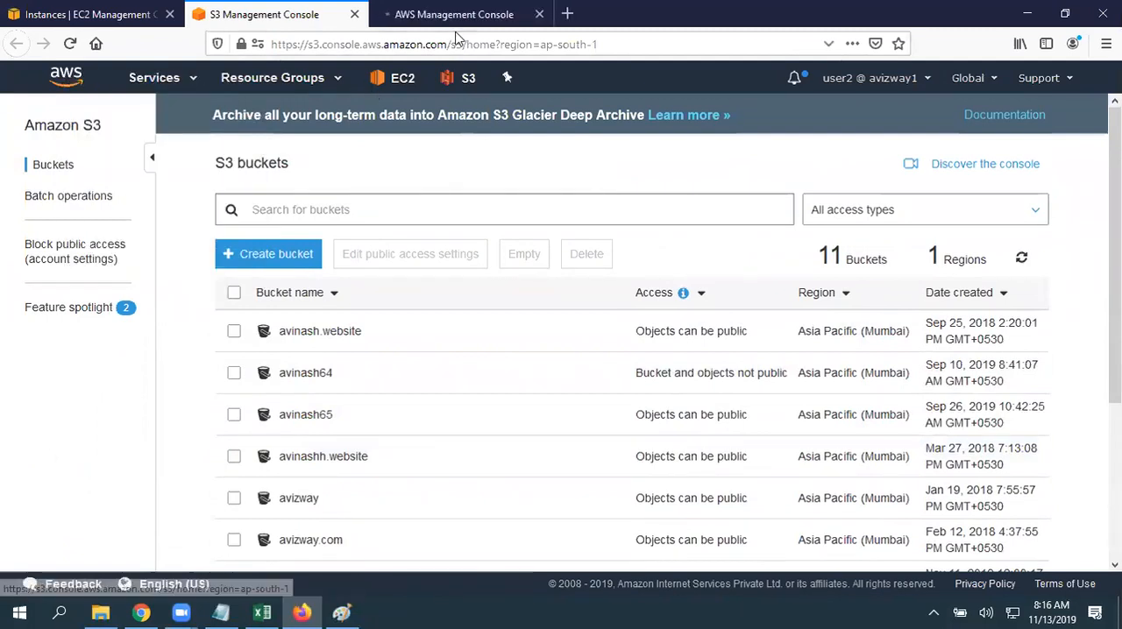
key(ctrl+Tab)
click(504, 538)
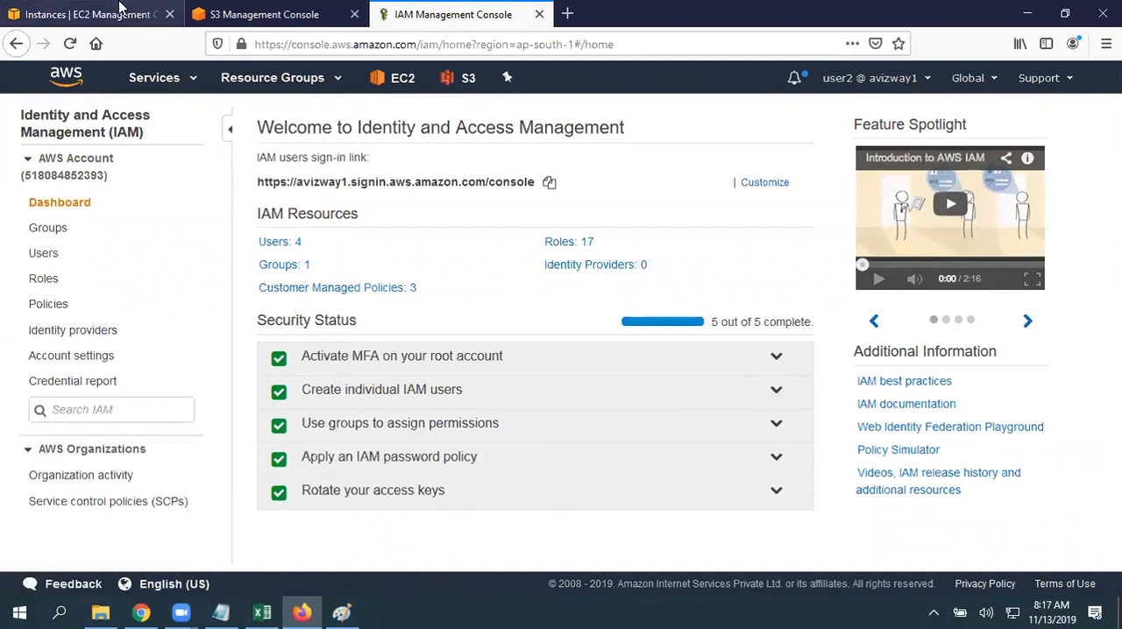
- Switch to the Chrome admin session and attach the existing DenyS3andEC2 policy directly to user2
click(141, 612)
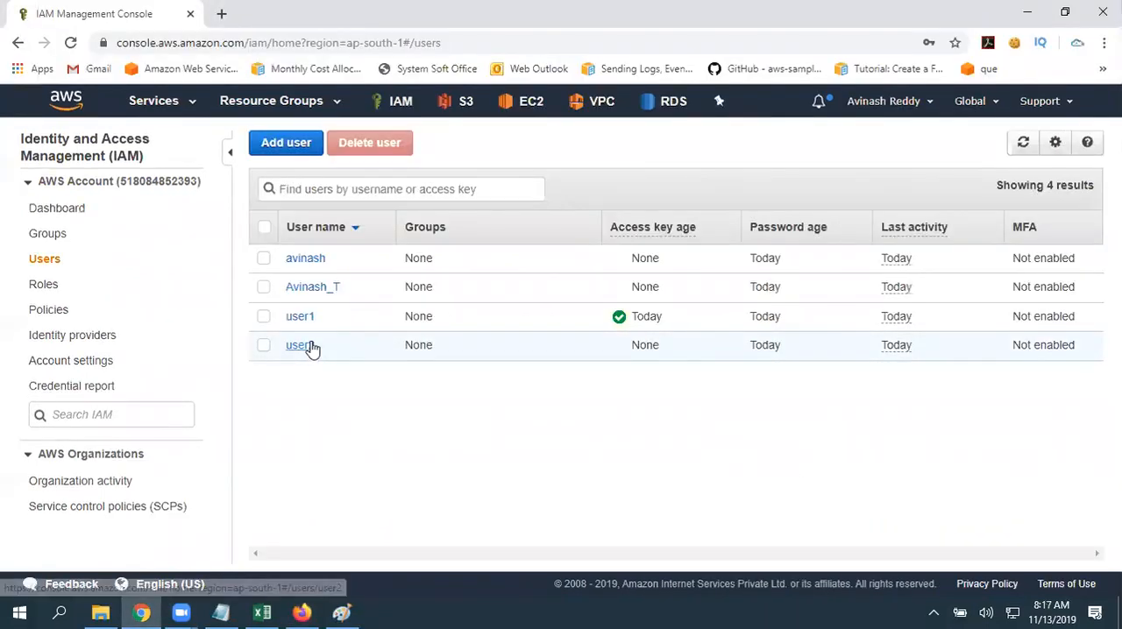
click(303, 345)
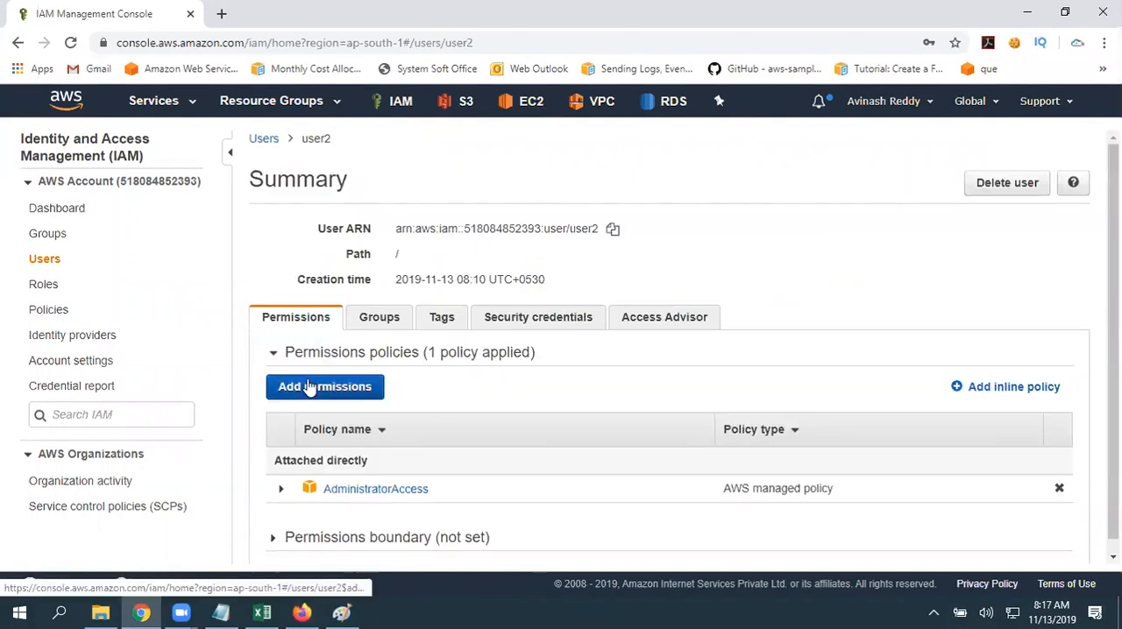
click(308, 389)
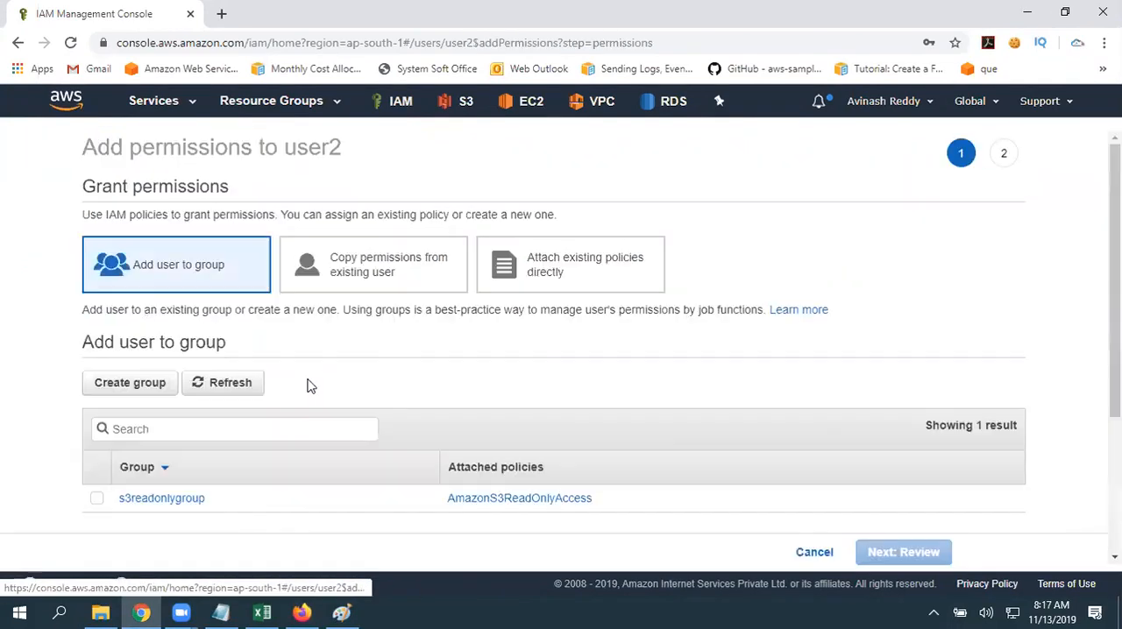
click(545, 272)
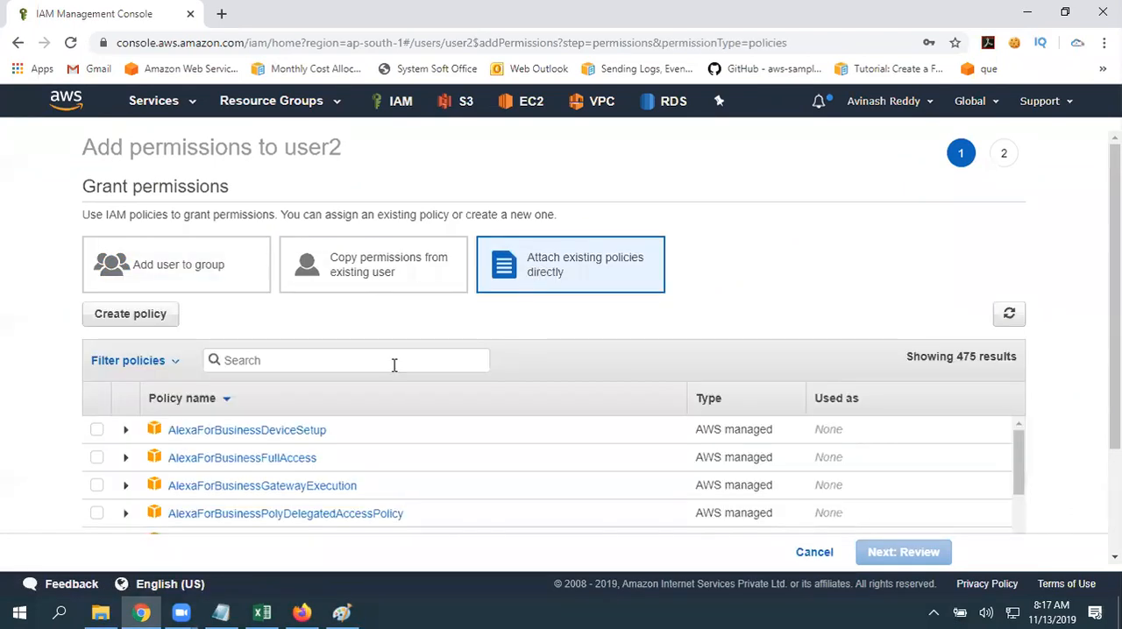
text(denys3)
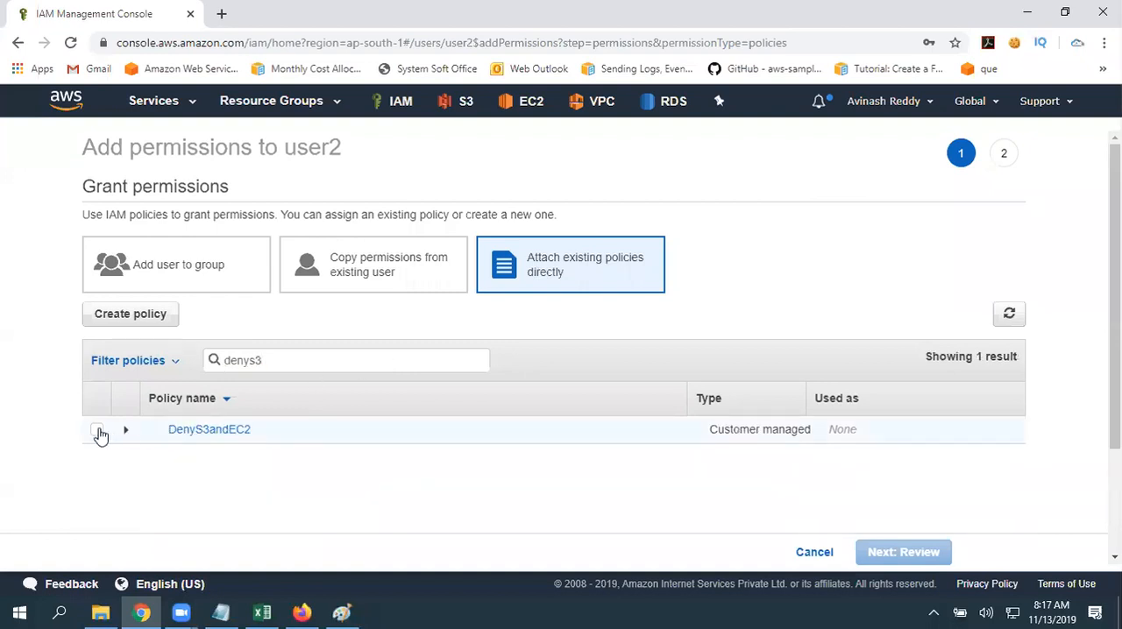
click(97, 430)
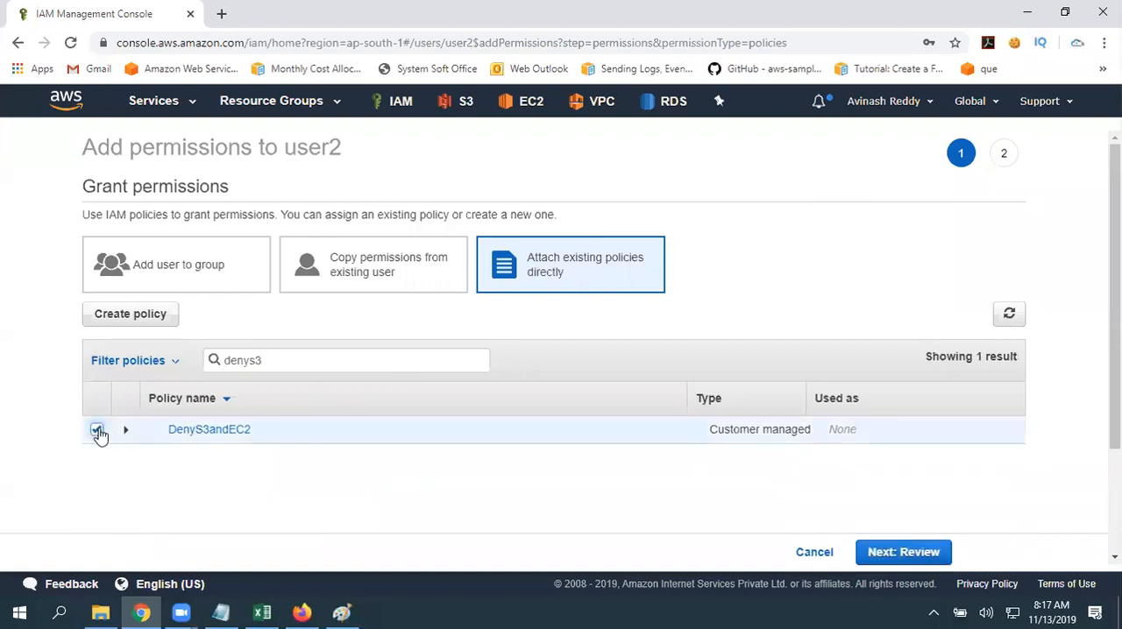
click(902, 553)
click(902, 550)
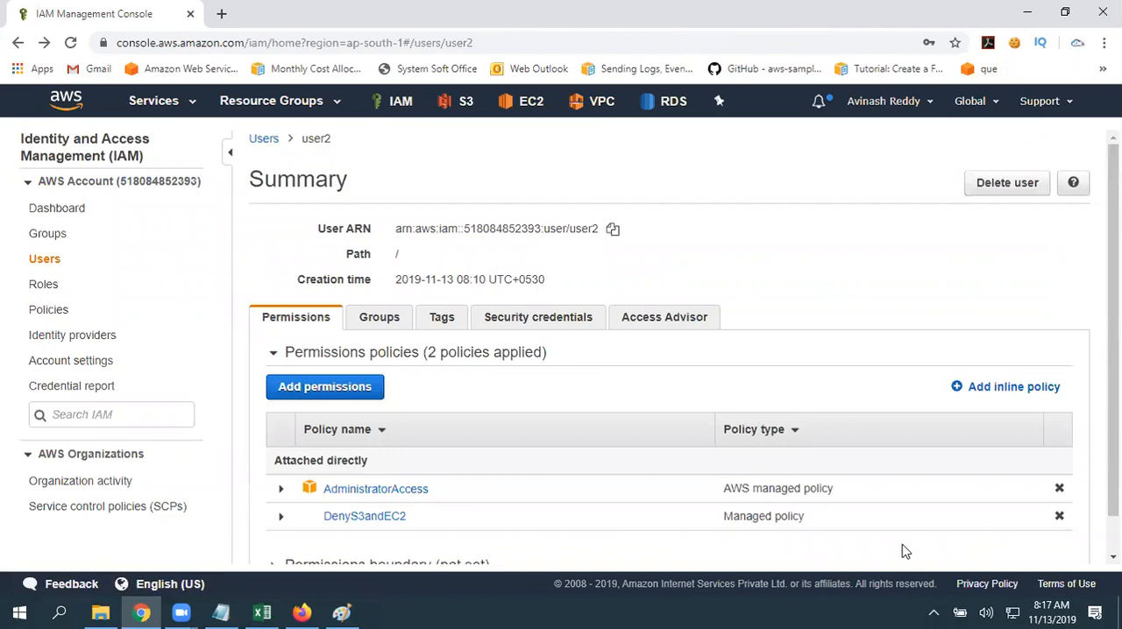
- Return to user2's session in Firefox, reload the S3 buckets page and examine its access message
click(137, 611)
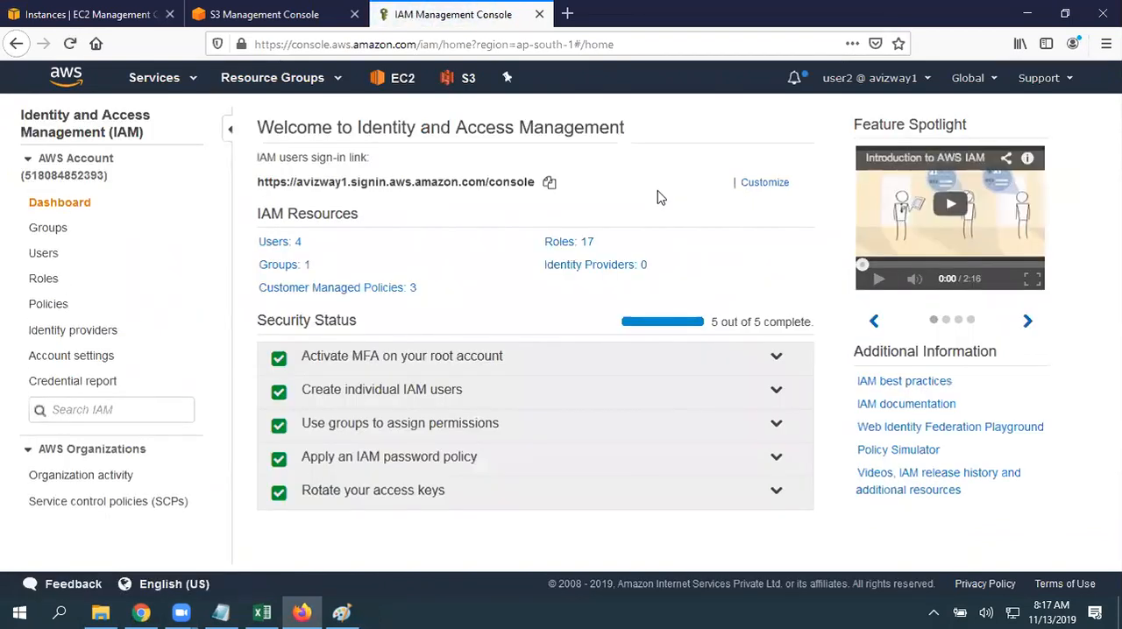
click(267, 14)
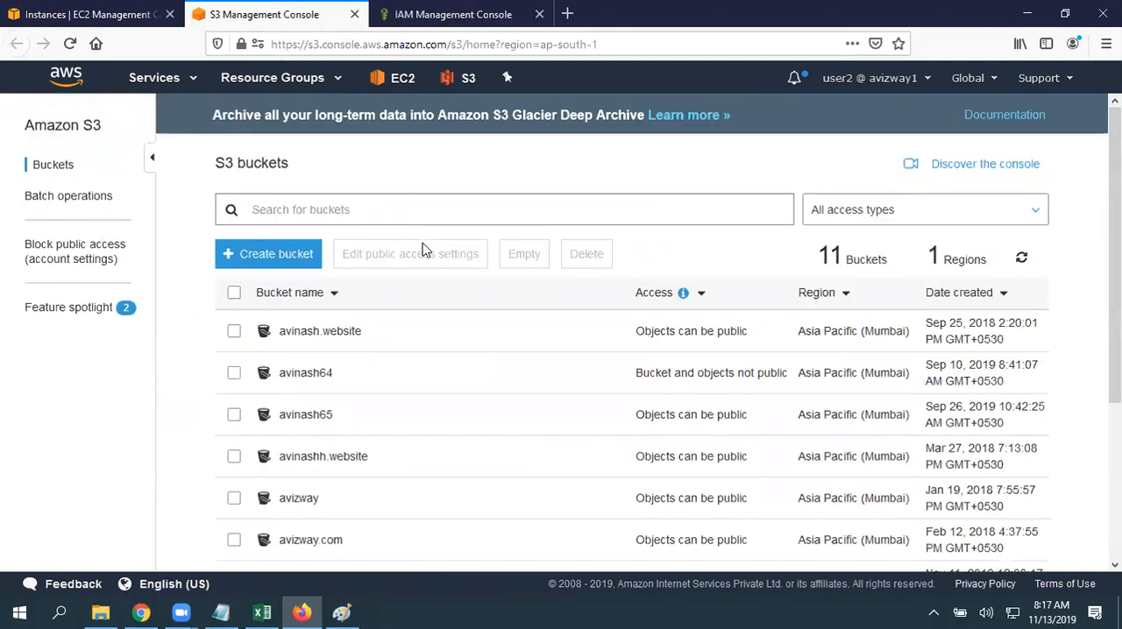
key(F5)
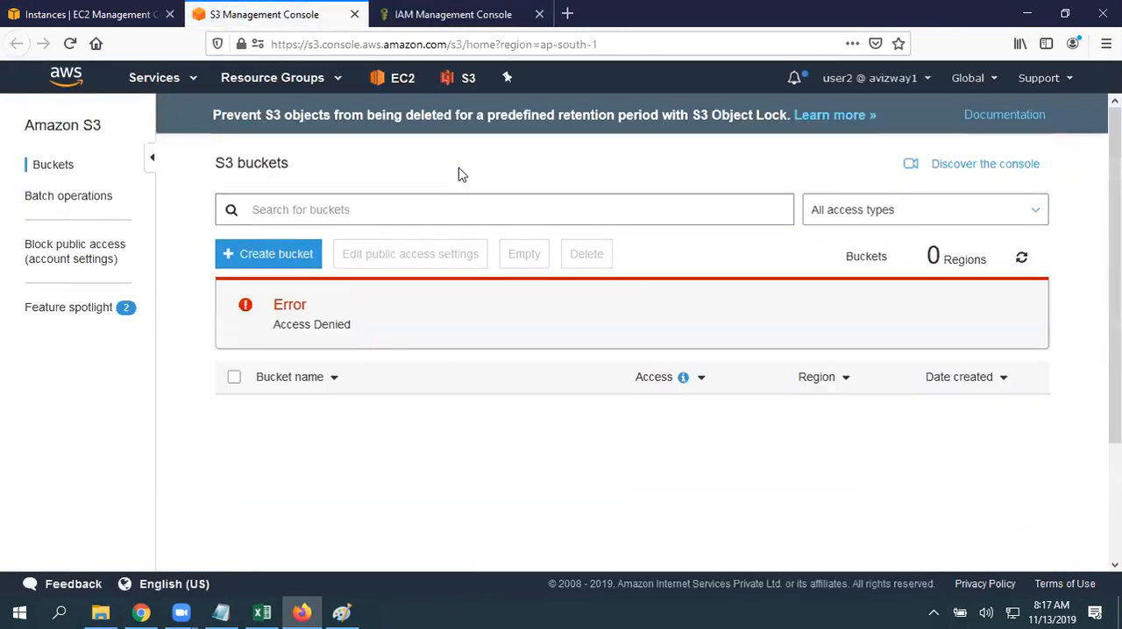
drag(364, 331, 259, 305)
click(466, 316)
- Reload user2's EC2 instances page, examine the authorization messages there and on the EC2 dashboard, and compare with the IAM dashboard
click(95, 14)
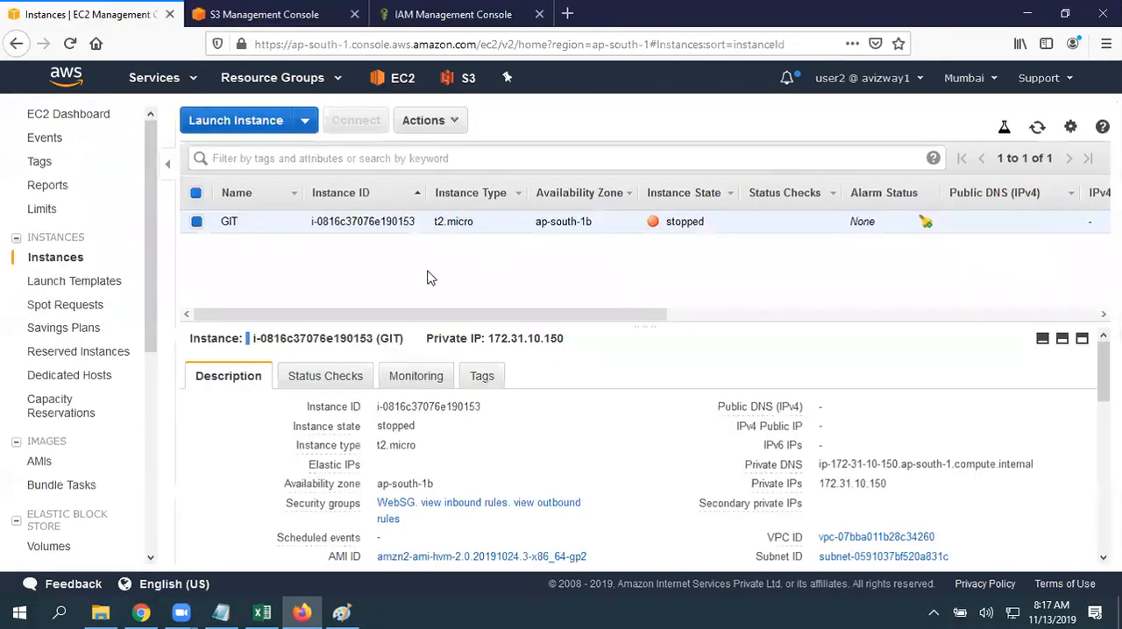
key(F5)
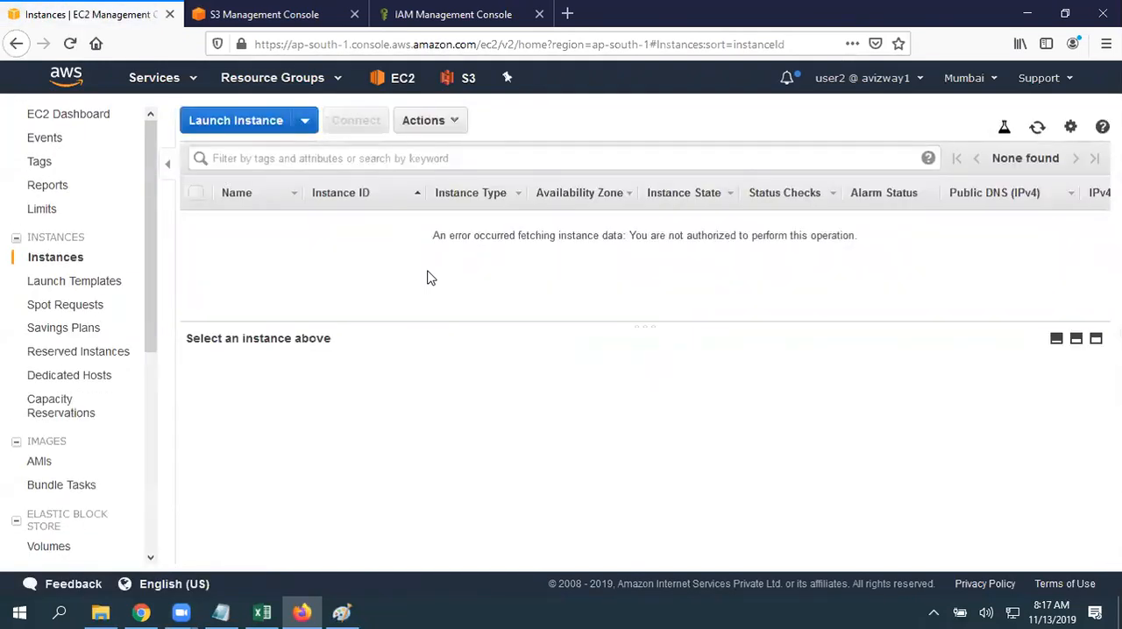
drag(359, 240, 928, 268)
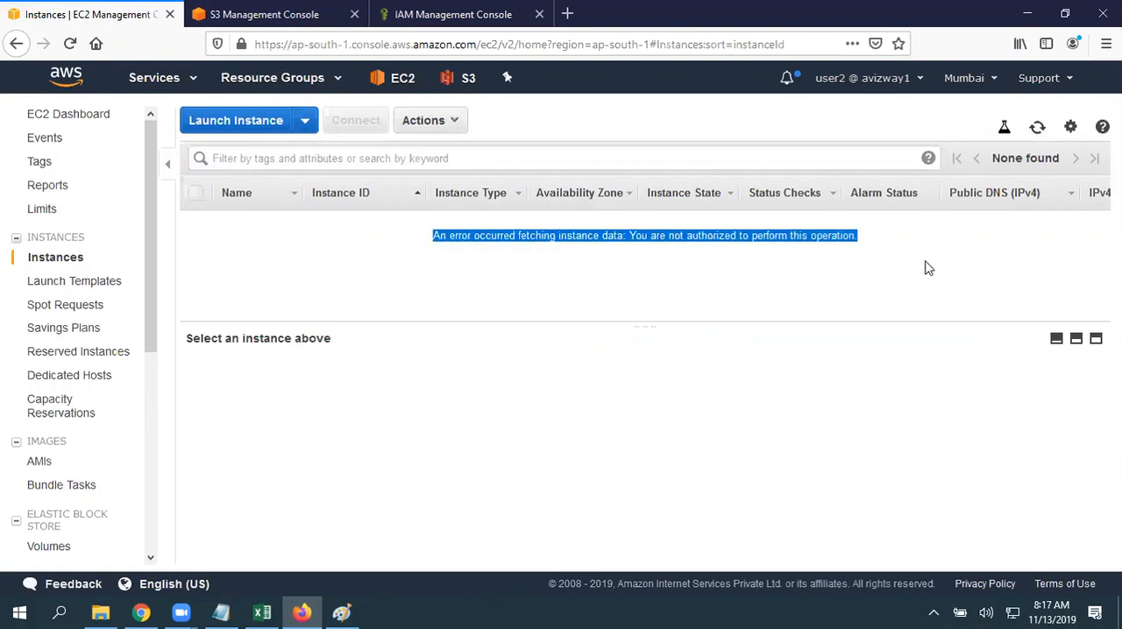
click(98, 117)
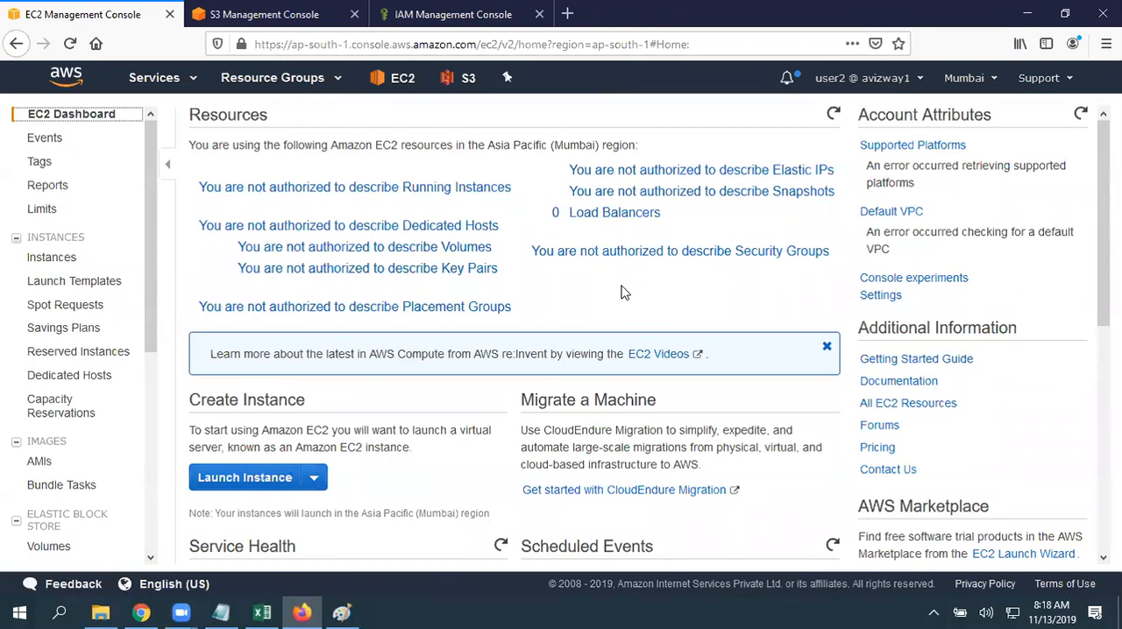
click(403, 13)
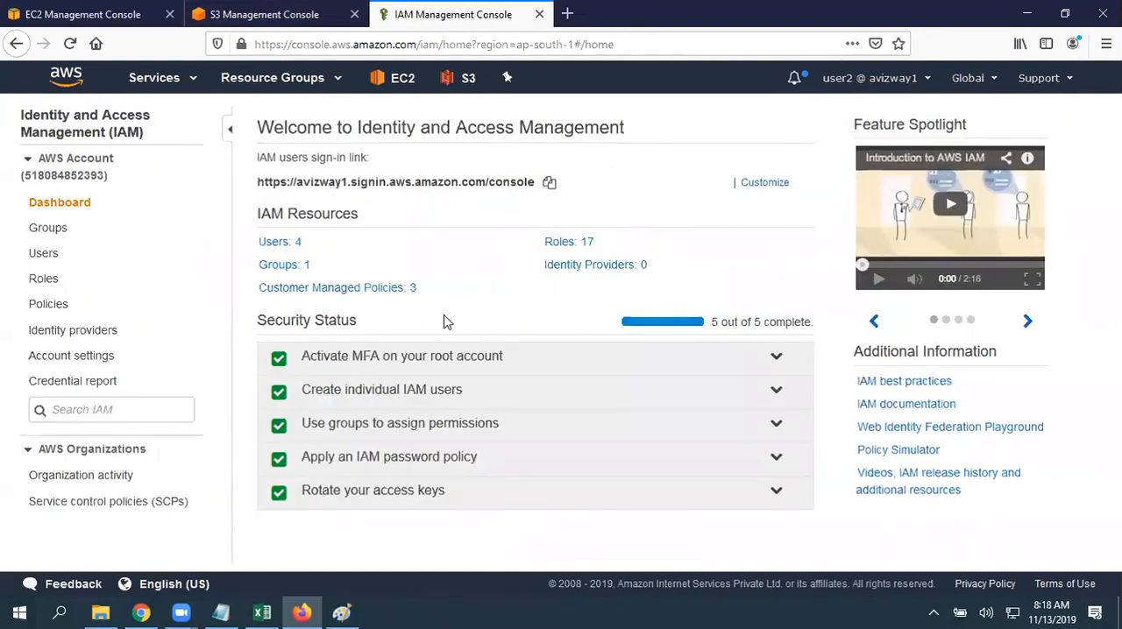
- In the Notepad notes, complete the user 2 line with "Admin policy and s3andec2deny : He can access everything but not ec2 and s3"
click(220, 612)
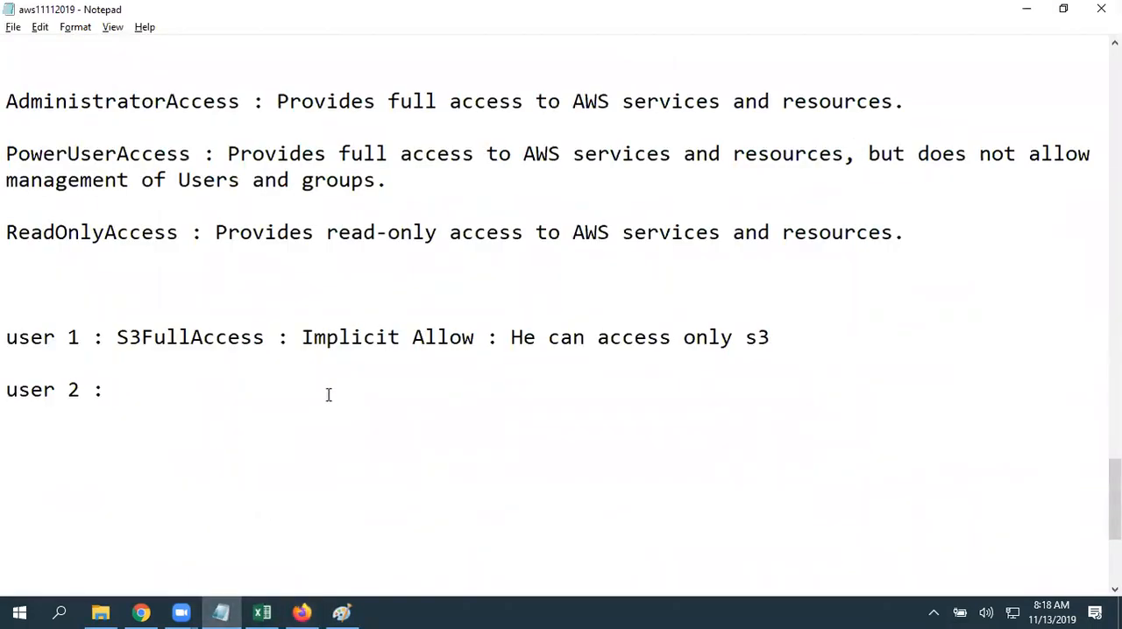
text(Admin)
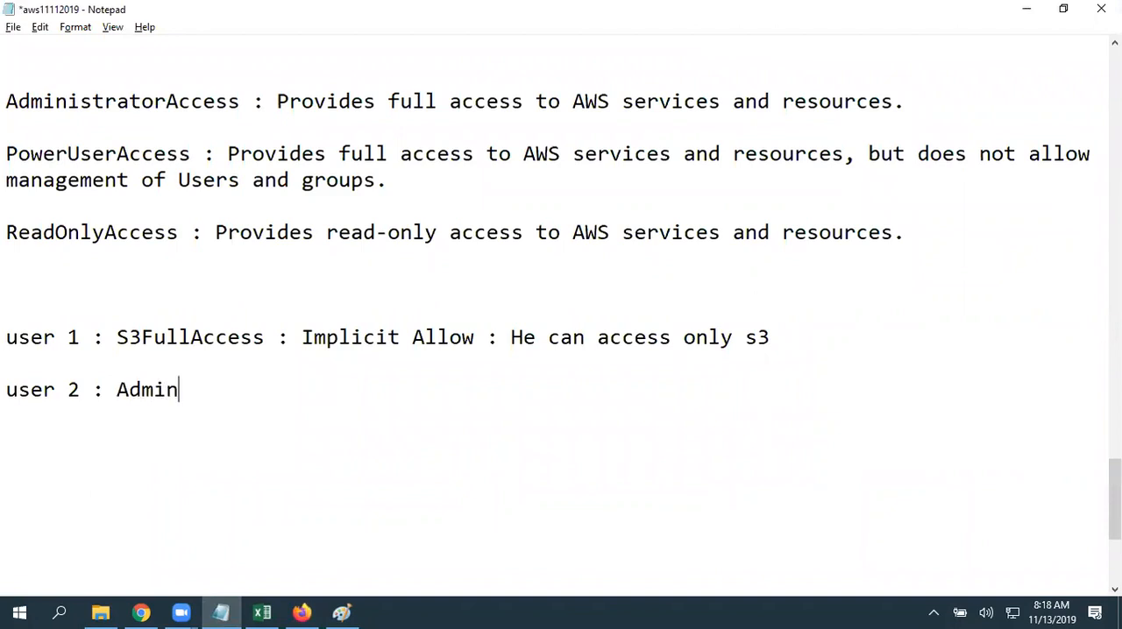
text( policy and )
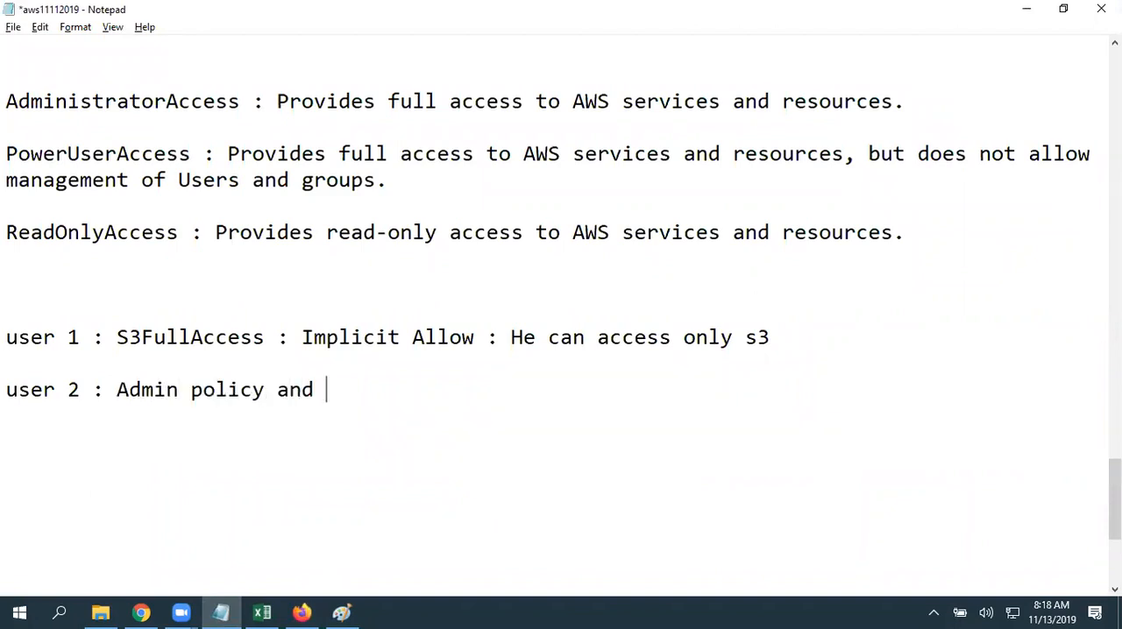
text(s3and)
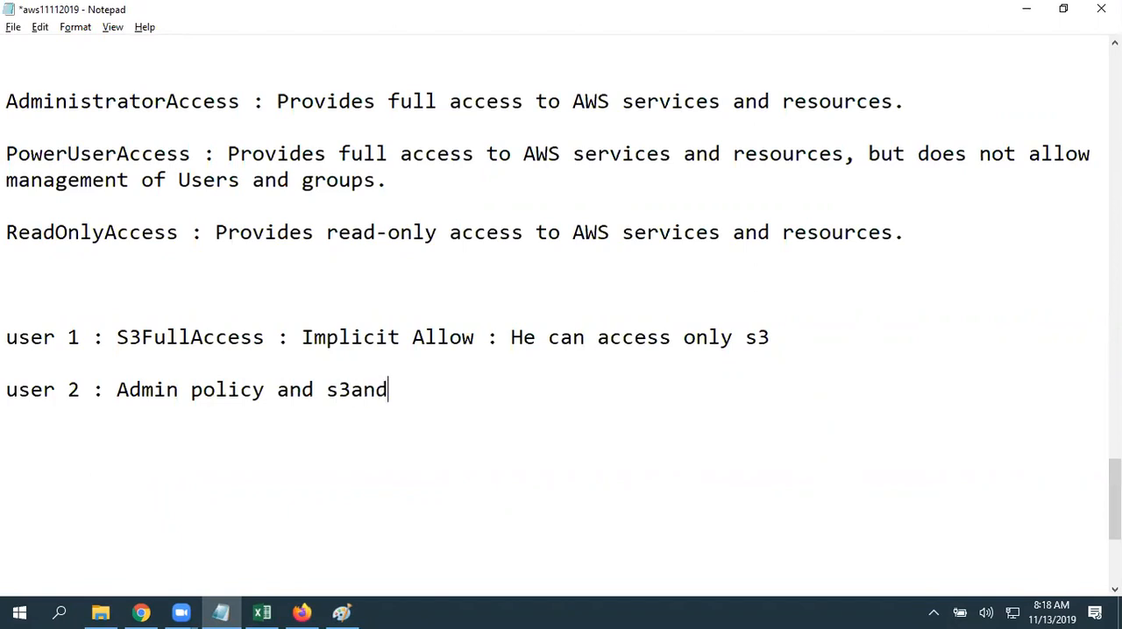
text(ec2deny )
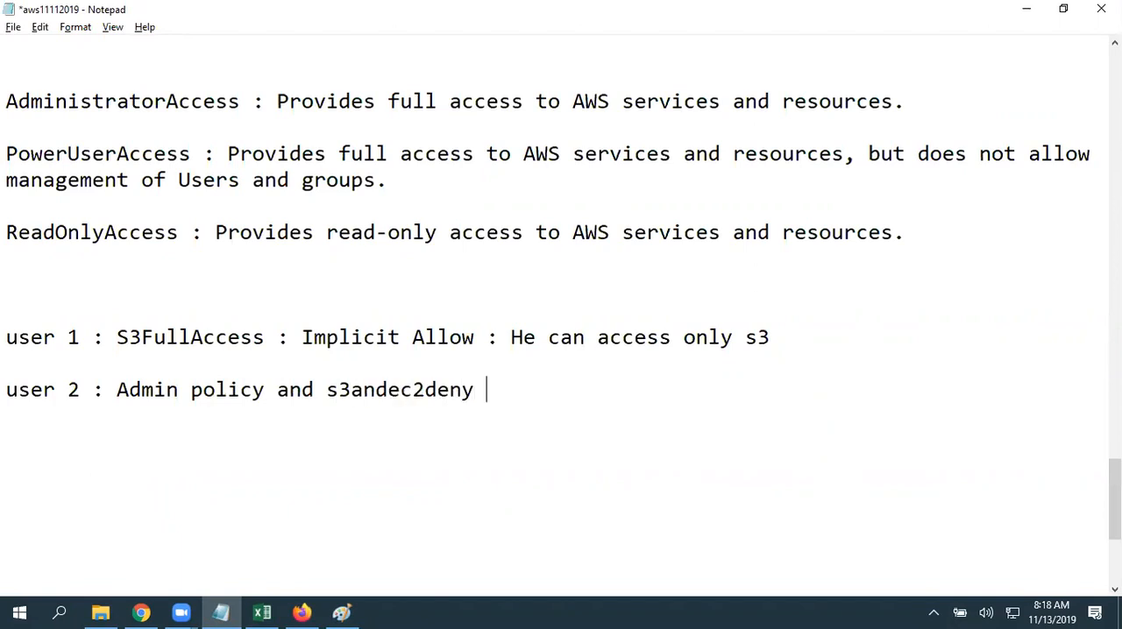
text(: He can access everything)
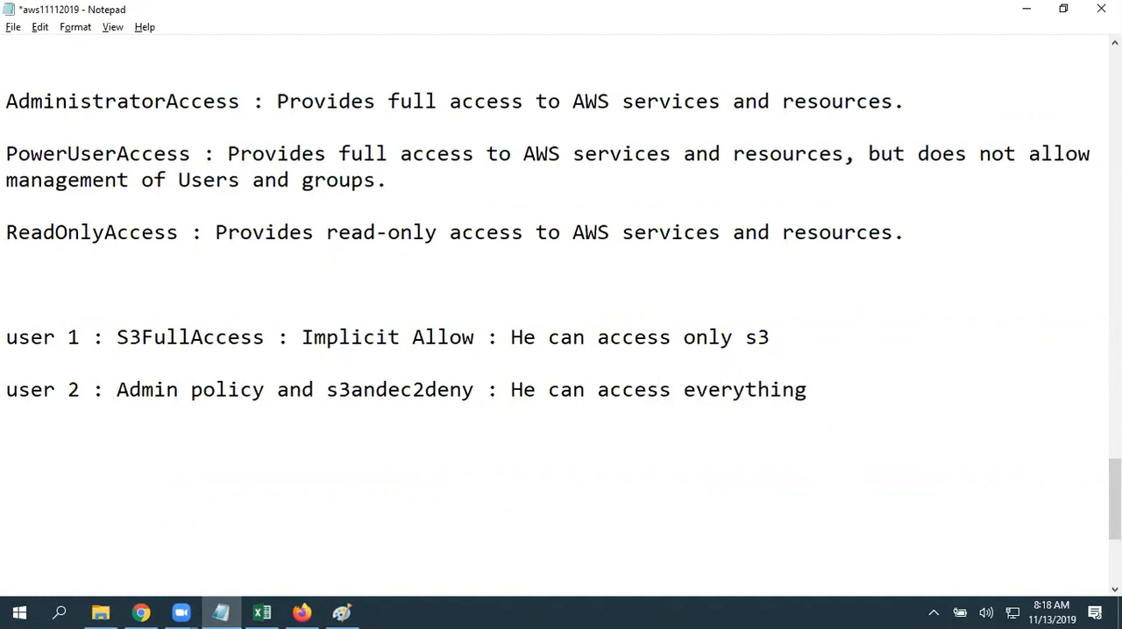
text( but not ec2 a)
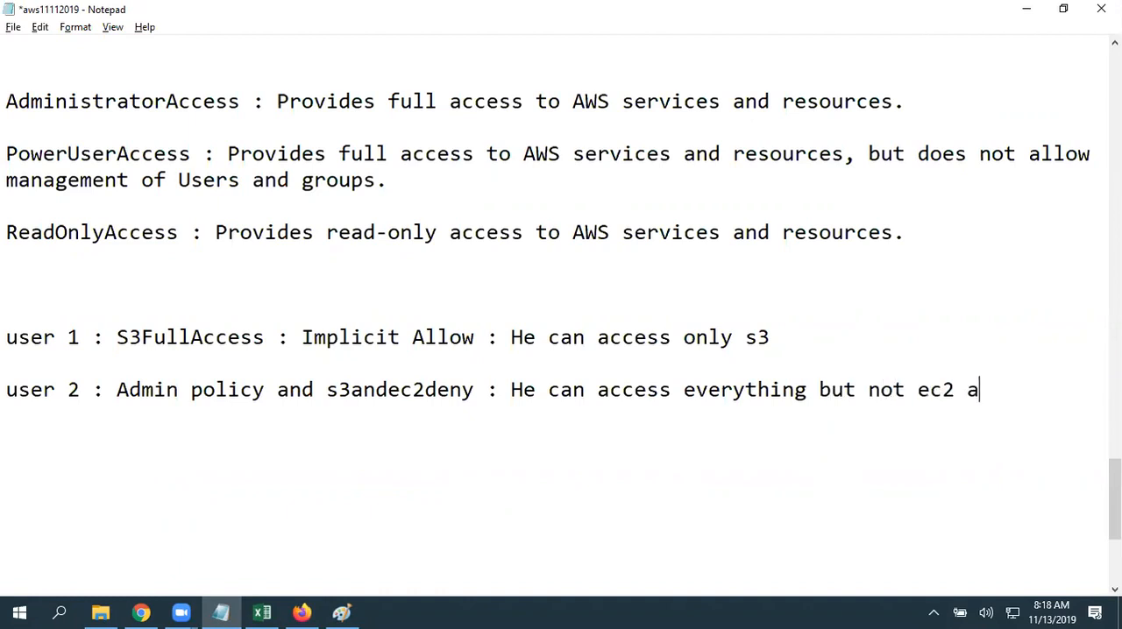
text(nds3)
- Place the user 2 line directly under the user 1 line, add blank lines below it, and save the notes
key(Left)
key(Right)
key(Right)
key(Return)
key(Return)
key(ctrl+s)
key(BackSpace)
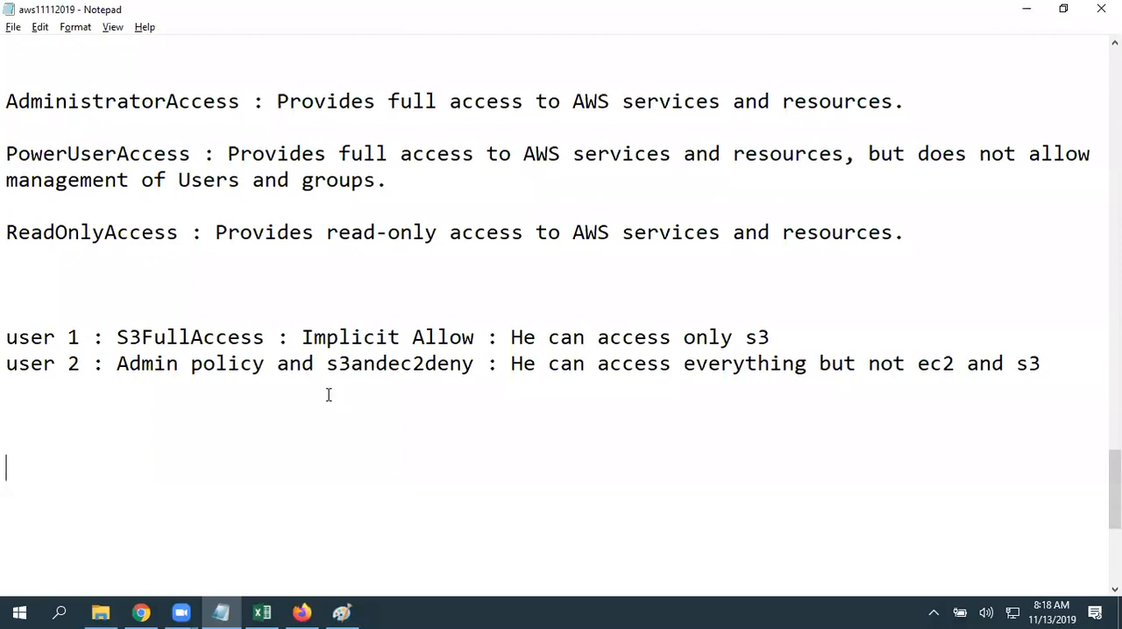
- In the account owner's Chrome session, create an IAM group named admin with the AdministratorAccess policy attached
key(alt+Tab)
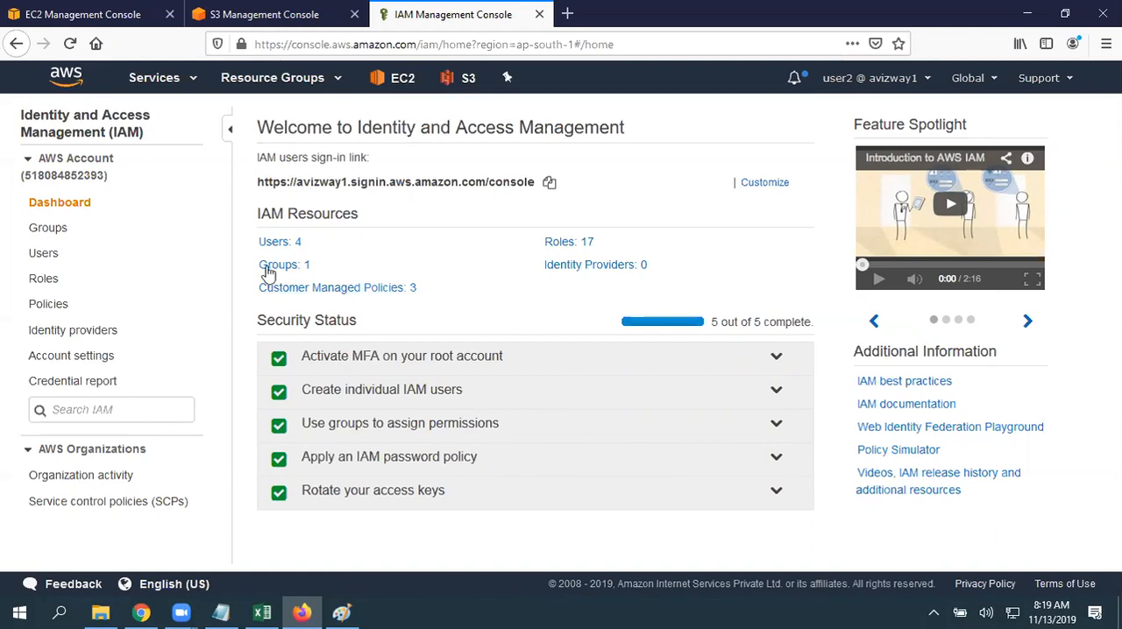
click(141, 611)
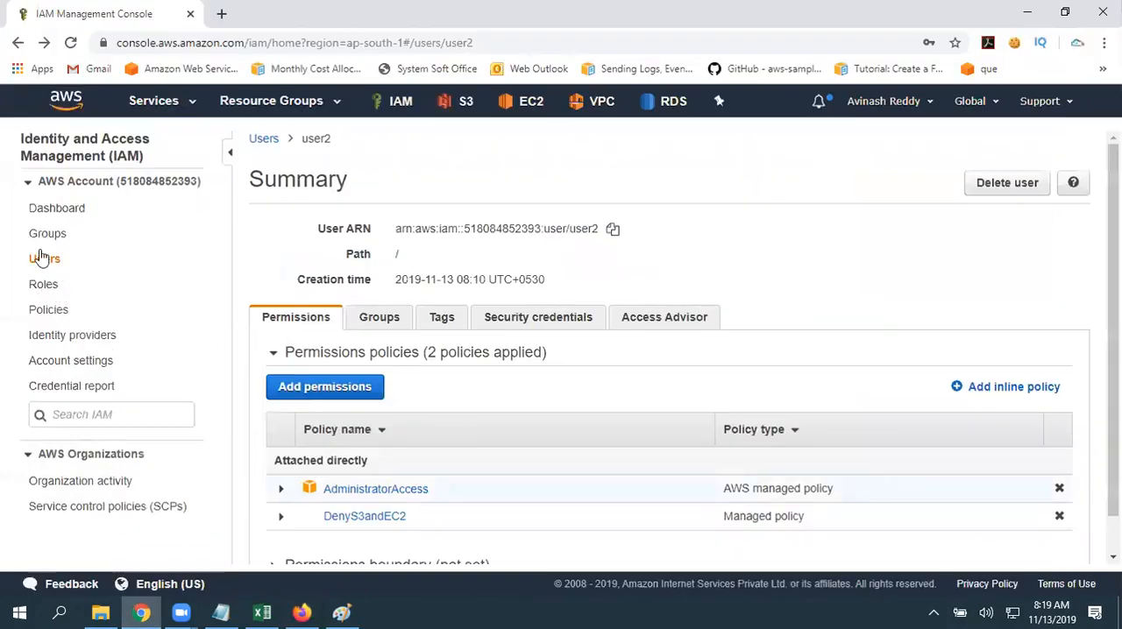
click(48, 235)
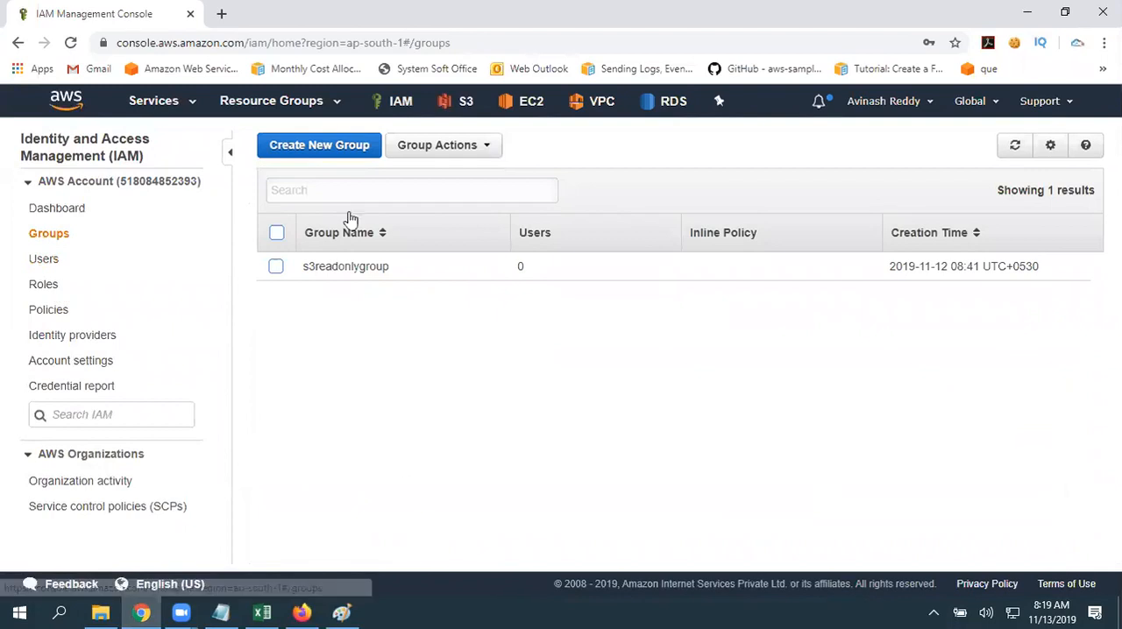
click(313, 147)
click(444, 207)
text(admin)
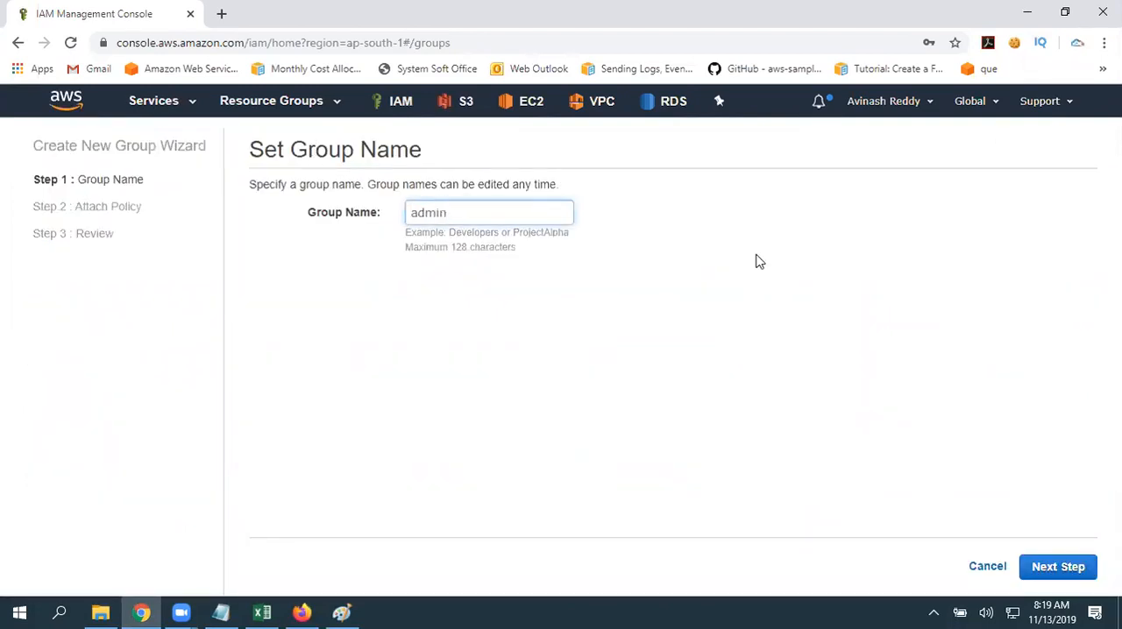
click(1054, 570)
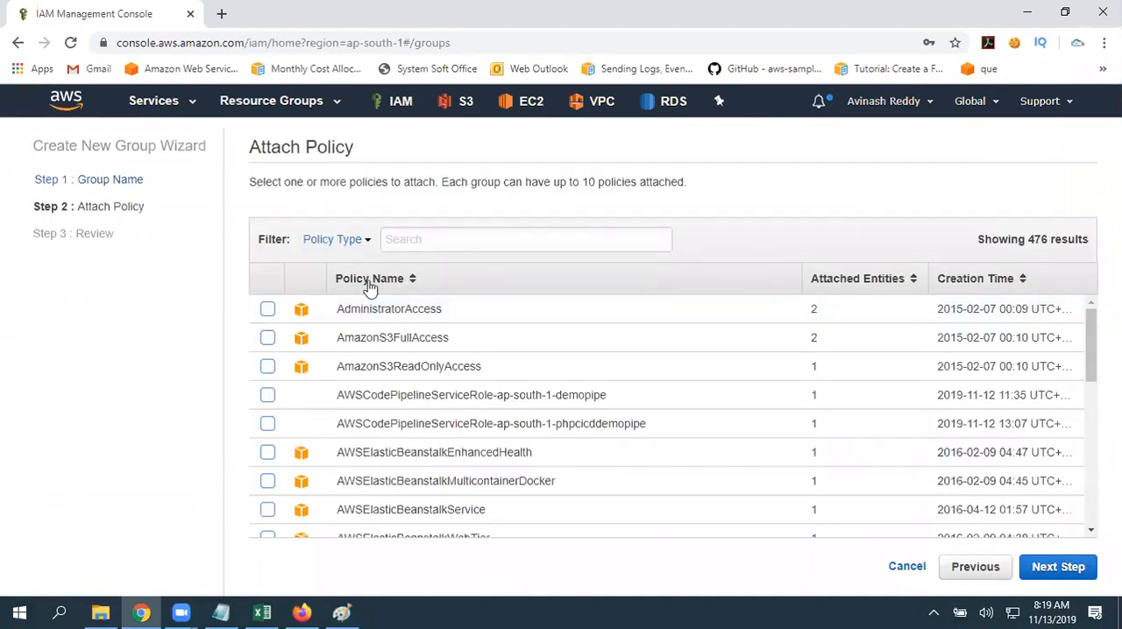
click(268, 312)
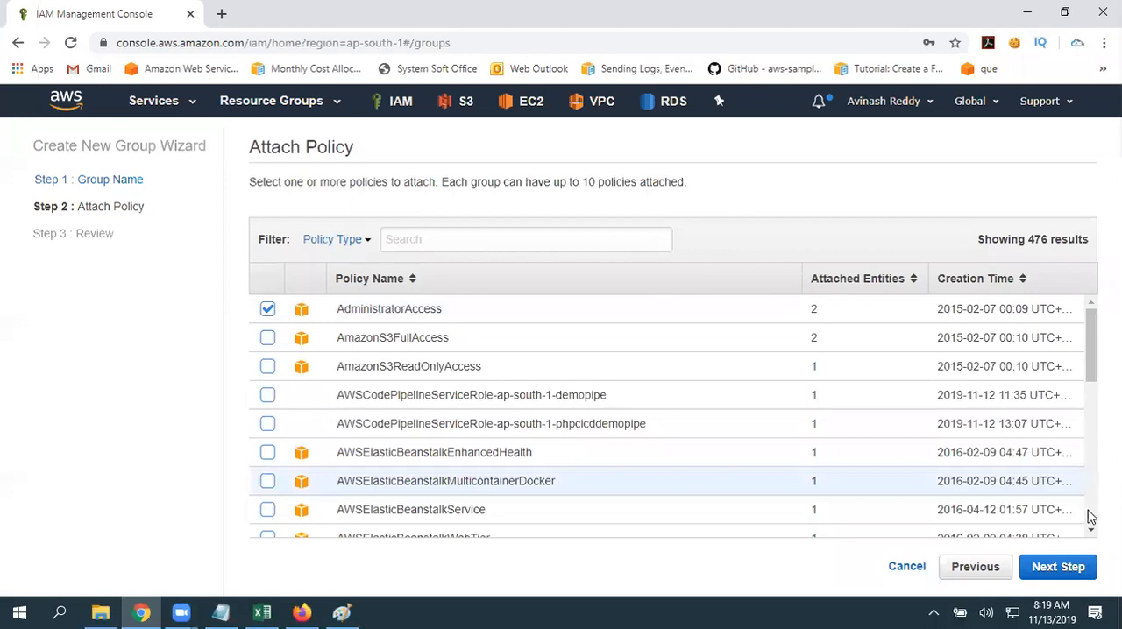
click(1069, 569)
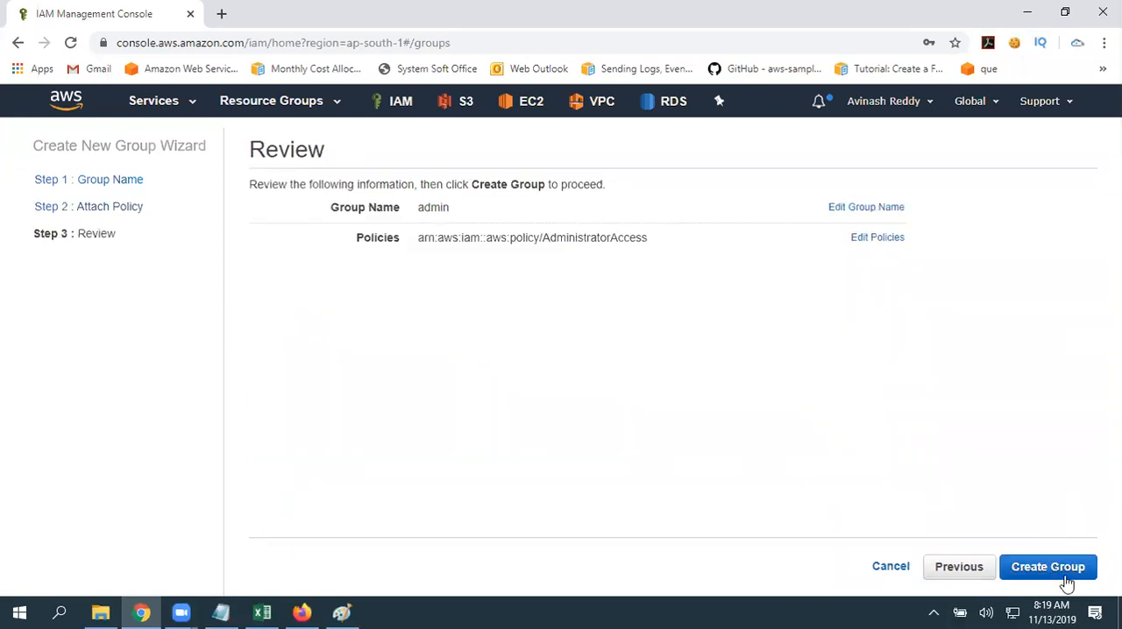
click(1062, 574)
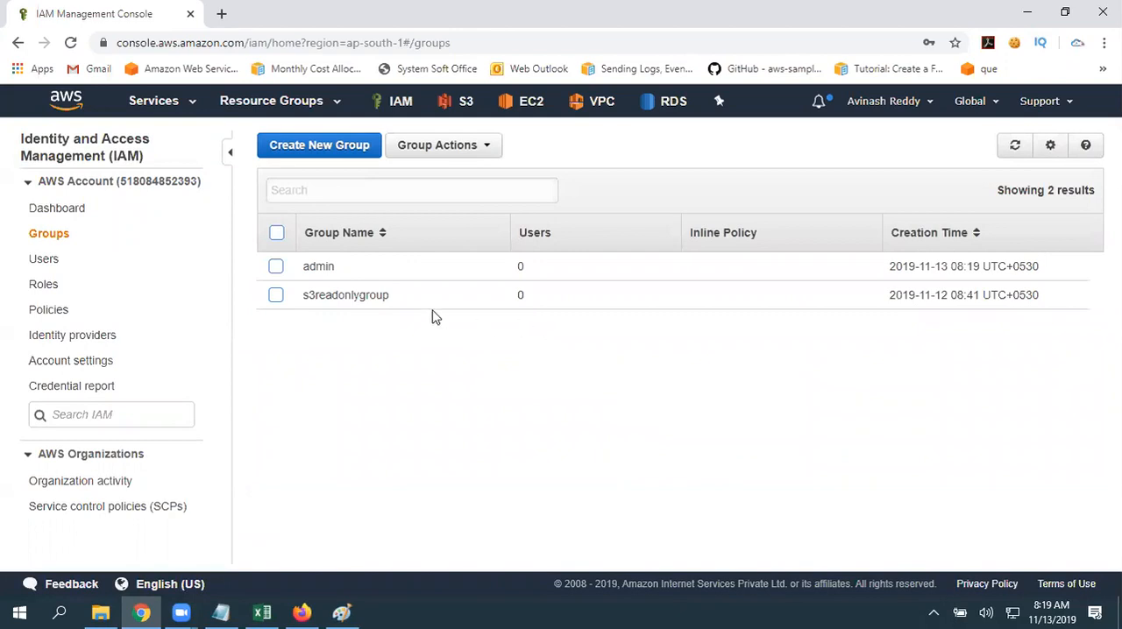
- Open the admin group and add user2 to it
click(275, 273)
click(320, 267)
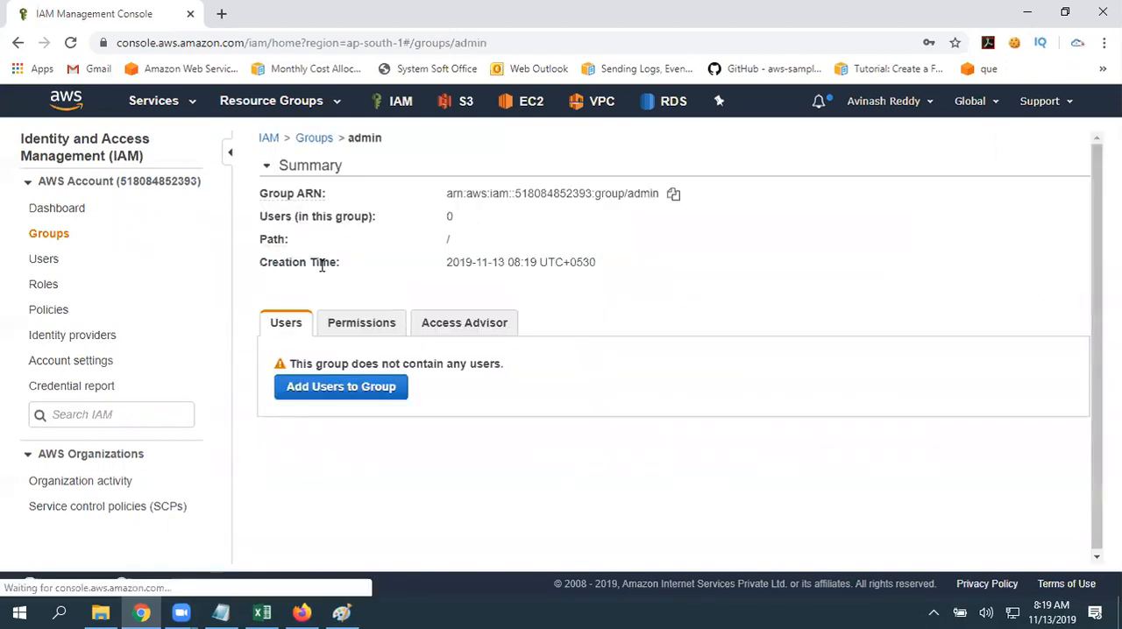
click(326, 394)
click(378, 179)
text(user2)
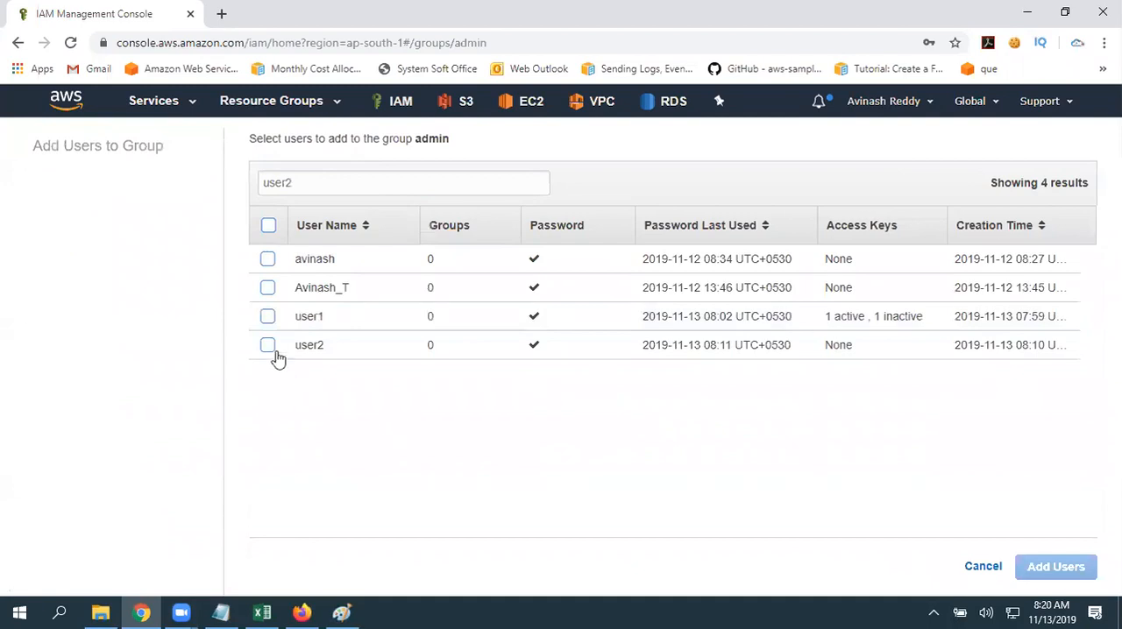
click(268, 345)
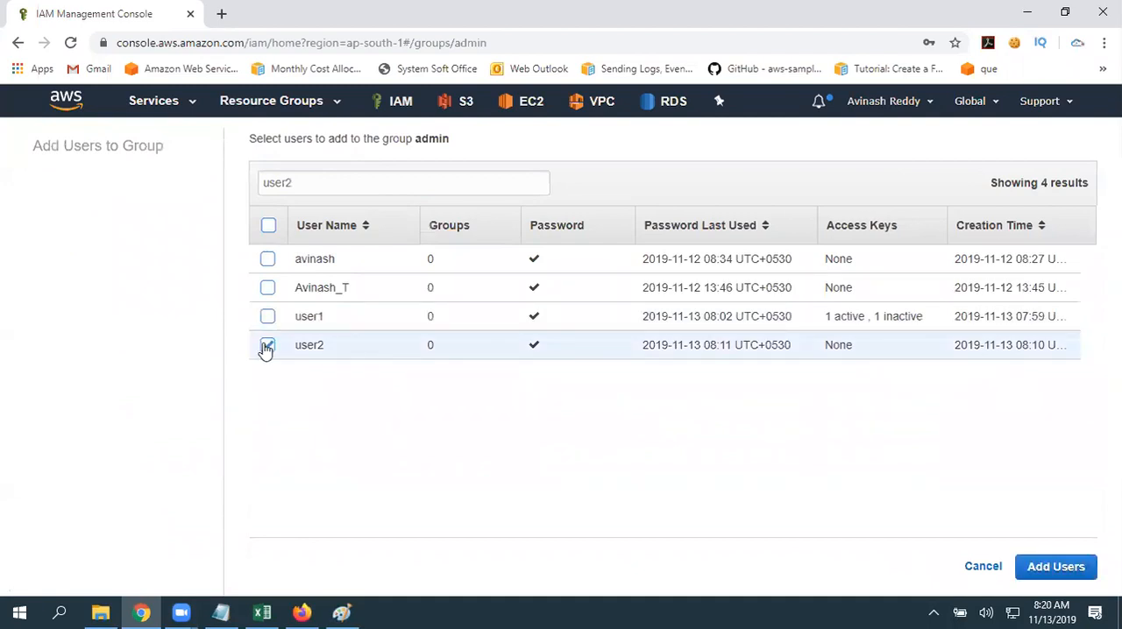
click(1057, 568)
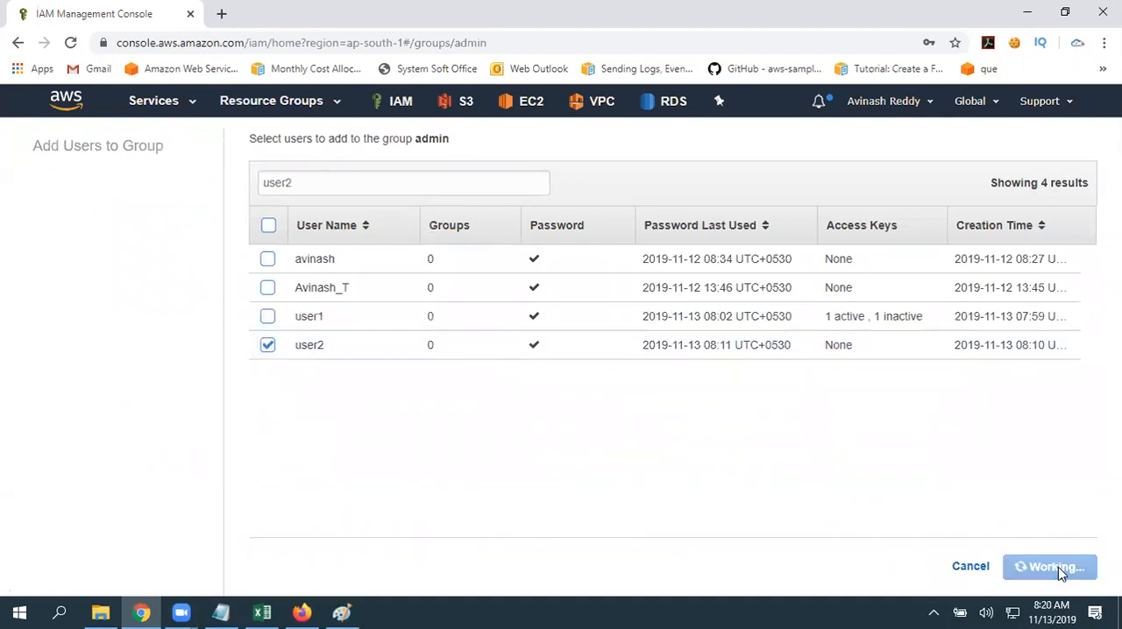
- Check the groups list, then examine all policies attached to user2 directly and through the group
click(48, 233)
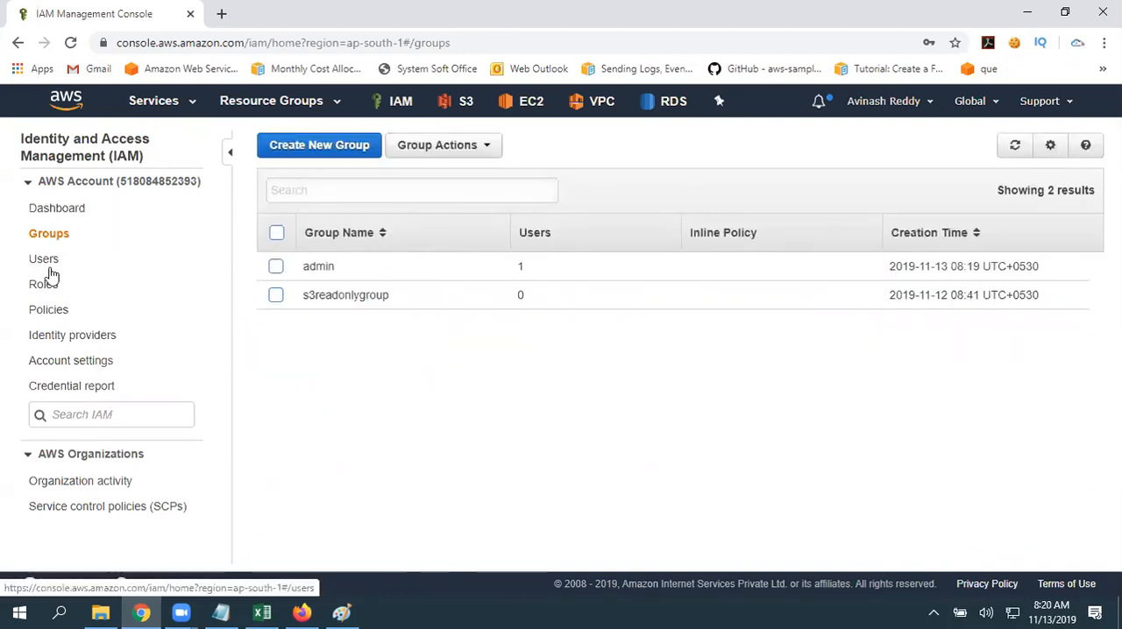
click(43, 259)
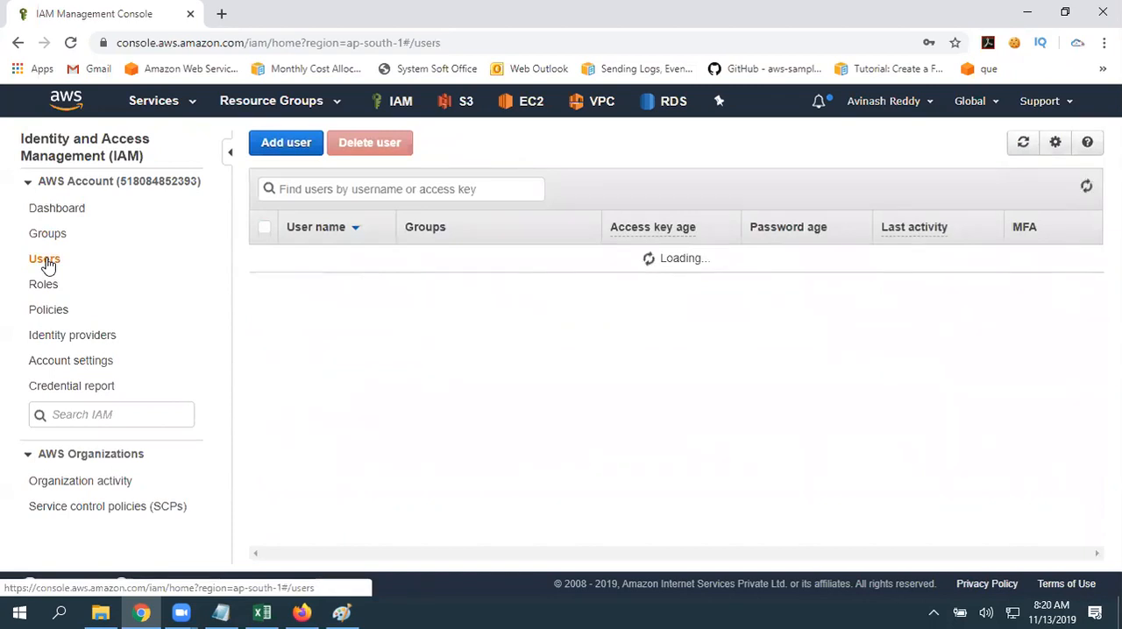
click(297, 345)
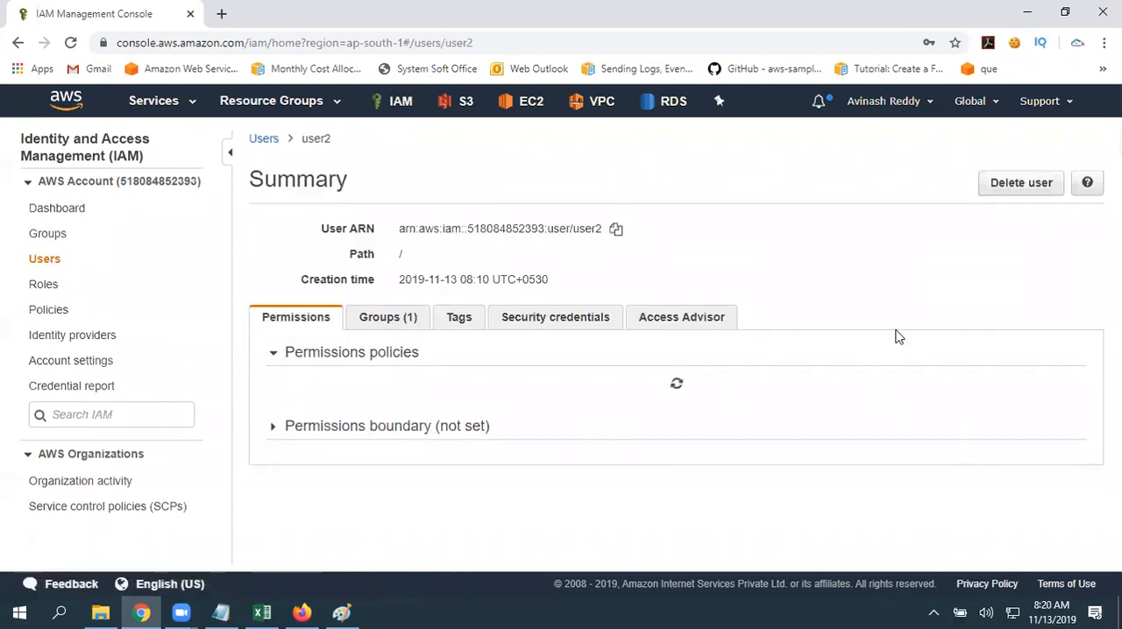
scroll(867, 312, down, 1)
click(358, 477)
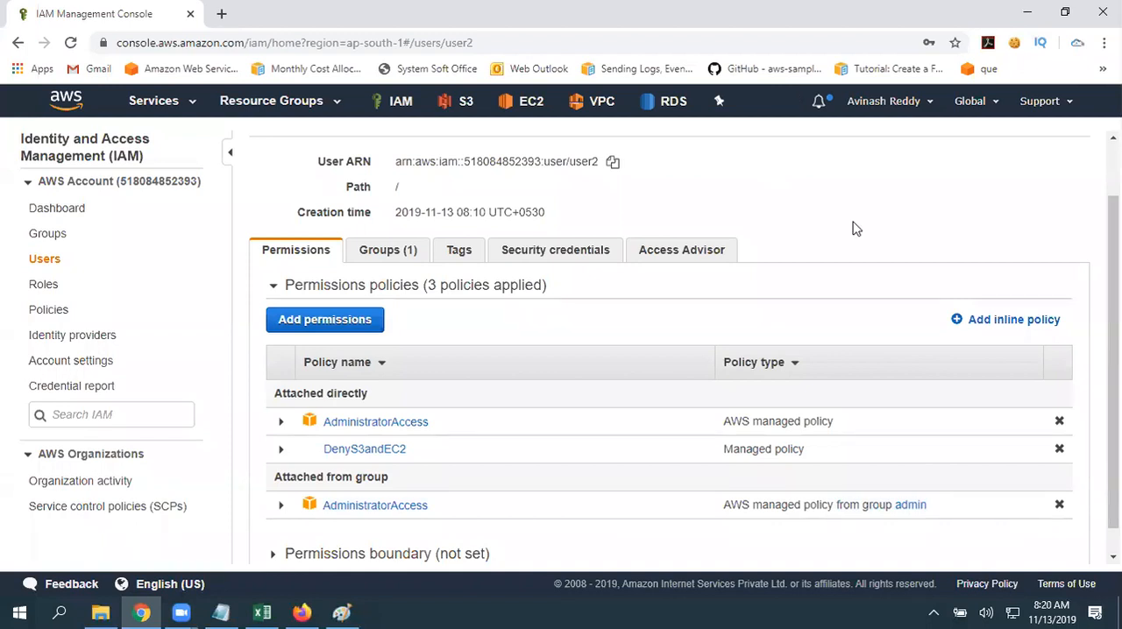
click(881, 168)
- In user2's Firefox session, reload the IAM, S3 and EC2 consoles and examine the access messages
click(301, 612)
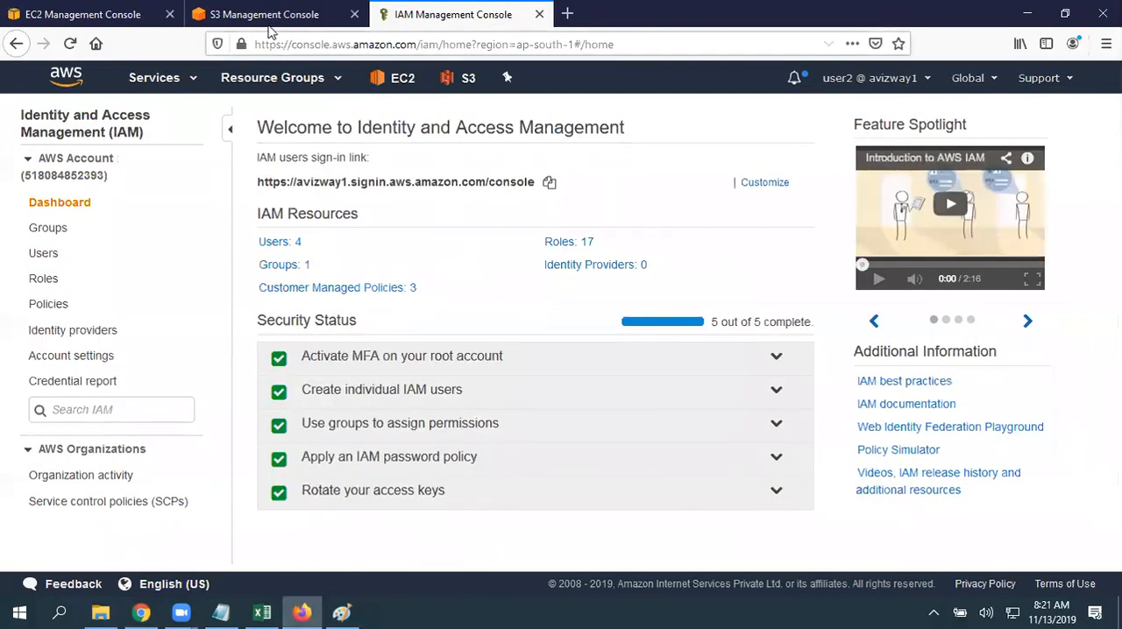
key(F5)
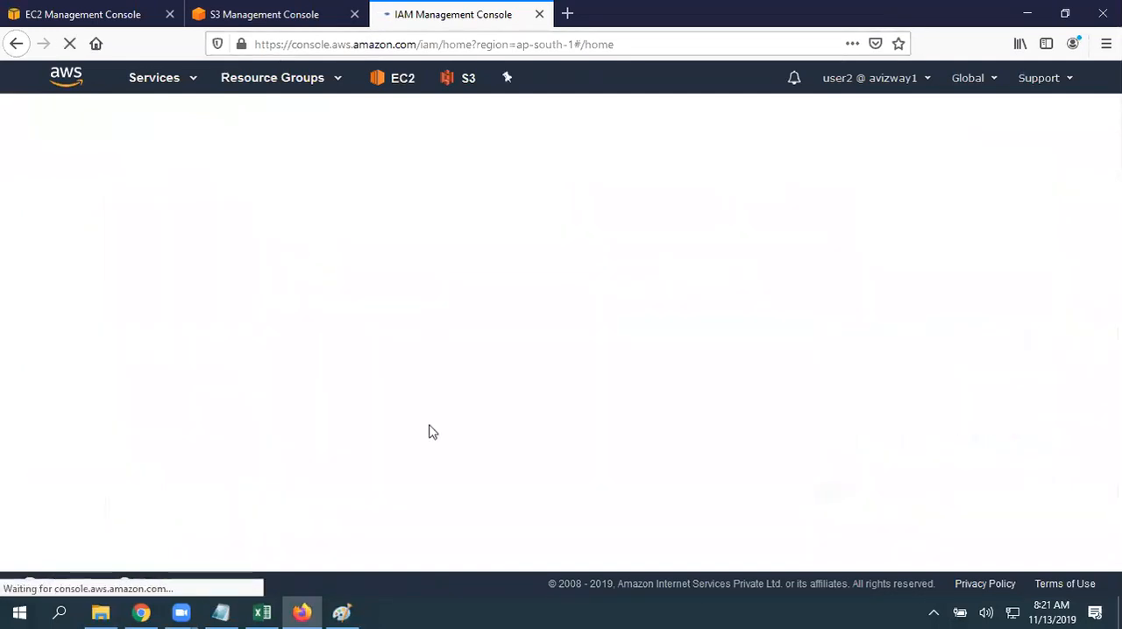
click(252, 14)
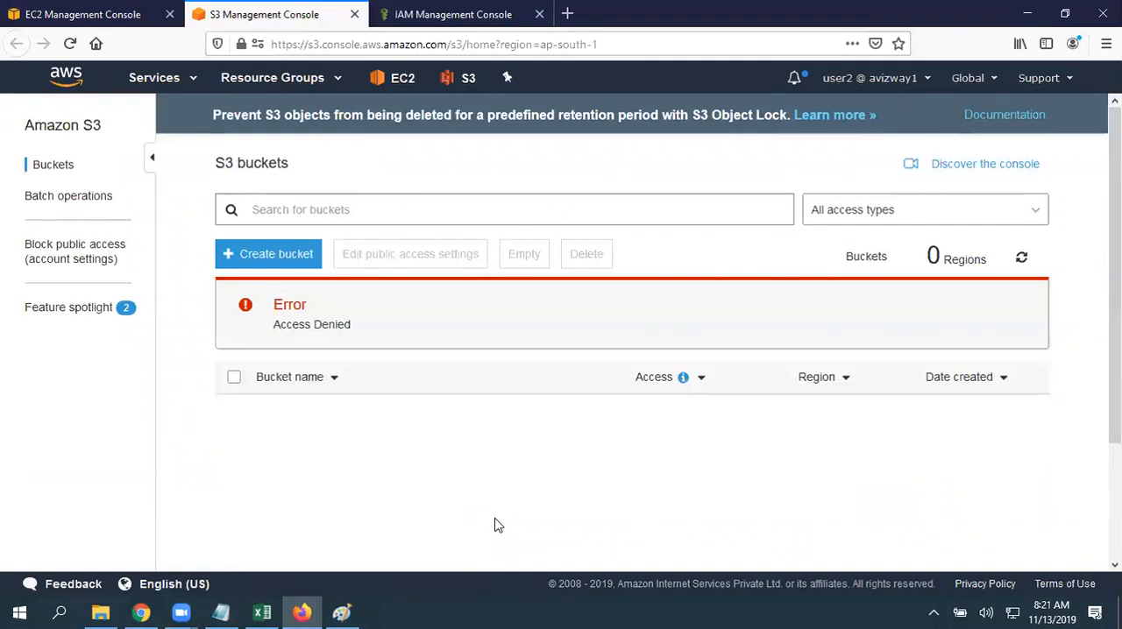
key(F5)
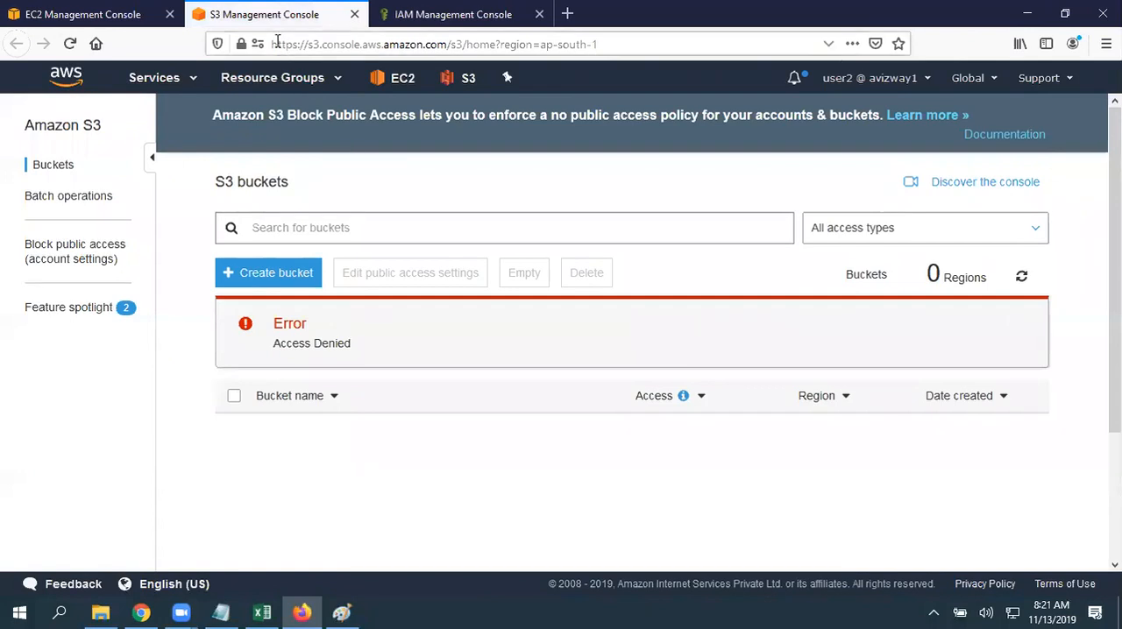
click(105, 14)
key(F5)
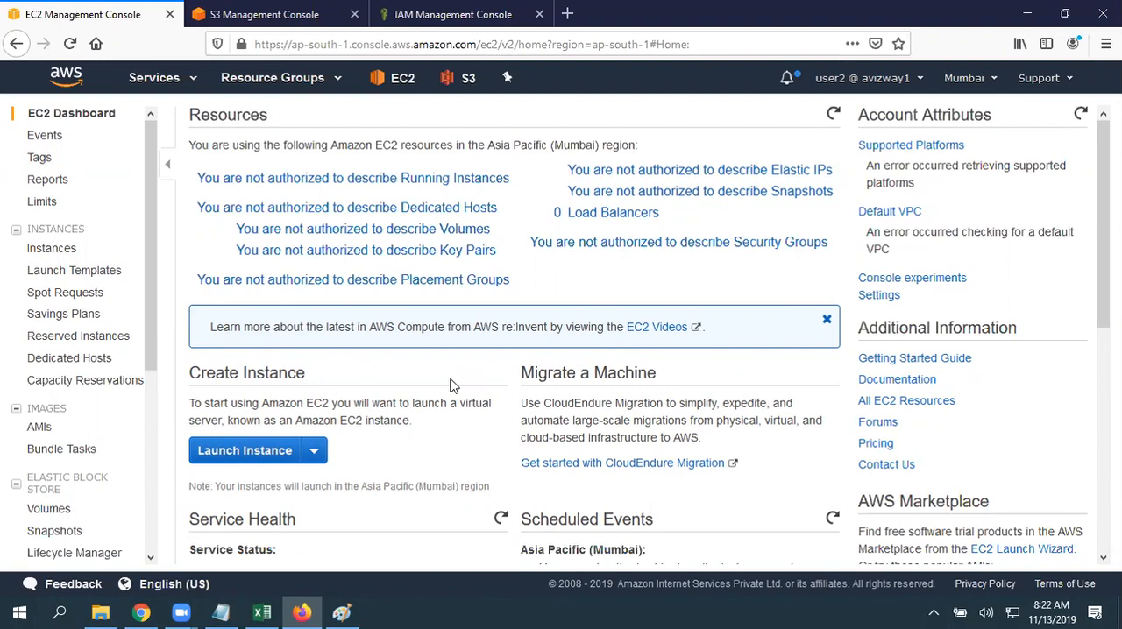
- Return to Chrome and add user2 to the s3readonlygroup group through its permissions
click(302, 611)
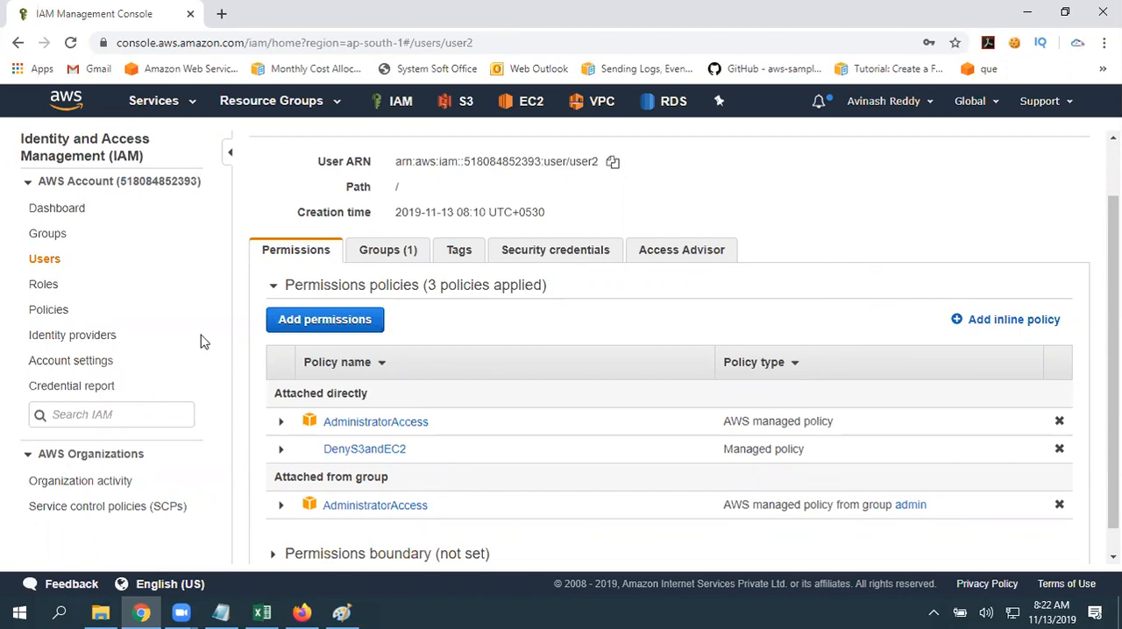
click(328, 320)
click(93, 502)
scroll(827, 471, down, 3)
click(898, 548)
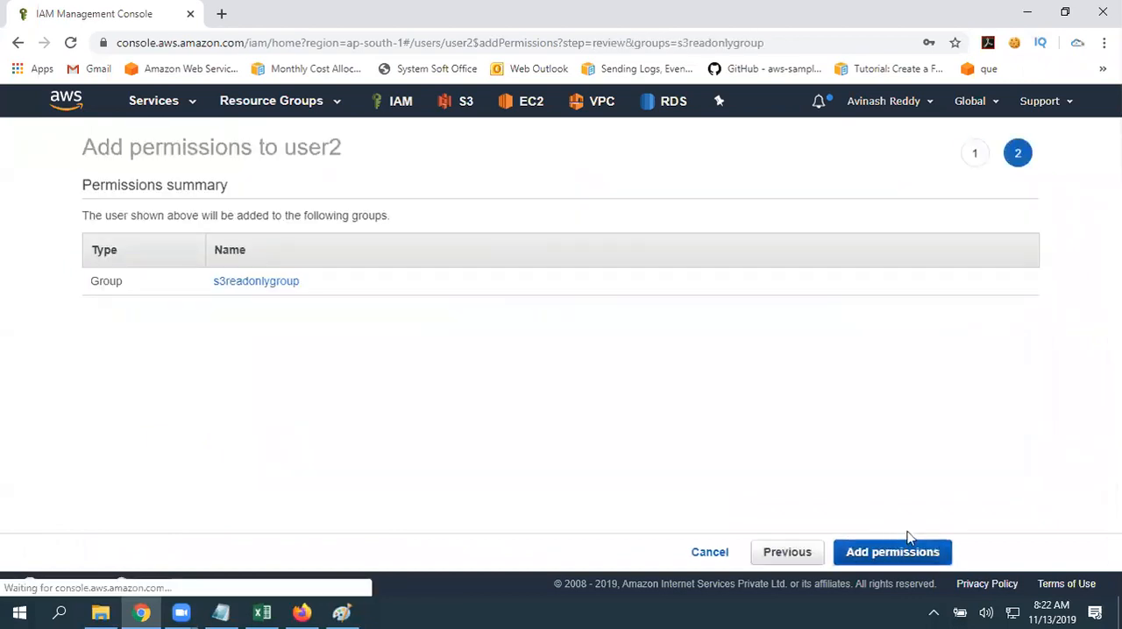
click(908, 552)
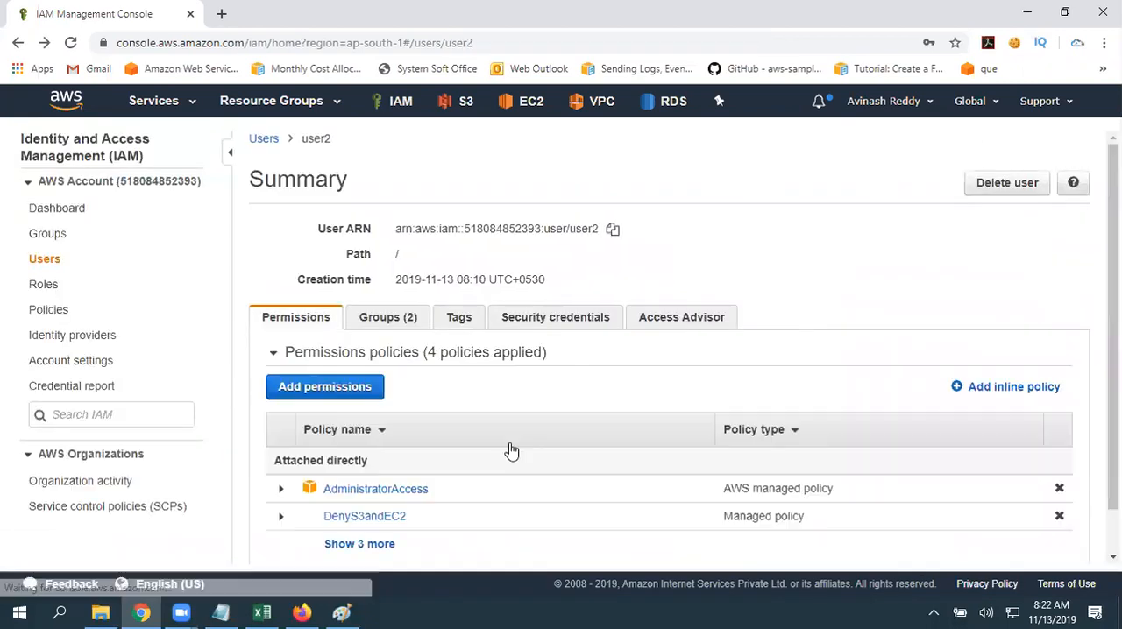
- Expand user2's full policy list and examine the directly attached and group-inherited policies
drag(332, 142, 317, 145)
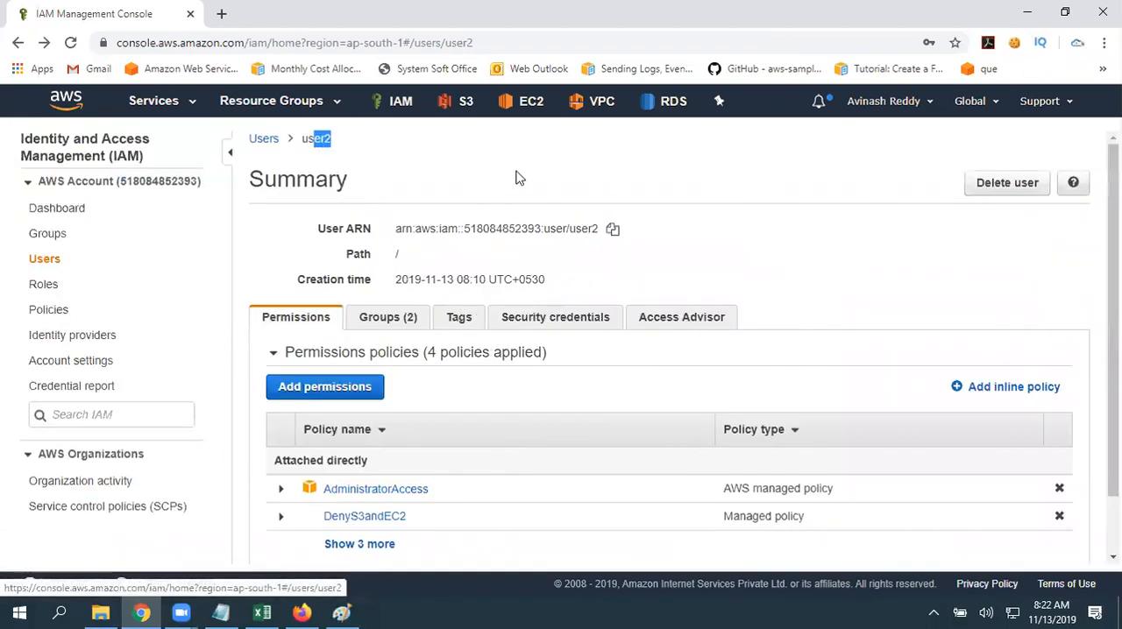
scroll(518, 175, down, 2)
click(359, 477)
scroll(614, 465, down, 1)
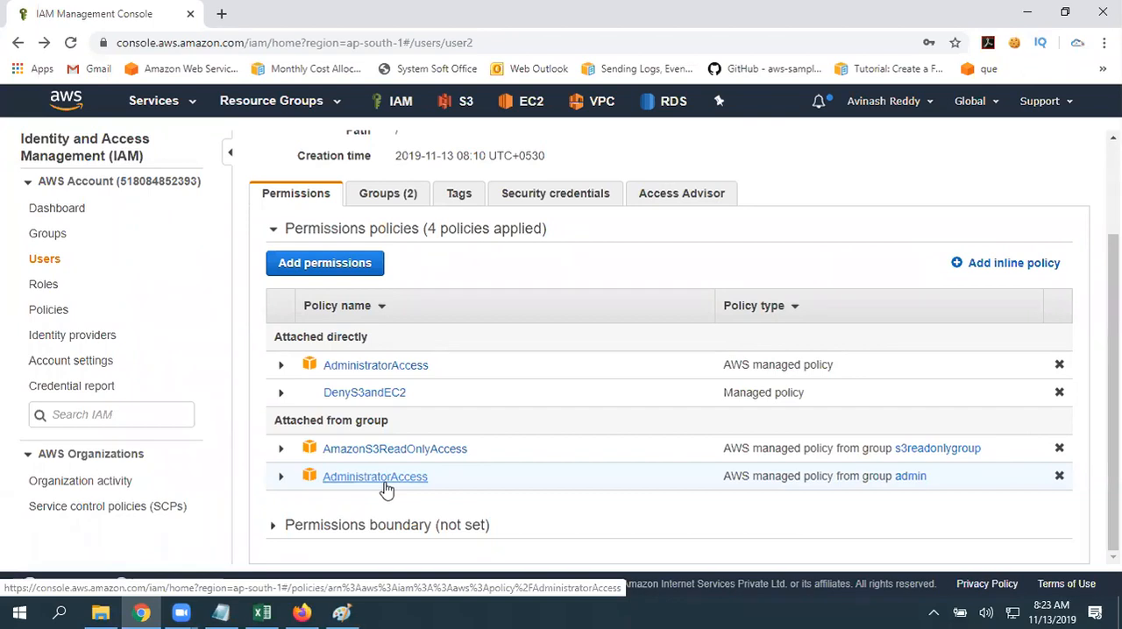
- Open the Policy Simulator from the IAM dashboard in a new browser tab and select user2 for simulation
click(78, 210)
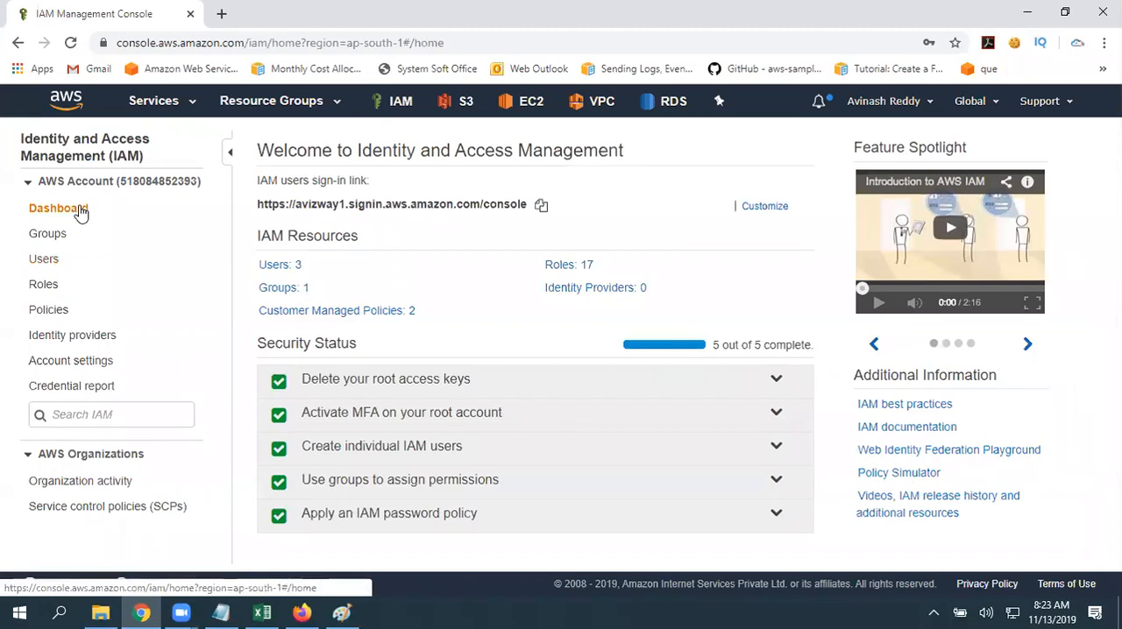
drag(953, 476, 859, 476)
middle_click(860, 474)
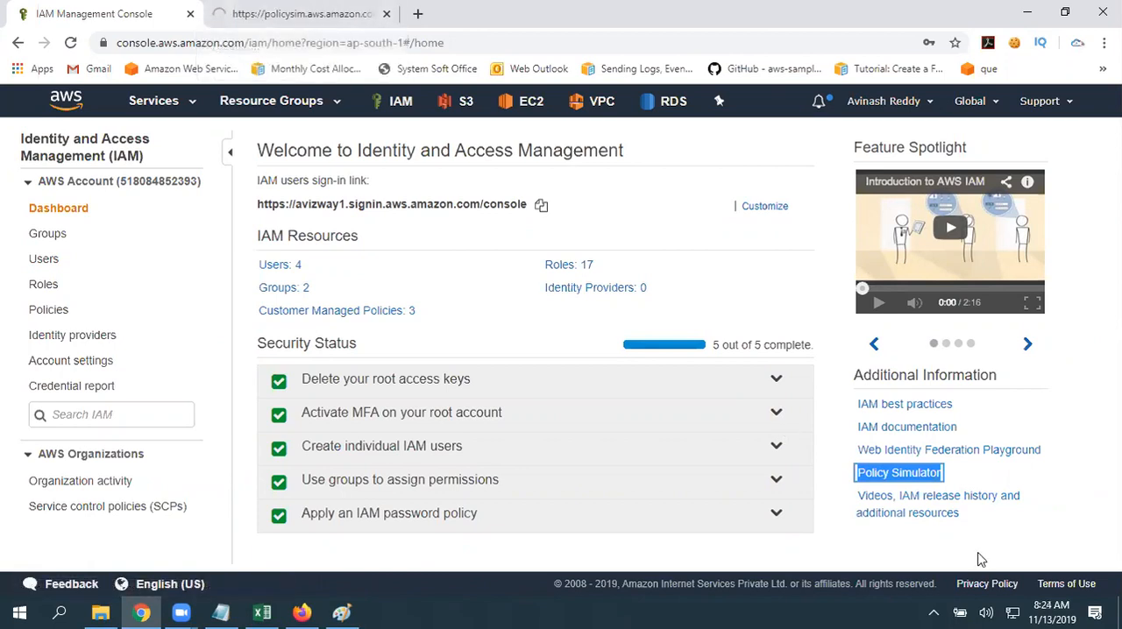
click(950, 526)
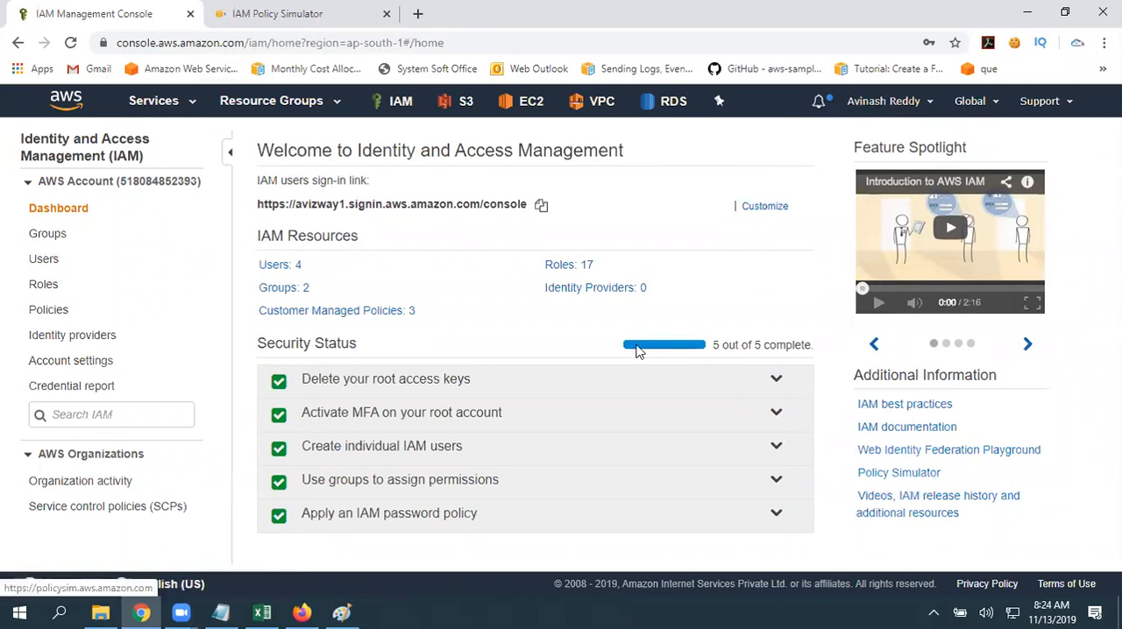
click(285, 16)
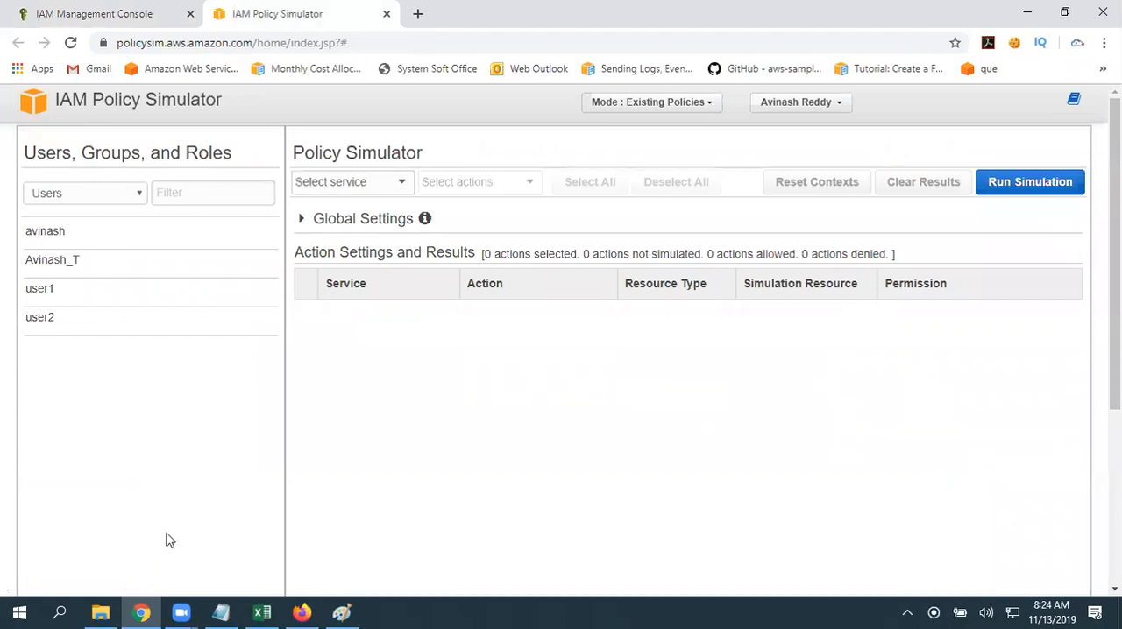
click(128, 320)
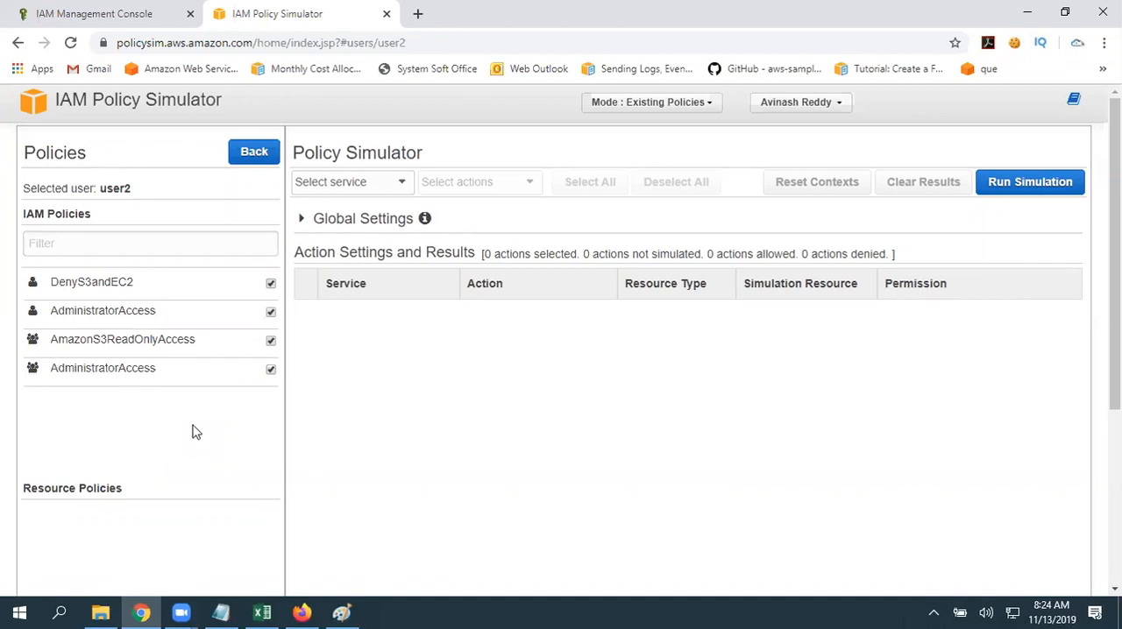
- Browse the services offered for simulation in the Policy Simulator, then close the list without choosing one
click(321, 186)
scroll(641, 263, down, 3)
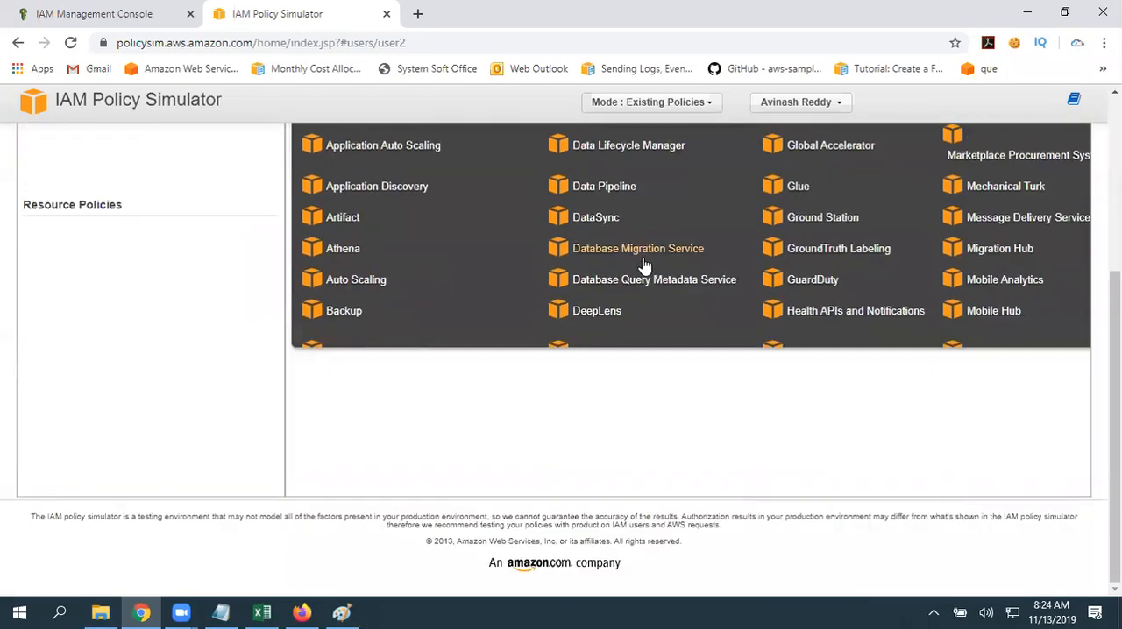
scroll(640, 304, up, 1)
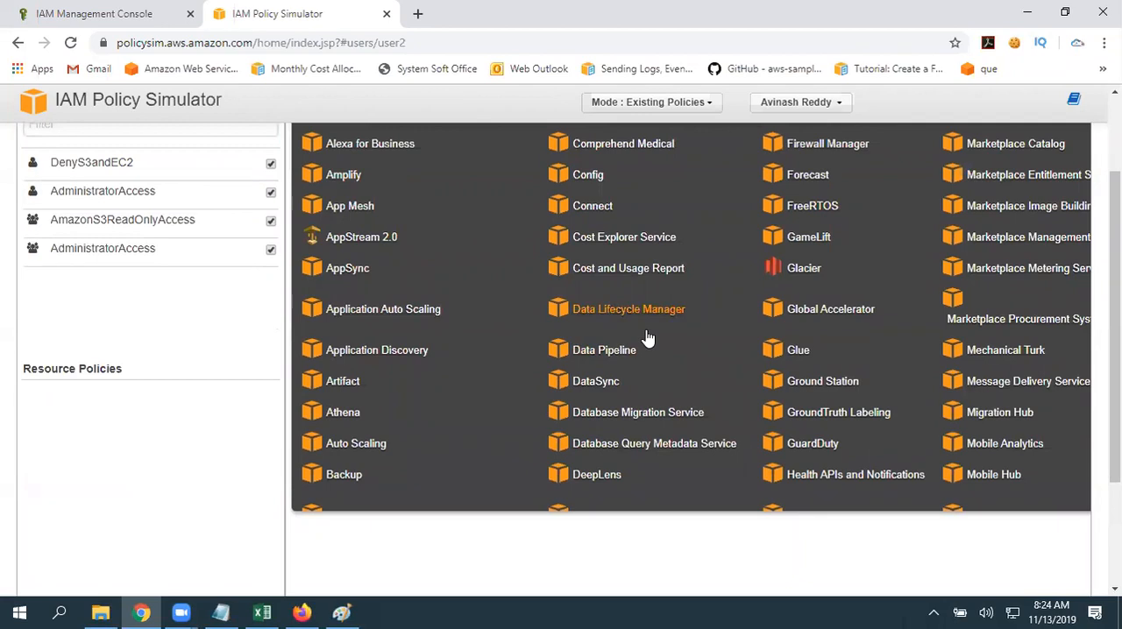
scroll(832, 316, up, 2)
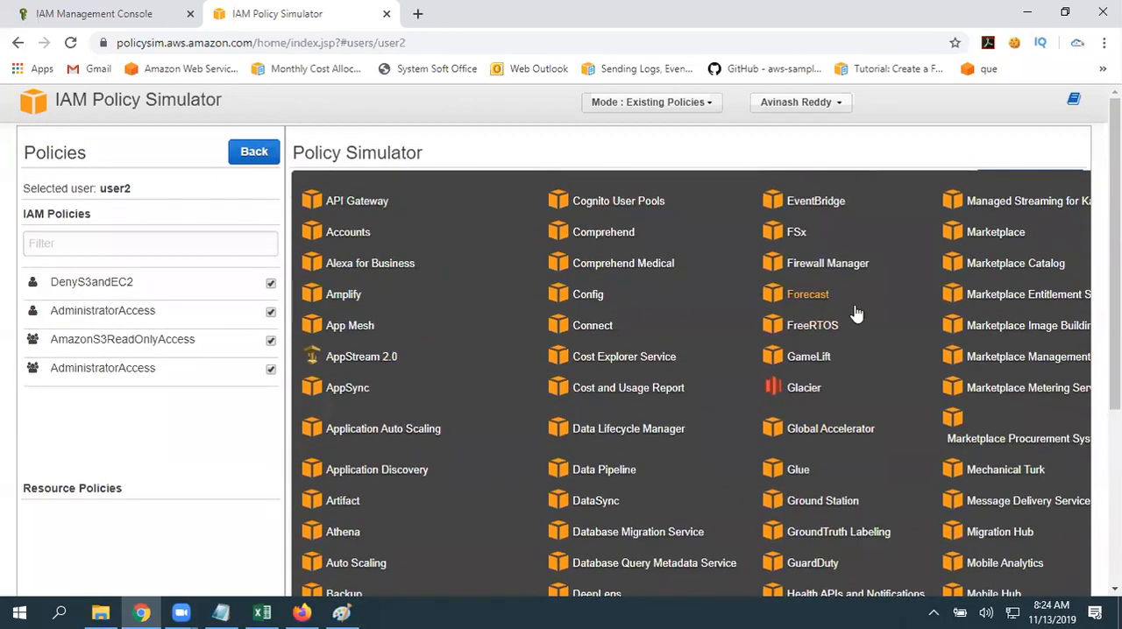
click(893, 175)
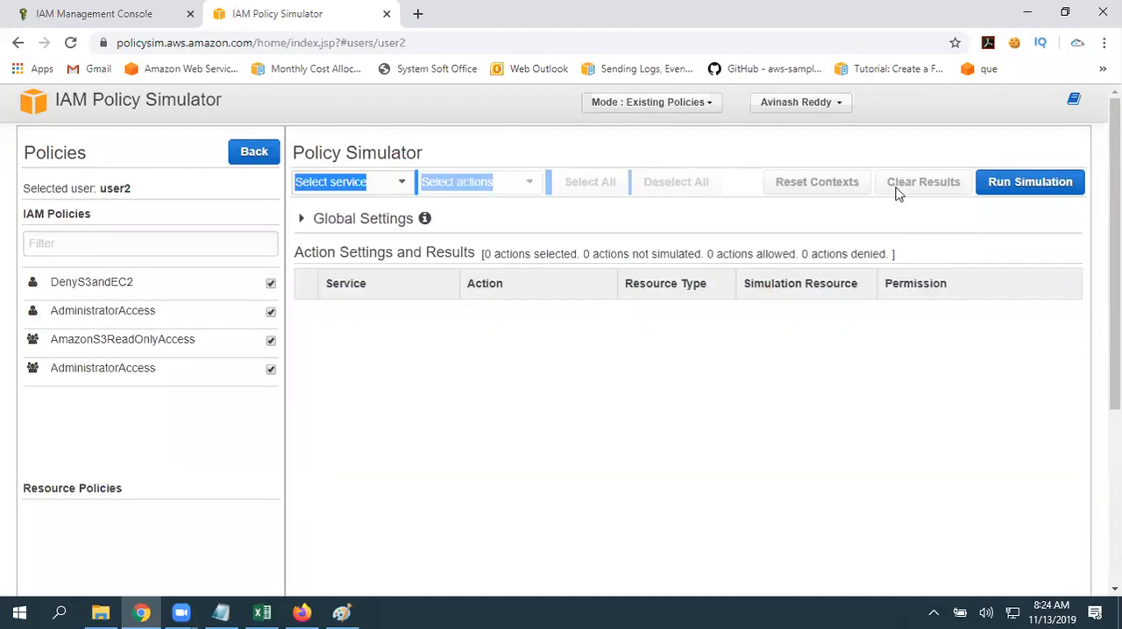
click(359, 186)
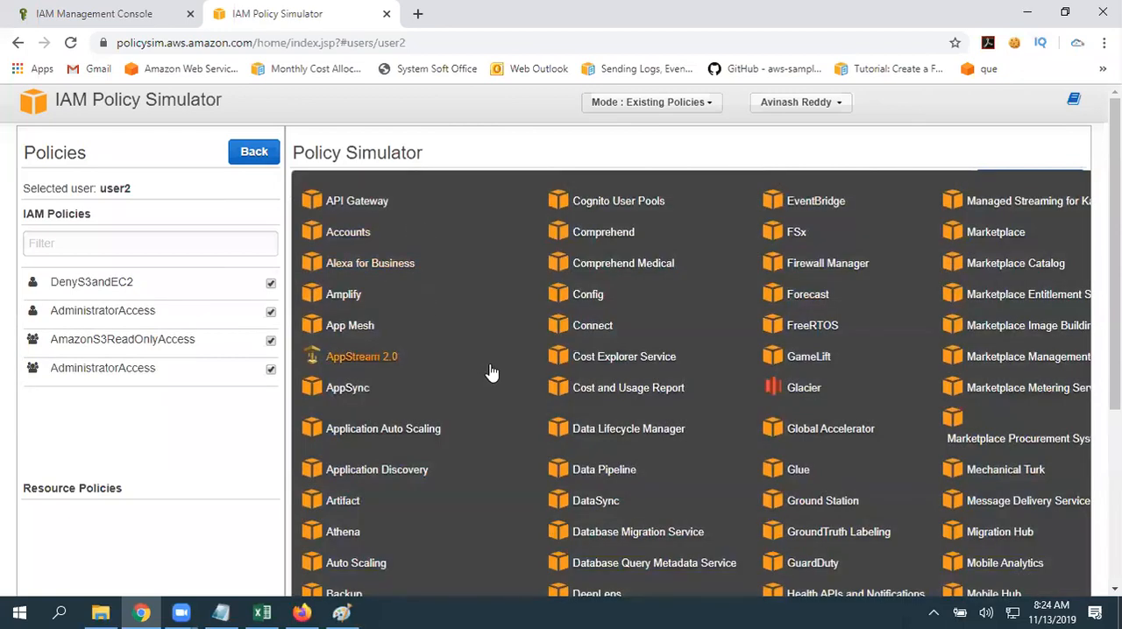
scroll(671, 518, down, 2)
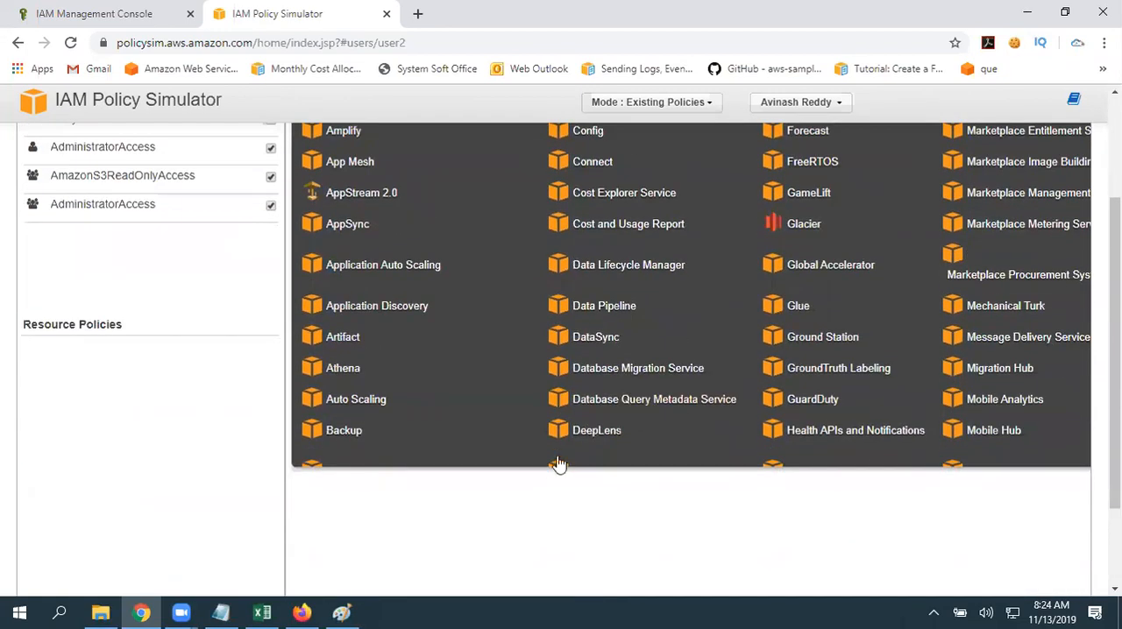
scroll(841, 421, down, 1)
scroll(789, 327, up, 2)
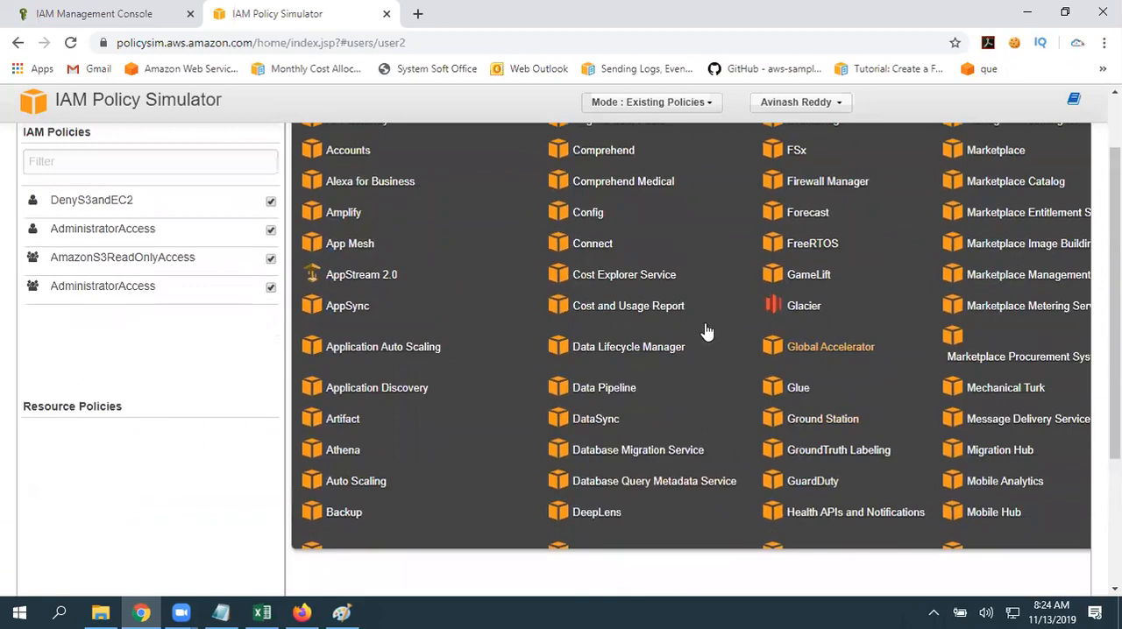
key(ctrl+minus)
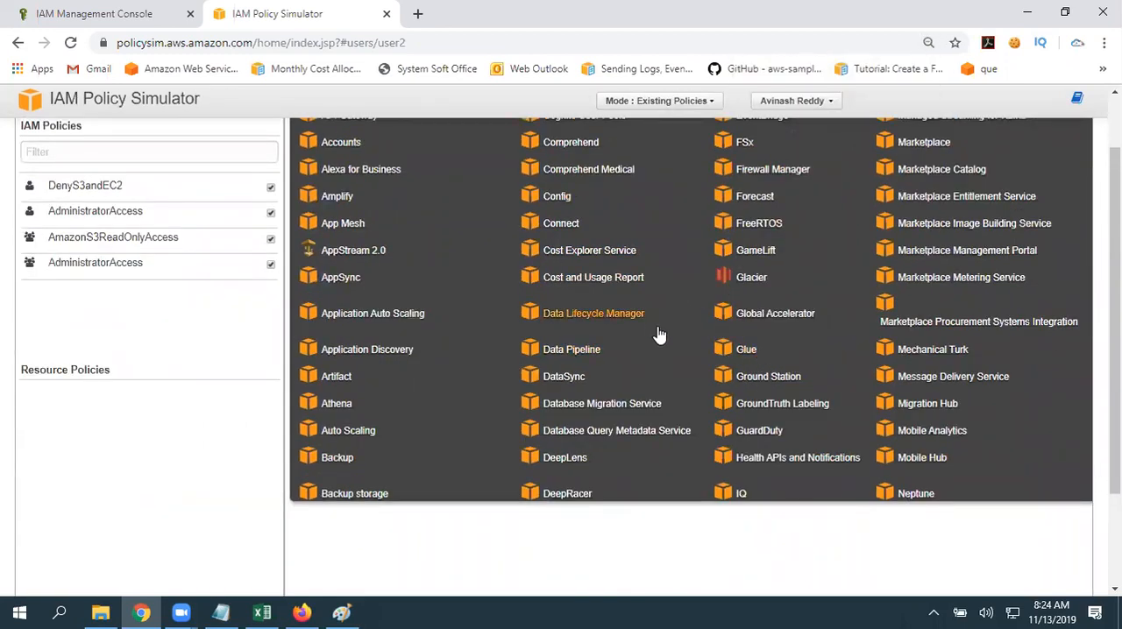
drag(683, 350, 773, 512)
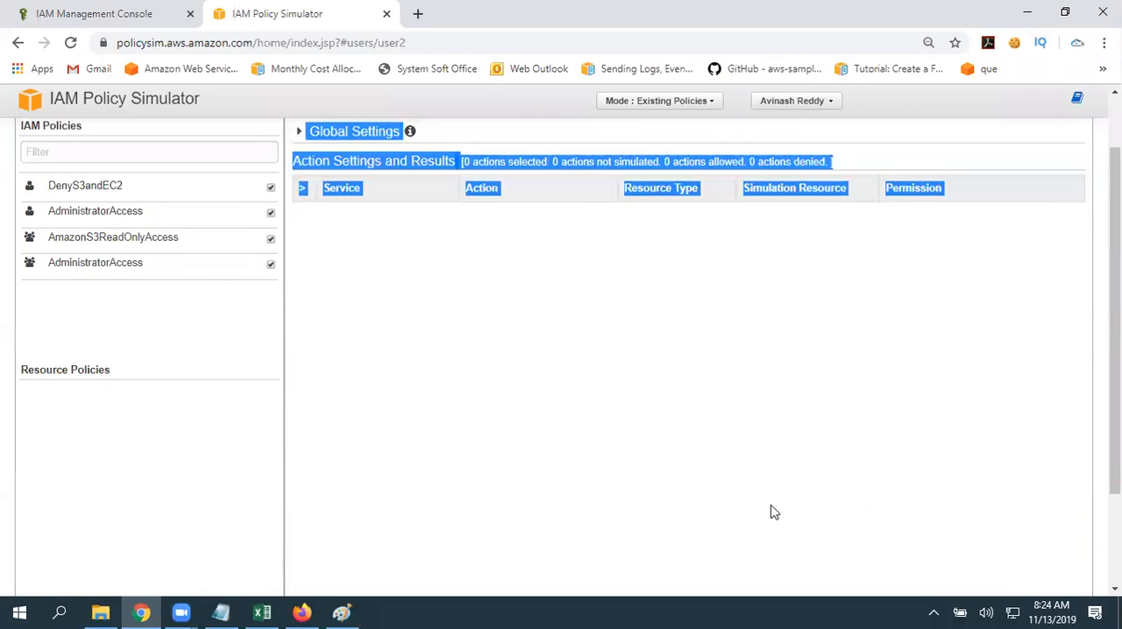
click(435, 315)
scroll(436, 315, up, 1)
key(ctrl+plus)
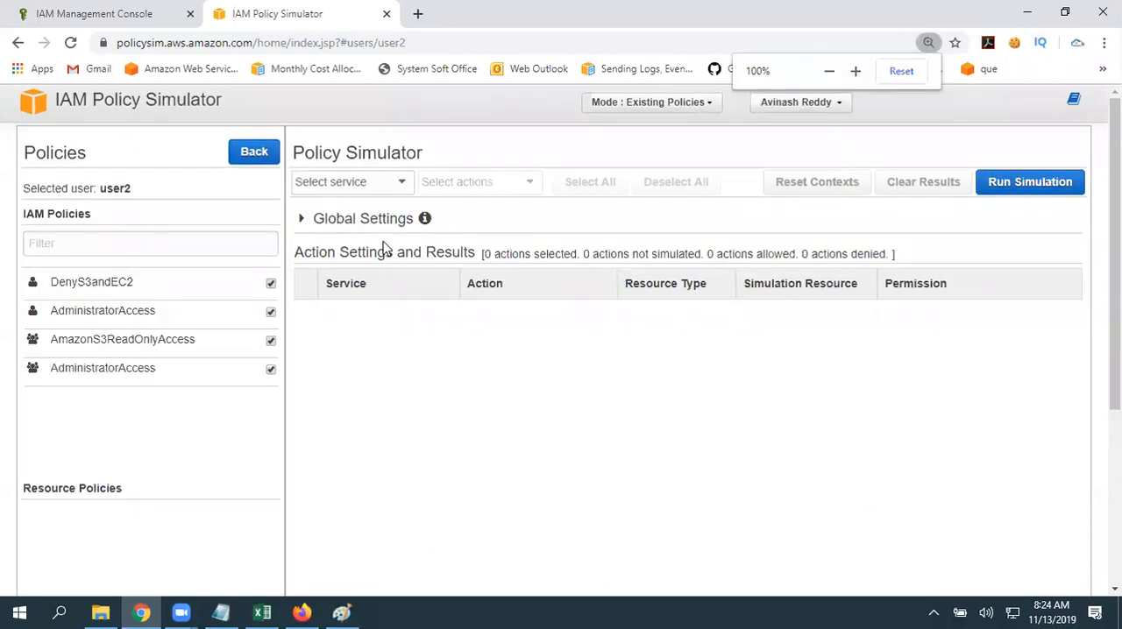
- Choose Amazon S3 as the service to simulate for user2
click(338, 188)
scroll(882, 470, down, 2)
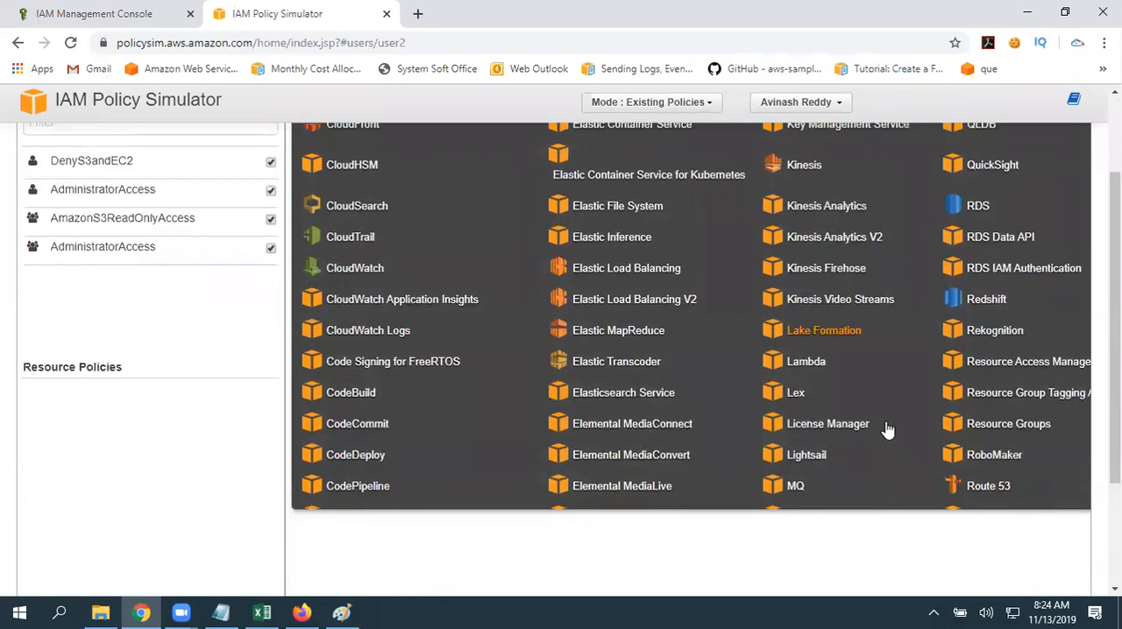
scroll(887, 429, down, 1)
drag(889, 329, 911, 426)
click(973, 407)
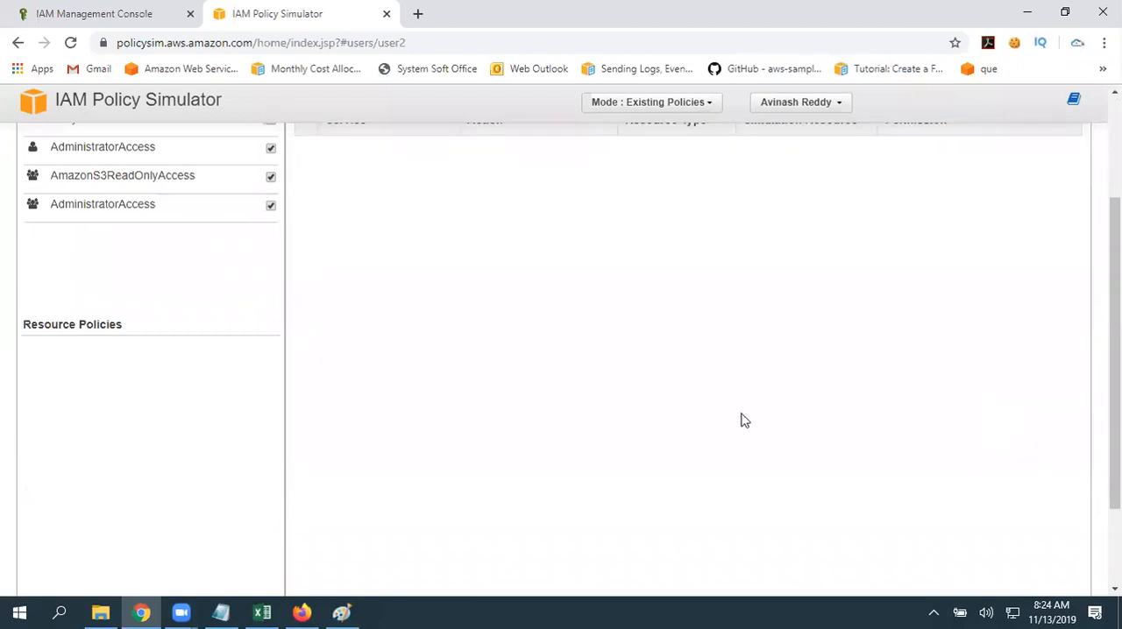
scroll(741, 420, up, 2)
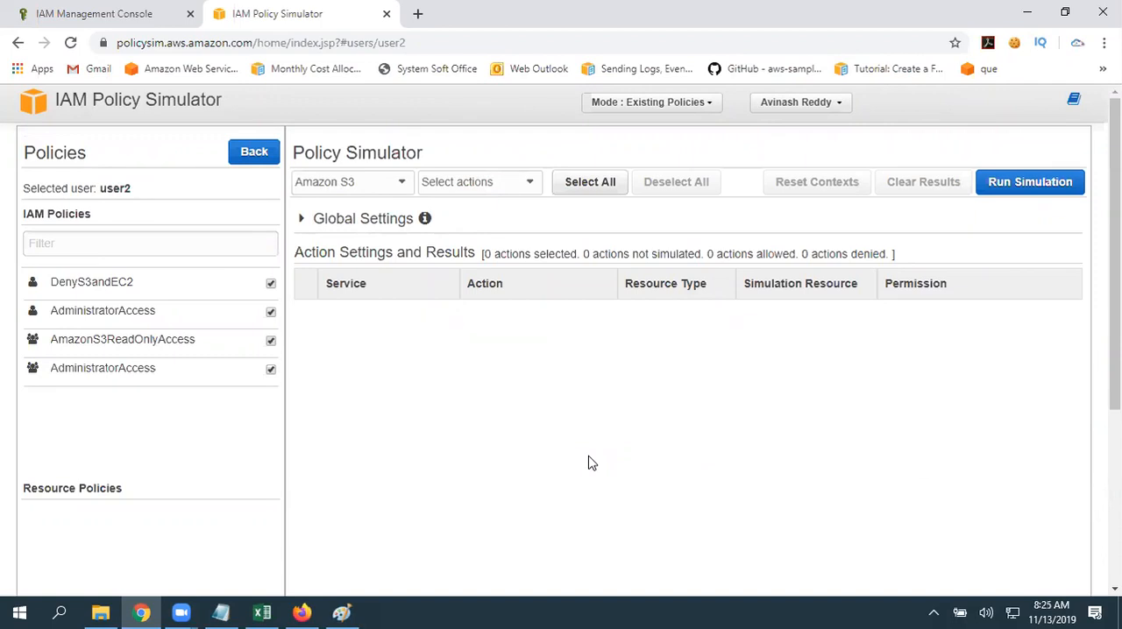
- Select the CreateBucket action for Amazon S3 and run the simulation with all of user2's policies included
click(512, 185)
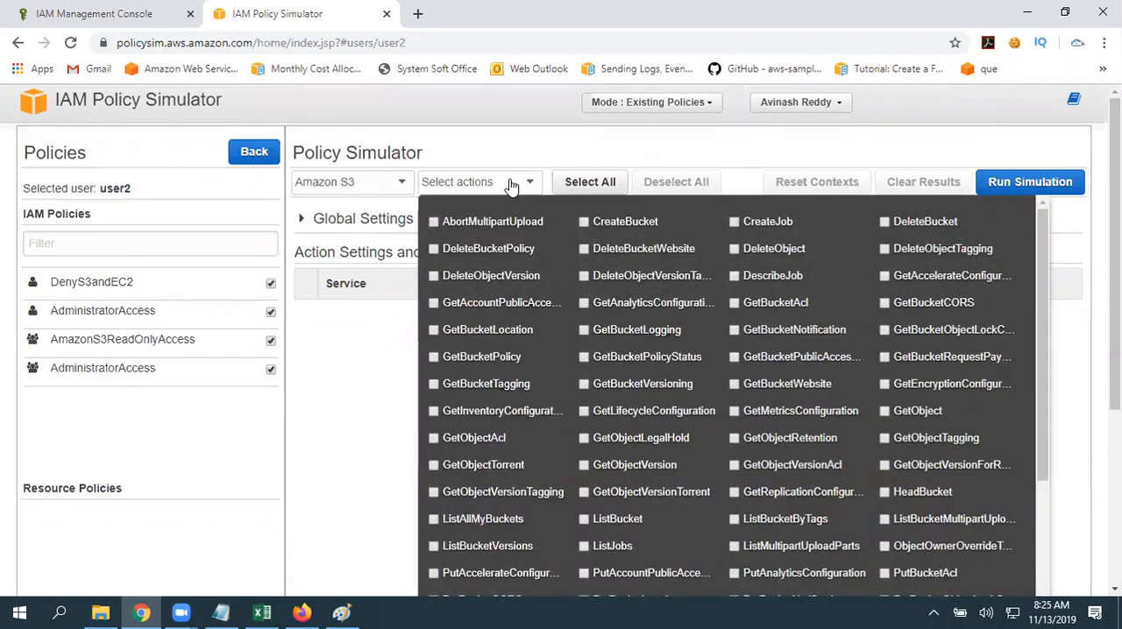
click(624, 225)
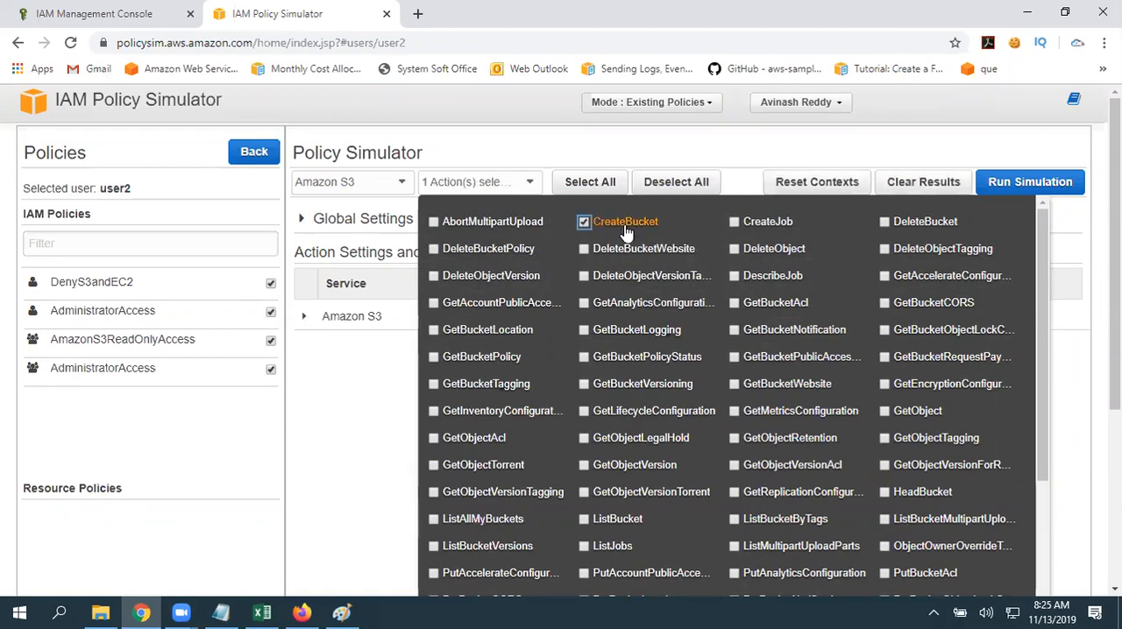
click(340, 449)
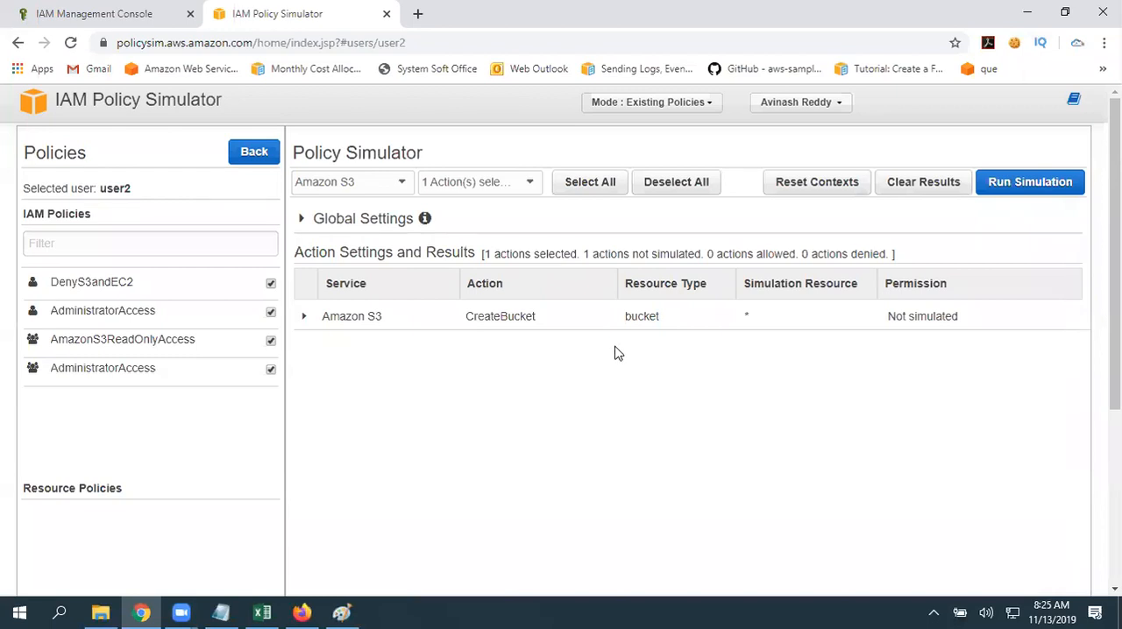
click(1022, 193)
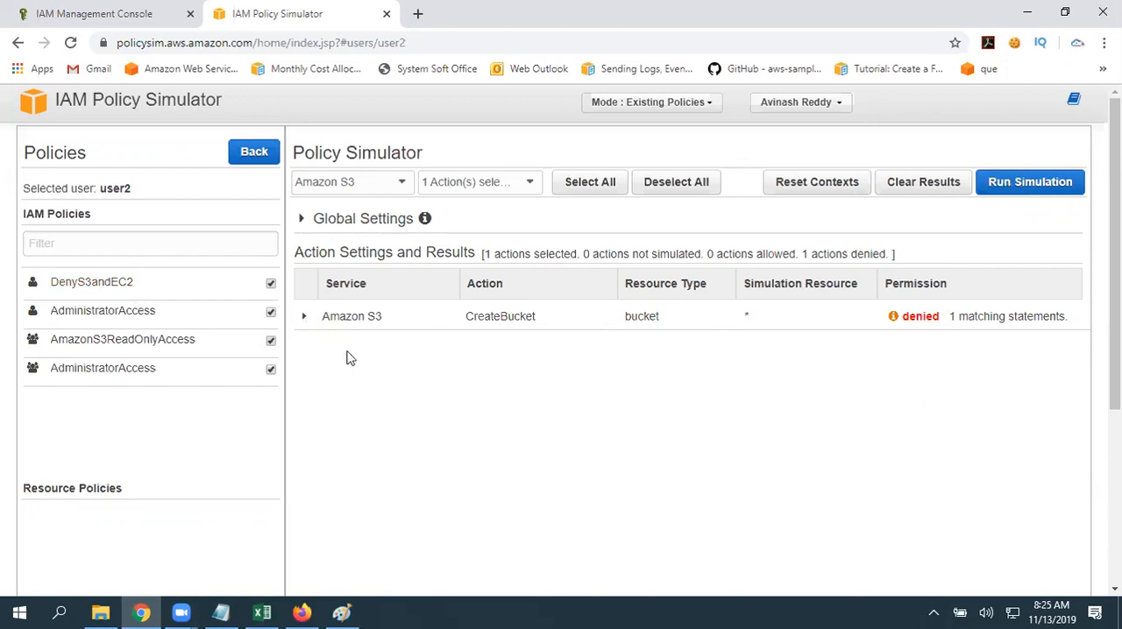
- Expand the CreateBucket result to check which policy holds the matching statement, then collapse it
click(305, 316)
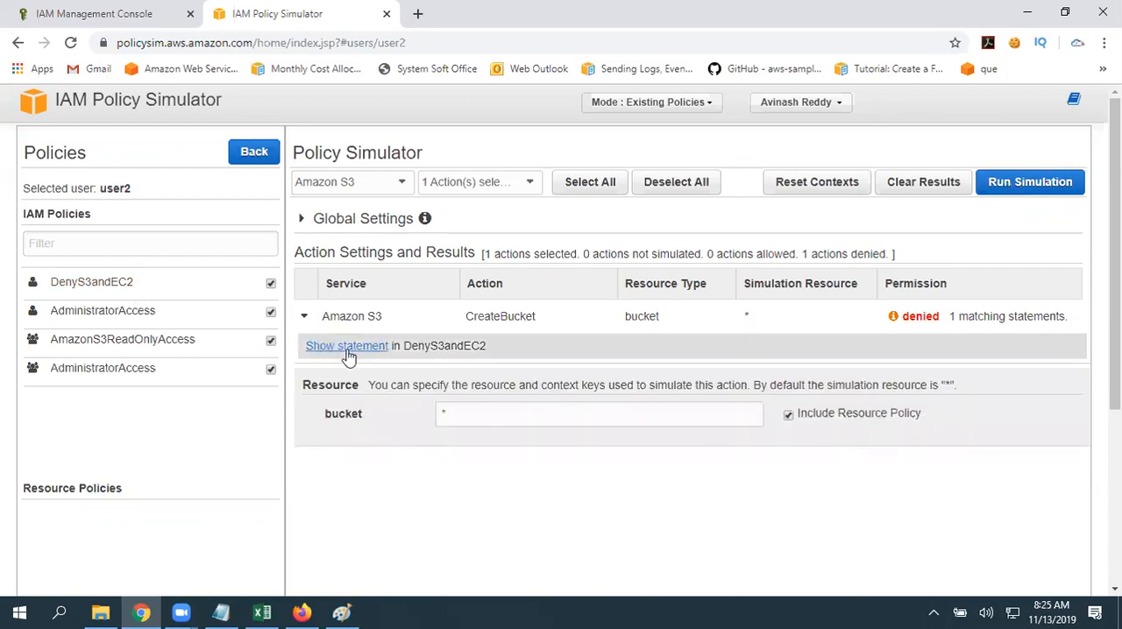
drag(405, 348, 491, 348)
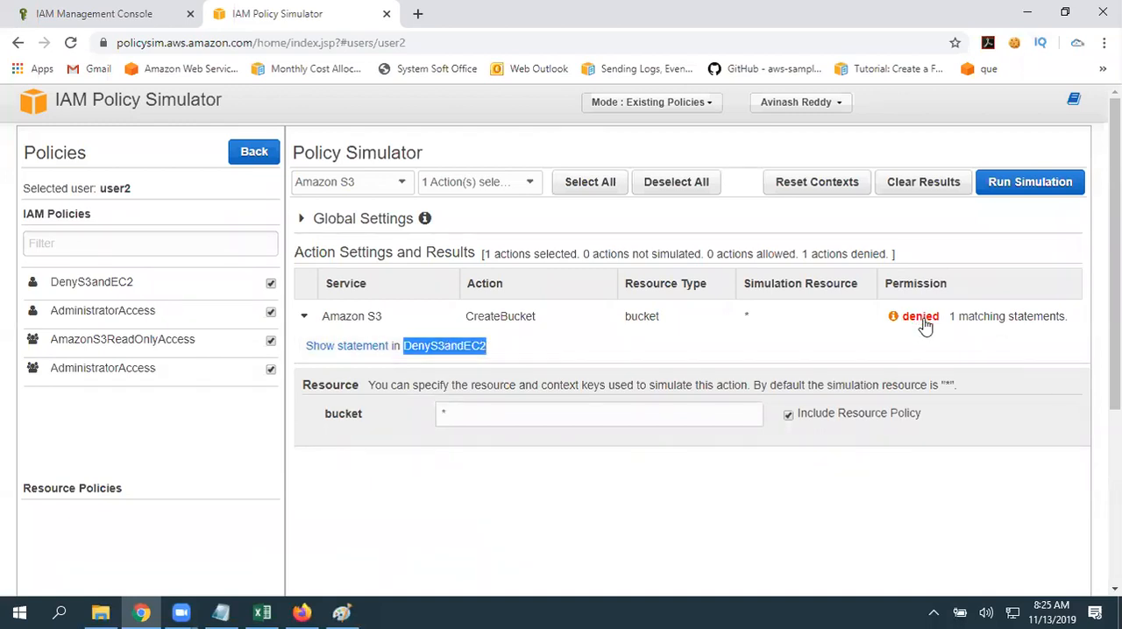
click(303, 318)
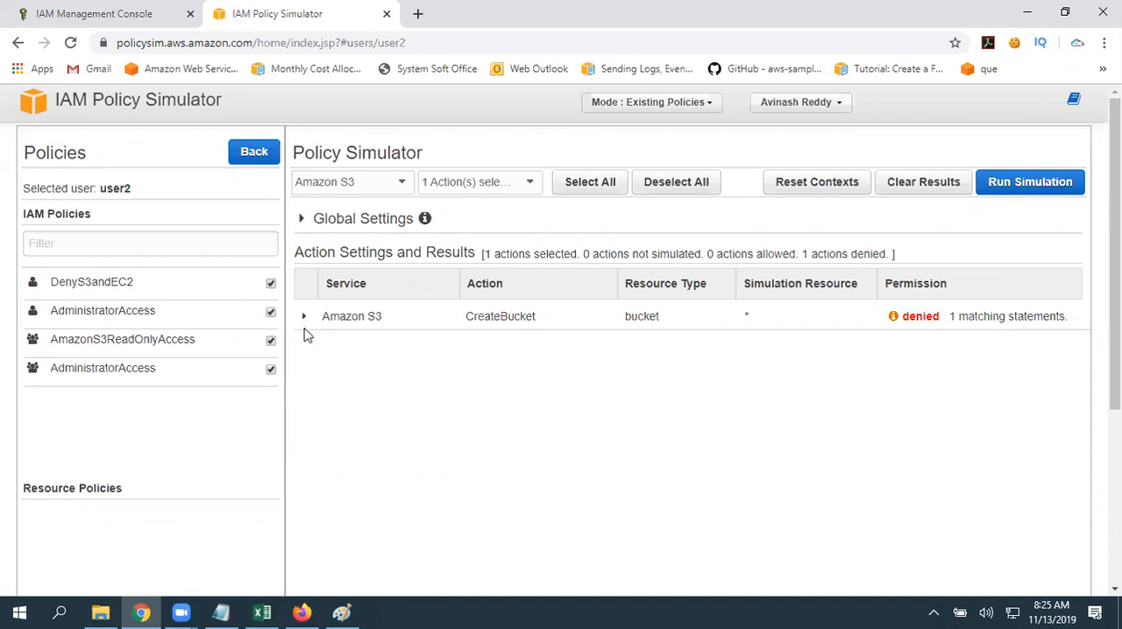
- Exclude the DenyS3andEC2 policy, rerun the CreateBucket simulation and examine the policies with matching statements
click(271, 284)
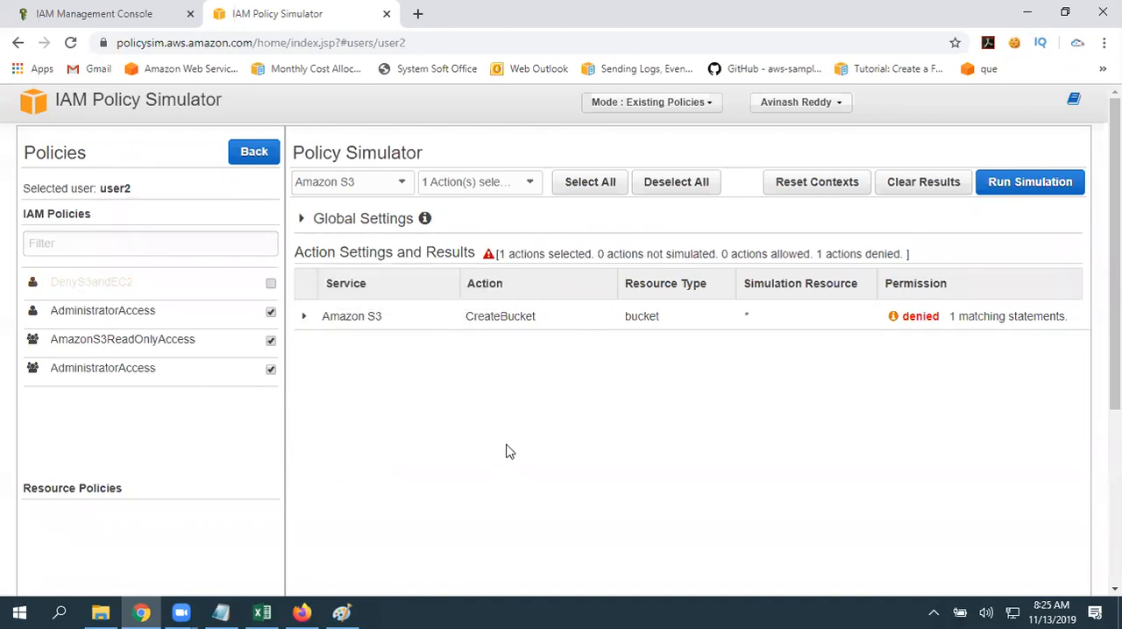
click(1028, 186)
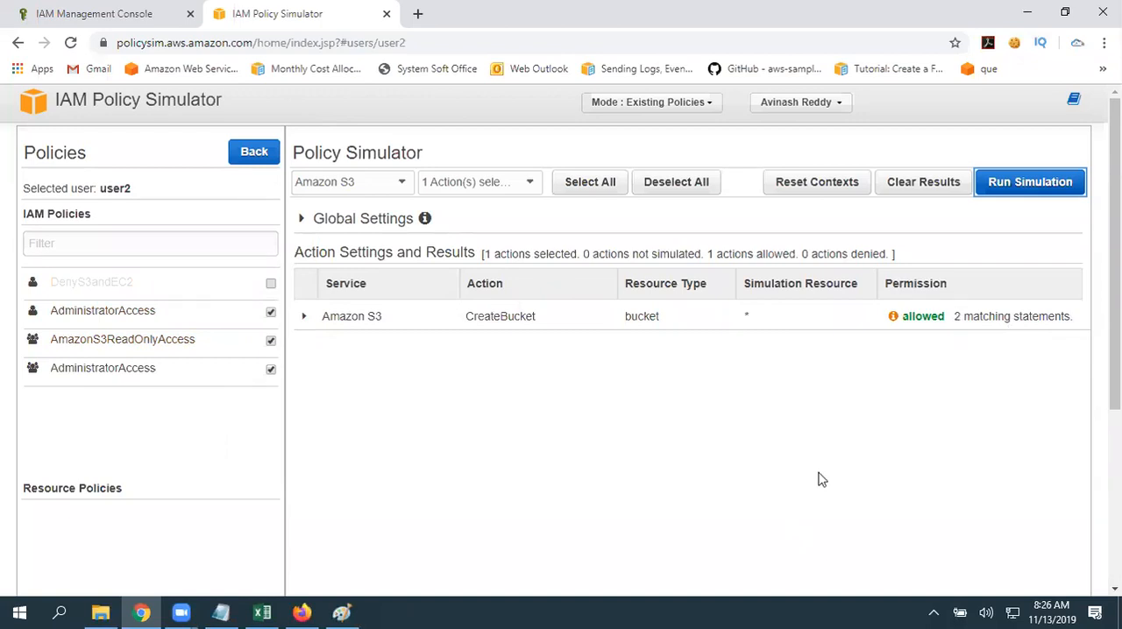
click(304, 316)
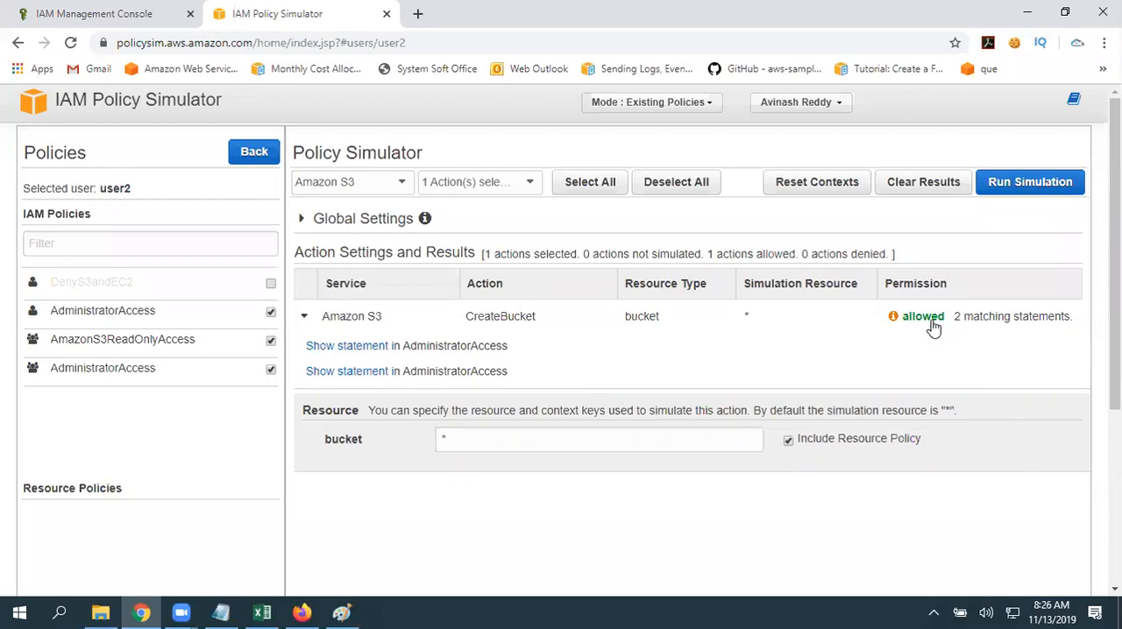
drag(412, 347, 548, 343)
drag(419, 372, 554, 371)
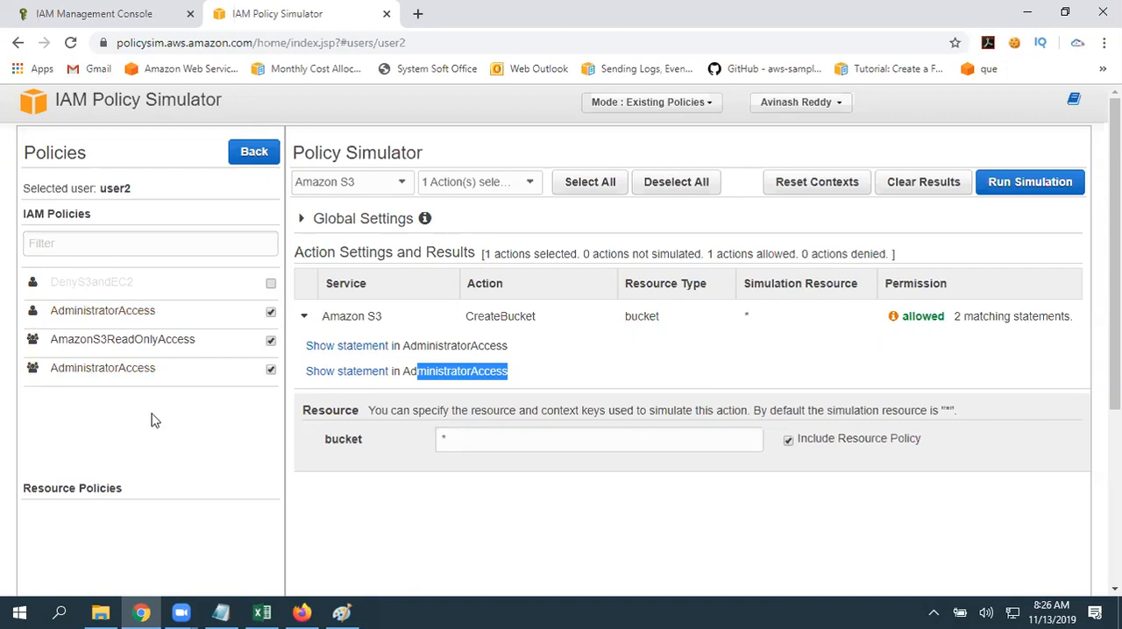
- Exclude the directly attached AdministratorAccess policy as well, rerun the simulation and check the matching statement for CreateBucket
click(271, 312)
click(209, 425)
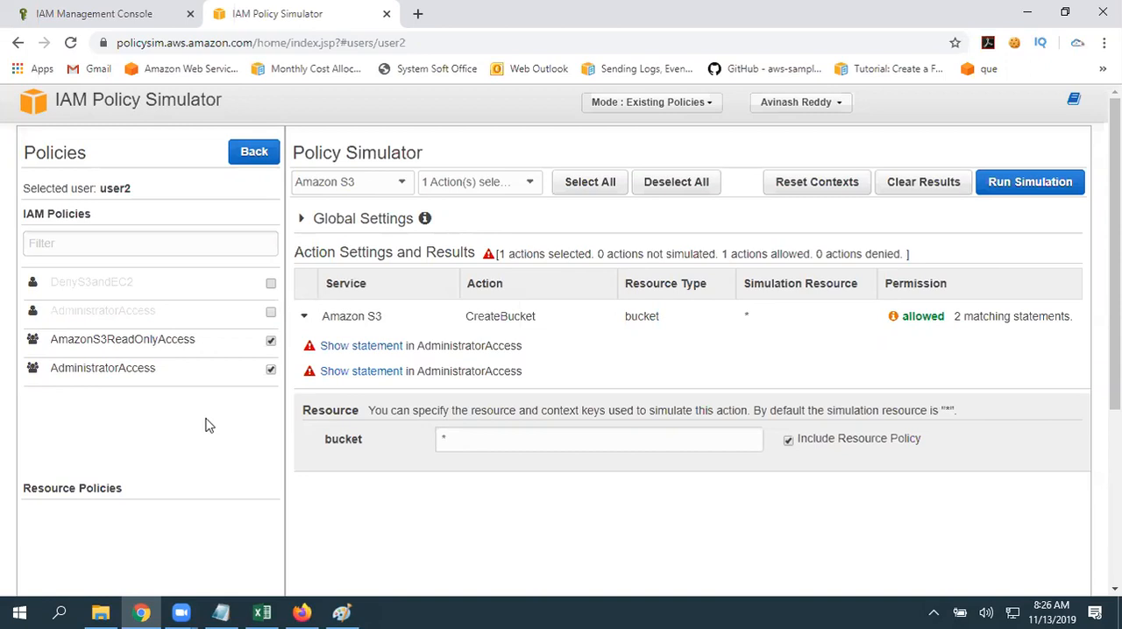
click(1019, 195)
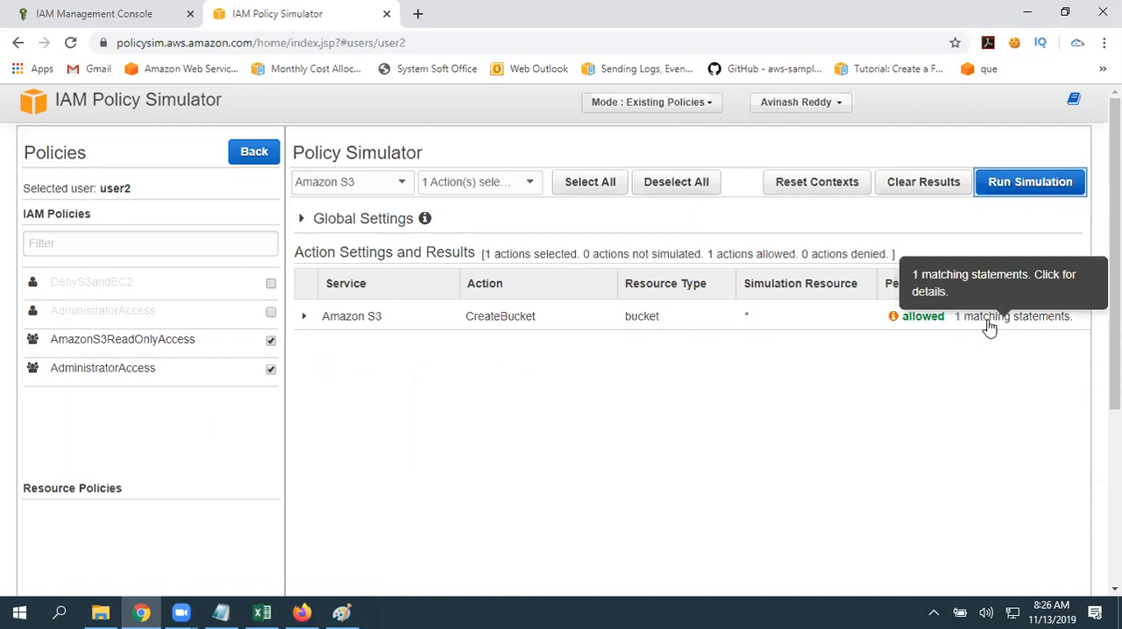
click(304, 319)
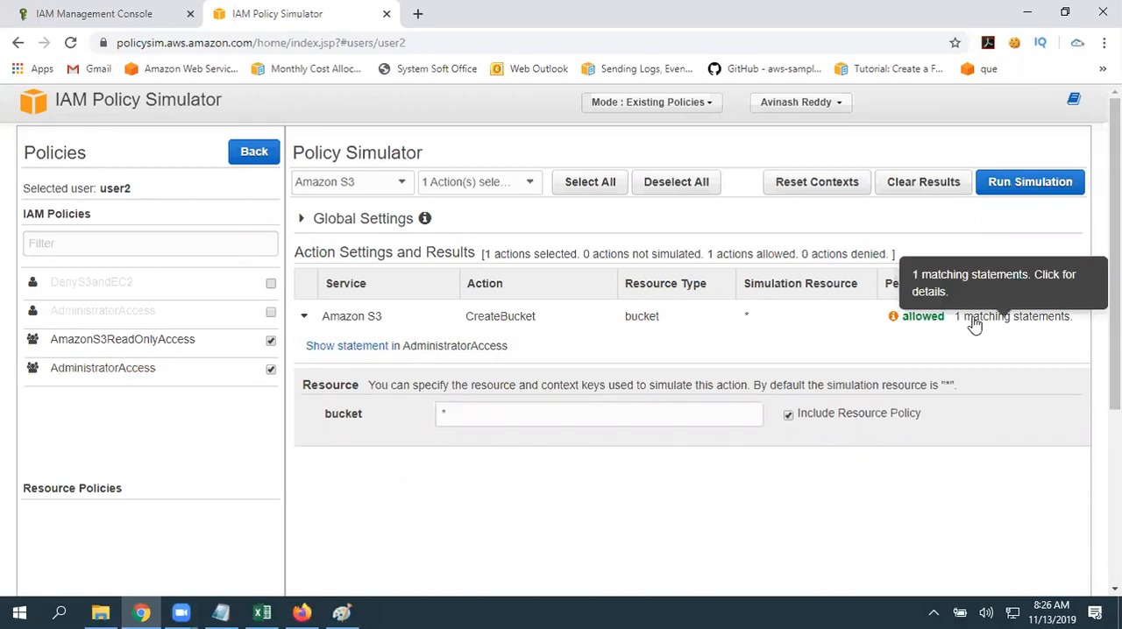
click(304, 317)
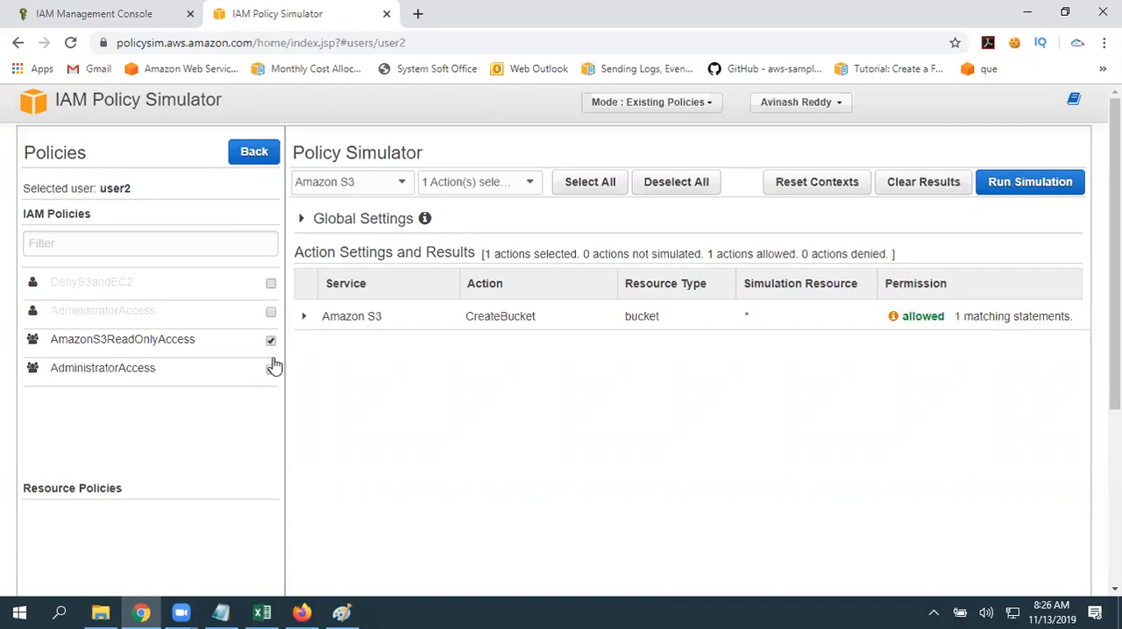
- Exclude the group's AdministratorAccess policy, include DenyS3andEC2 again, rerun the simulation and expand the CreateBucket result
click(271, 369)
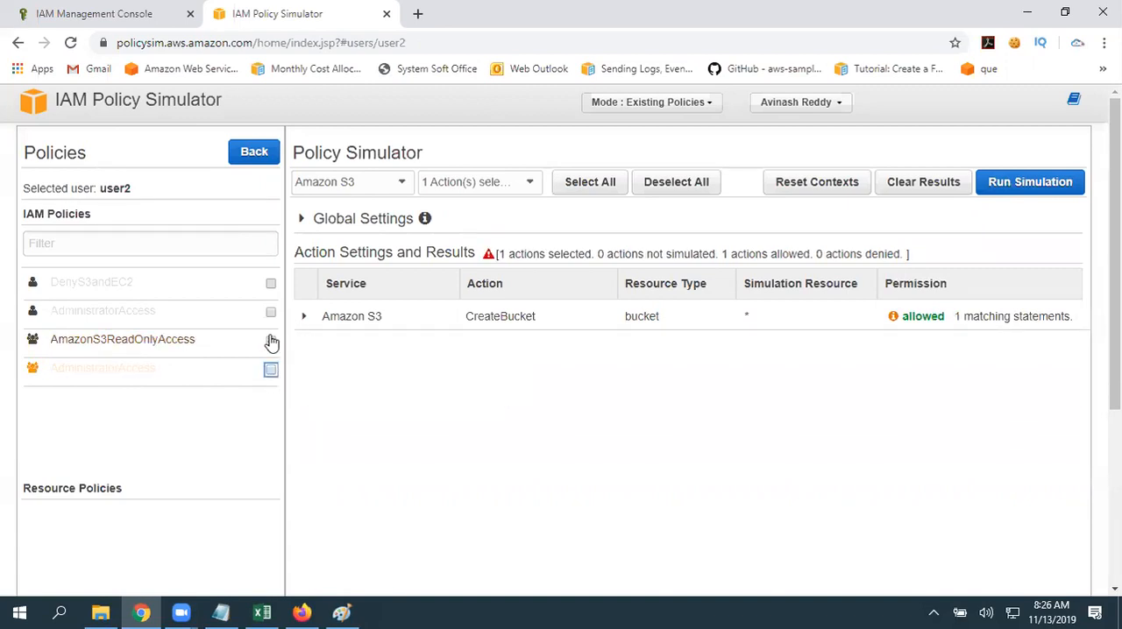
click(271, 281)
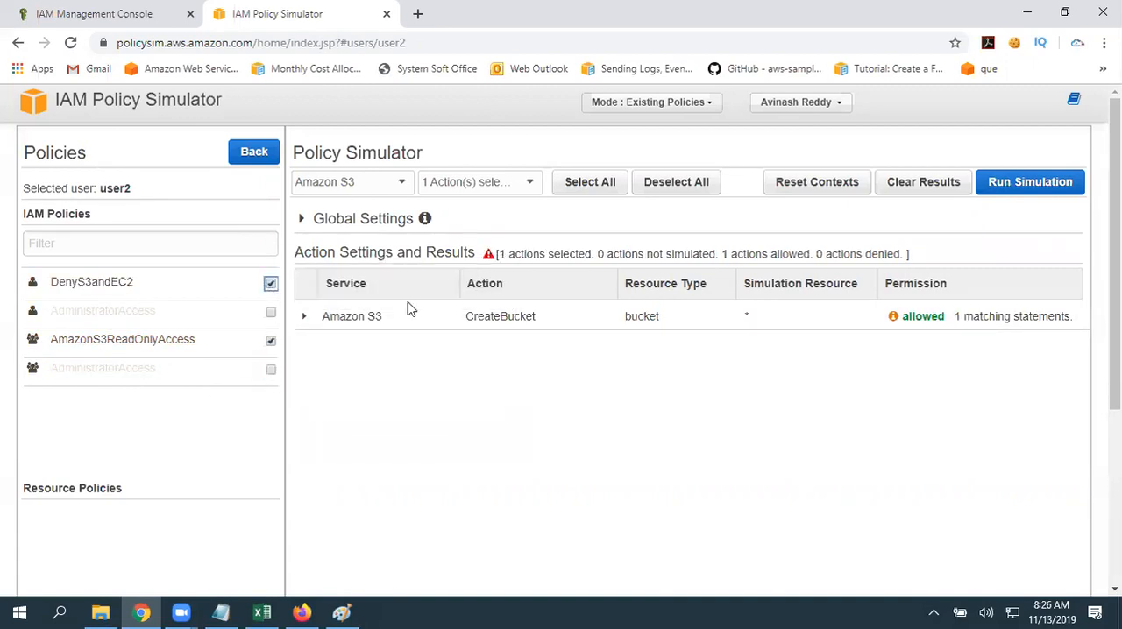
click(1028, 187)
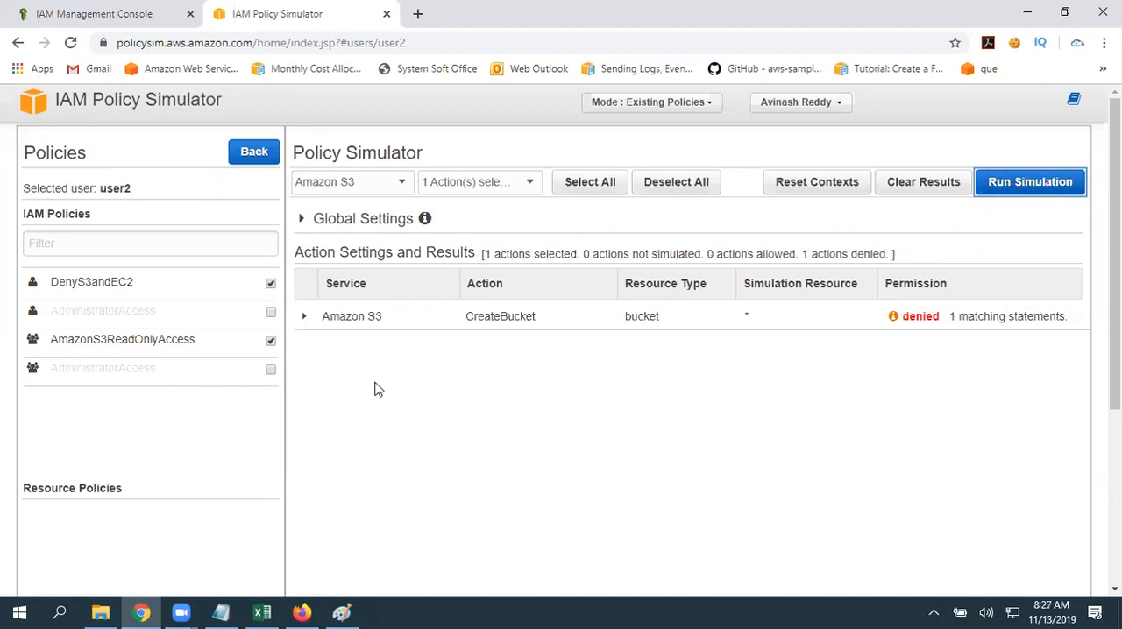
click(304, 318)
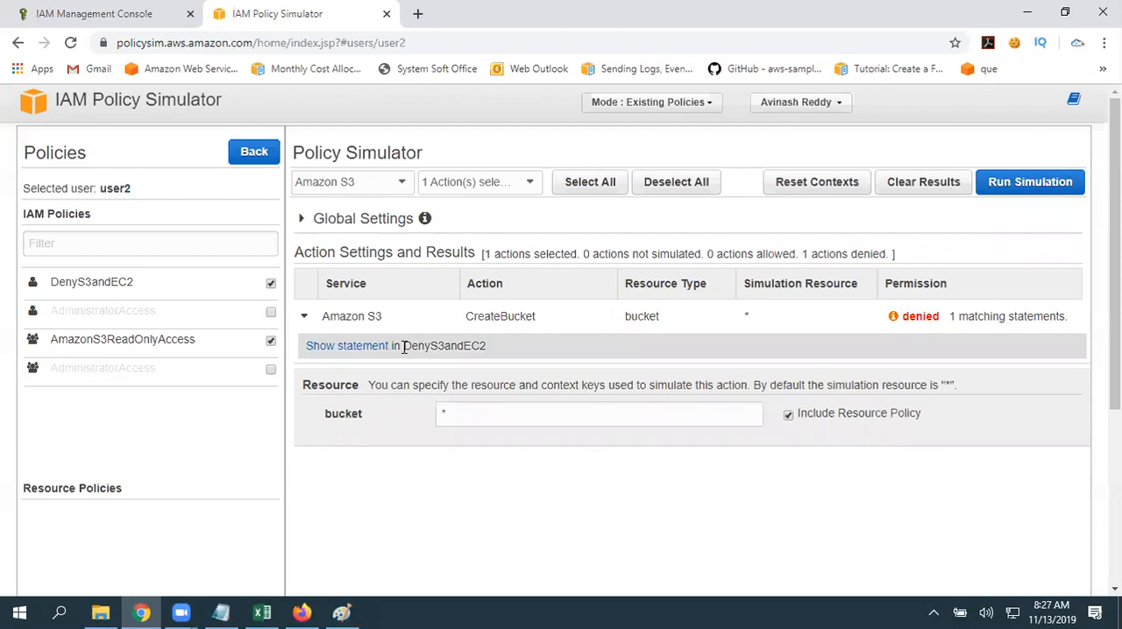
- Exclude DenyS3andEC2 and rerun the CreateBucket simulation with only AmazonS3ReadOnlyAccess included
click(270, 287)
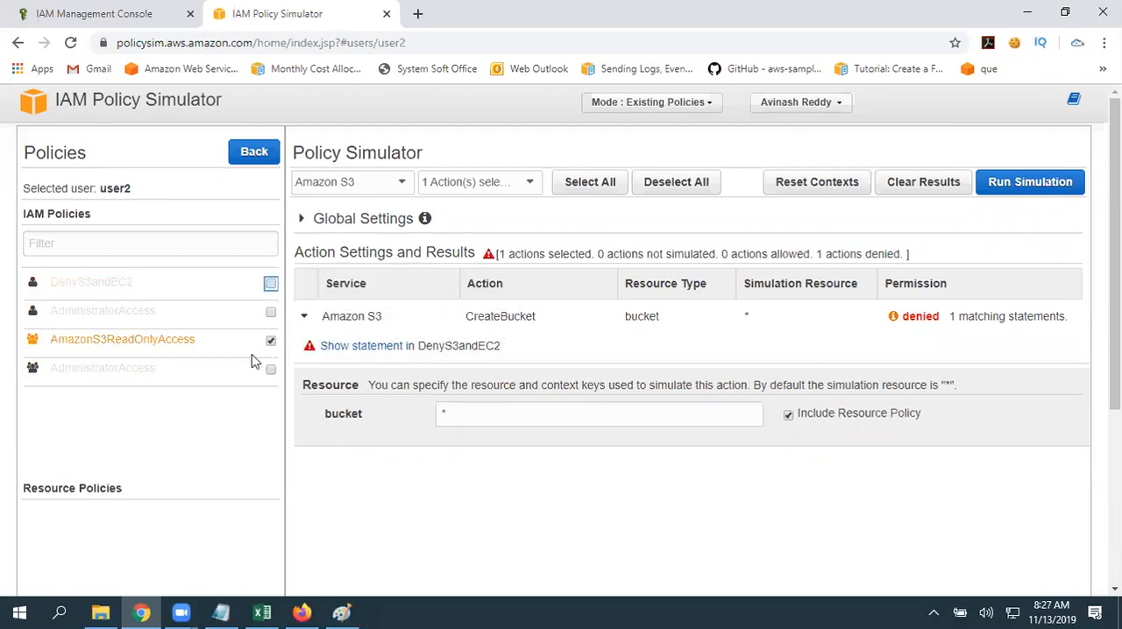
click(1024, 186)
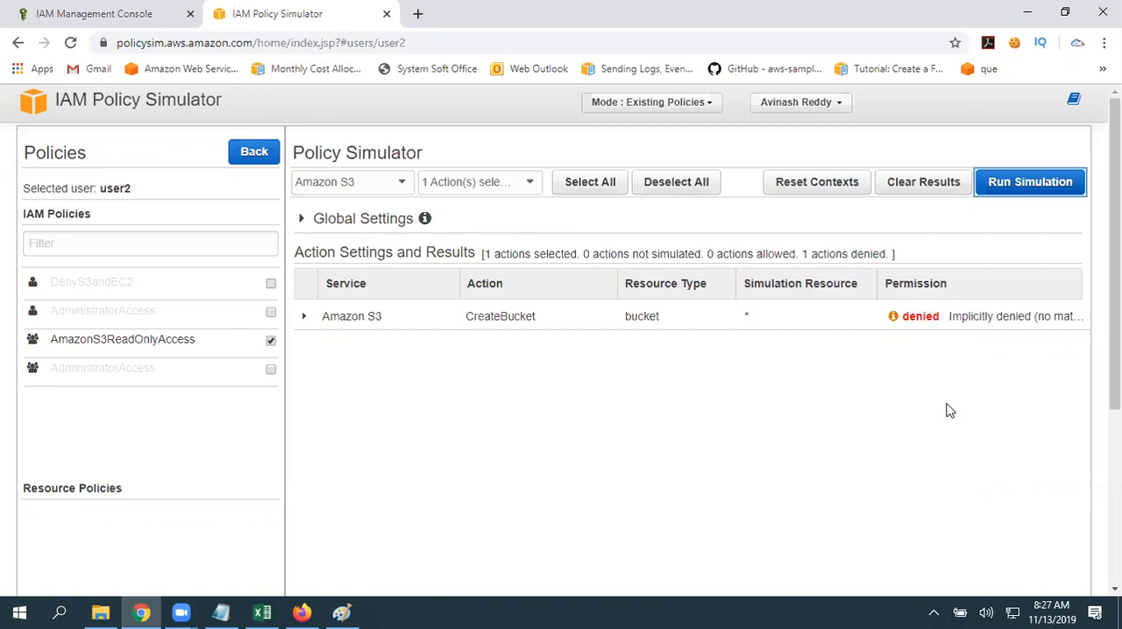
click(449, 426)
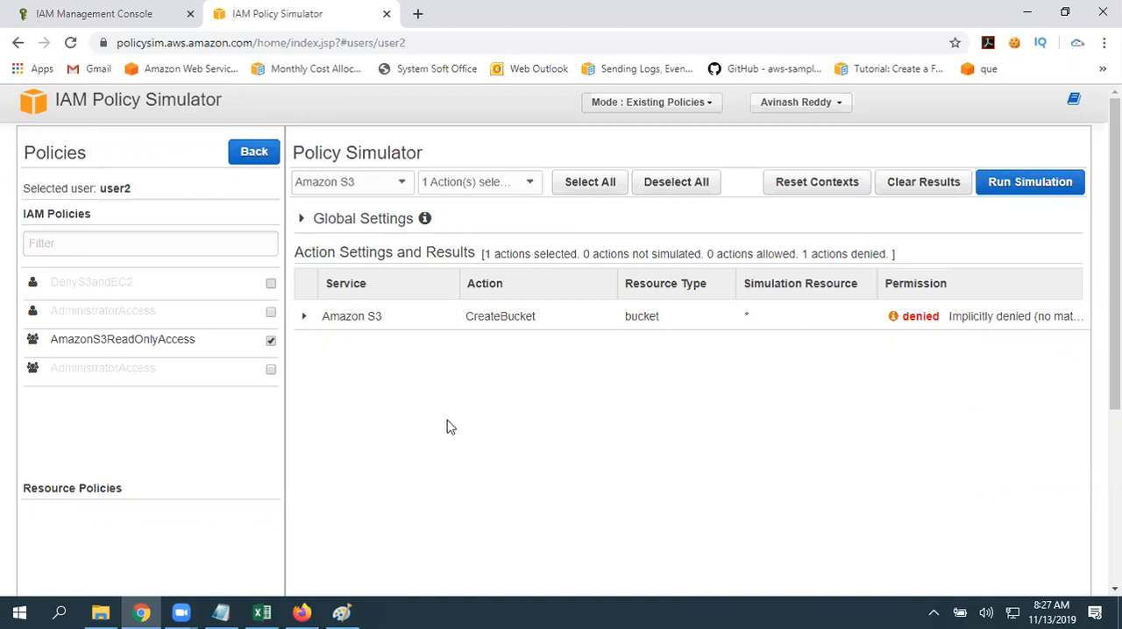
- Exclude AmazonS3ReadOnlyAccess and rerun the CreateBucket simulation with none of user2's policies included
click(271, 342)
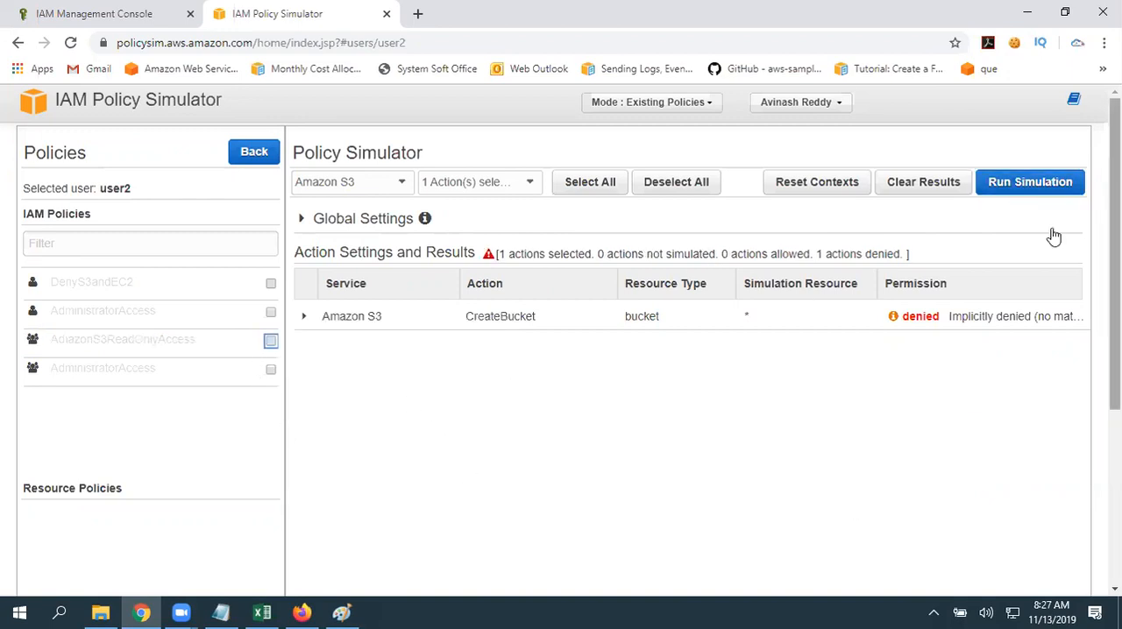
click(1014, 188)
click(923, 459)
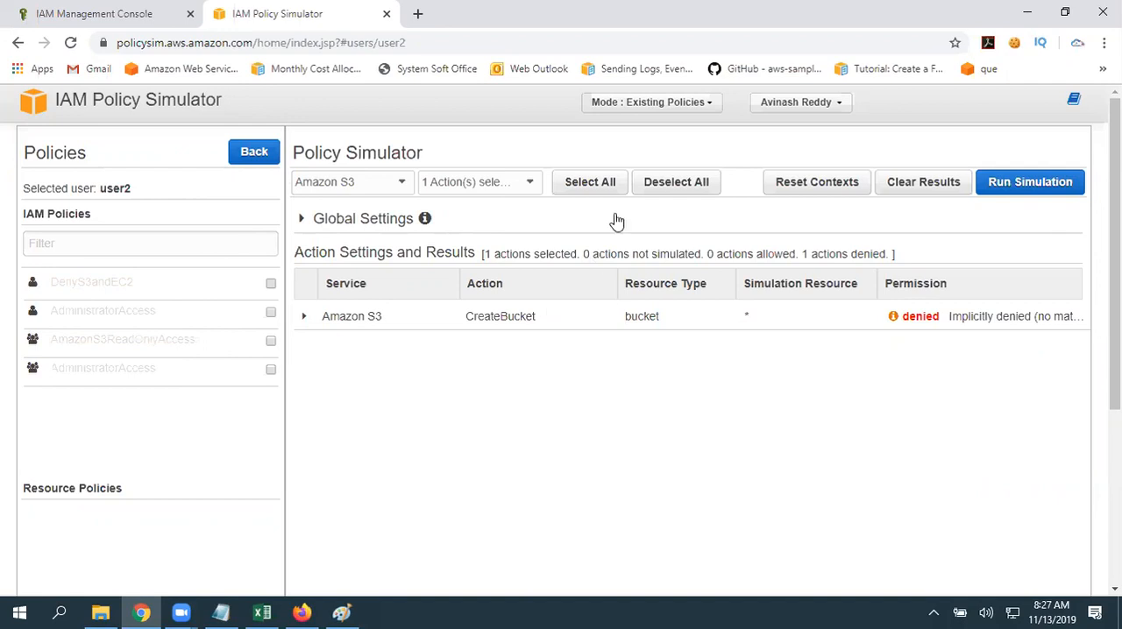
- Select all Amazon S3 actions and run the simulation without any policies included
click(596, 189)
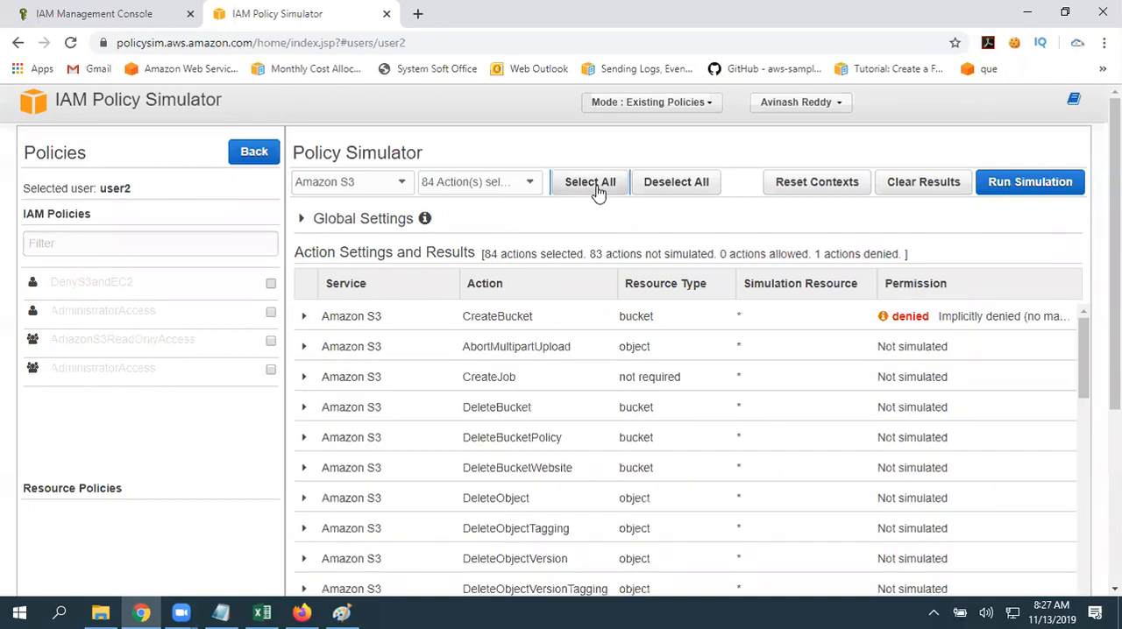
click(1024, 189)
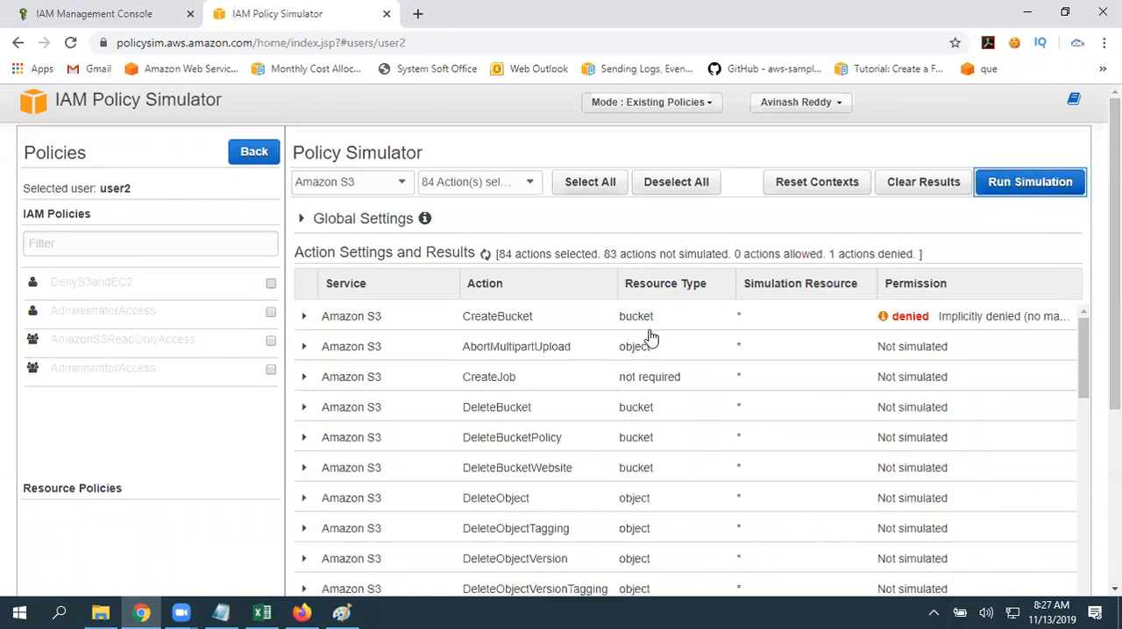
- Review the permission results for all Amazon S3 actions simulated without policies, and briefly expand and collapse Global Settings
scroll(958, 401, down, 20)
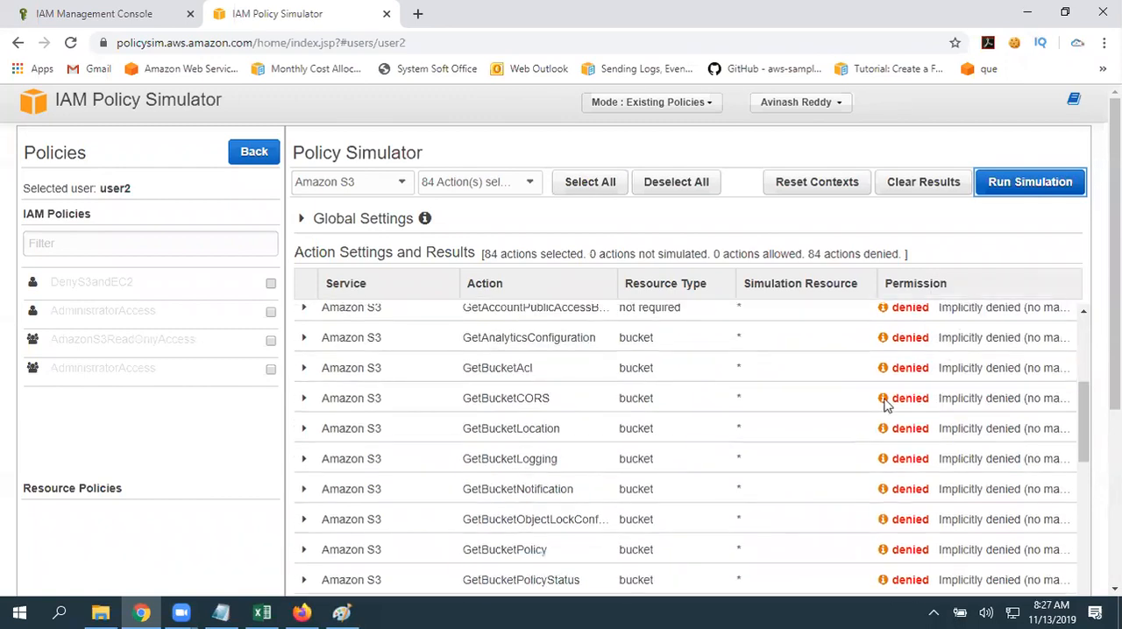
scroll(902, 546, up, 15)
scroll(912, 471, up, 5)
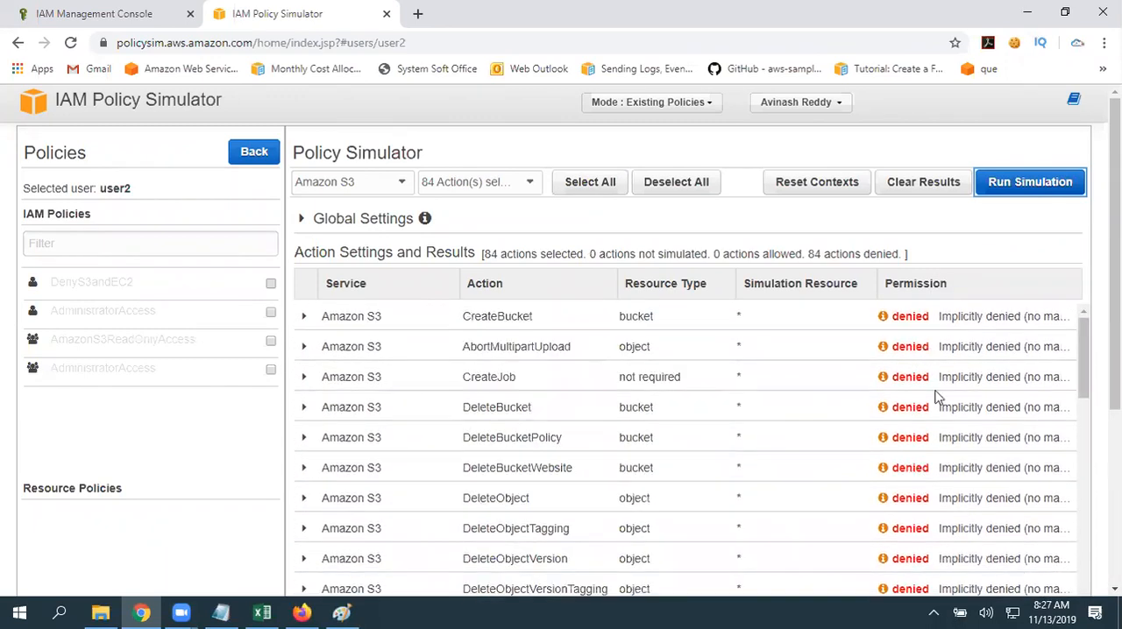
click(951, 228)
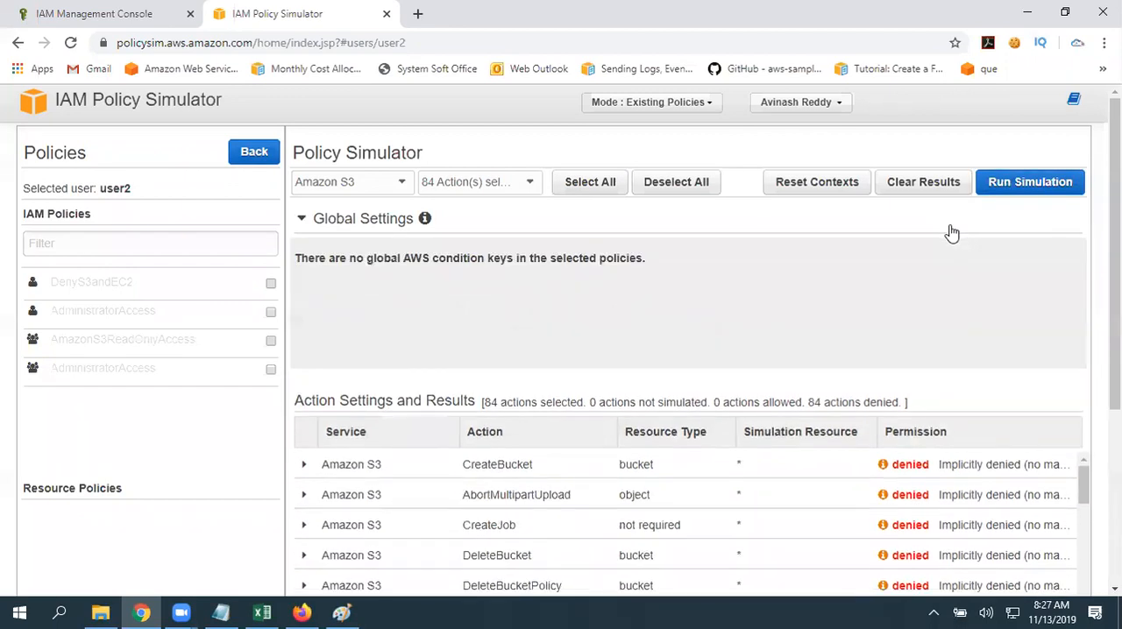
click(950, 228)
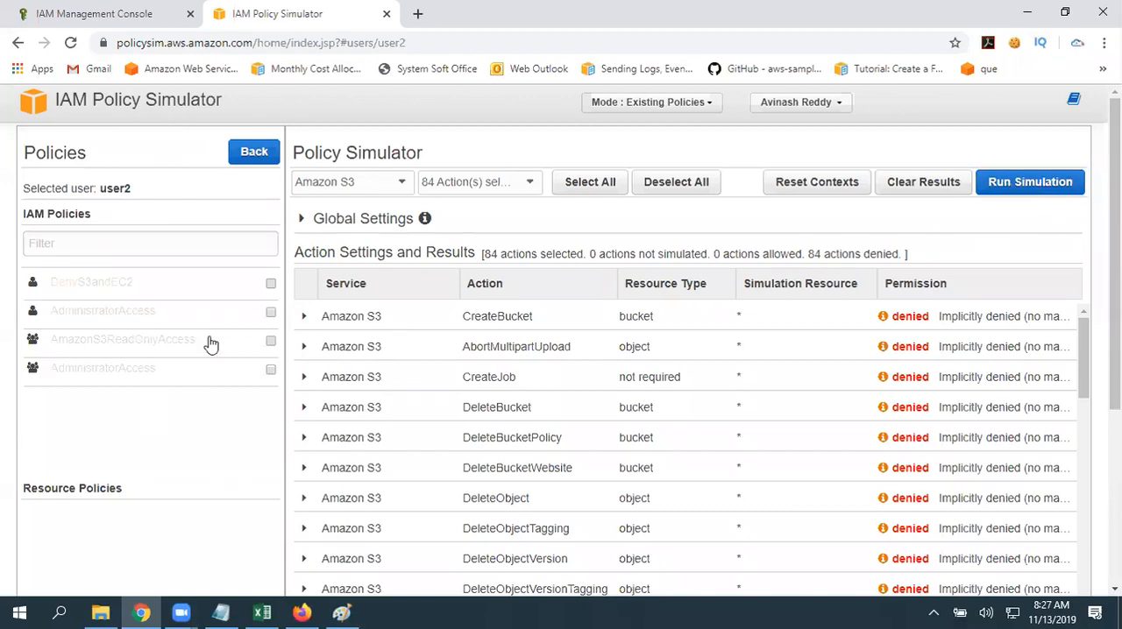
- Switch the simulator to user1, simulate all Amazon S3 actions with AmazonS3FullAccess included, and review the allowed and denied results
click(254, 151)
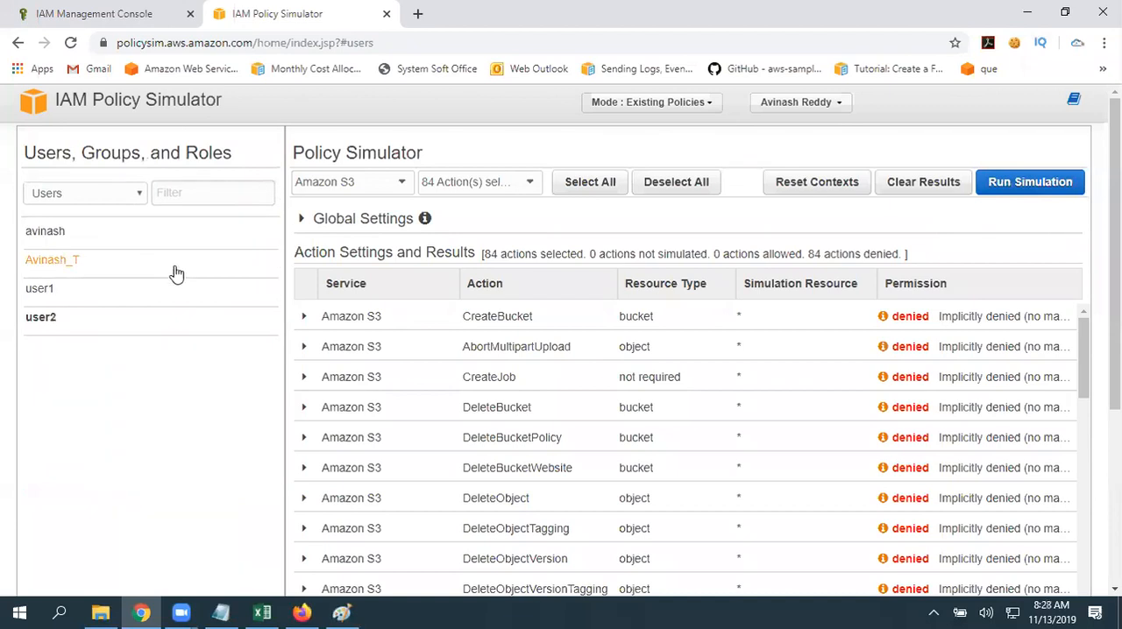
click(175, 298)
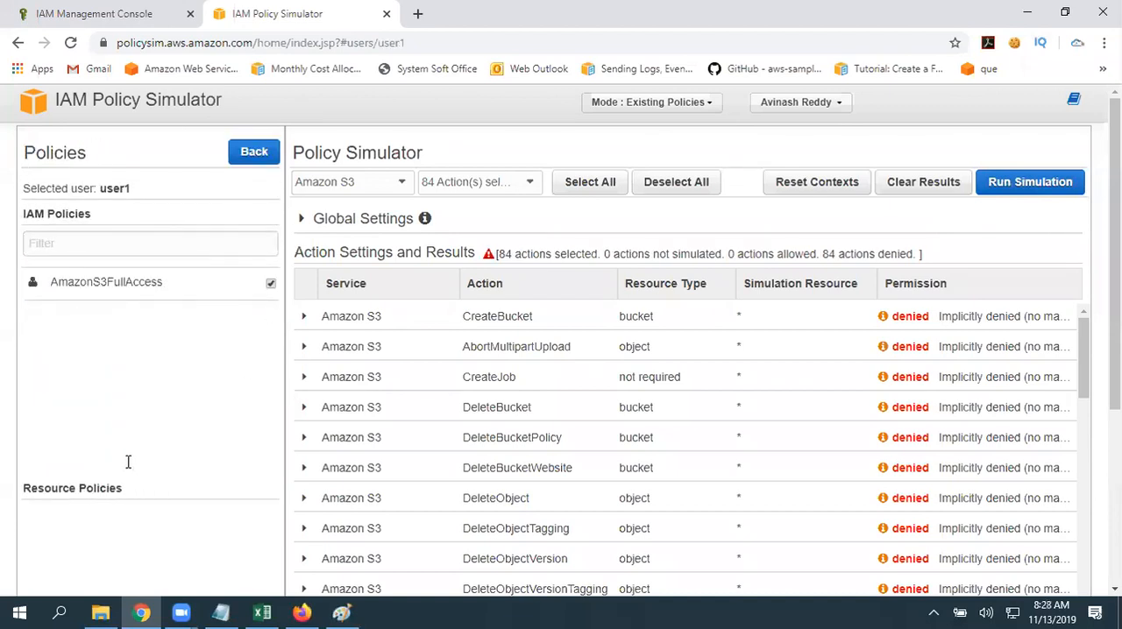
click(1014, 184)
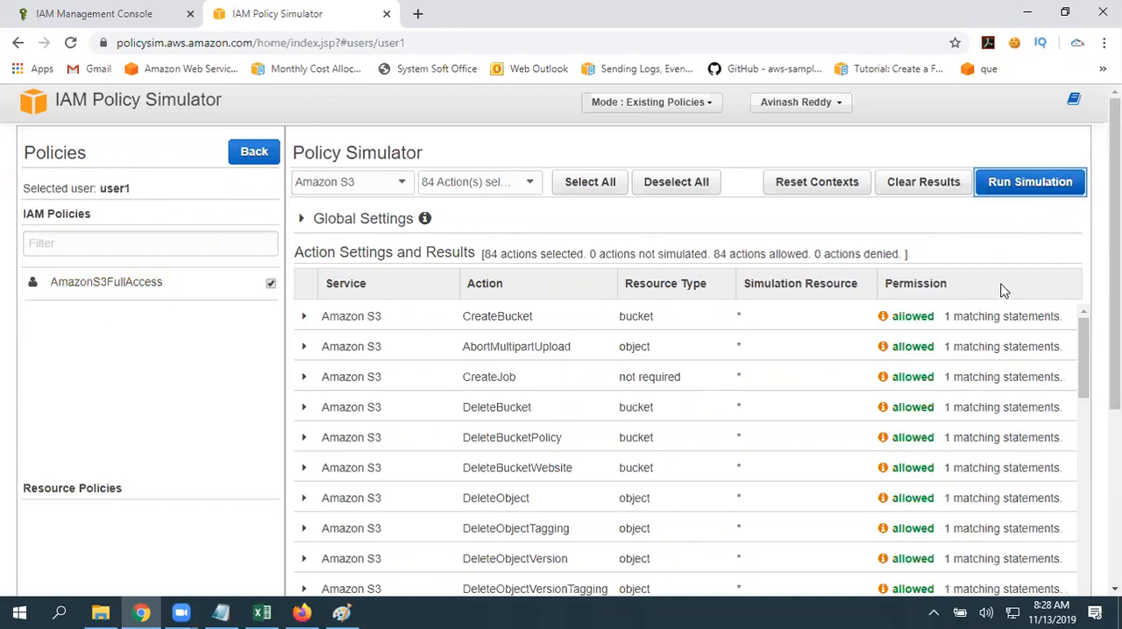
scroll(916, 340, down, 15)
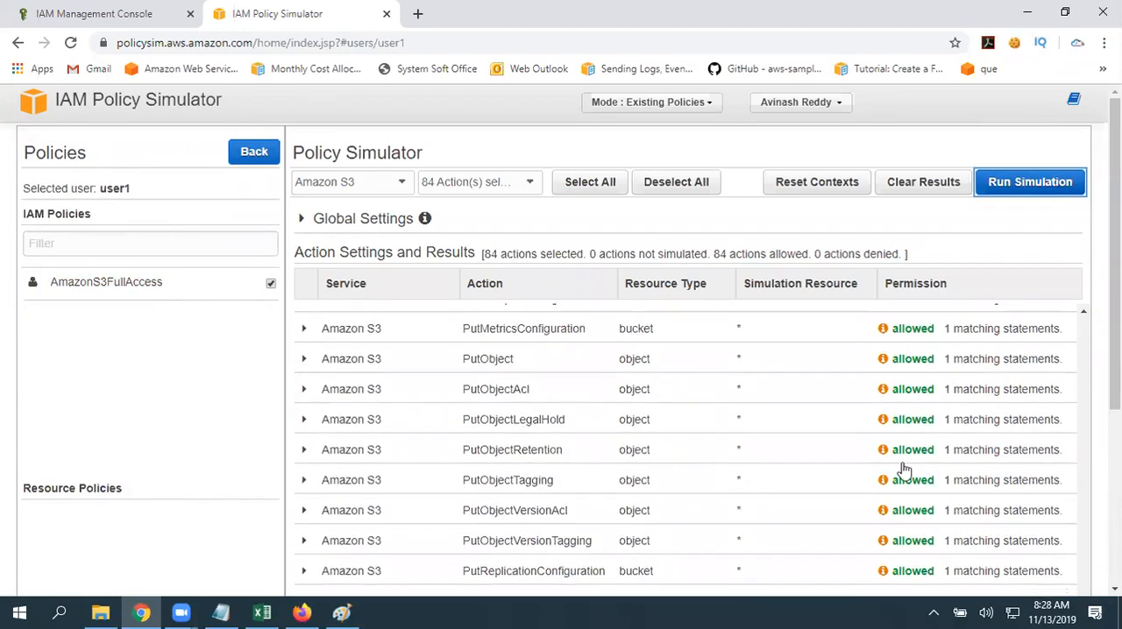
scroll(902, 474, up, 3)
double_click(719, 253)
drag(746, 252, 898, 253)
drag(576, 253, 709, 254)
click(985, 254)
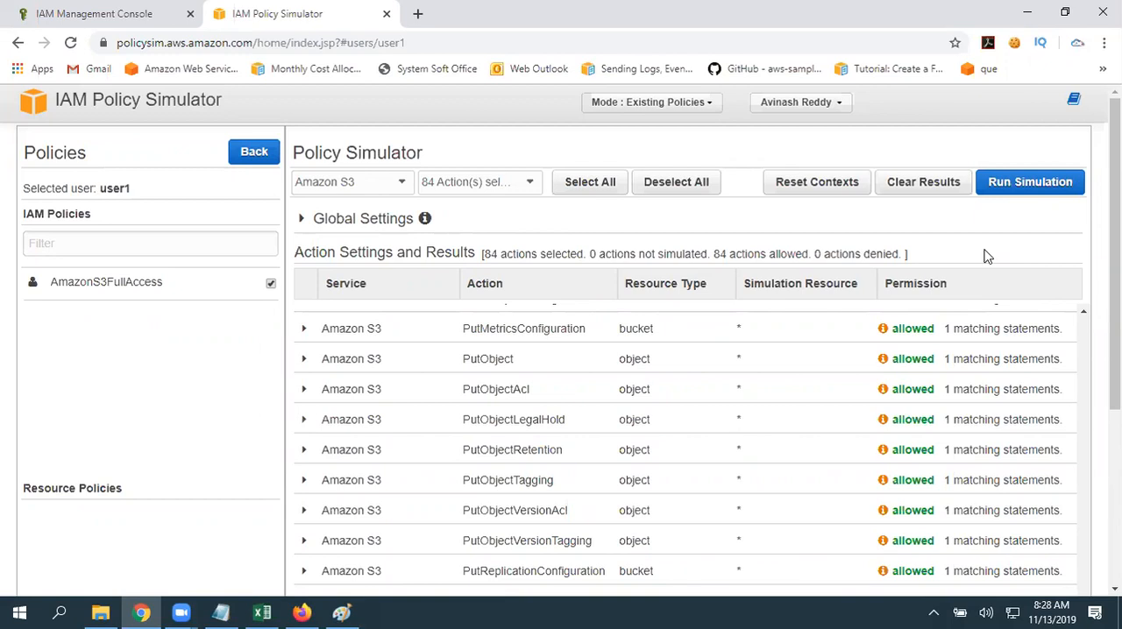
- Return to the IAM Management Console, look at the users list, and highlight the IAM users sign-in link on the dashboard
click(78, 12)
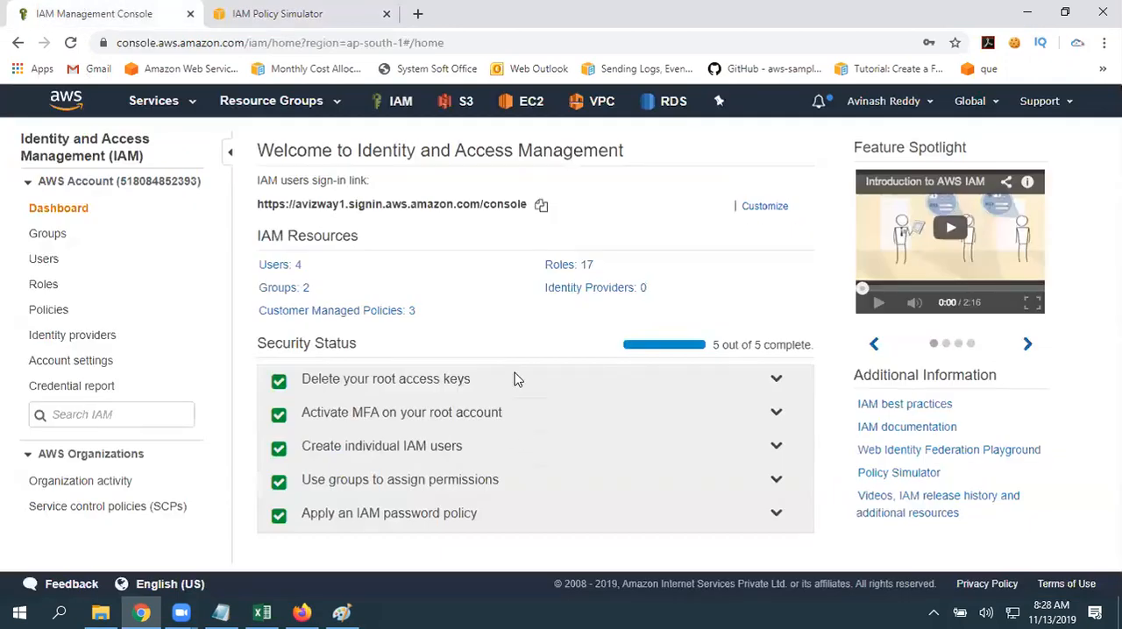
right_click(643, 204)
click(677, 252)
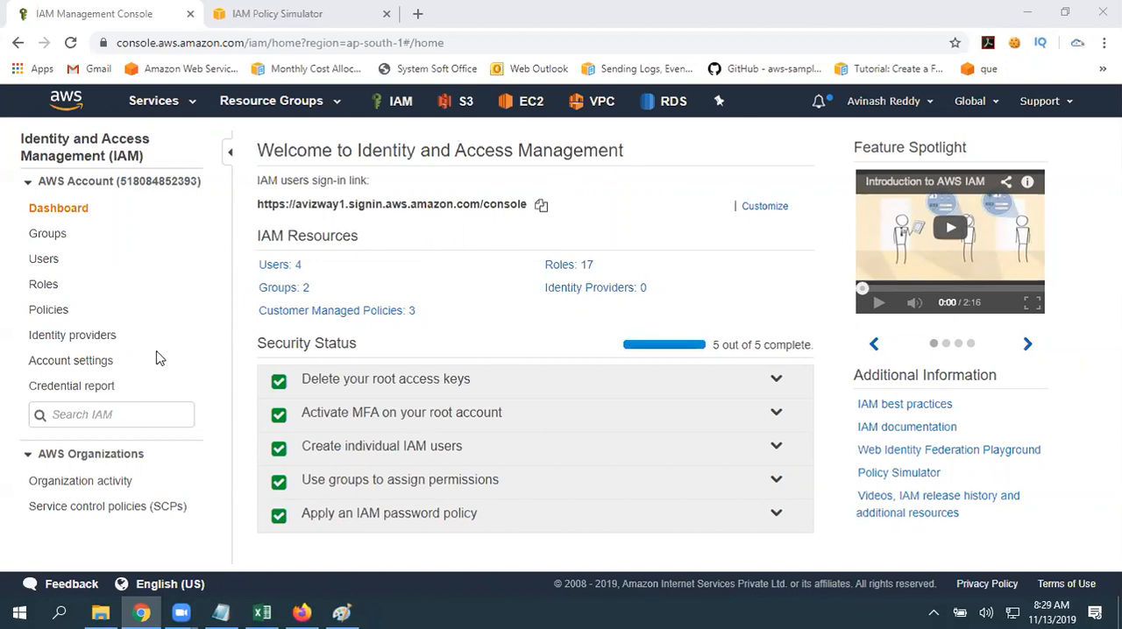
click(273, 270)
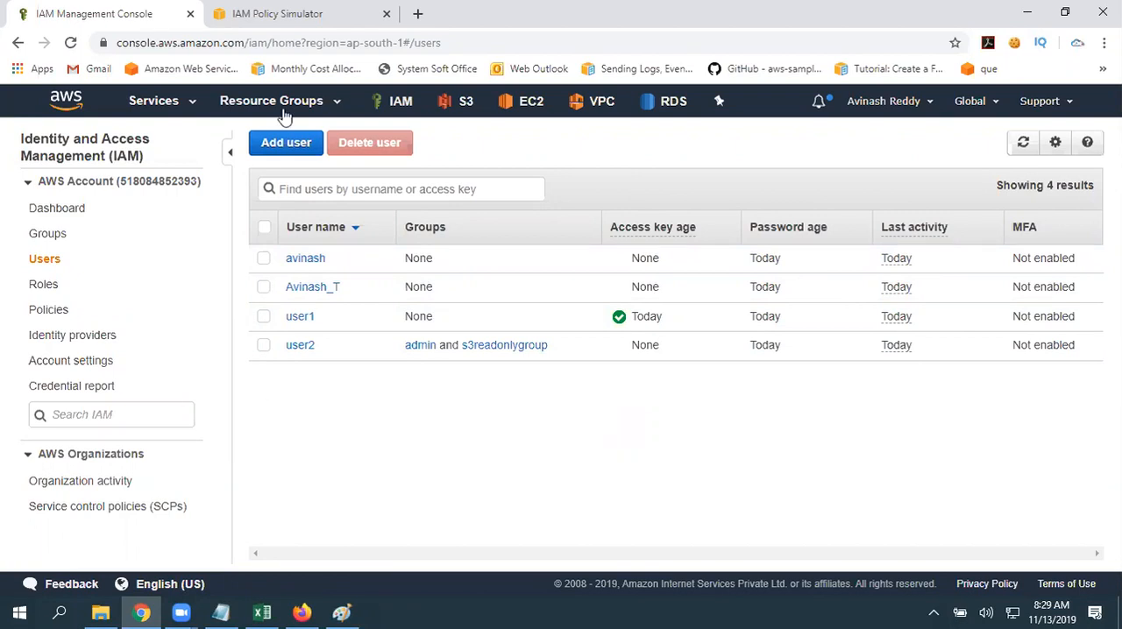
click(52, 208)
drag(565, 214, 256, 219)
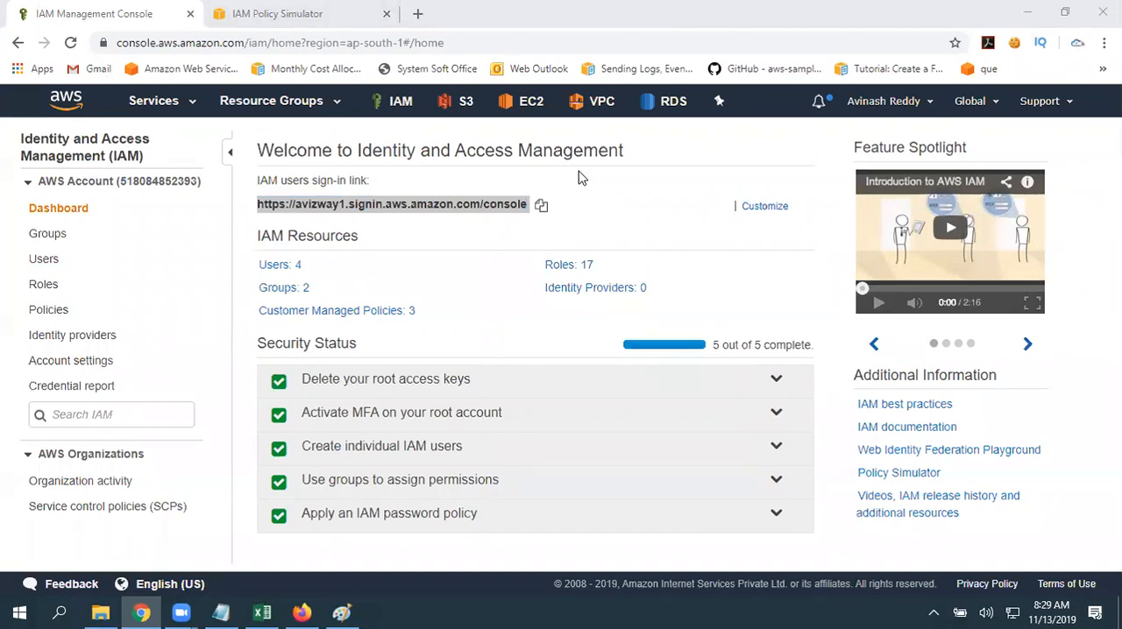
- View the IAM users list and the refreshed policies list, and return to the dashboard
click(282, 267)
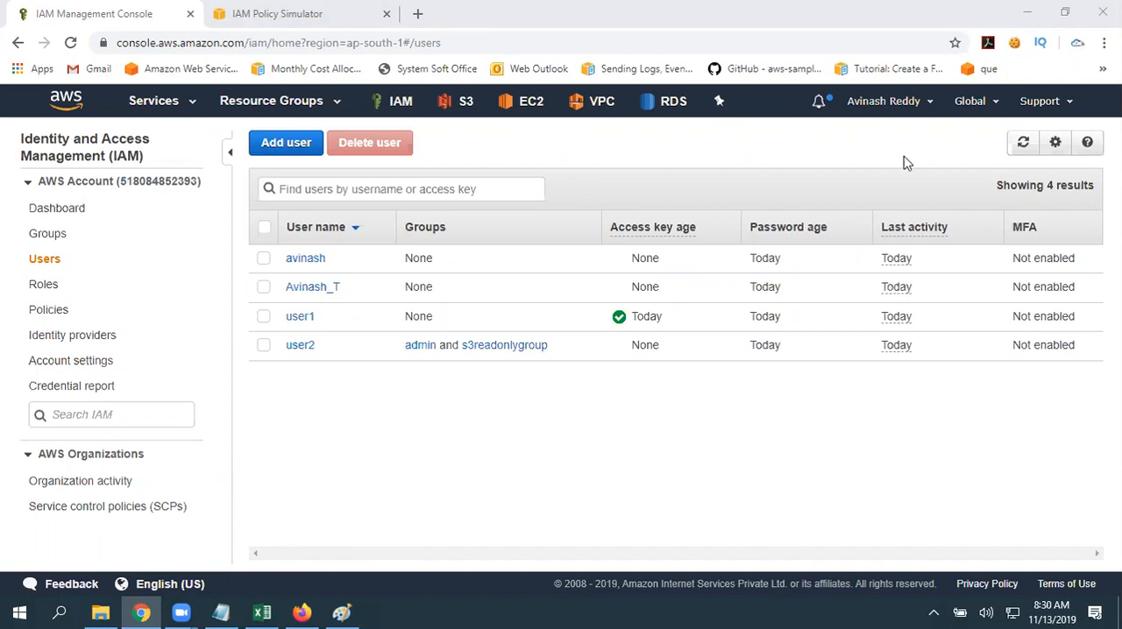
click(55, 310)
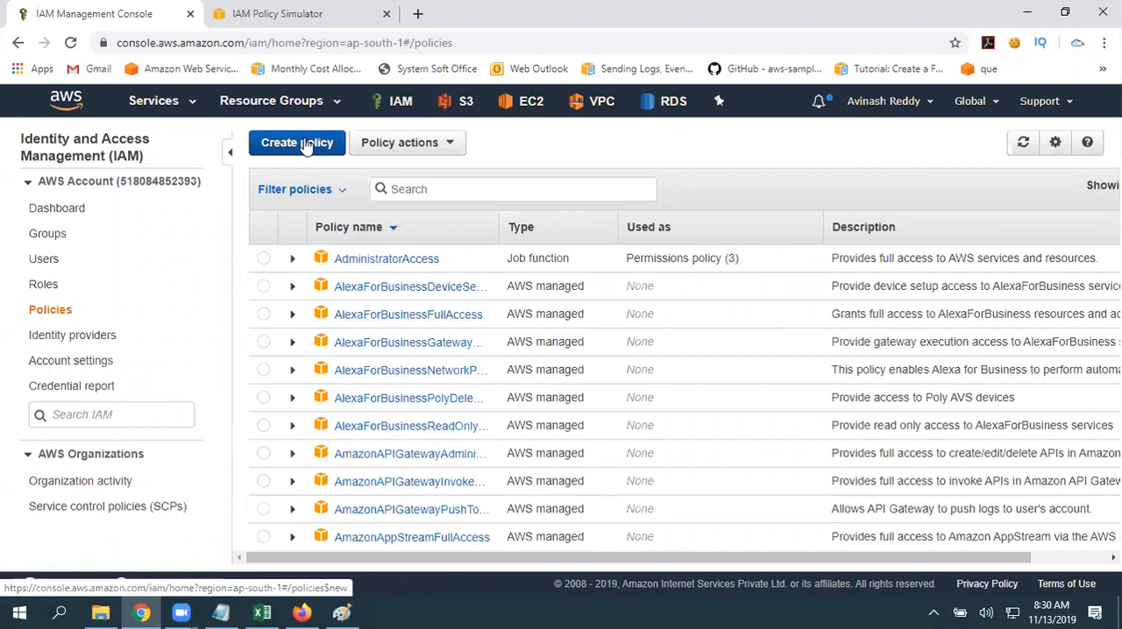
click(1021, 145)
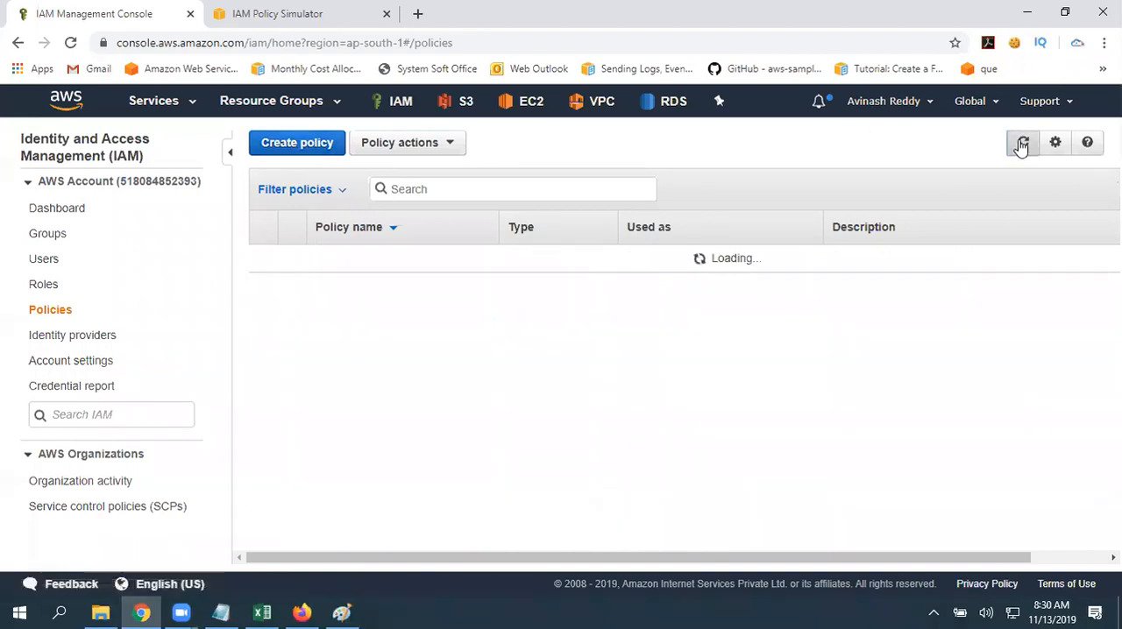
click(44, 210)
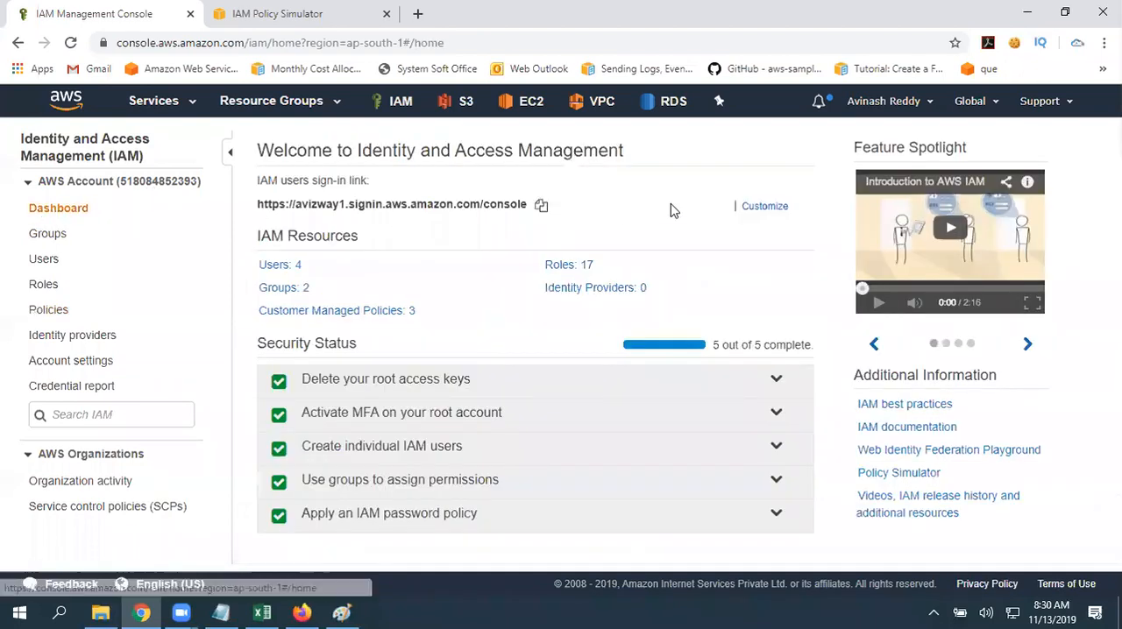
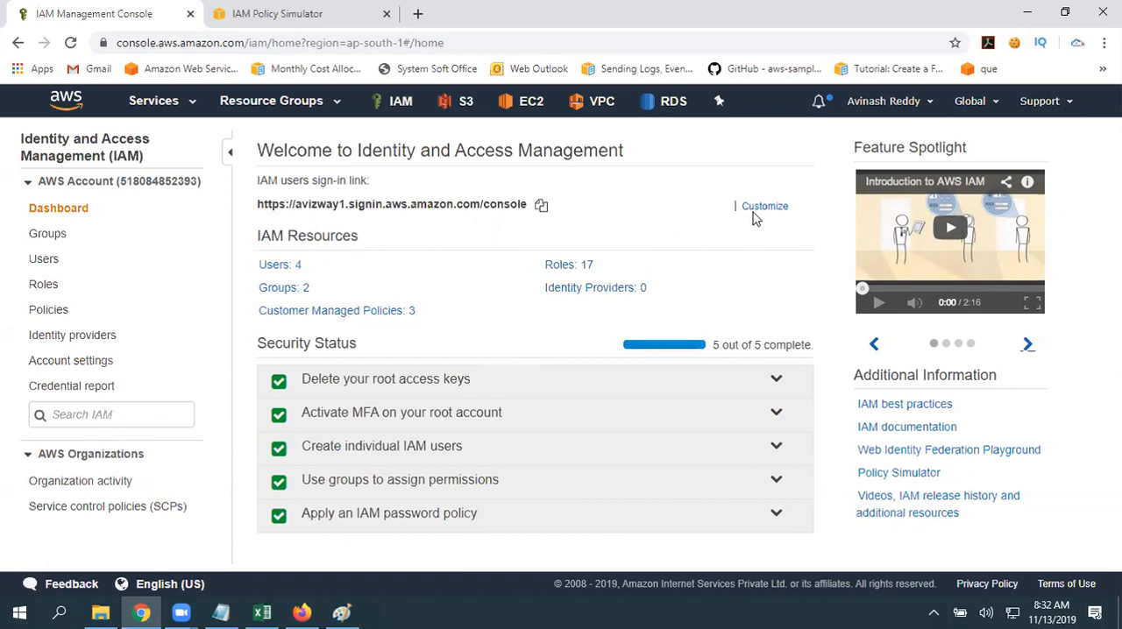
- Check the region selector for IAM's region notice, highlight the notice, and close the list
click(970, 100)
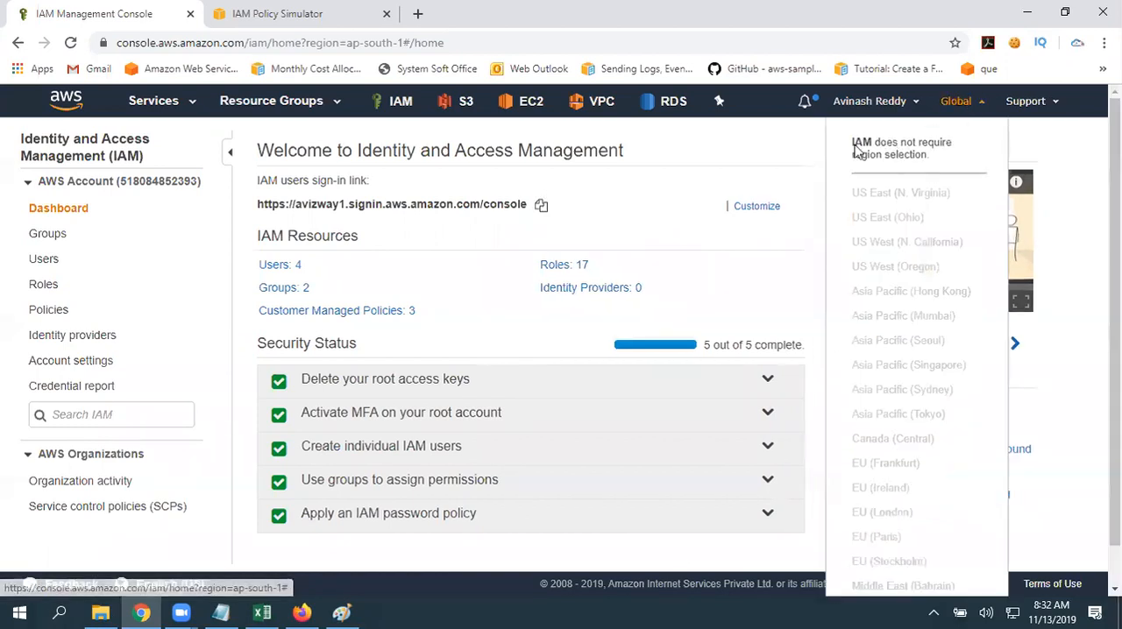
drag(849, 143, 940, 165)
click(955, 166)
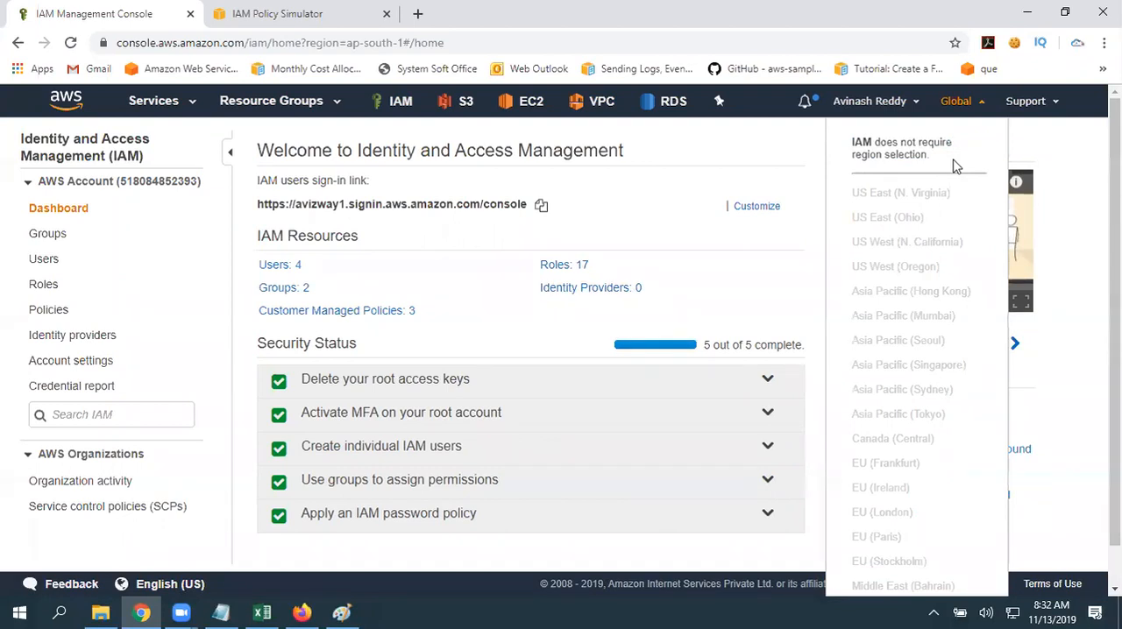
click(609, 206)
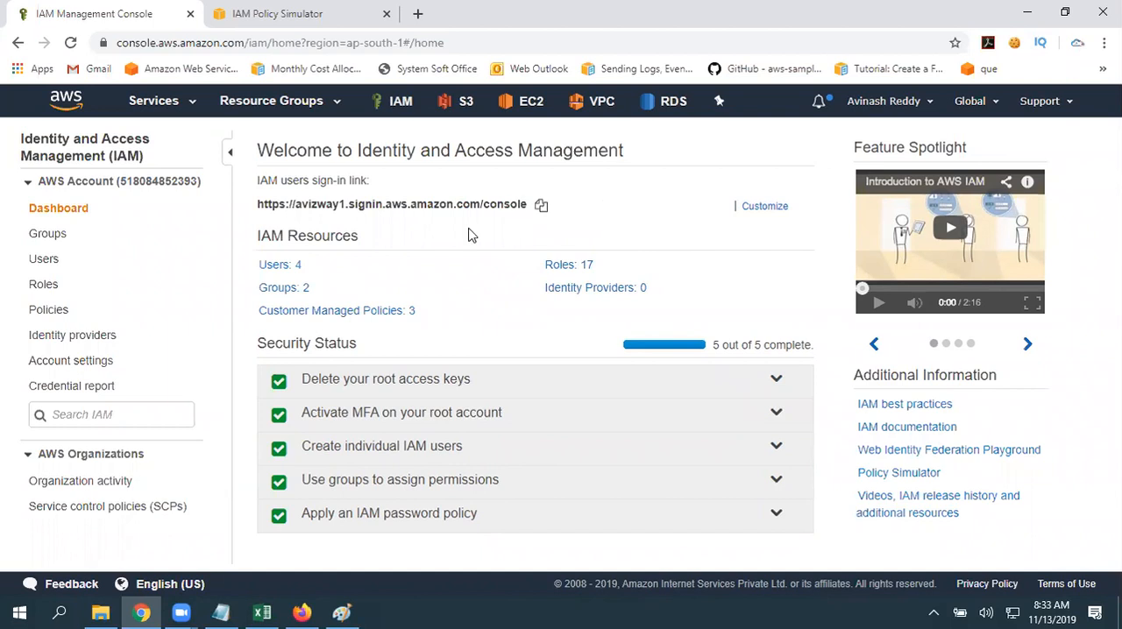
- Download the IAM credential report as a CSV file and open it in Excel
click(81, 387)
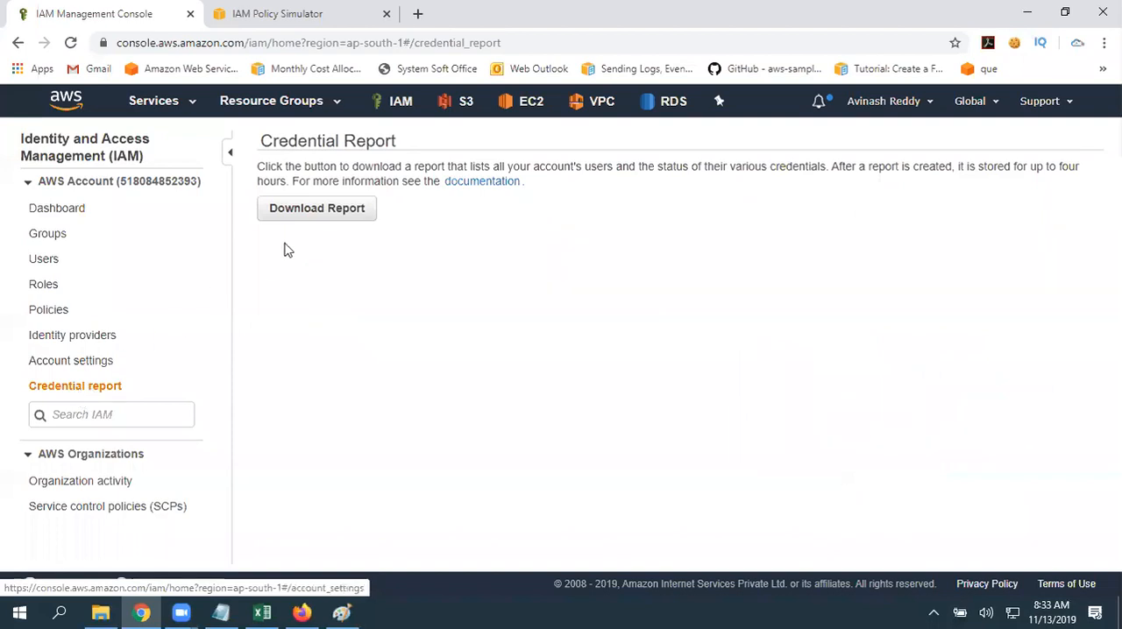
click(320, 214)
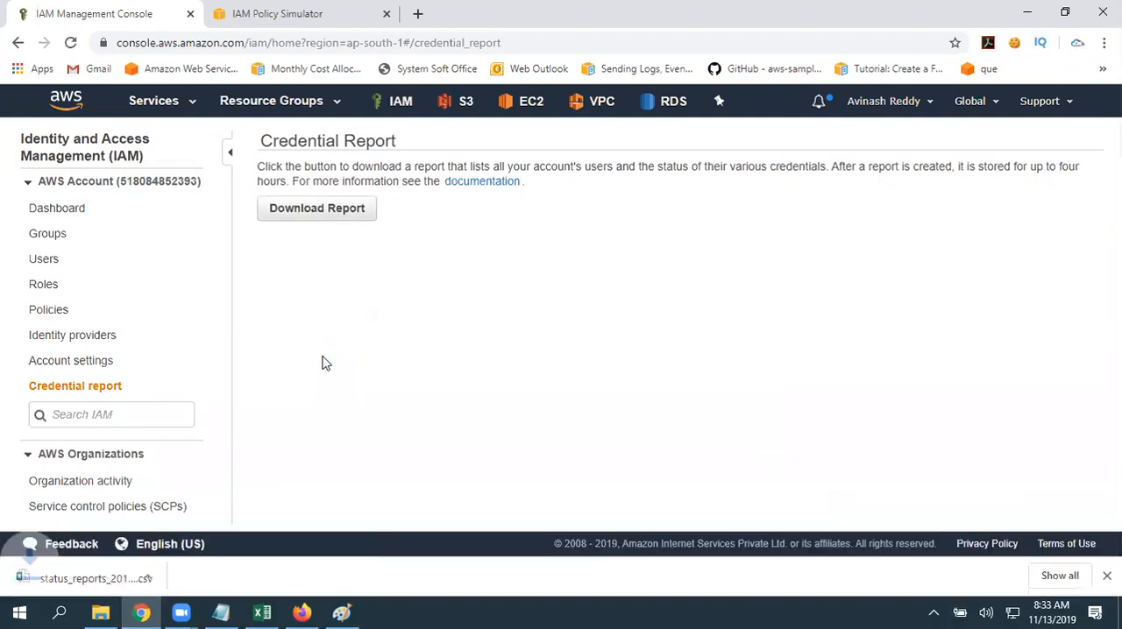
click(88, 580)
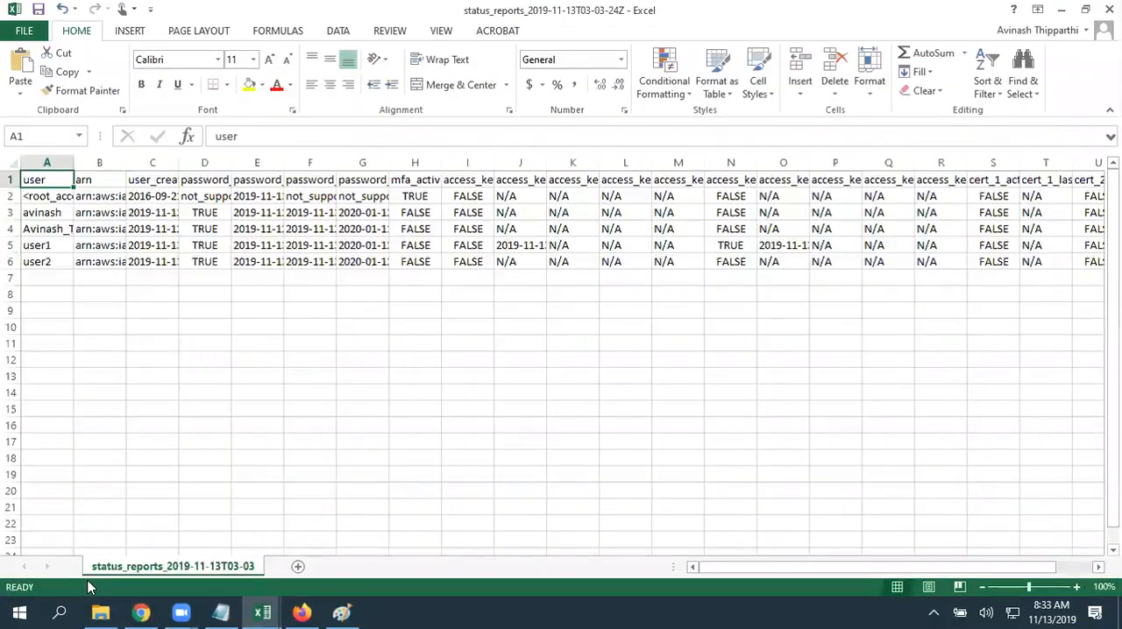
- Auto-fit the width of all columns in the credential report sheet
click(10, 164)
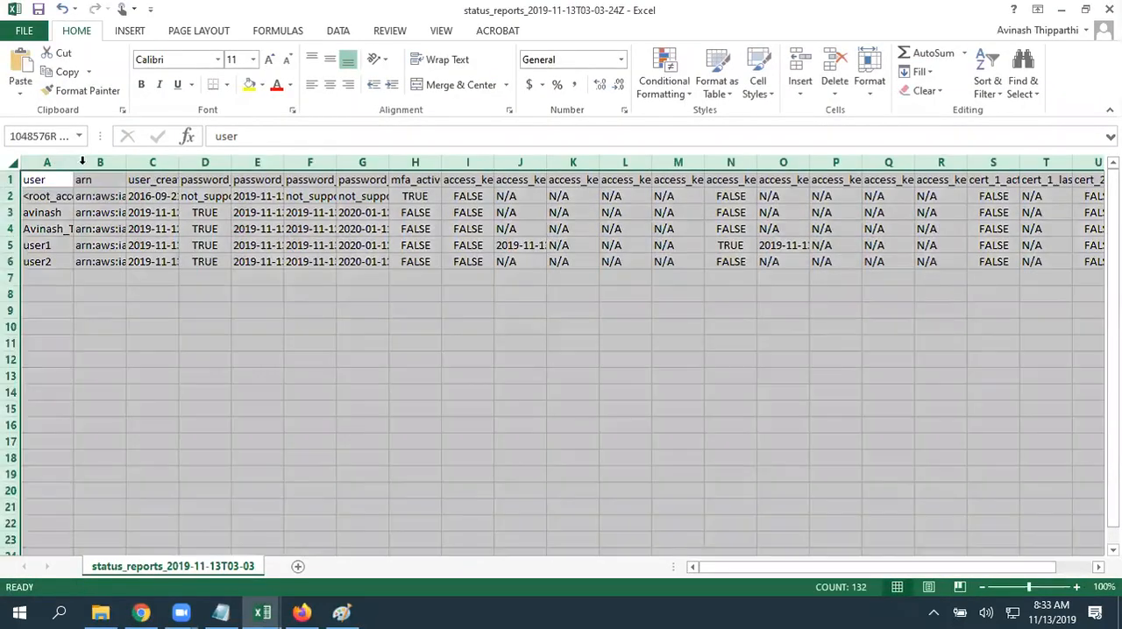
double_click(81, 160)
click(91, 346)
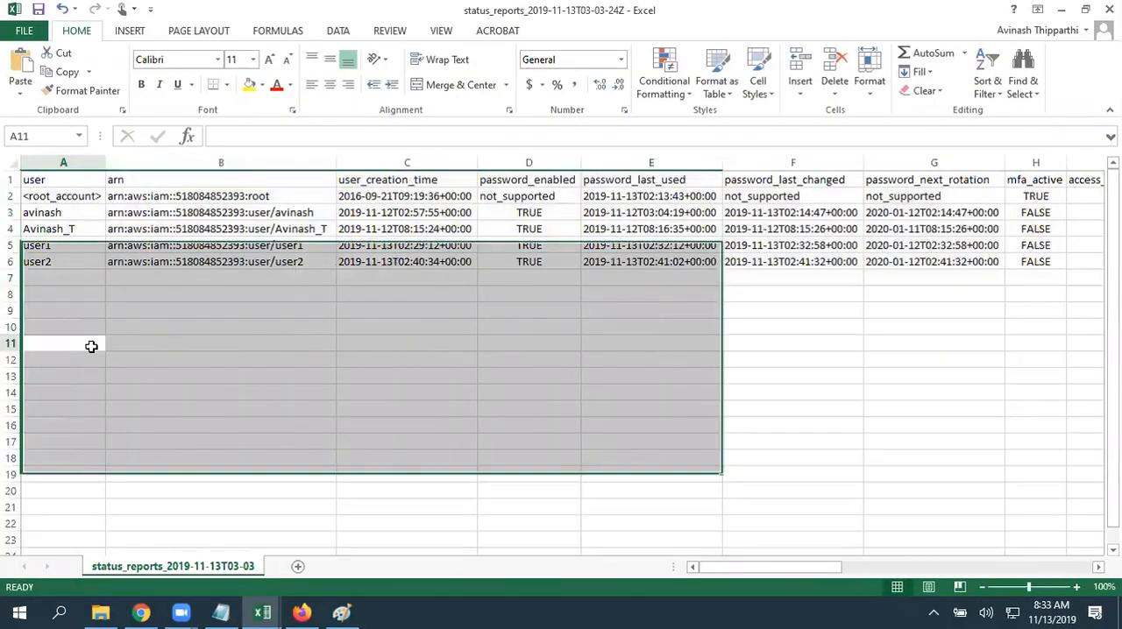
- Highlight the root account's ARN in cell B2 and leave the cell without changing it
click(300, 196)
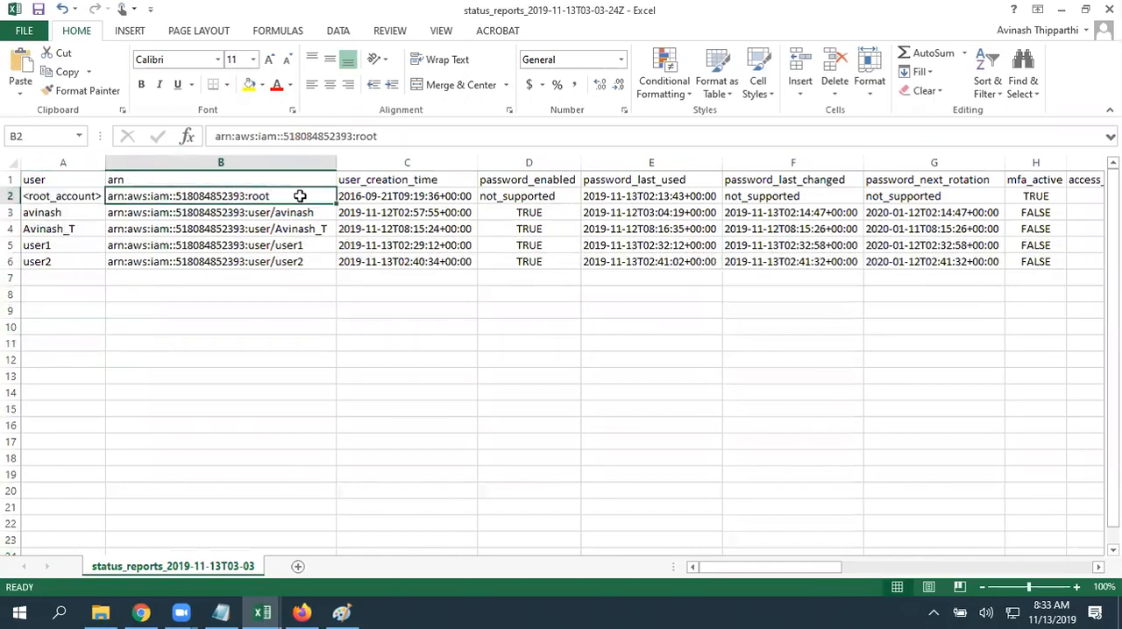
double_click(300, 195)
drag(299, 196, 91, 196)
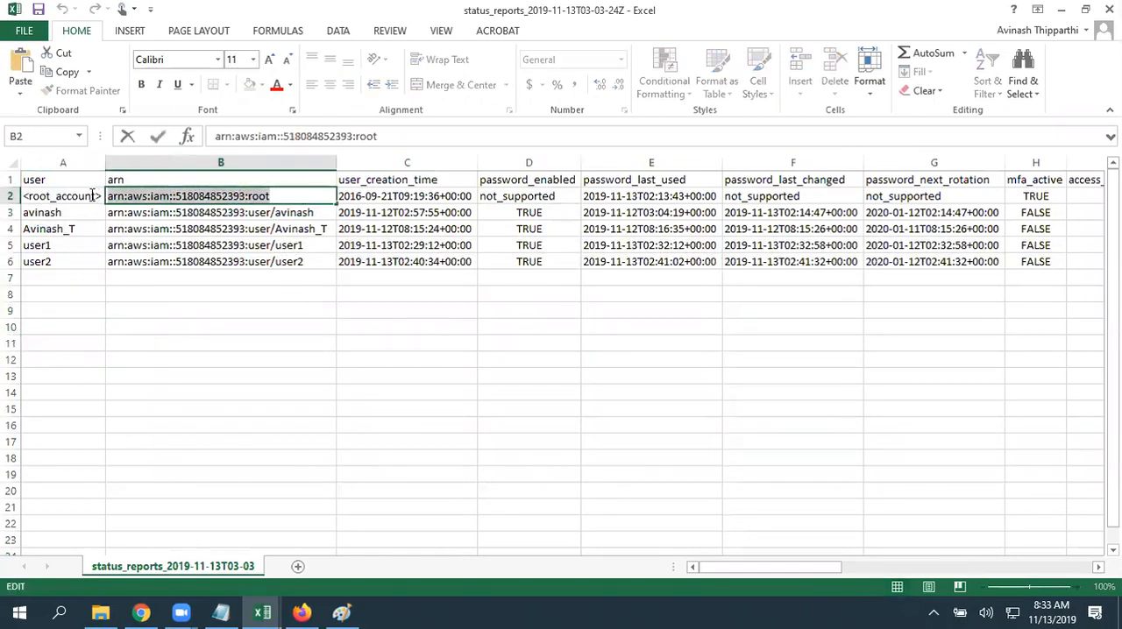
click(155, 314)
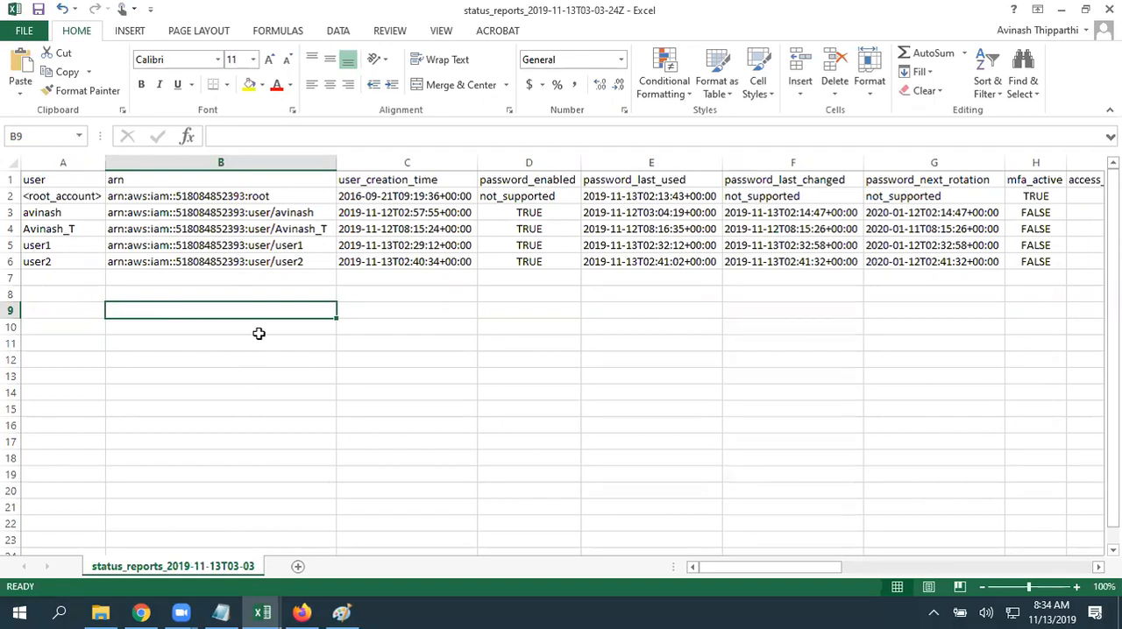
- Look over the report's columns from user_creation_time to password_last_used
click(384, 179)
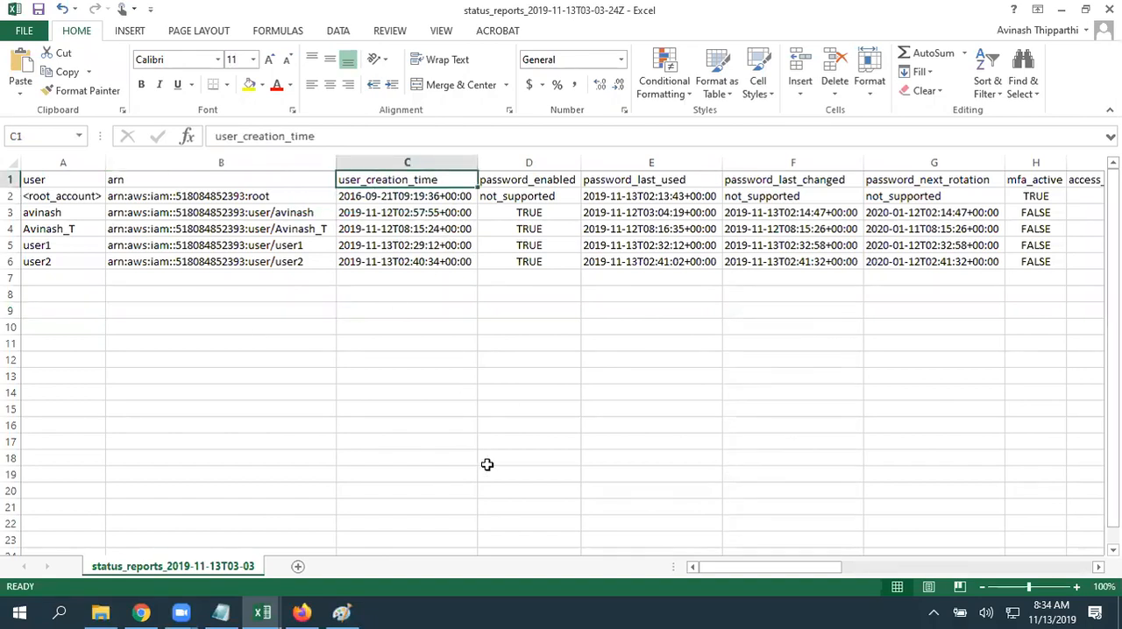
key(Right)
key(Right)
key(Down)
key(Down)
key(Up)
key(Up)
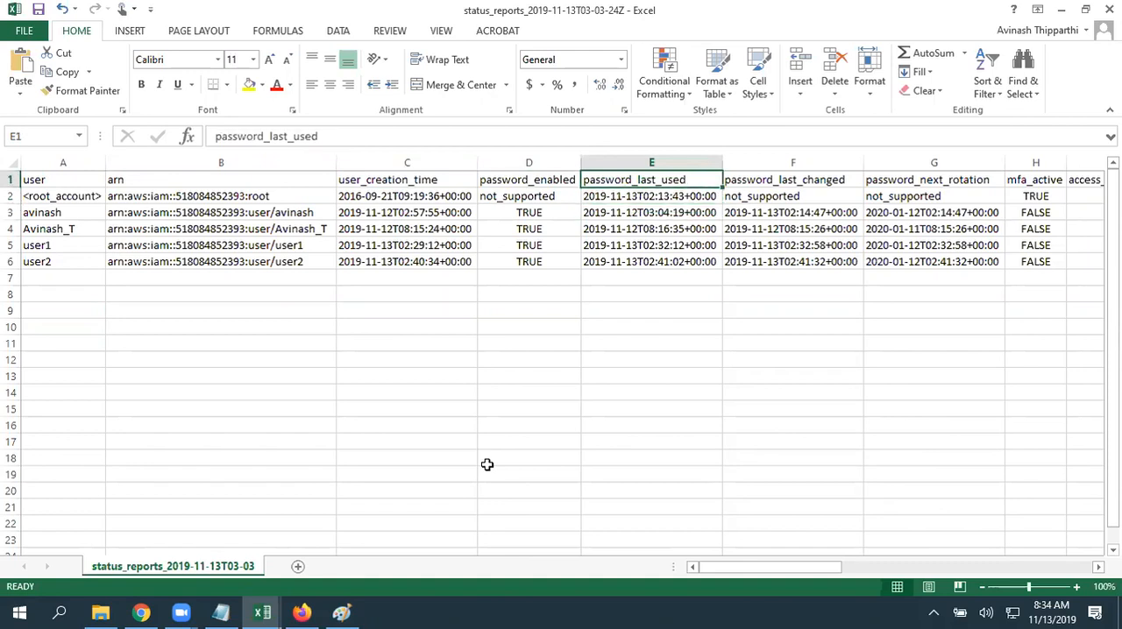
- Highlight the user_creation_time and password_enabled values for the root account and all IAM users
key(Left)
key(Left)
key(Down)
key(shift+Down)
key(shift+Down)
key(shift+Down)
key(shift+Down)
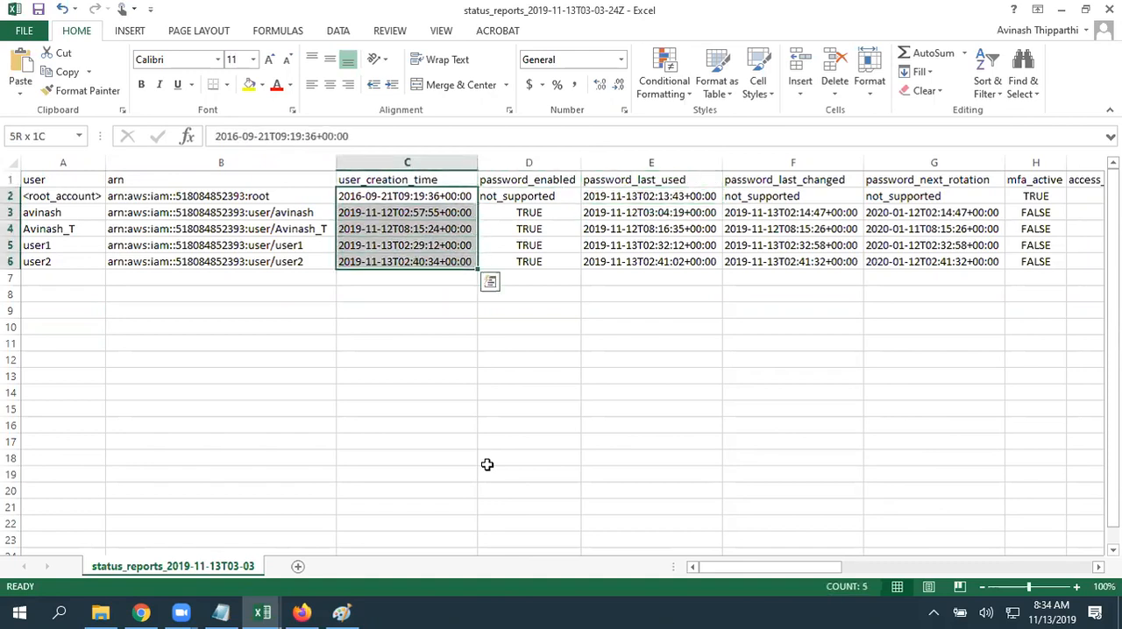
key(shift+Right)
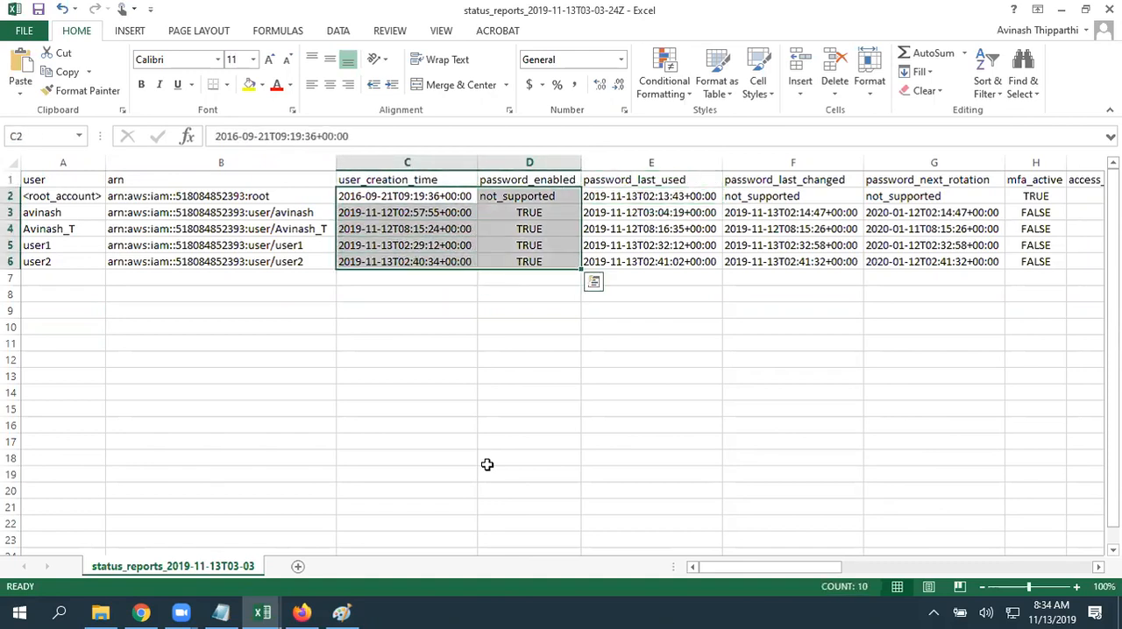
key(Right)
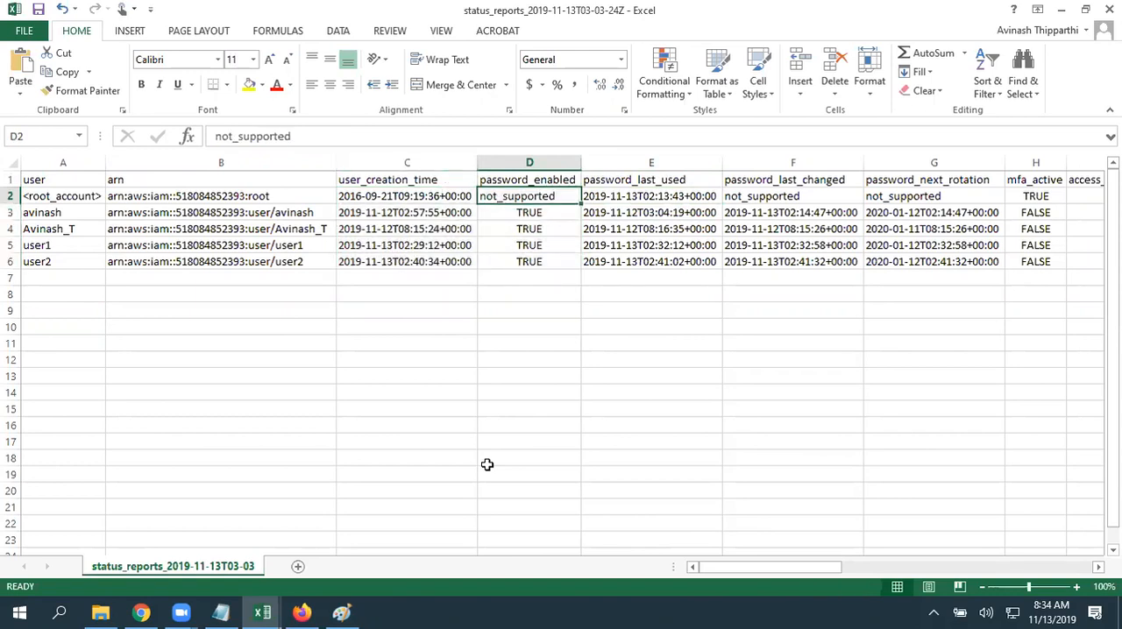
- Highlight the root account's password fields from password_enabled through password_next_rotation
key(shift+Right)
key(shift+Right)
key(shift+Right)
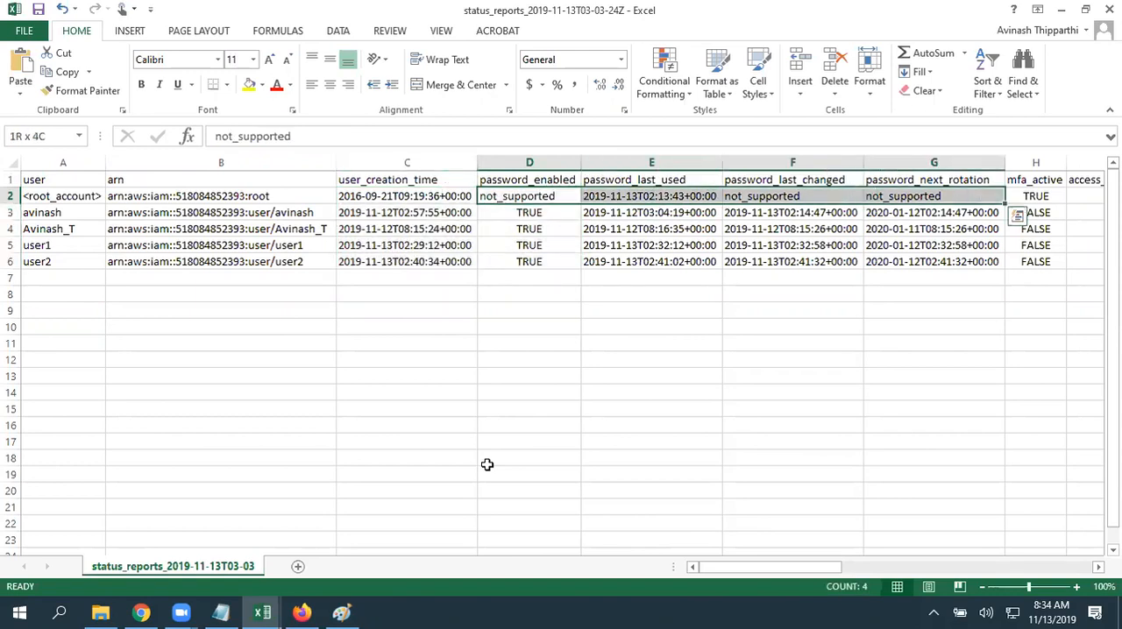
- Highlight the IAM users' password_last_used values, followed by their password_last_changed values
key(Down)
key(Right)
key(shift+Down)
key(shift+Down)
key(shift+Down)
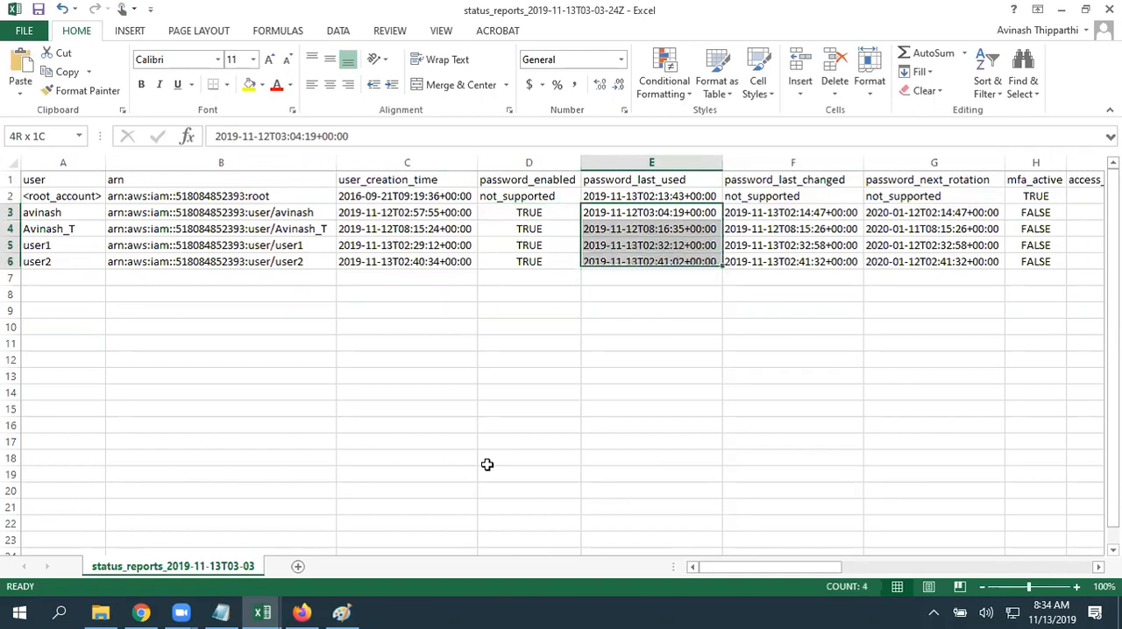
key(Right)
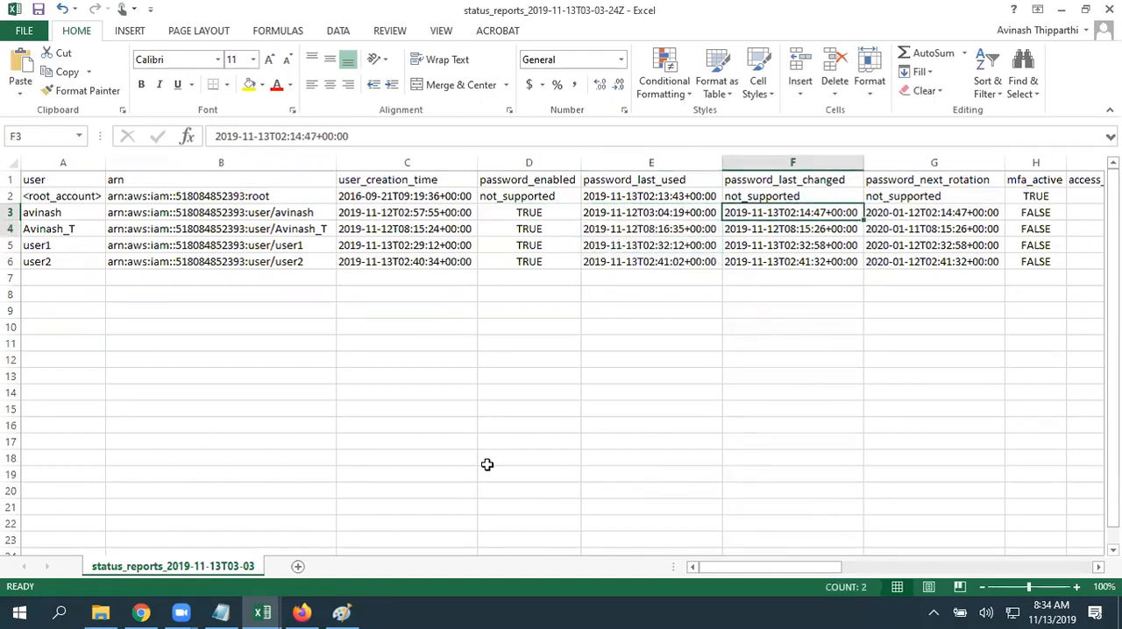
key(shift+Down)
key(shift+Down)
key(shift+Down)
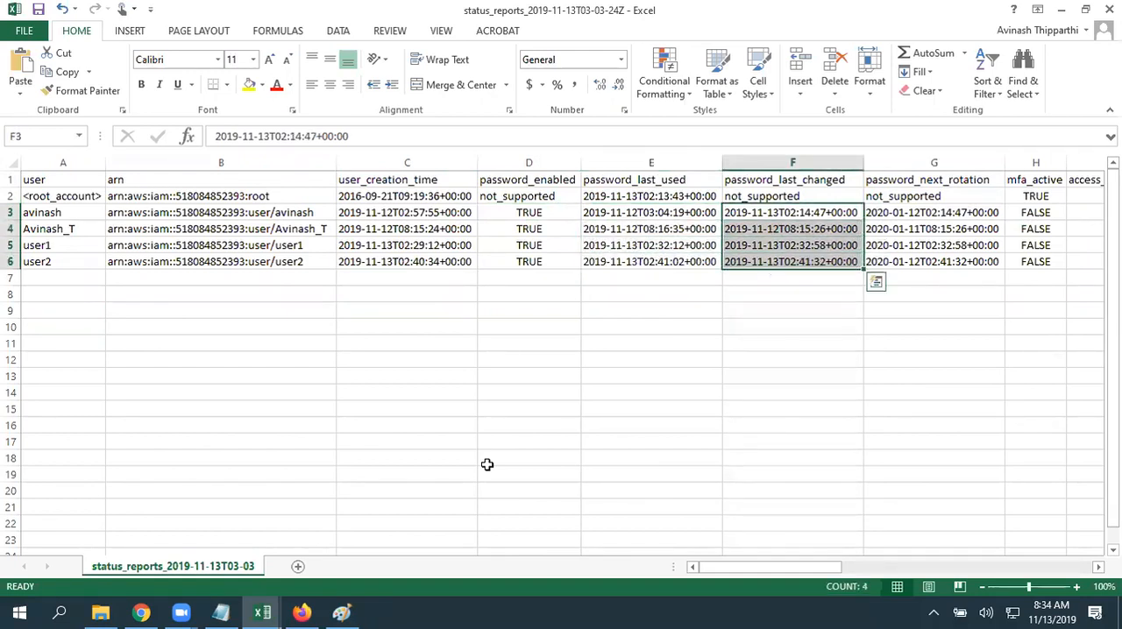
- Highlight the IAM users' password_next_rotation values, followed by their mfa_active values
key(Right)
key(shift+Down)
key(shift+Down)
key(shift+Down)
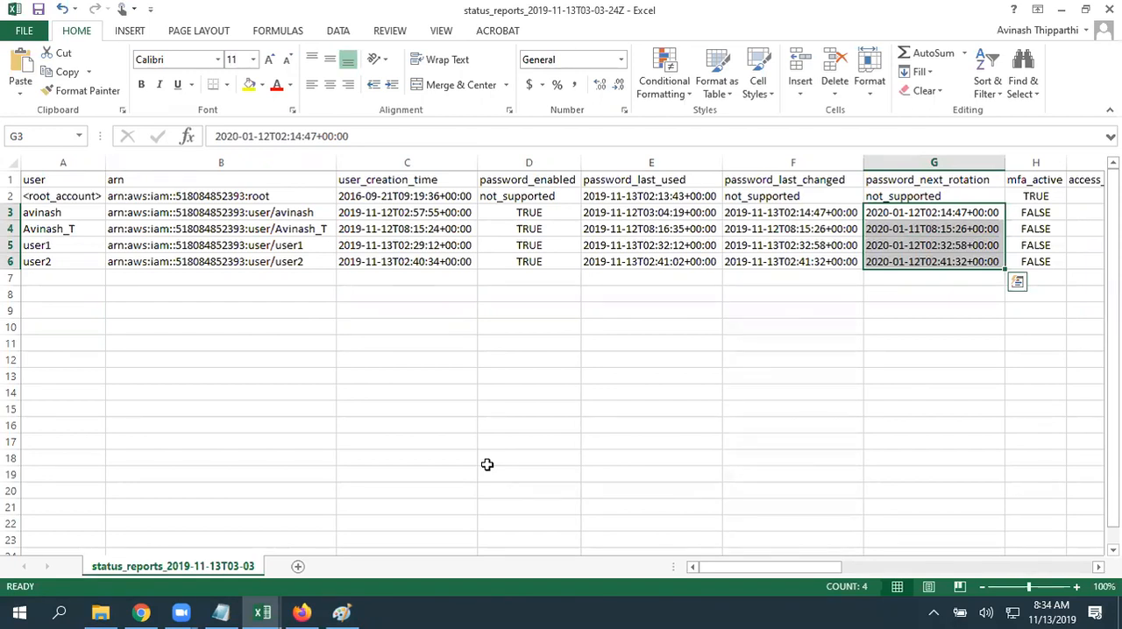
key(Right)
key(shift+Down)
key(shift+Down)
key(shift+Down)
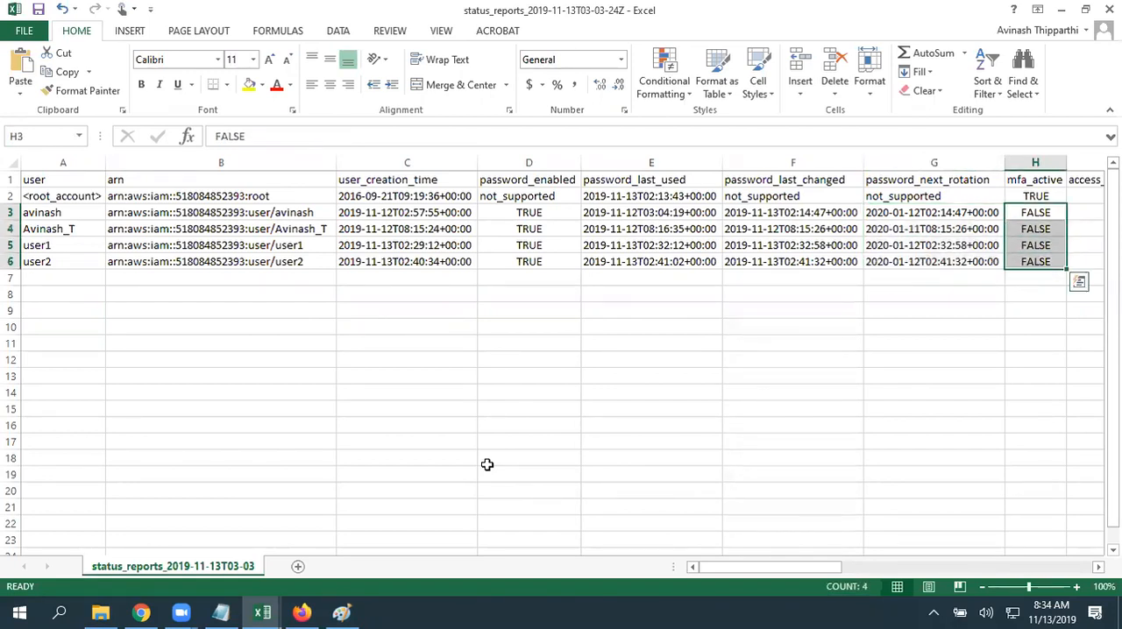
- Review the access key 1, access key 2 and certificate columns through the end of the report
key(Right)
key(Right)
key(Right)
key(Right)
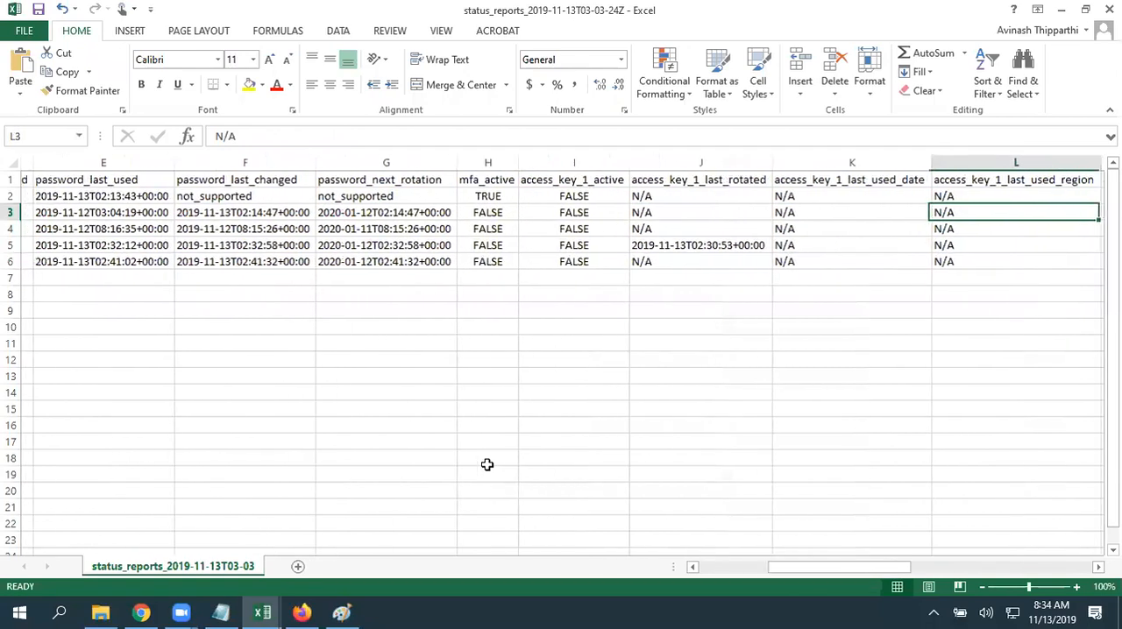
key(Down)
key(Left)
key(Left)
key(Left)
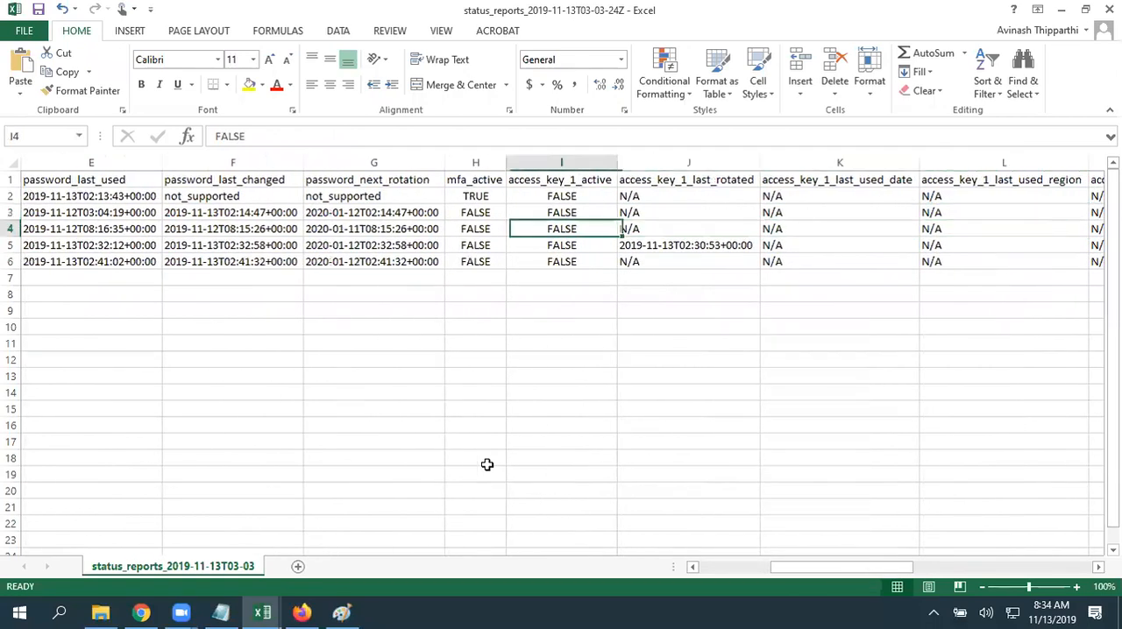
key(Down)
key(Down)
key(Right)
key(Right)
key(Right)
key(Right)
key(Right)
key(Right)
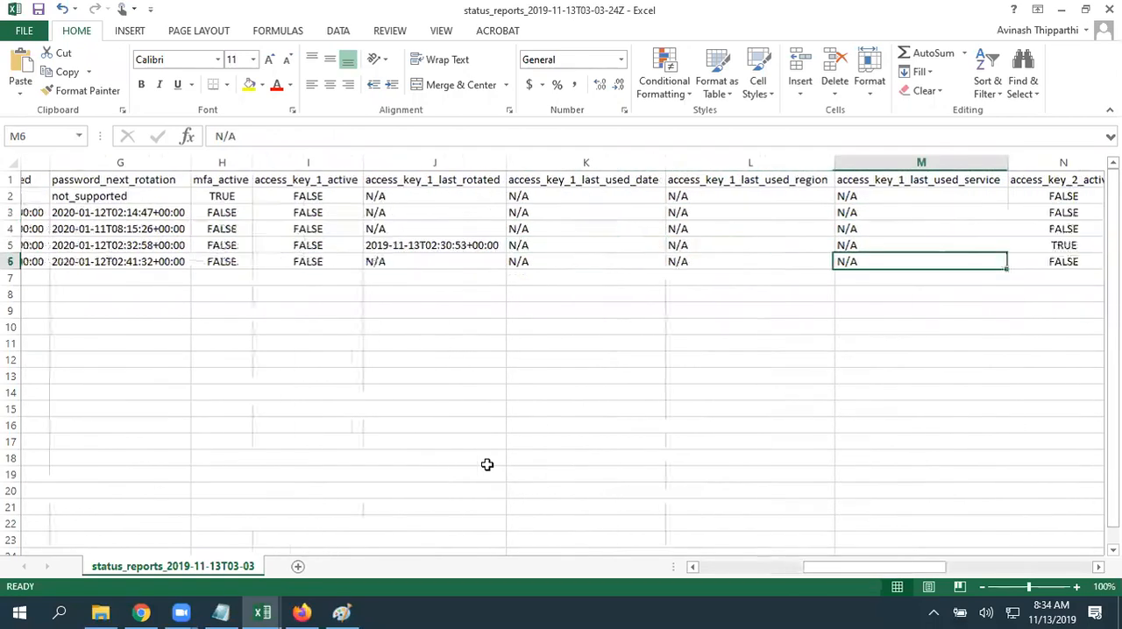
key(Right)
key(Right)
key(Right)
key(Right)
key(Right)
key(Right)
key(Right)
key(Right)
key(Right)
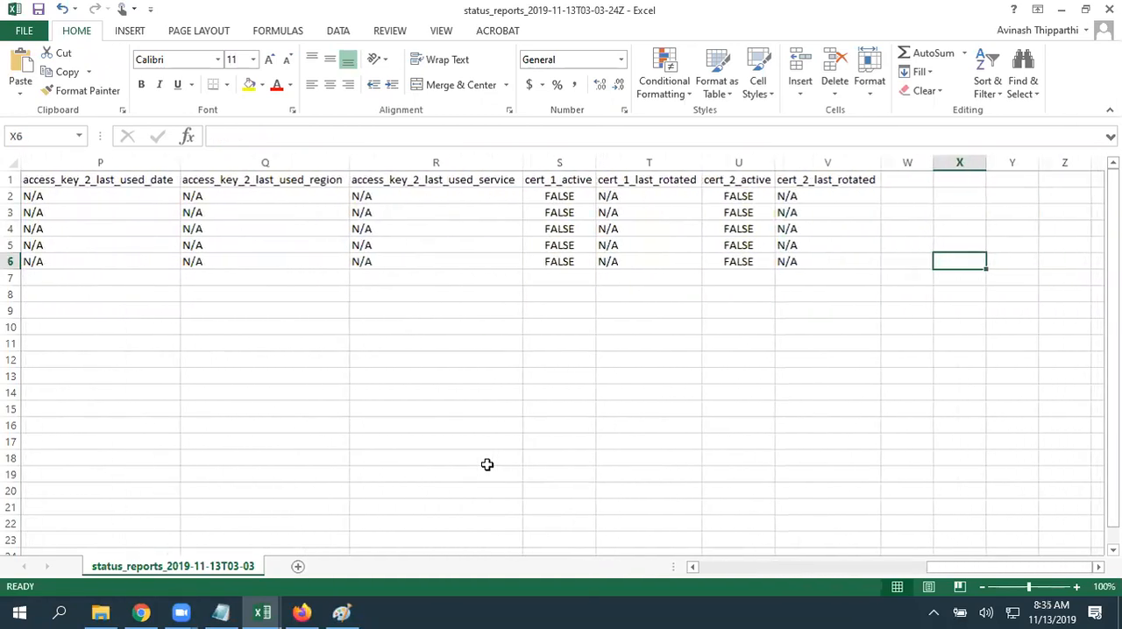
- Return to the report's first column, at cell A8 below the user rows
key(Down)
key(Down)
key(Left)
key(Left)
key(Left)
key(Left)
key(Left)
key(Left)
key(Left)
key(Left)
key(Left)
key(Left)
key(Left)
key(Left)
key(Left)
key(Left)
key(Left)
key(Left)
key(Left)
key(Left)
key(Left)
key(Left)
key(Left)
key(Left)
key(Left)
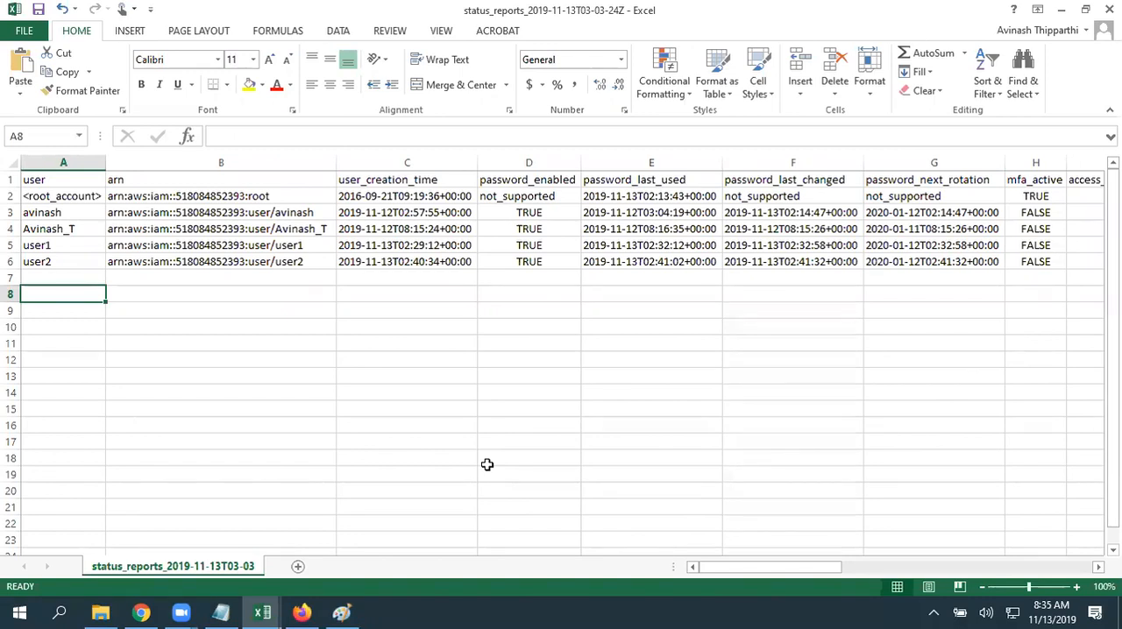
- Switch to the Notepad notes, add the heading "Cloudtrail :" below the user policy notes, and save
click(221, 612)
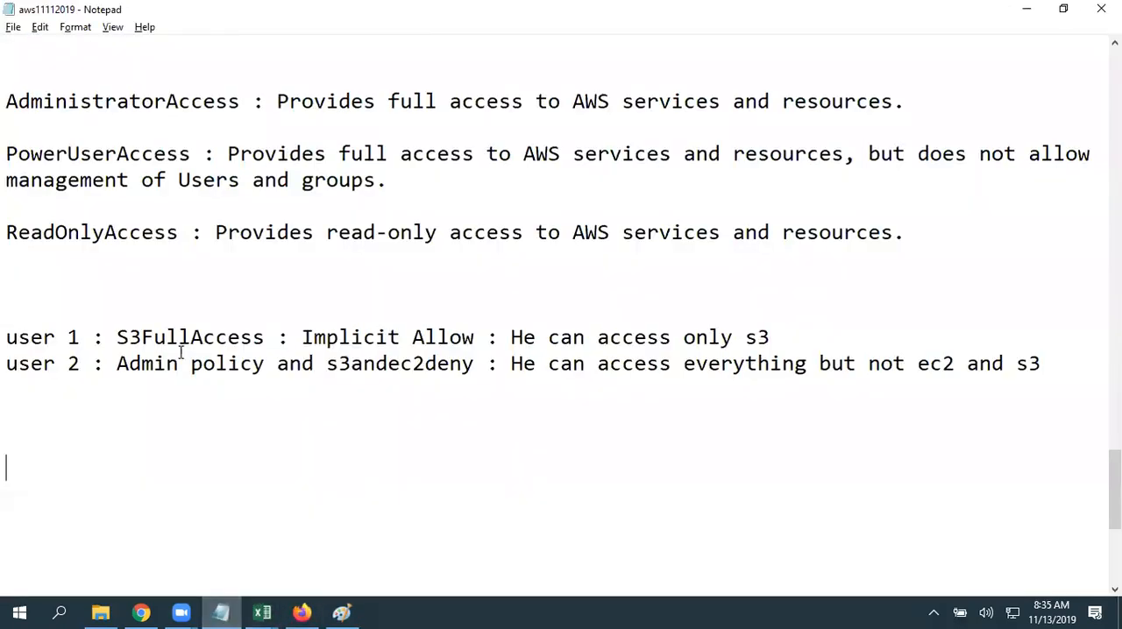
text(Cloudtrail :)
key(ctrl+s)
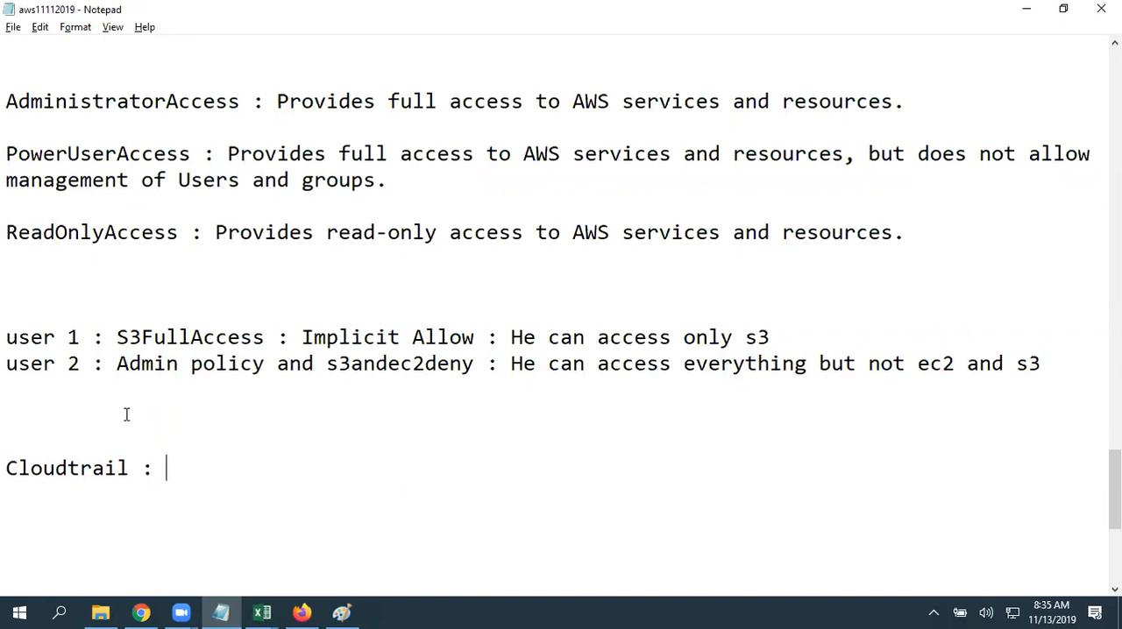
- Complete the Cloudtrail note with "Stores all logs.. Defaultly Last 90 Days.." and save the file
text(Stores all logs)
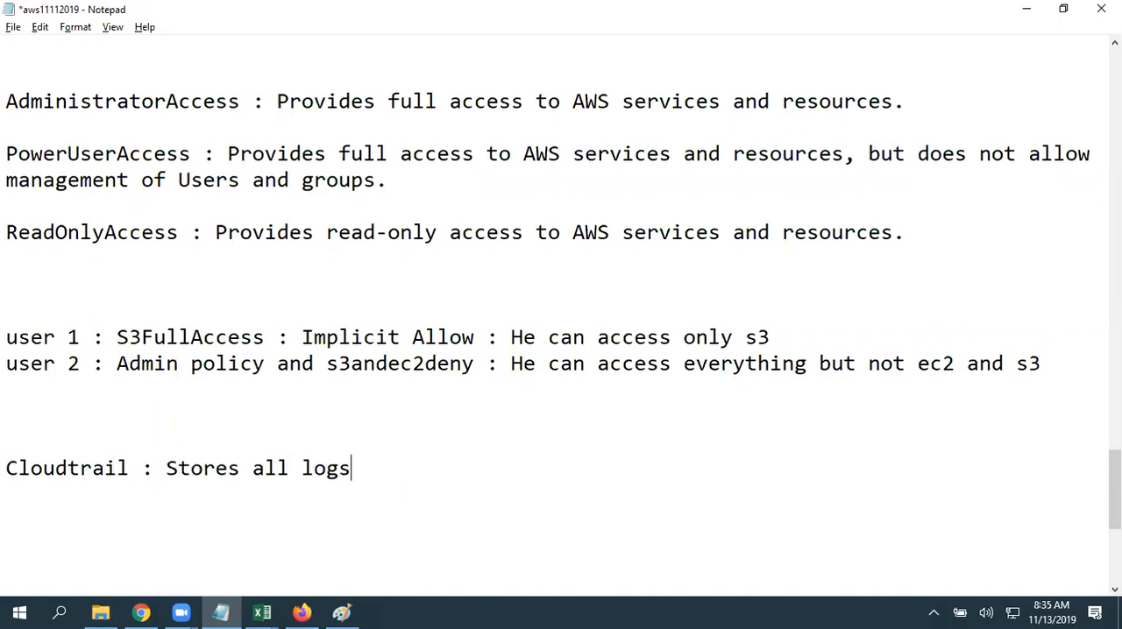
key(ctrl+s)
text(..)
key(ctrl+s)
text(Defaultly )
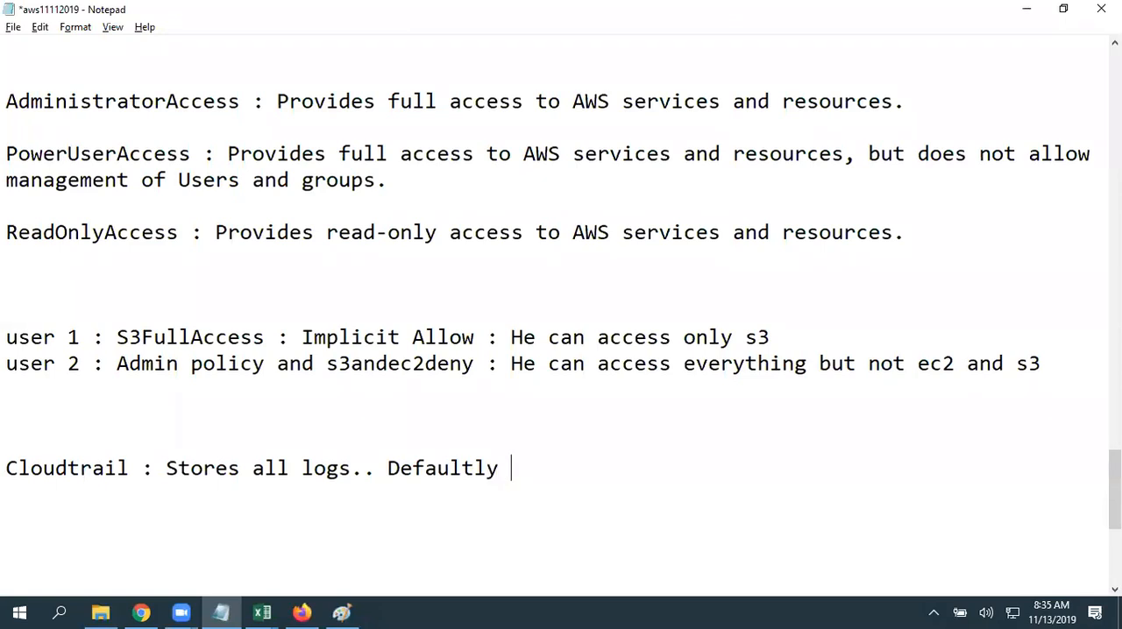
text(Last 90 Days..)
key(ctrl+s)
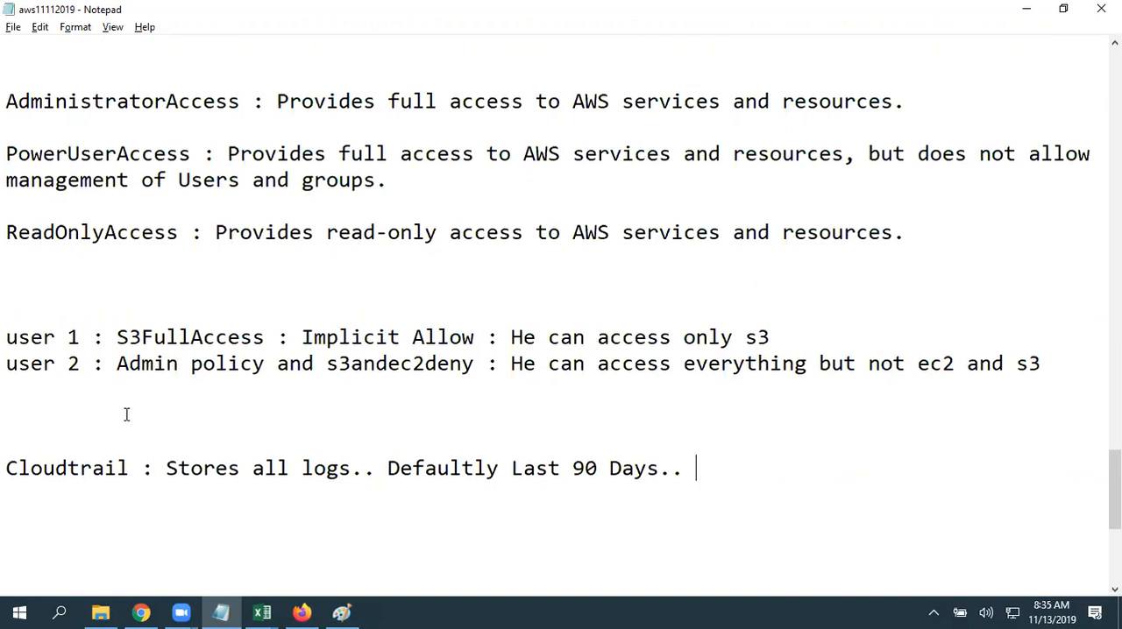
drag(521, 466, 729, 448)
click(759, 536)
- Switch to Chrome, open the AWS Management Console home page, and close the IAM Policy Simulator tab
click(141, 613)
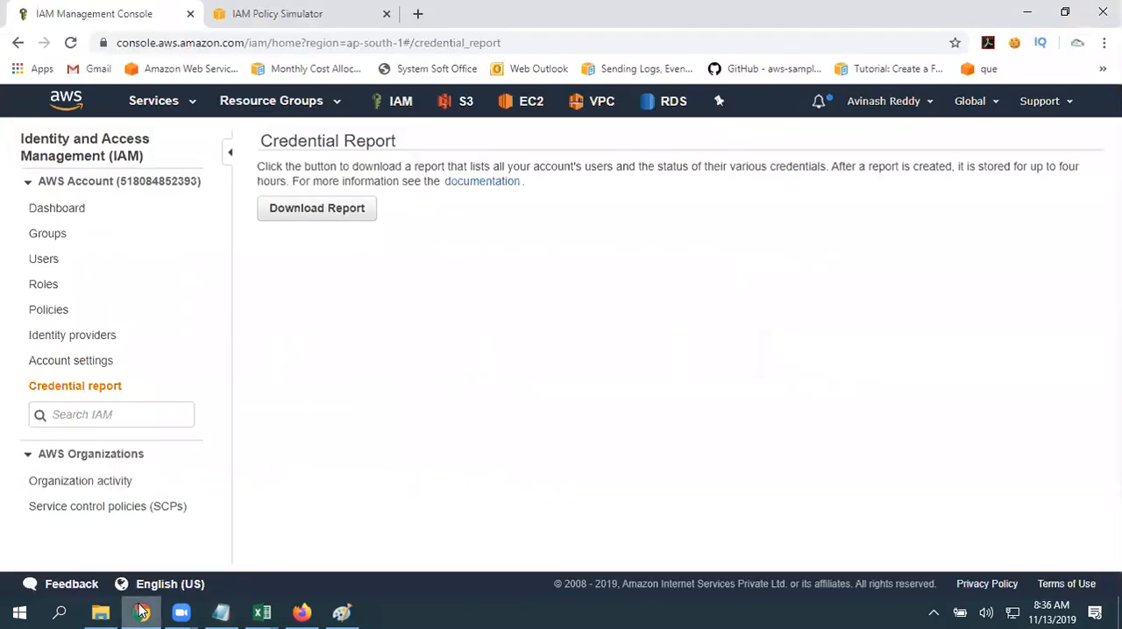
click(66, 105)
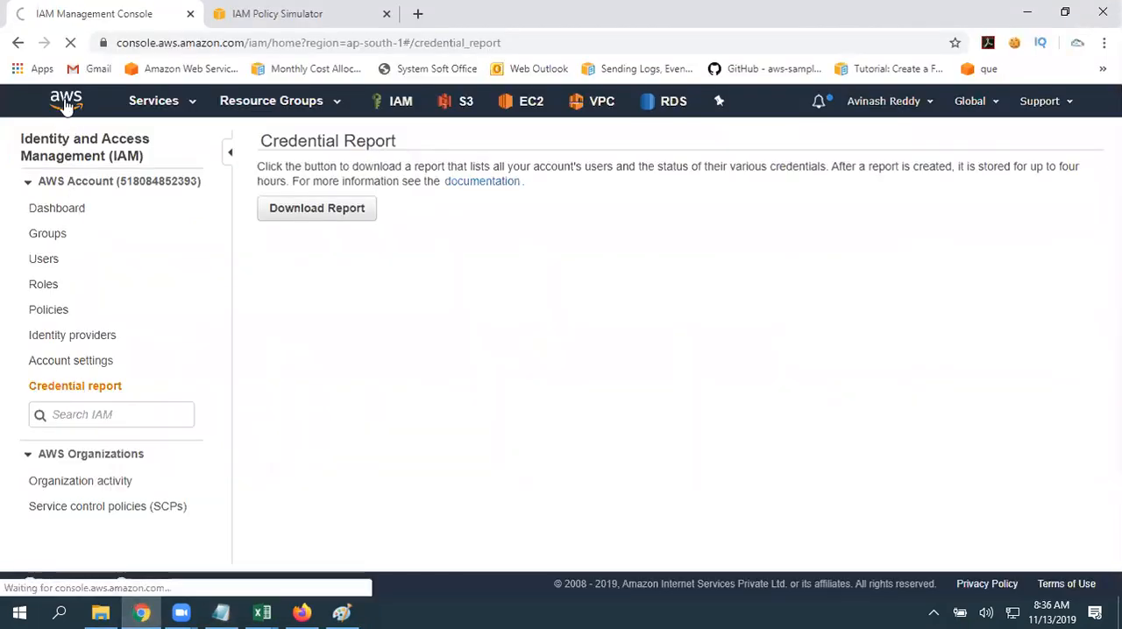
click(387, 14)
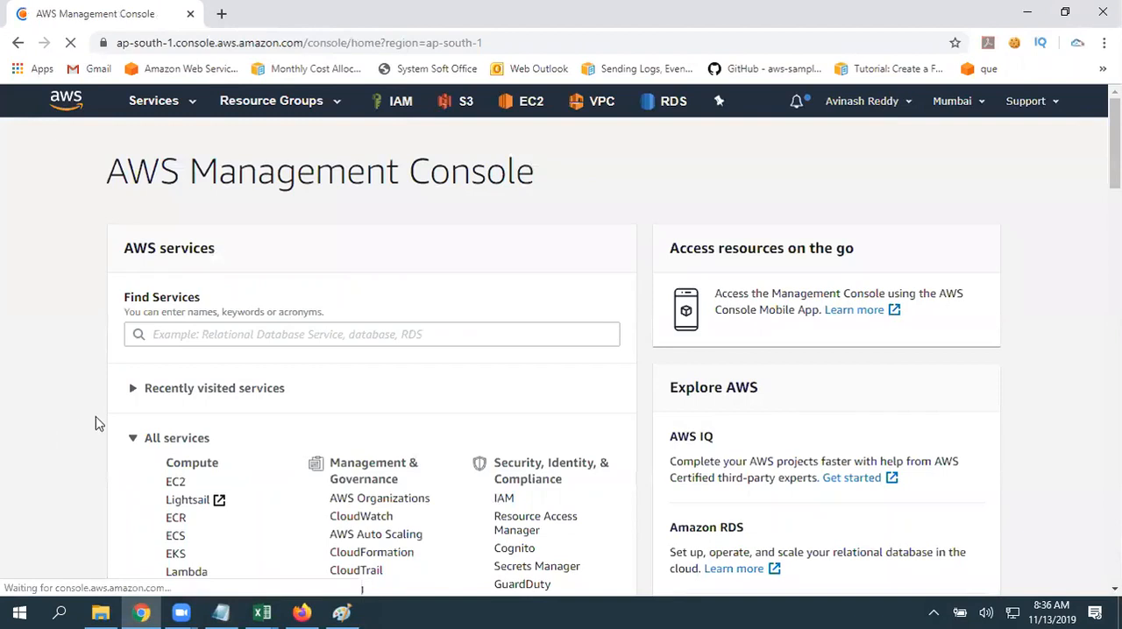
- Open the CloudTrail service from the Management & Governance group of the AWS services list
scroll(298, 313, down, 2)
triple_click(371, 296)
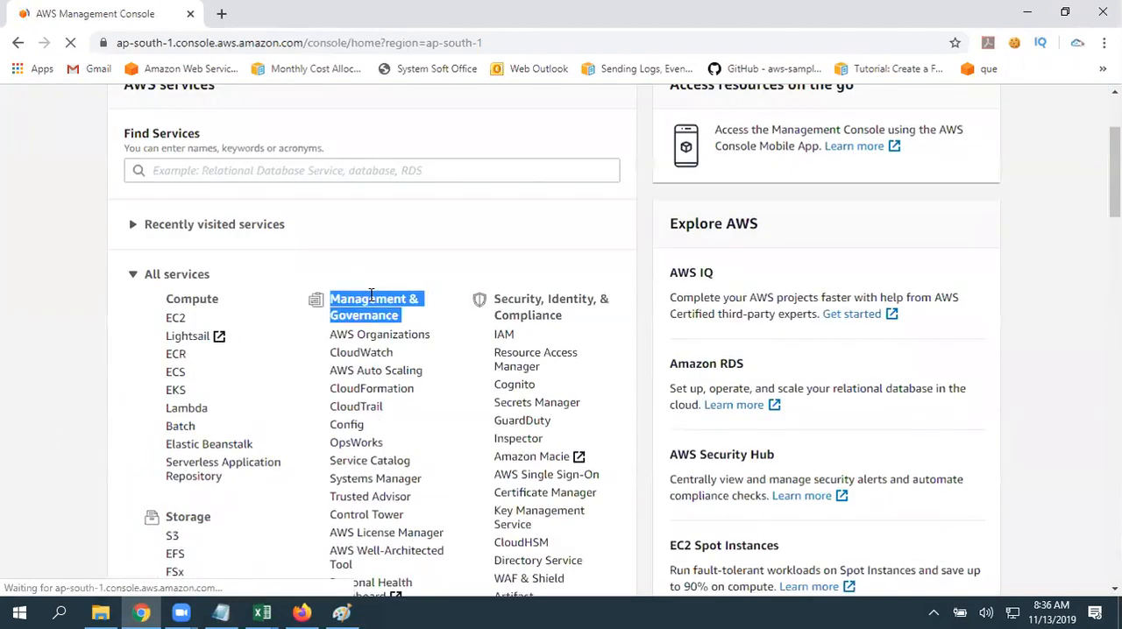
scroll(370, 295, down, 1)
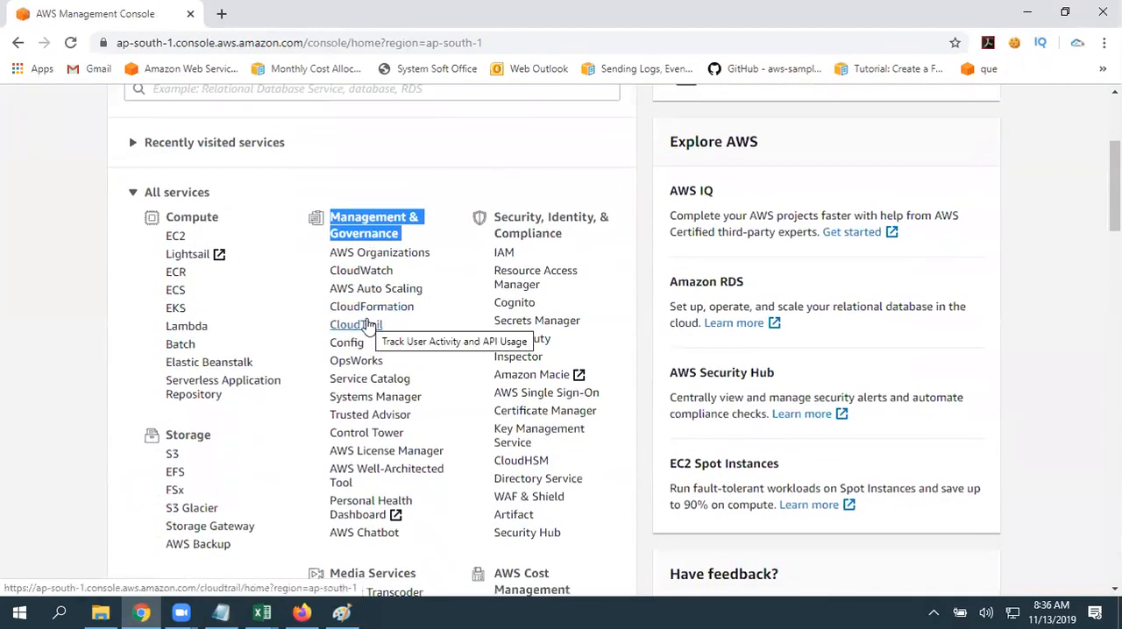
click(369, 326)
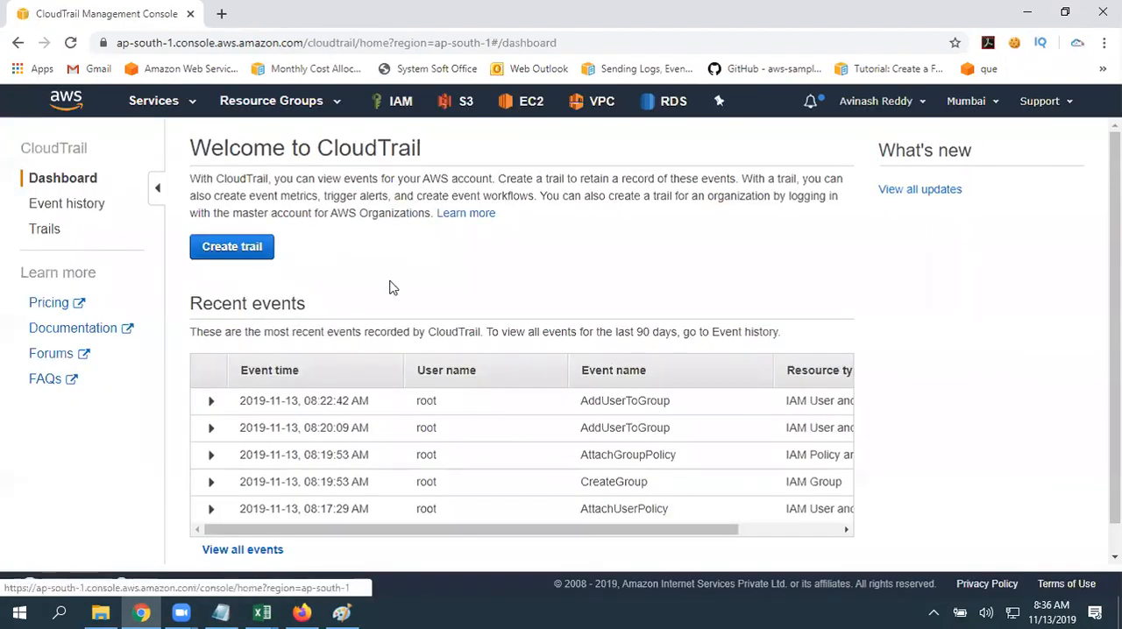
- Look over the recent events on the CloudTrail dashboard, then open the Event history page
scroll(280, 554, down, 1)
drag(225, 557, 205, 521)
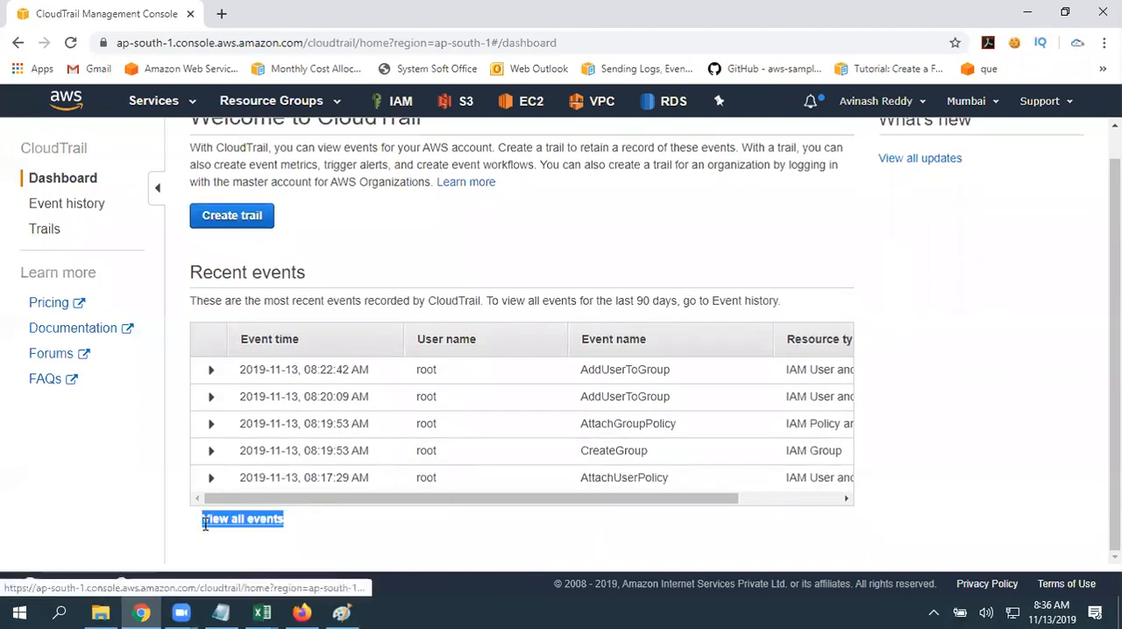
click(48, 212)
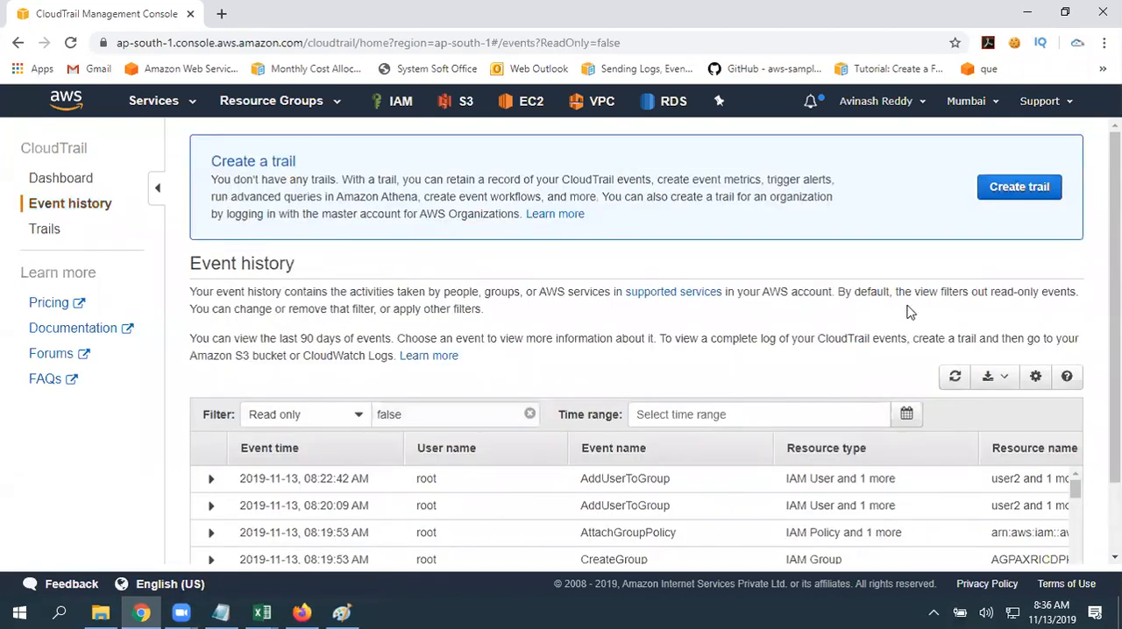
- Change the event history filter attribute from Read only to User name
scroll(903, 295, down, 1)
click(354, 335)
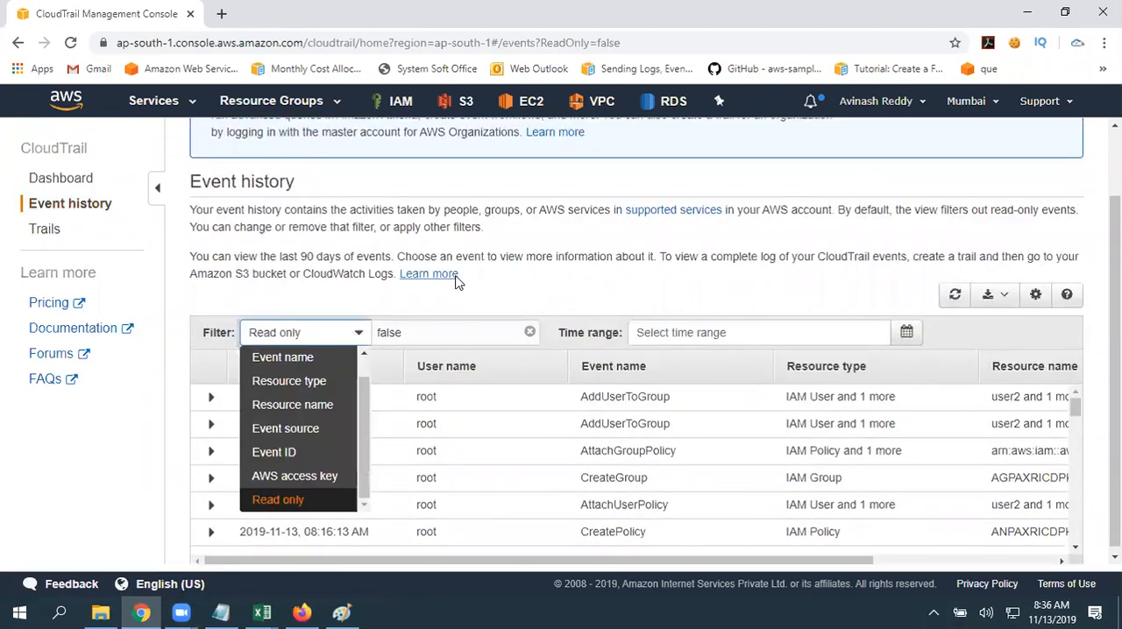
scroll(464, 277, down, 1)
drag(364, 396, 353, 365)
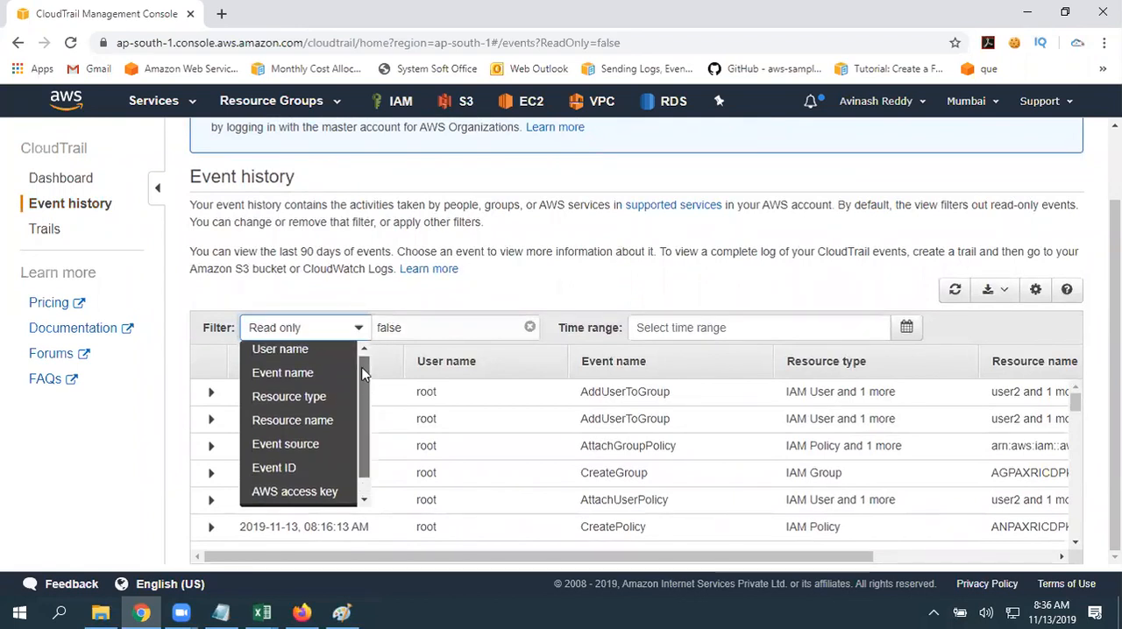
click(324, 359)
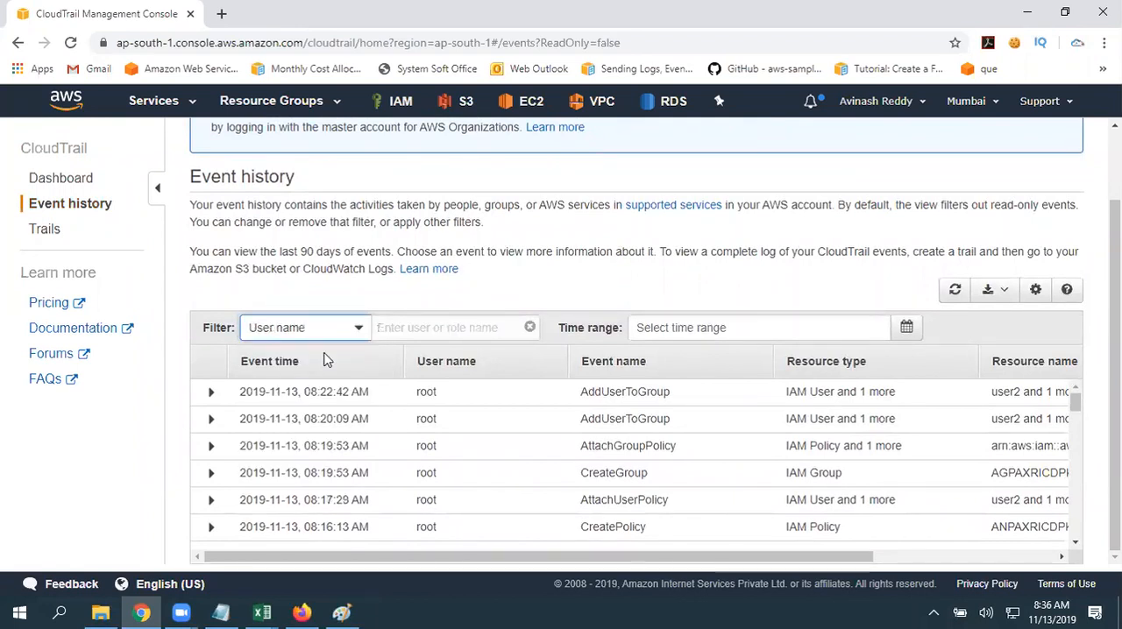
- Filter the event history by the user name "user2", leaving the time range unset
click(306, 331)
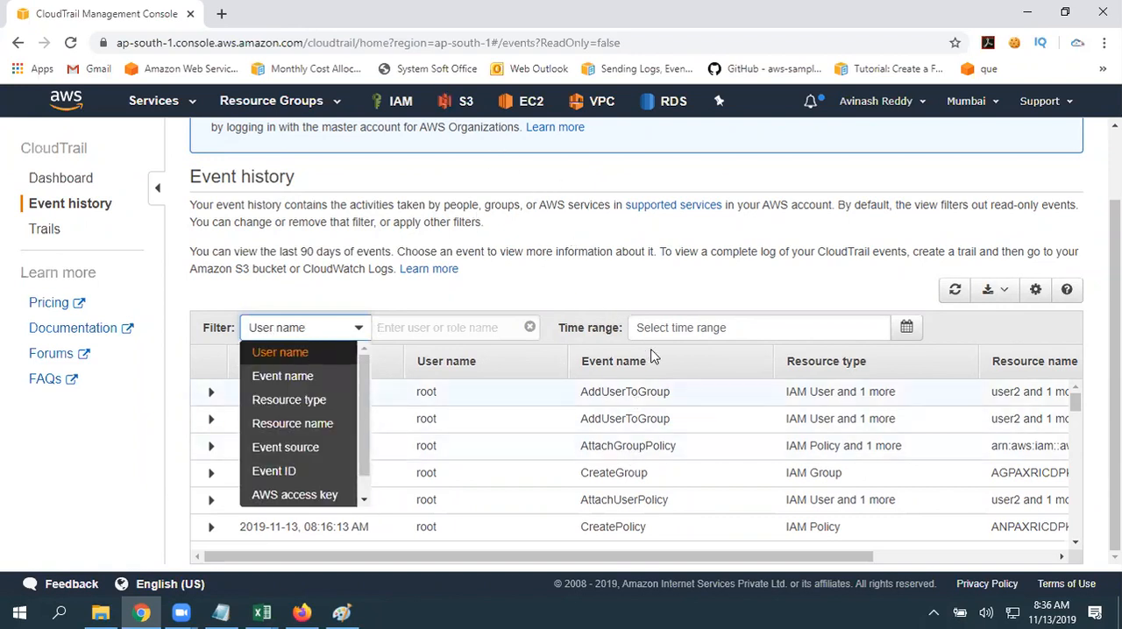
click(305, 352)
click(448, 336)
text(user2)
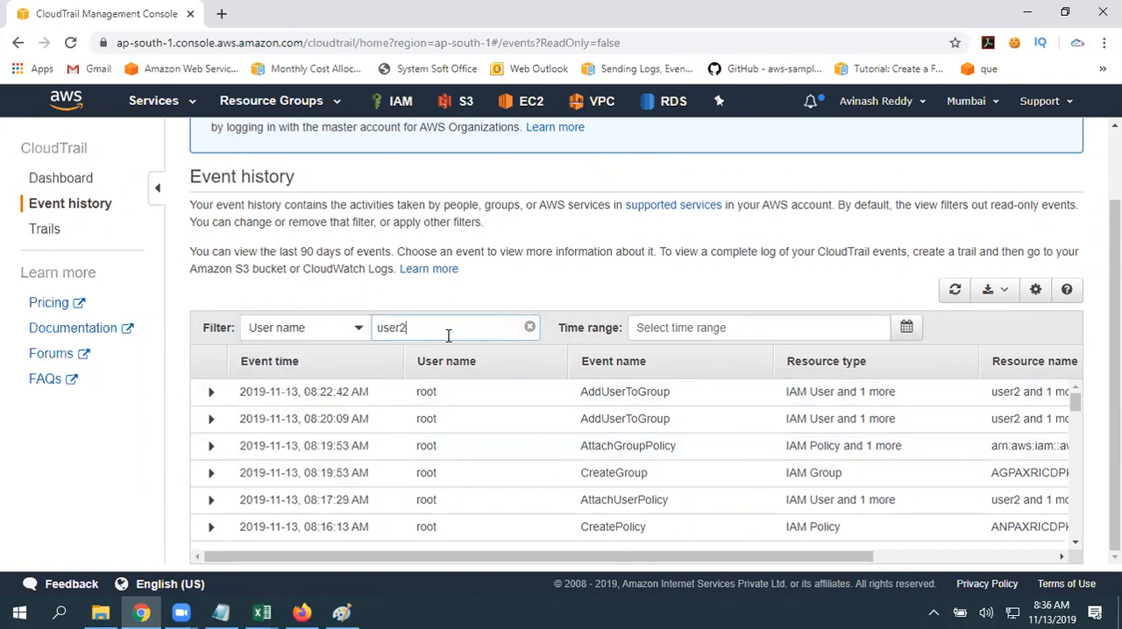
click(699, 333)
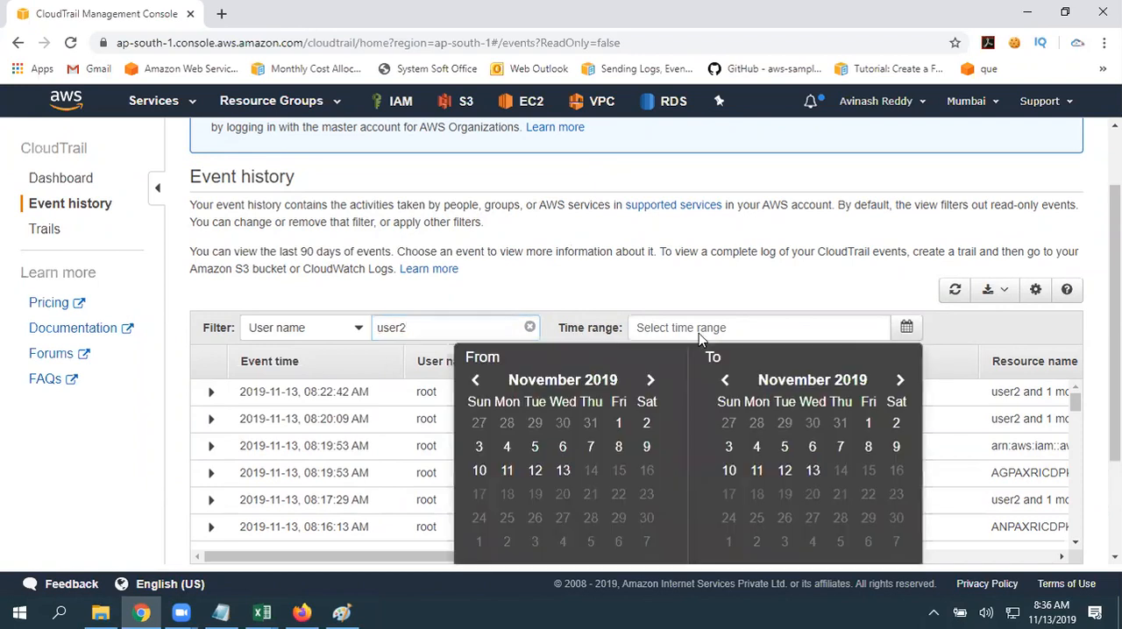
click(771, 285)
click(482, 323)
key(Return)
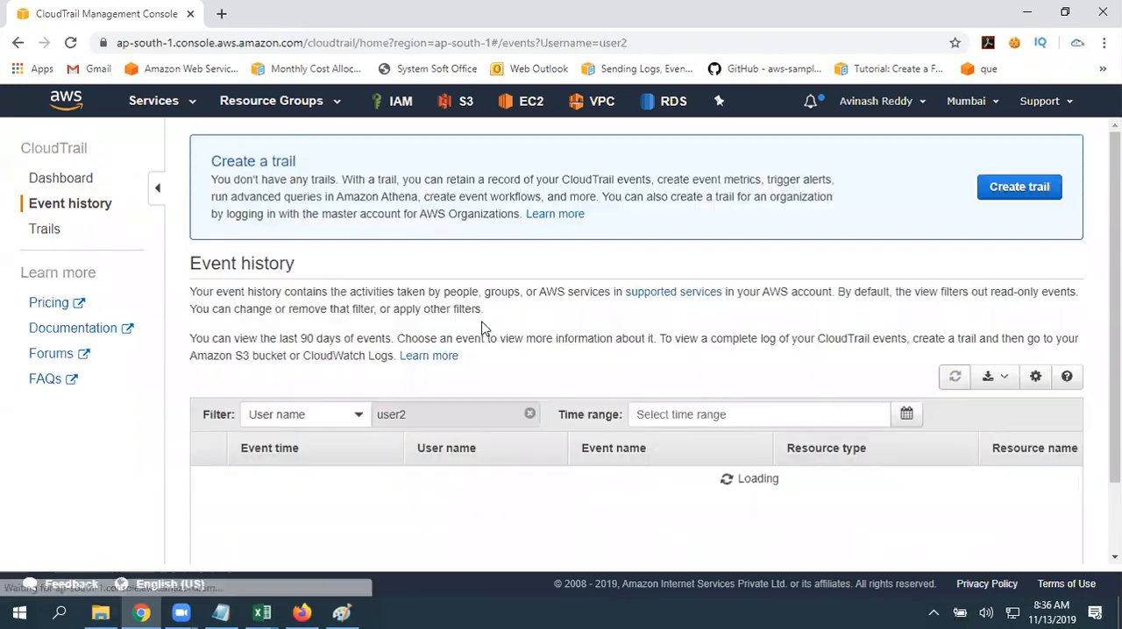
- Look through user2's recorded events down to the oldest one and return to the newest entries
scroll(719, 270, down, 1)
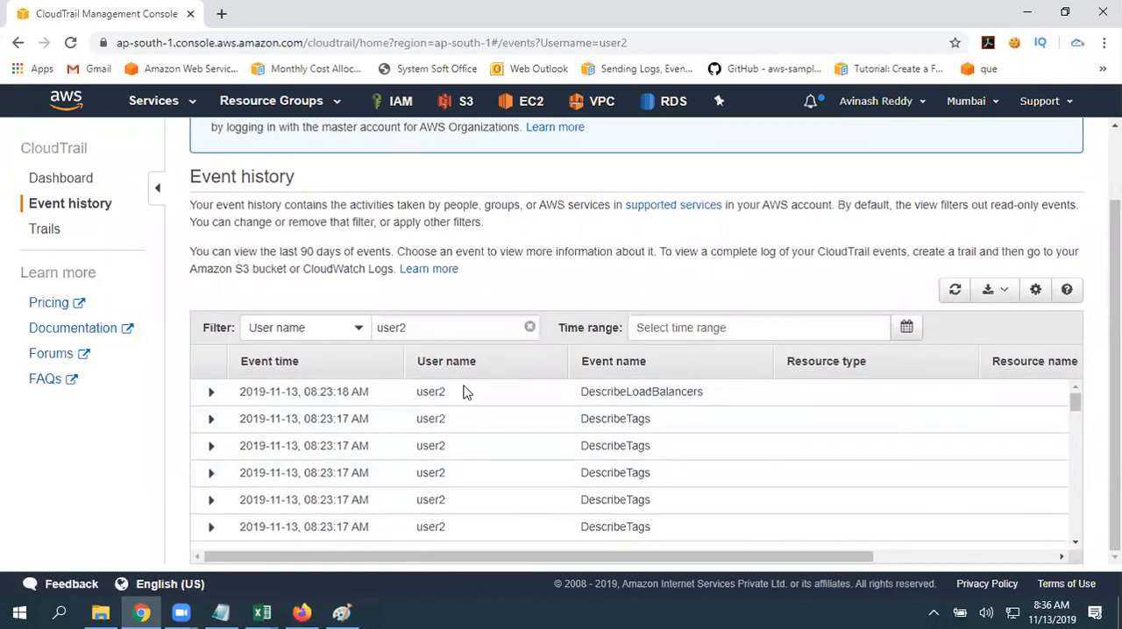
drag(1076, 405, 1083, 548)
scroll(653, 418, down, 1)
scroll(654, 418, down, 10)
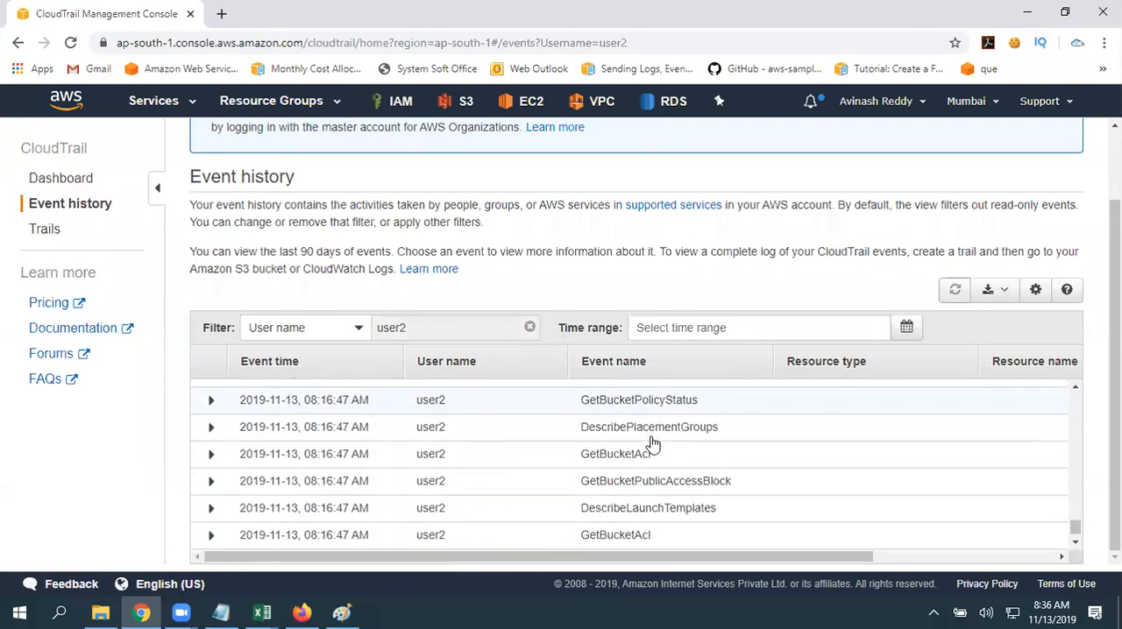
scroll(663, 446, down, 10)
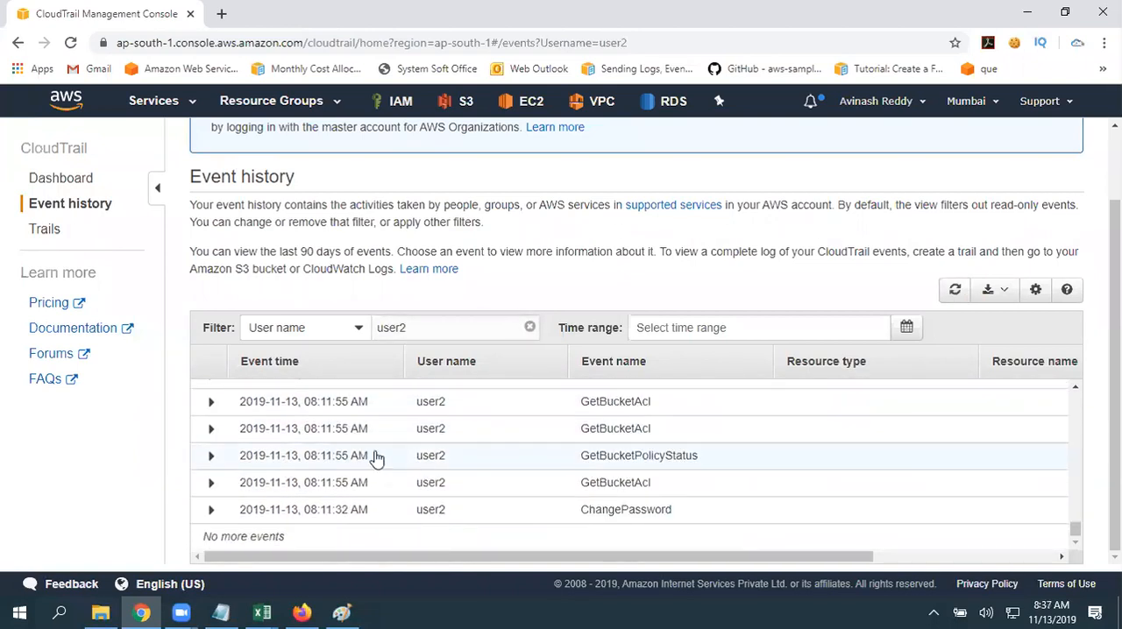
scroll(370, 462, up, 3)
scroll(369, 461, up, 10)
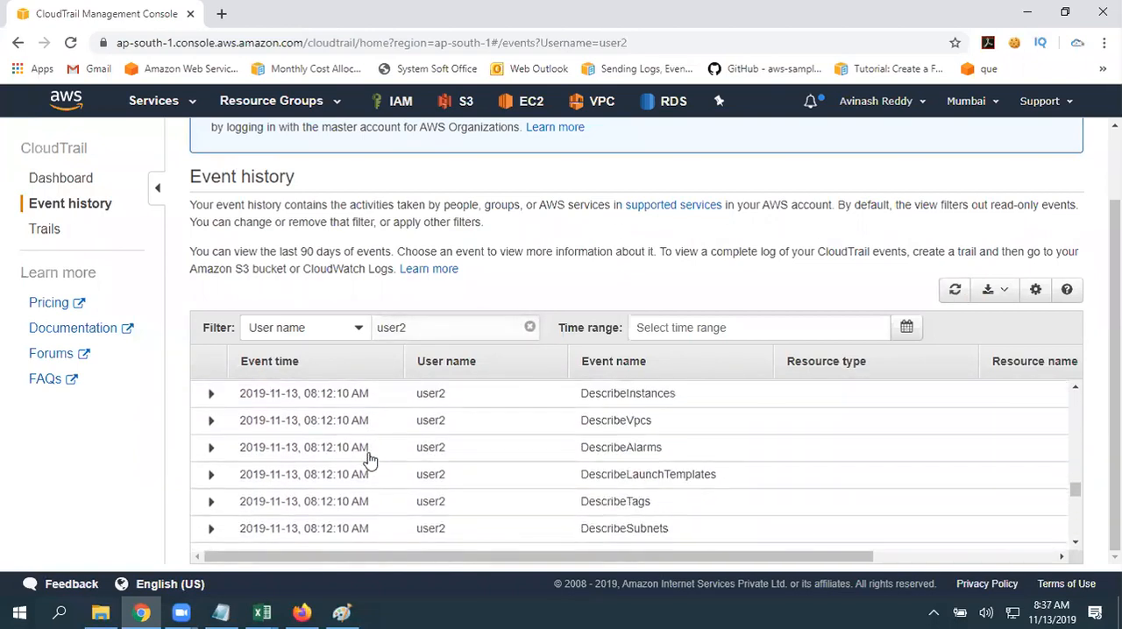
scroll(366, 462, up, 10)
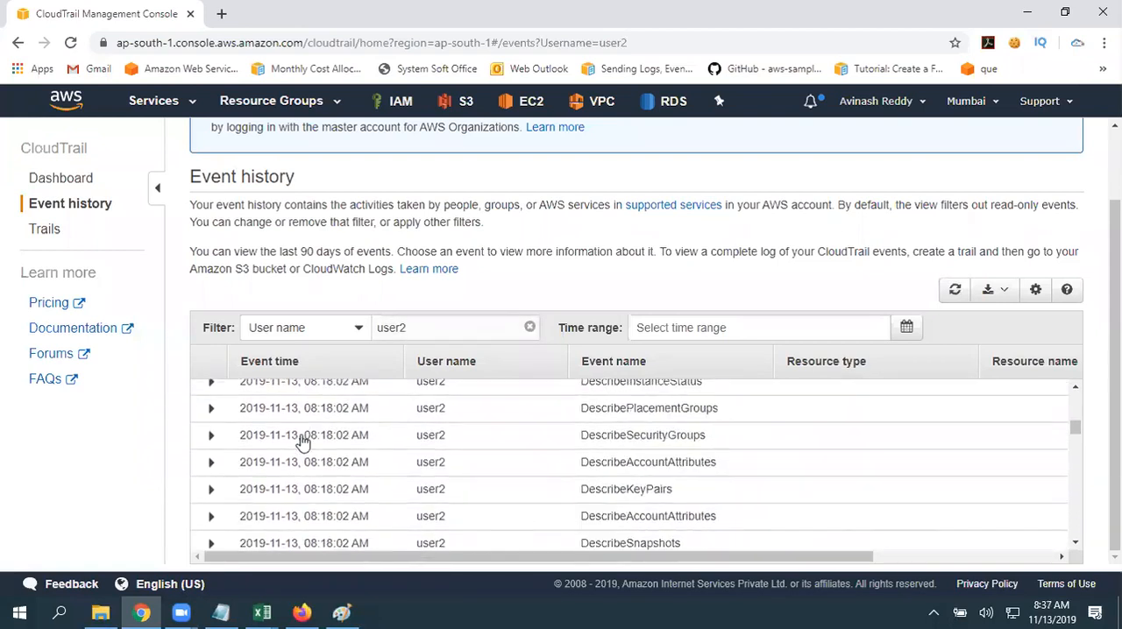
- Expand user2's first DescribeTags event and highlight its source IP address
click(210, 420)
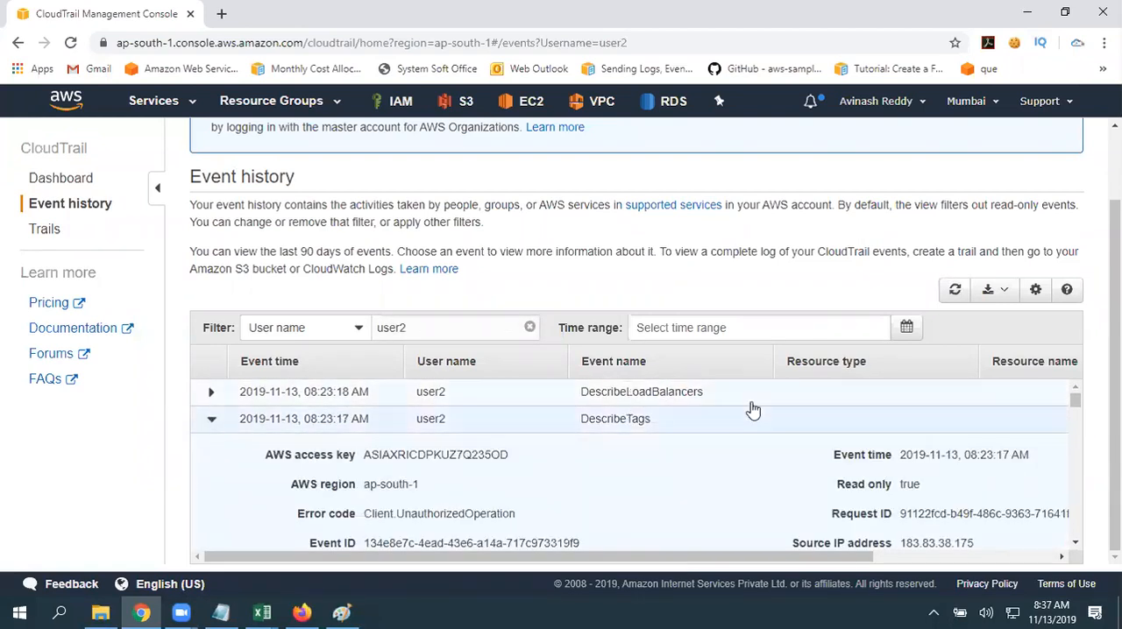
scroll(754, 409, down, 1)
drag(900, 463, 984, 465)
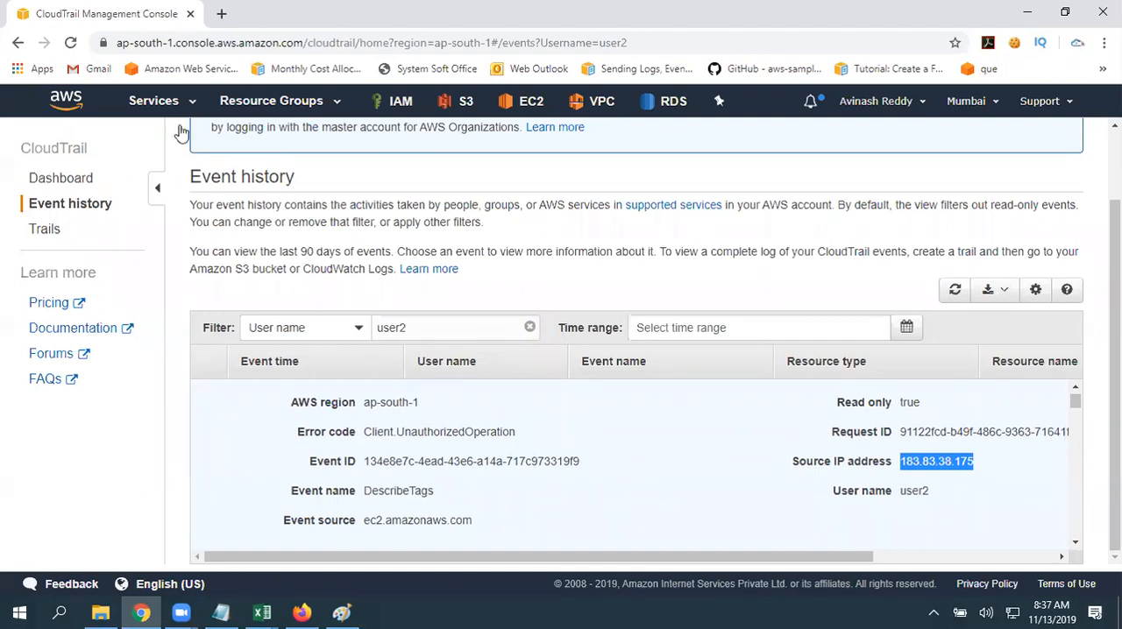
- Search Google for "my ip" in a new browser tab and highlight the public IP address
click(222, 13)
text(my ip)
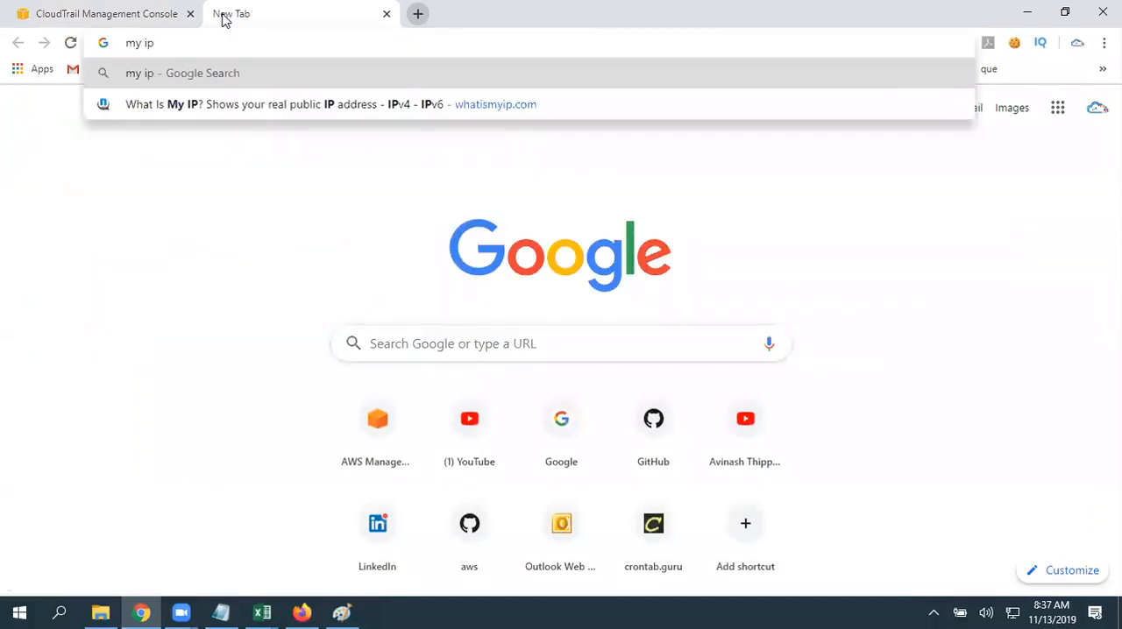
key(Return)
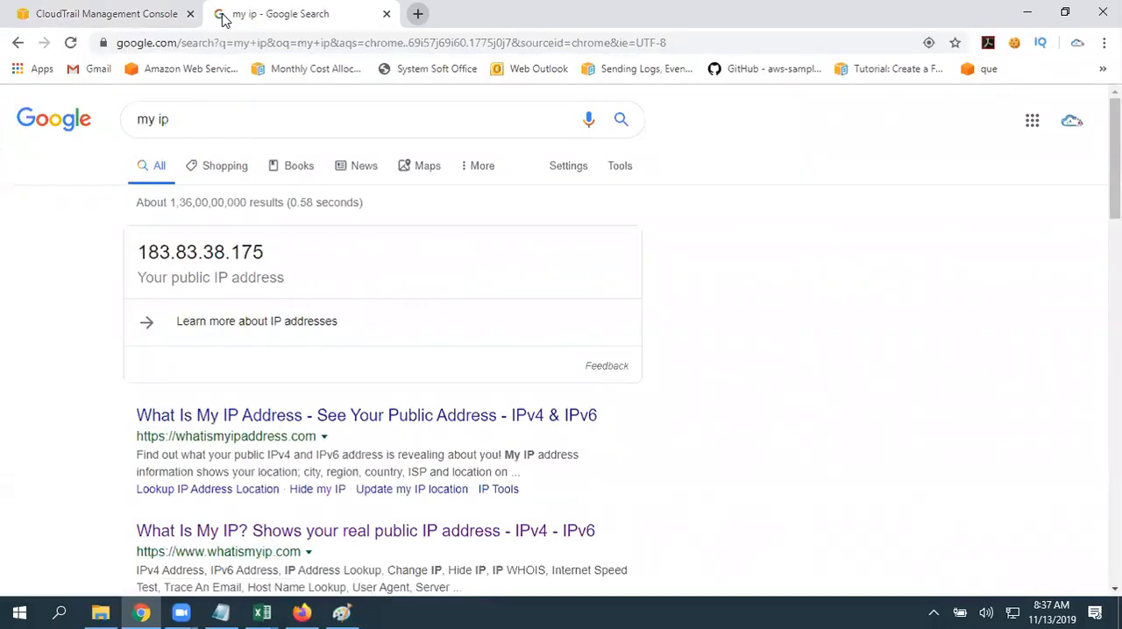
drag(272, 258, 139, 252)
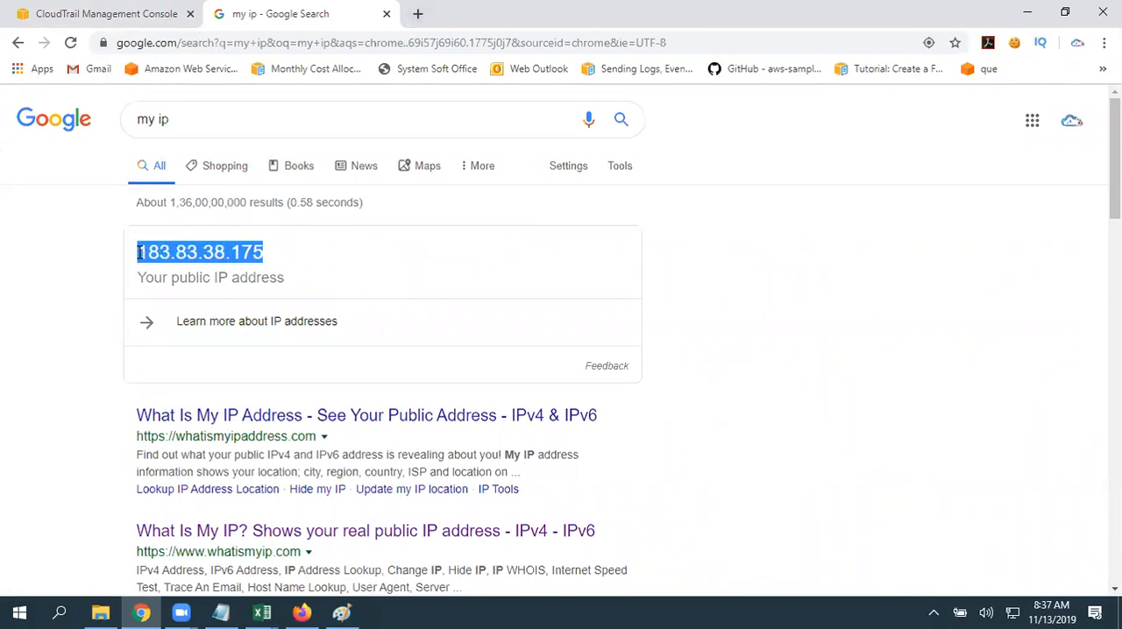
- Return to the CloudTrail tab and review the DescribeTags event's source IP address, user name and error code
click(114, 14)
click(986, 465)
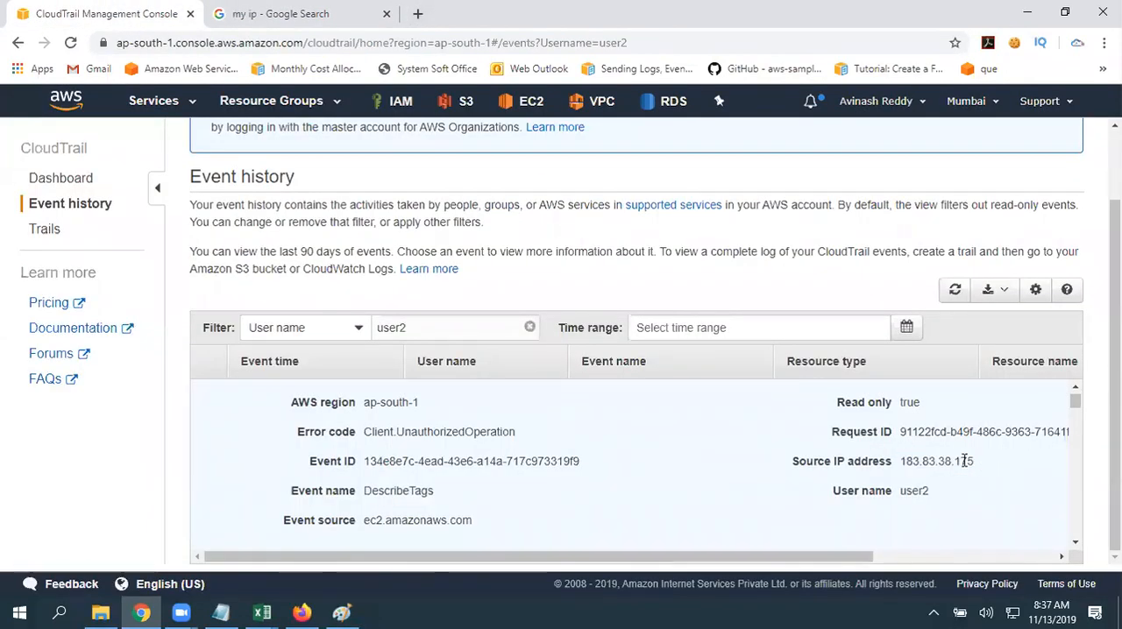
drag(972, 461, 906, 457)
drag(931, 493, 900, 492)
scroll(456, 466, up, 2)
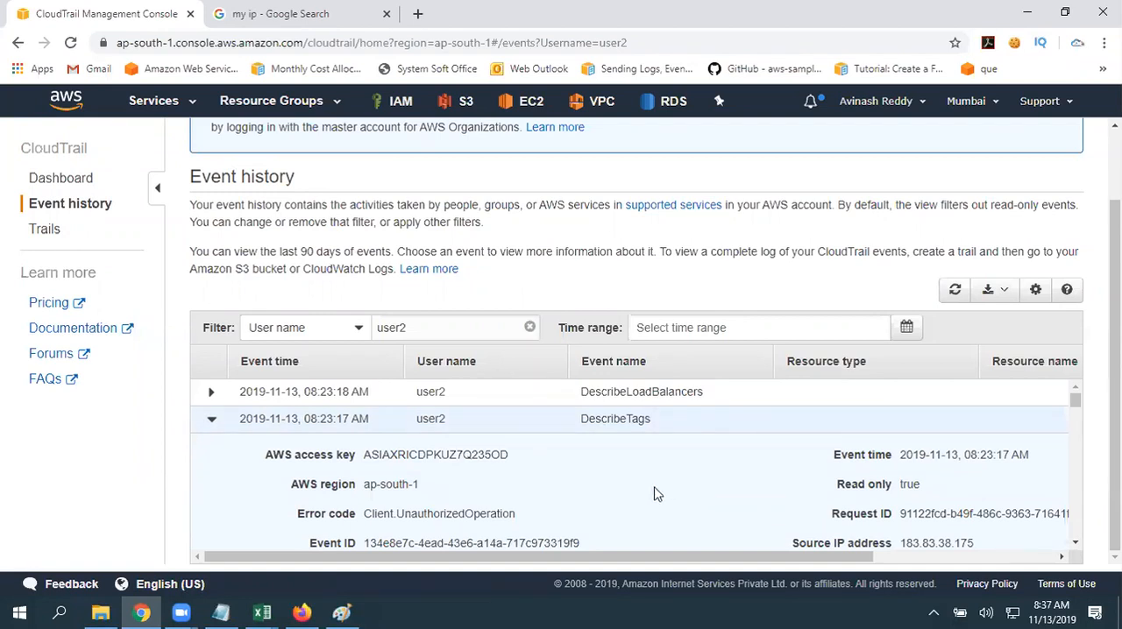
scroll(657, 494, down, 2)
drag(363, 432, 548, 437)
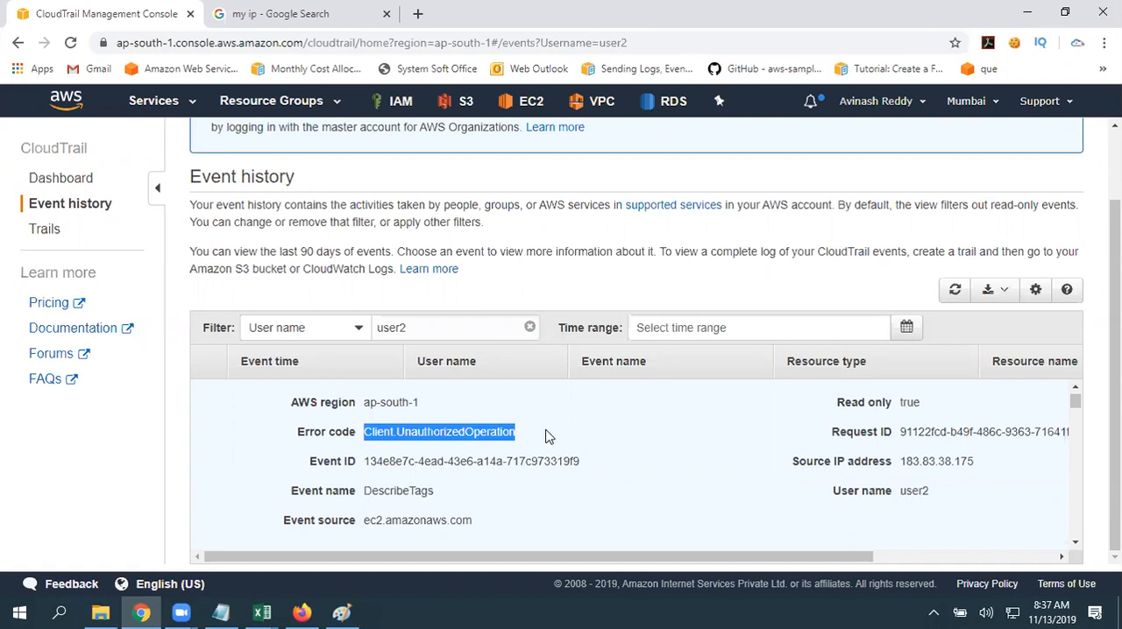
- Replace the user name filter value with the instructor's IAM user name and apply it
double_click(475, 326)
text(Av)
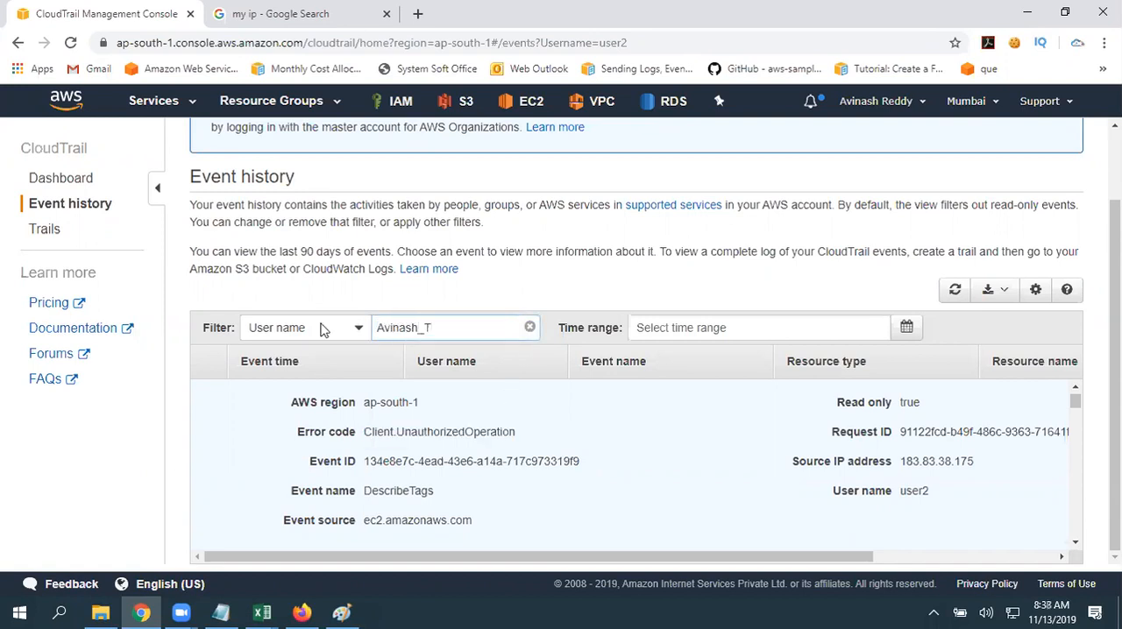
text(inash_T)
key(Return)
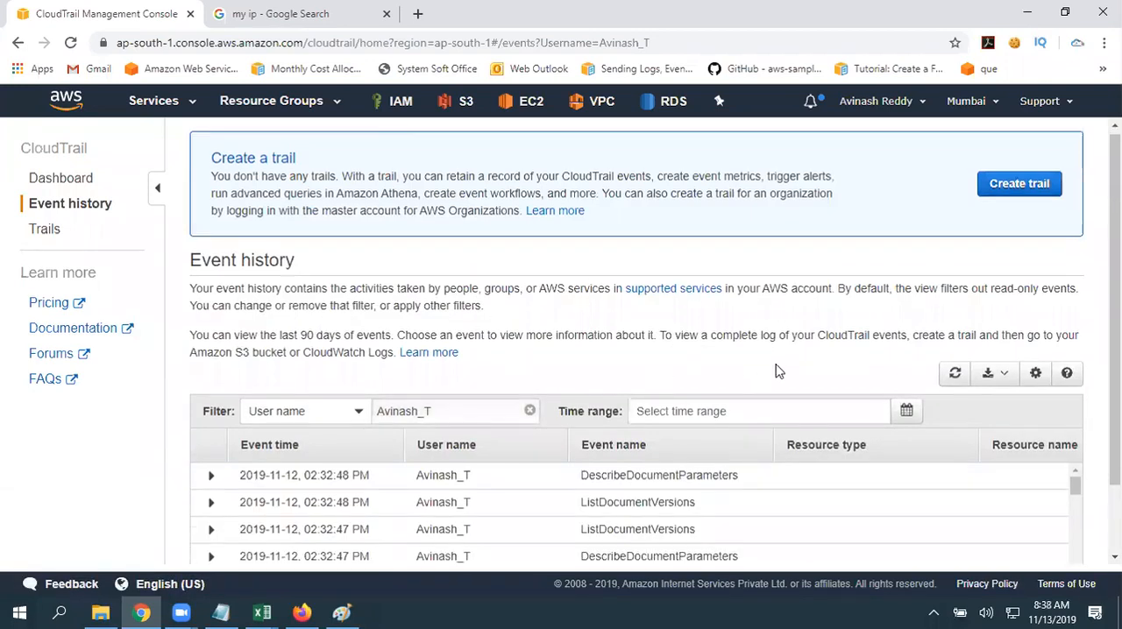
- Expand a ListCommands event from 02:32:17 PM in the filtered history and highlight its source IP address
scroll(815, 443, down, 2)
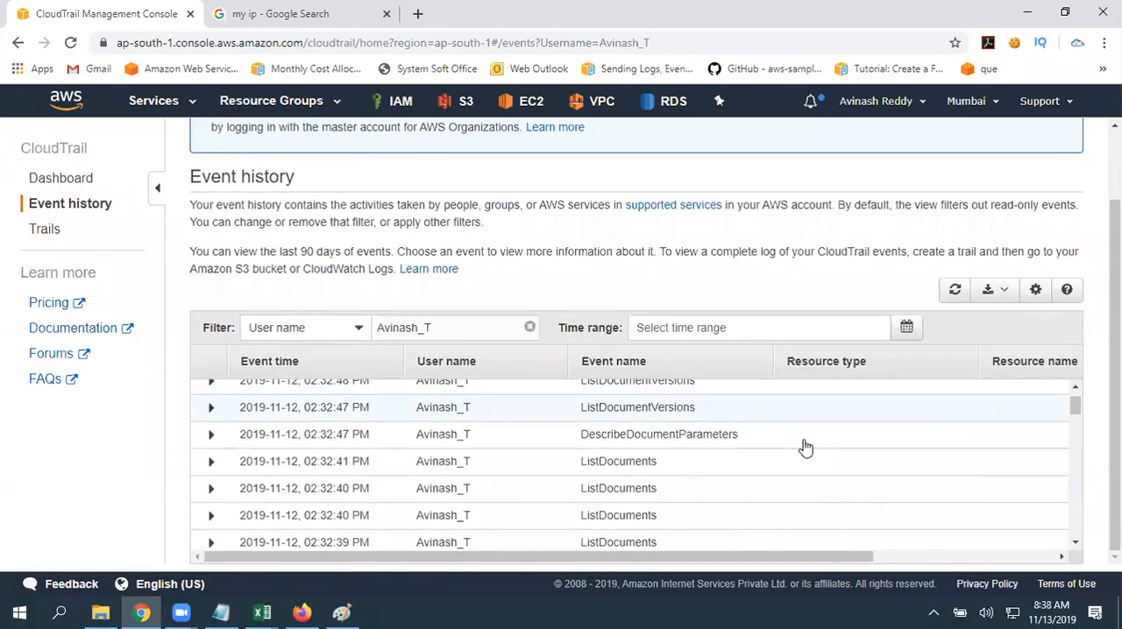
scroll(805, 448, down, 3)
click(561, 438)
scroll(701, 449, down, 1)
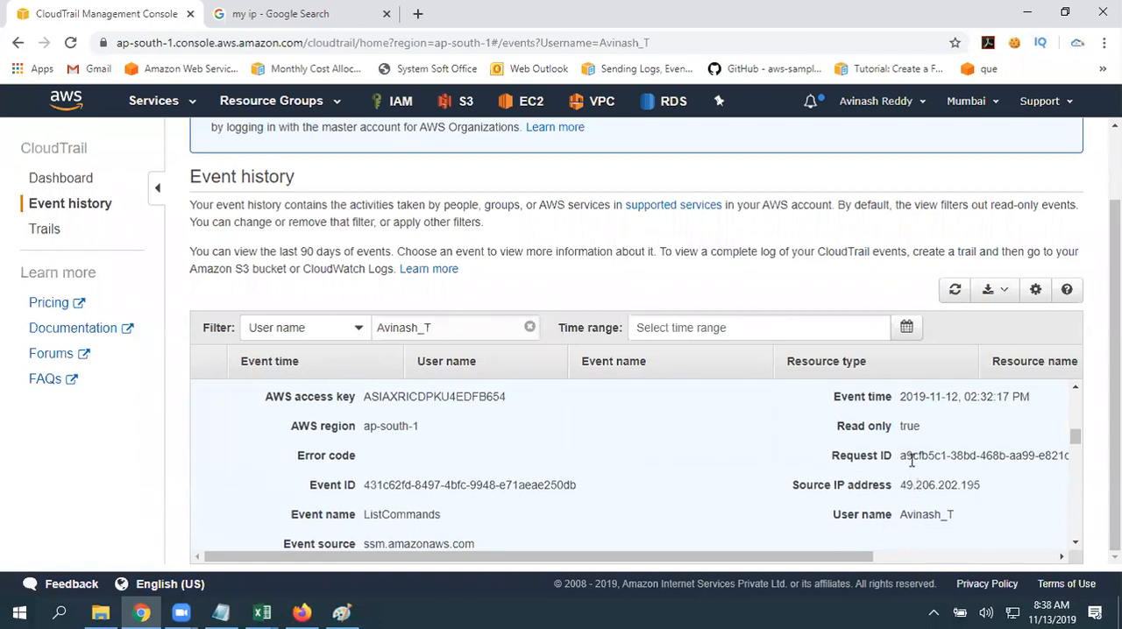
drag(902, 485, 1008, 485)
scroll(423, 433, down, 1)
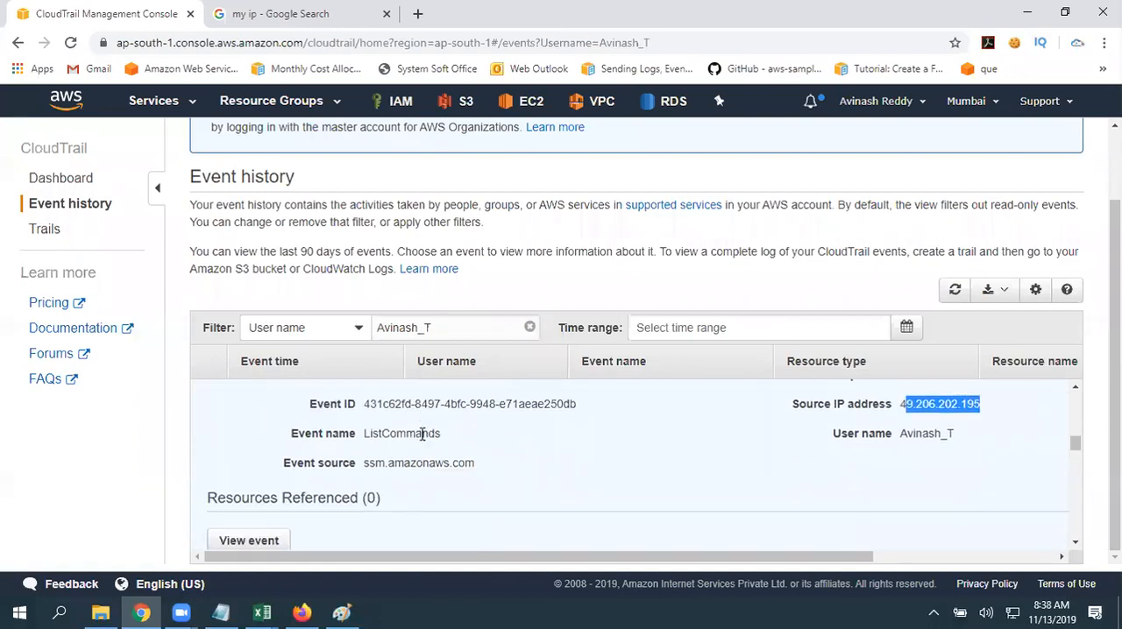
- Review the ListCommands event's error code and event source, then collapse its details
scroll(422, 457, up, 1)
double_click(431, 458)
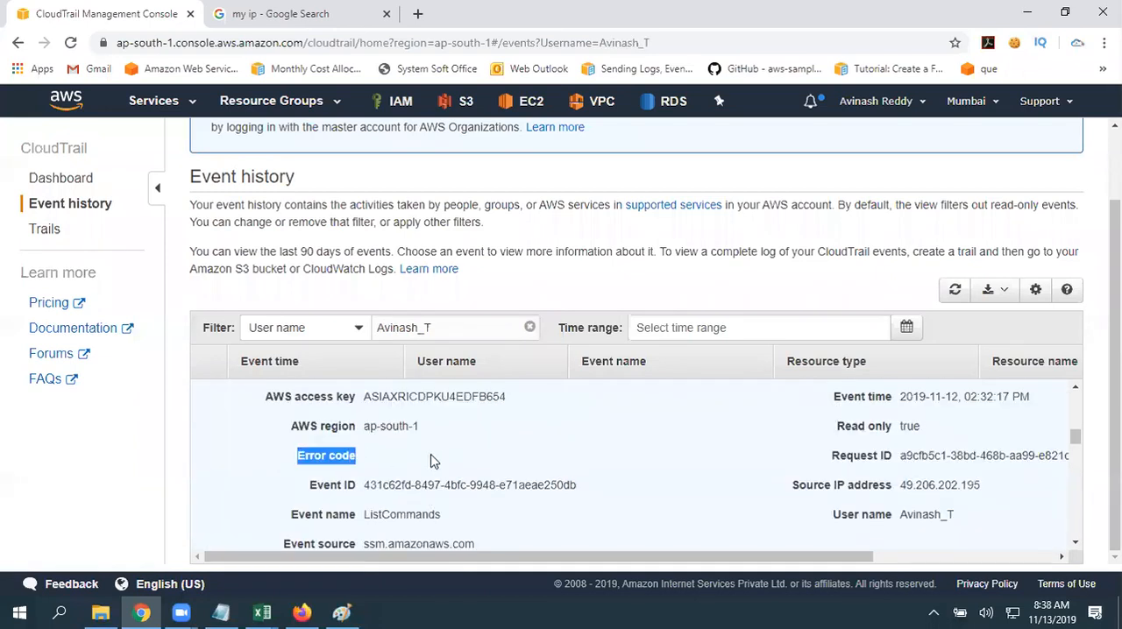
click(552, 458)
scroll(552, 459, down, 1)
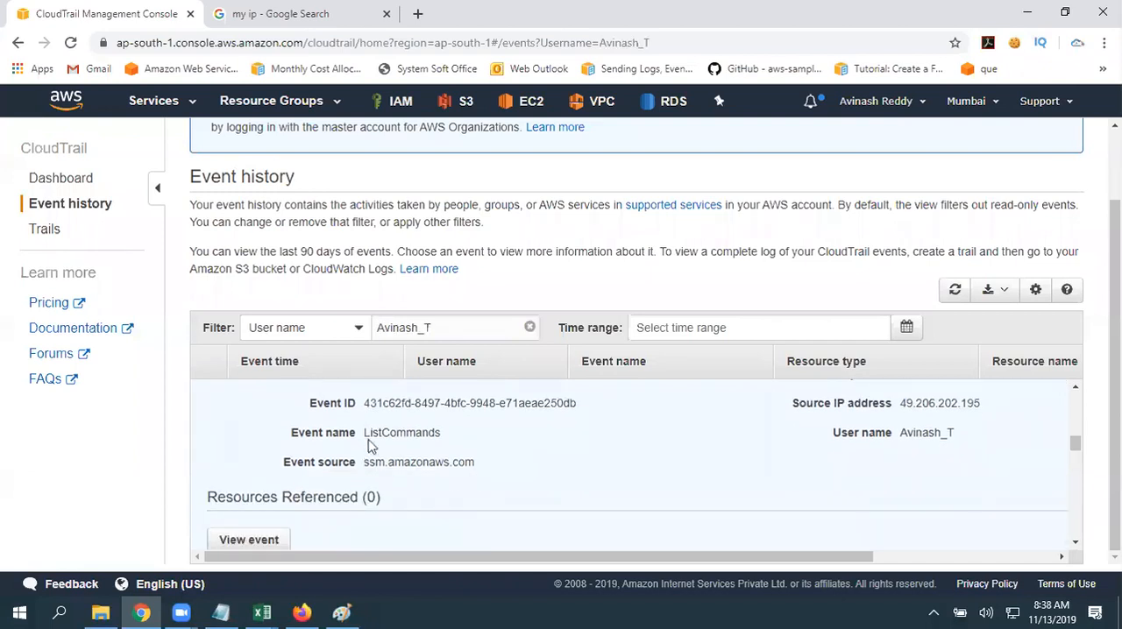
drag(439, 432, 711, 464)
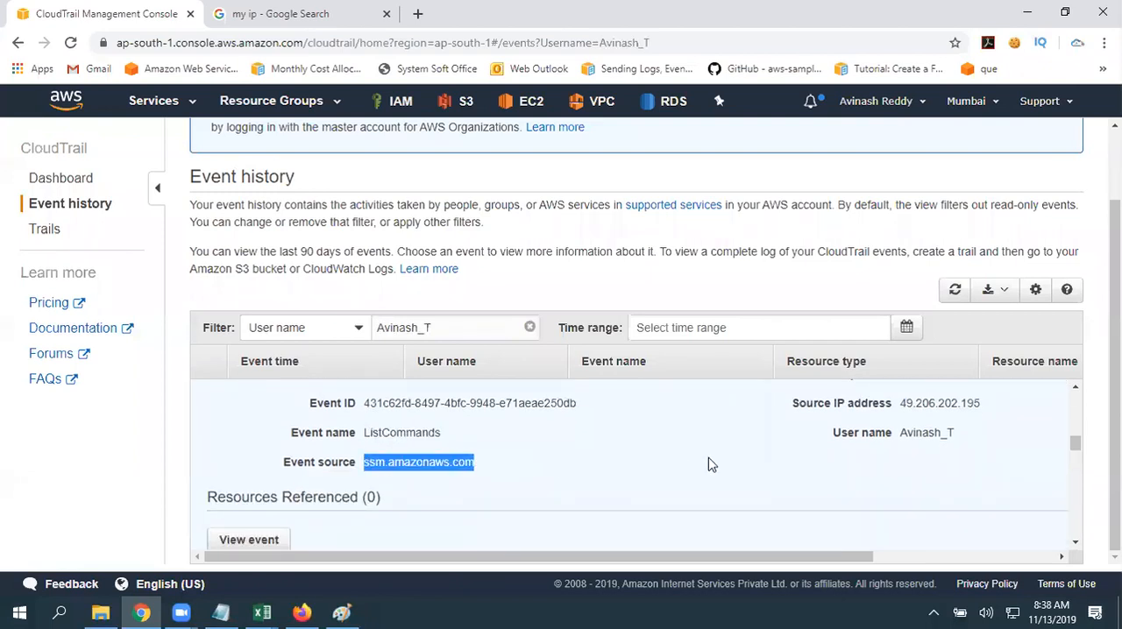
click(645, 466)
scroll(630, 463, up, 3)
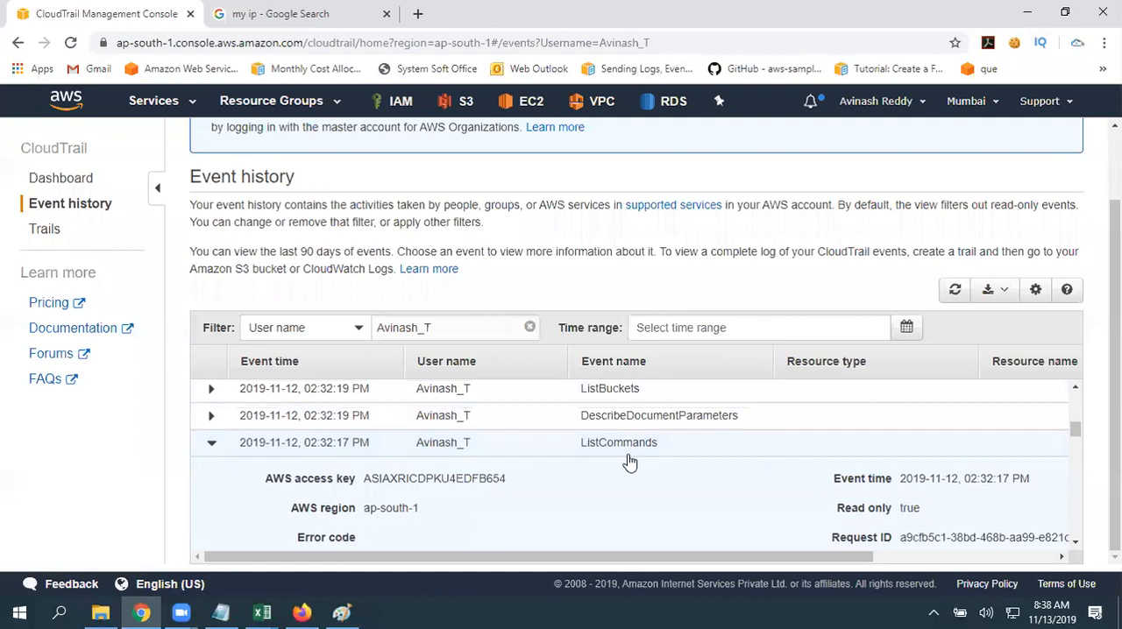
click(212, 444)
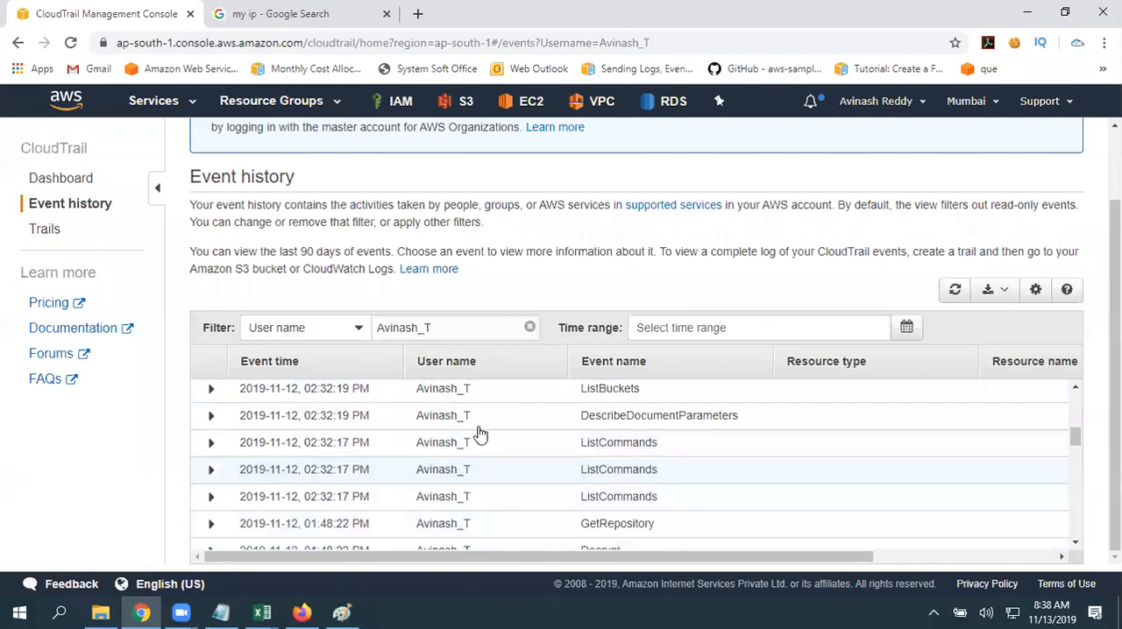
- Replace the event history's user name filter value with user2 and apply it
scroll(429, 432, up, 3)
scroll(511, 474, up, 5)
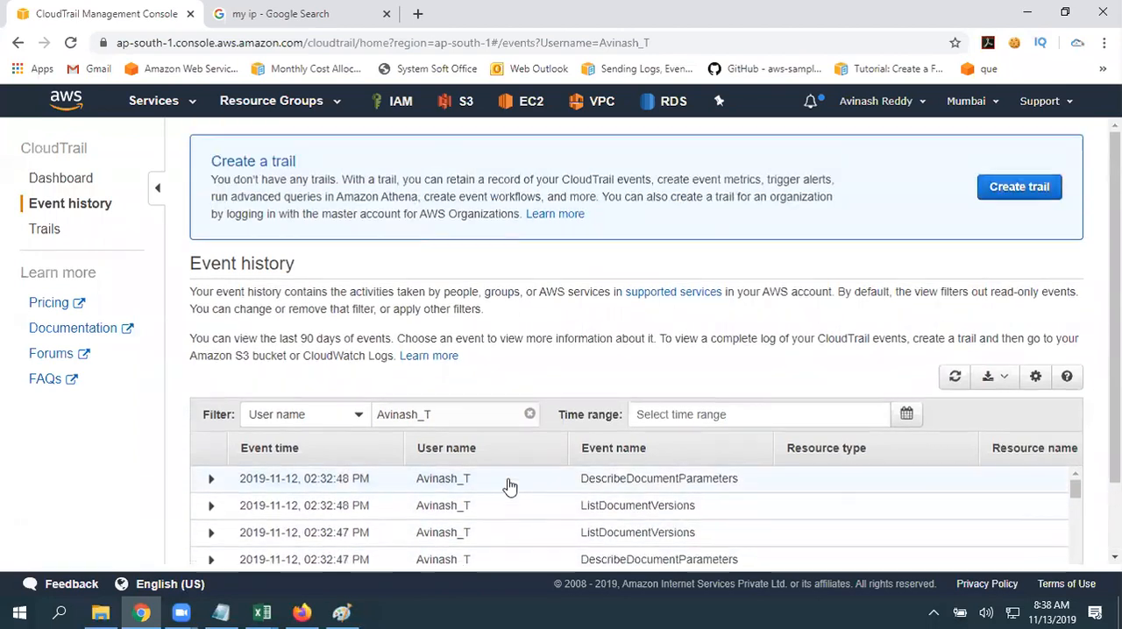
scroll(377, 483, down, 1)
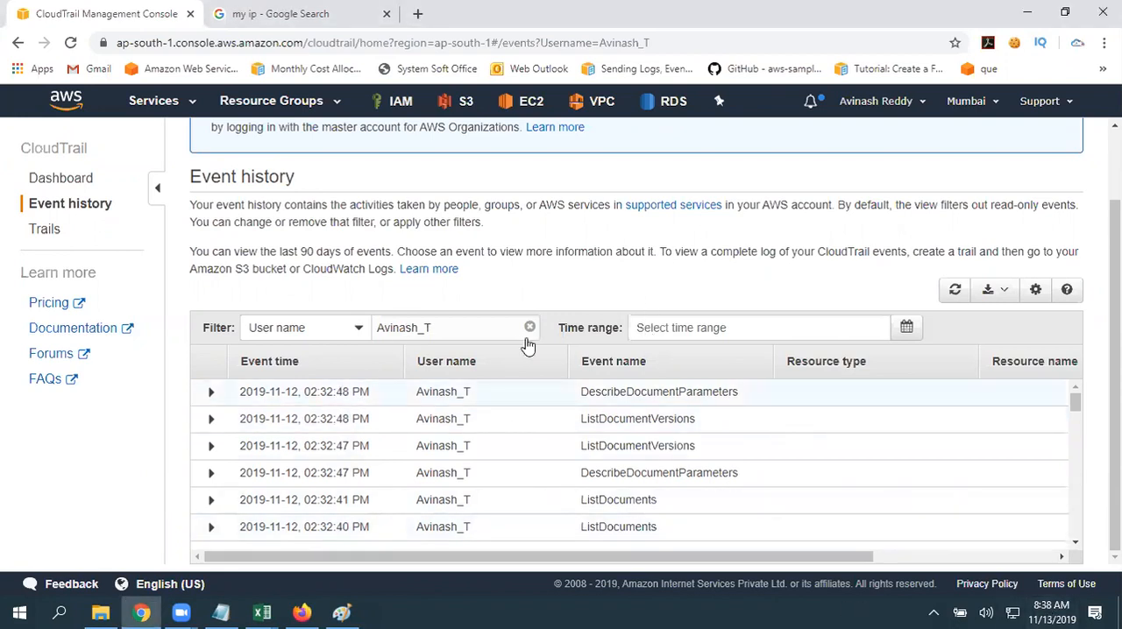
double_click(465, 327)
text(user)
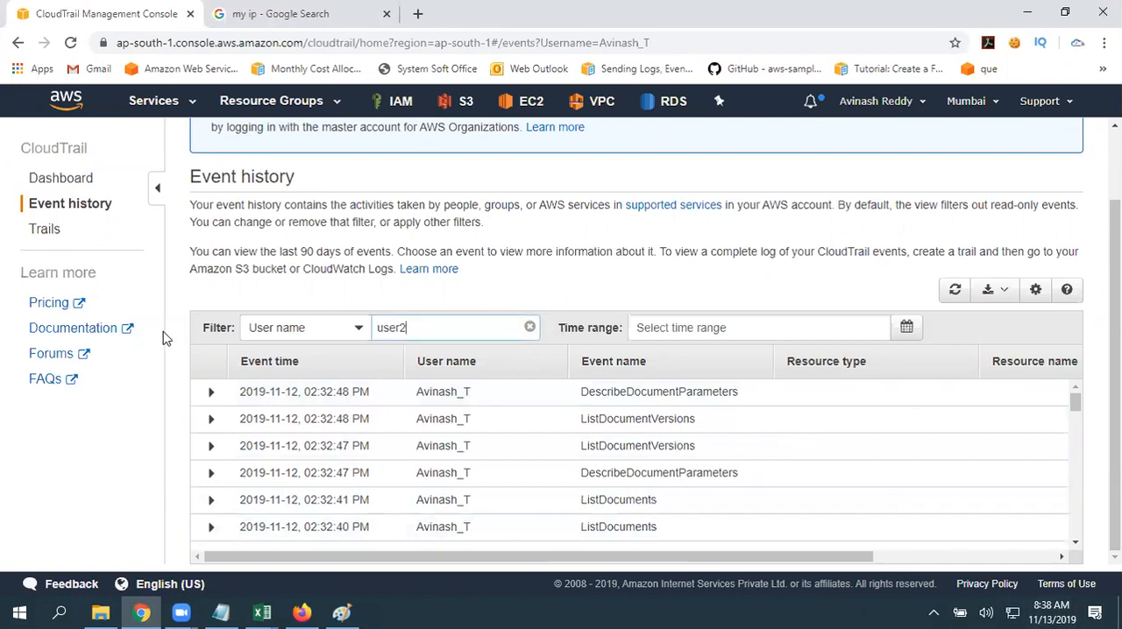
text(2)
key(Return)
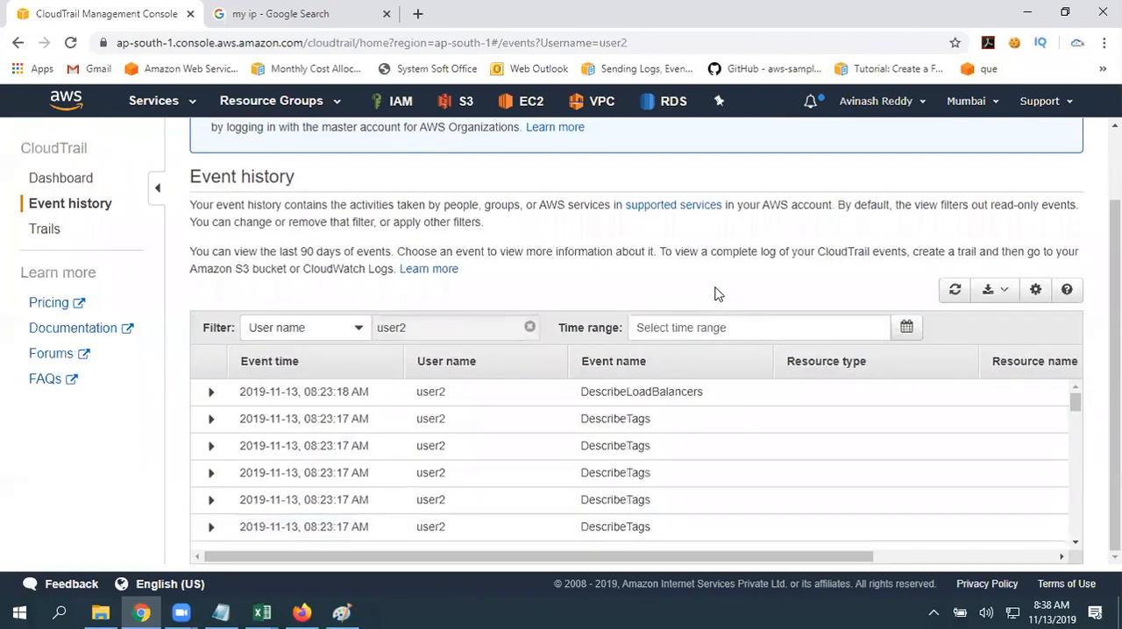
- Expand user2's DescribeLoadBalancers event from 08:23:18 AM and highlight its error code field
click(306, 399)
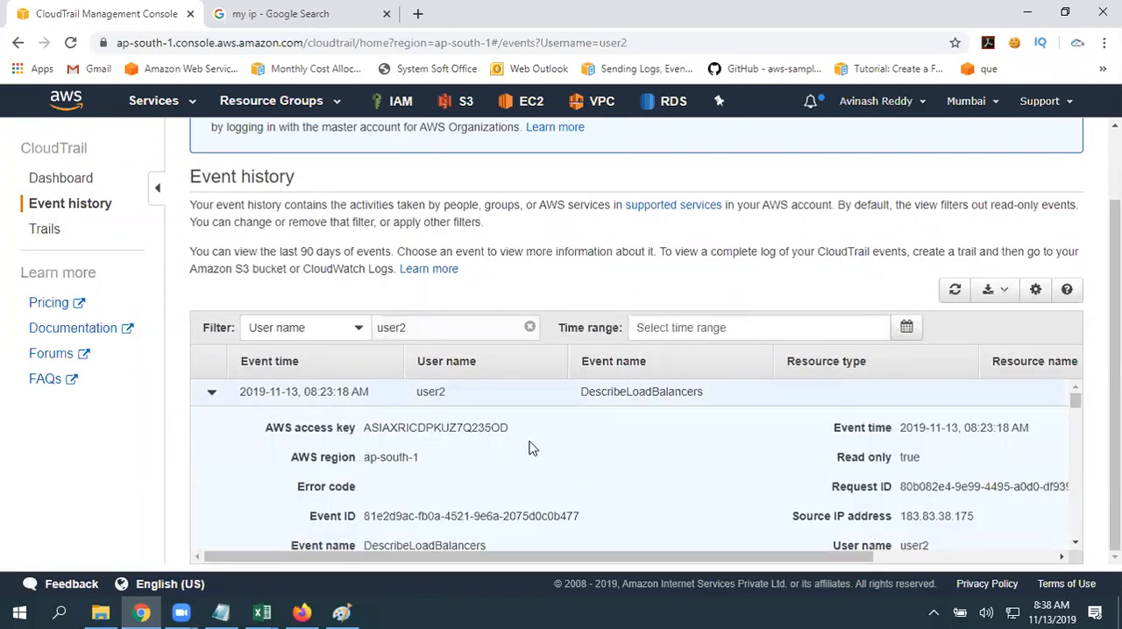
triple_click(380, 489)
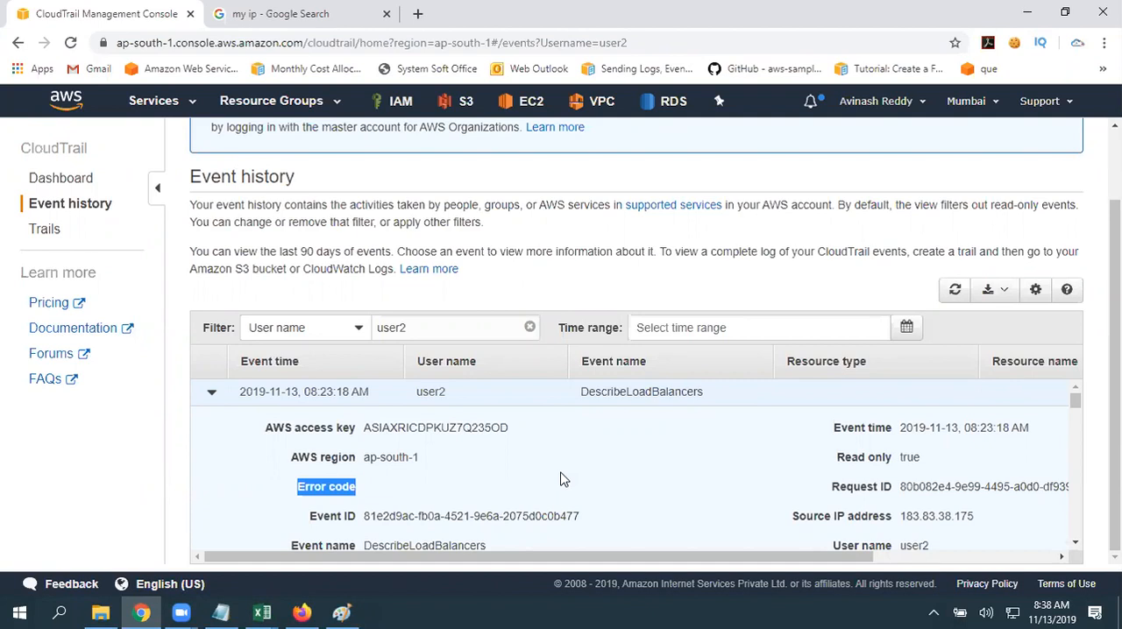
click(556, 477)
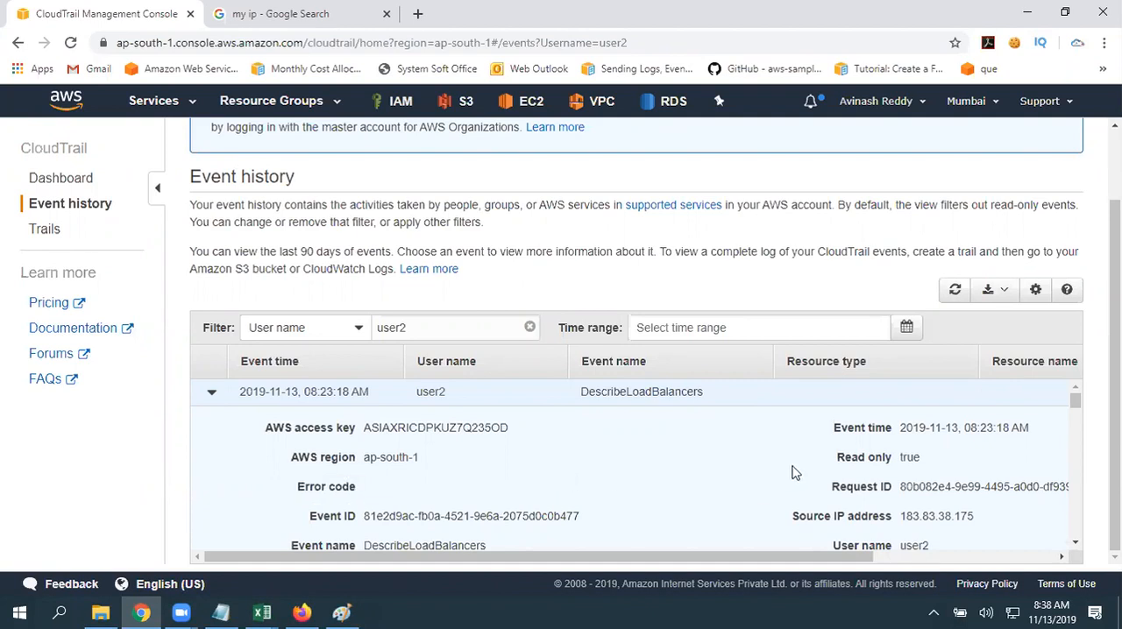
- Review the DescribeLoadBalancers event's source IP address, event name and event source, then collapse its details
scroll(794, 455, down, 1)
drag(899, 434, 979, 440)
click(888, 484)
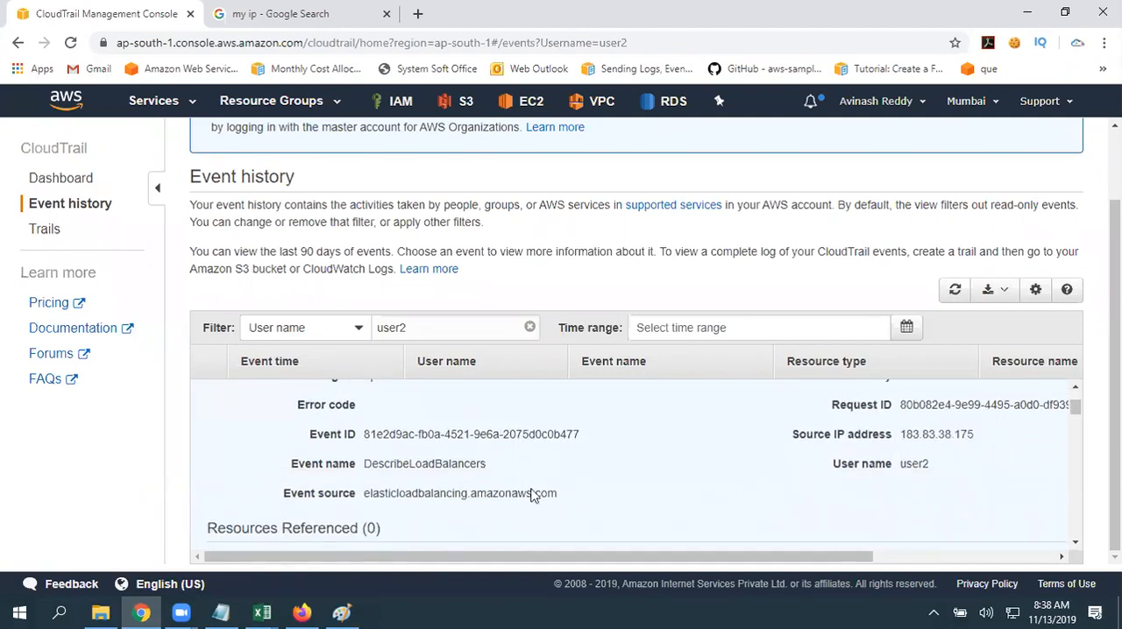
drag(378, 465, 617, 451)
click(761, 476)
scroll(300, 484, up, 2)
click(213, 394)
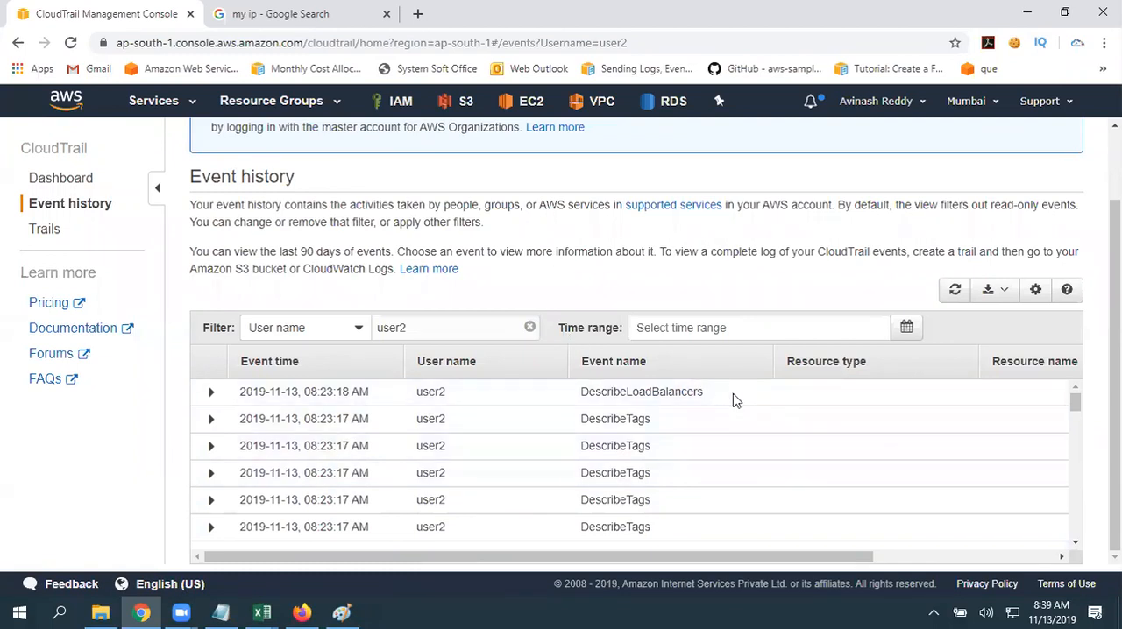
- Clear the user2 filter and set the filter attribute to Event name
scroll(626, 281, up, 2)
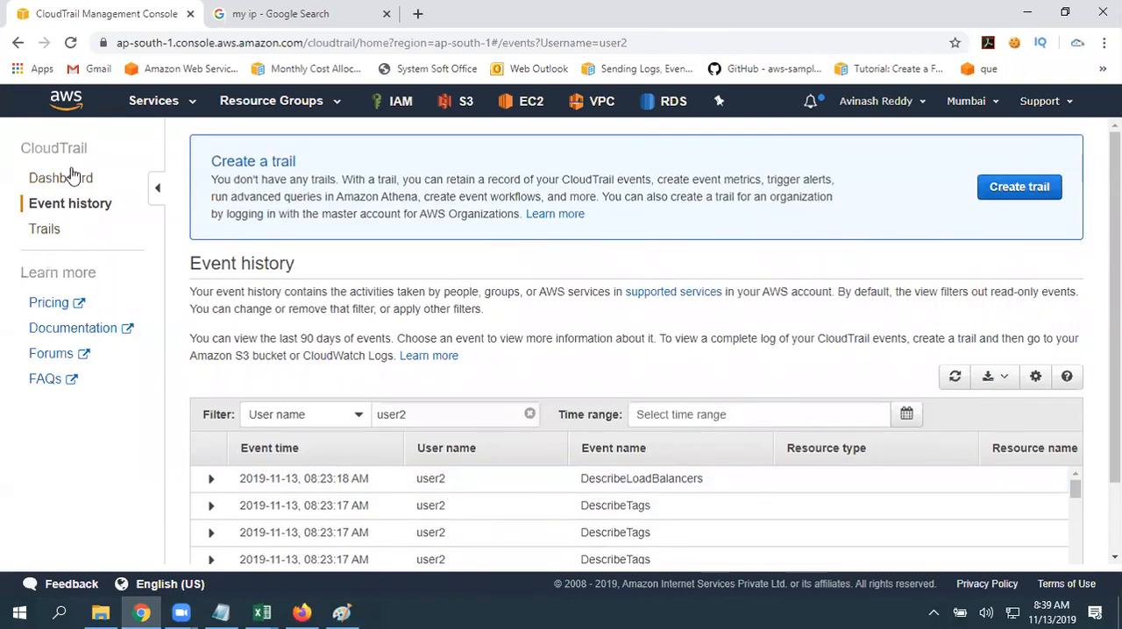
scroll(503, 376, down, 1)
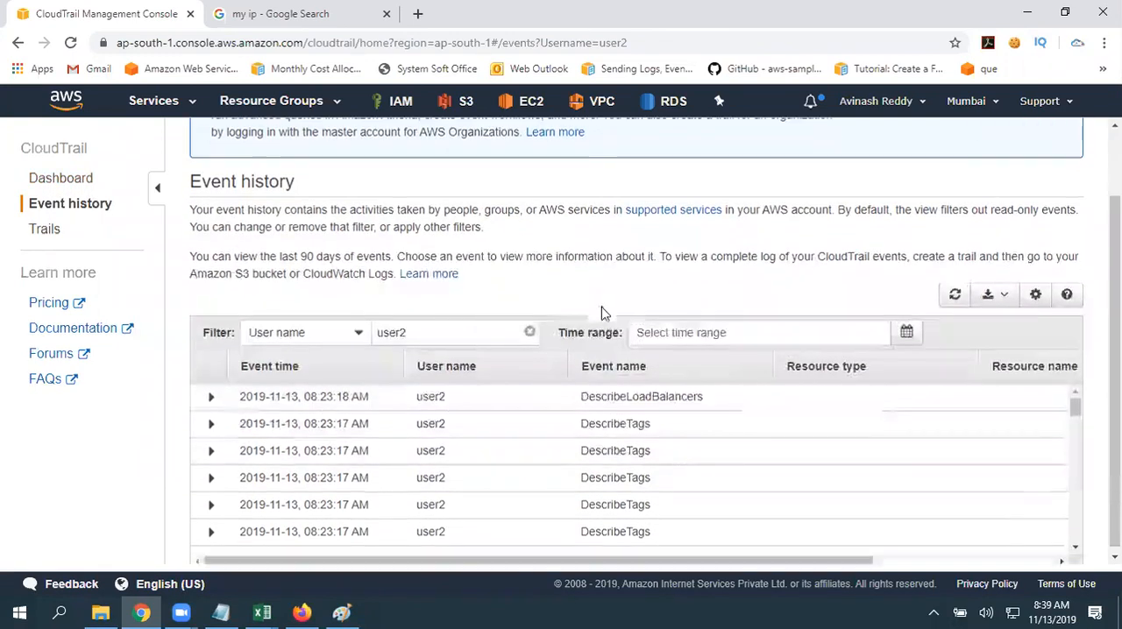
click(529, 333)
click(320, 327)
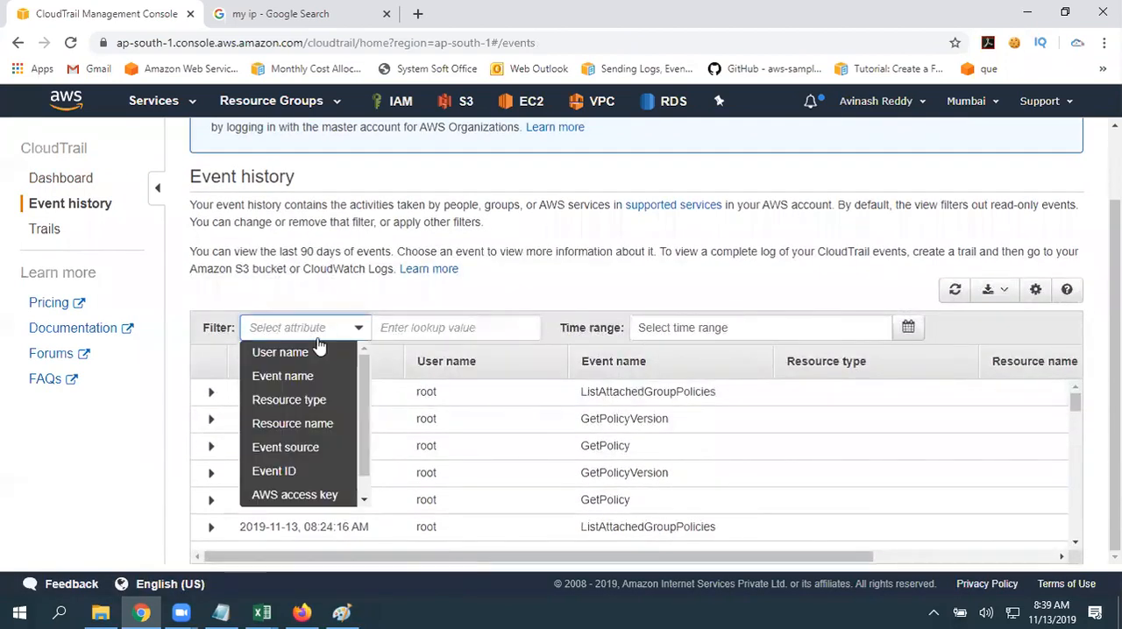
key(Return)
click(412, 323)
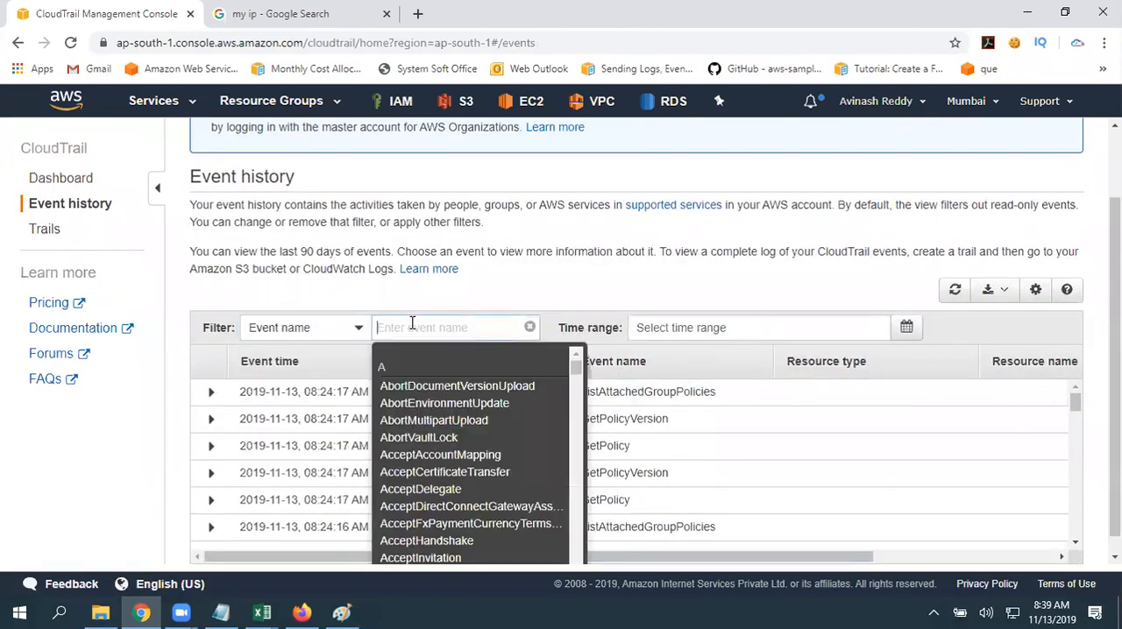
- Browse the available event names and filter the event history by CreateDatabase
scroll(474, 412, down, 6)
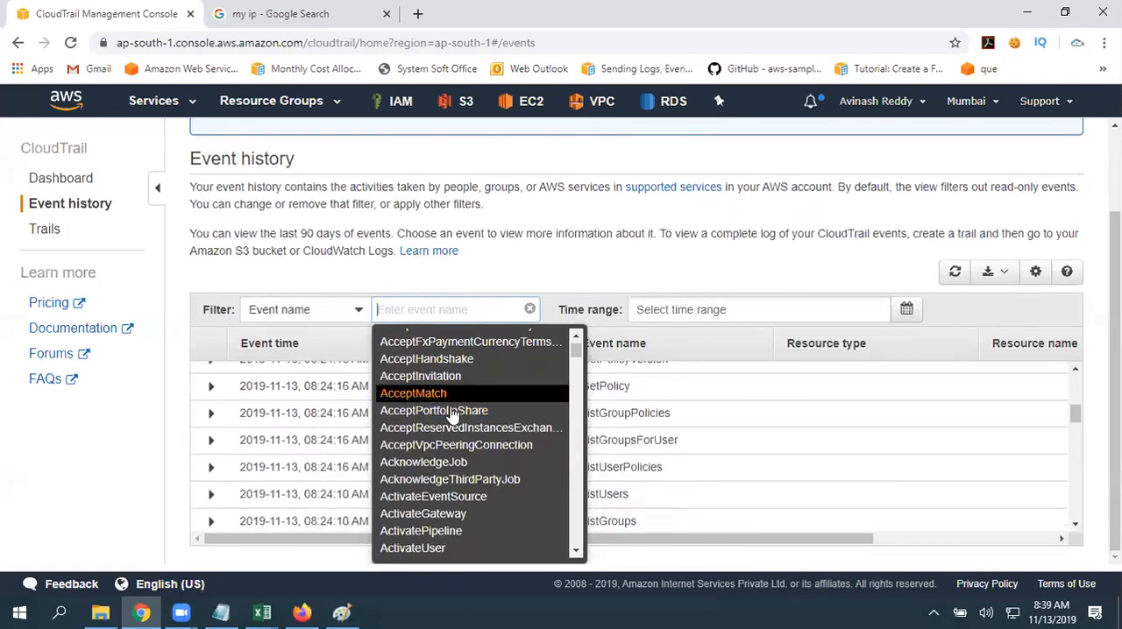
scroll(477, 405, down, 10)
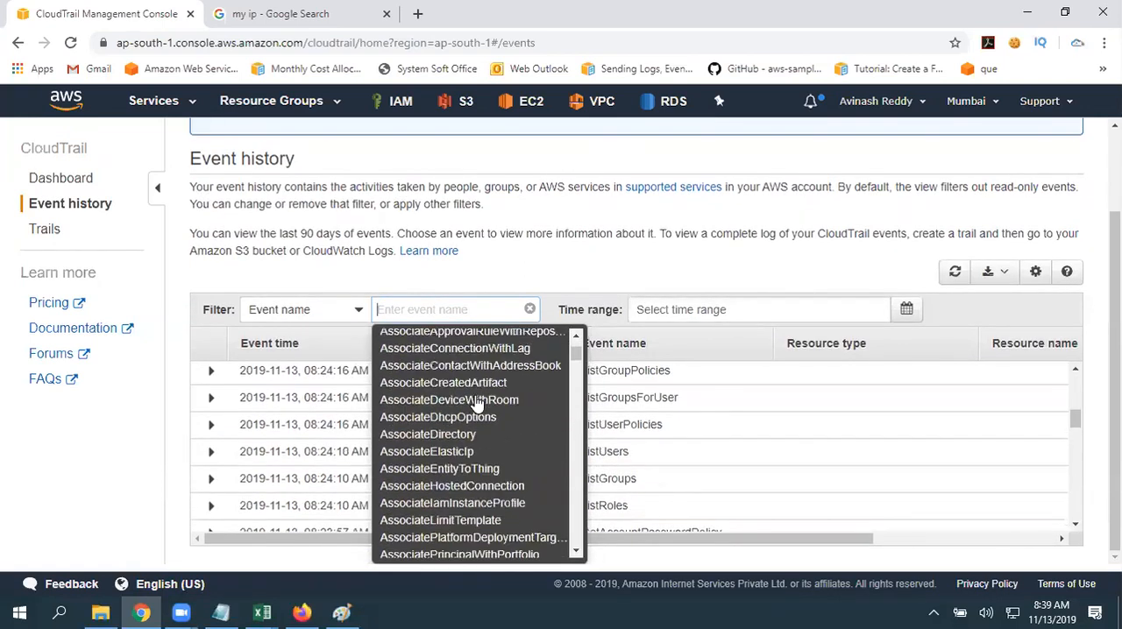
scroll(473, 409, down, 10)
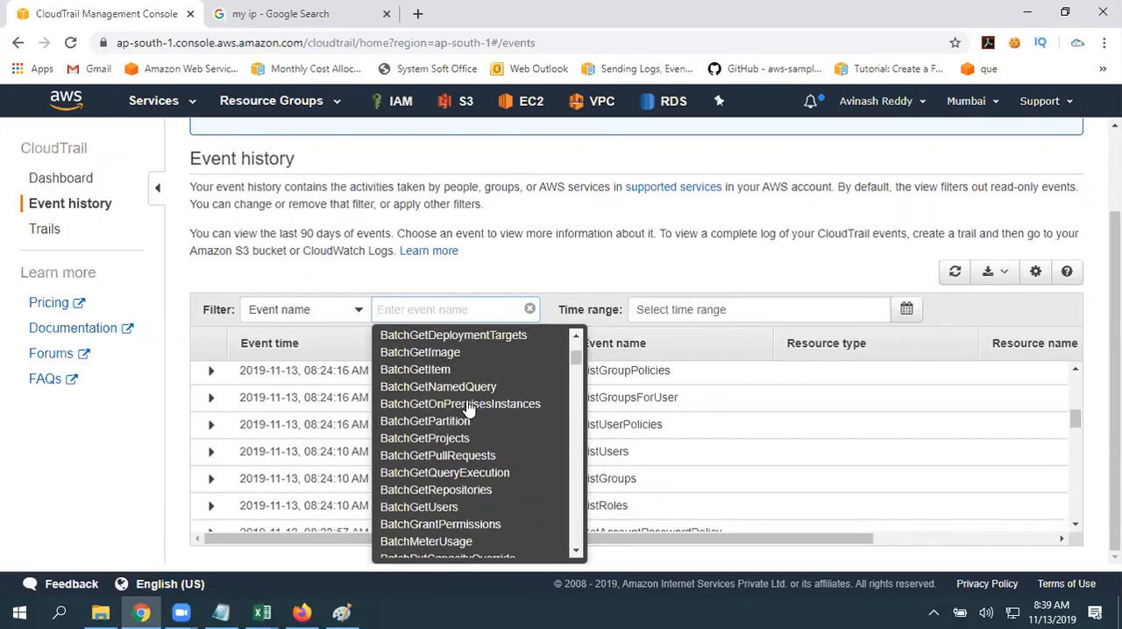
scroll(469, 408, down, 10)
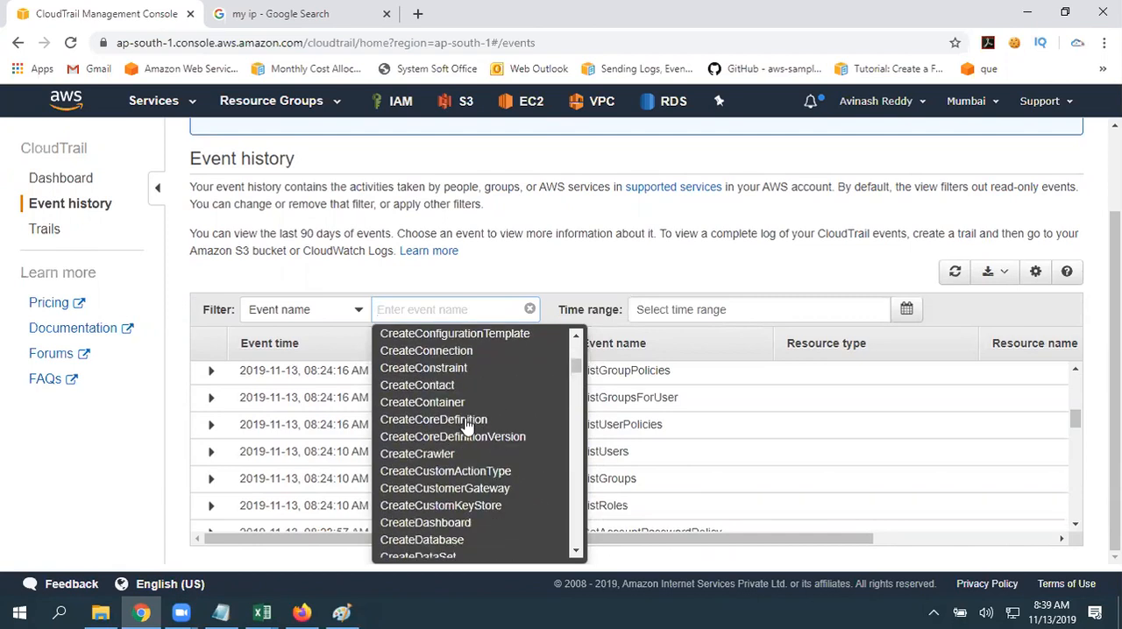
scroll(465, 421, down, 5)
scroll(451, 425, up, 10)
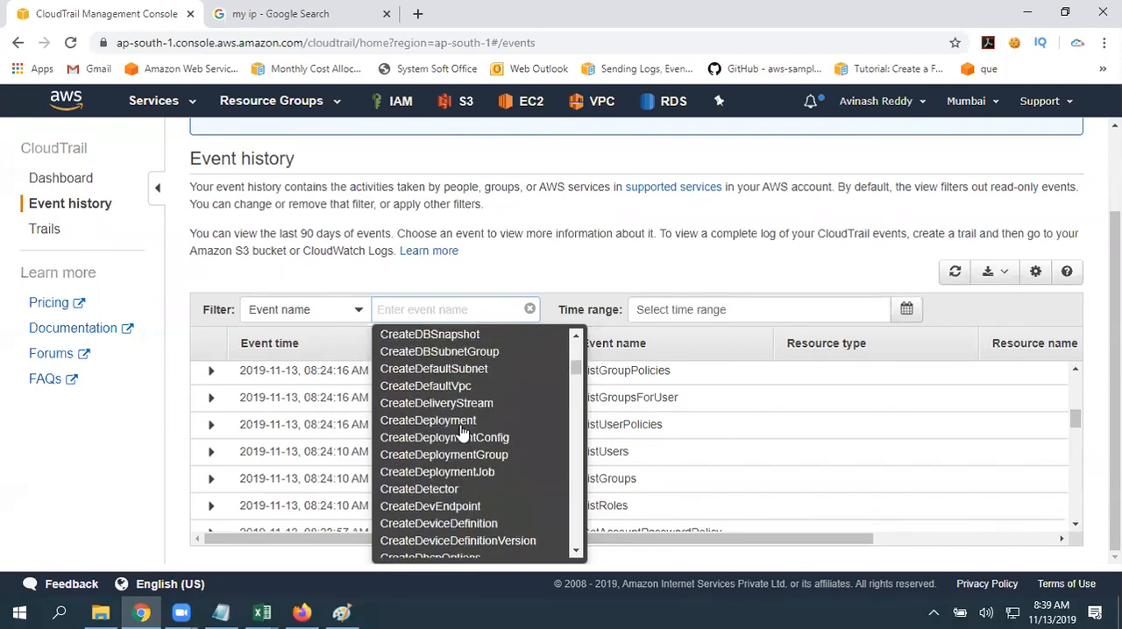
scroll(464, 438, up, 5)
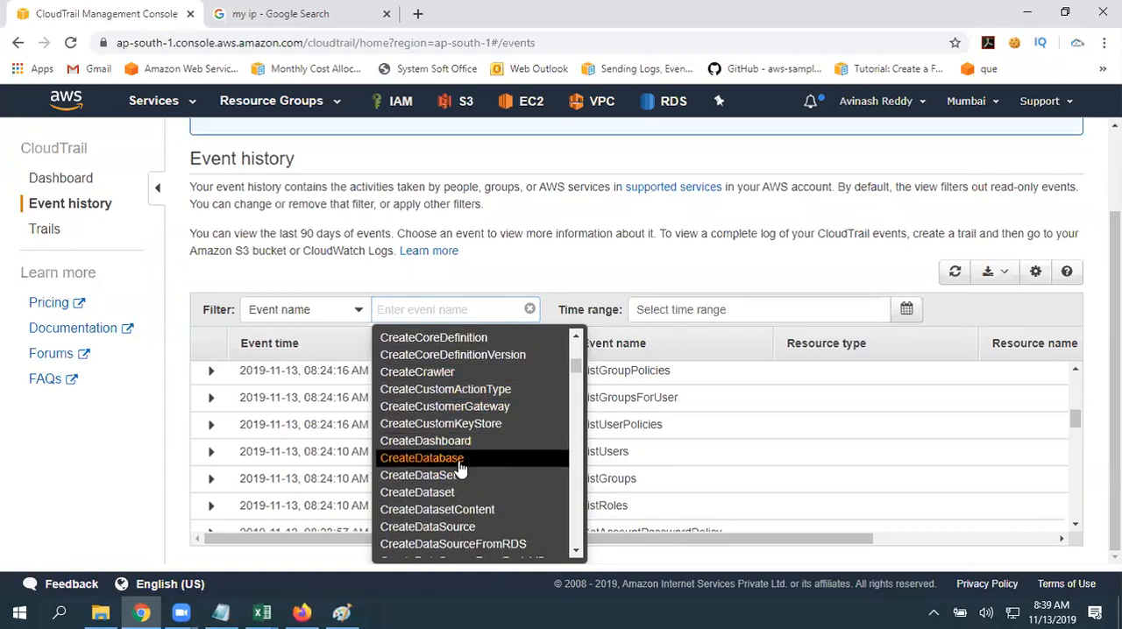
click(459, 467)
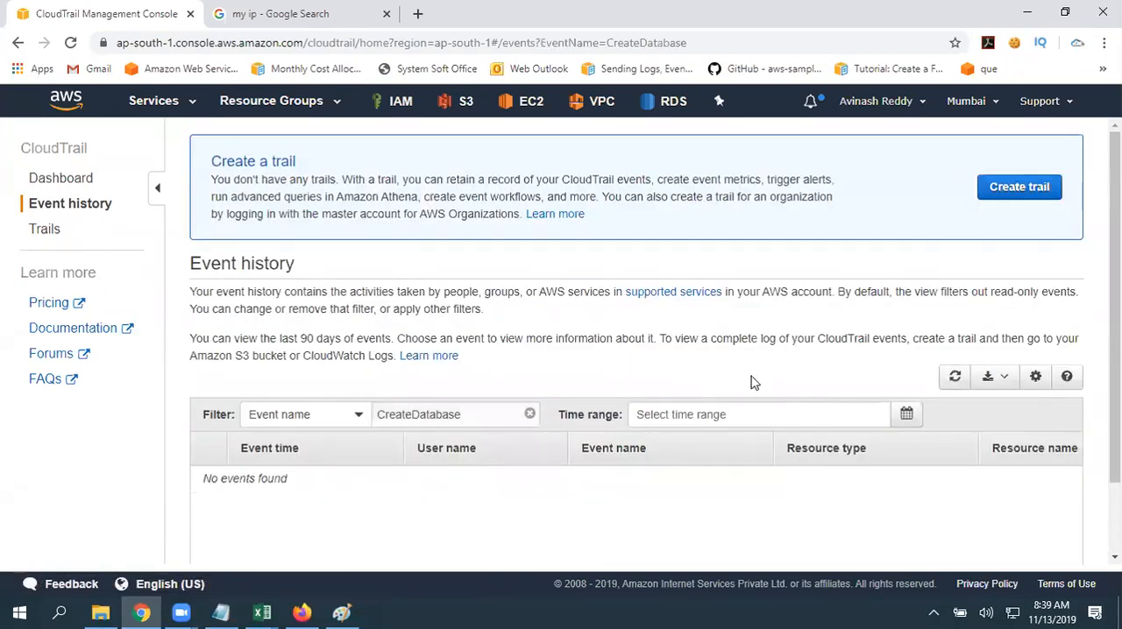
- Look at the event history's time range calendar without choosing dates, and return to the AWS Management Console home page
click(797, 417)
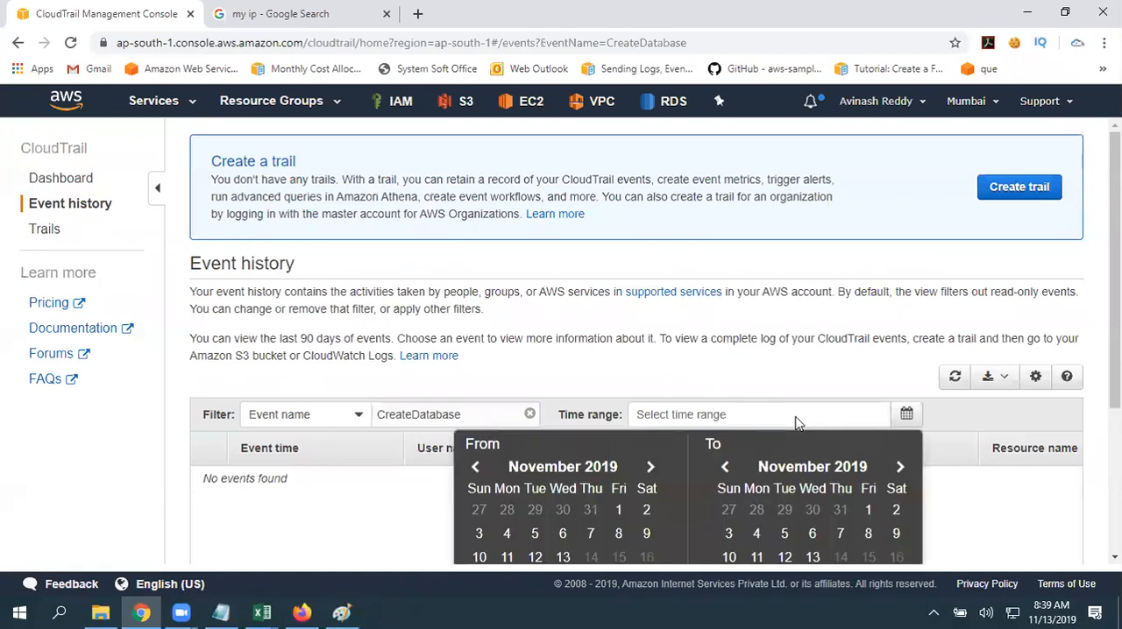
click(596, 360)
scroll(713, 421, down, 1)
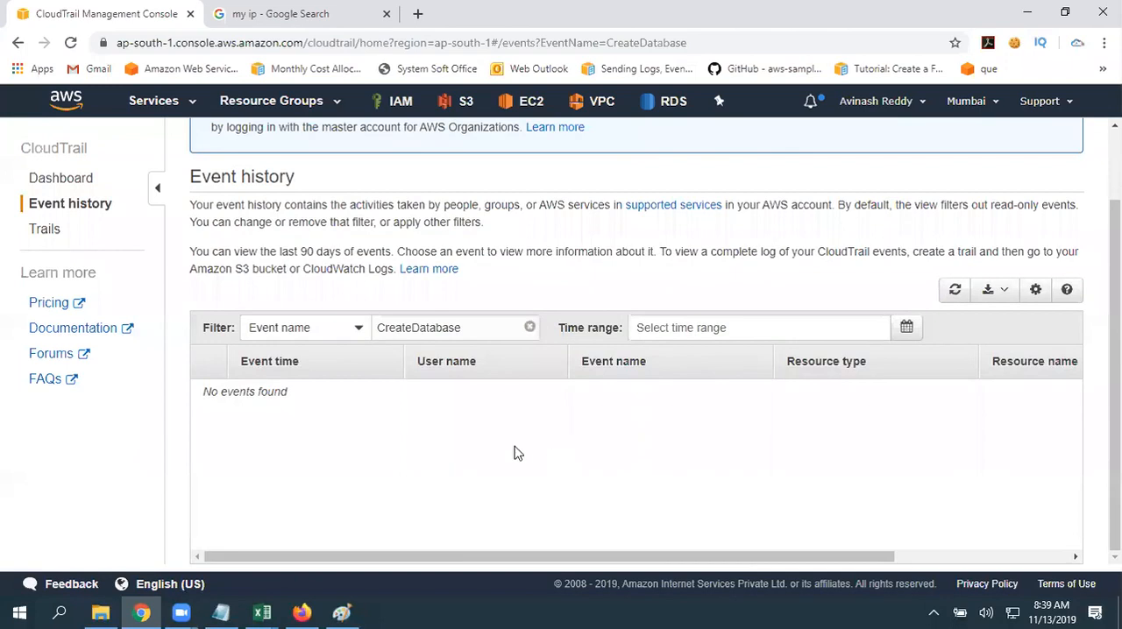
scroll(421, 377, up, 1)
click(58, 107)
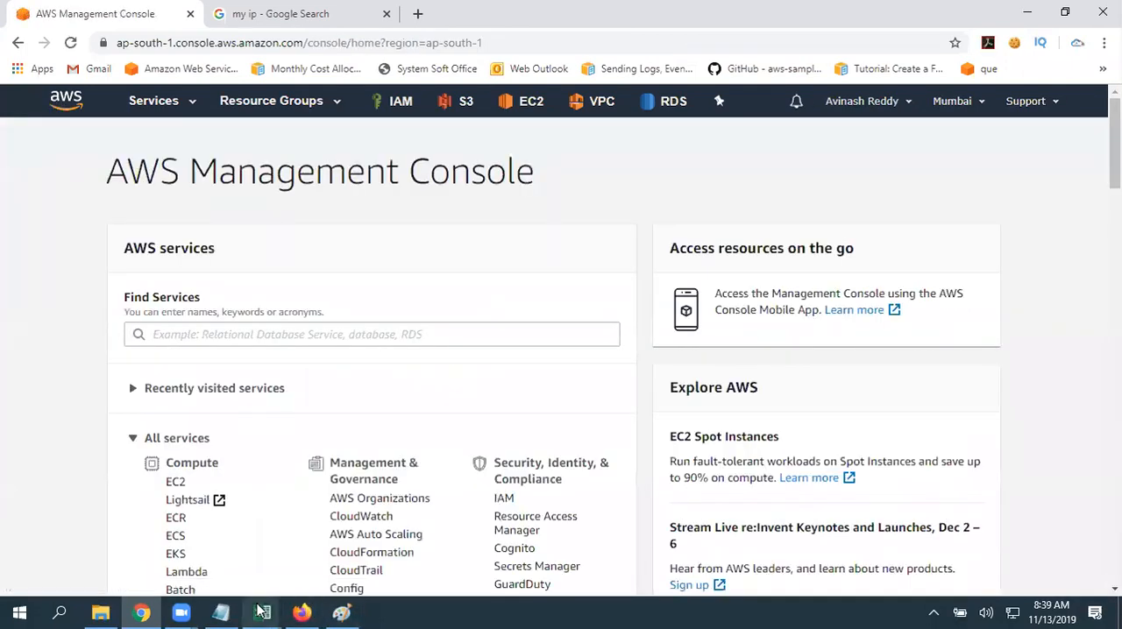
- Switch to the Notepad notes, review the Cloudtrail line and place the cursor on a blank line below it
click(227, 610)
click(718, 463)
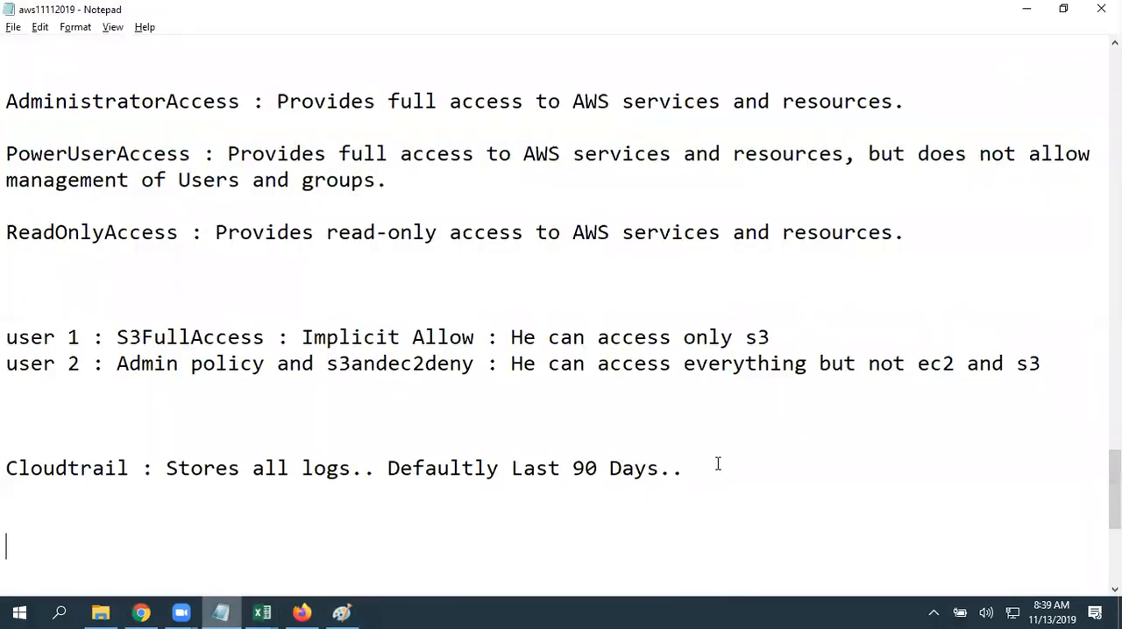
shift+click(7, 471)
click(46, 520)
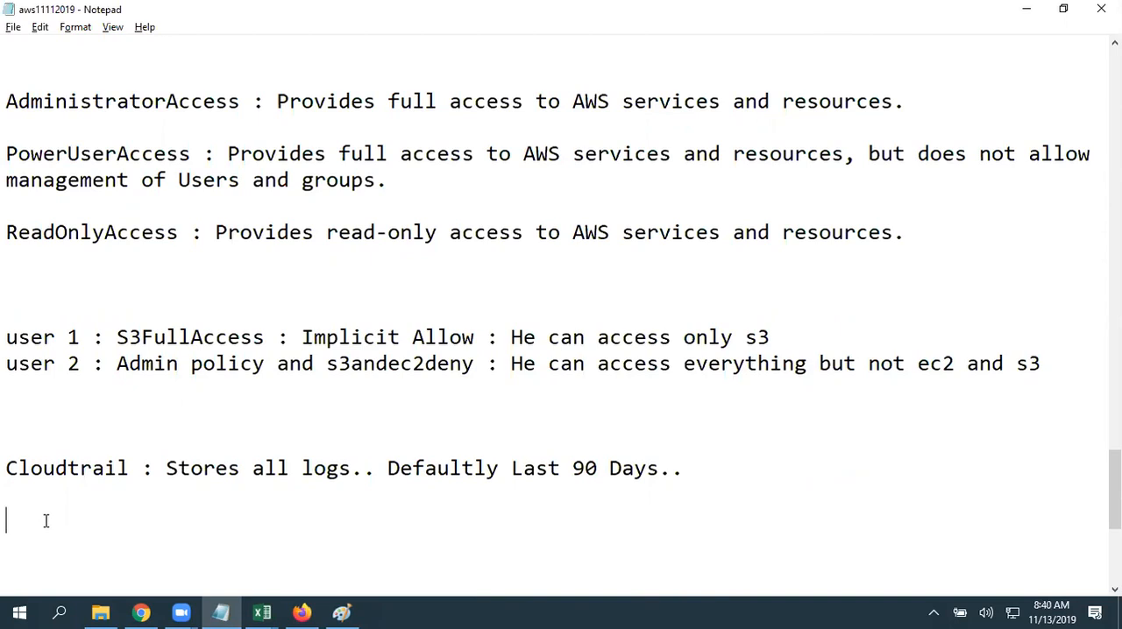
- Return to Chrome, close the "my ip" Google Search tab and highlight the AWS Management Console heading
click(217, 612)
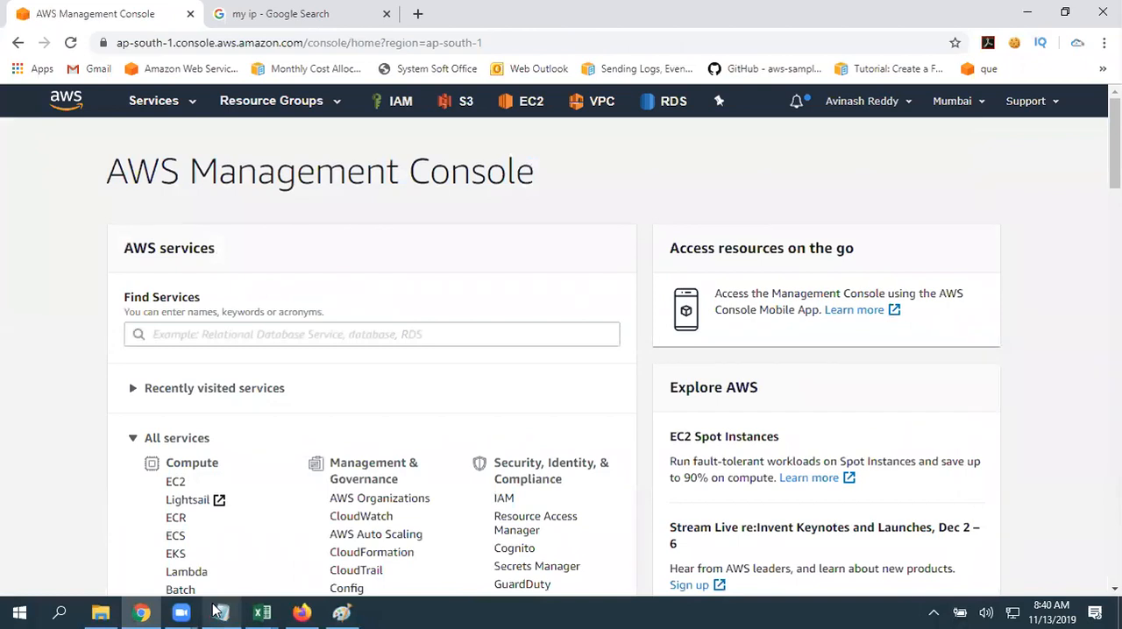
click(348, 14)
click(387, 13)
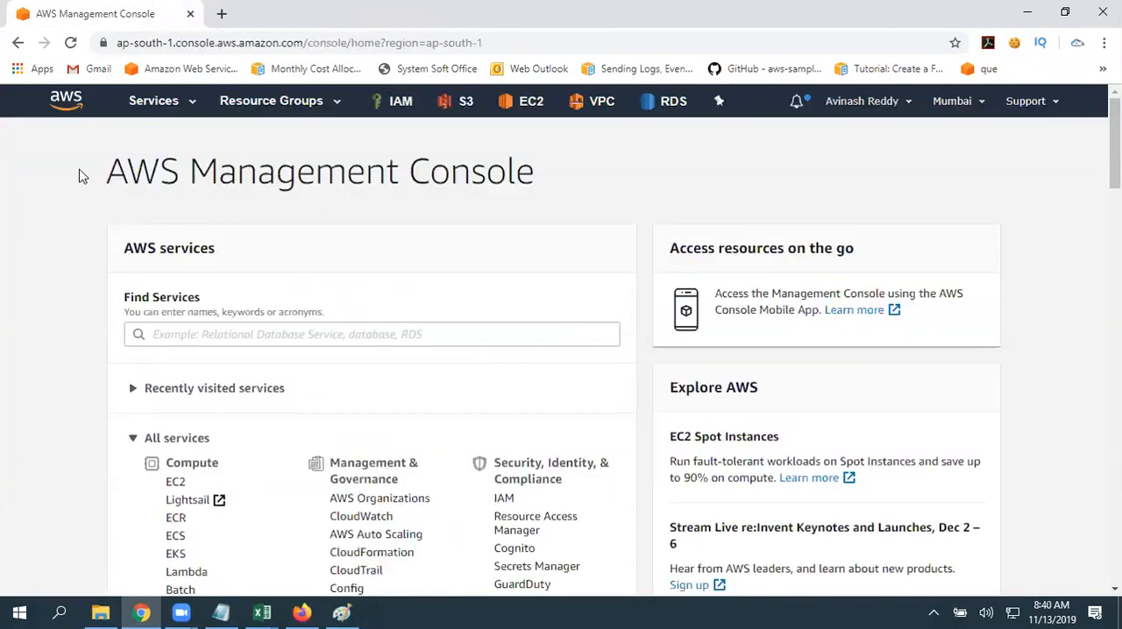
triple_click(894, 194)
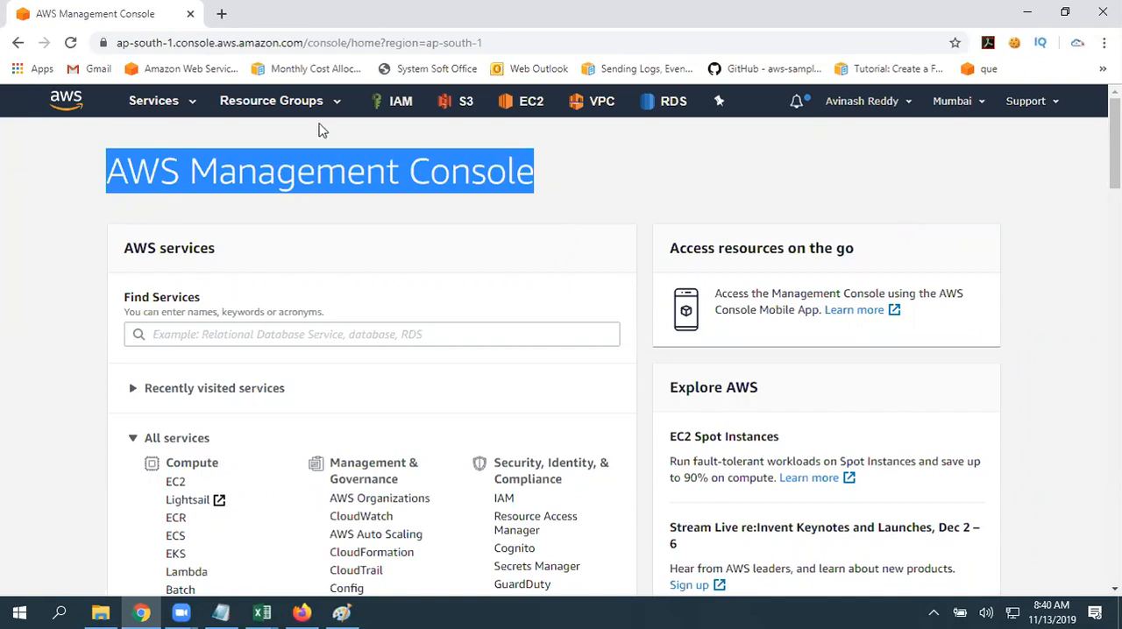
- Switch to the credentials (2) workbook in Excel and point out user1's access key ID and secret access key columns
click(262, 612)
click(198, 557)
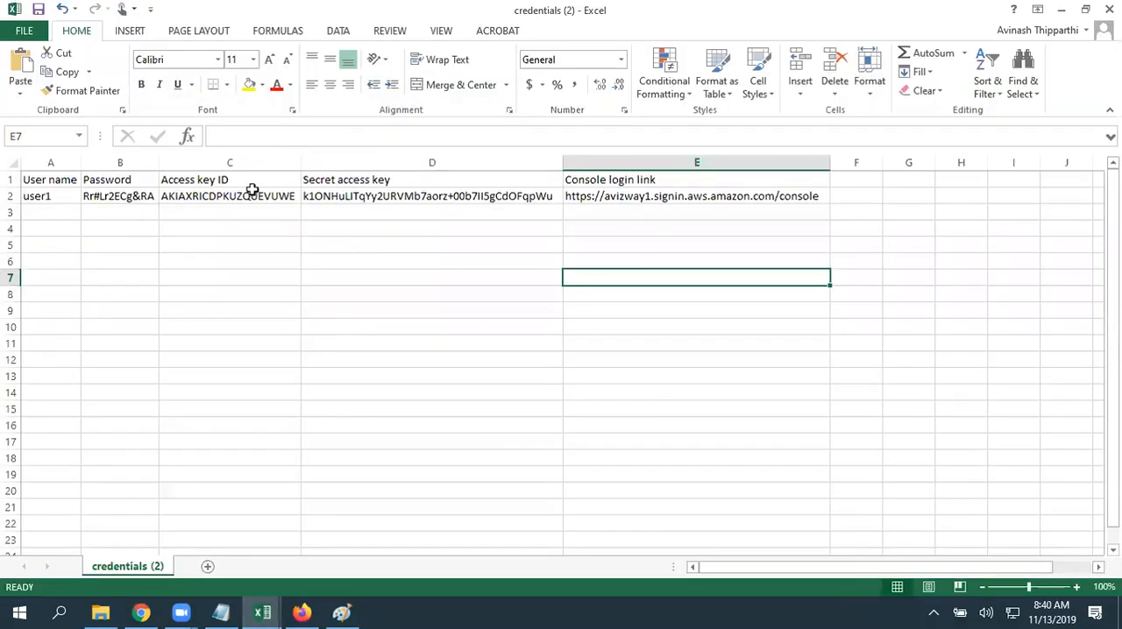
drag(220, 195, 368, 195)
drag(227, 238, 357, 237)
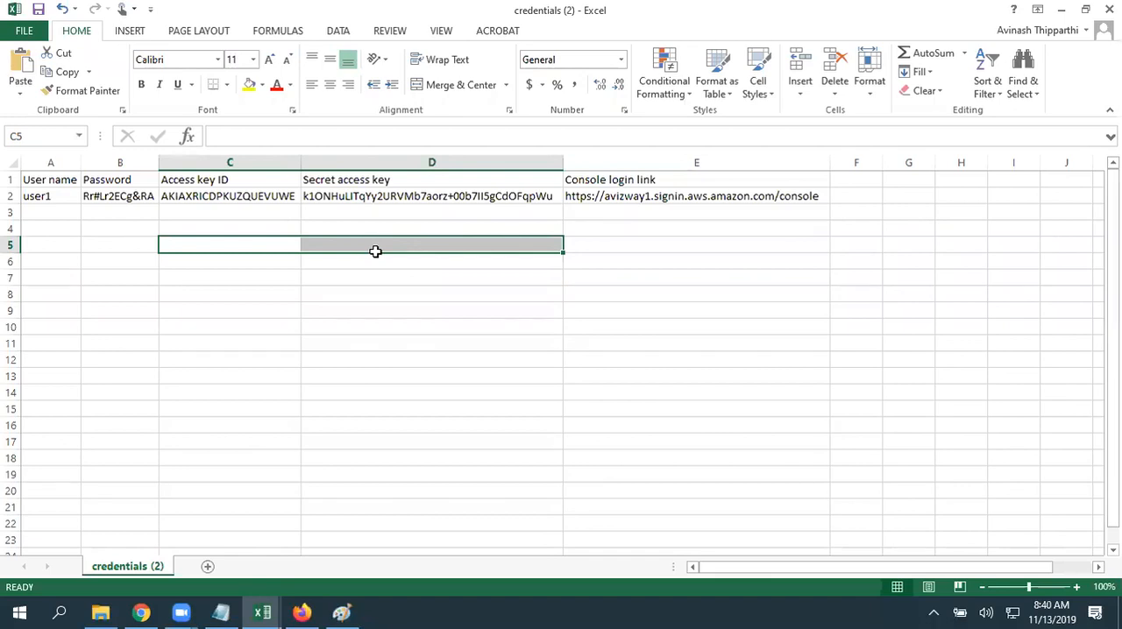
- Mark cells C3:D3 beneath user1's access key ID and secret access key, then select cell C5
key(alt+Tab)
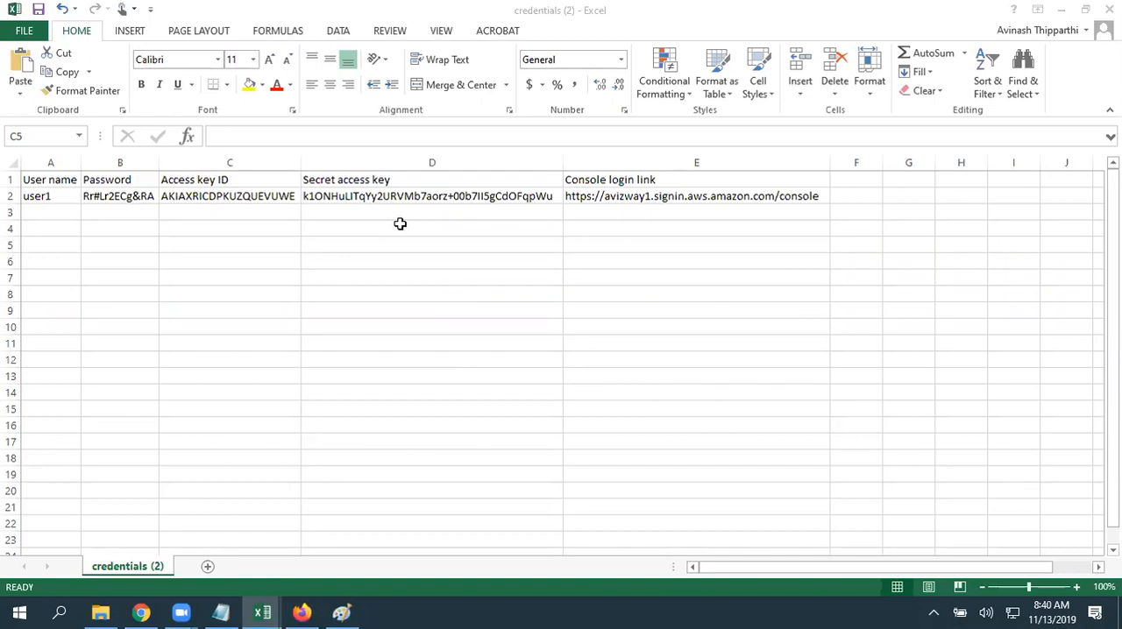
key(alt+Tab)
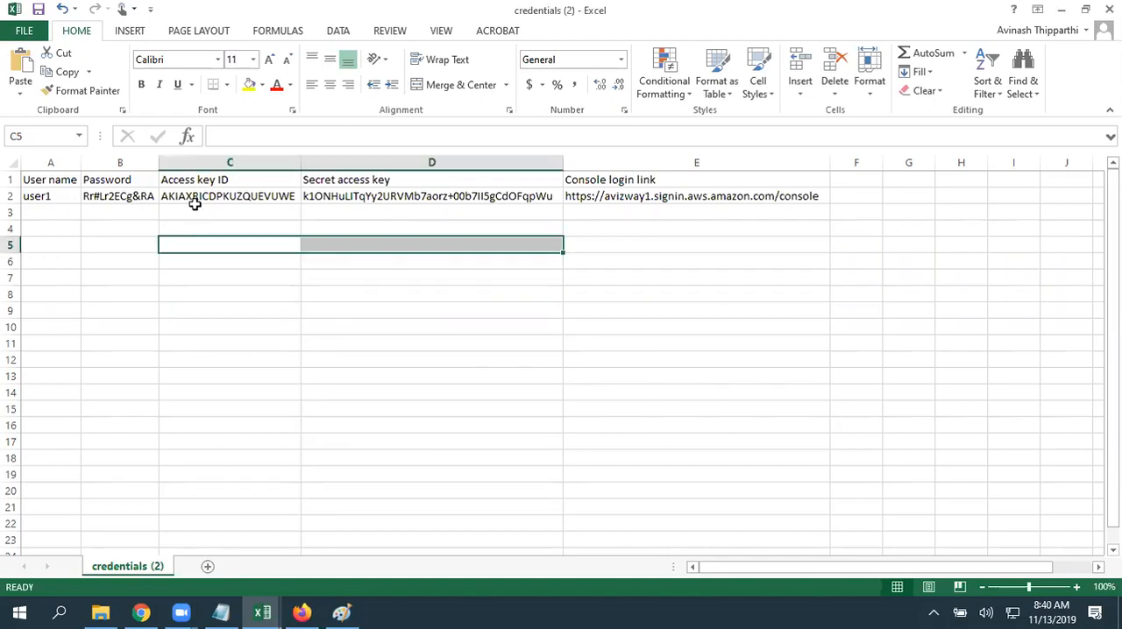
click(263, 211)
drag(277, 203, 384, 210)
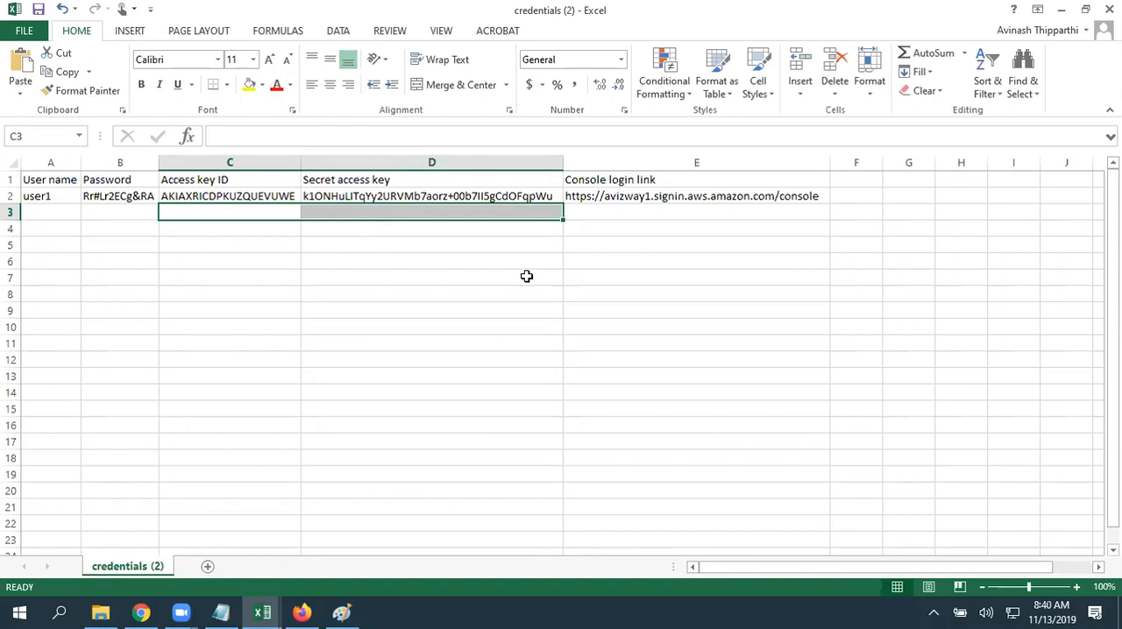
key(alt+Tab)
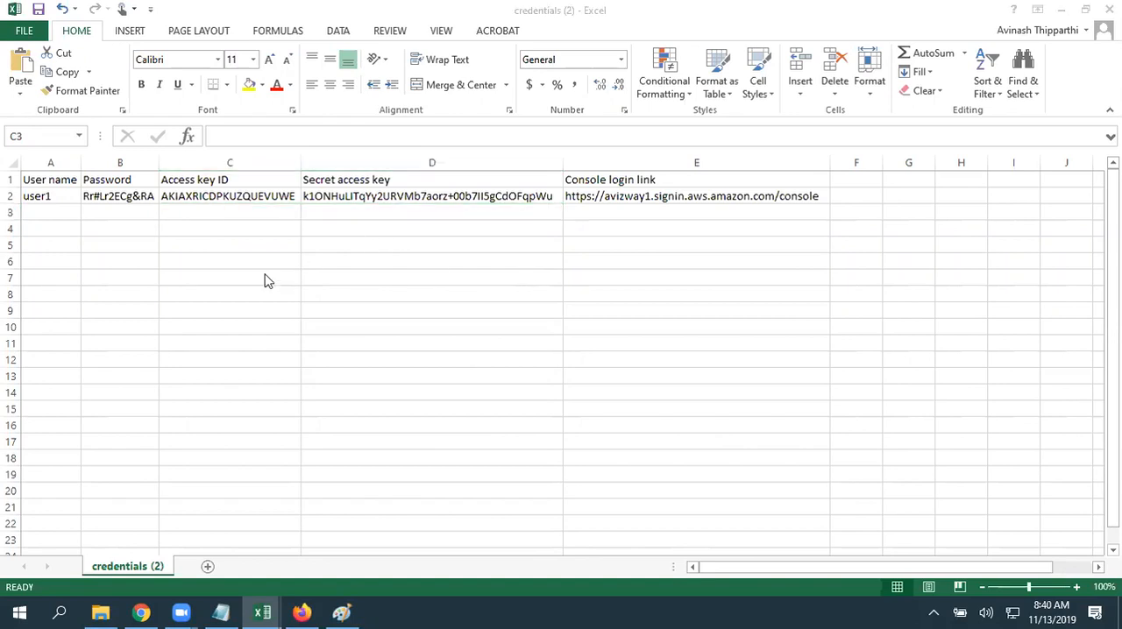
key(alt+Tab)
click(232, 254)
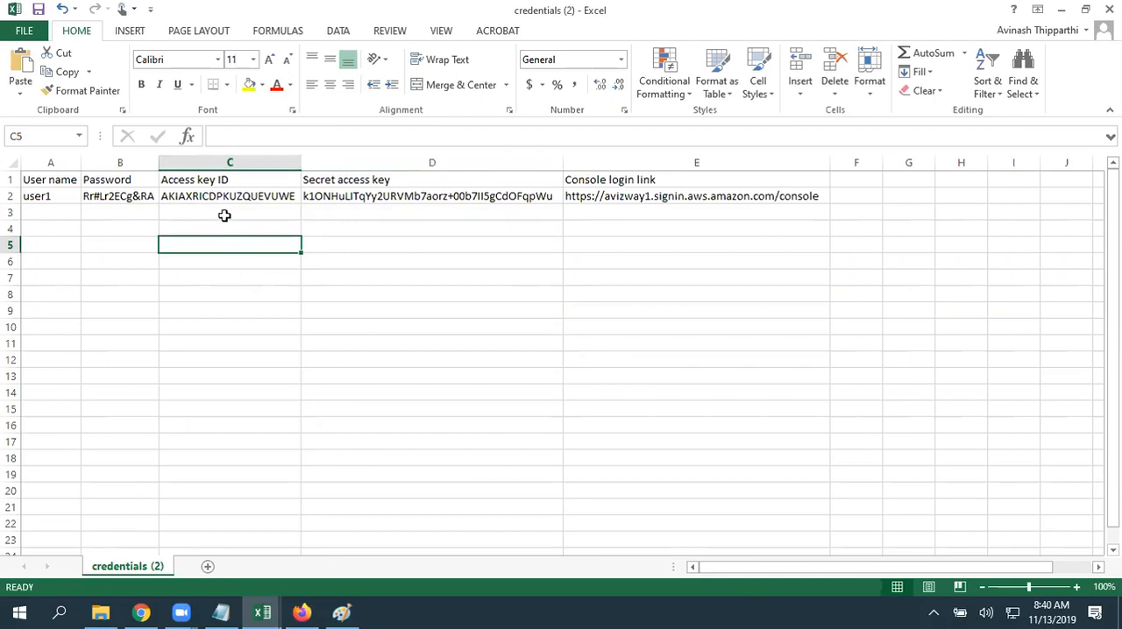
- Point out user1's access key ID and secret access key in C2:D2, marking empty cells below in between, and finish on cell C8
drag(186, 200, 406, 198)
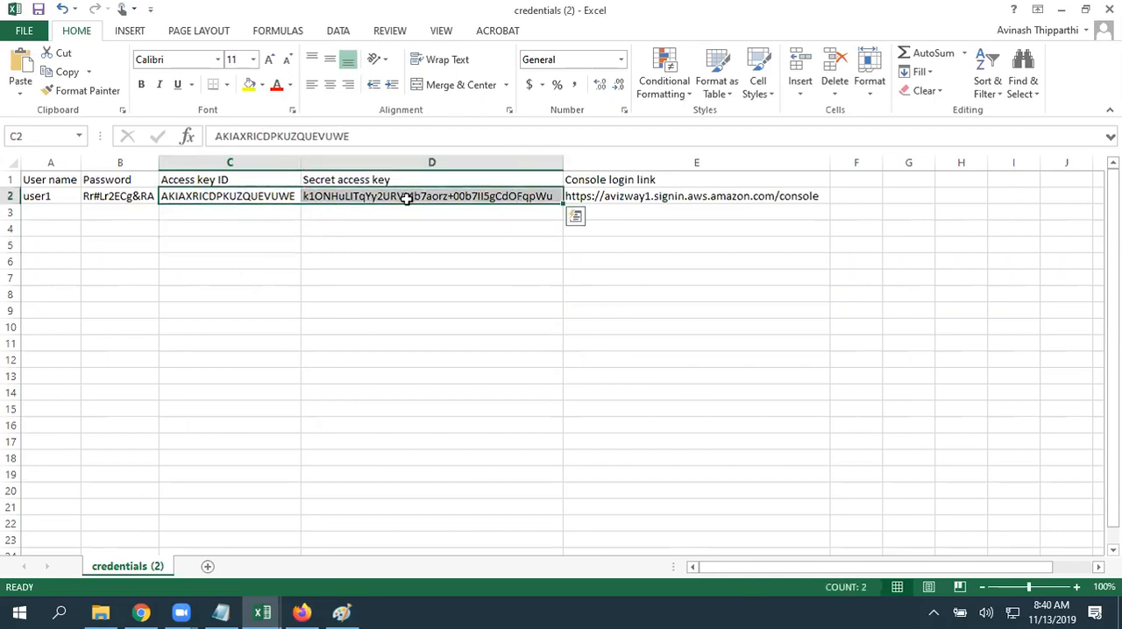
click(203, 262)
drag(188, 193, 403, 199)
click(193, 296)
drag(418, 288, 423, 288)
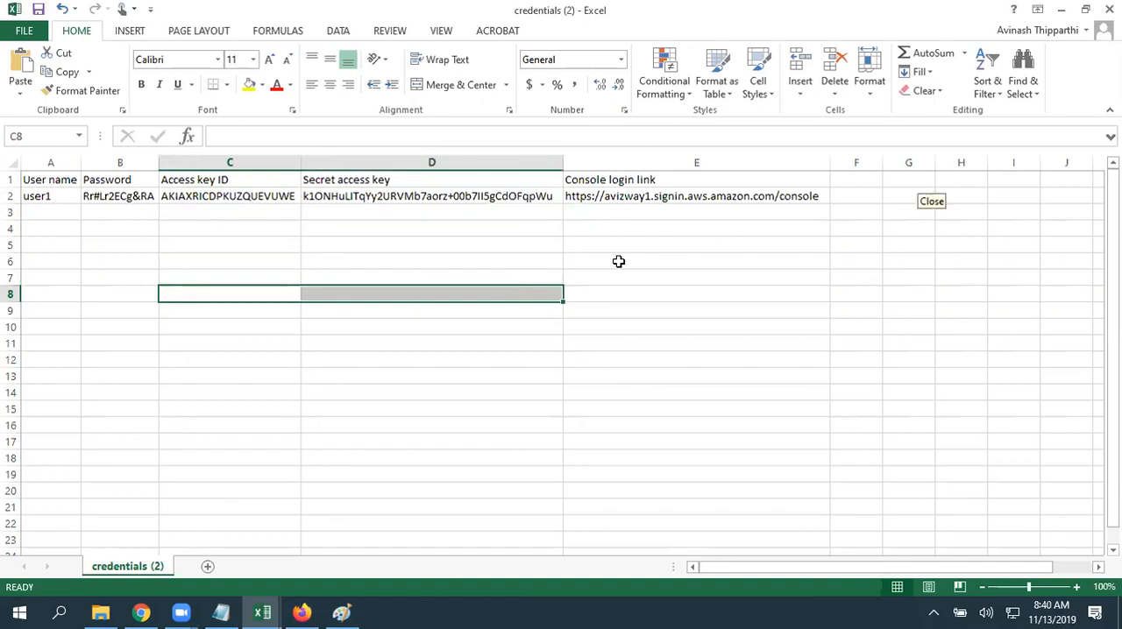
click(231, 243)
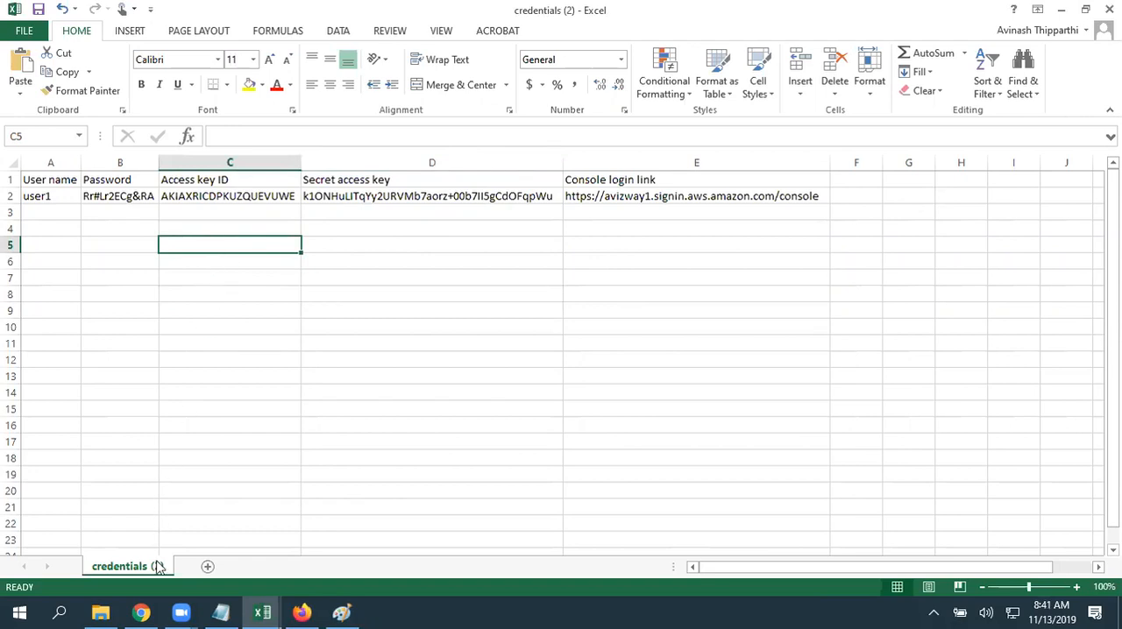
drag(195, 199, 336, 195)
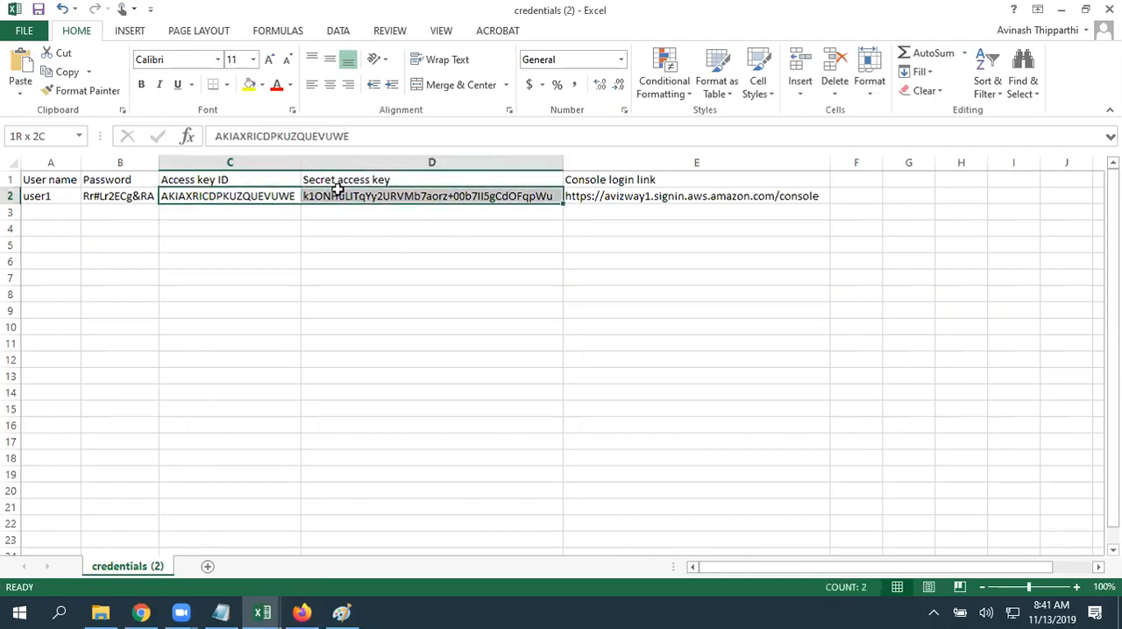
drag(188, 255, 351, 248)
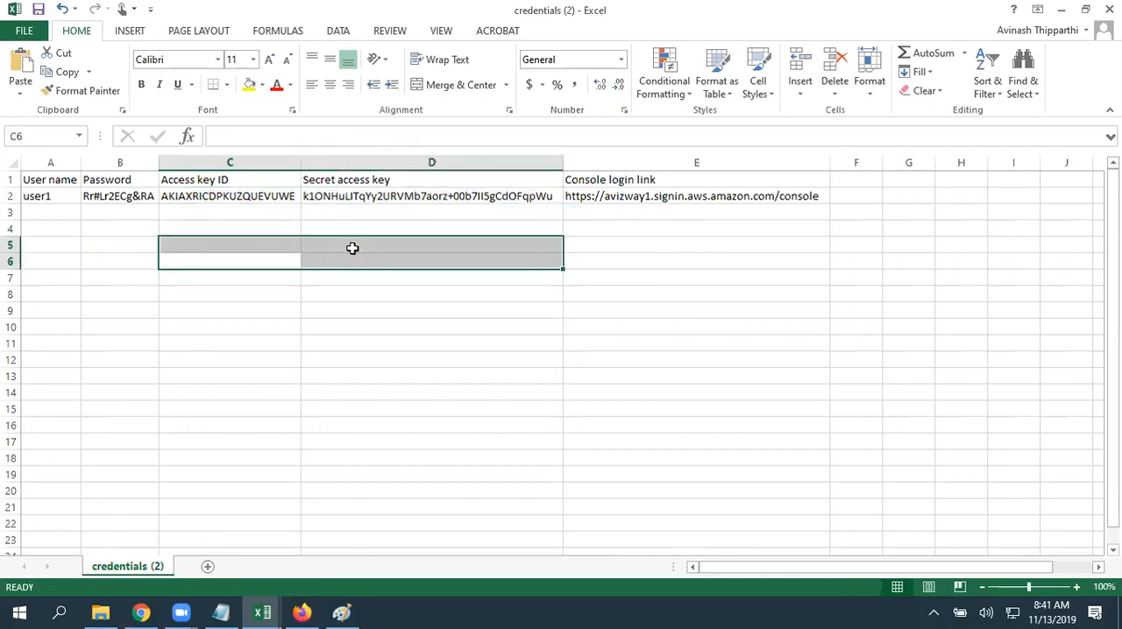
click(270, 296)
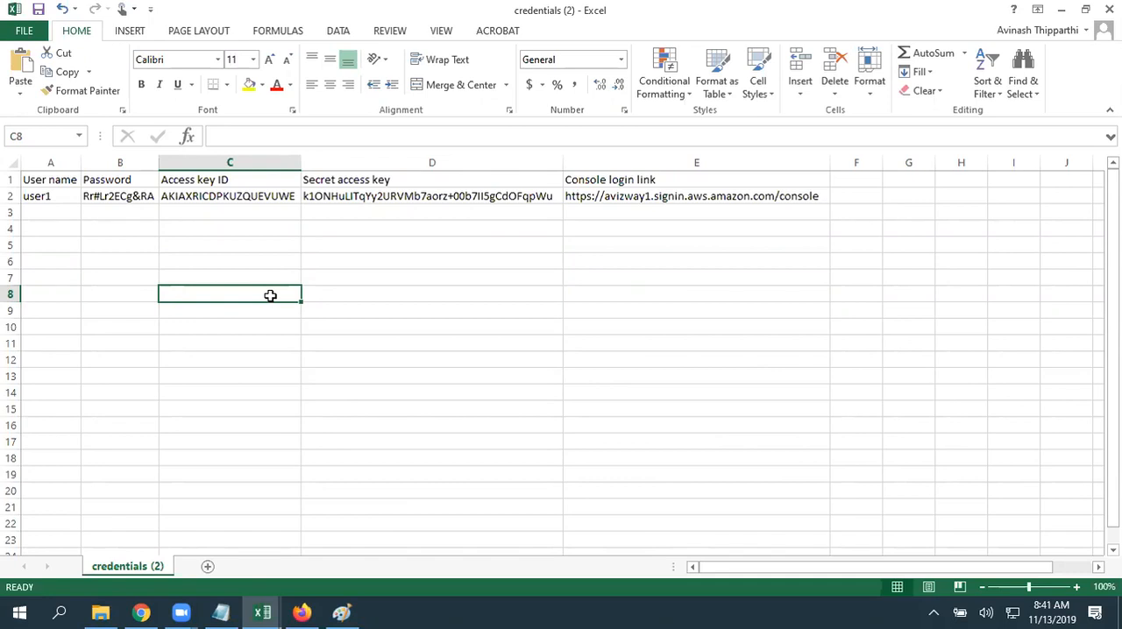
- Switch to the Notepad notes and start an indented line under the CLI Programatic Access entry reading "3rd party application"
click(219, 612)
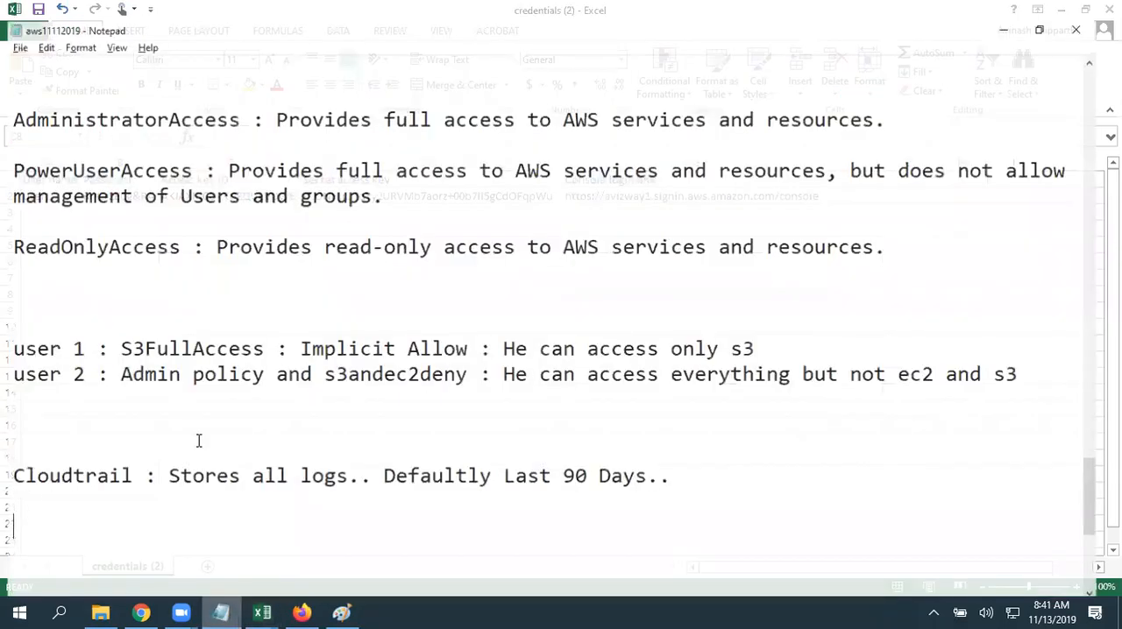
scroll(669, 422, up, 2)
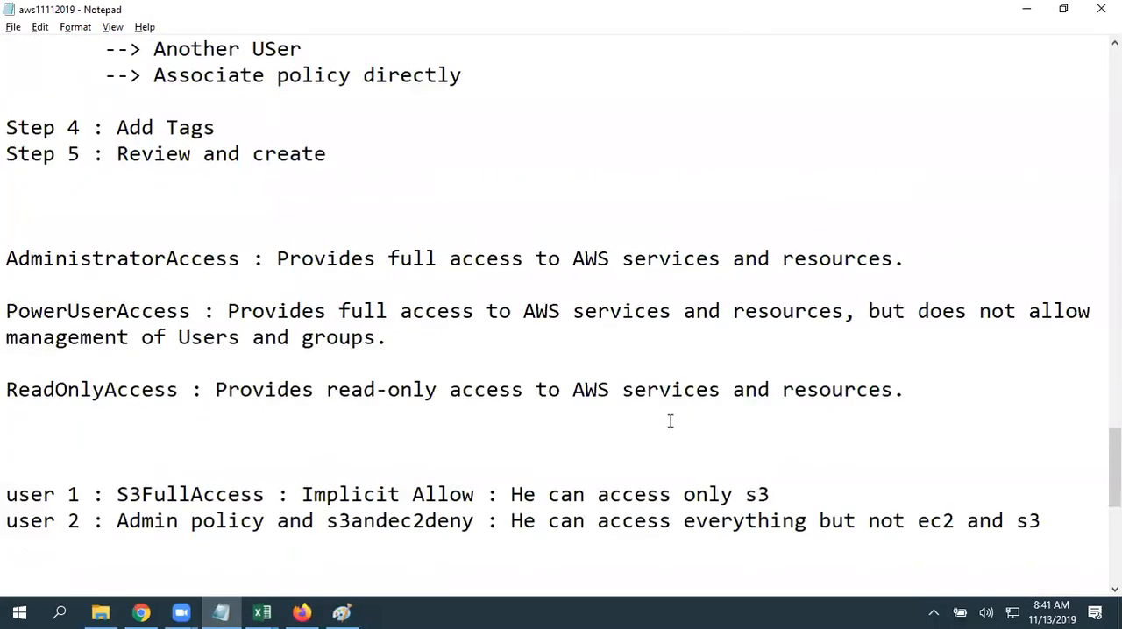
scroll(762, 376, up, 4)
scroll(762, 376, up, 5)
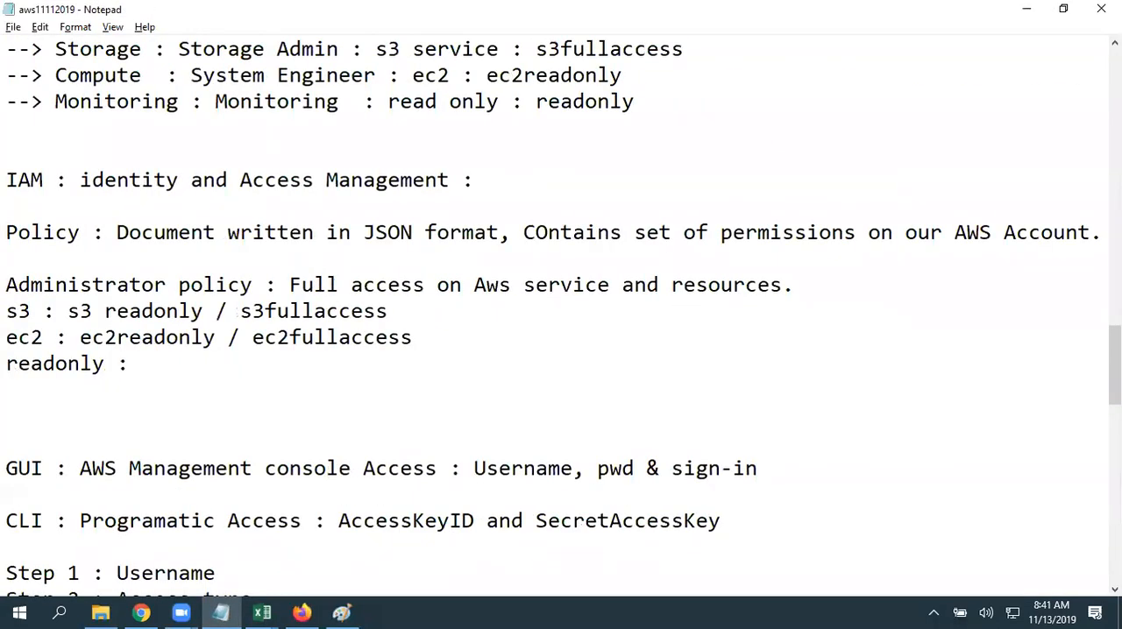
scroll(763, 372, down, 2)
click(762, 368)
key(Return)
key(Return)
key(Tab)
text(3rd)
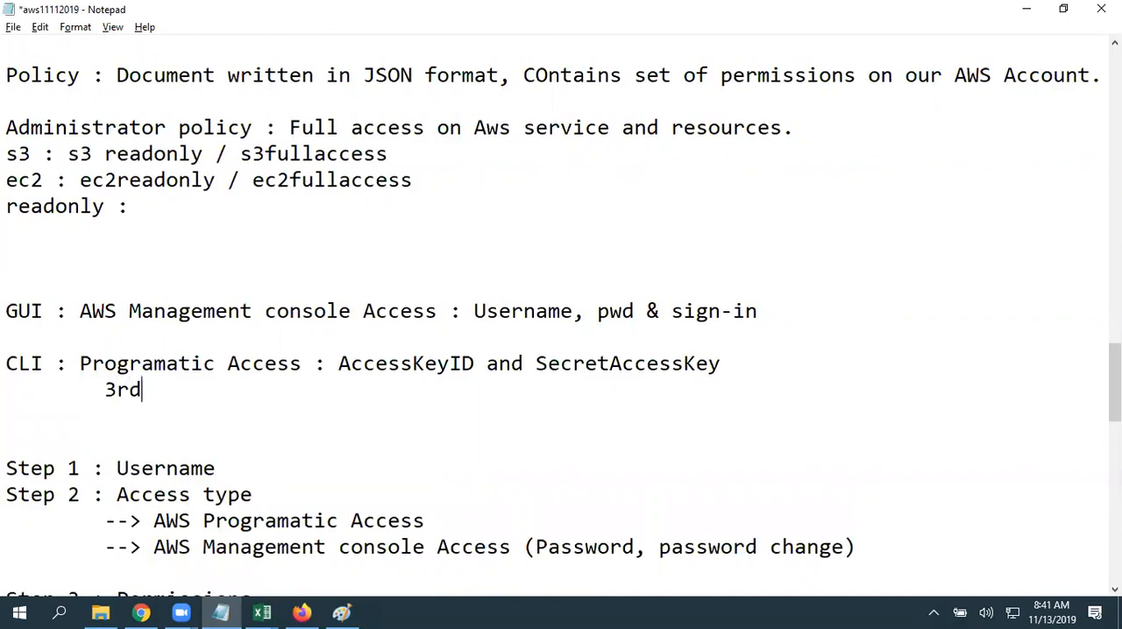
text( party )
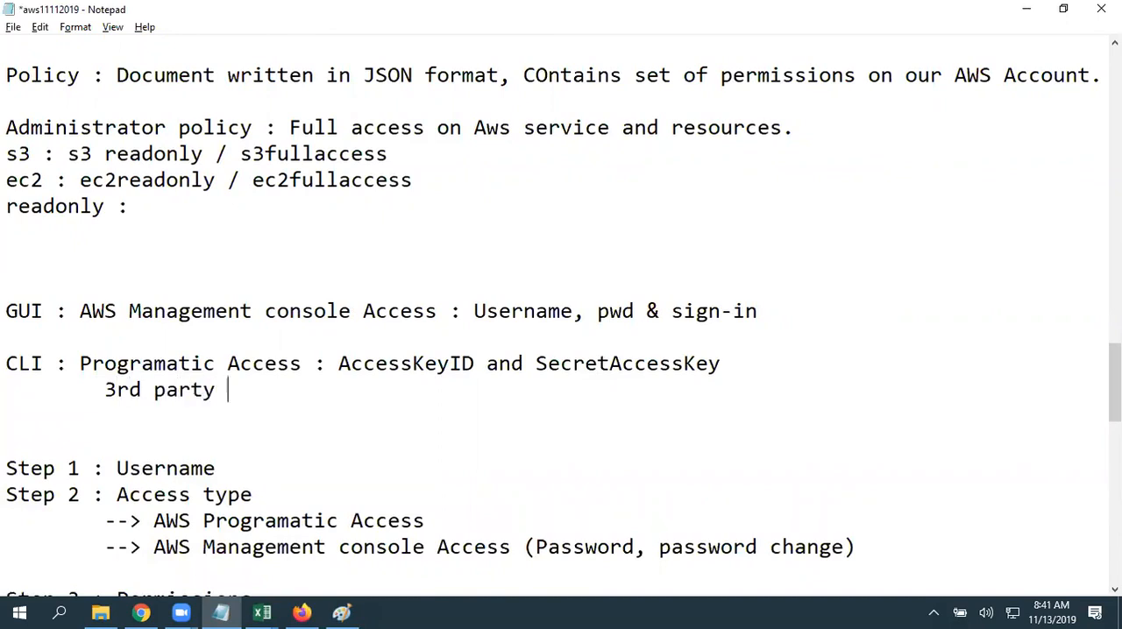
text(applicat)
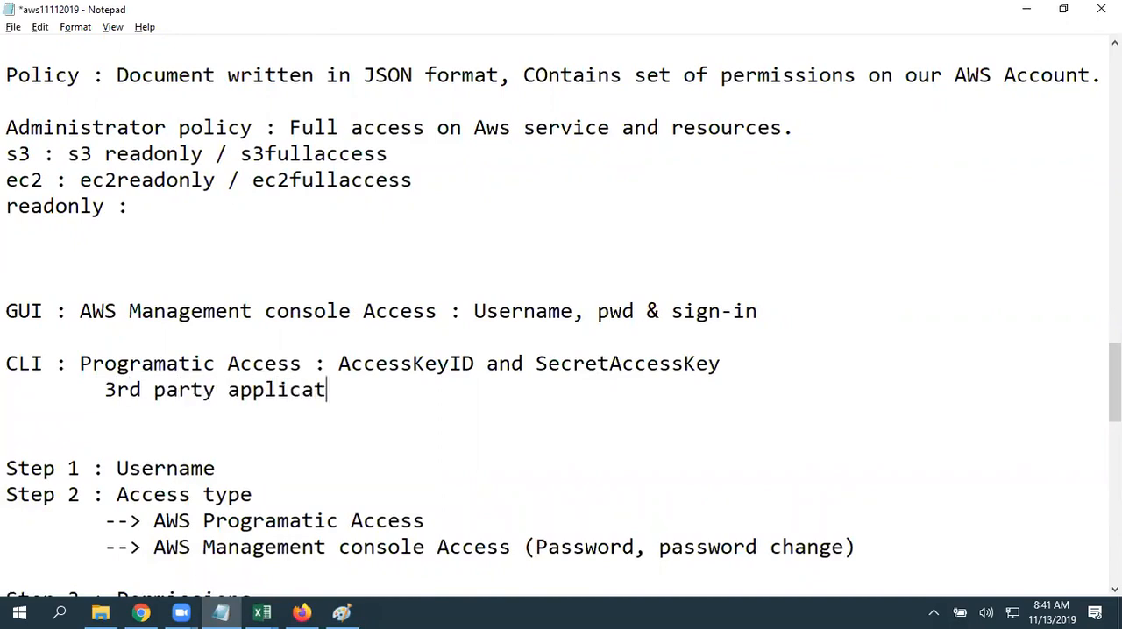
text(ion / sdk / )
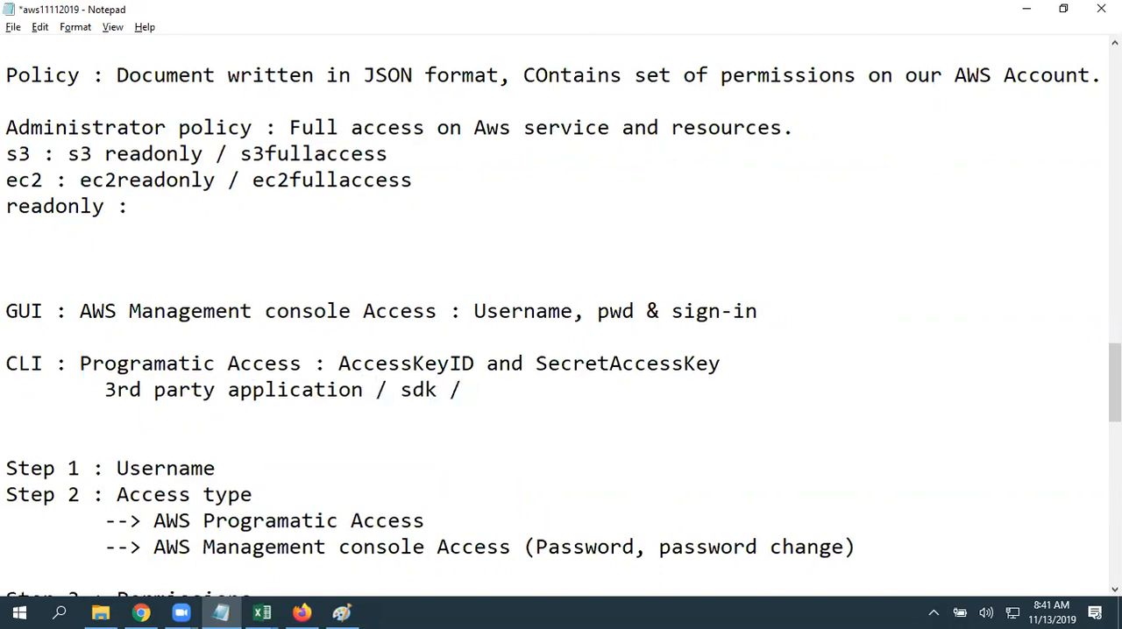
text(api / cli operations)
- Extend the 3rd party application line with "/ sdk / api / cli operations" and save the notes
key(ctrl+s)
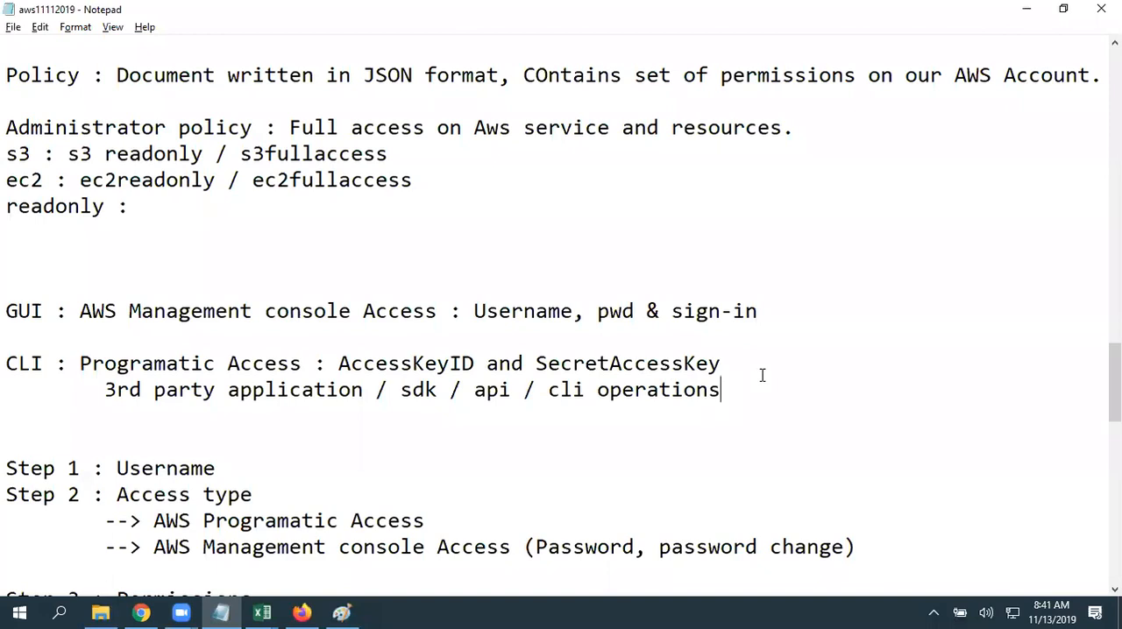
- Highlight the new line and its "3rd party application" text, add a blank line beneath it and save the notes
key(shift+Home)
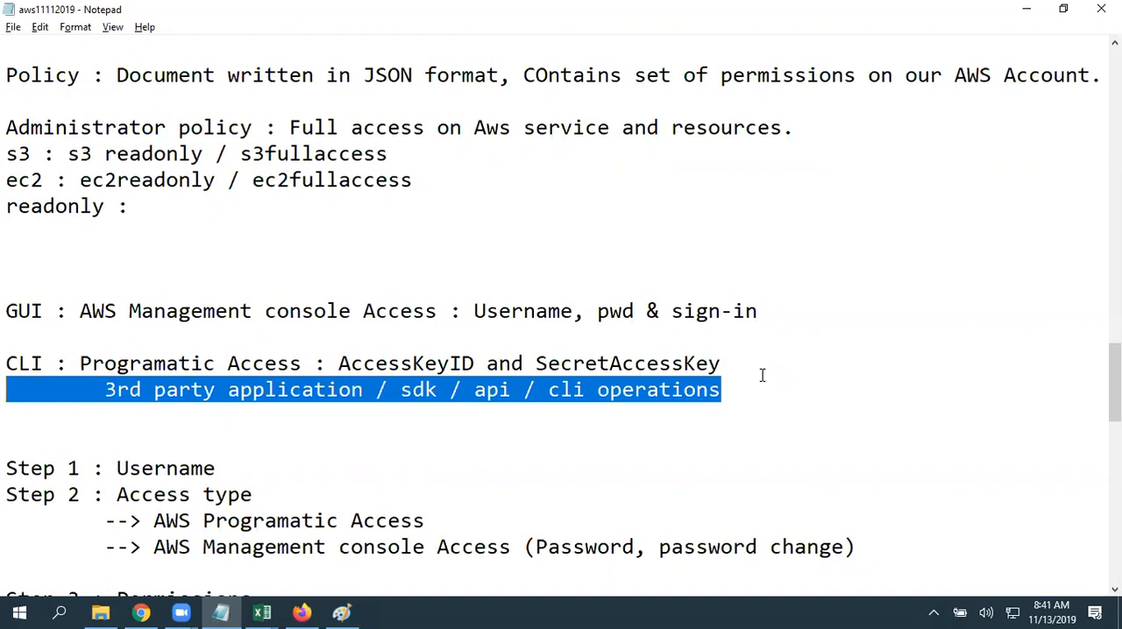
click(762, 387)
key(Return)
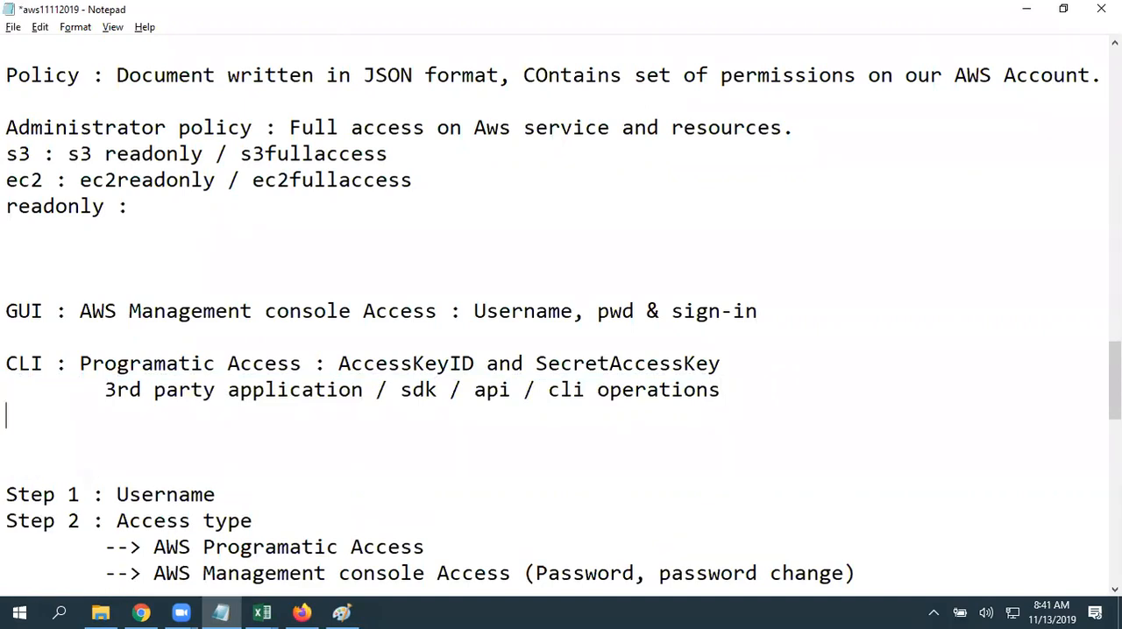
drag(105, 389, 362, 386)
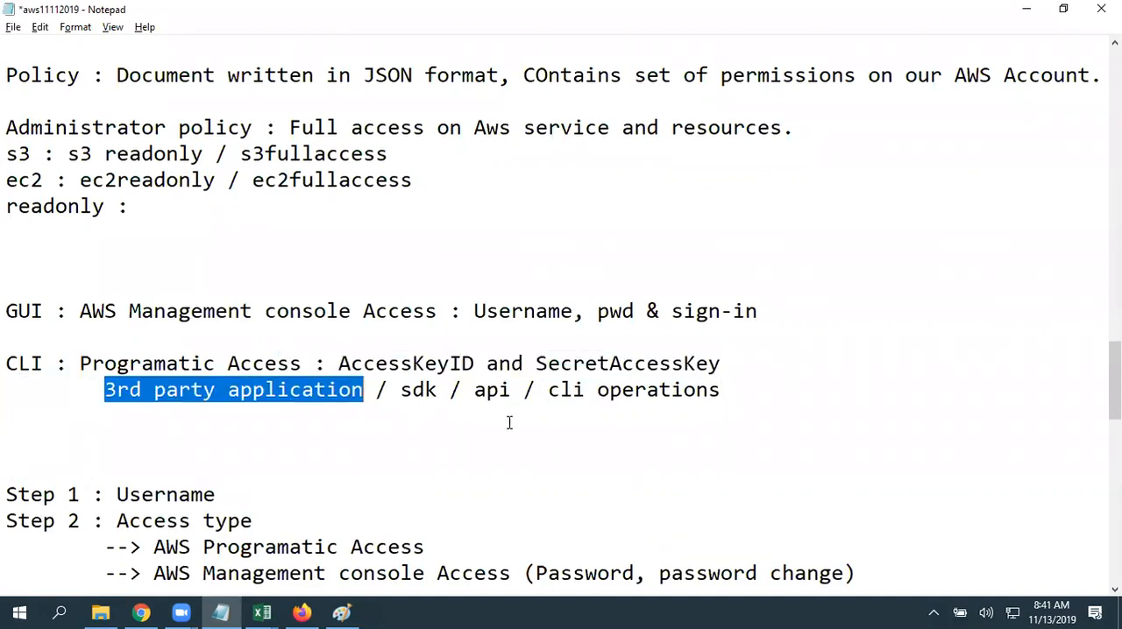
click(36, 428)
key(ctrl+s)
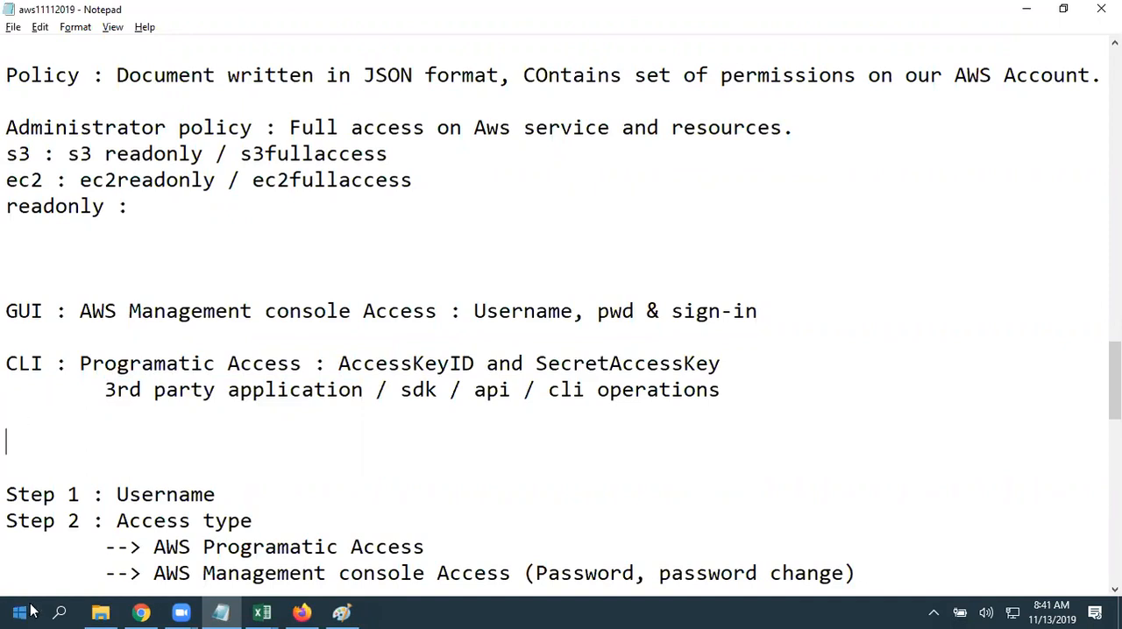
- Open aws.amazon.com/cli in a new Chrome tab and point out the 64-bit and 32-bit Windows installer links
click(141, 612)
click(222, 15)
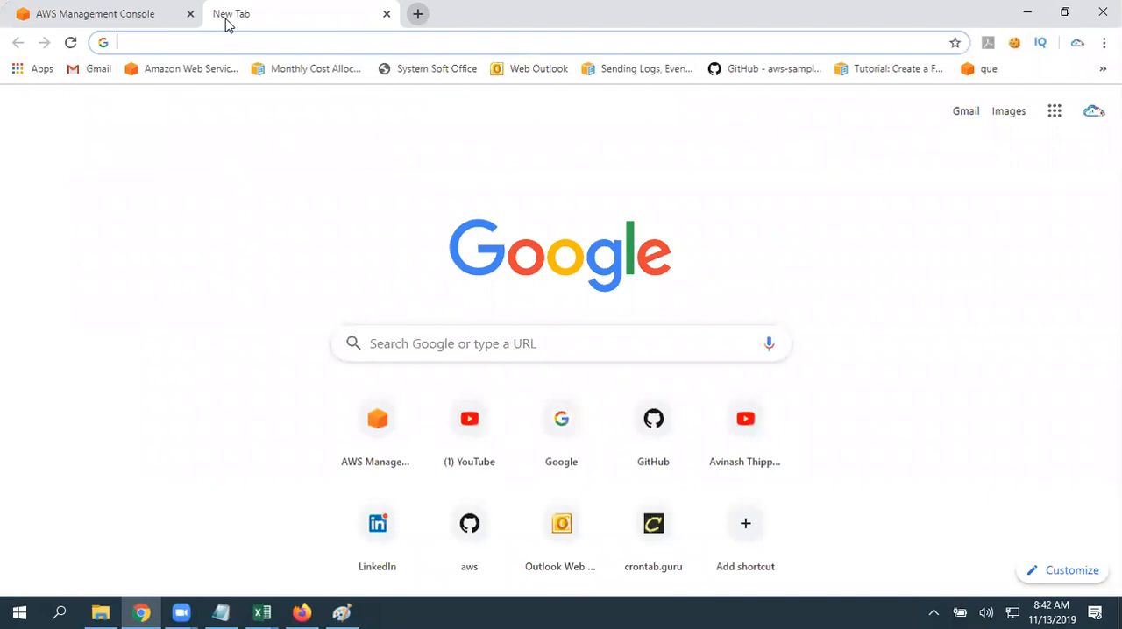
text(aws.amazon.com/cli)
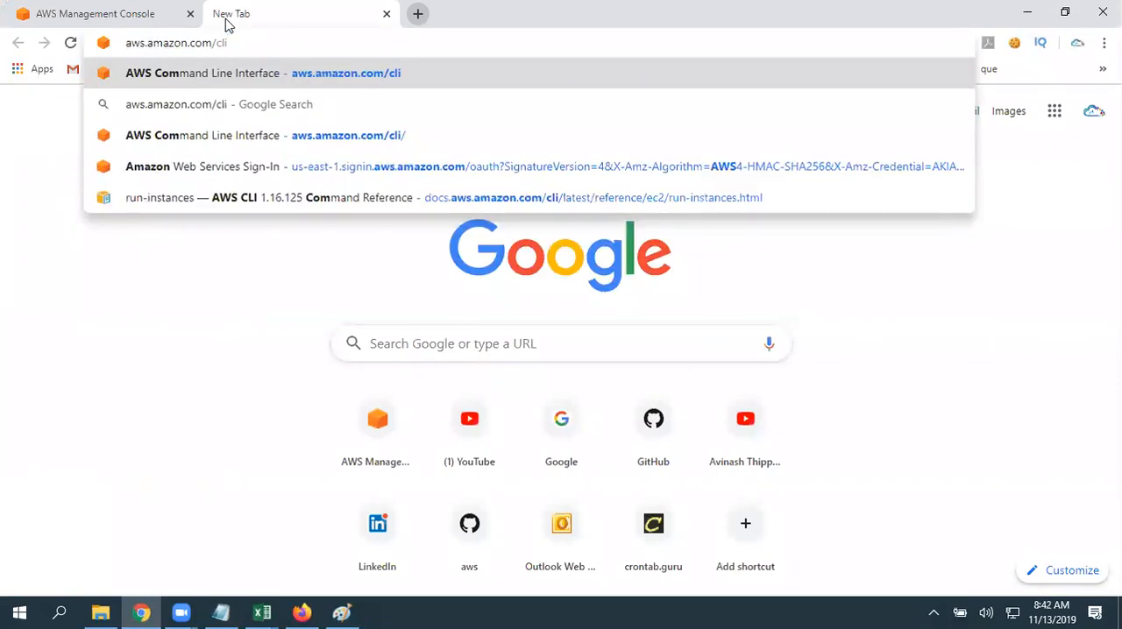
key(Return)
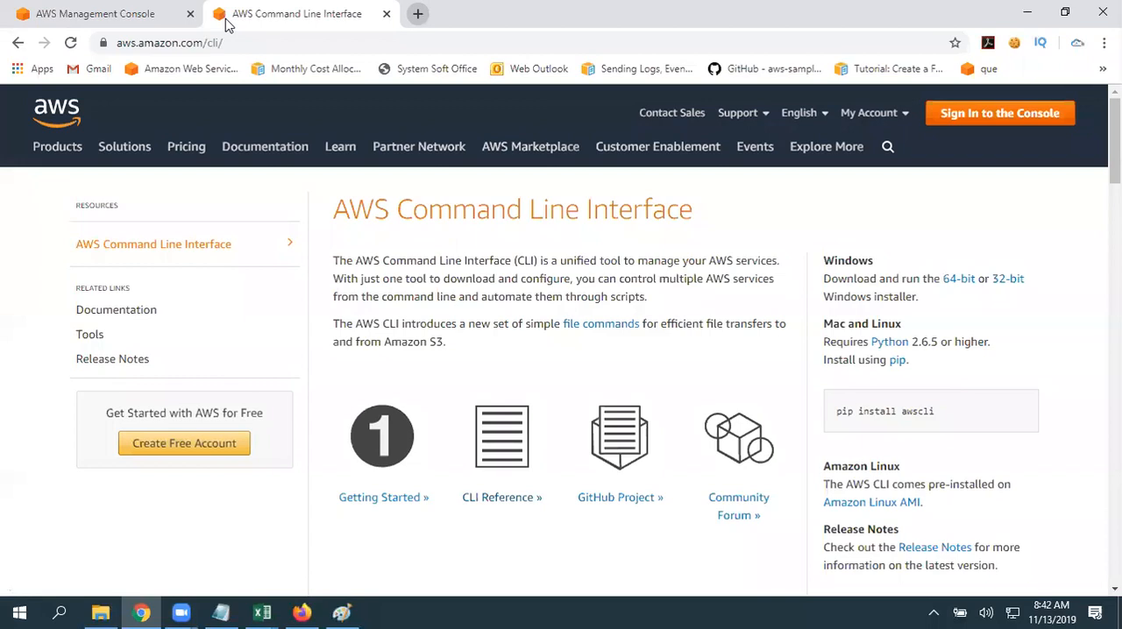
drag(903, 278, 1027, 278)
click(1039, 321)
- Launch a Command Prompt with cmd and move its window higher so all of it is visible
key(super+r)
text(cmd)
key(Return)
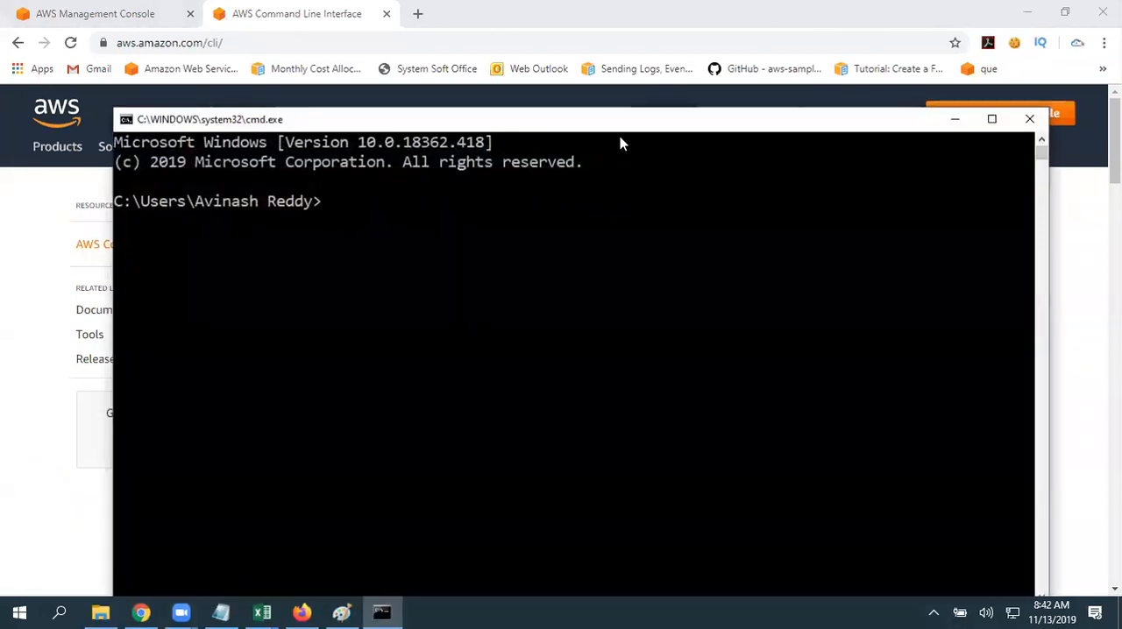
drag(623, 126, 629, 87)
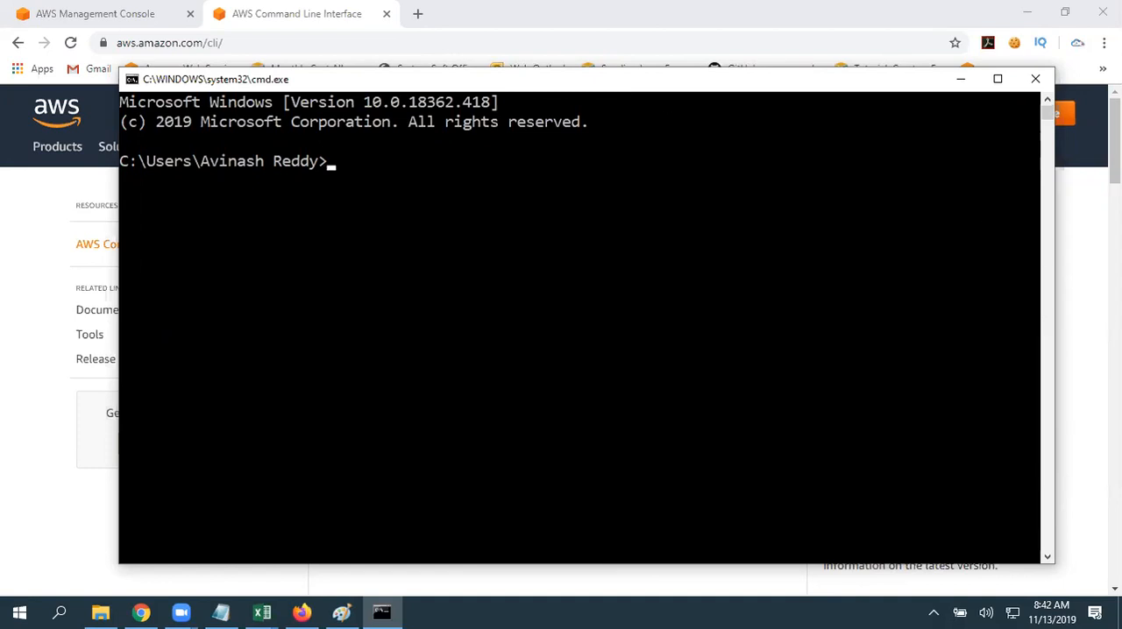
- Glance at the Windows installer links in the browser, return to the Command Prompt and run awsa
click(961, 79)
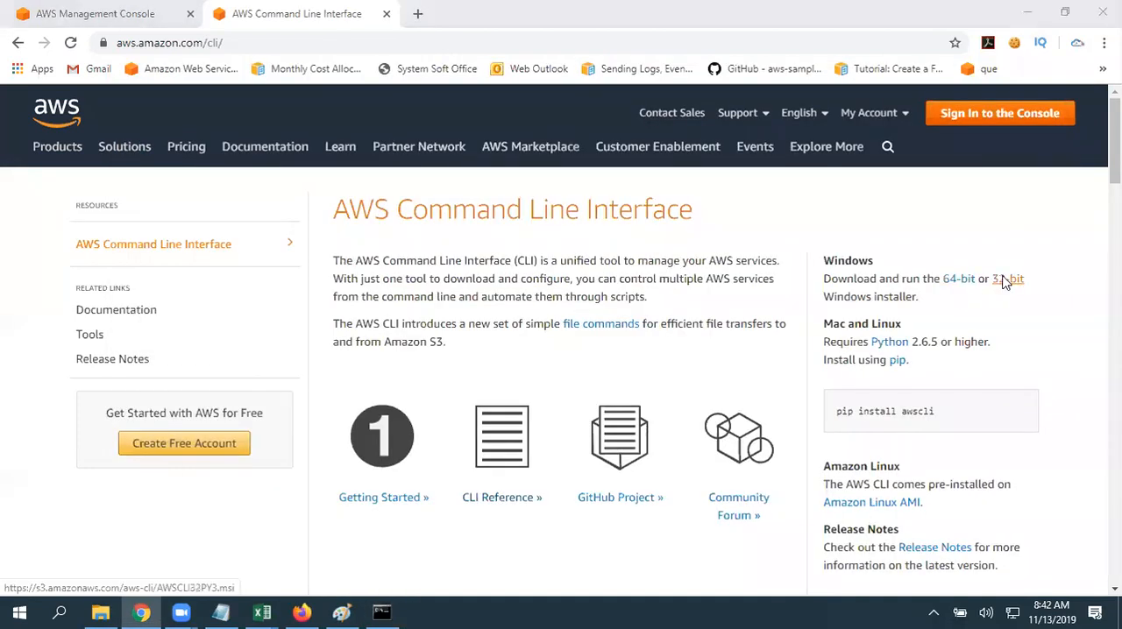
key(alt+Tab)
text(aws)
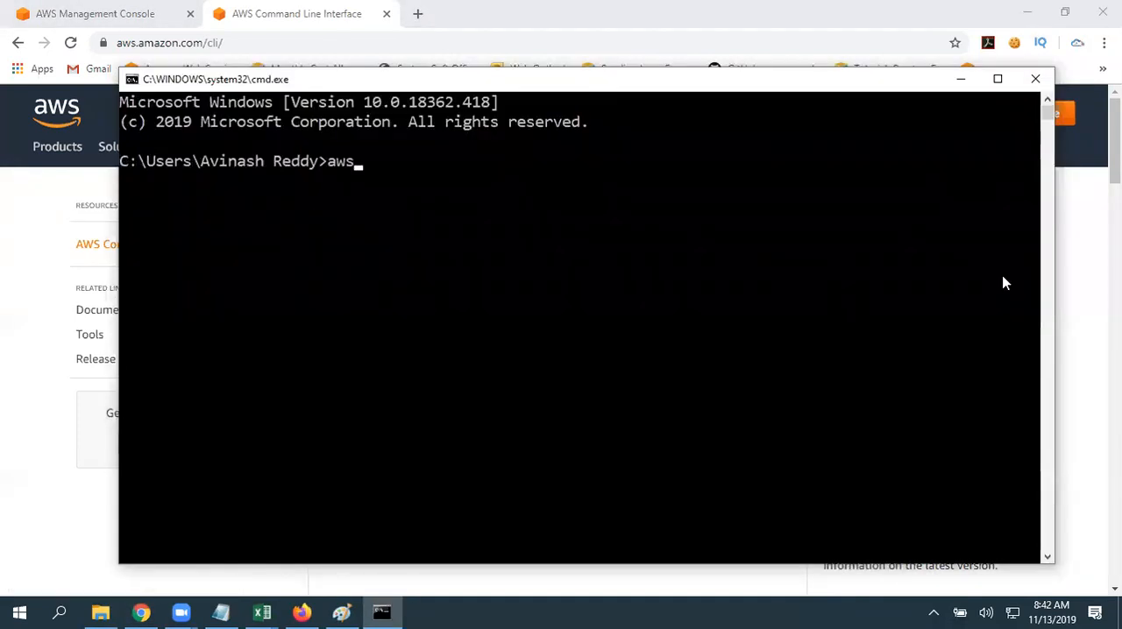
text(a)
key(Return)
- Highlight the awsa command's error message and its extra letter, then return to the AWS CLI page's installer links
drag(186, 177, 399, 215)
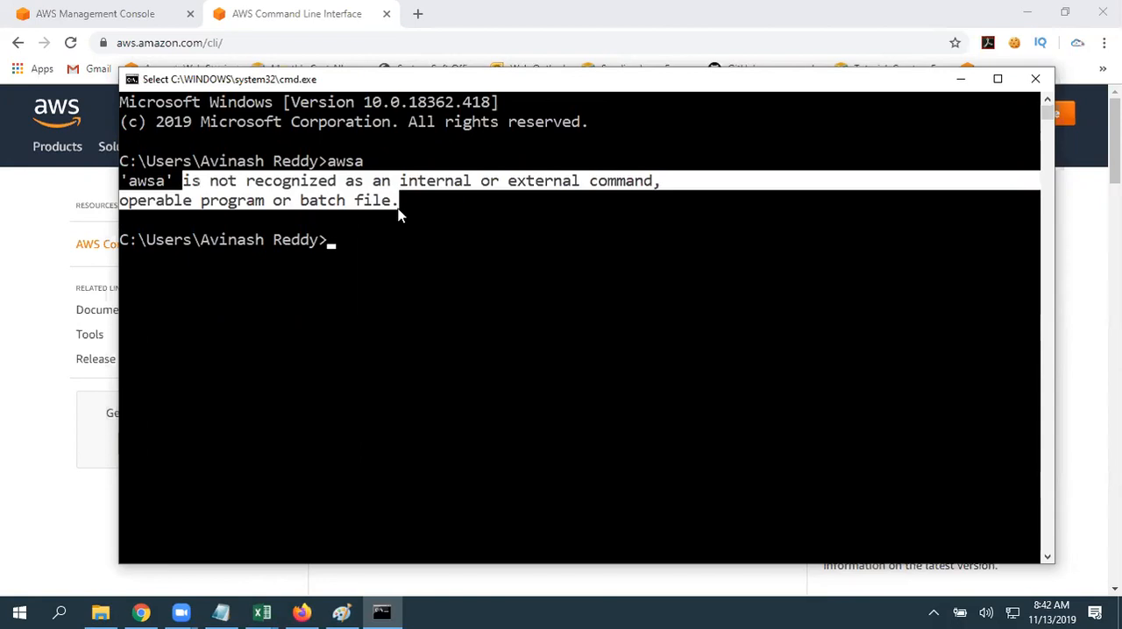
click(358, 161)
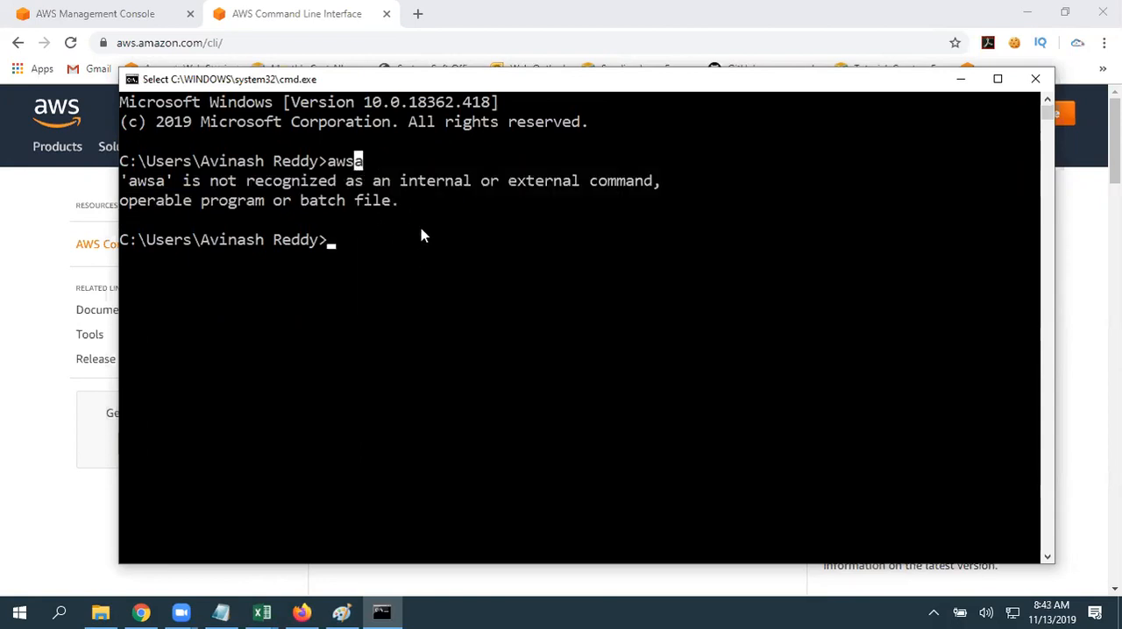
drag(181, 181, 395, 201)
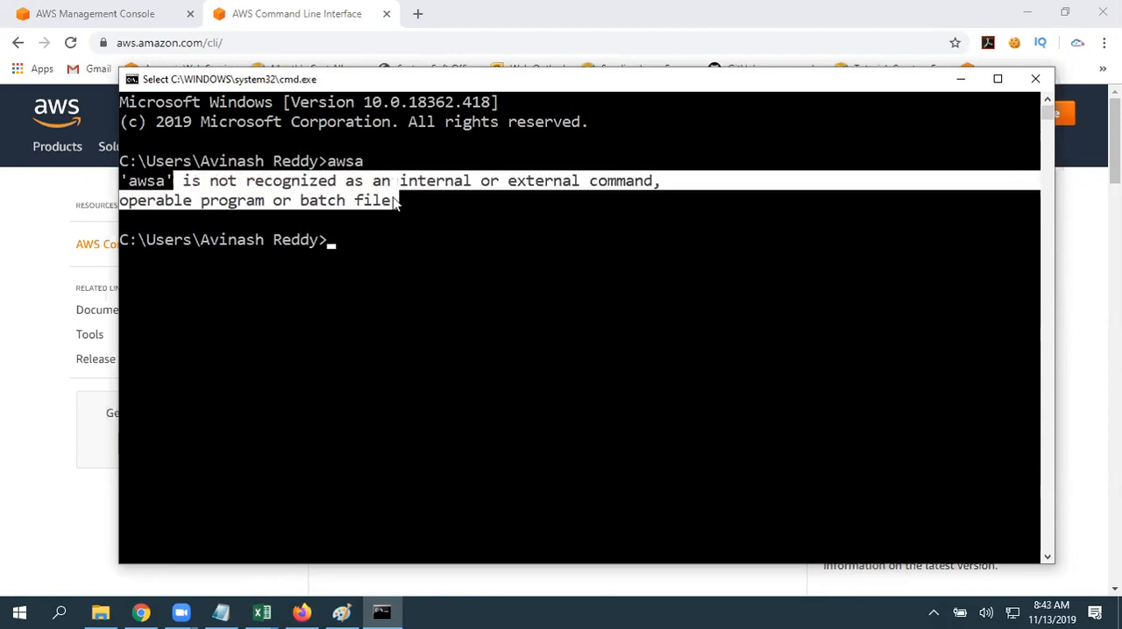
right_click(396, 200)
click(1064, 318)
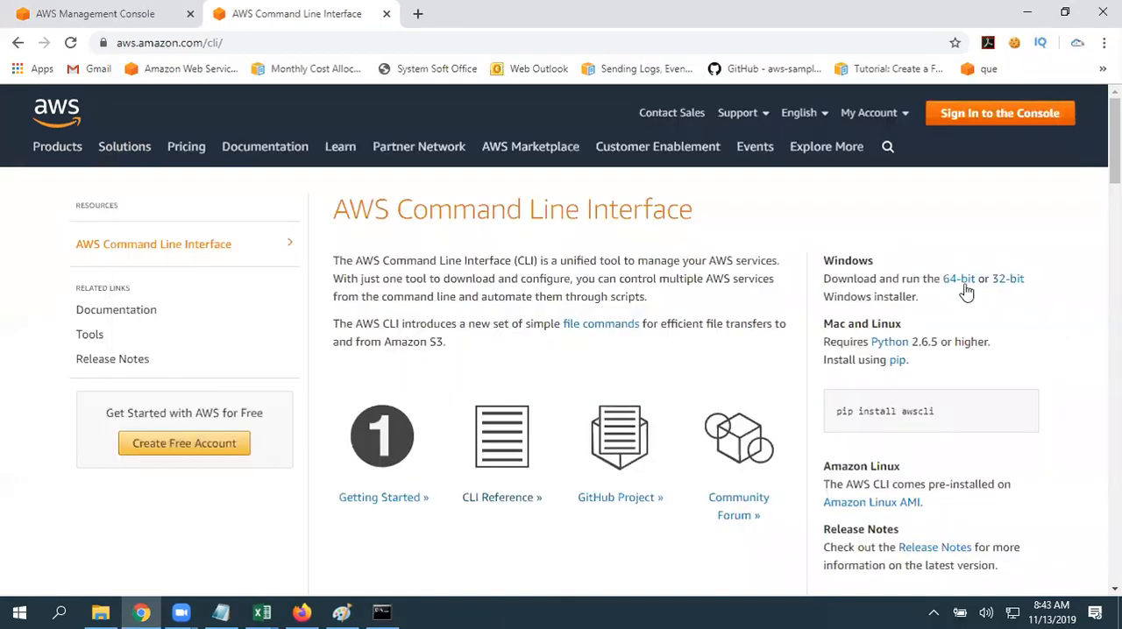
- Run aws --version in the Command Prompt, add a few blank prompts and highlight the AWS CLI version in the output
key(alt+Tab)
text(aws --version)
key(Return)
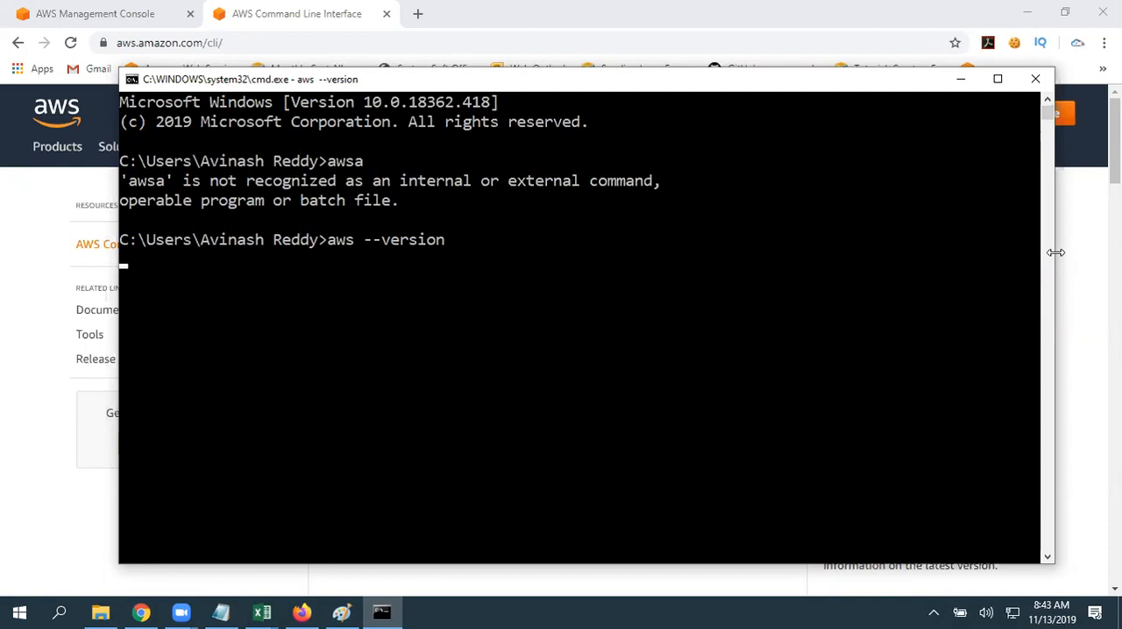
key(Return)
key(Return)
key(Return)
key(Return)
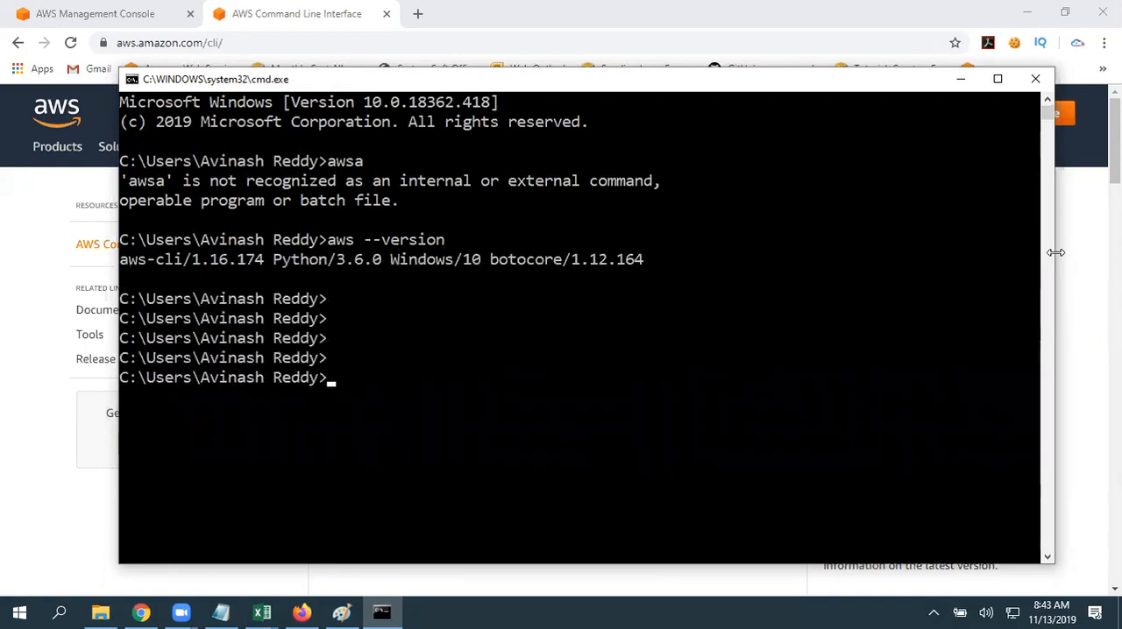
drag(270, 266, 132, 267)
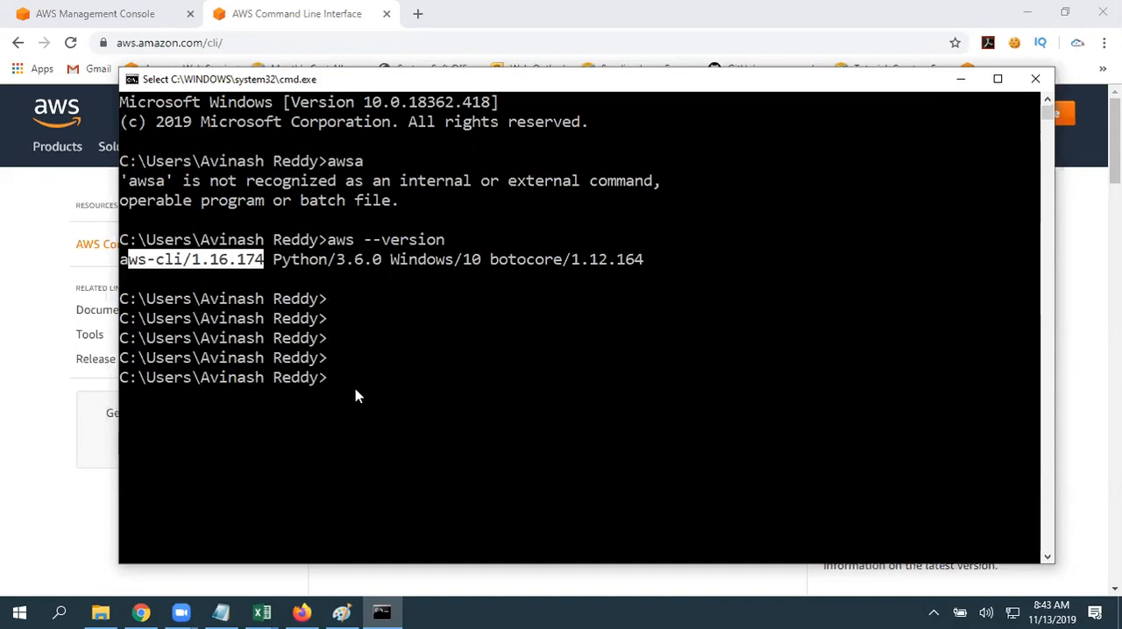
- Clear the Command Prompt screen and run aws s3 ls to list the S3 buckets
text(cls)
key(Return)
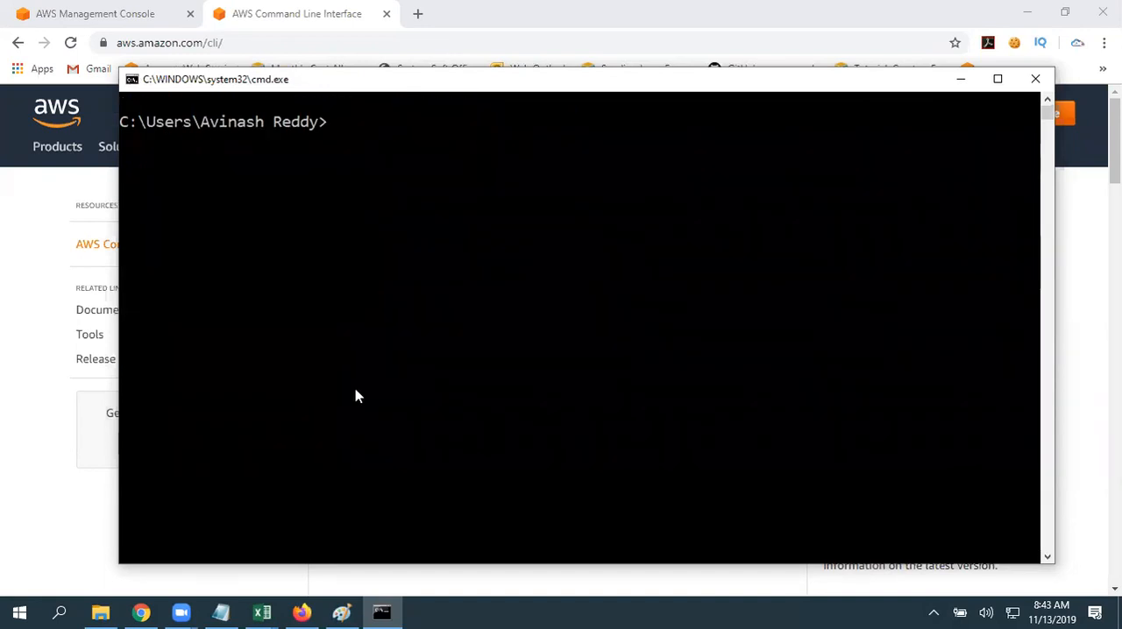
text(aws)
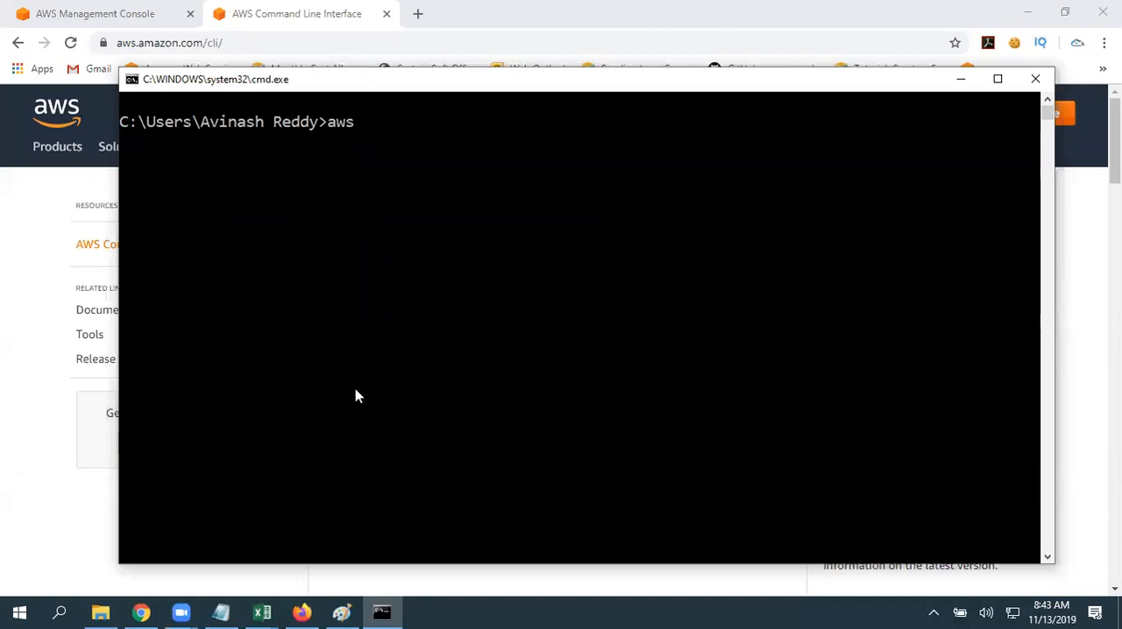
text(s3 ls)
key(Return)
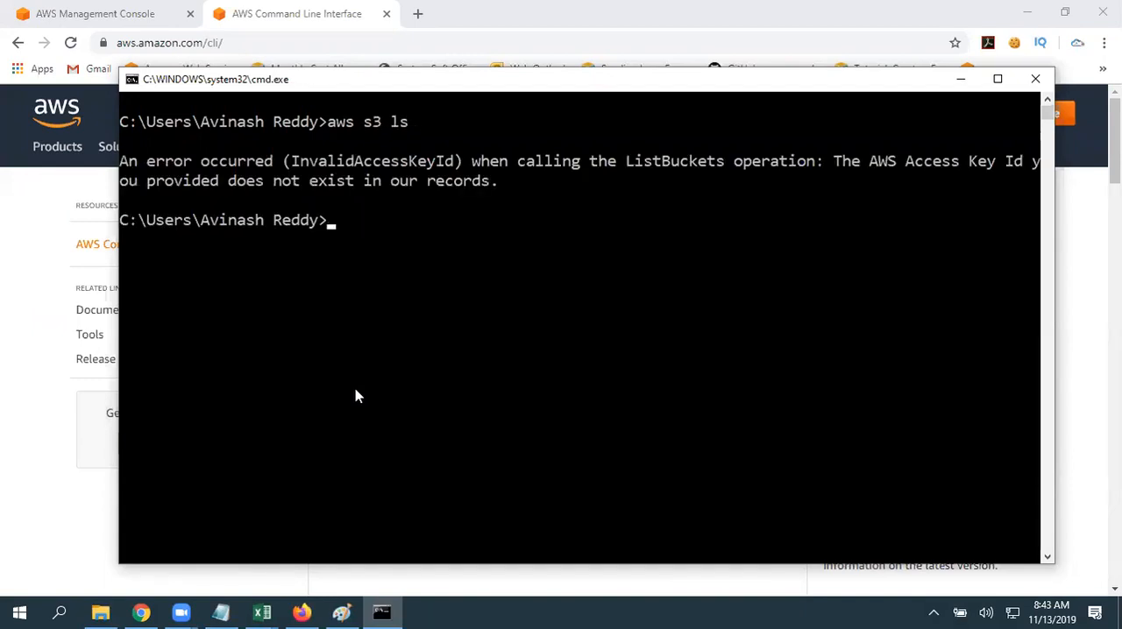
- Highlight the parts of the bucket listing error about the provided access key ID, then clear the selection
drag(540, 187, 233, 154)
click(348, 202)
drag(270, 195, 432, 218)
click(258, 161)
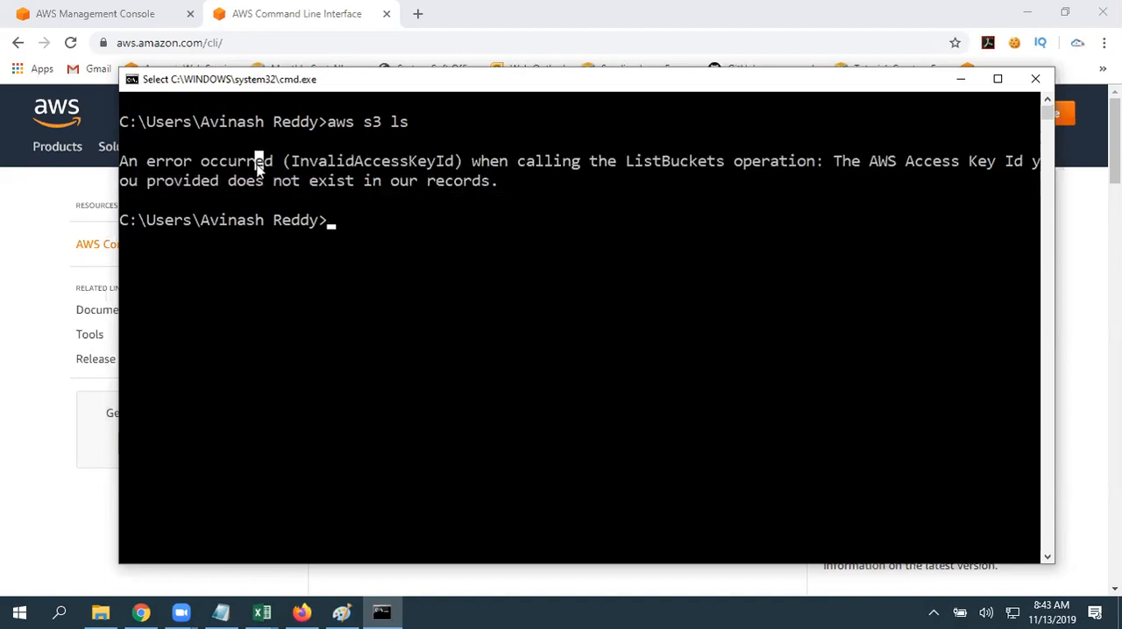
drag(154, 179, 451, 181)
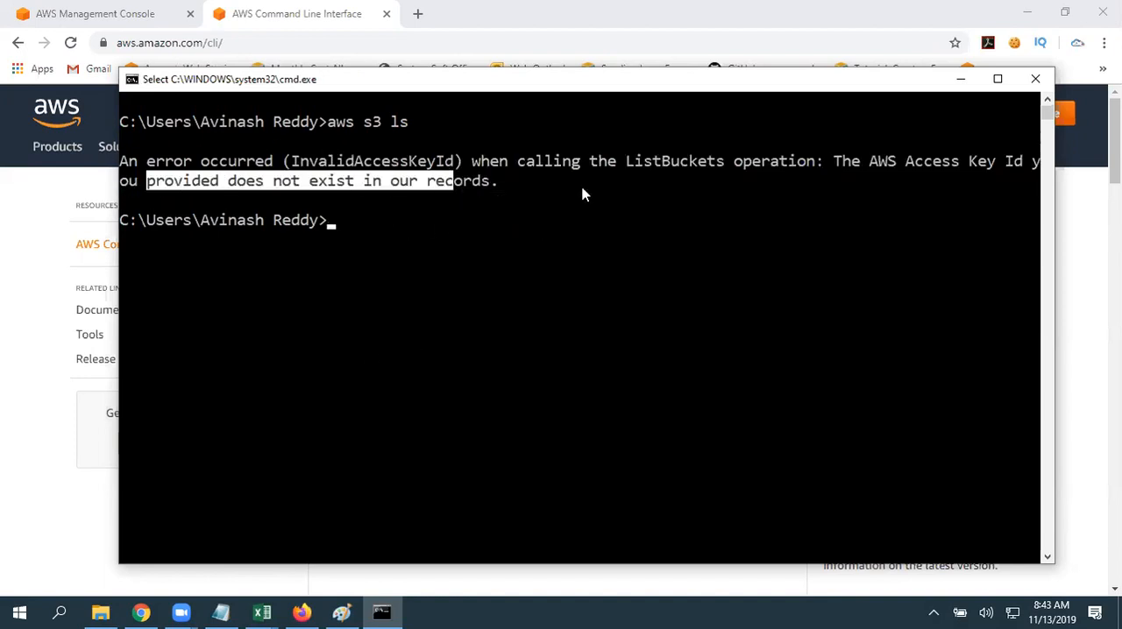
click(294, 182)
drag(150, 181, 503, 191)
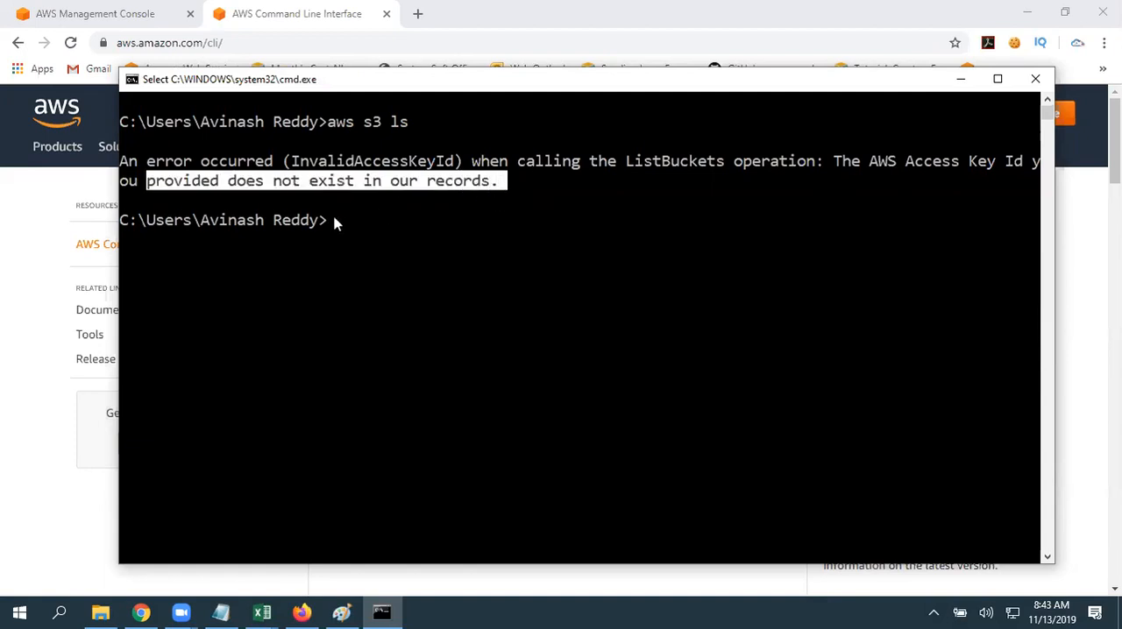
click(333, 221)
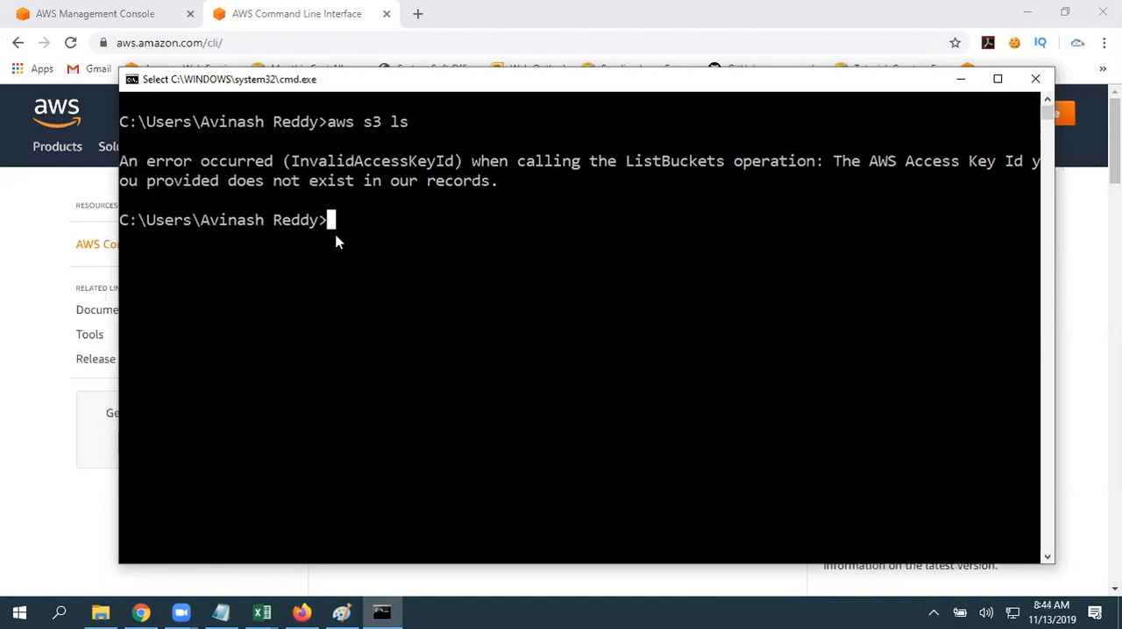
- Switch to the credentials (2) workbook in Excel and point out the access key ID and secret access key columns
mouse_move(262, 613)
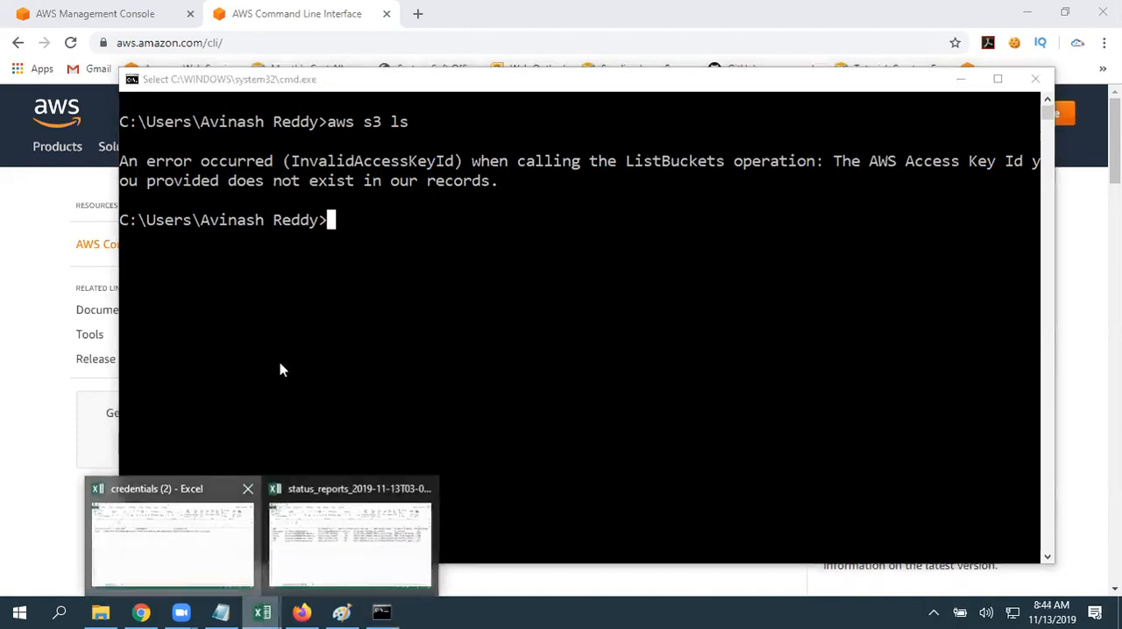
click(171, 530)
click(190, 223)
click(368, 226)
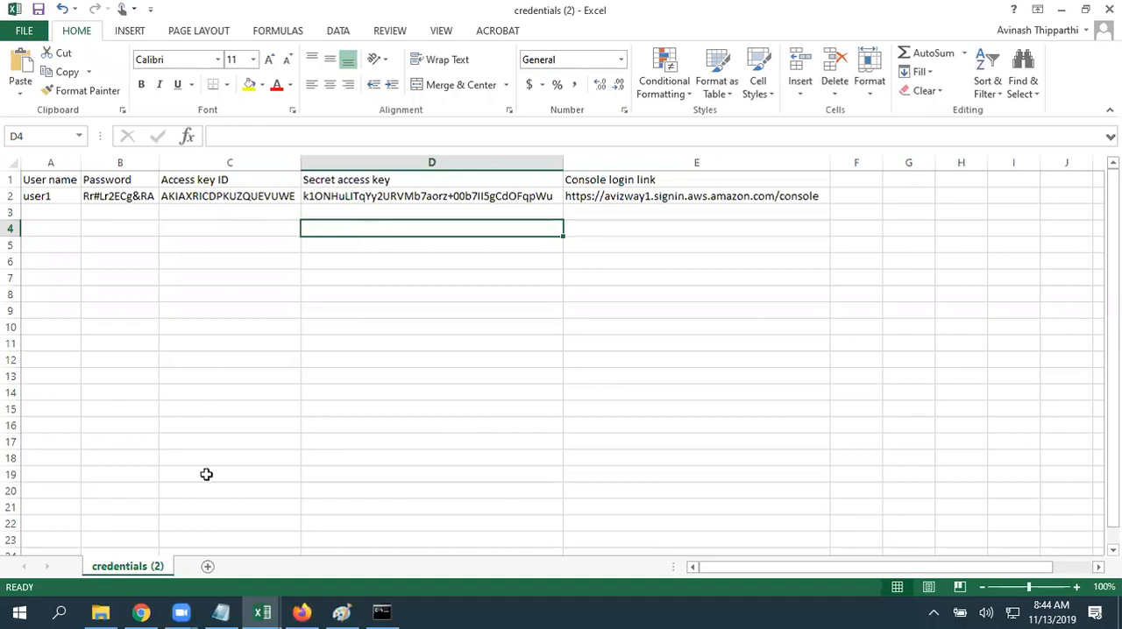
- Run aws configure in the Command Prompt and enter user1's access key ID copied from the credentials workbook
click(381, 613)
text(aws configure)
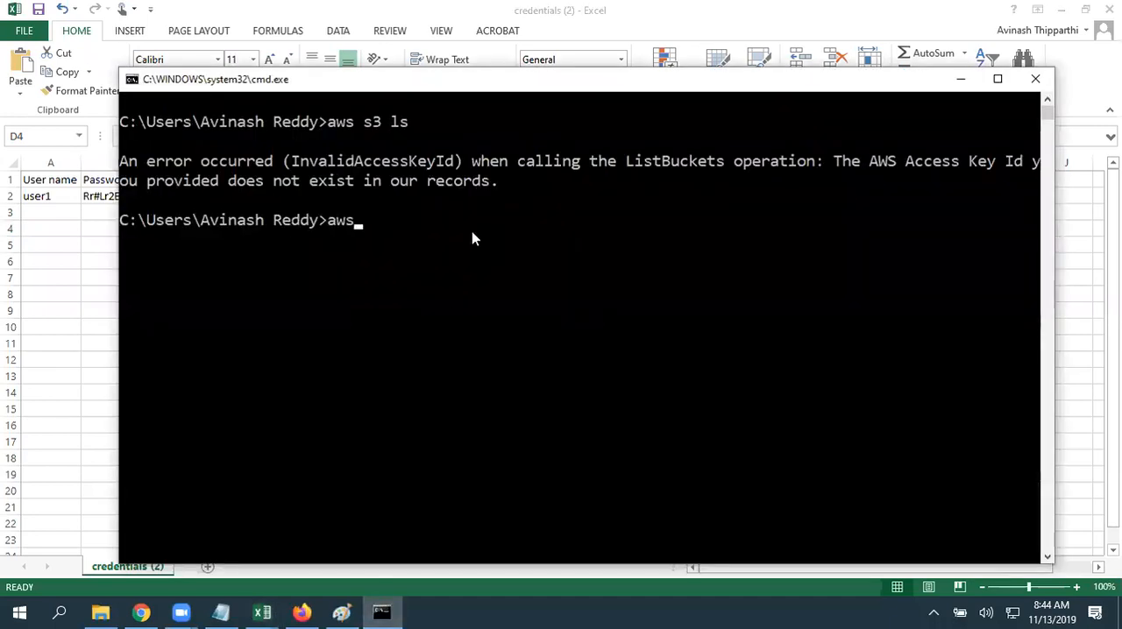
key(Return)
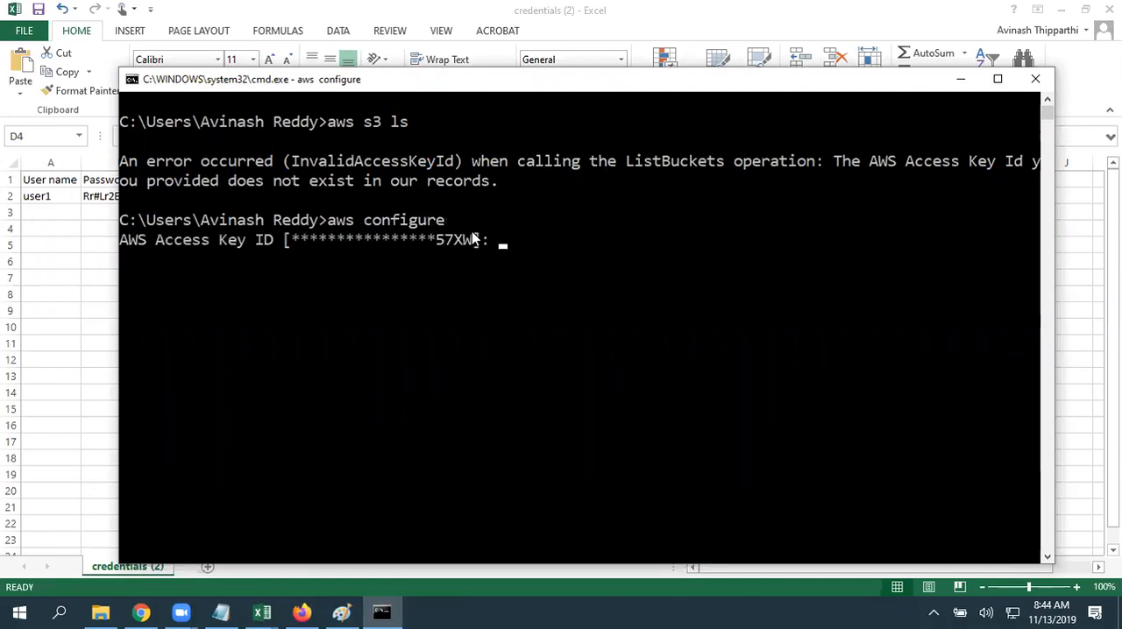
click(91, 316)
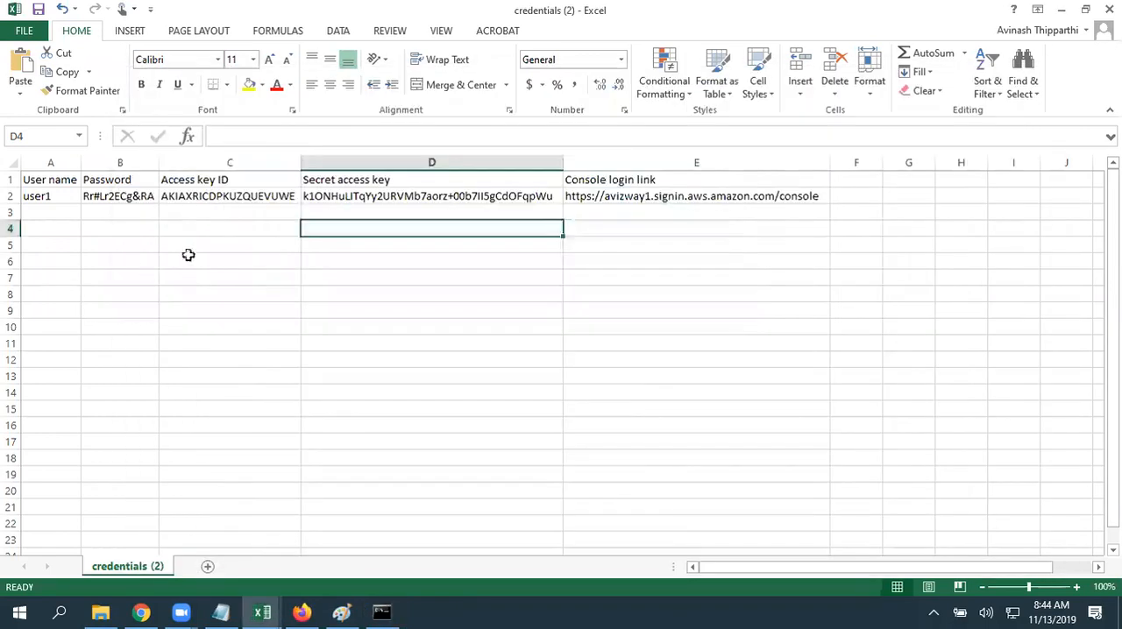
click(234, 194)
double_click(307, 140)
key(ctrl+c)
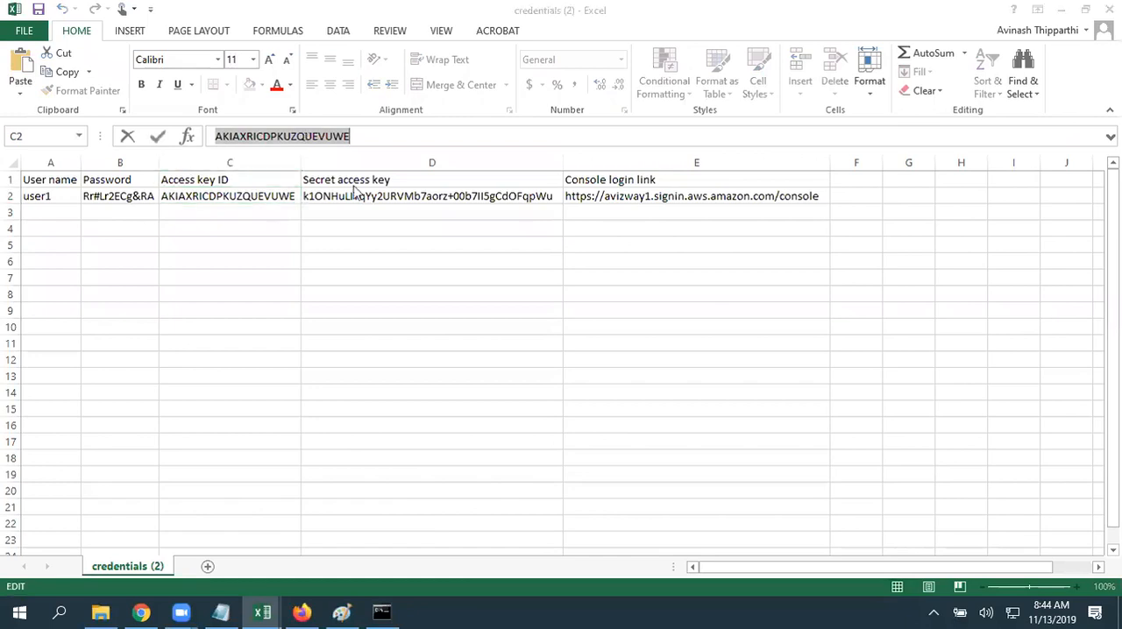
key(alt+Tab)
key(ctrl+v)
key(Return)
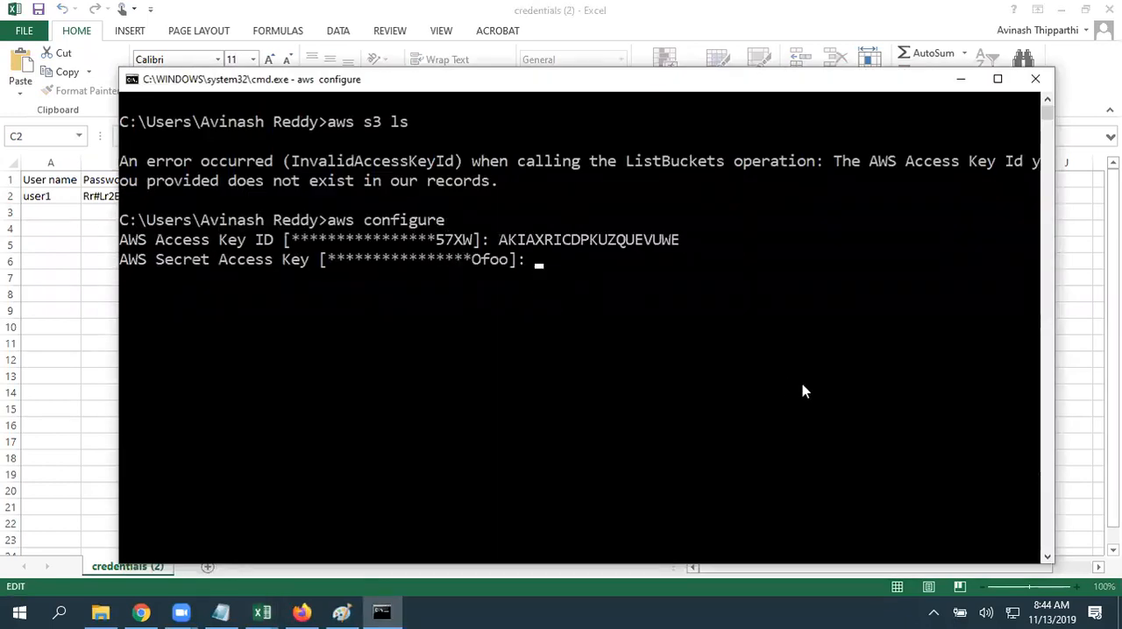
- Copy user1's secret access key from the credentials workbook and paste it as the AWS Secret Access Key
key(alt+Tab)
click(375, 194)
double_click(520, 135)
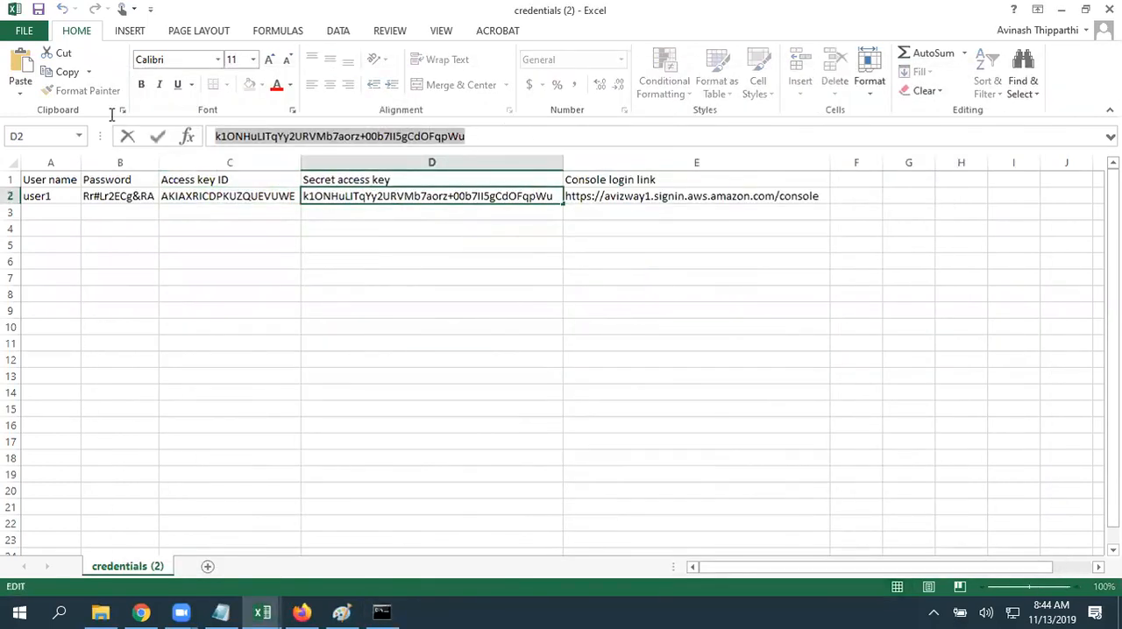
key(ctrl+c)
key(alt+Tab)
key(ctrl+v)
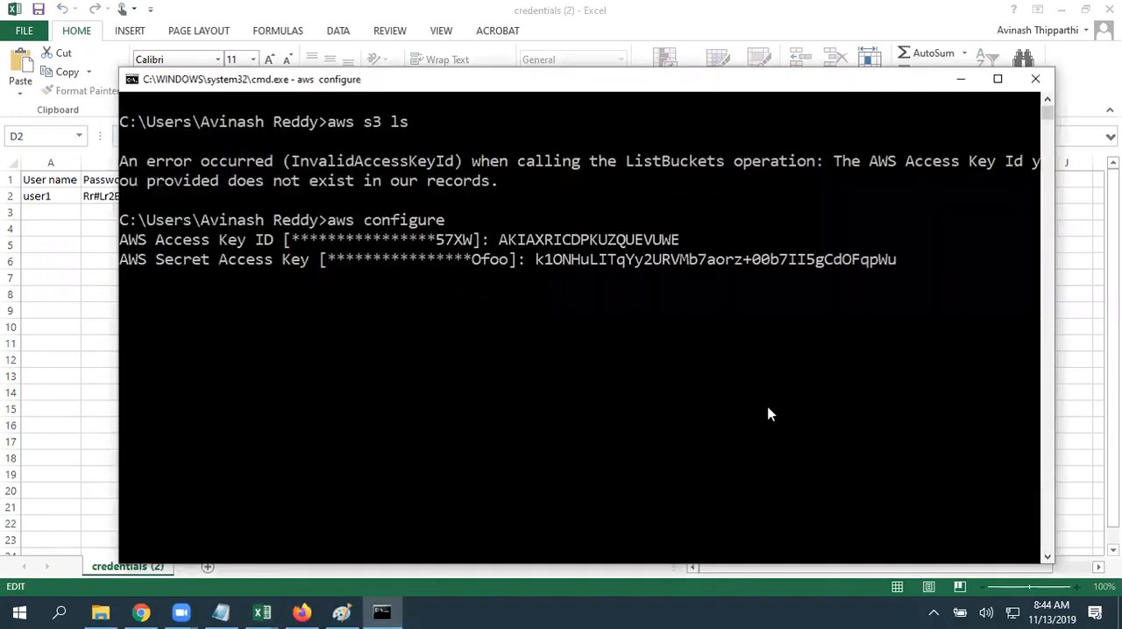
key(Return)
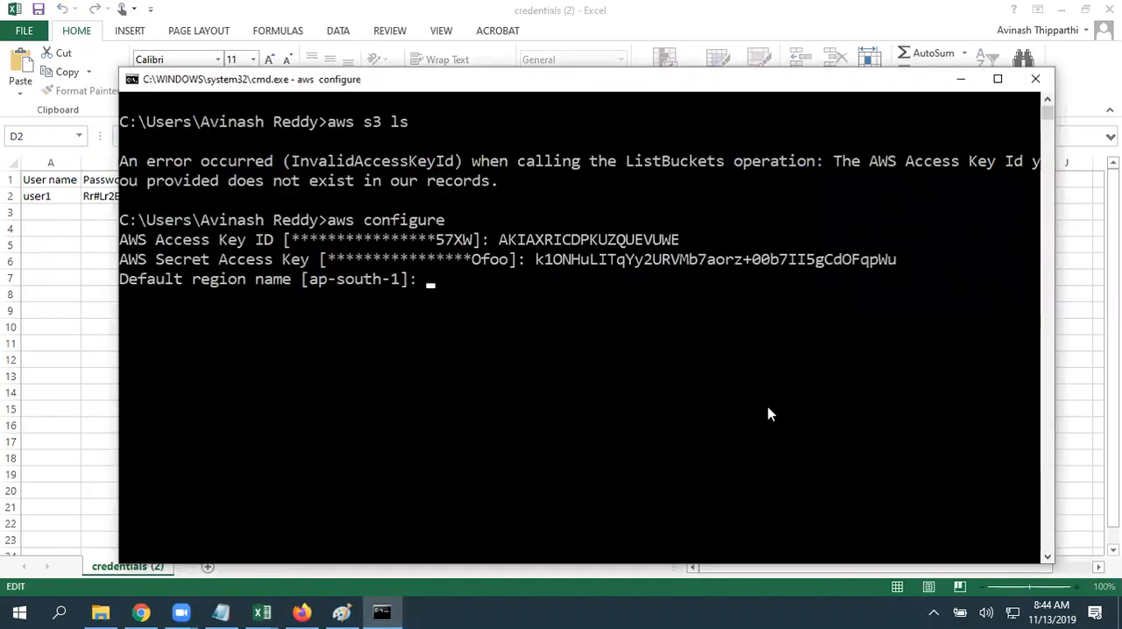
- Accept the default region ap-south-1 and output format None, then clear the Command Prompt screen with cls
key(Return)
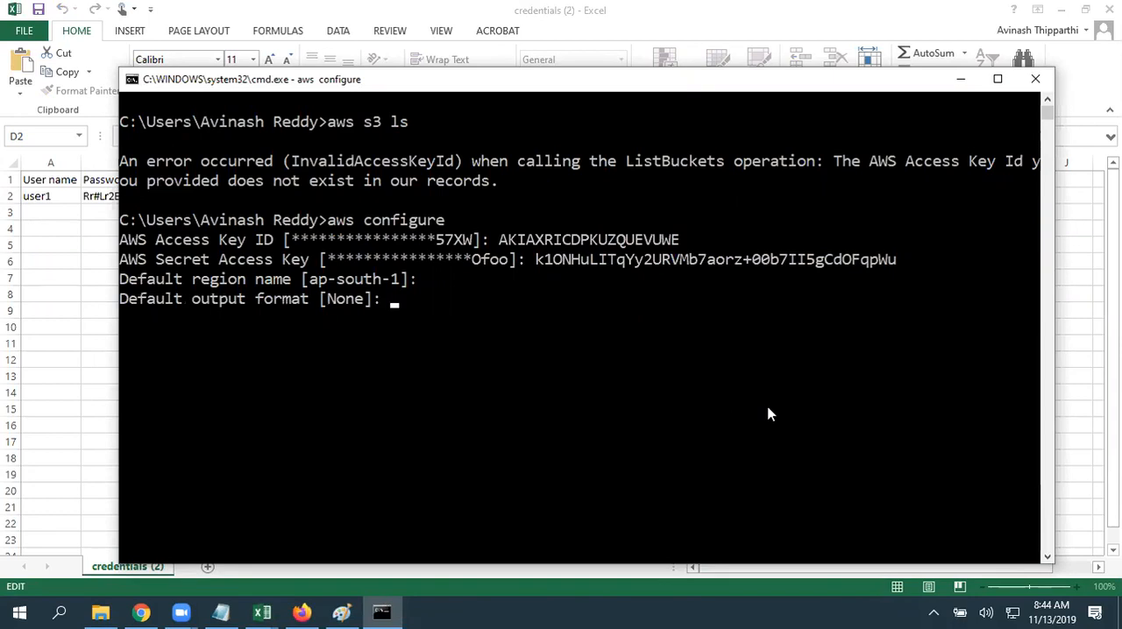
key(Return)
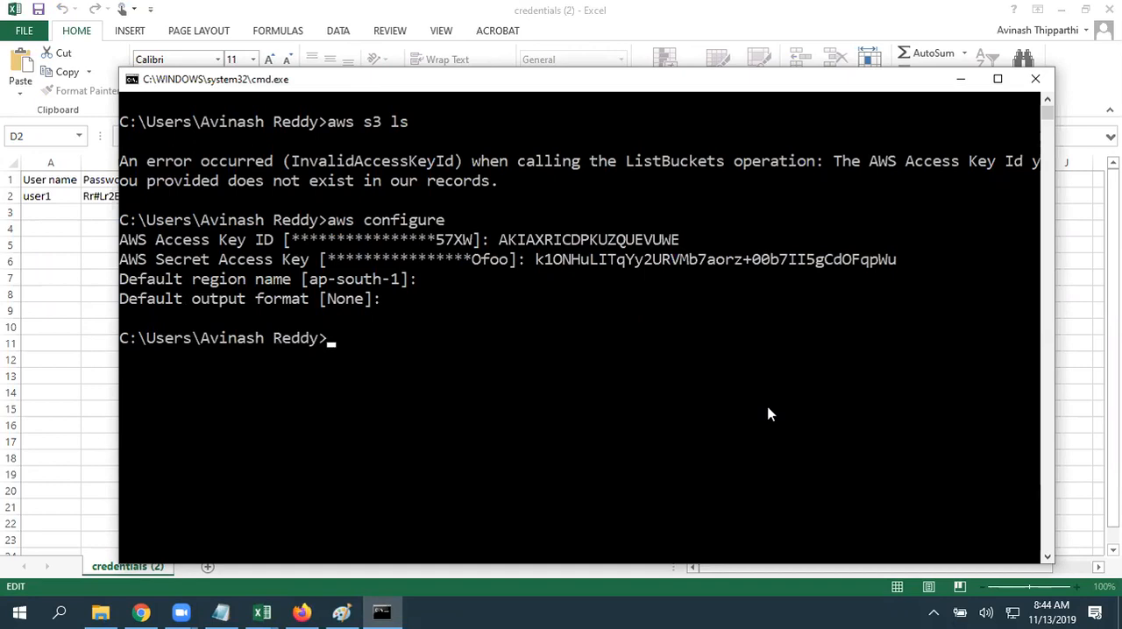
text(cls)
key(Return)
- Return to the credentials workbook and highlight the user name and password cells, followed by the access key ID and secret key cells
key(alt+Tab)
click(286, 324)
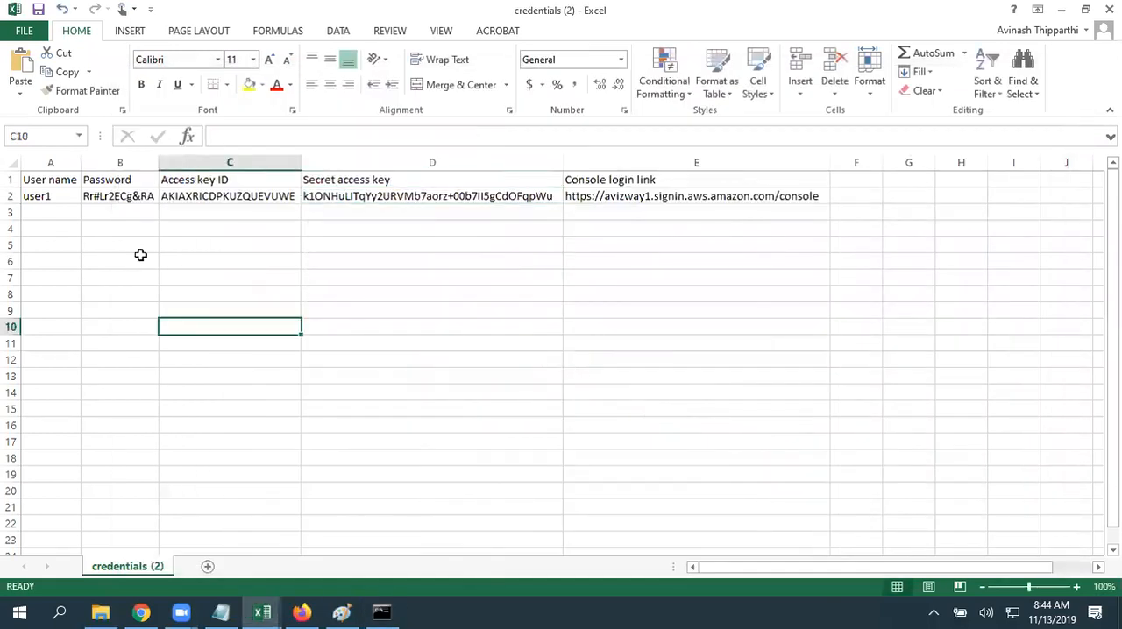
click(53, 197)
drag(57, 198, 99, 264)
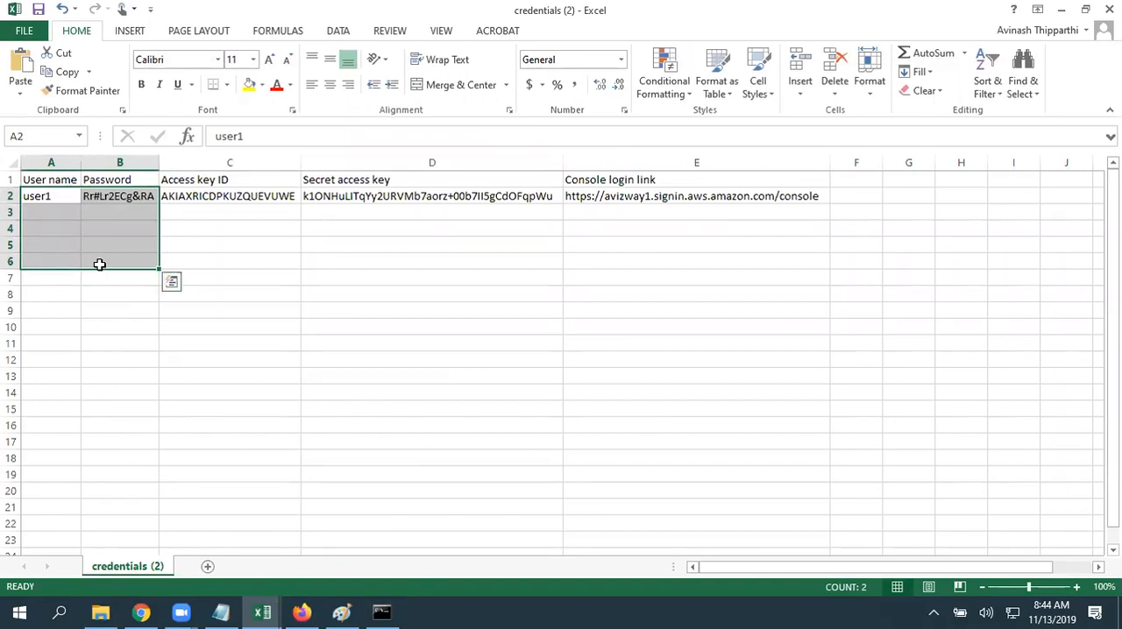
click(210, 281)
drag(195, 193, 377, 295)
- Switch to the Command Prompt and run aws s3 ls to list the buckets with the new credentials
click(381, 612)
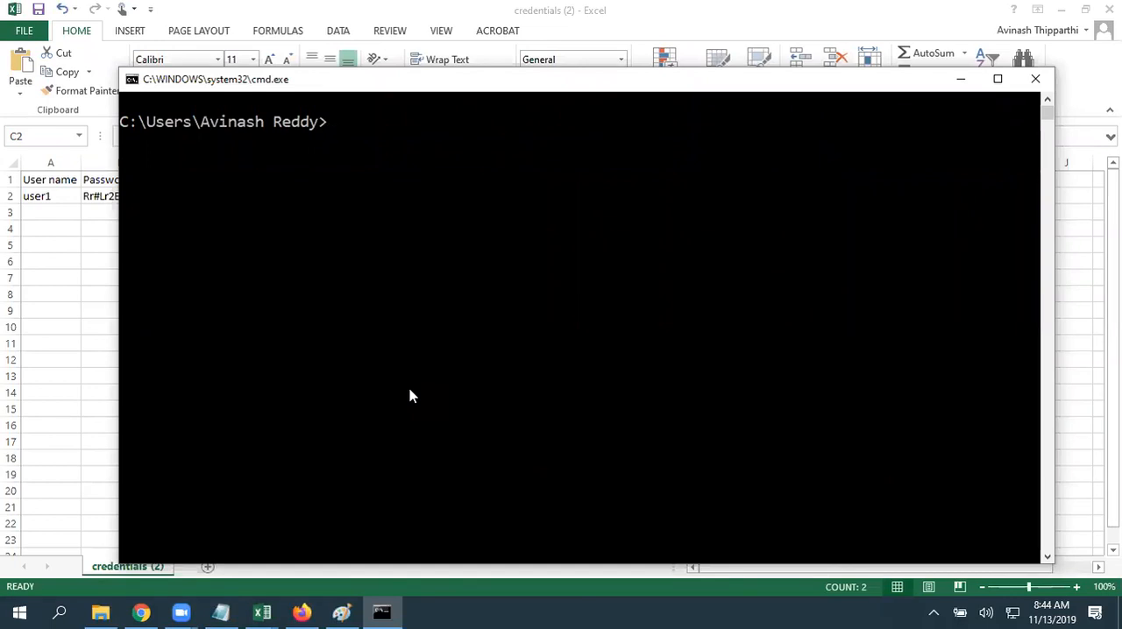
text(aws s3 ls)
key(Return)
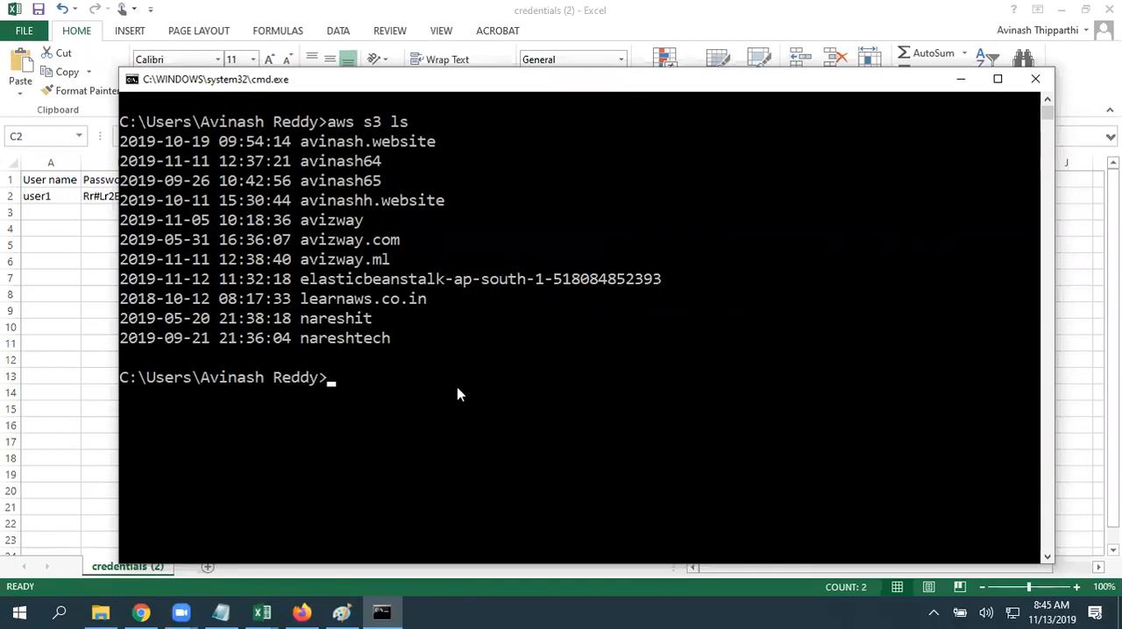
- Switch to the credentials workbook and highlight the cells below the access key ID and secret access key
click(41, 305)
click(223, 215)
drag(205, 231, 361, 231)
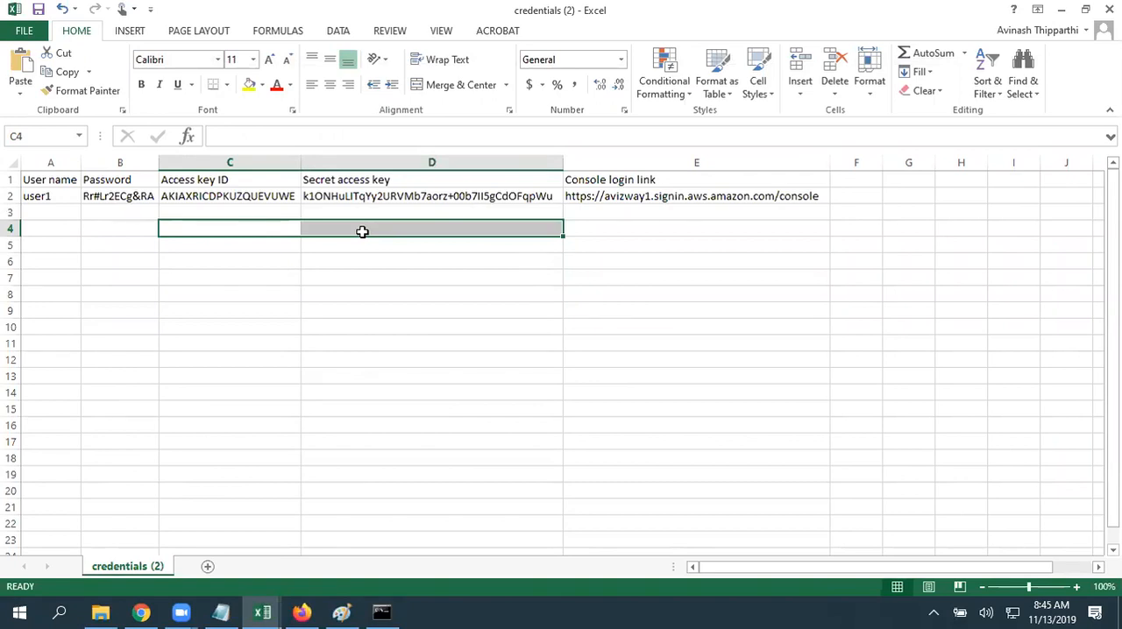
- Return to the Command Prompt and run aws ec2 describe-instances to query the EC2 instances
key(alt+Tab)
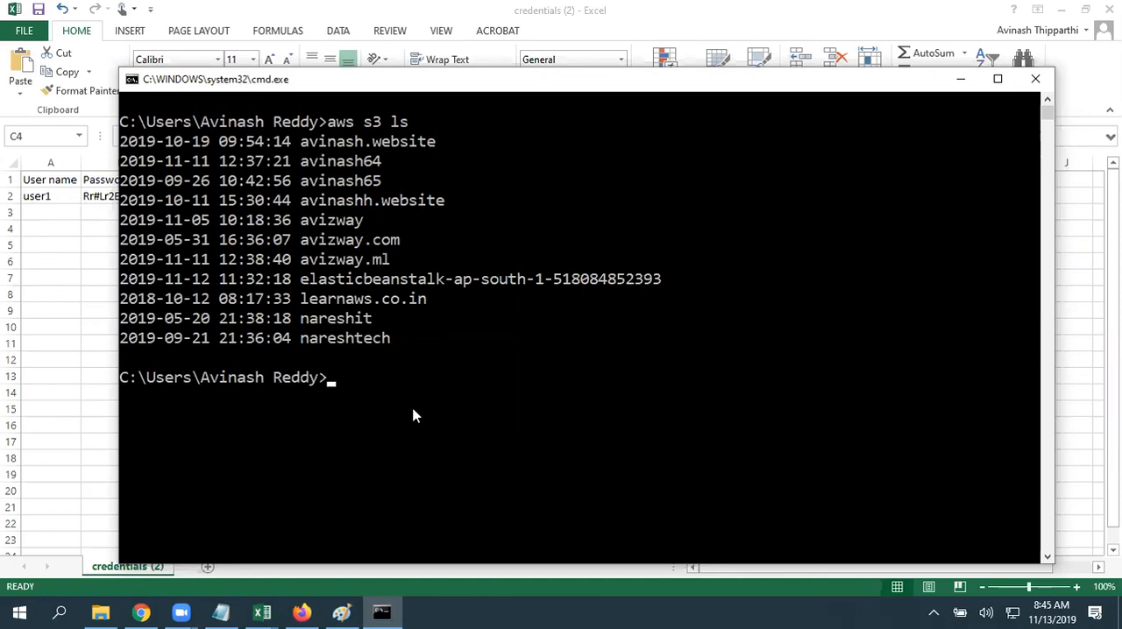
text(aws ec2 descri)
text(be-instances)
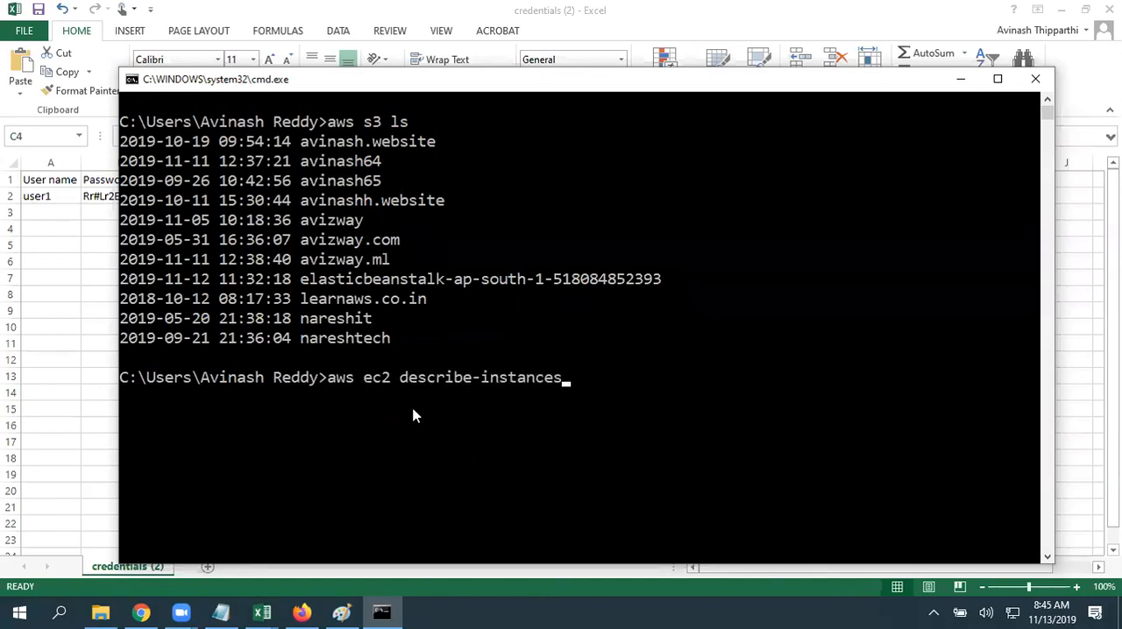
key(Return)
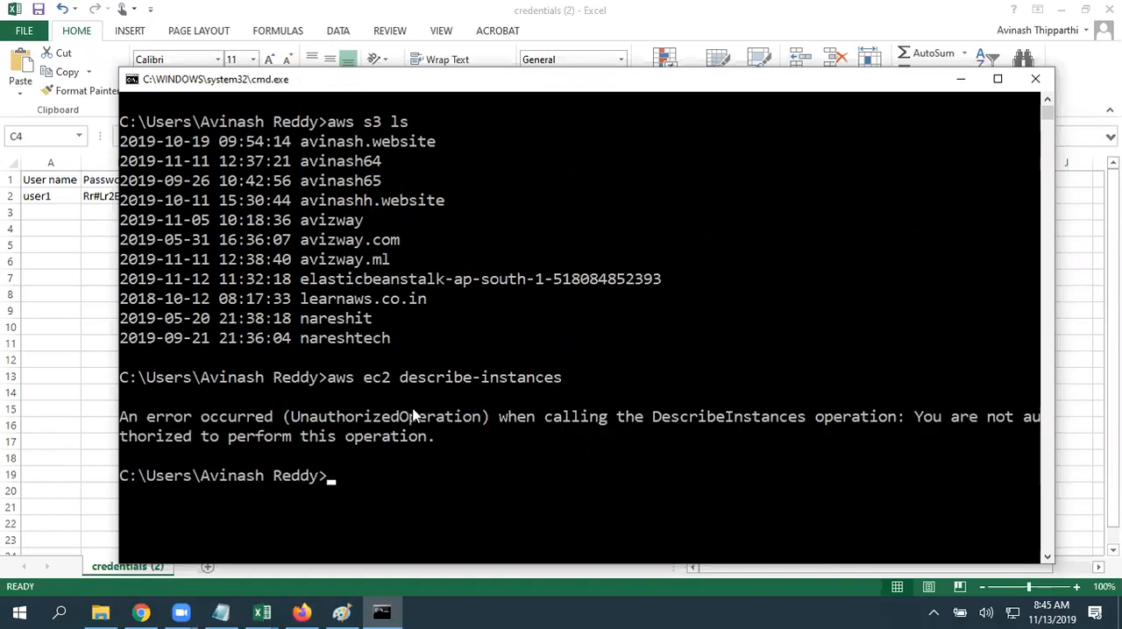
- Highlight the EC2 command's error name and explanation, then select the access key cells in the credentials workbook
click(295, 419)
drag(294, 418, 480, 419)
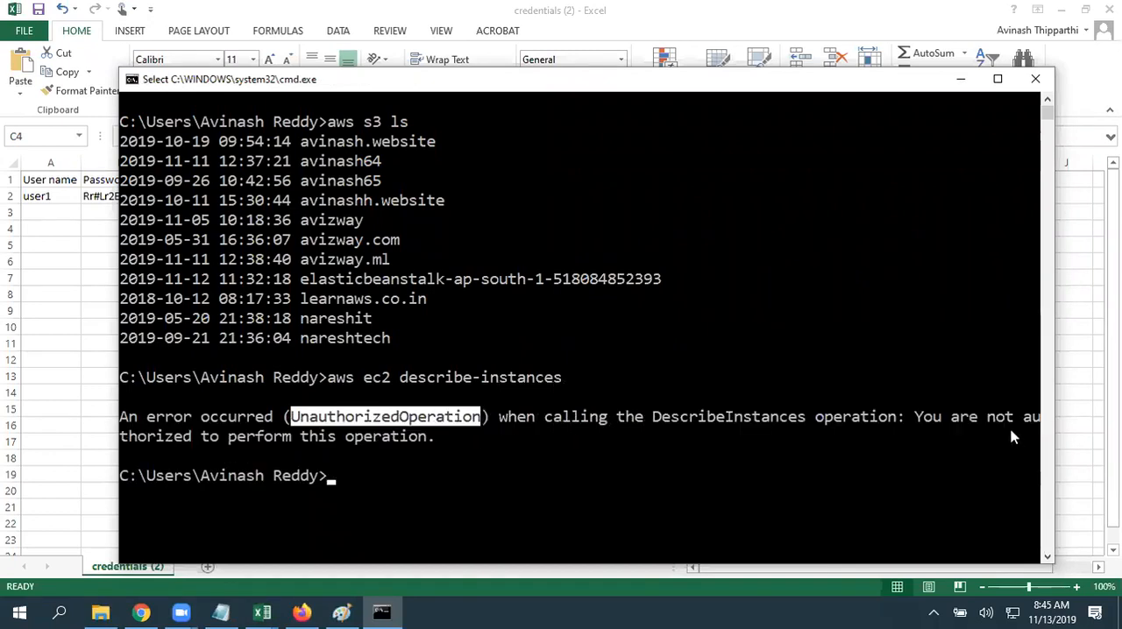
drag(914, 418, 433, 445)
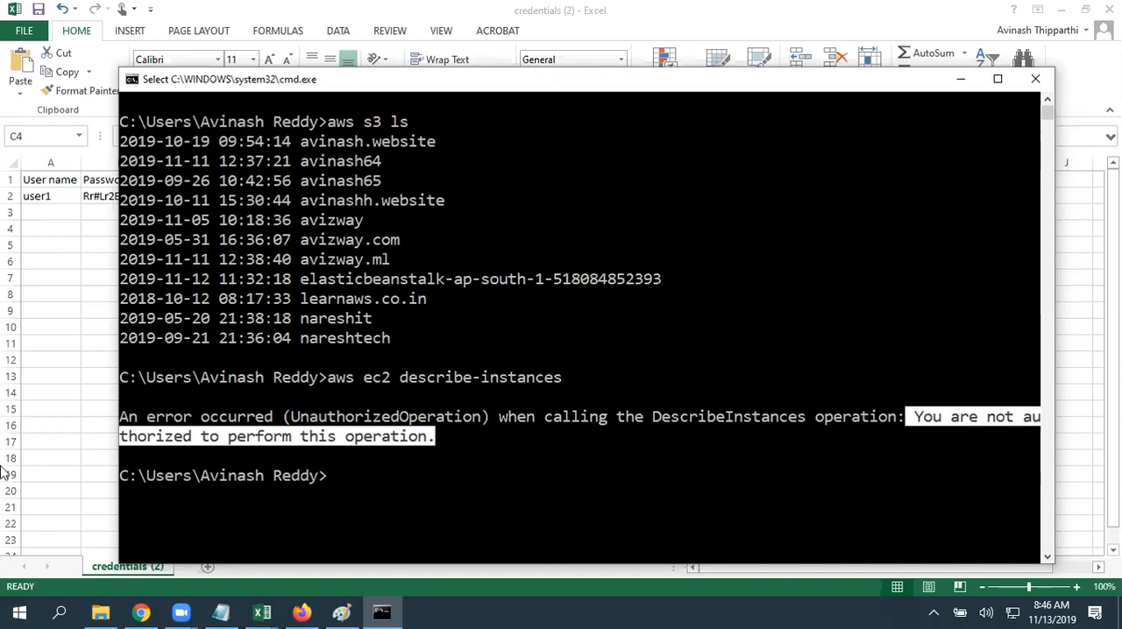
click(58, 360)
drag(191, 245, 371, 196)
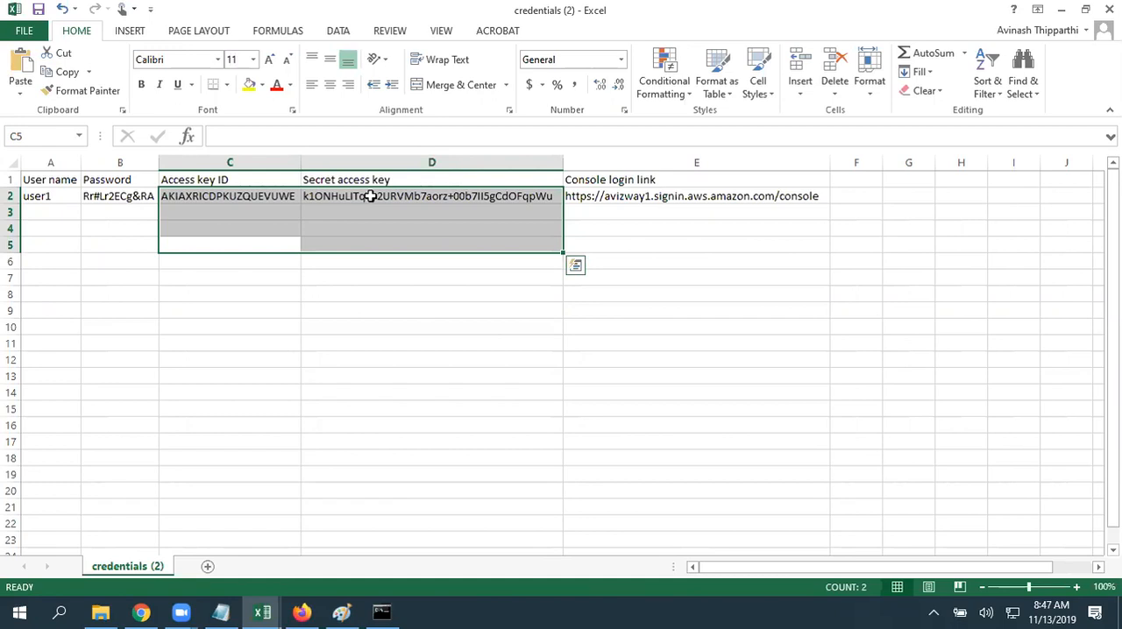
- Switch to Chrome and search Google for s3 browser in a new tab
click(140, 612)
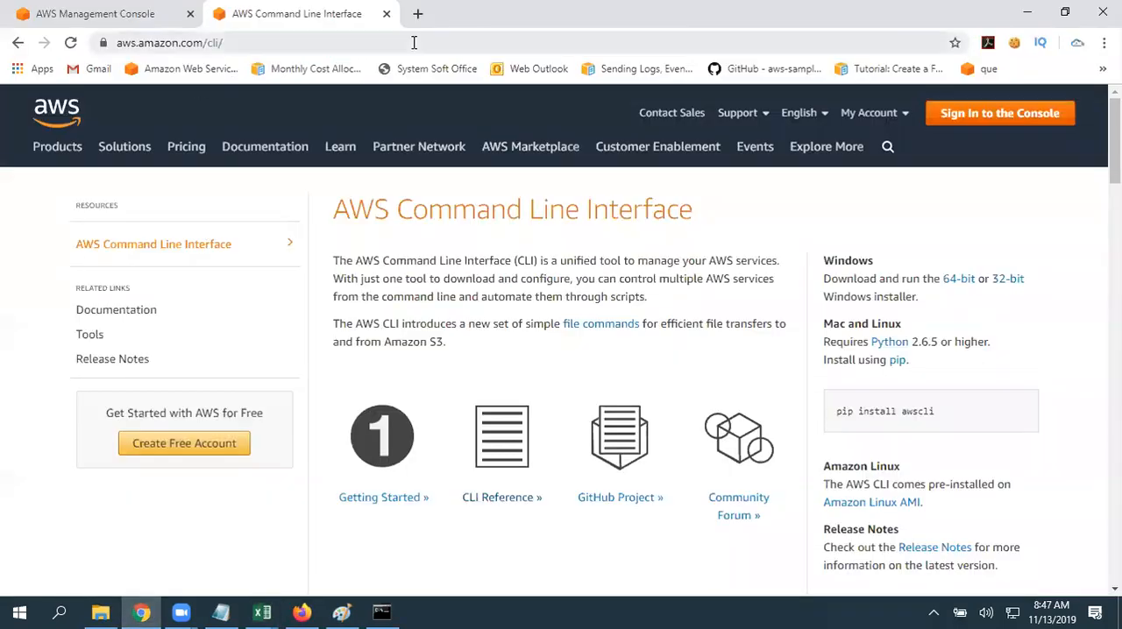
key(ctrl+t)
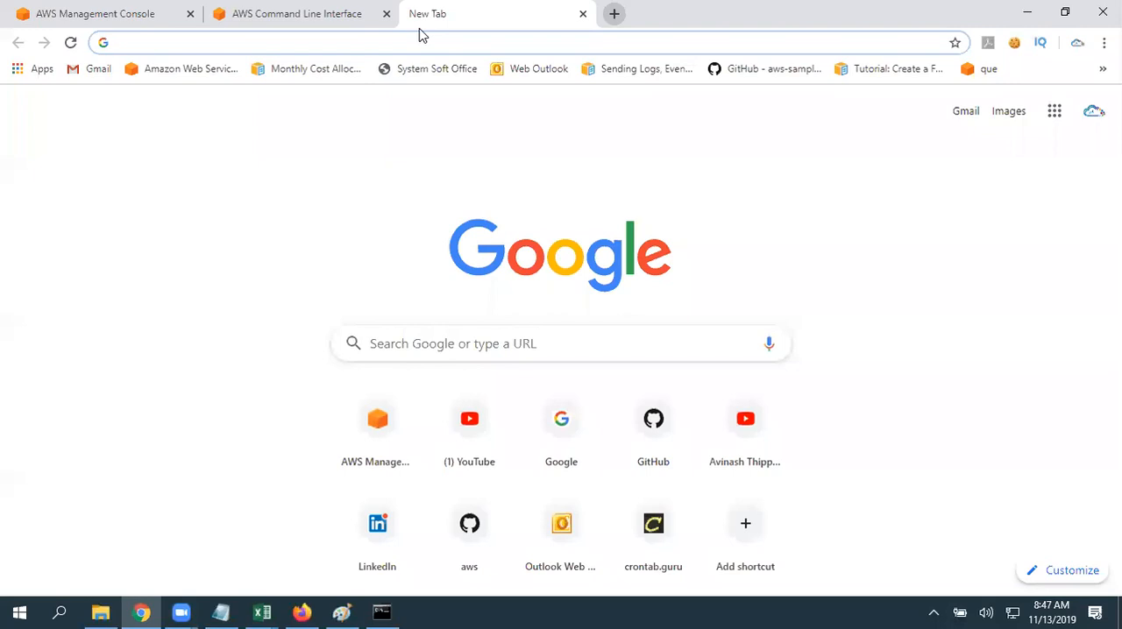
text(s3 browser)
key(Return)
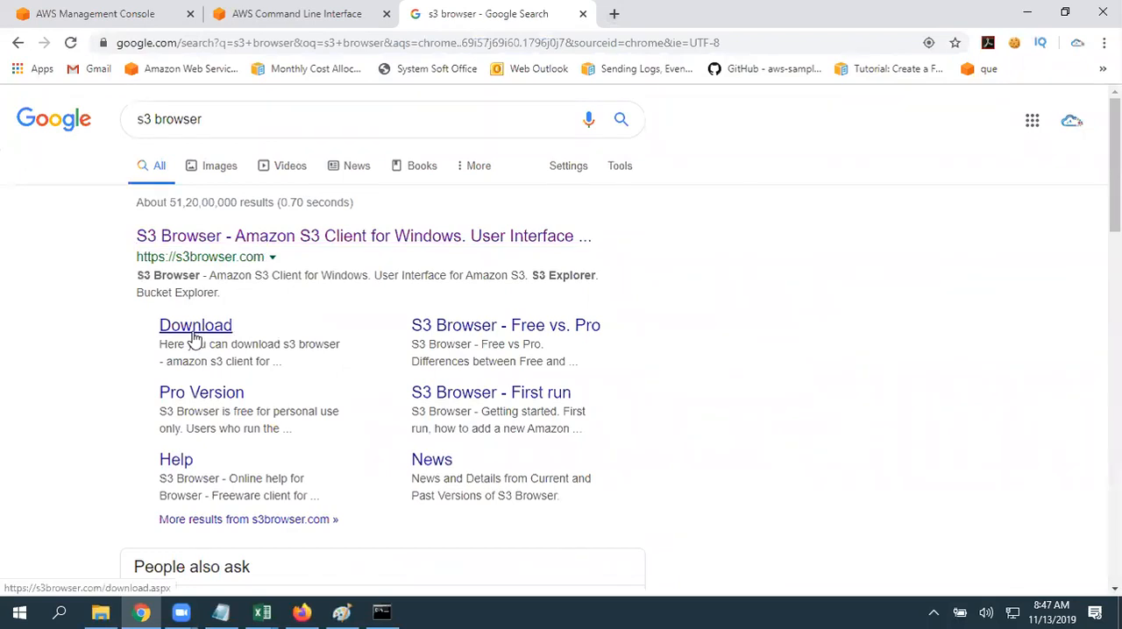
- Replace the Google query with cloudberry explorer for s3 and look at the search results
triple_click(250, 118)
text(c)
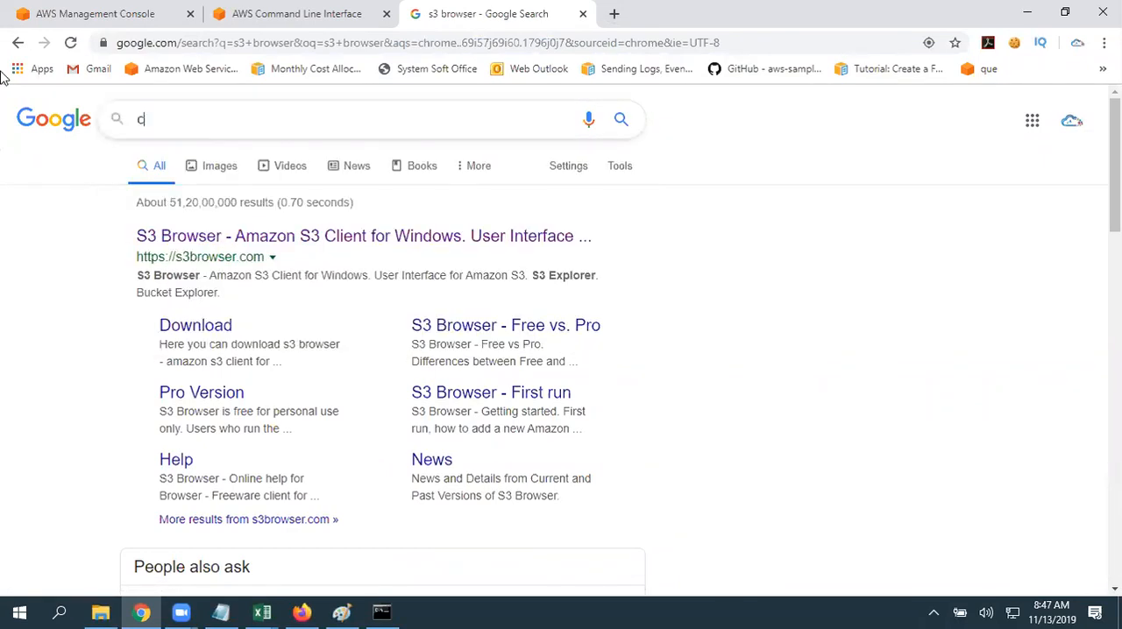
text(loudberryex)
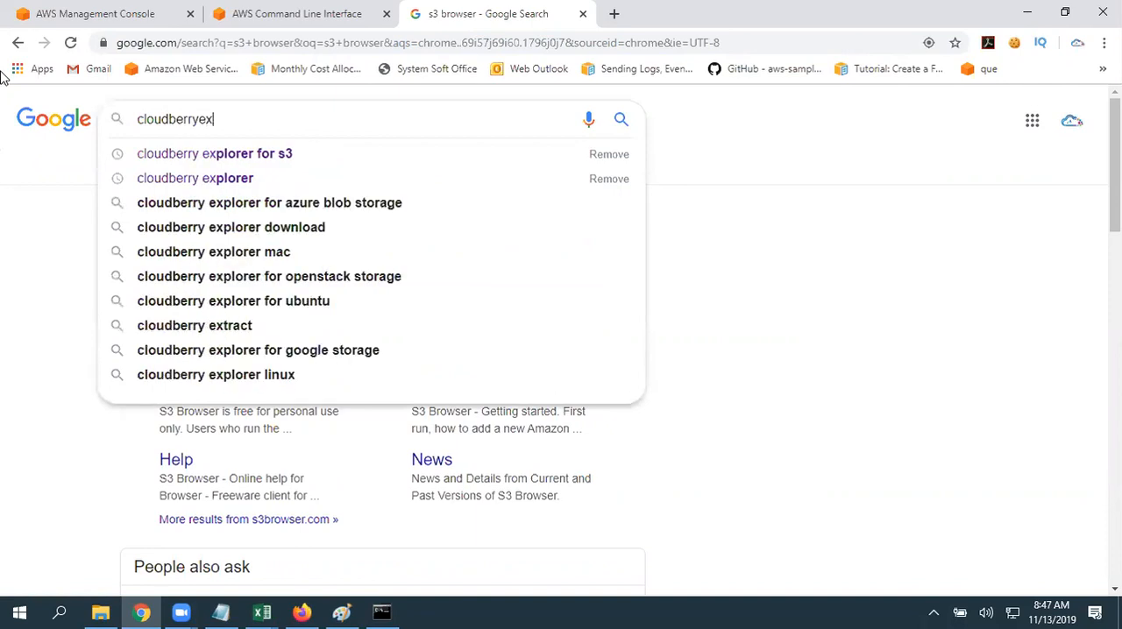
key(Down)
key(Return)
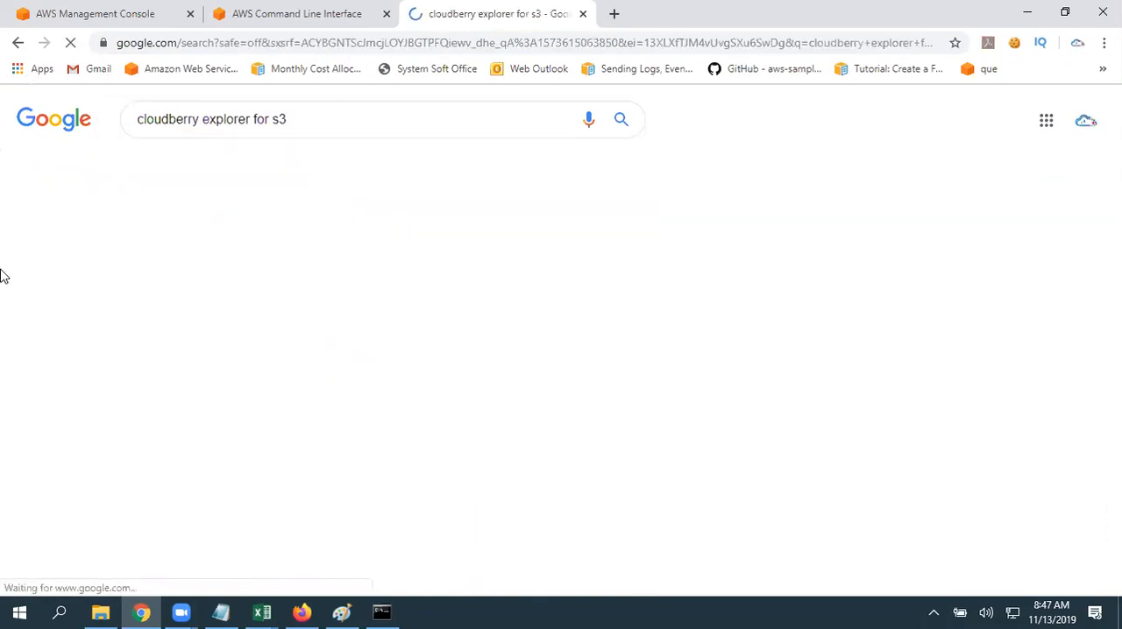
click(225, 249)
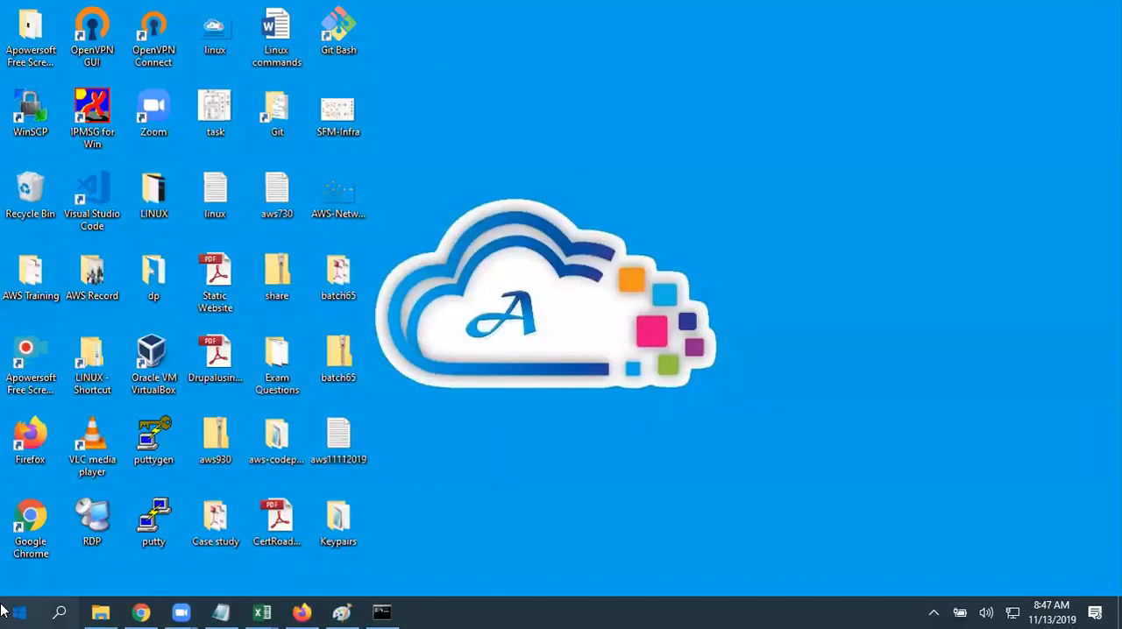
- Launch CloudBerry Explorer for Amazon S3 and close the untitled Paint drawing without saving it
click(4, 609)
text(cloudbe)
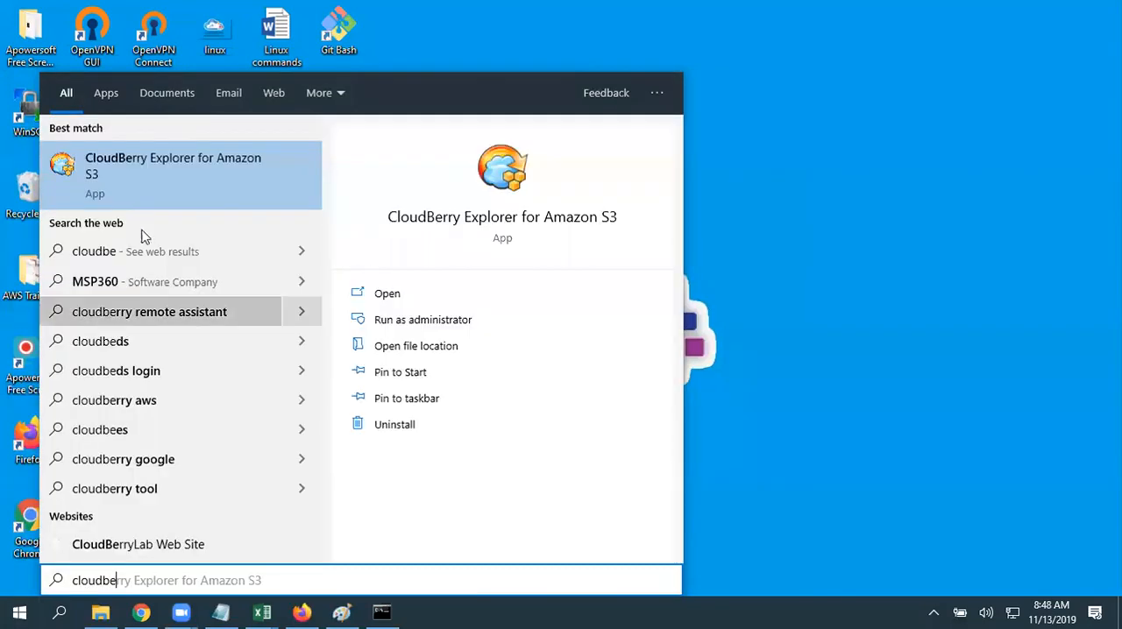
click(170, 168)
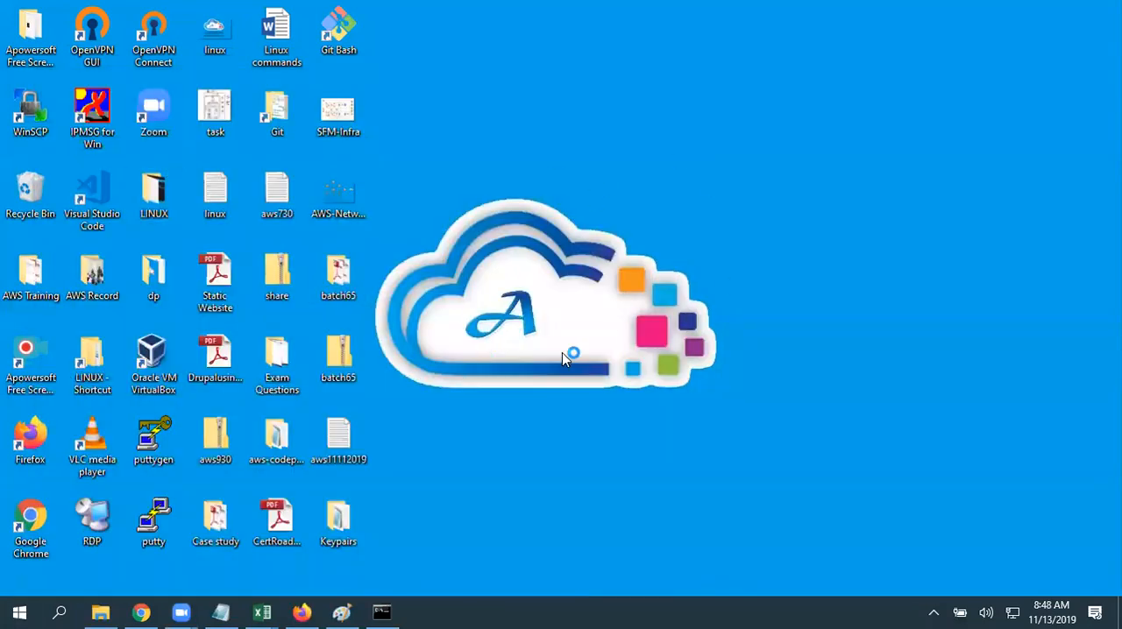
click(341, 613)
key(alt+F4)
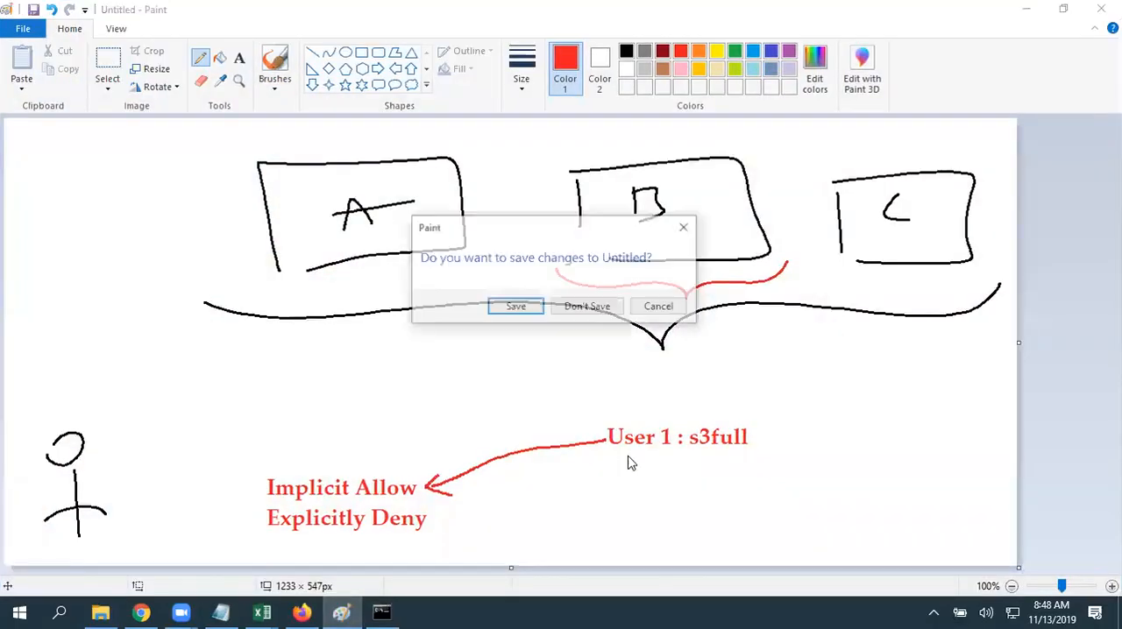
click(608, 313)
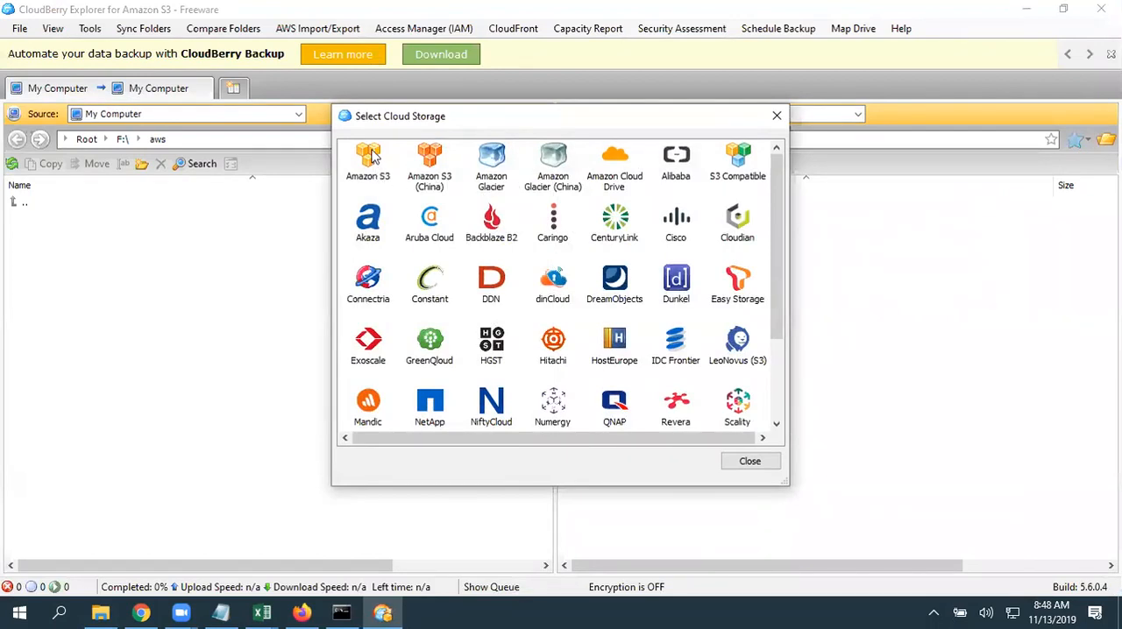
- Start registering a new Amazon S3 account with the display name mys3
click(371, 155)
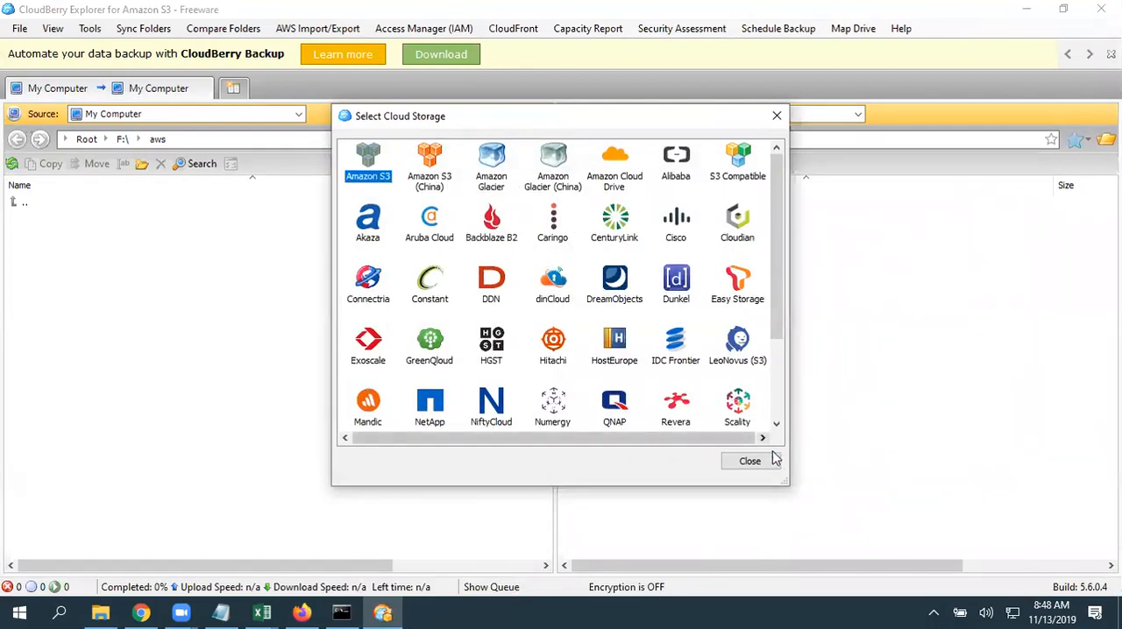
double_click(377, 163)
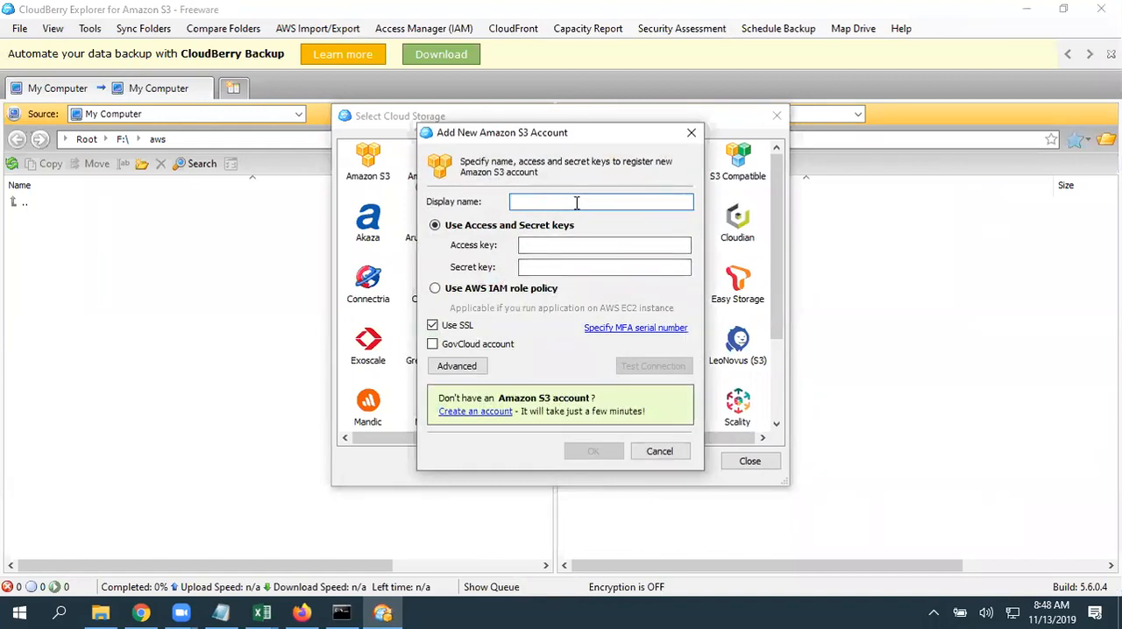
text(mys3)
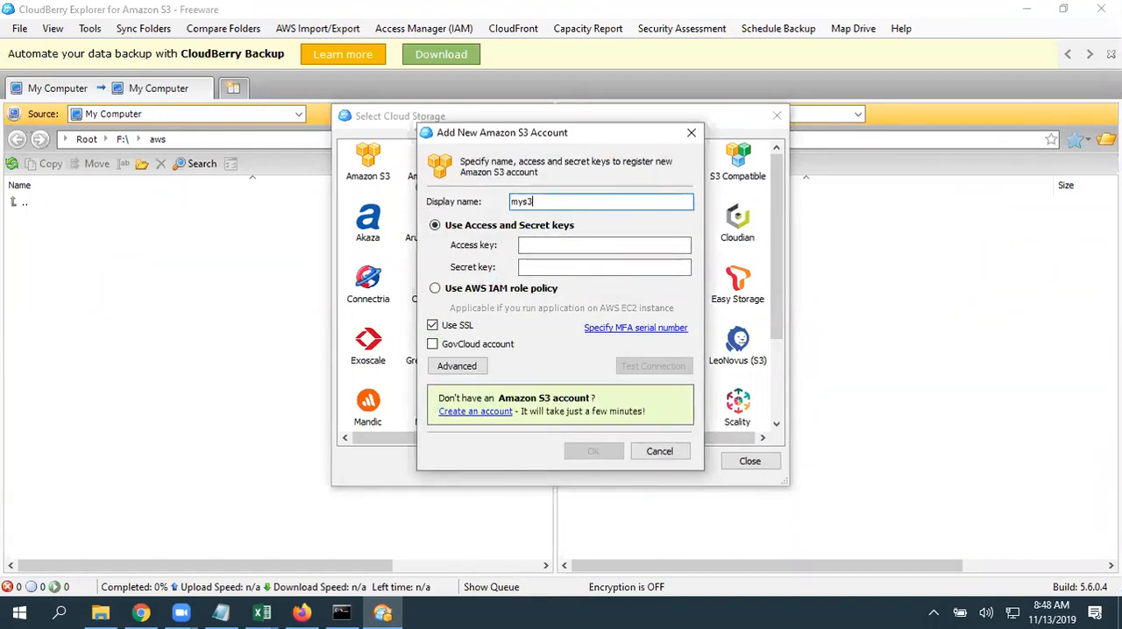
- Copy user1's access key ID from the credentials workbook in Excel into the new account's access key field in CloudBerry Explorer
click(599, 244)
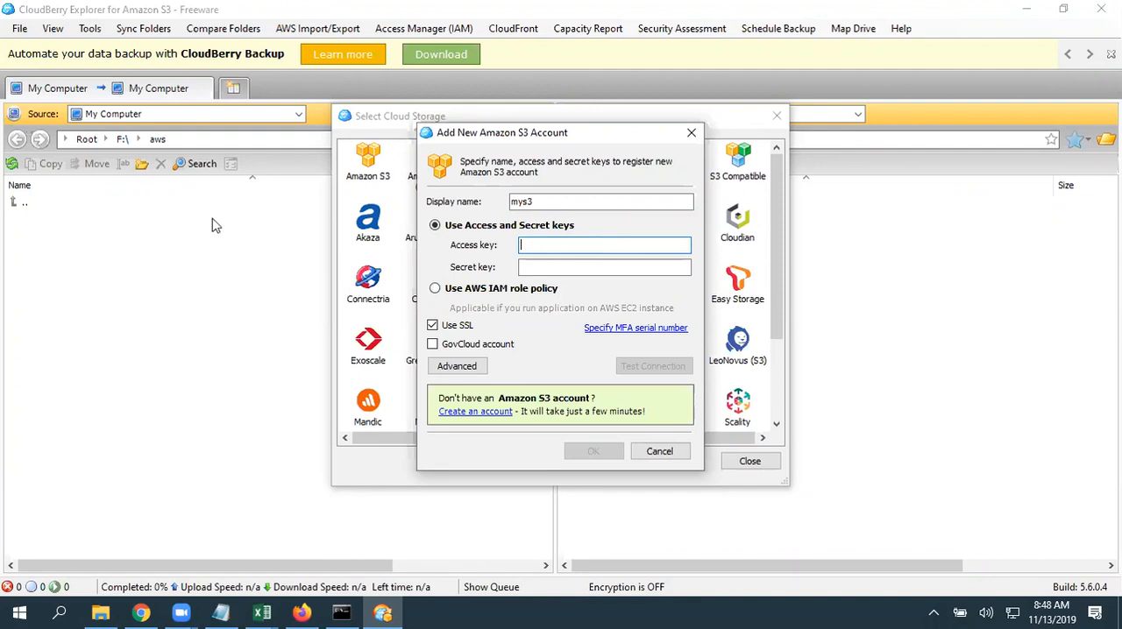
click(260, 610)
click(201, 531)
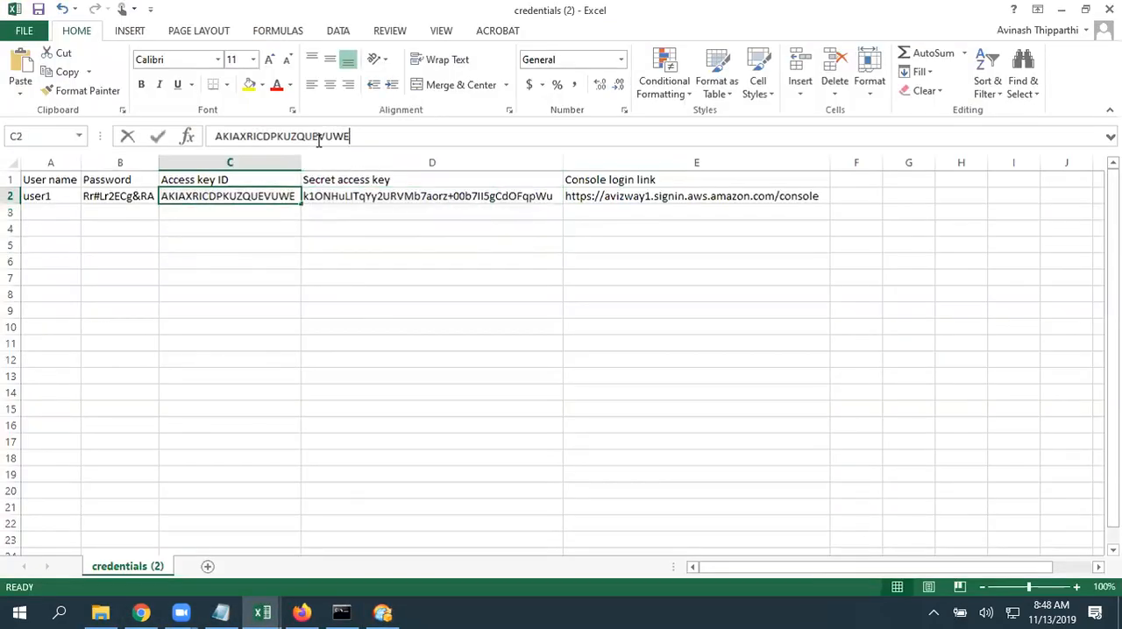
double_click(348, 136)
key(ctrl+c)
key(alt+Tab)
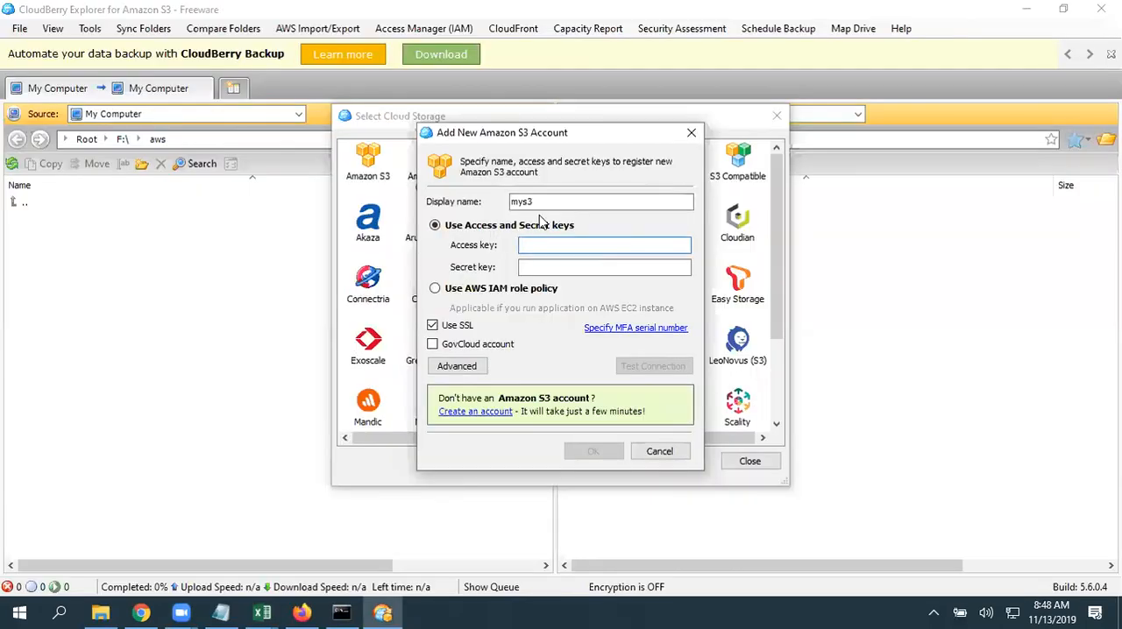
key(ctrl+v)
- Copy user1's secret access key from the Excel credentials workbook into the account's secret key field in CloudBerry Explorer
key(alt+Tab)
click(375, 196)
drag(493, 133, 195, 129)
key(ctrl+c)
key(alt+Tab)
key(Tab)
key(ctrl+v)
- Test the mys3 account's connection, save the account and close the registered accounts list
click(637, 367)
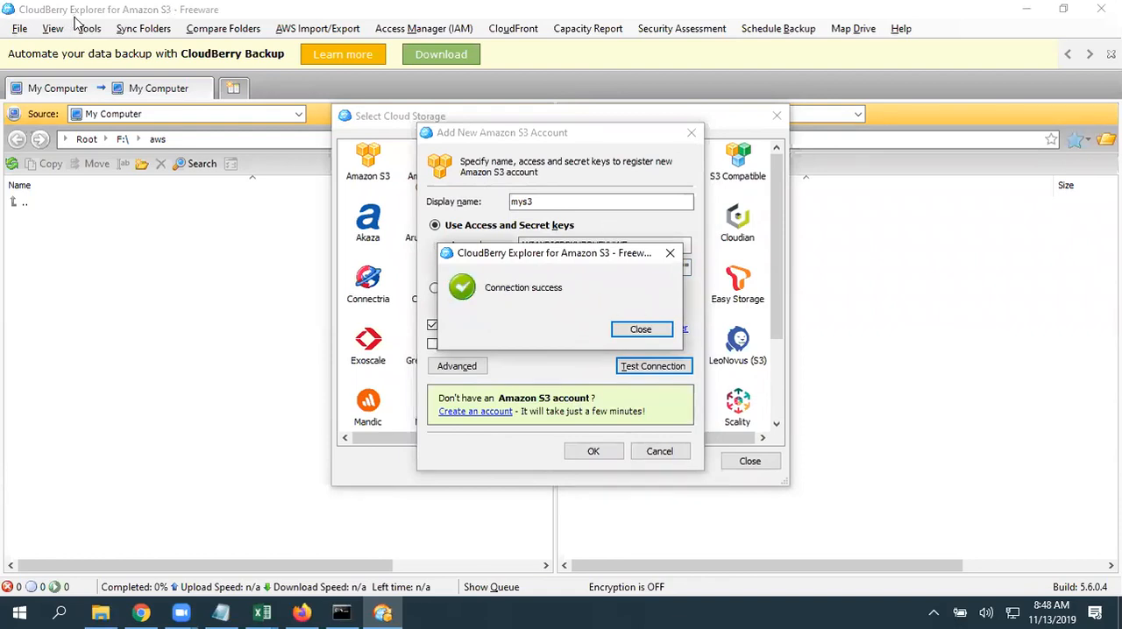
click(619, 329)
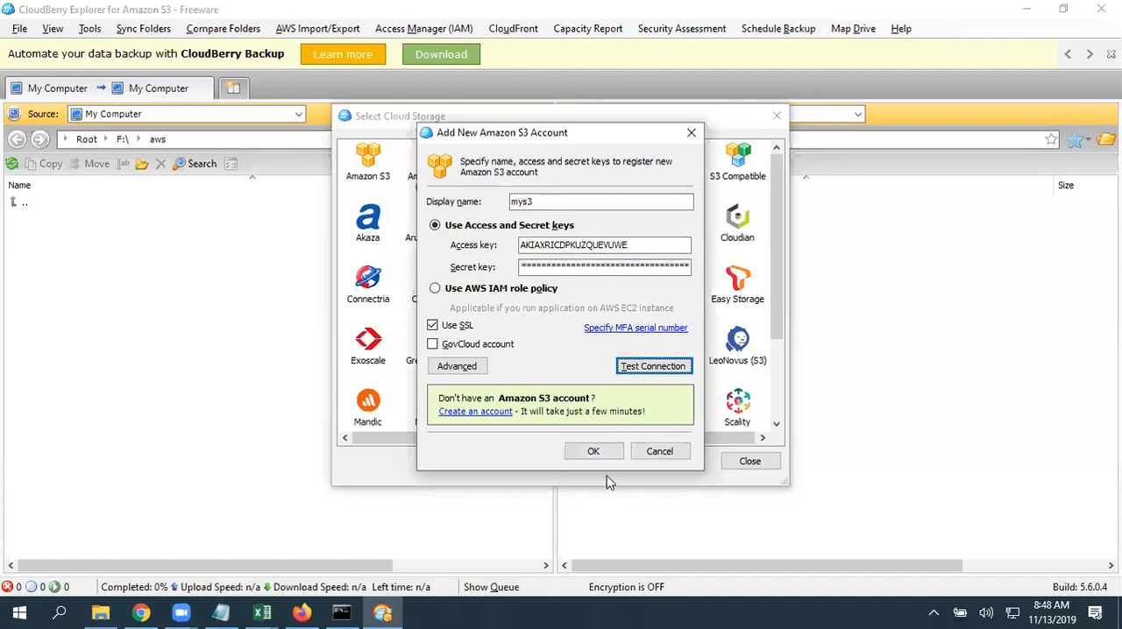
click(594, 451)
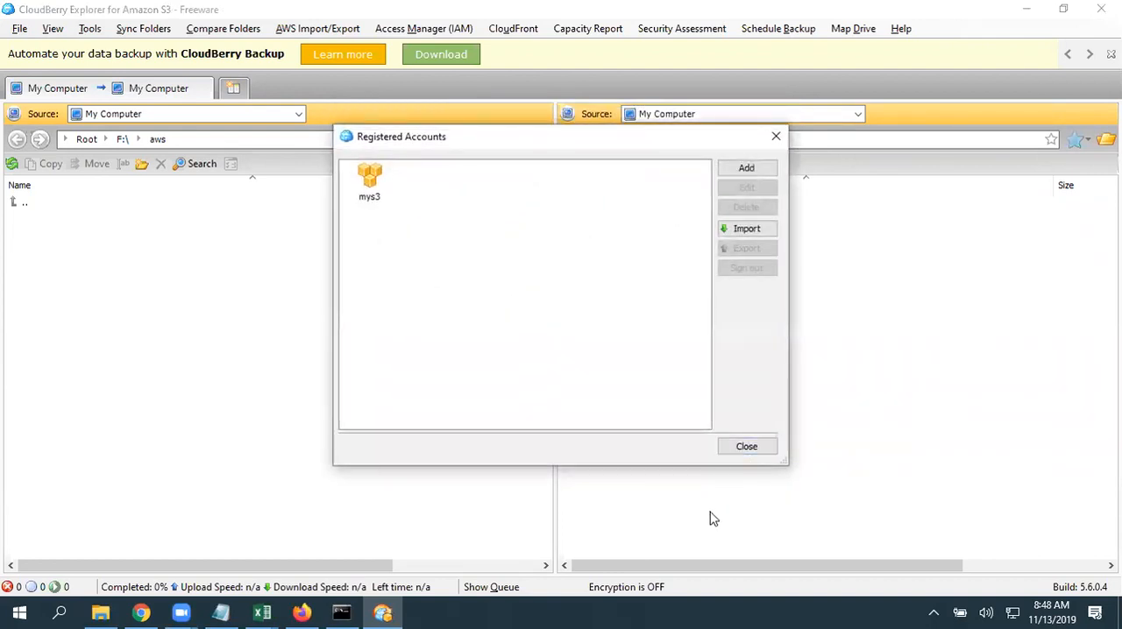
click(745, 446)
- Go up to the F:\ root in the local file pane and set the other pane's source to mys3
double_click(30, 203)
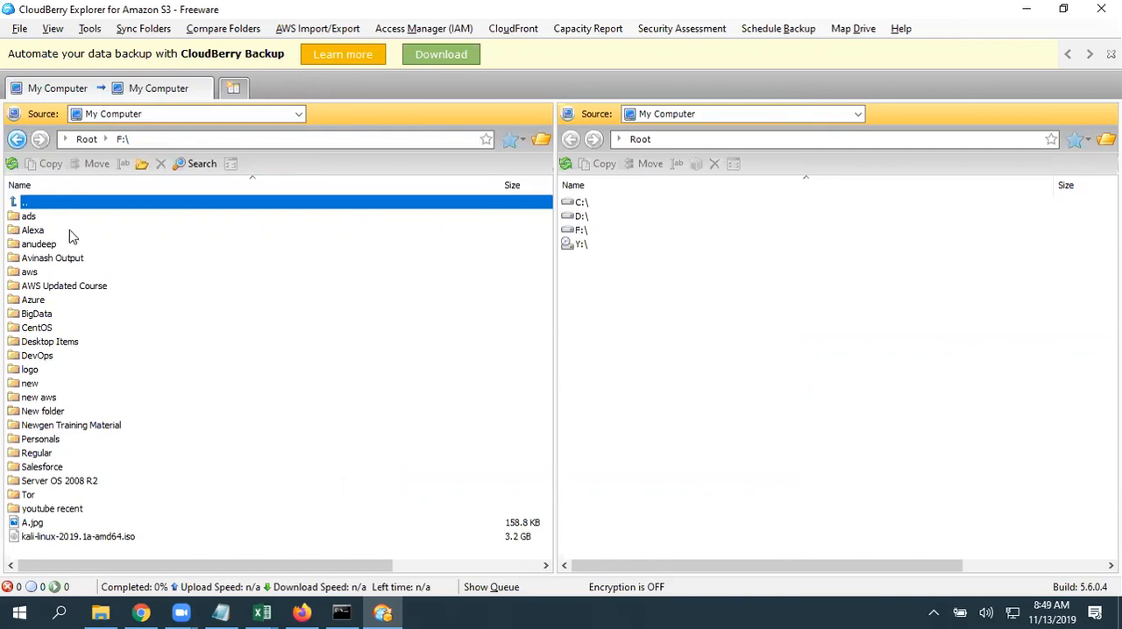
click(719, 115)
click(695, 144)
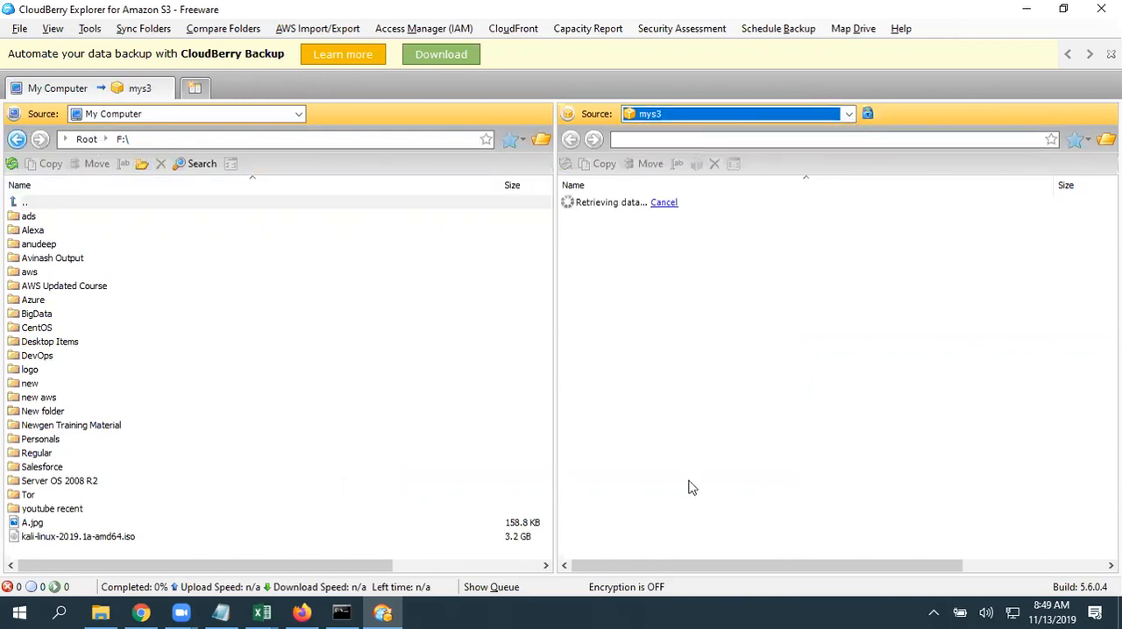
drag(633, 473, 583, 184)
click(636, 506)
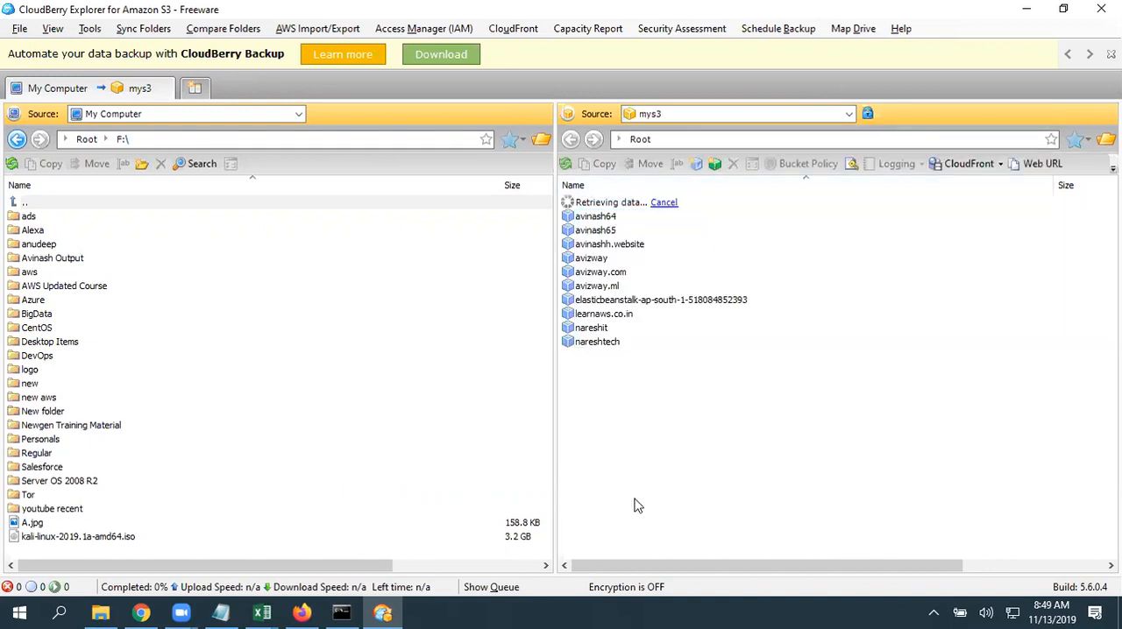
- Open the avinash65 bucket and highlight all its files, then clear the selection
double_click(596, 231)
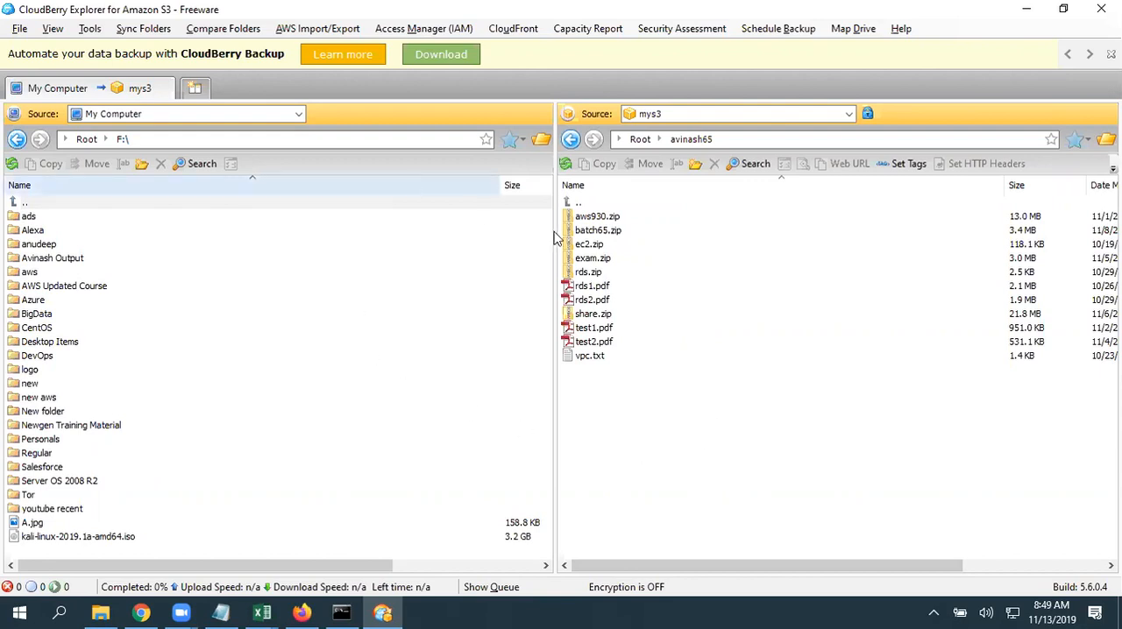
drag(927, 555, 561, 197)
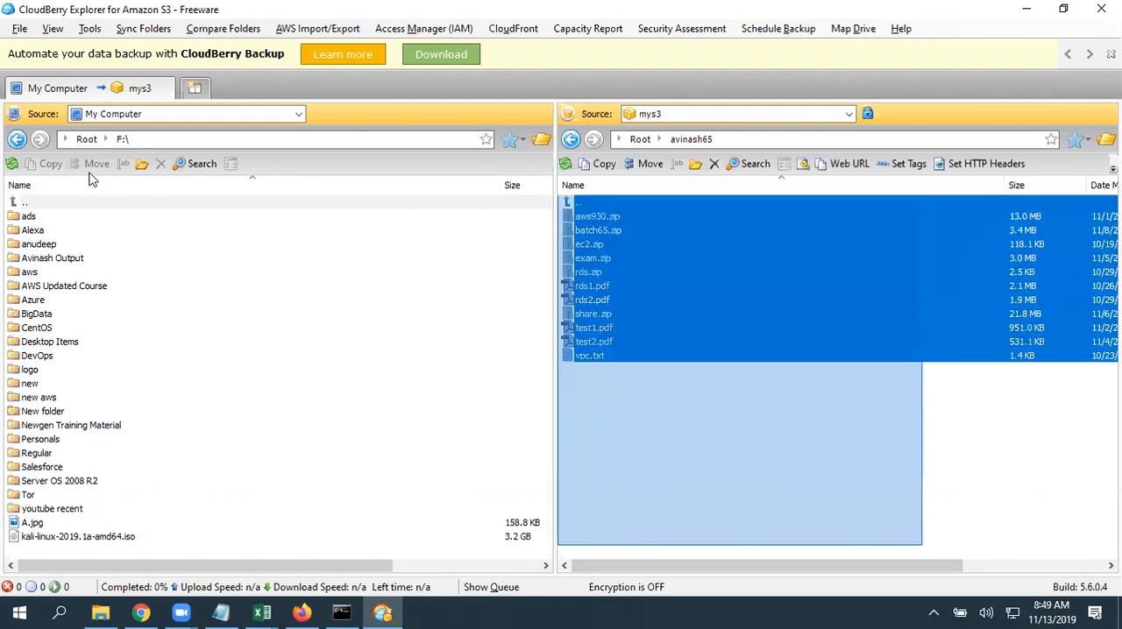
click(796, 518)
- Close CloudBerry Explorer, switch to Chrome and close the Amazon S3 Browser and AWS Command Line Interface tabs
click(1100, 8)
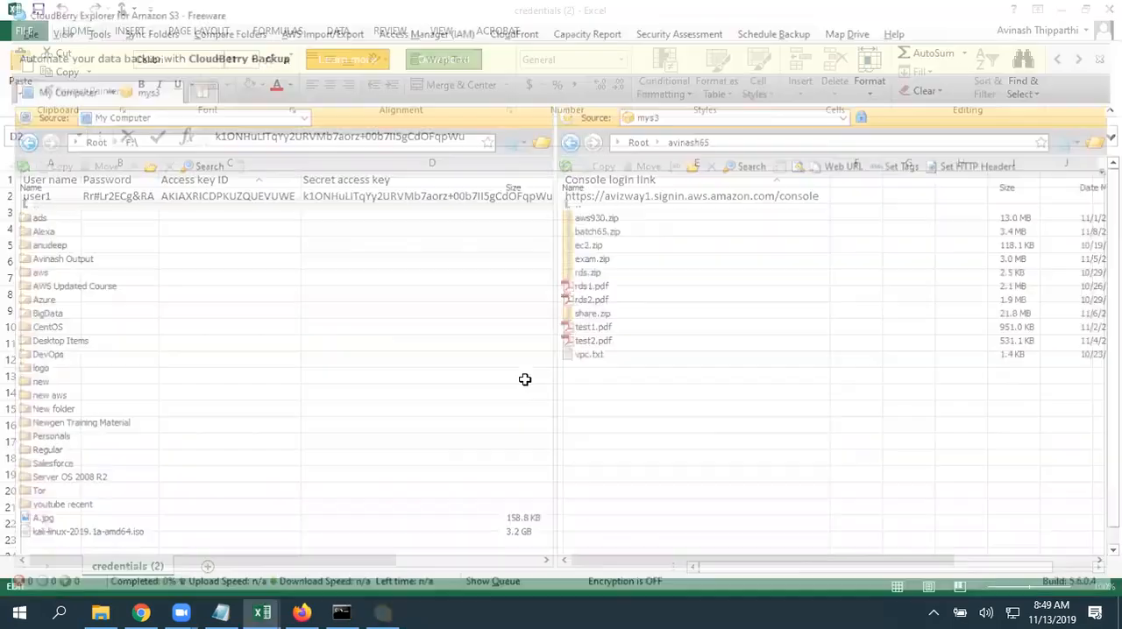
click(240, 275)
click(141, 612)
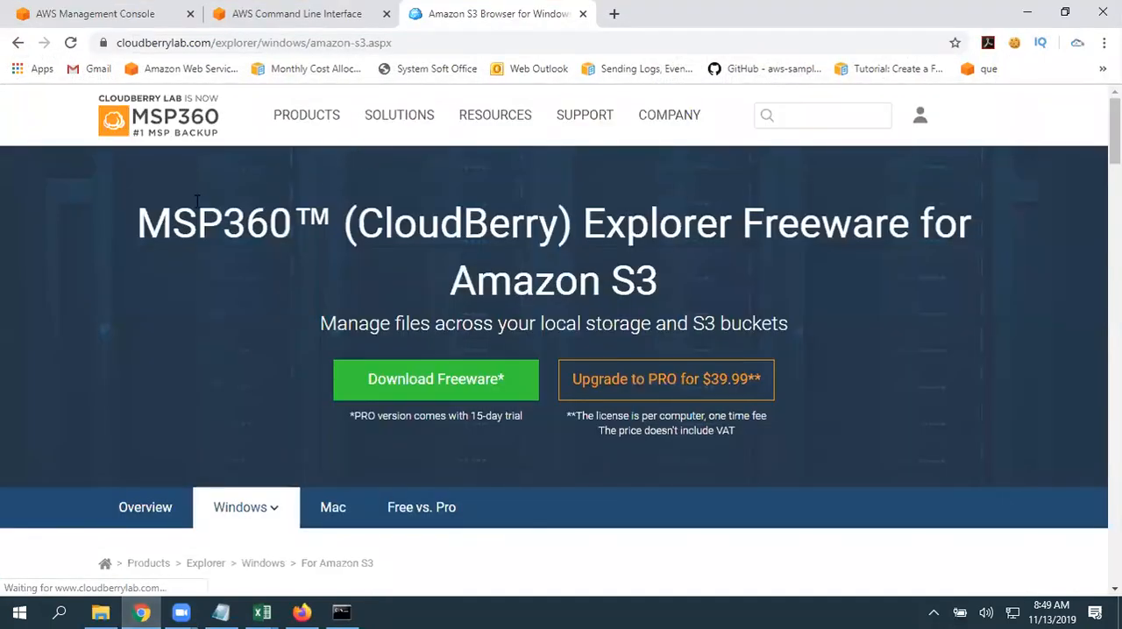
click(583, 14)
click(384, 14)
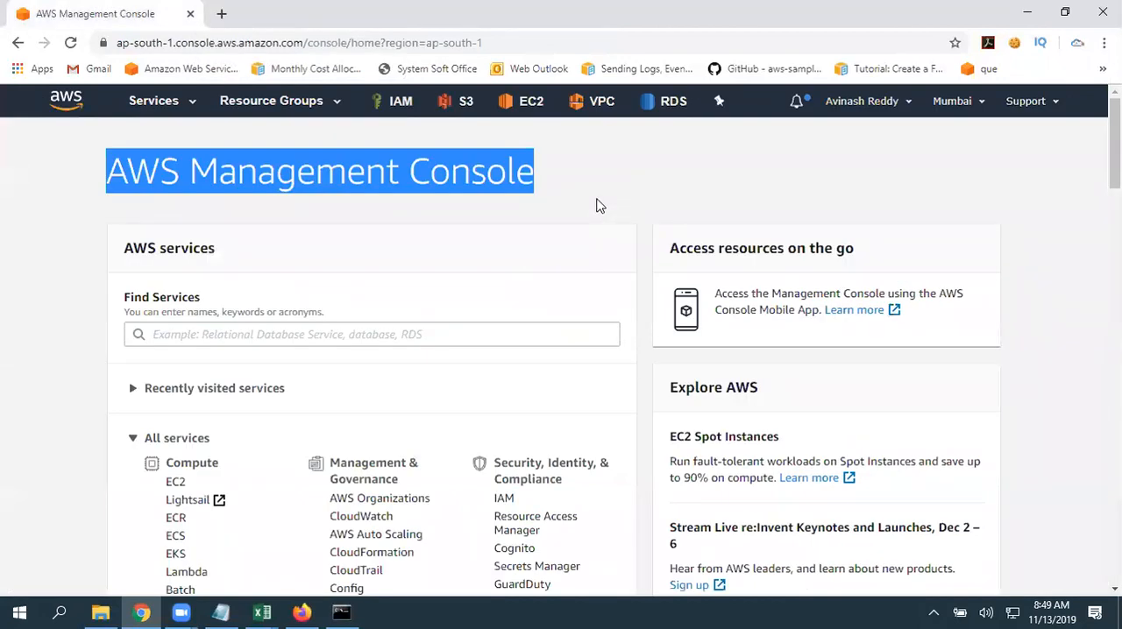
click(593, 214)
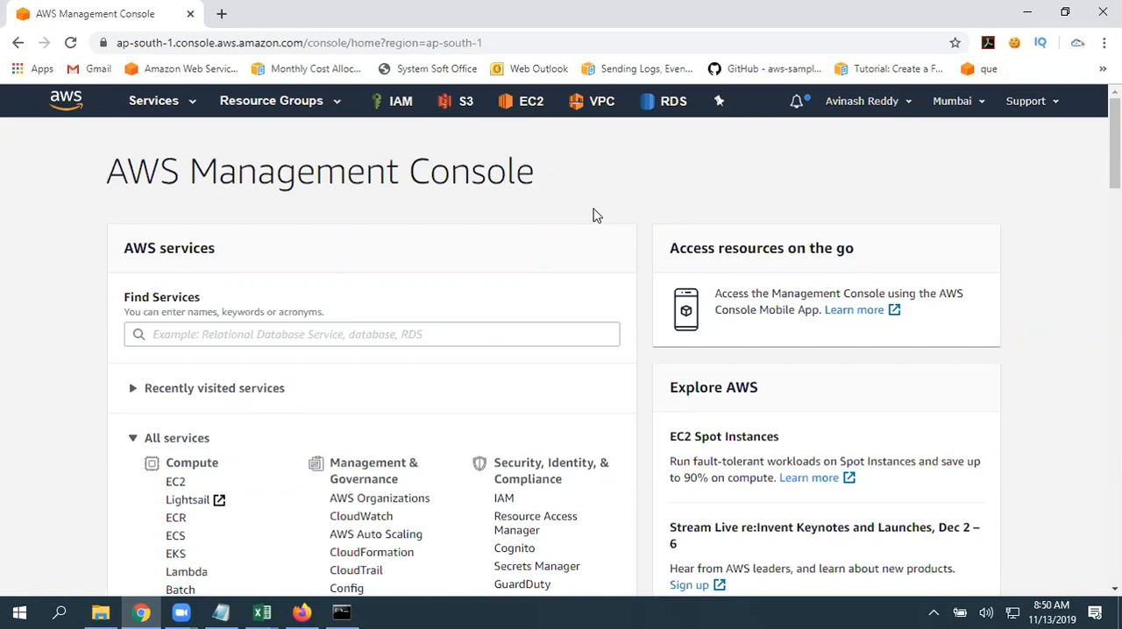
- Switch to the credentials workbook in Excel and select cells B4:C4 below user1's credentials
click(143, 612)
click(52, 196)
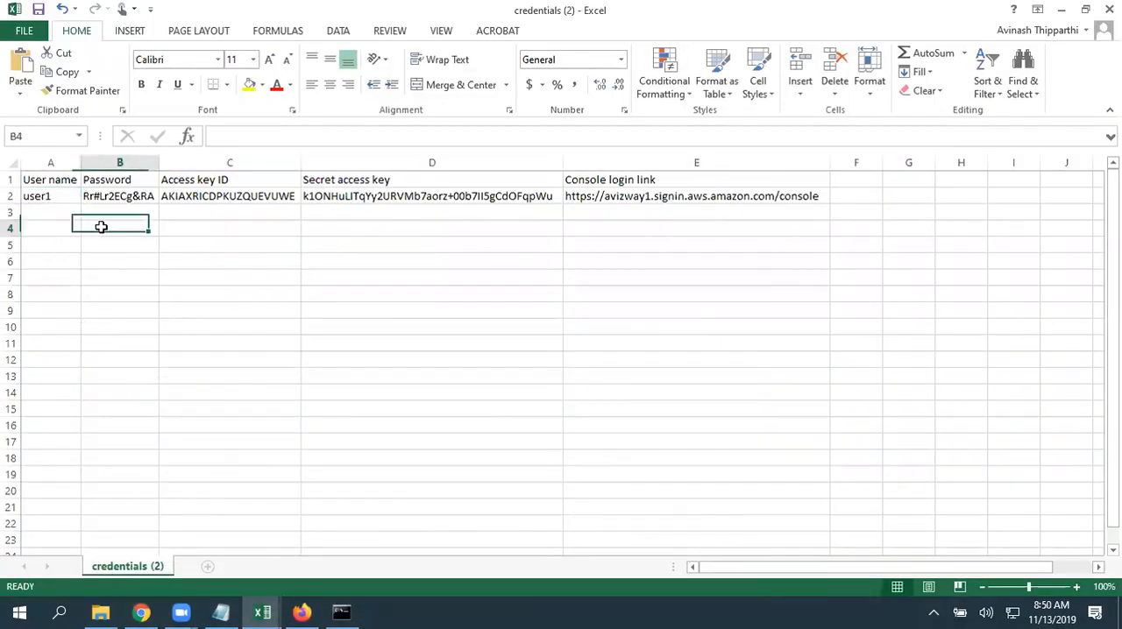
drag(100, 226, 237, 224)
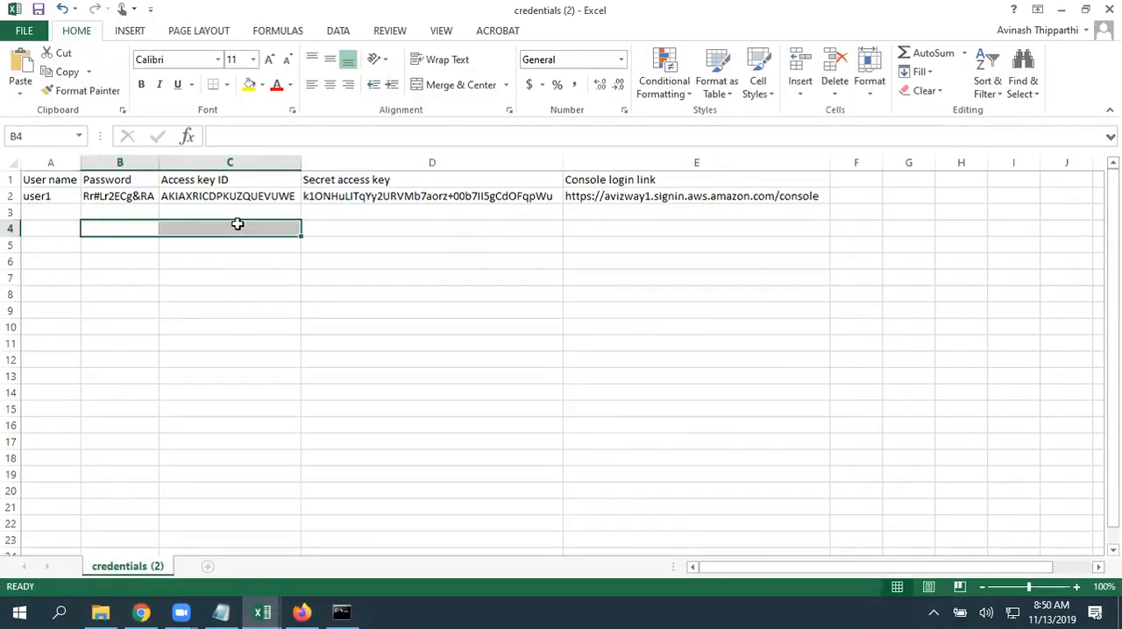
- Return to the AWS console in Chrome, open the IAM policies list and search it for cloudtrail
key(alt+Tab)
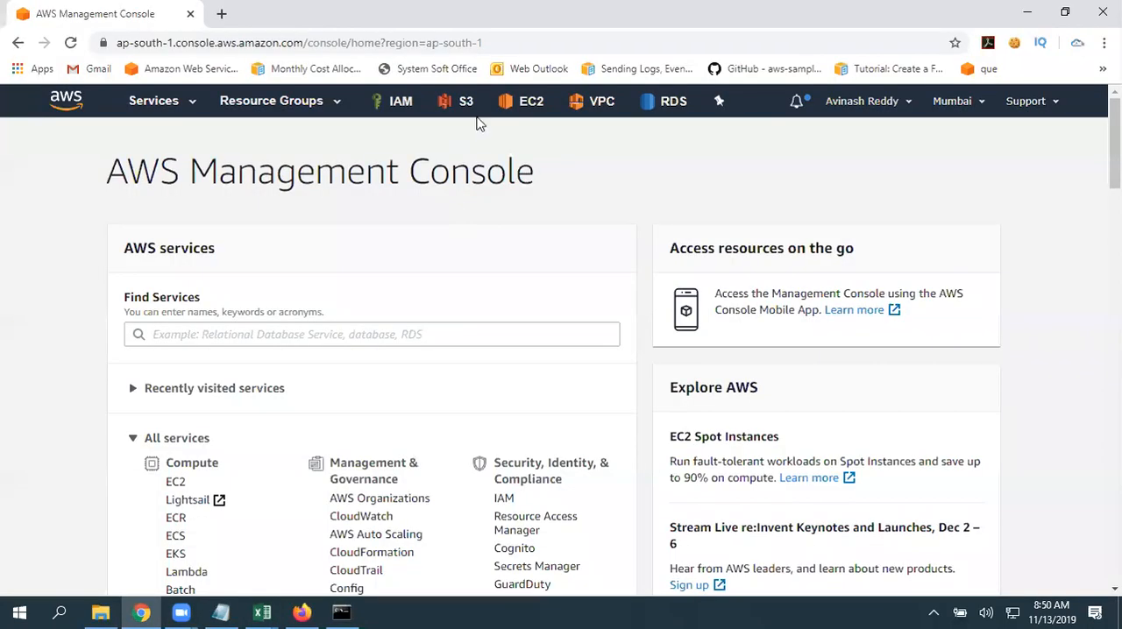
click(395, 105)
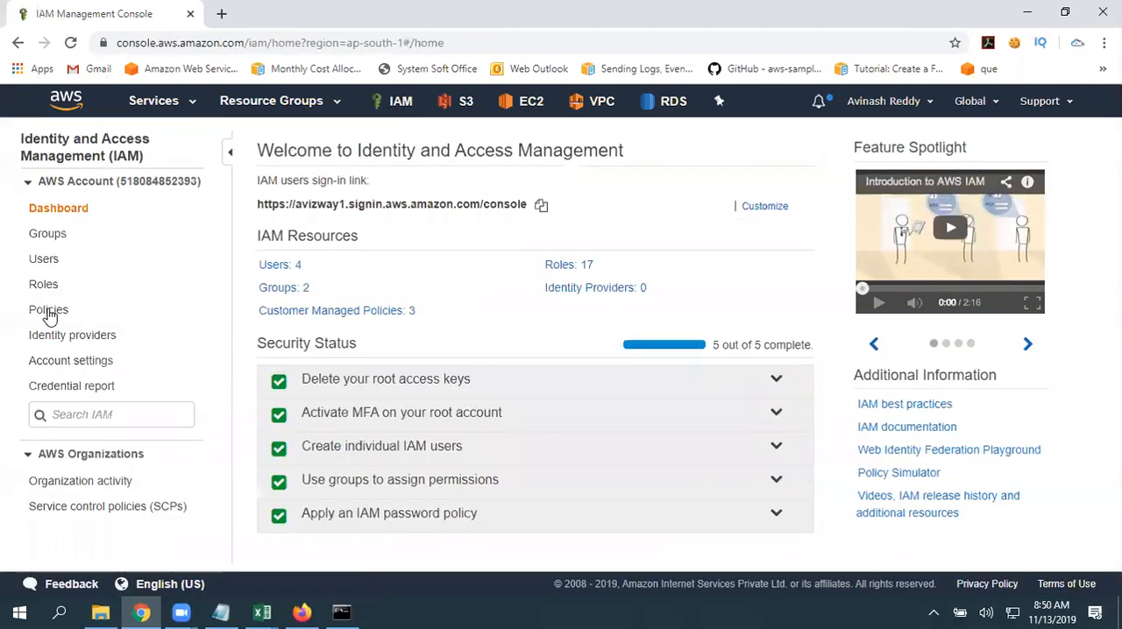
click(48, 310)
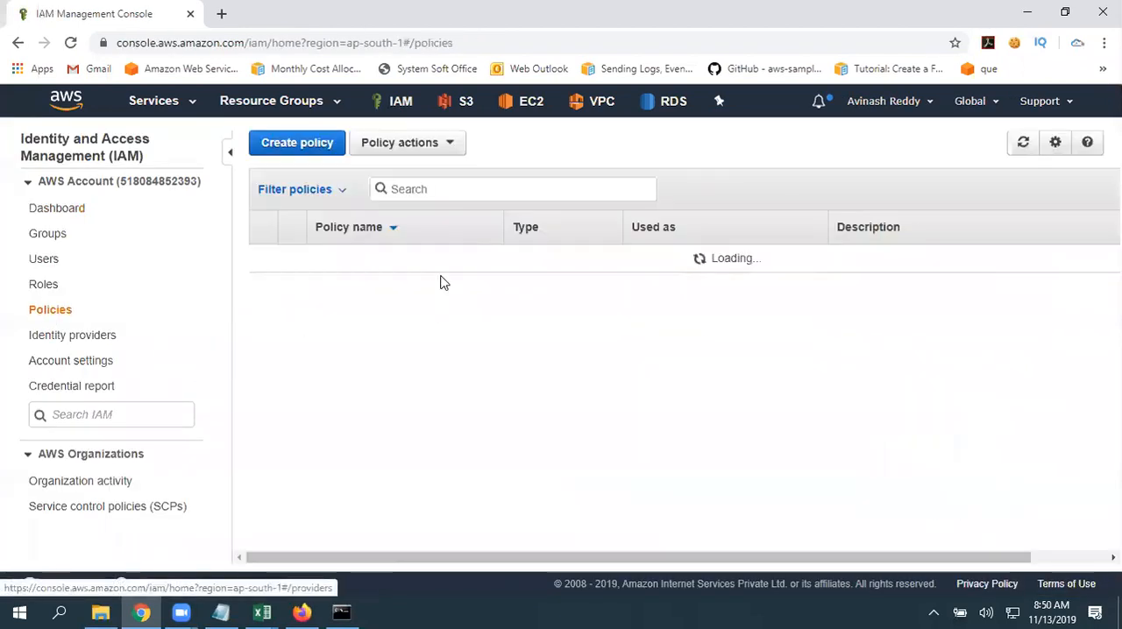
click(431, 189)
text(cloudtrail)
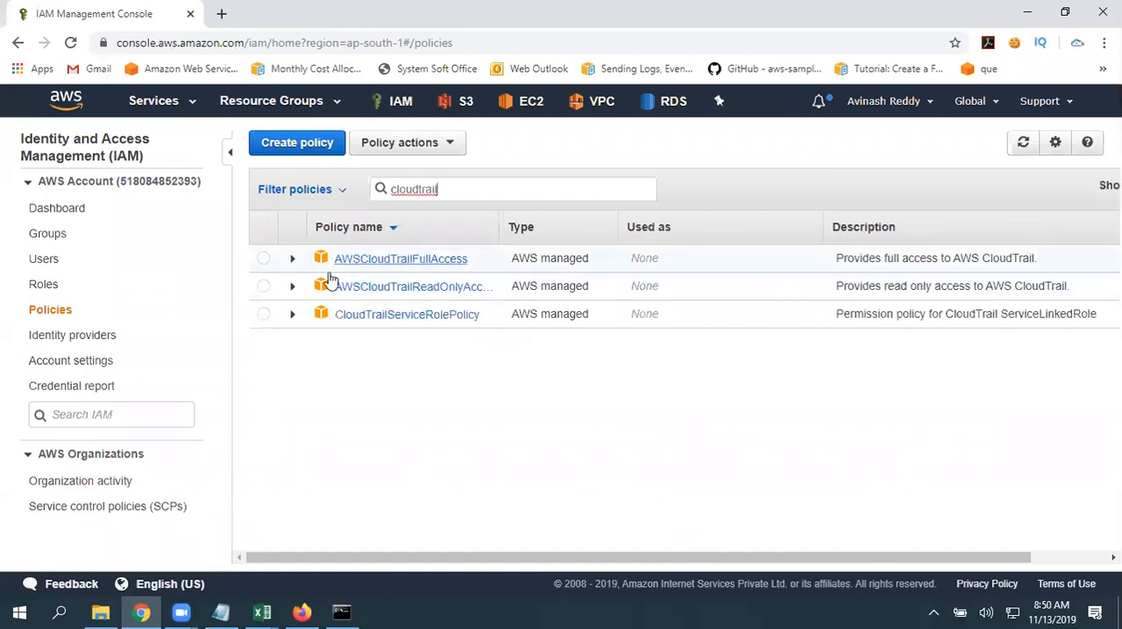
- Go through the three CloudTrail policies by selecting each, ending with AWSCloudTrailFullAccess selected
click(262, 259)
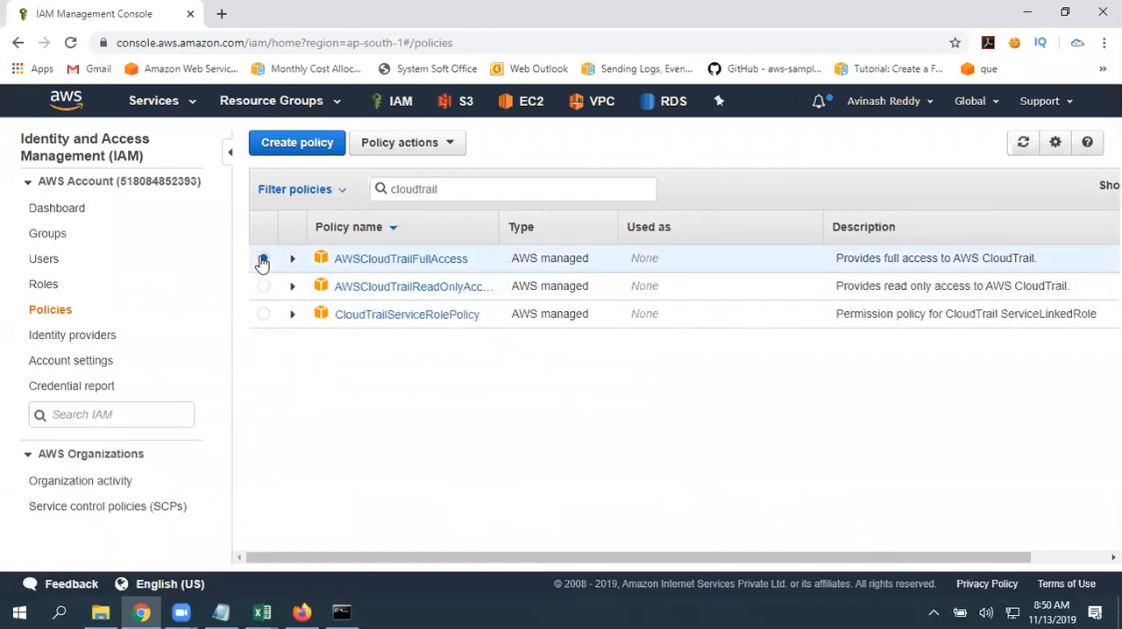
click(263, 313)
click(264, 287)
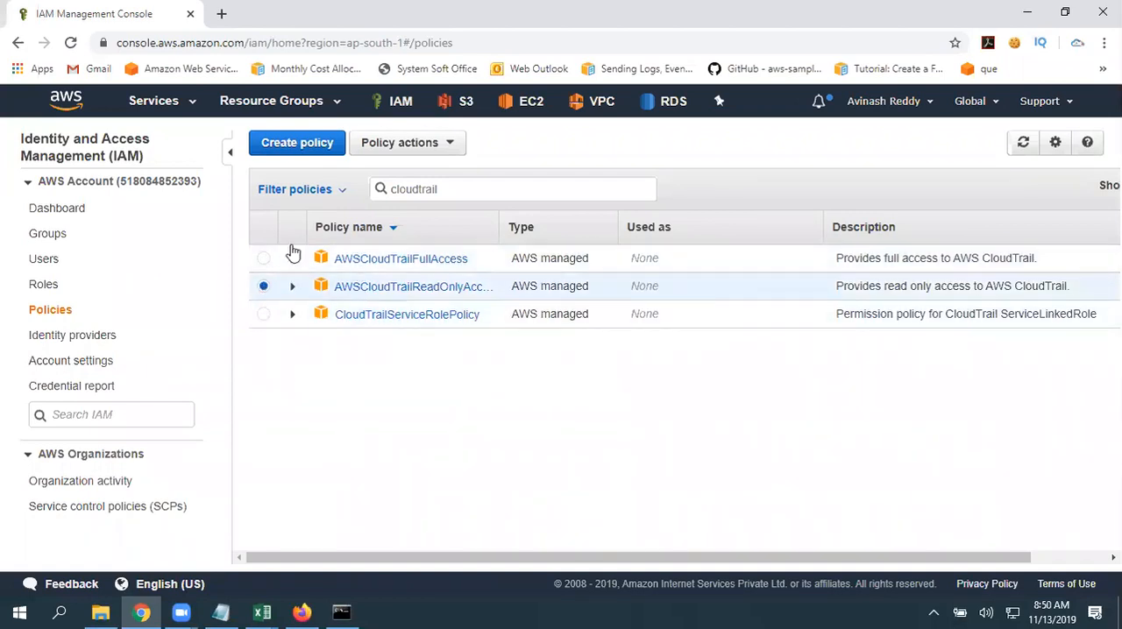
click(264, 258)
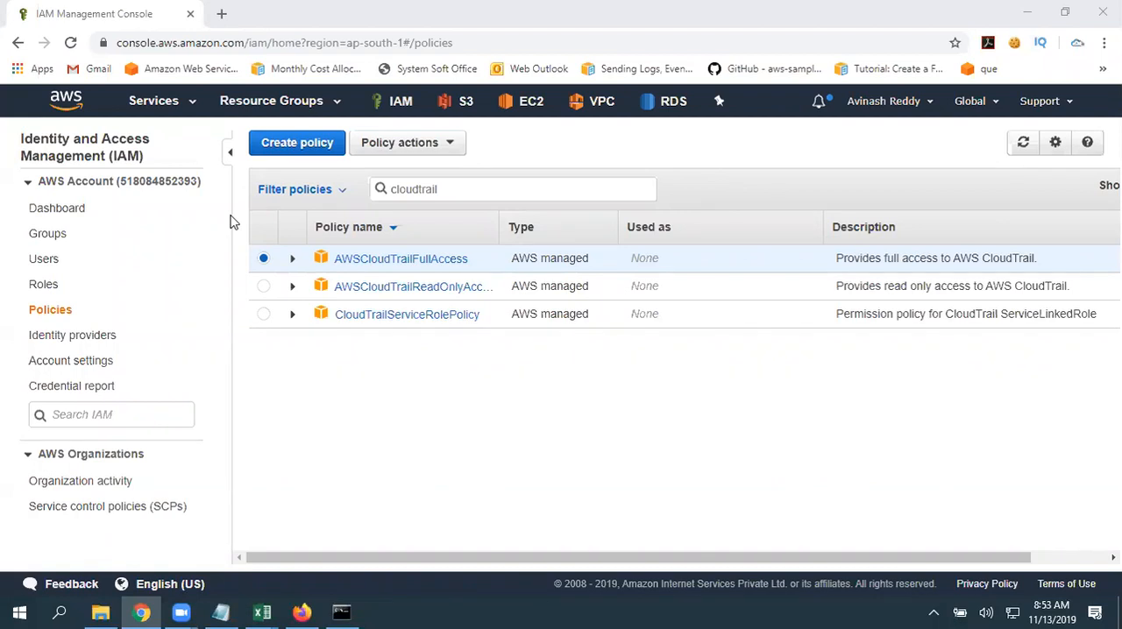
- Switch to the aws11112019 notes in Notepad, add "Task 1 :" below the Cloudtrail note and save the file
click(221, 612)
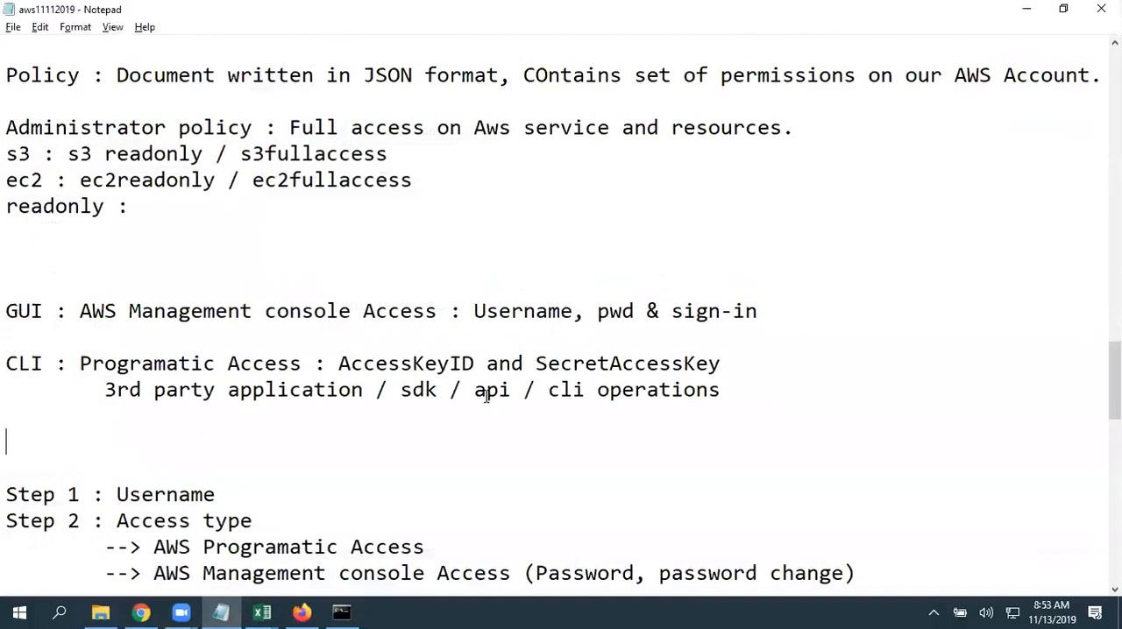
scroll(561, 344, down, 10)
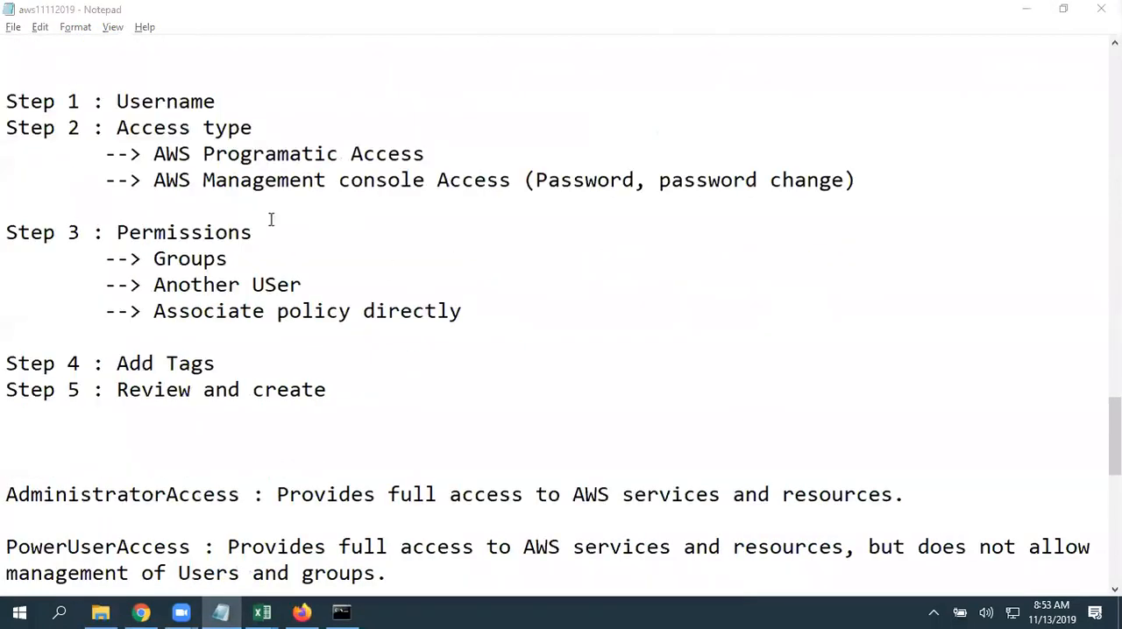
scroll(606, 328, down, 3)
click(605, 328)
text(Task 1 :)
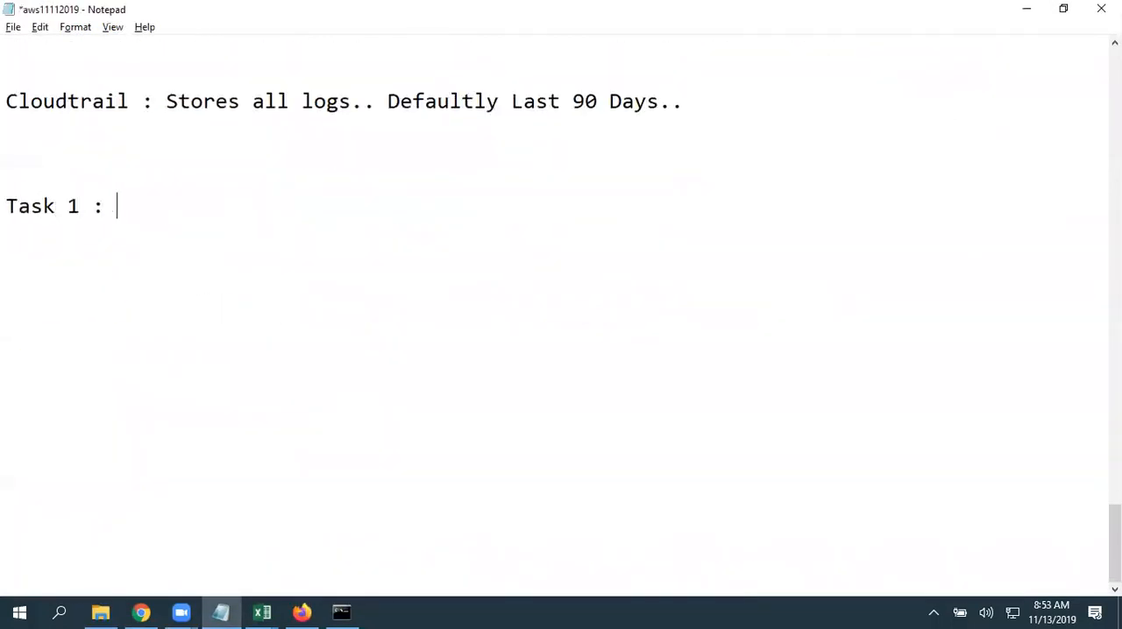
key(ctrl+s)
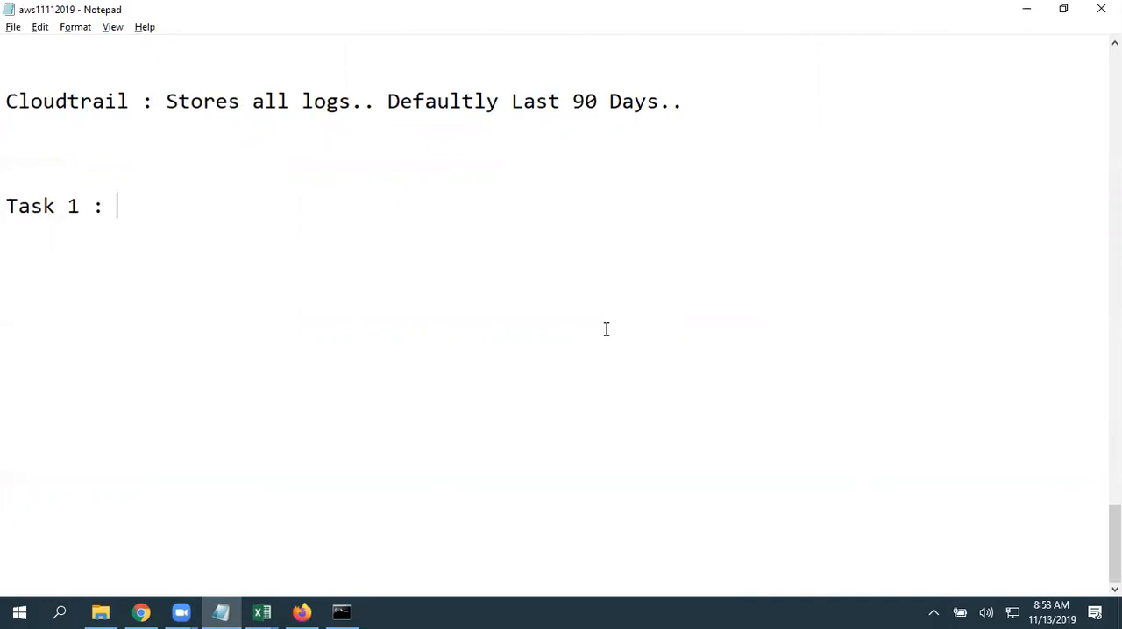
- Write 'Create a user with "AdministratorAccess"' after "Task 1 :", with the policy name in double quotes
text(Create )
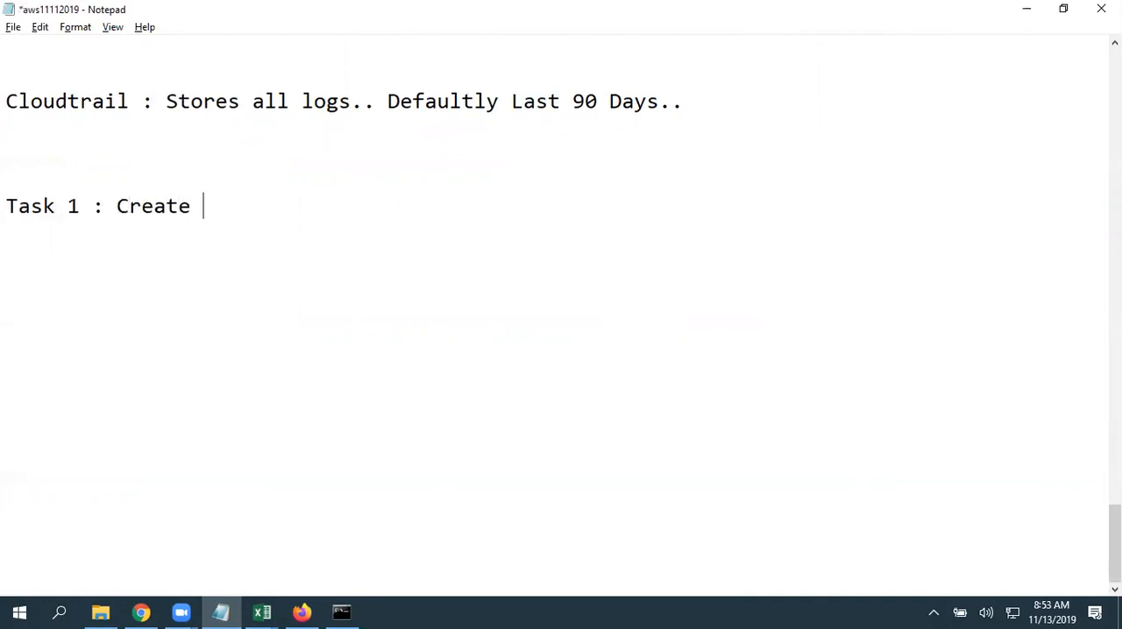
text(a user with )
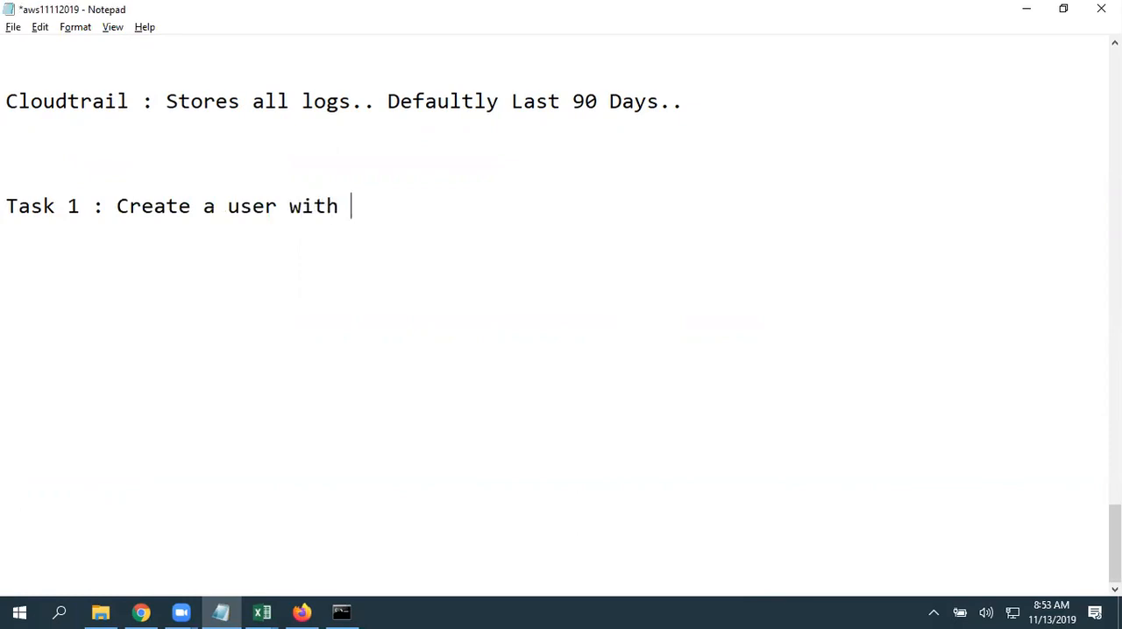
text(Administrator)
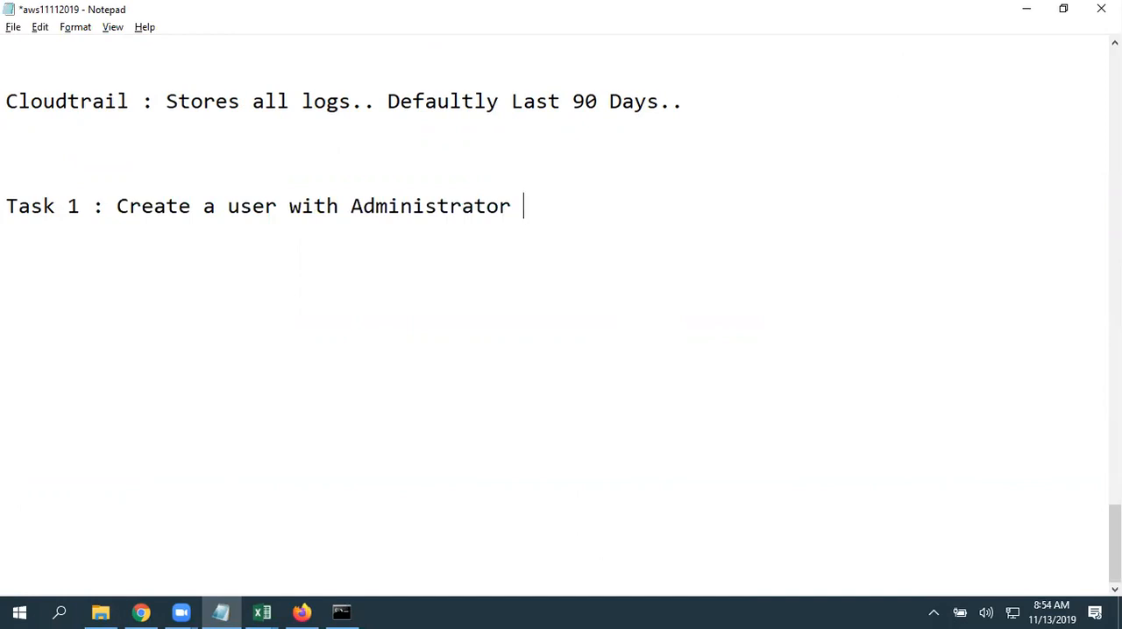
key(BackSpace)
text(Access")
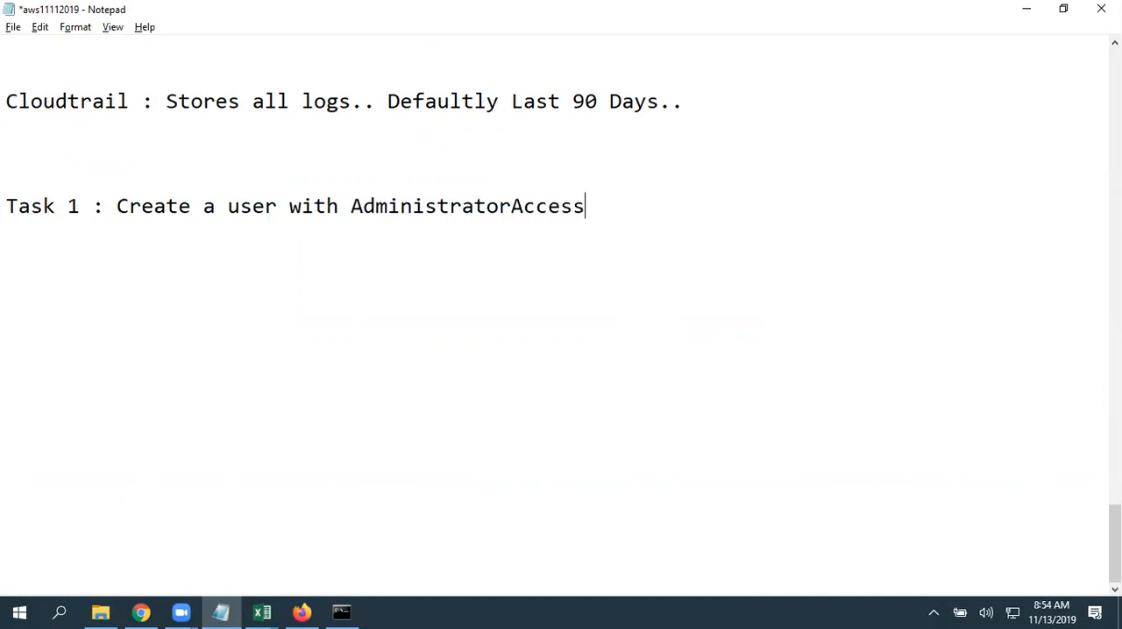
key(Left)
key(Left)
key(Left)
key(Left)
key(Left)
key(Left)
key(Left)
key(Left)
key(Left)
key(Left)
key(Left)
key(Left)
key(Left)
key(Left)
key(Left)
key(Left)
key(Left)
key(Left)
key(Left)
key(Left)
text(")
click(654, 202)
- Complete the Task 1 line with "and try to access Billing dashboard." and save the notes file
text(and try )
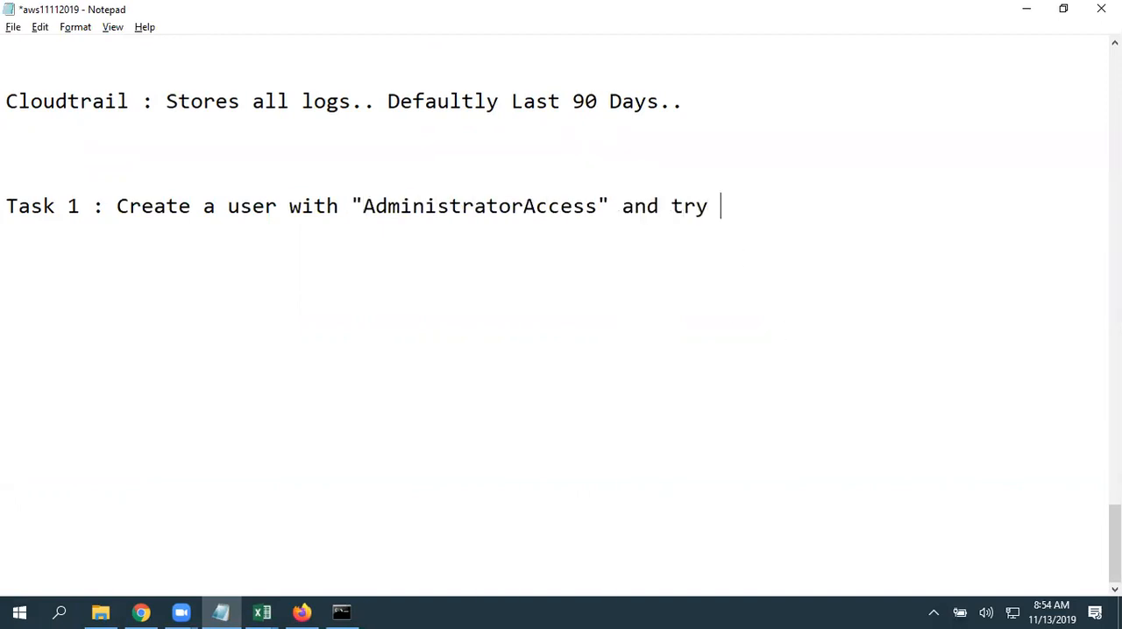
text(to access )
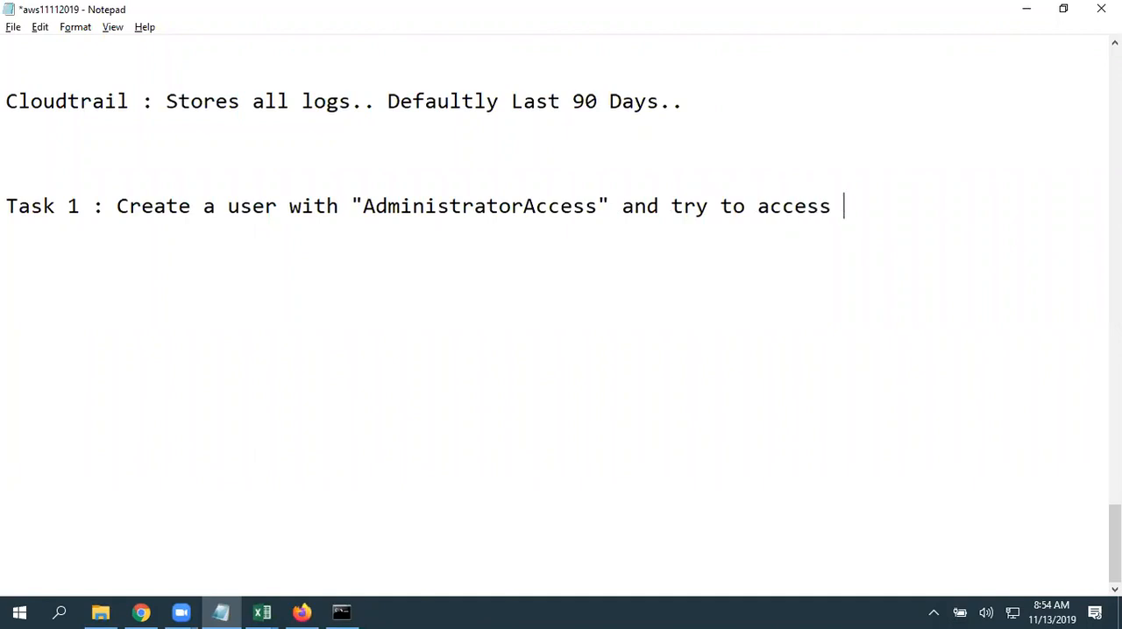
text(Billing dashboard.)
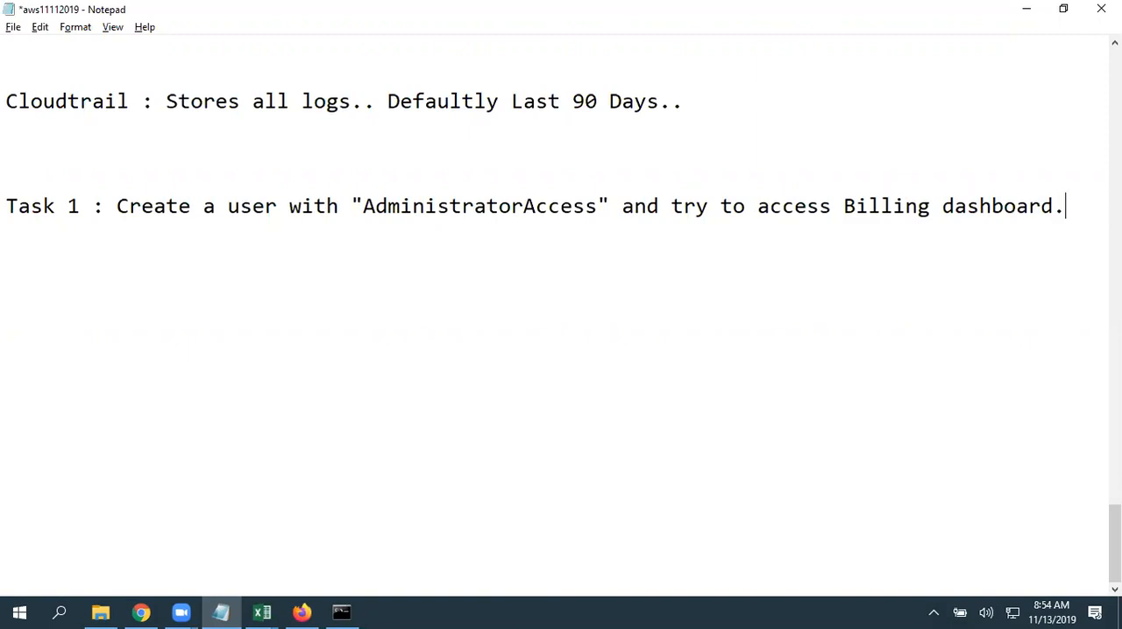
key(ctrl+s)
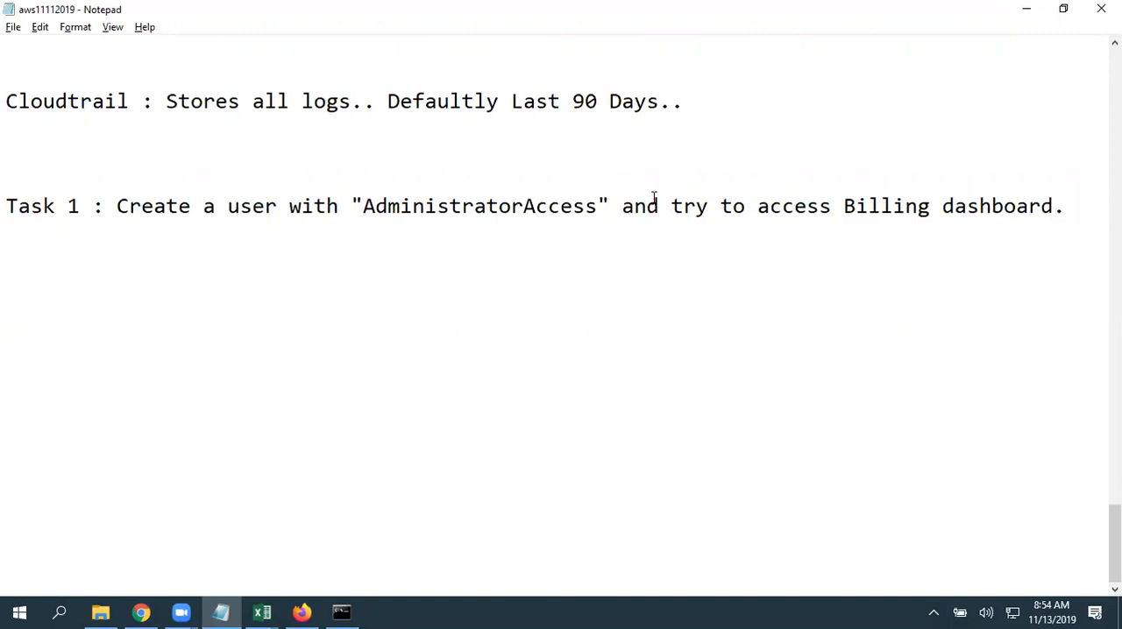
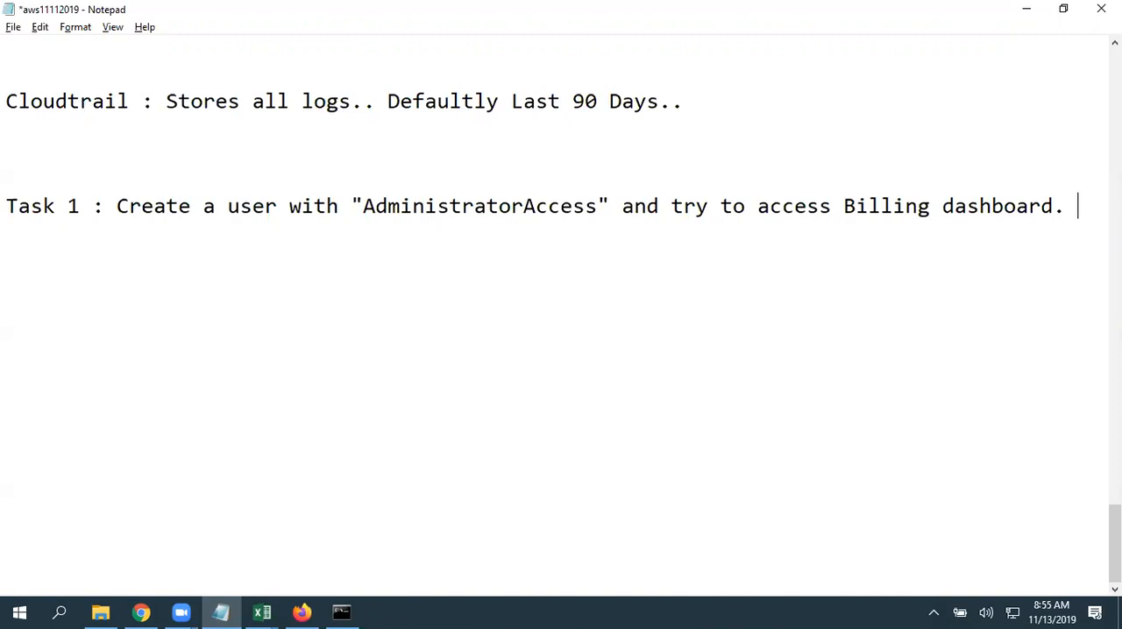
- Below Task 1, start a new line reading "Task 2 : Create an IAM user with", saving the notes file along the way
key(Return)
text(Task 2 :)
key(ctrl+s)
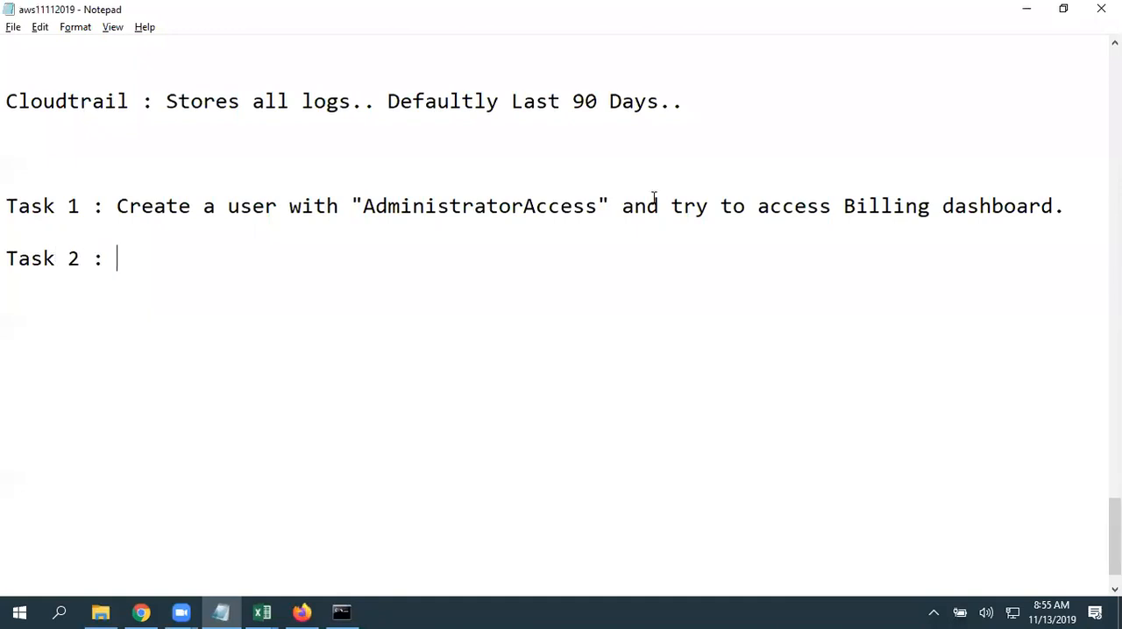
text(Create a)
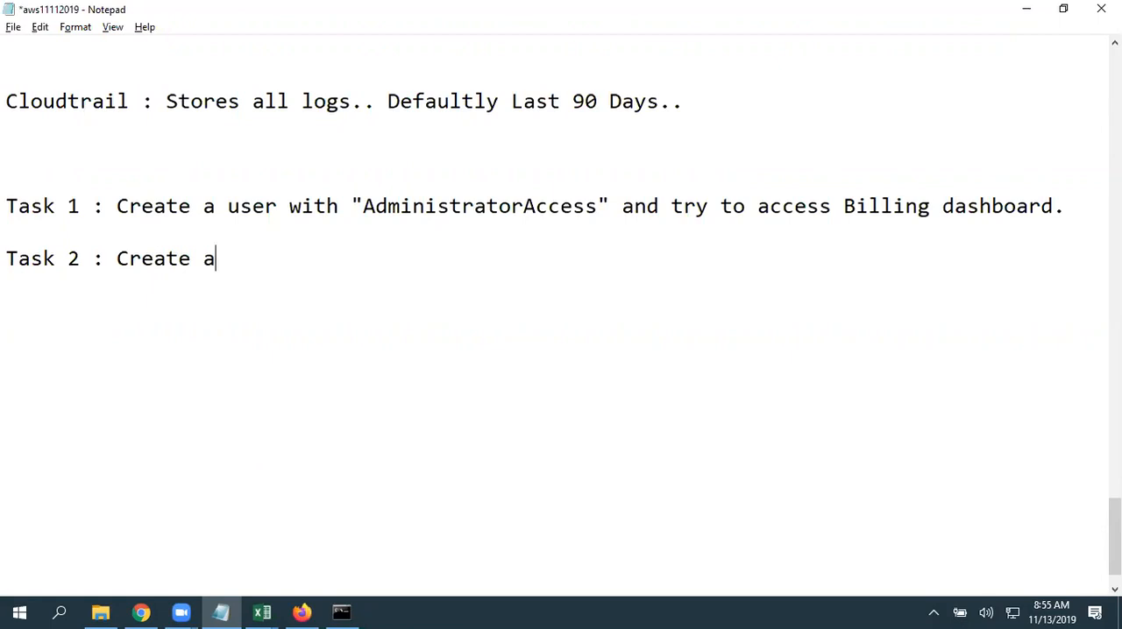
text(n IAM u)
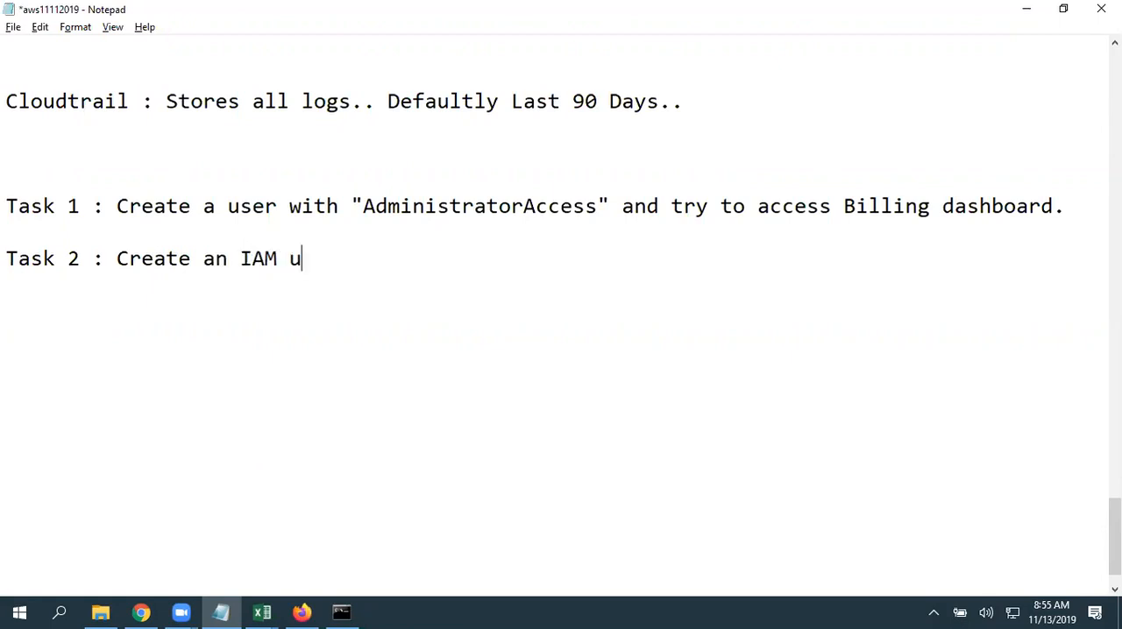
text(ser with )
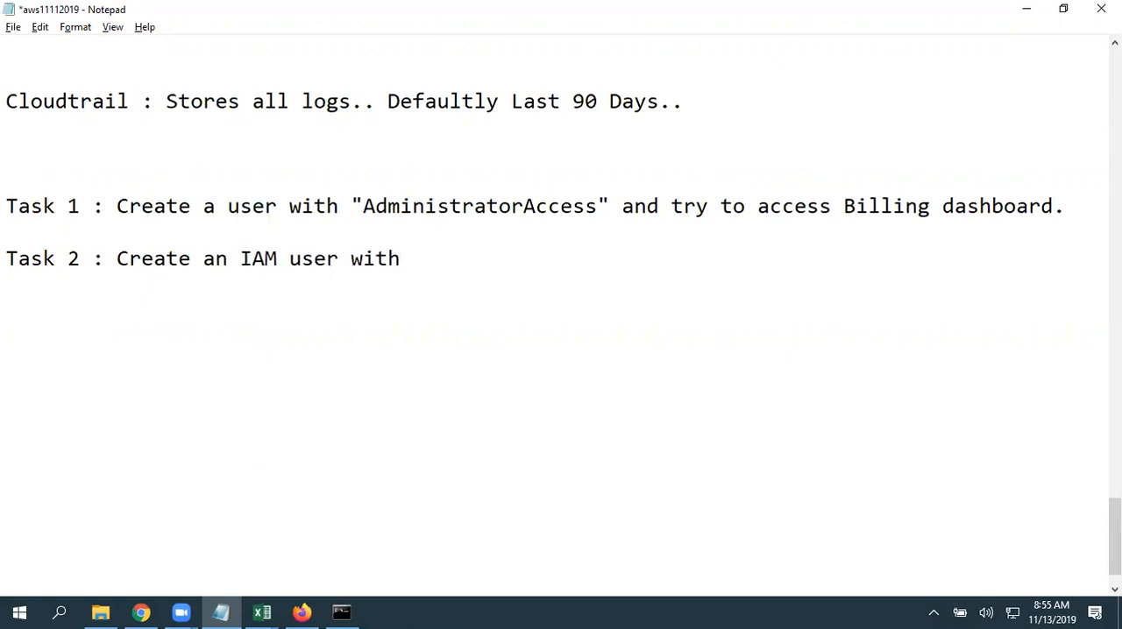
text(S3ReadOnly")
- Add the policy name "S3ReadOnly", enclosed in double quotes, to the end of the Task 2 line
key(Left)
key(Left)
key(Left)
key(Left)
key(Left)
key(Left)
key(Left)
key(Left)
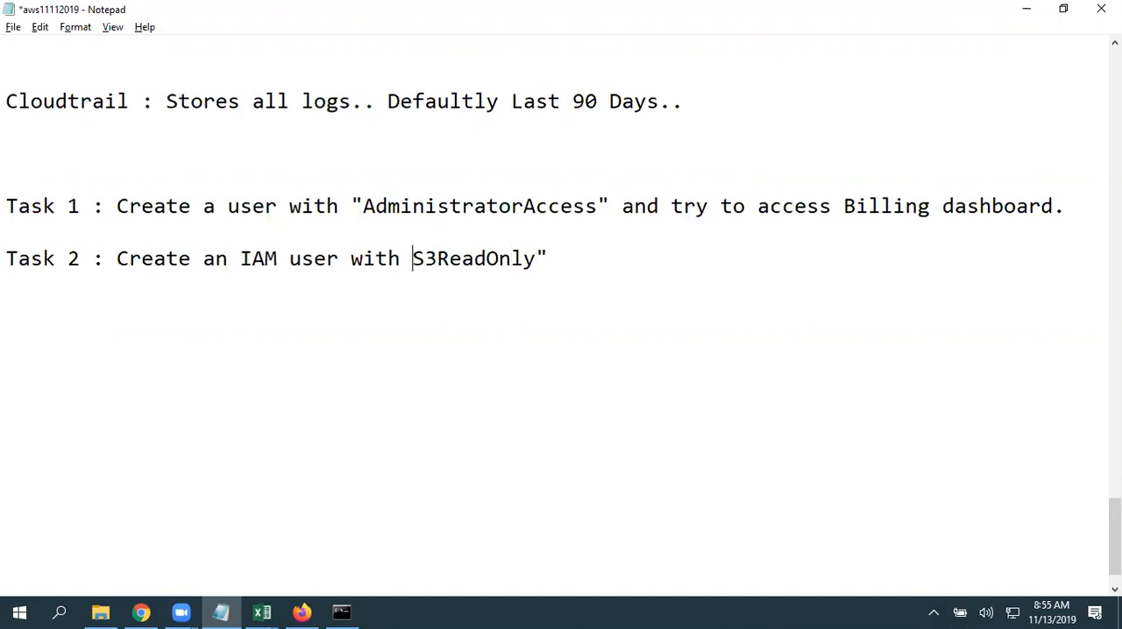
text(")
key(Right)
key(Right)
key(Right)
key(Right)
key(Right)
key(Right)
key(Right)
key(Right)
key(Right)
key(Right)
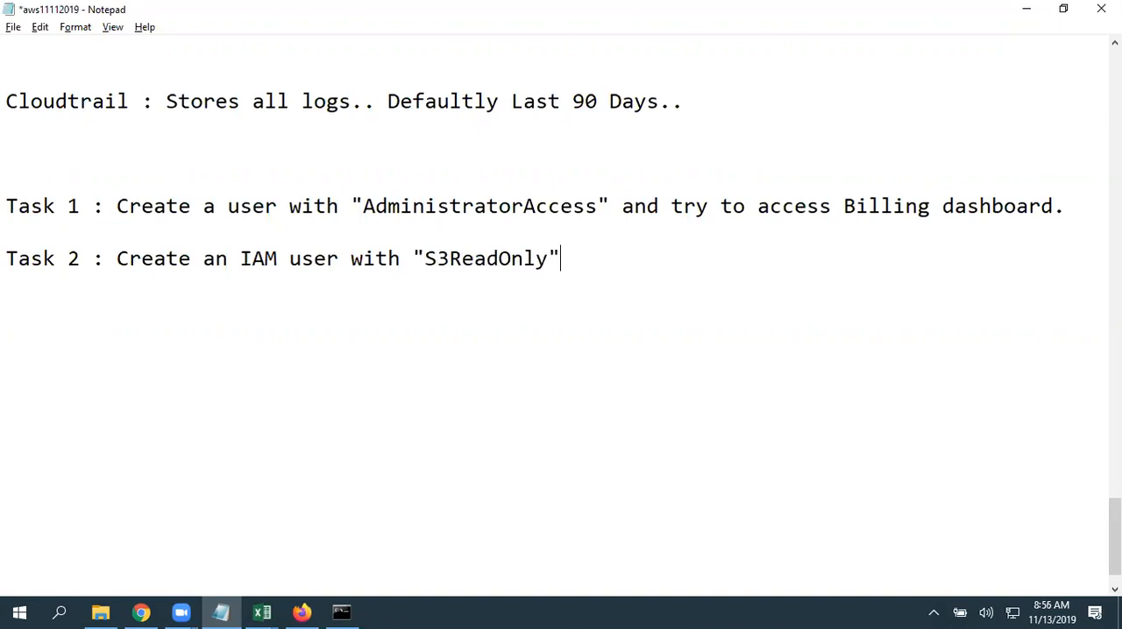
- Continue the Task 2 line with "AdministratorAccess" in double quotes, followed by the word and
text("")
key(Left)
text(Admin)
text(istratorPol)
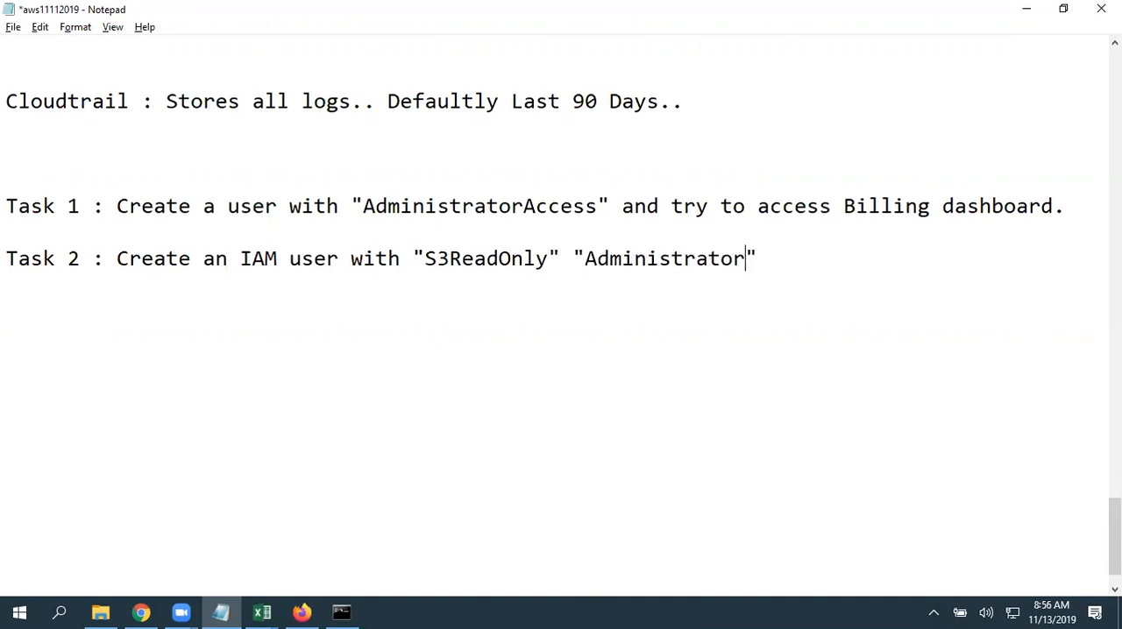
key(BackSpace)
key(BackSpace)
key(BackSpace)
text(Access)
key(Right)
text(and )
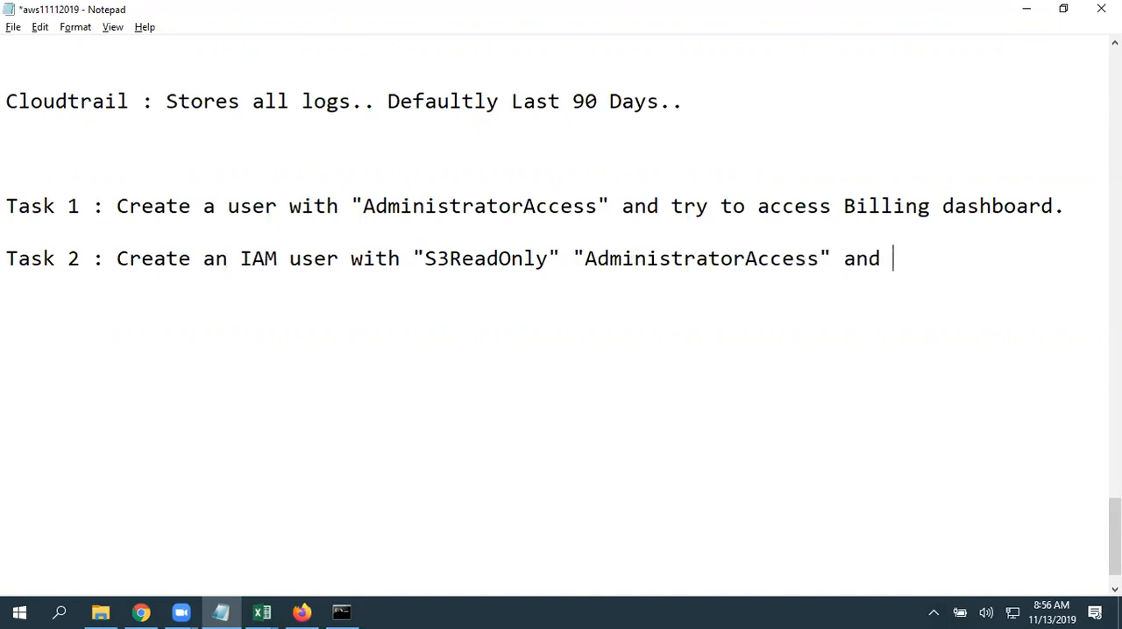
text("S3F")
- Add "S3FullAccess" in double quotes to the Task 2 line, followed by the words policy and
key(Left)
text(S3FullAccess)
key(Right)
text(policy and )
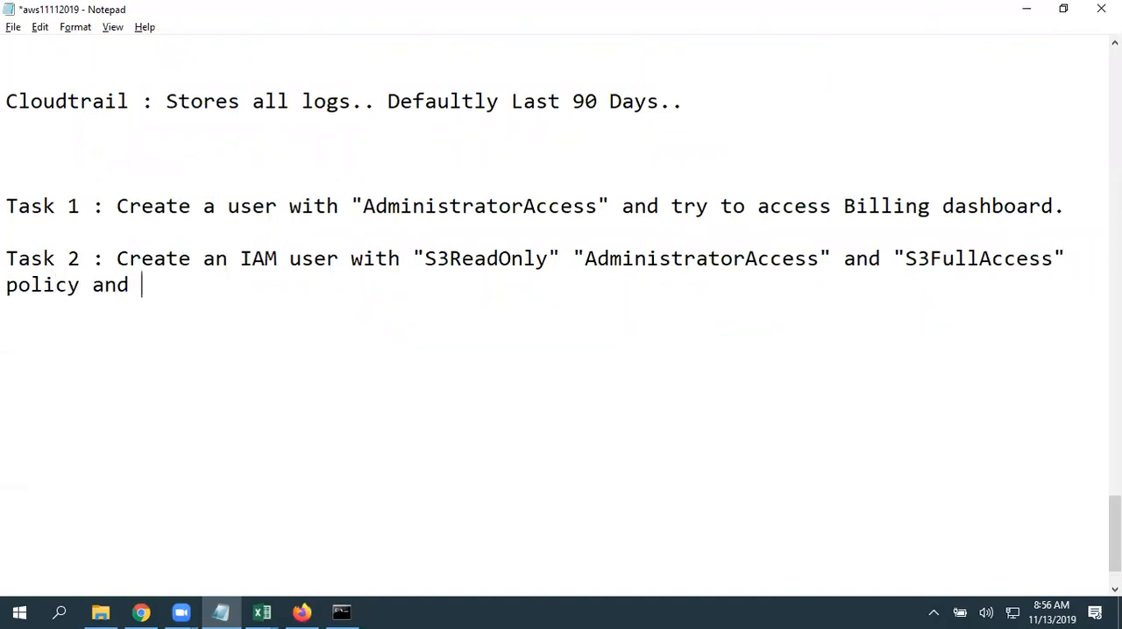
text(try to acc)
text(es)
- Finish the Task 2 line with "try to create an s3 bucket." and save the notes file
key(BackSpace)
key(BackSpace)
key(BackSpace)
key(BackSpace)
key(BackSpace)
text(cr)
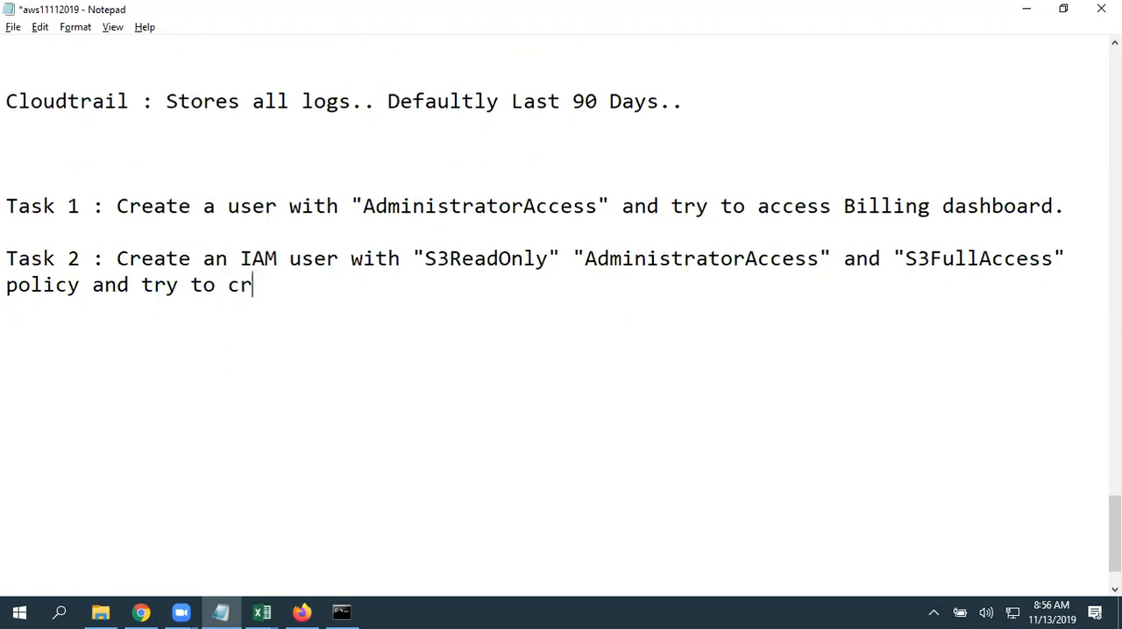
text(eate an s3 )
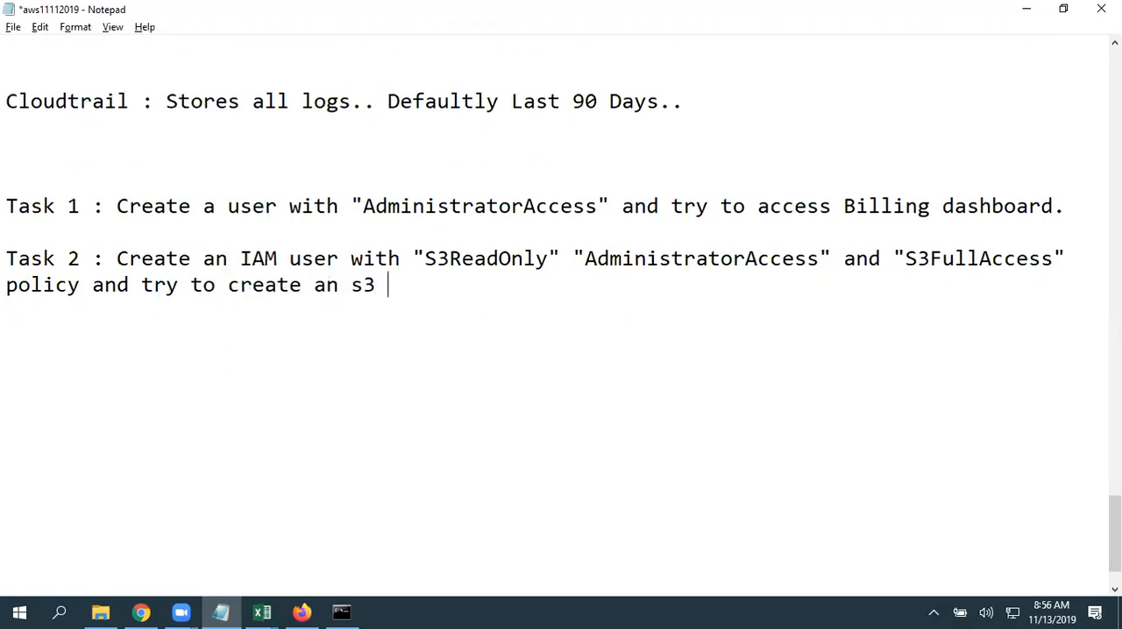
text(bucket.)
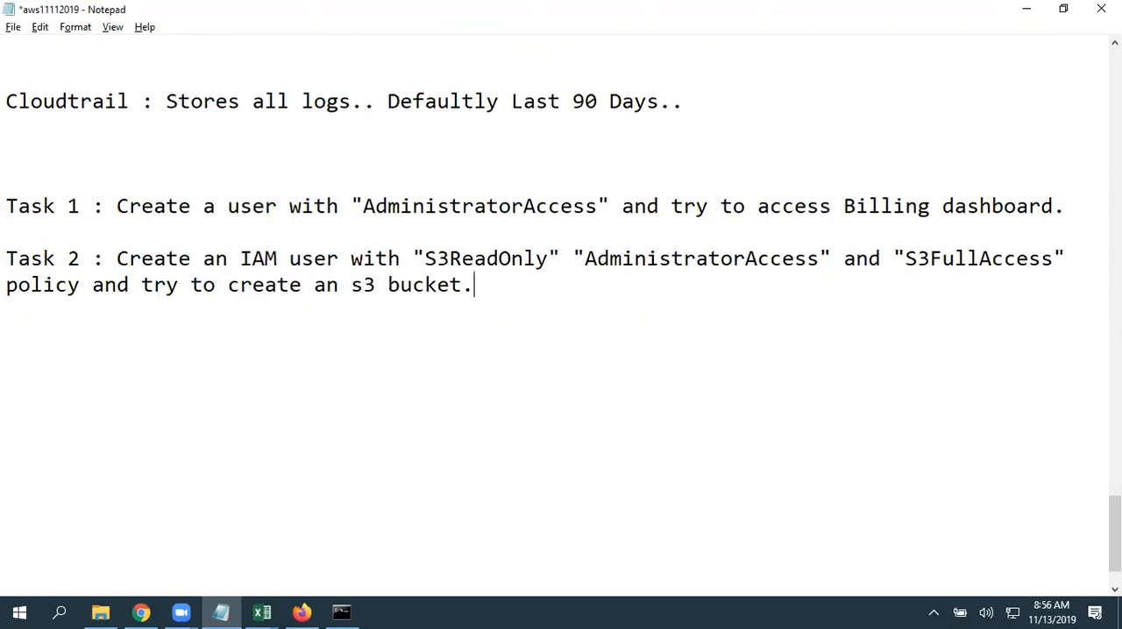
key(ctrl+s)
- Leave a blank line below Task 2 and write "Task 3 : Create a Customer Managed Policy to Deny S3"
key(Return)
key(Return)
key(ctrl+s)
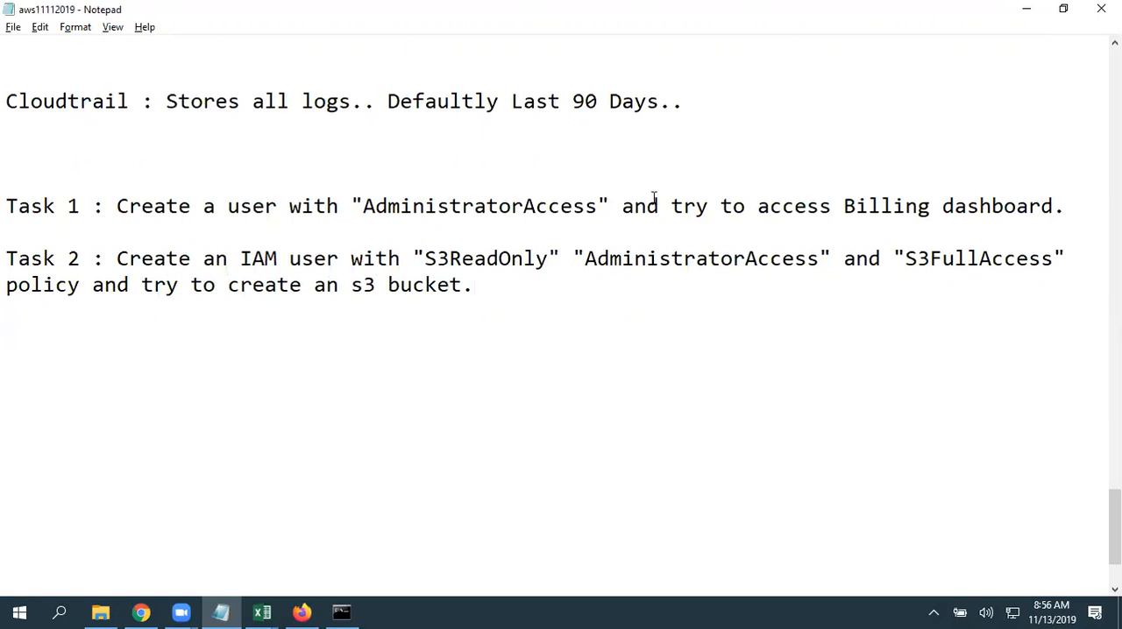
text(Task 3 : Create an)
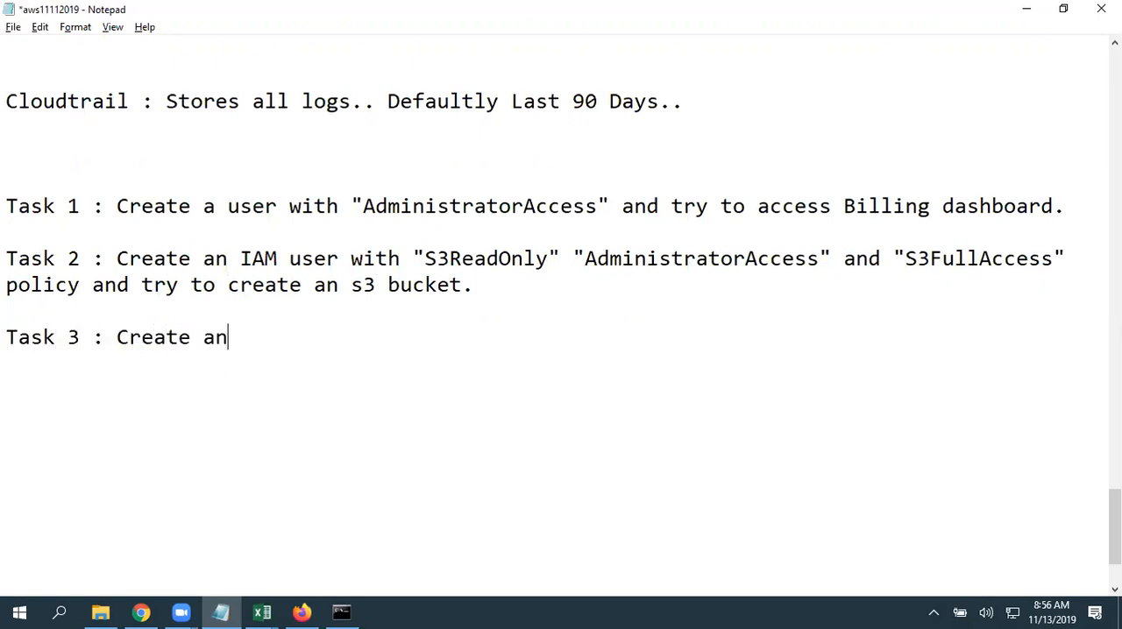
key(BackSpace)
text(Customer Manager)
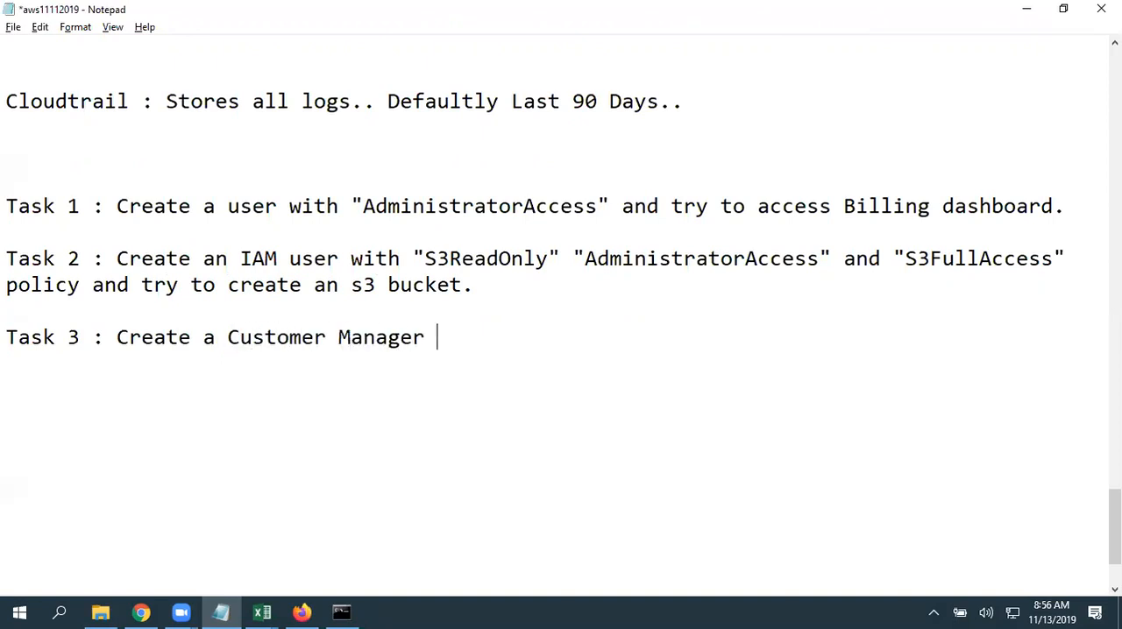
key(BackSpace)
text(d Policy to D)
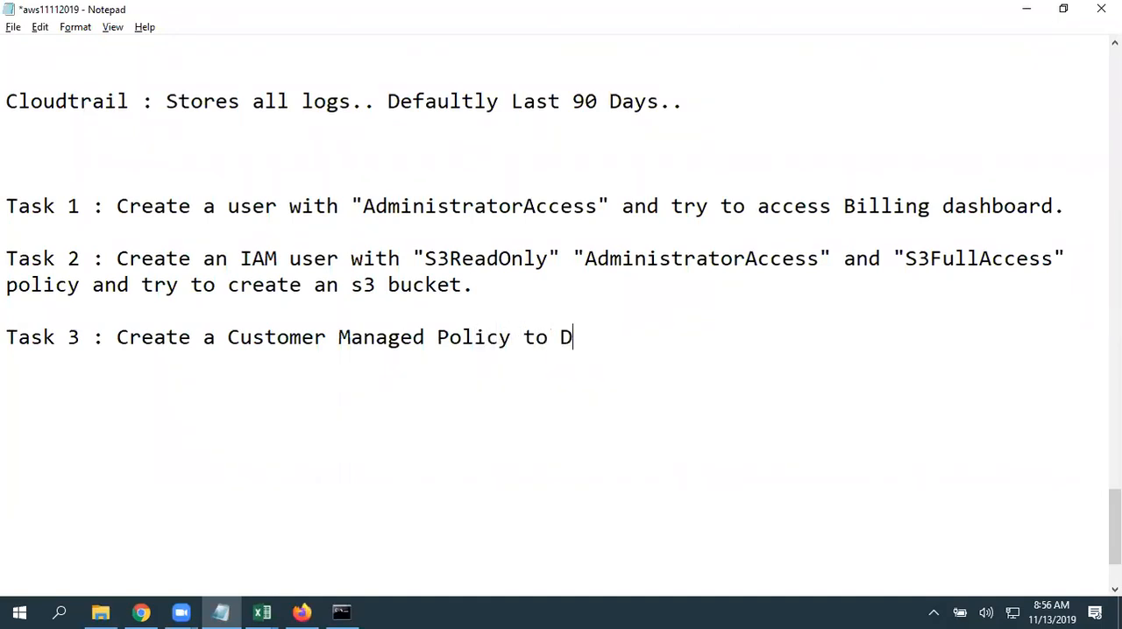
text(eny S3 and App)
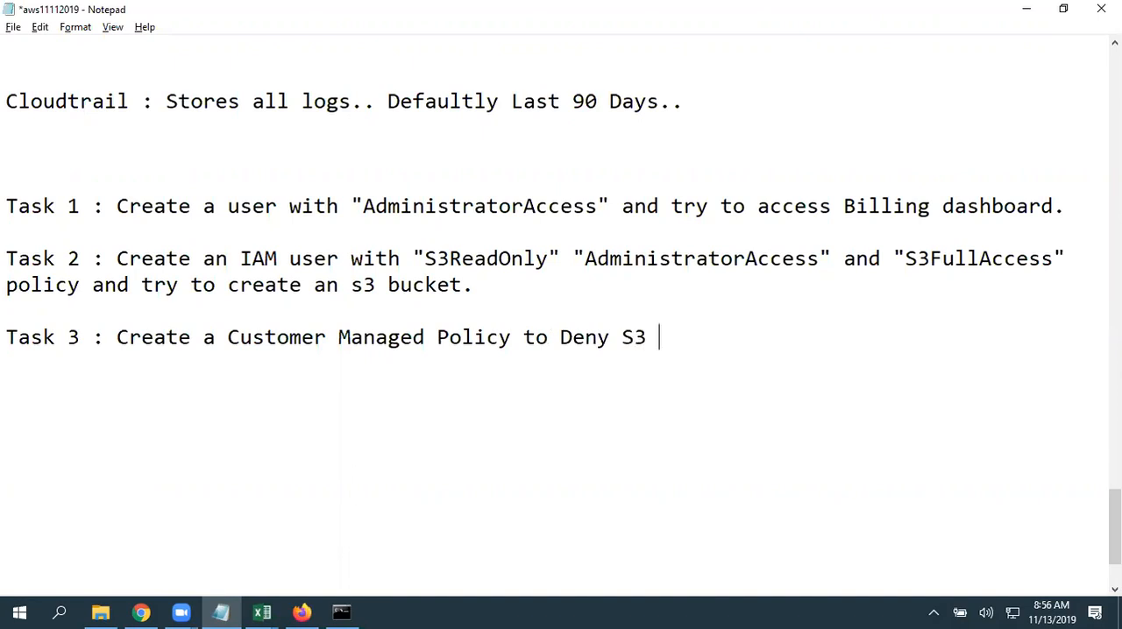
text(ly )
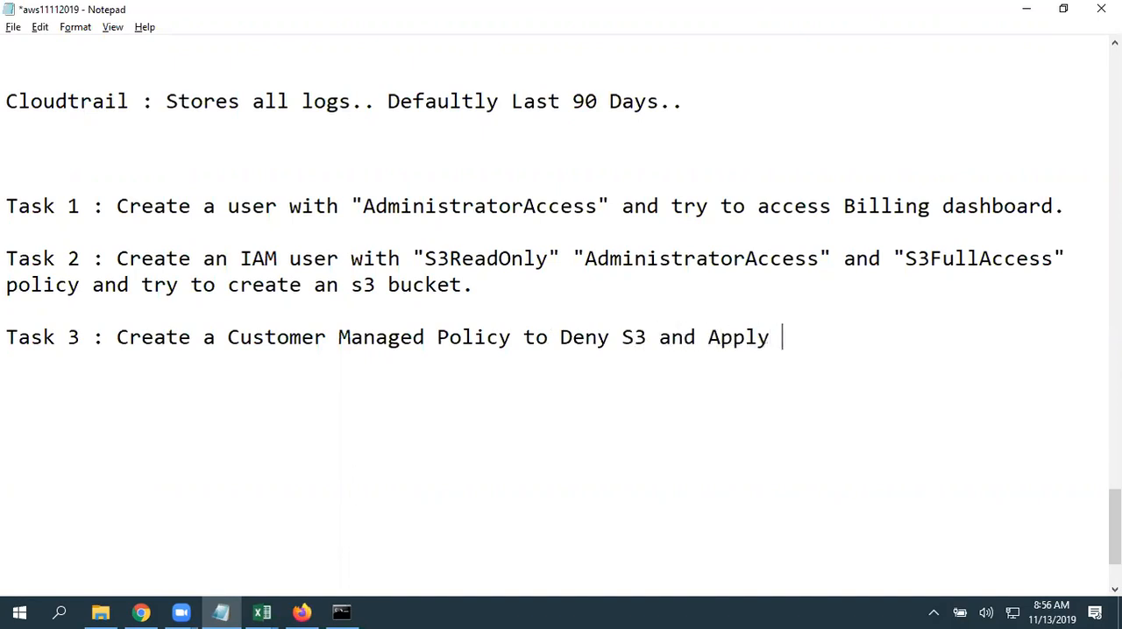
text(to IAM )
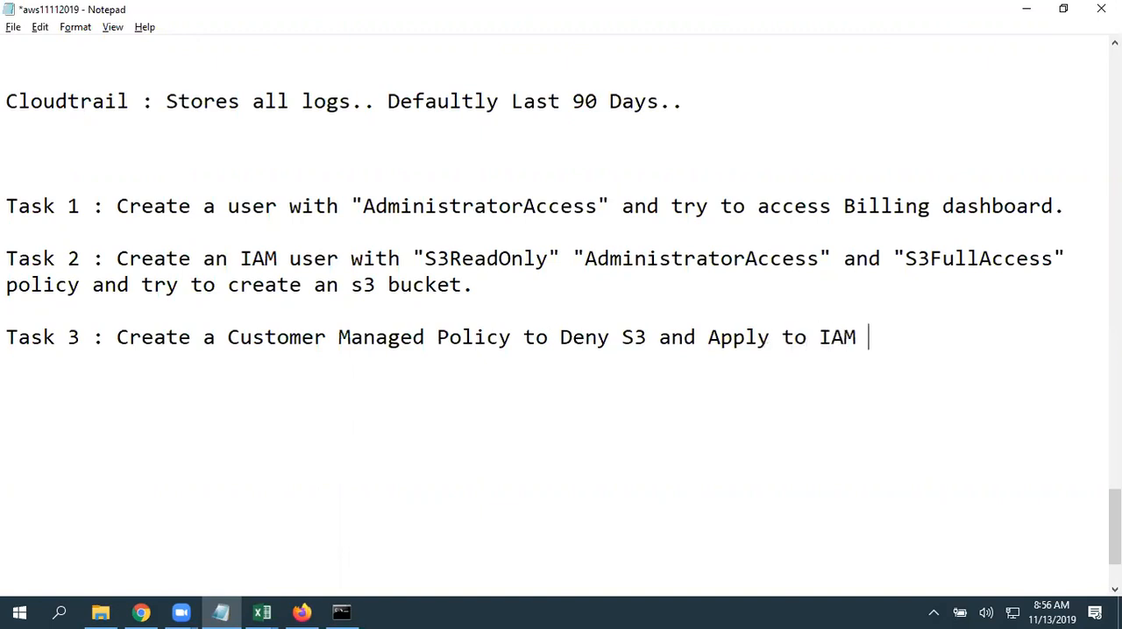
text(user and verify the same)
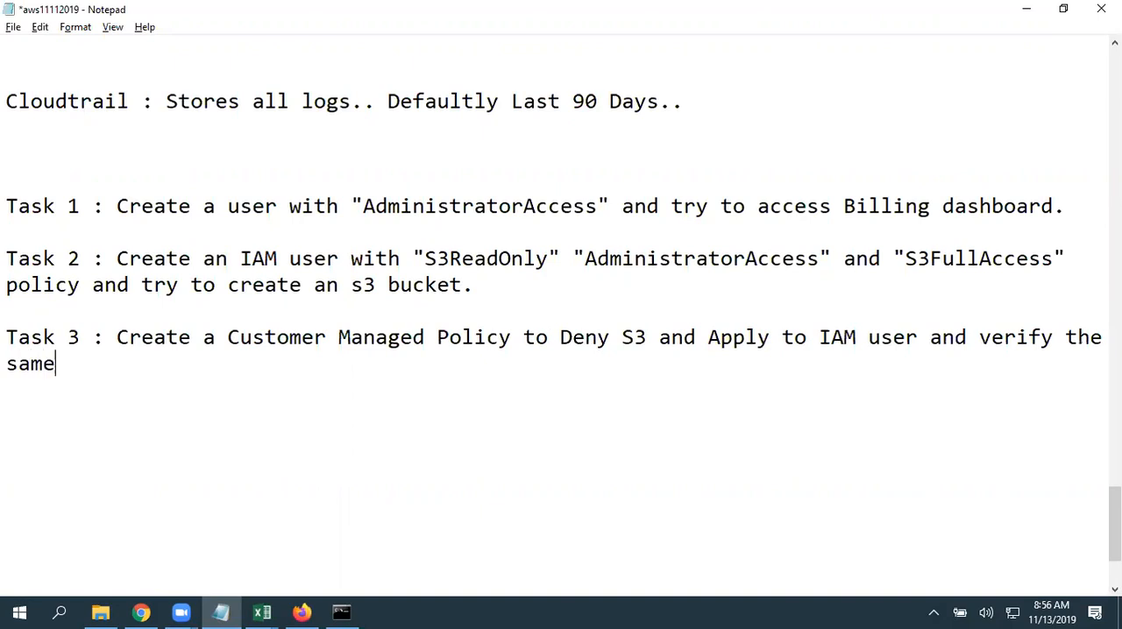
text(.)
- Complete the Task 3 line with "and Apply to IAM user and verify the same.", save, and add blank lines below it
key(ctrl+s)
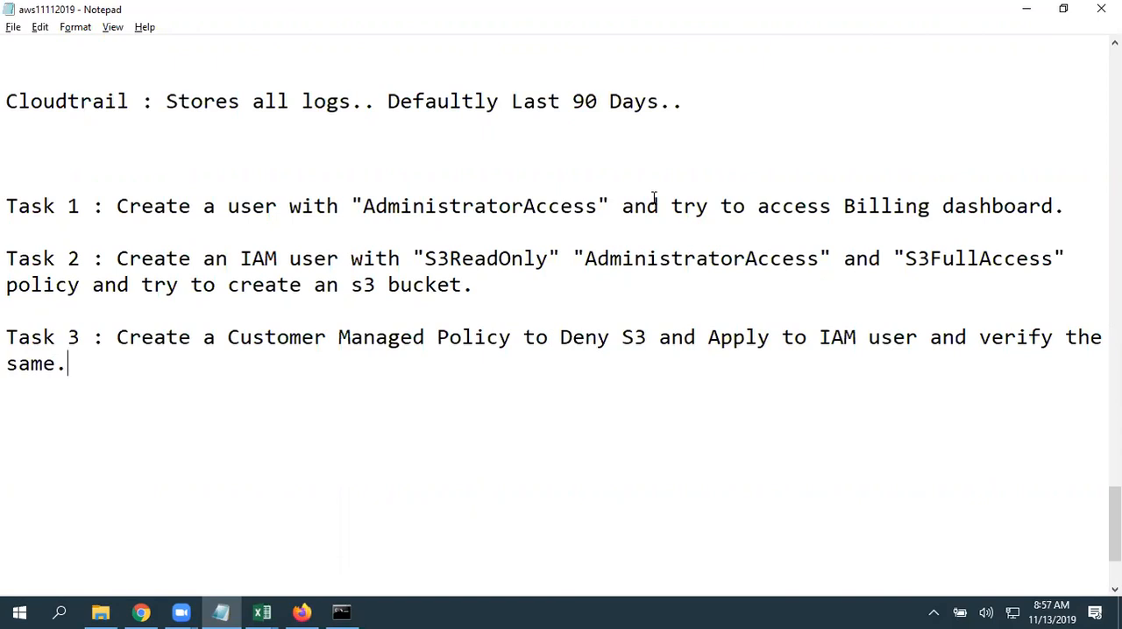
key(Return)
key(Return)
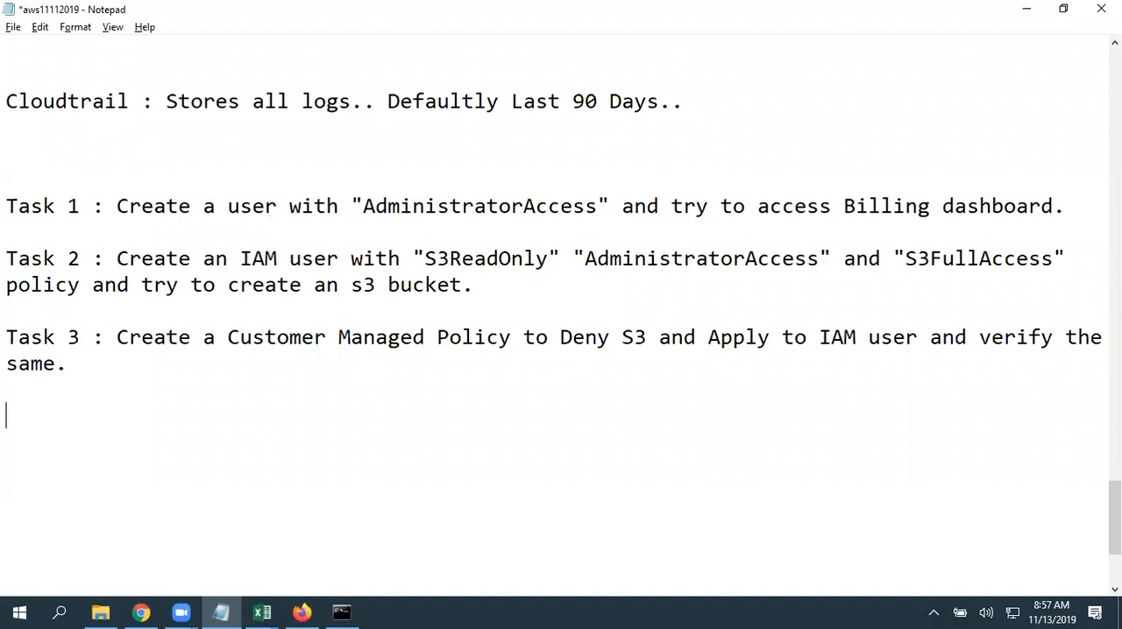
- Insert "(user1)" after "IAM user" in the Task 2 line
click(340, 259)
text(())
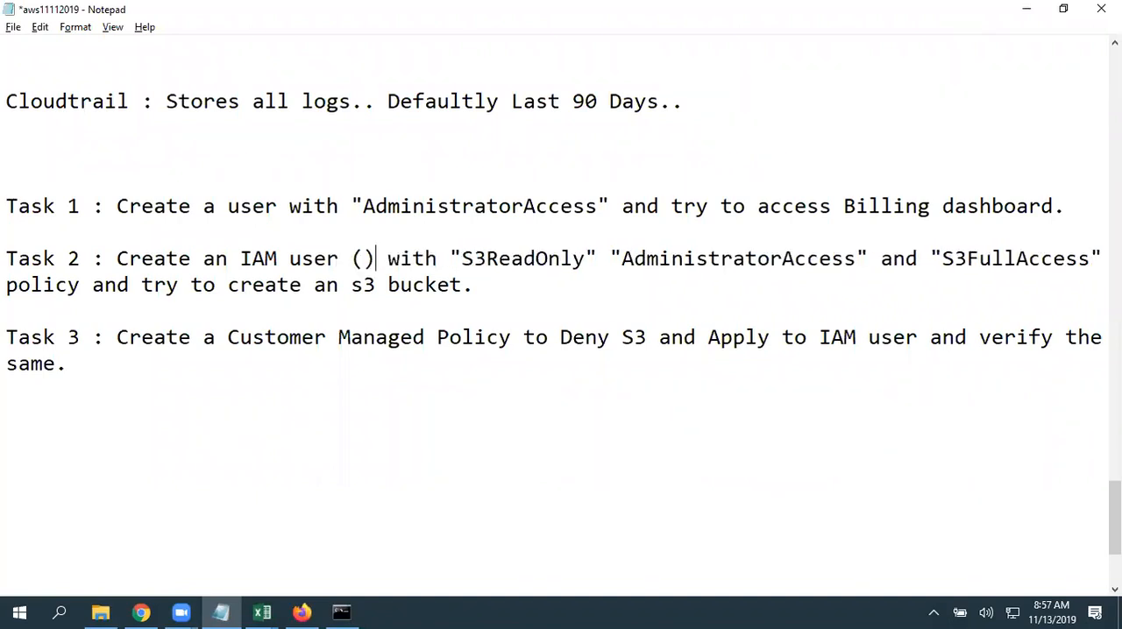
key(Left)
text(user1)
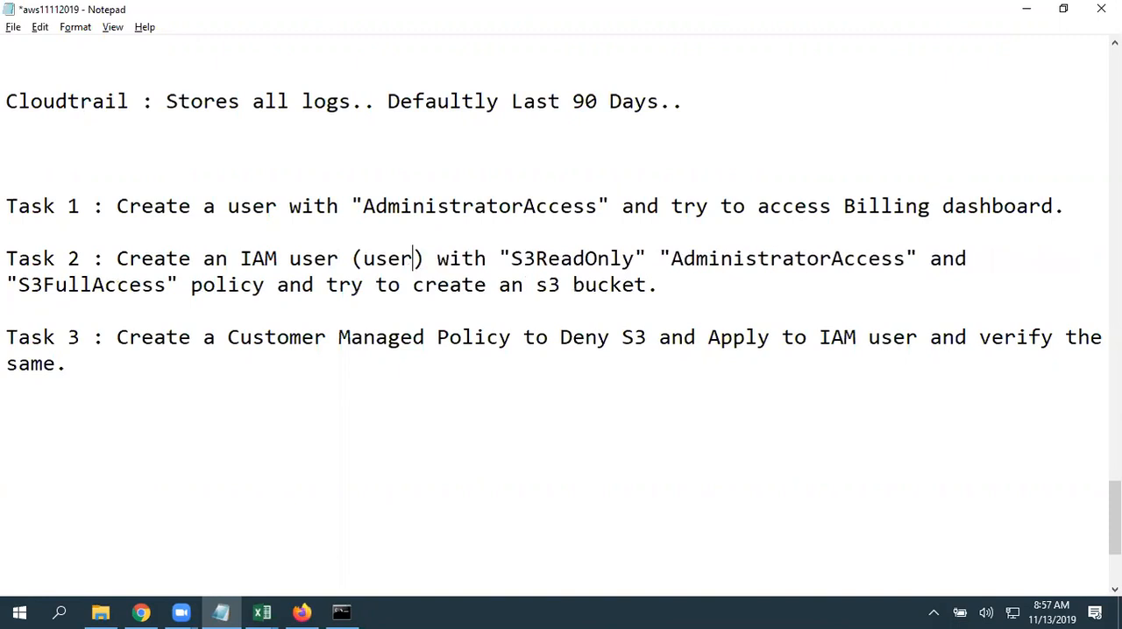
- Insert "(user1)" after "IAM user" in the Task 3 line and save the notes file
click(918, 337)
text(())
key(Left)
text(user)
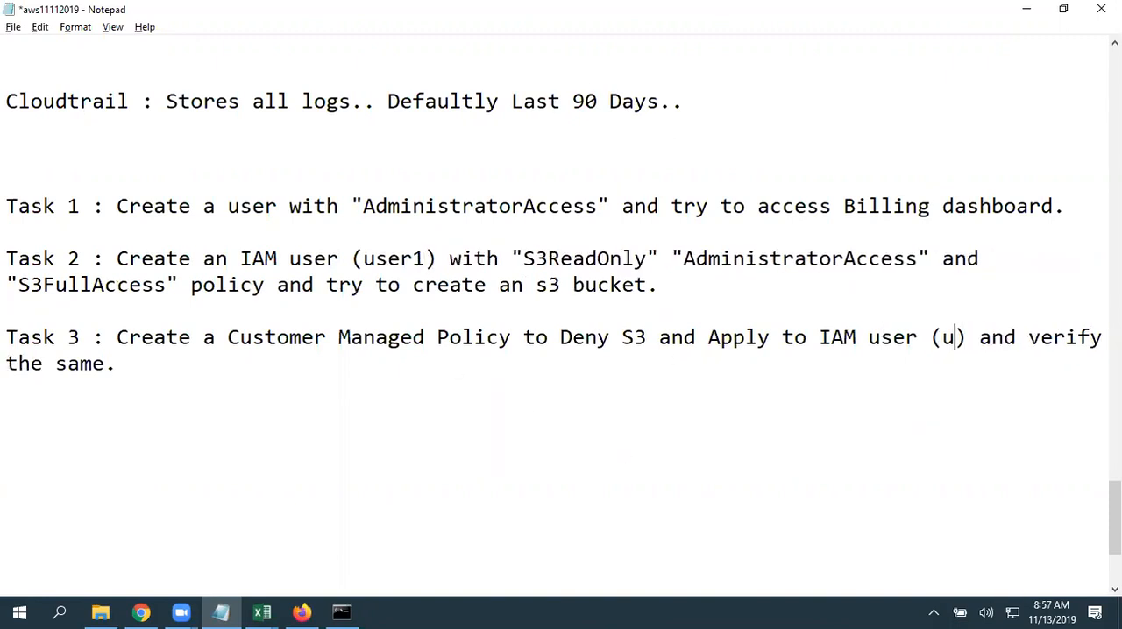
text(1)
key(ctrl+s)
- Below Task 3, write a new line reading "Task 4 : Understand the IAM policy simulator"
key(Down)
key(Down)
key(Return)
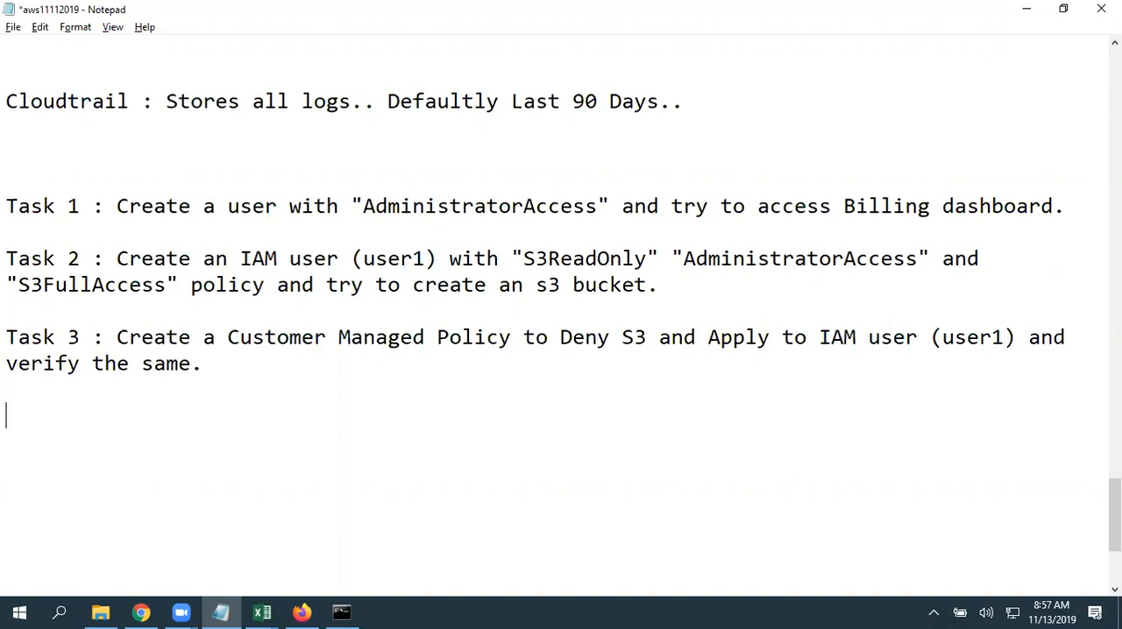
text(Task 4 : Understand the IAM policy simulator)
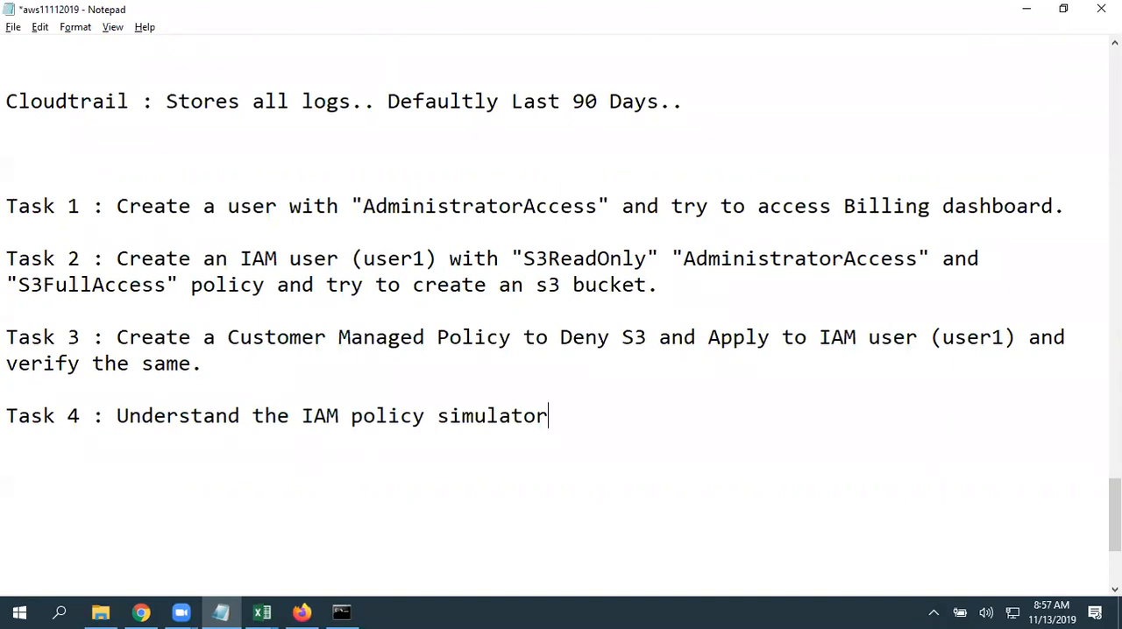
- Complete the Task 4 line with "for User1." and save the notes file
text(for User1.)
key(ctrl+s)
- Leave two blank lines below Task 4, add the label "Task 5 :" and save the notes file
key(Return)
key(Return)
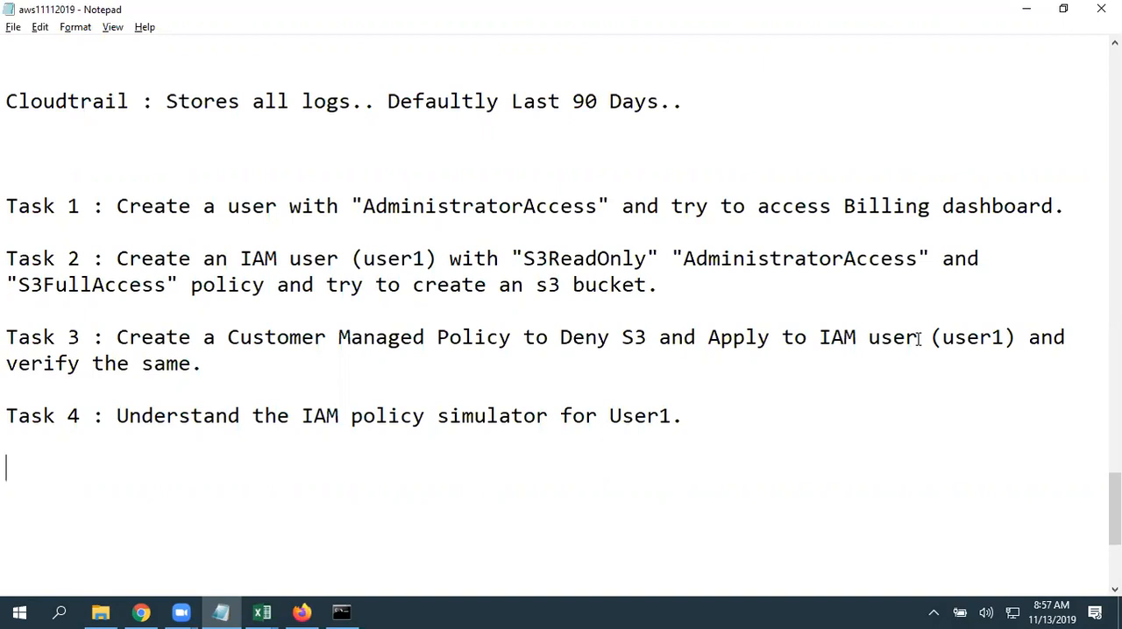
key(Return)
key(ctrl+s)
text(Task 5 :)
key(ctrl+s)
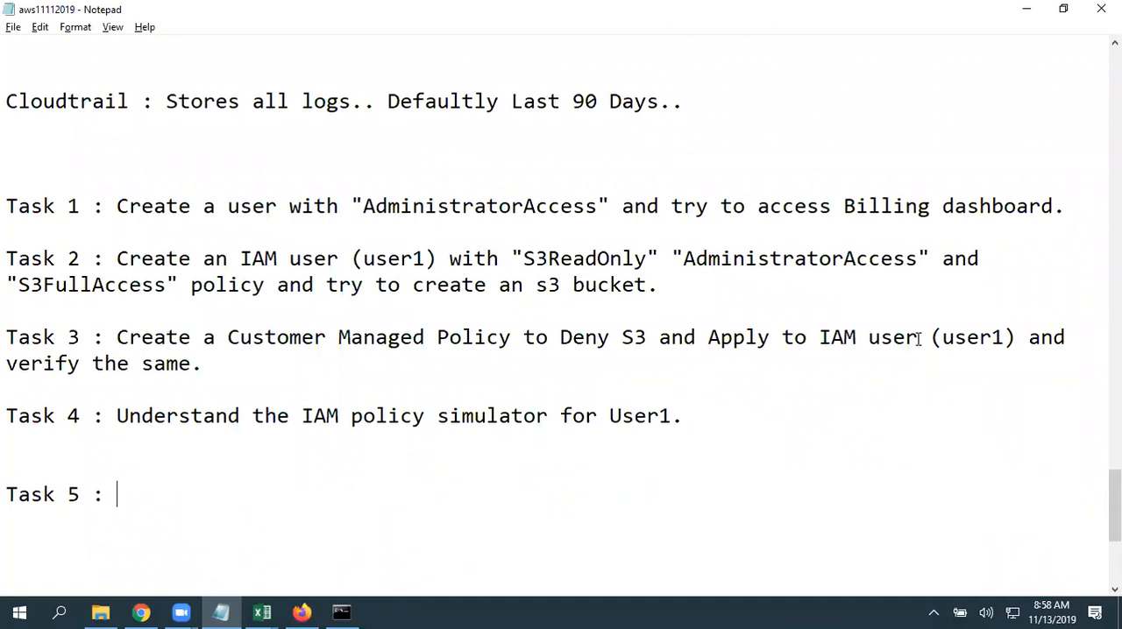
- Start the Task 5 line with "Create an IAM user with Administrator Policy and"
text(Create an A)
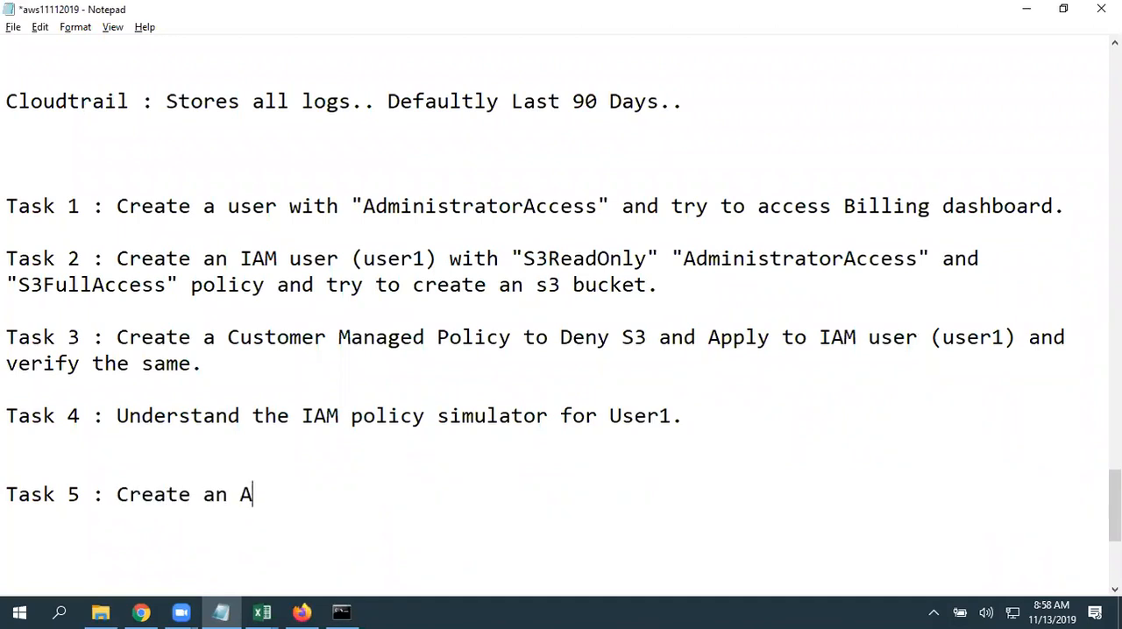
key(BackSpace)
text(IAM use)
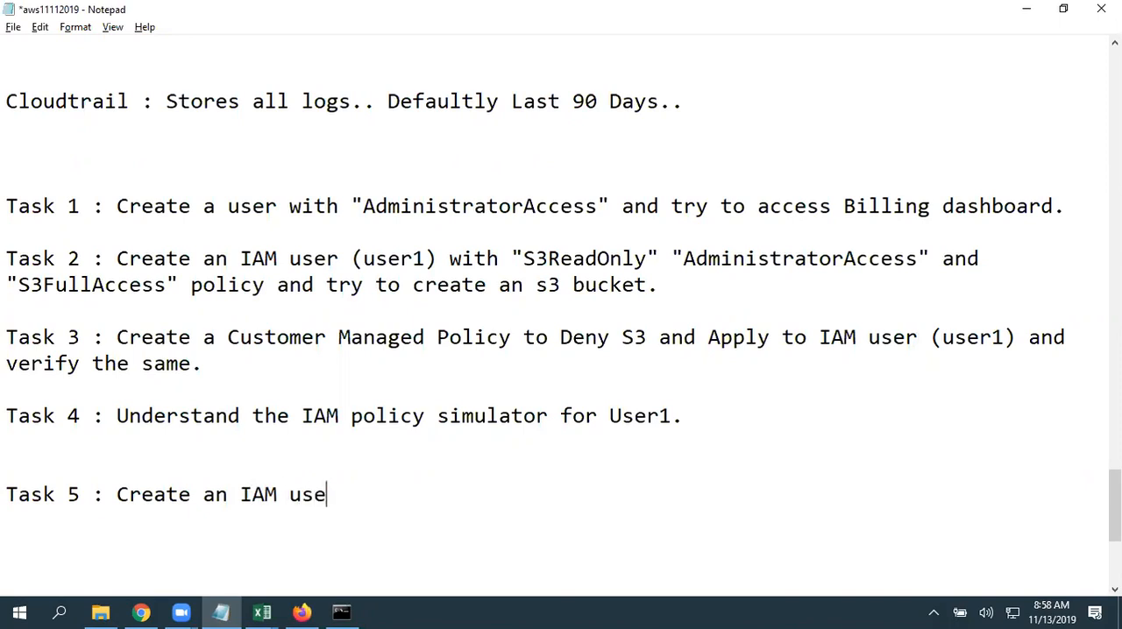
text(r with Admin)
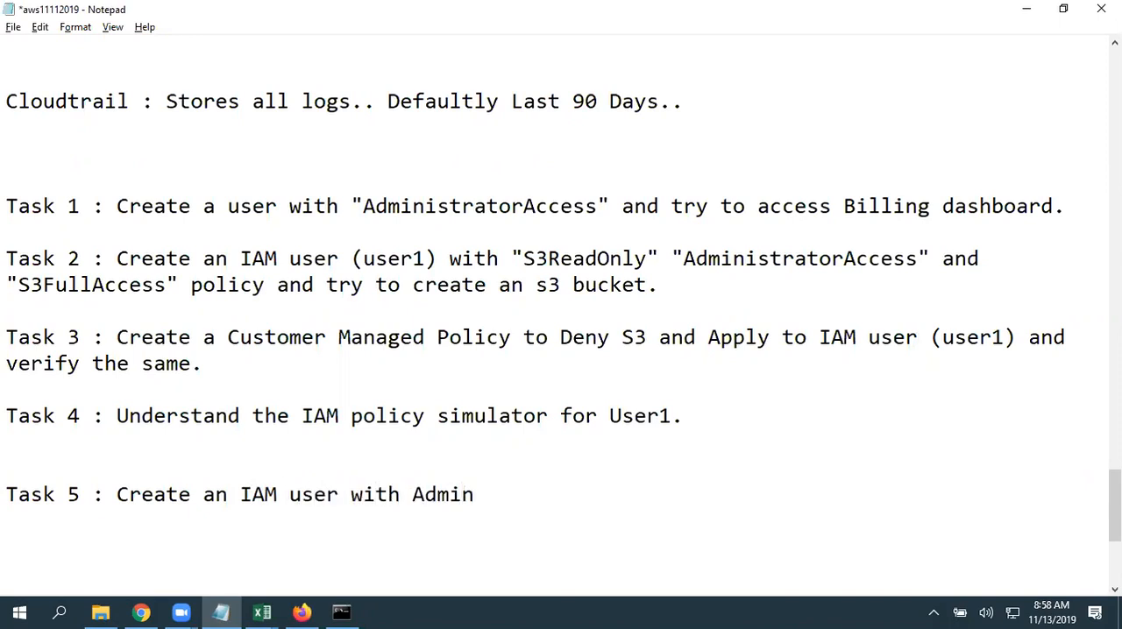
text(istratp)
key(BackSpace)
text(or Policy and )
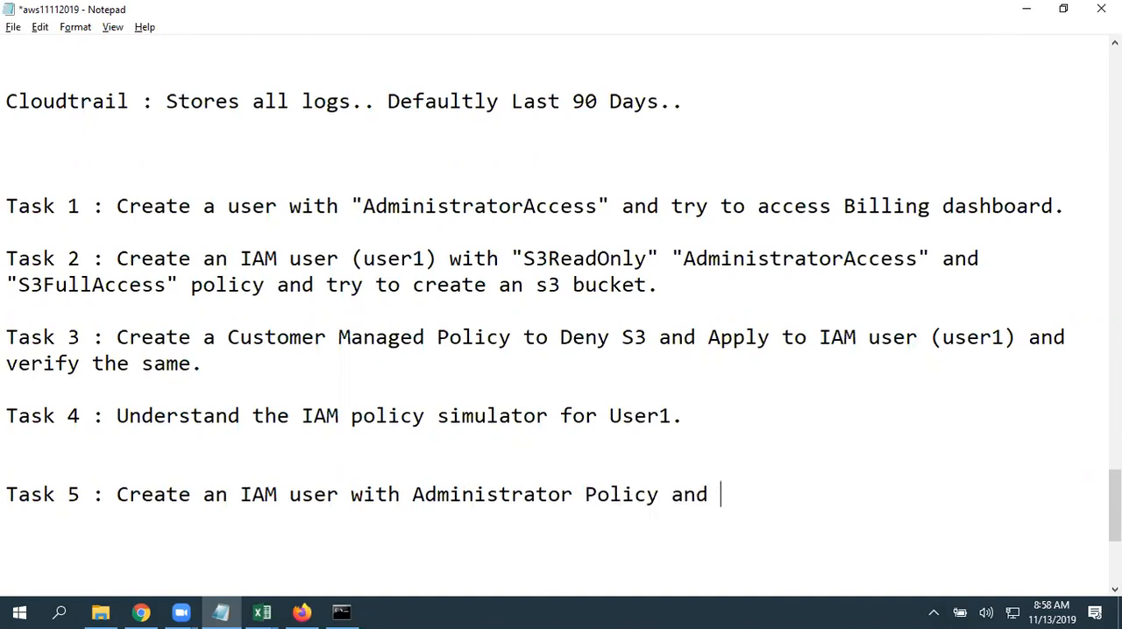
text(Make sure h)
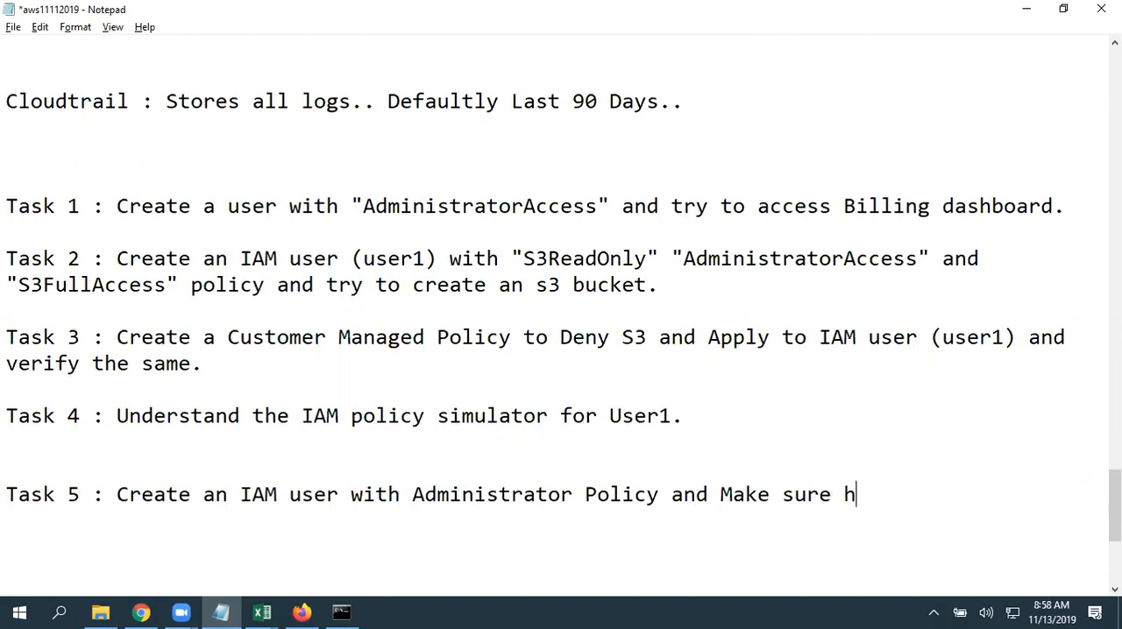
text(e is able to a)
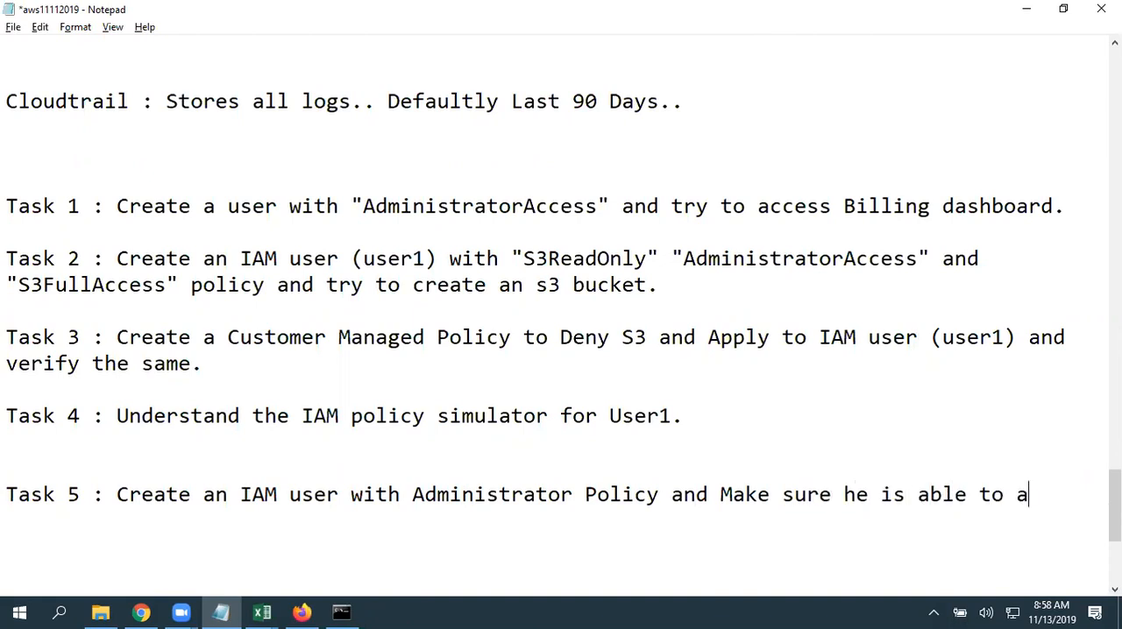
text(ccess billing d)
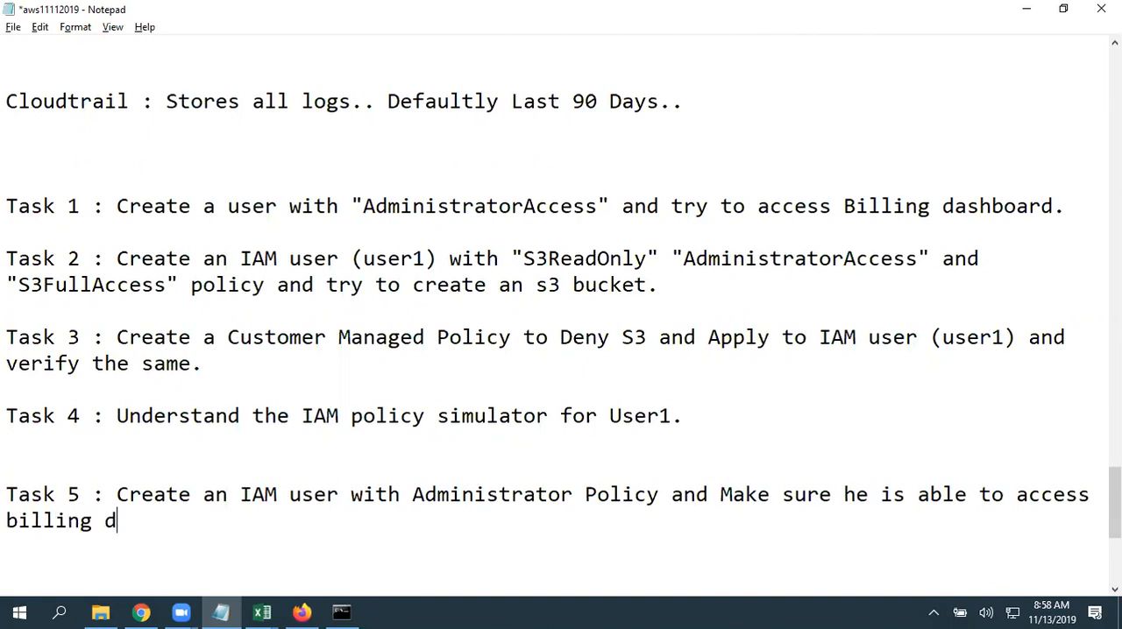
- Complete the Task 5 line with "Make sure he is able to access billing dhashboard also."
text(hashboard al)
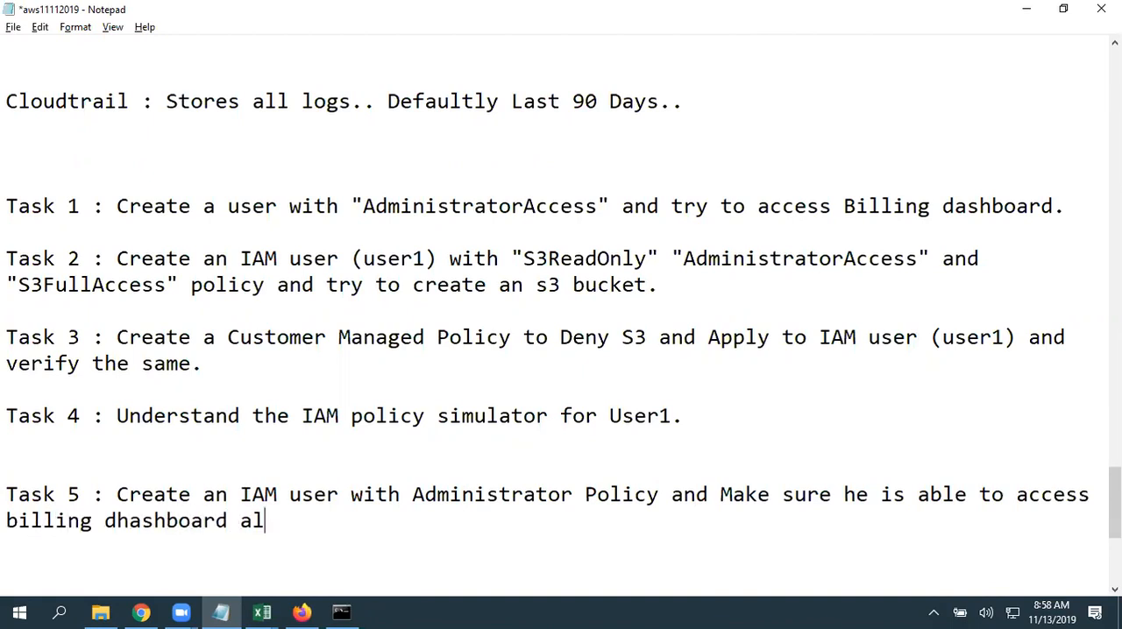
text(so.)
- Below Task 5, after a blank line, write "Task 6 : Create a billing alarm"
key(Return)
key(Return)
text(Task 6 :)
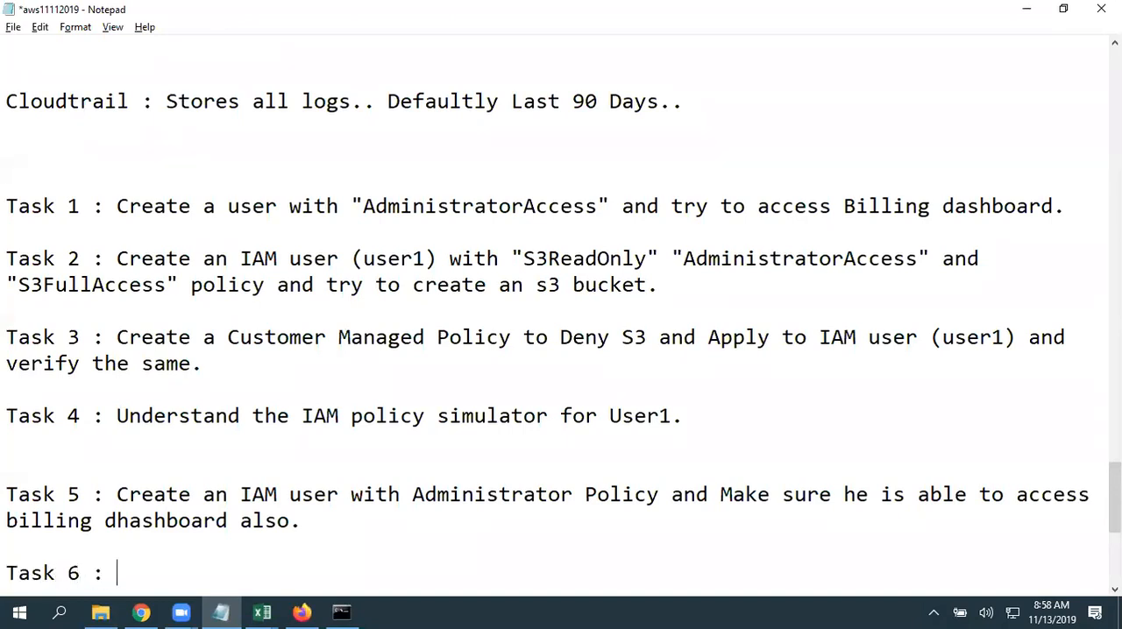
key(Return)
text(Create)
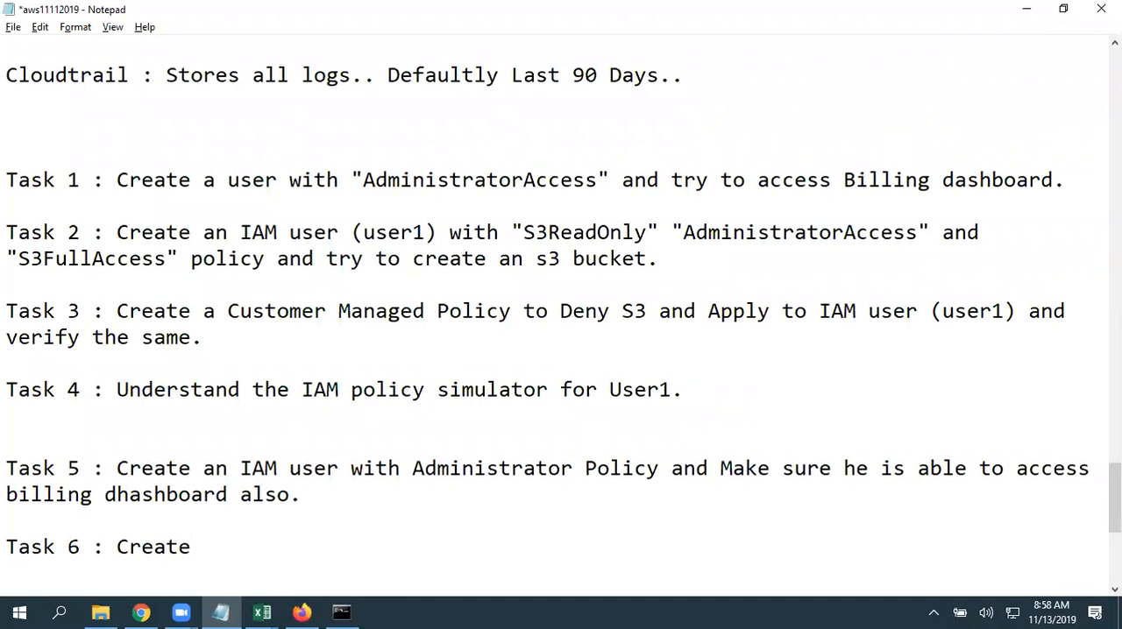
text( a b)
key(BackSpace)
text(a billing alarm)
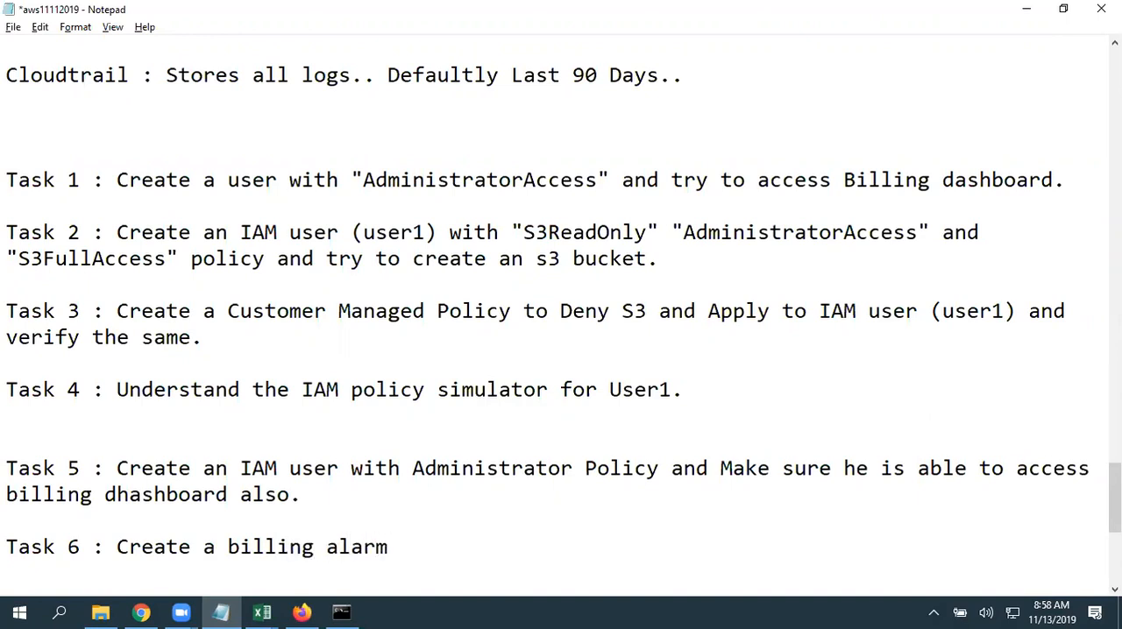
text( where last 6 )
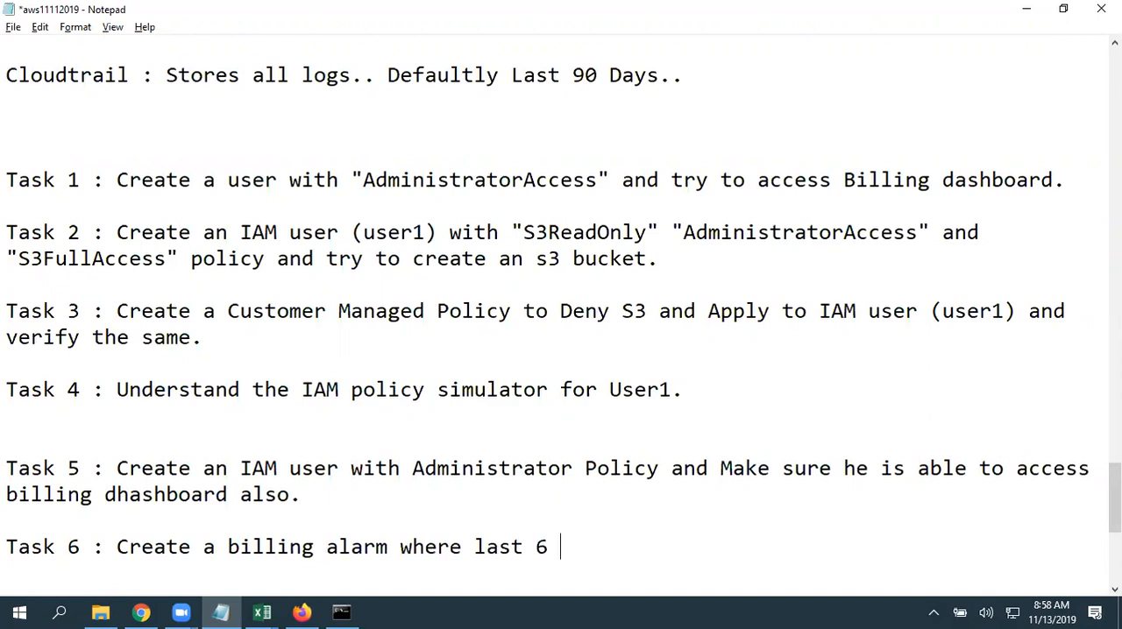
text(hrs b)
- Complete the Task 6 line with "where last 6 hrs bill is >= 0.50$", save the notes file and add blank lines below it
text(is )
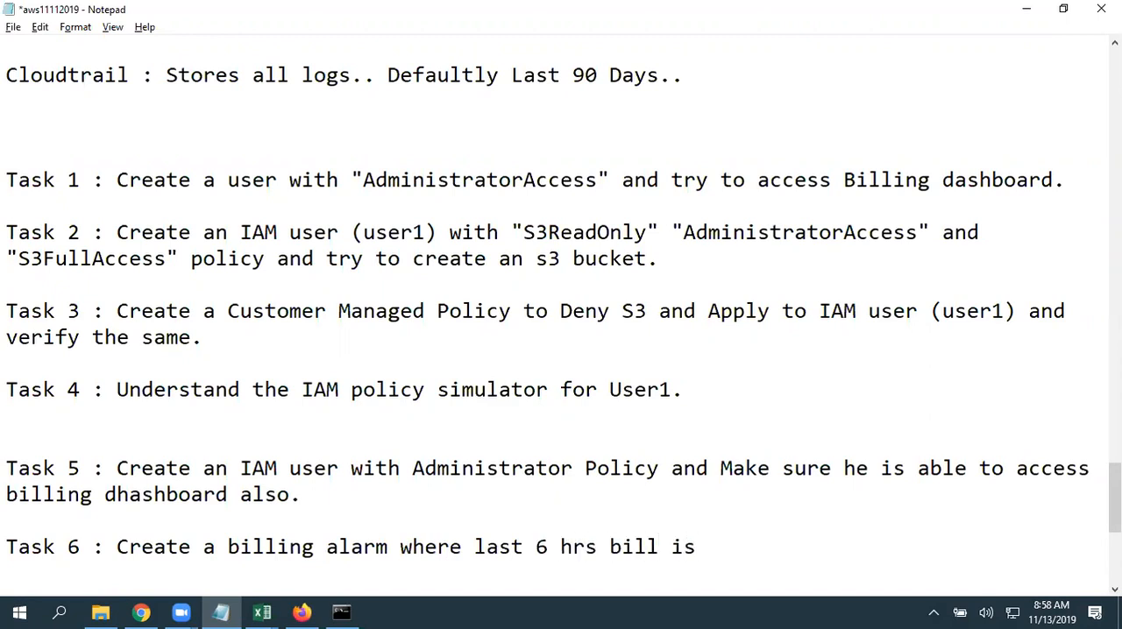
text(>= 0.)
text(650)
key(BackSpace)
key(BackSpace)
key(BackSpace)
text(50%)
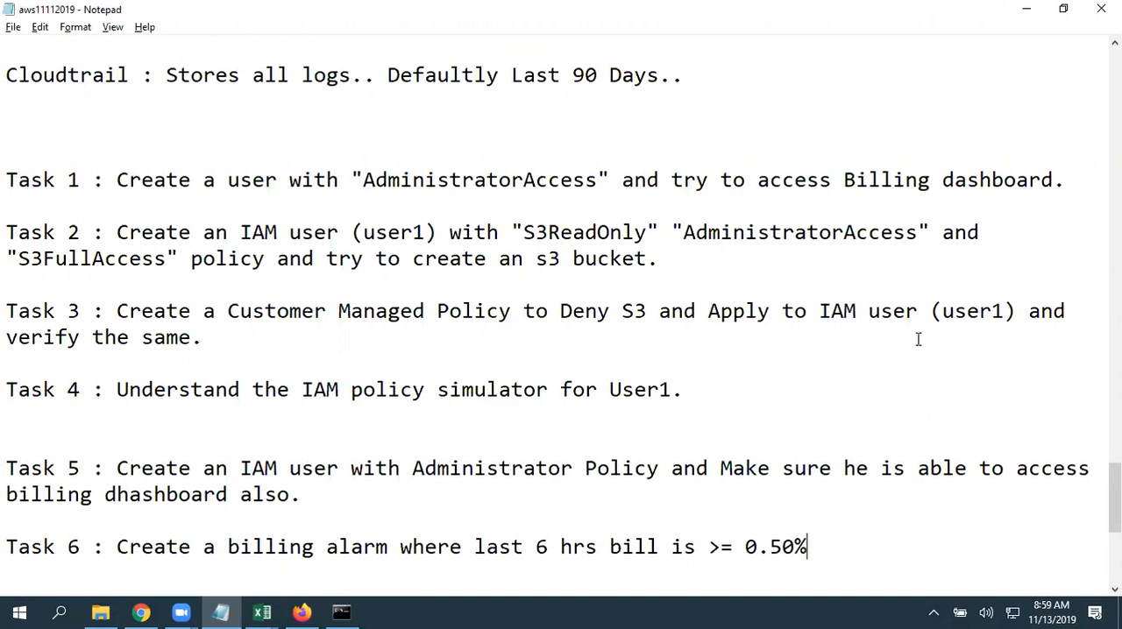
key(BackSpace)
text($)
key(ctrl+s)
key(Return)
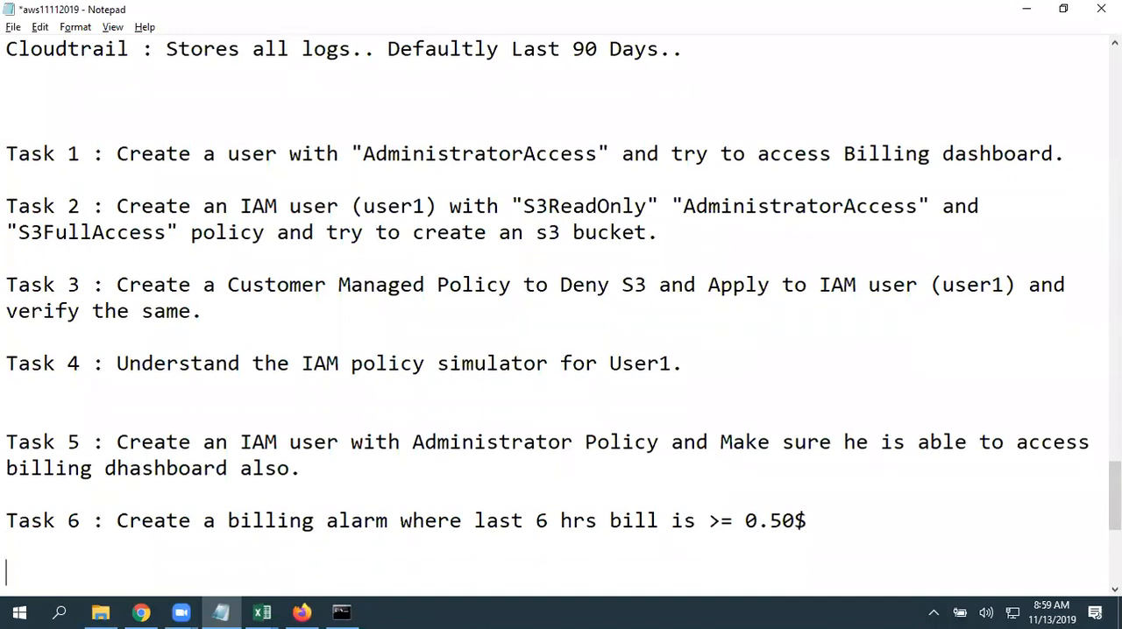
key(Return)
key(ctrl+s)
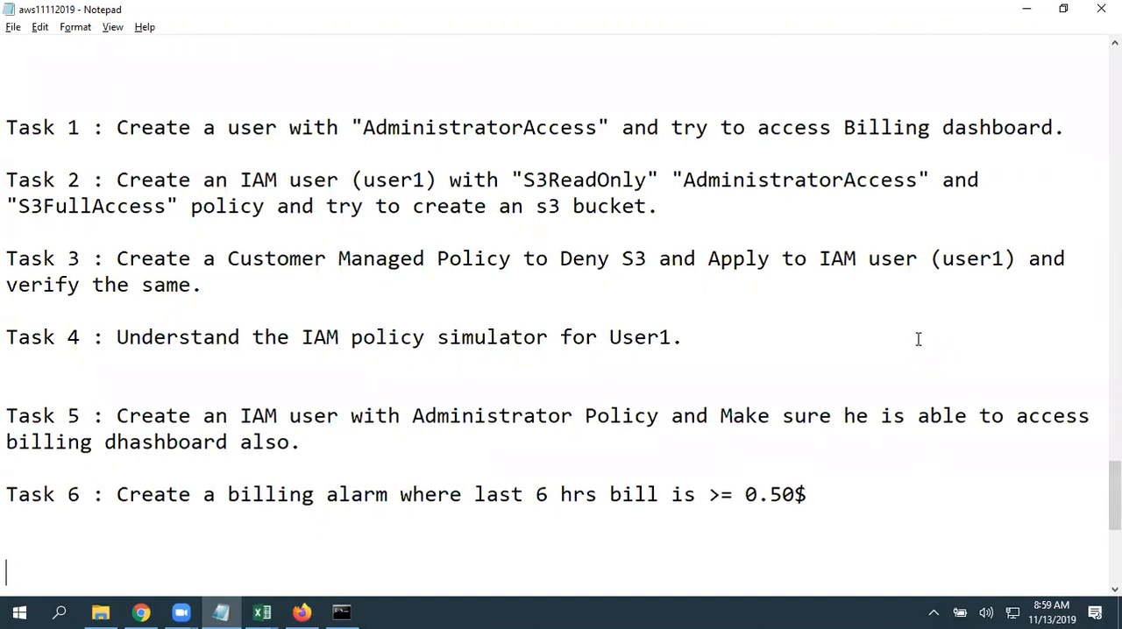
key(Return)
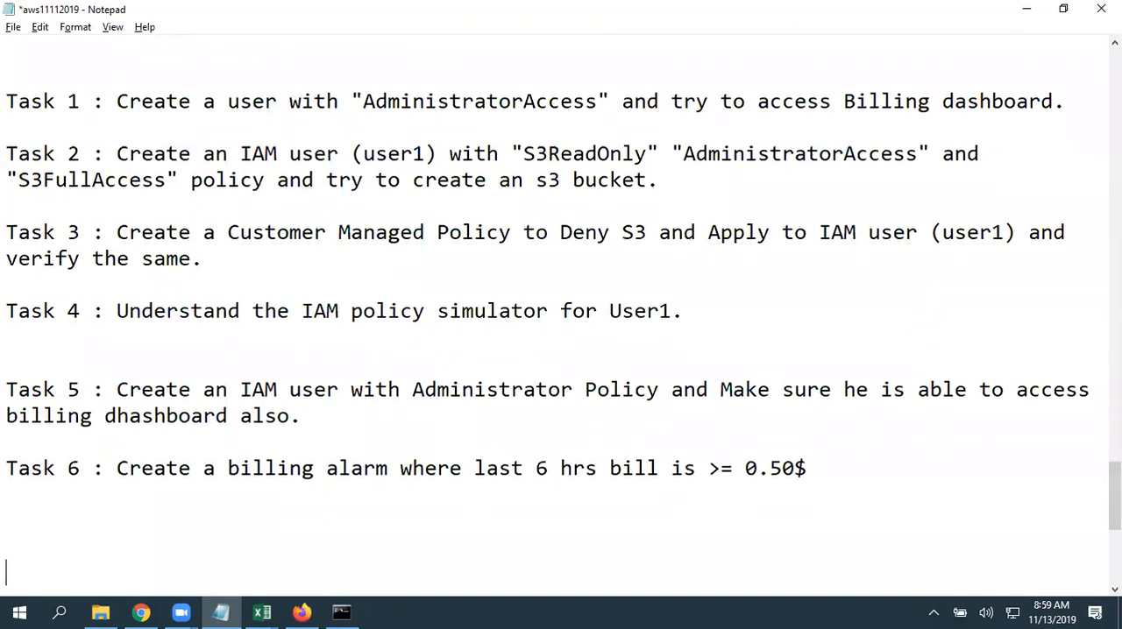
- Switch to Chrome and open the presenter's own YouTube channel in a new tab
click(140, 611)
click(221, 13)
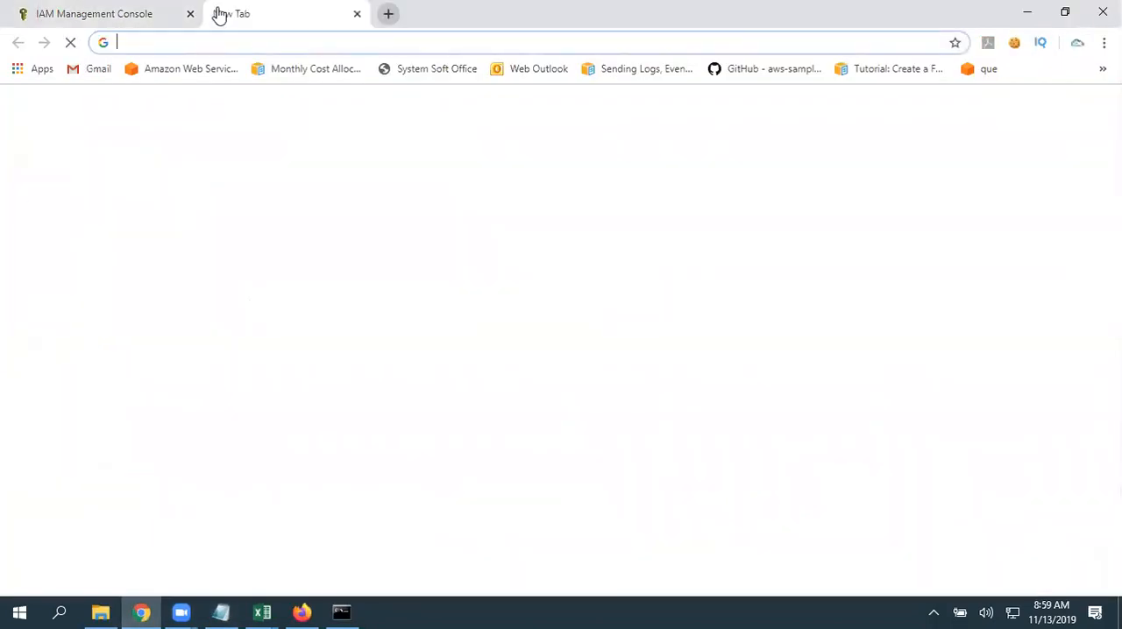
text(youtube.com)
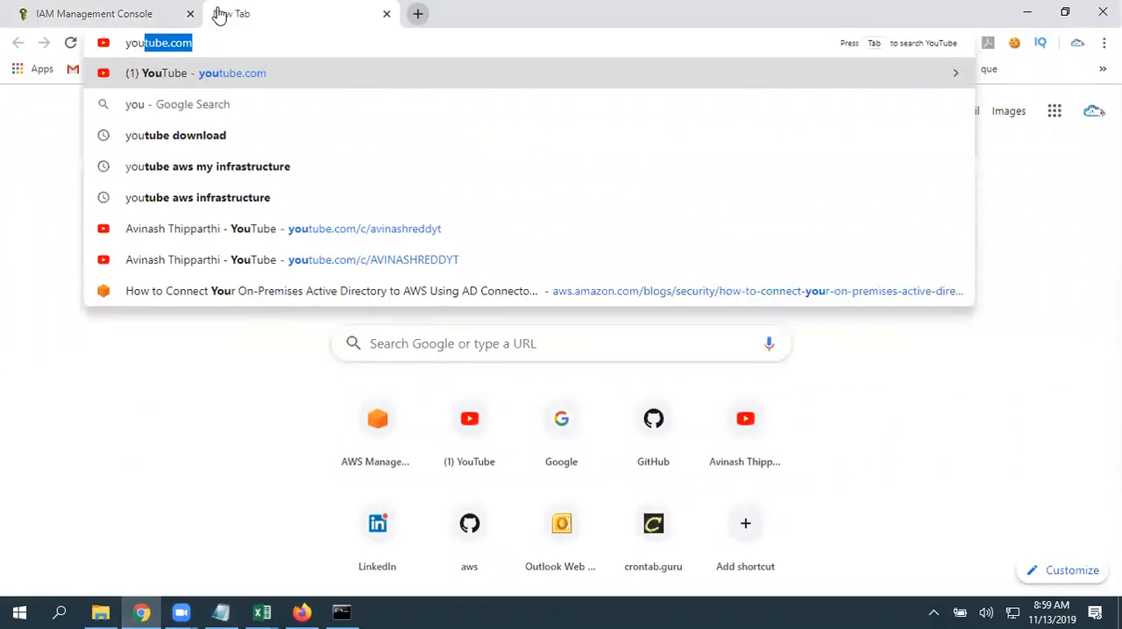
key(Right)
key(Down)
key(Down)
key(Down)
key(Up)
key(Return)
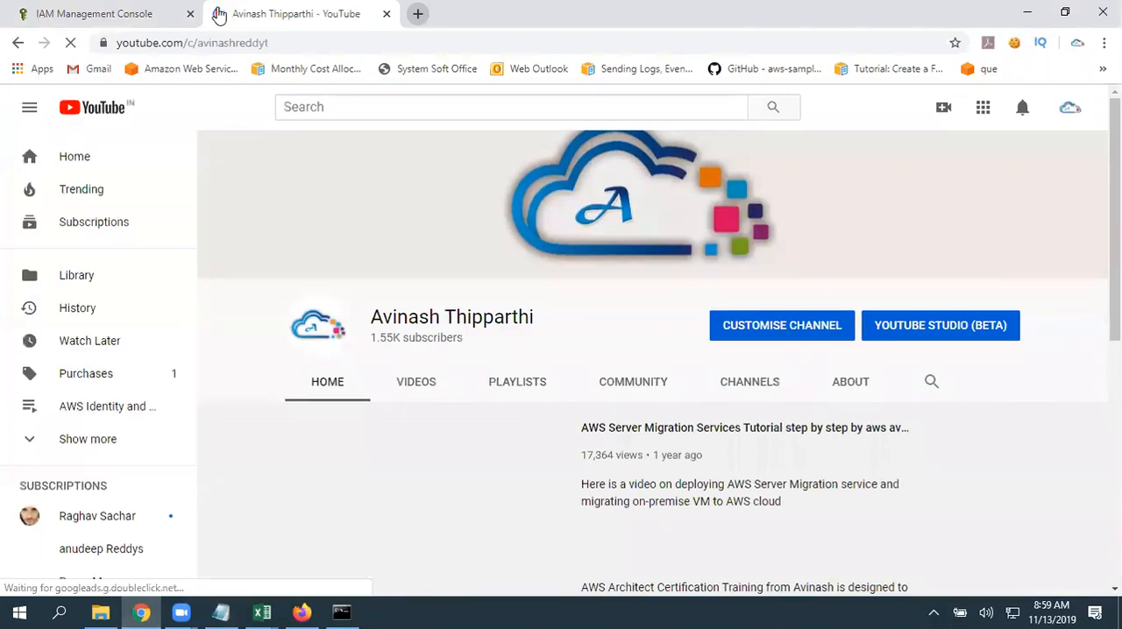
- Open the channel's AWS Identity and Access Management playlist, look through its videos with playback paused, and close the tab
click(535, 378)
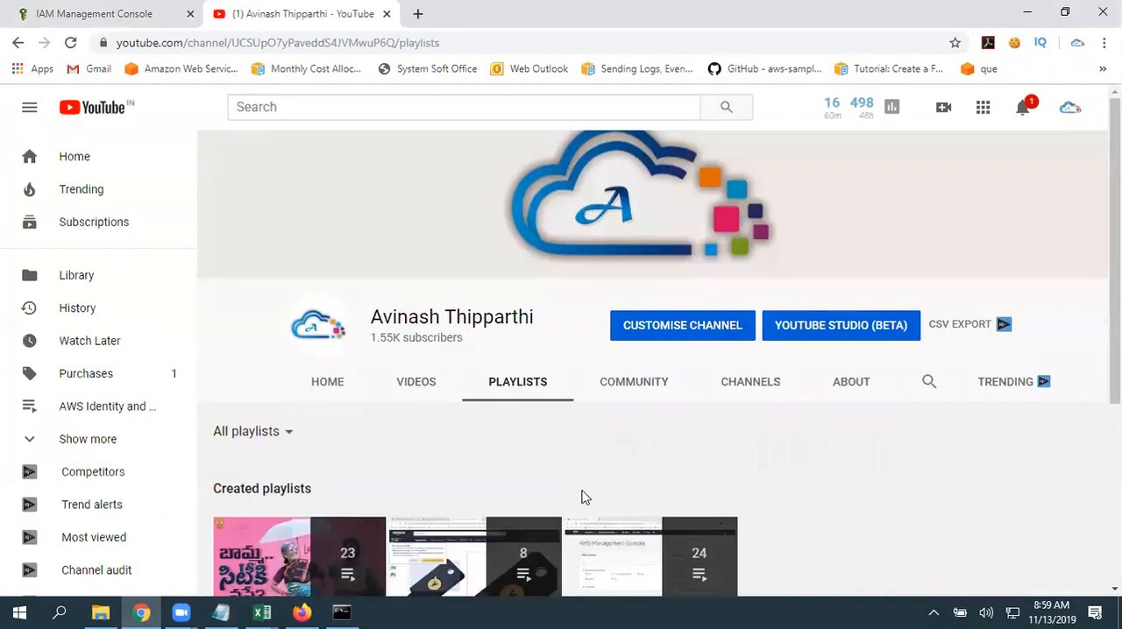
scroll(544, 447, down, 3)
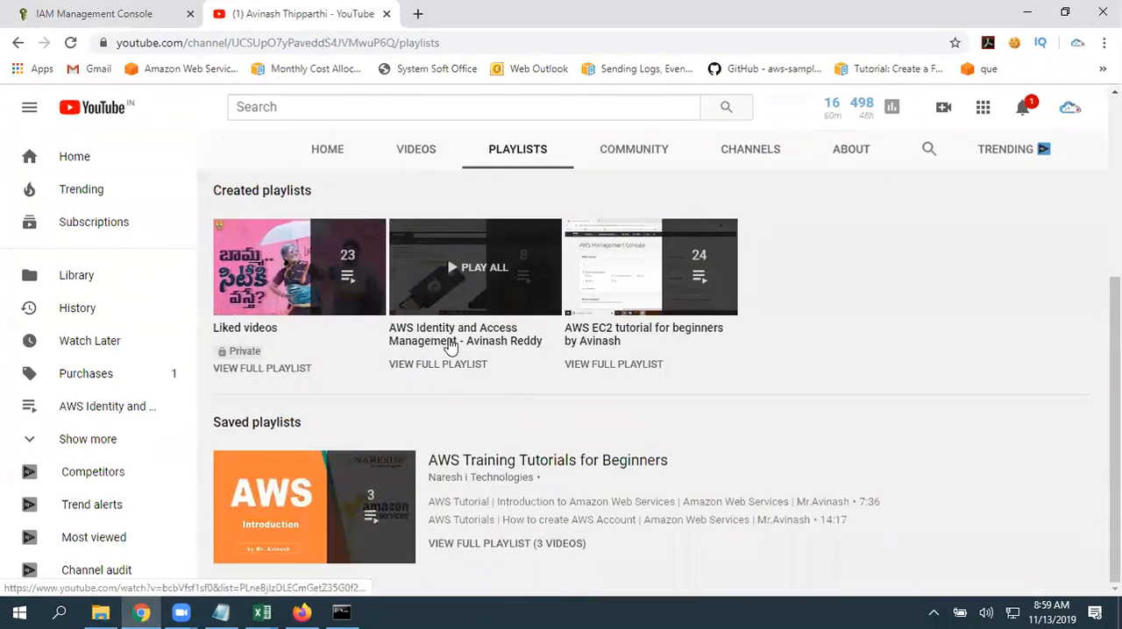
click(451, 341)
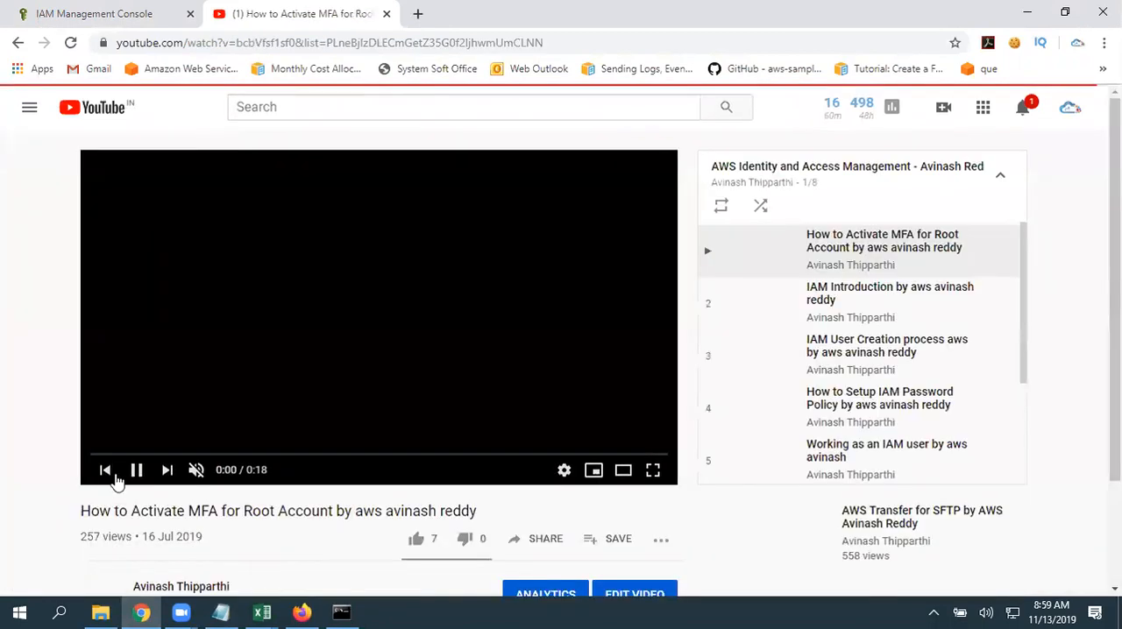
click(137, 472)
scroll(801, 375, down, 2)
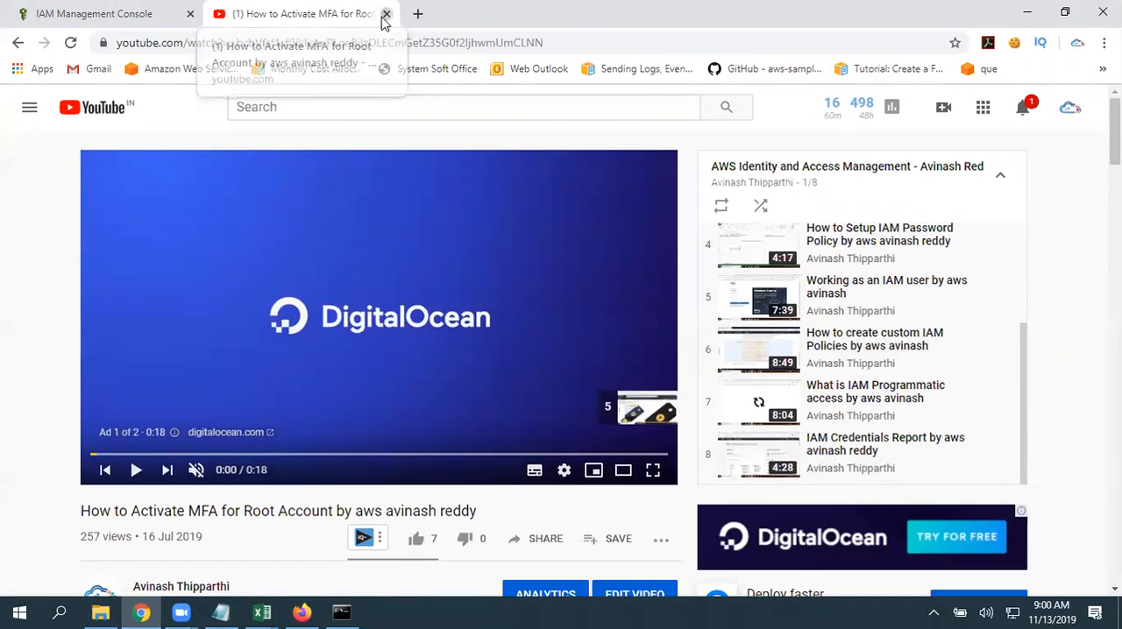
click(386, 15)
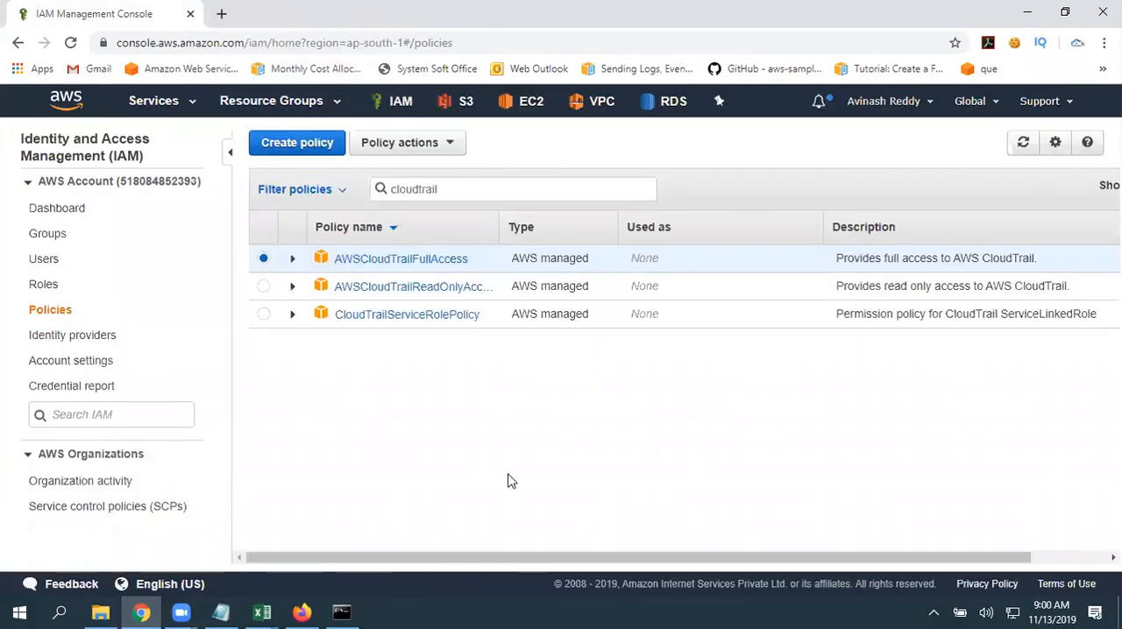
- Delete all the IAM users in the account, confirming the deletion of recently active ones
click(45, 259)
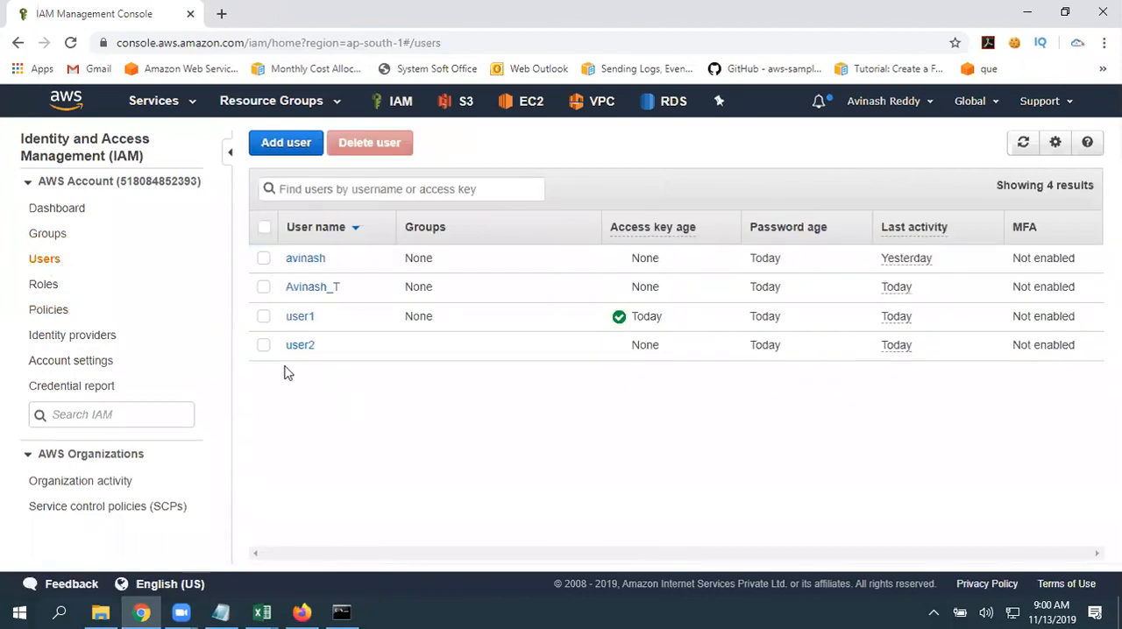
click(264, 231)
click(368, 143)
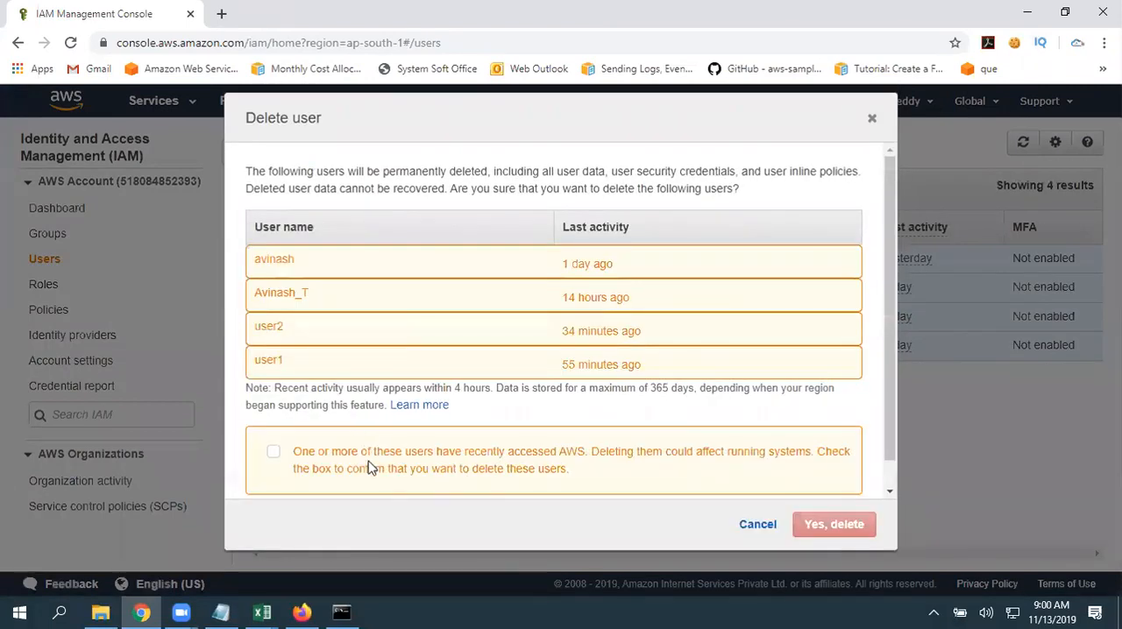
click(375, 464)
click(824, 535)
- Close the credentials (2) file in Excel without saving and open the IAM dashboard in Chrome
mouse_move(261, 611)
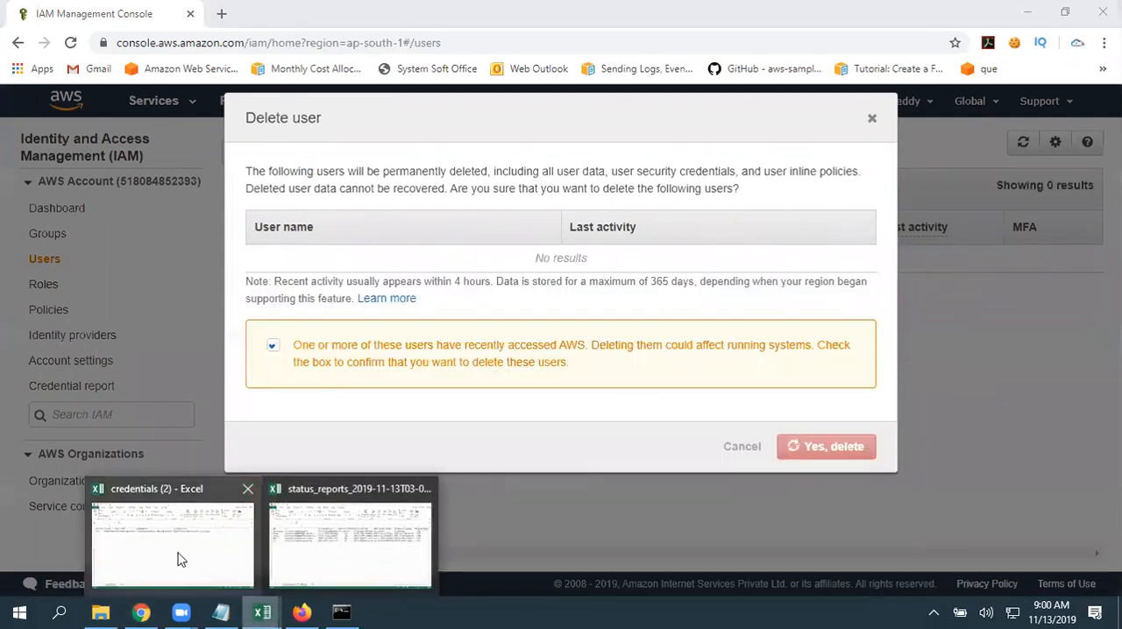
click(179, 559)
drag(188, 213, 382, 259)
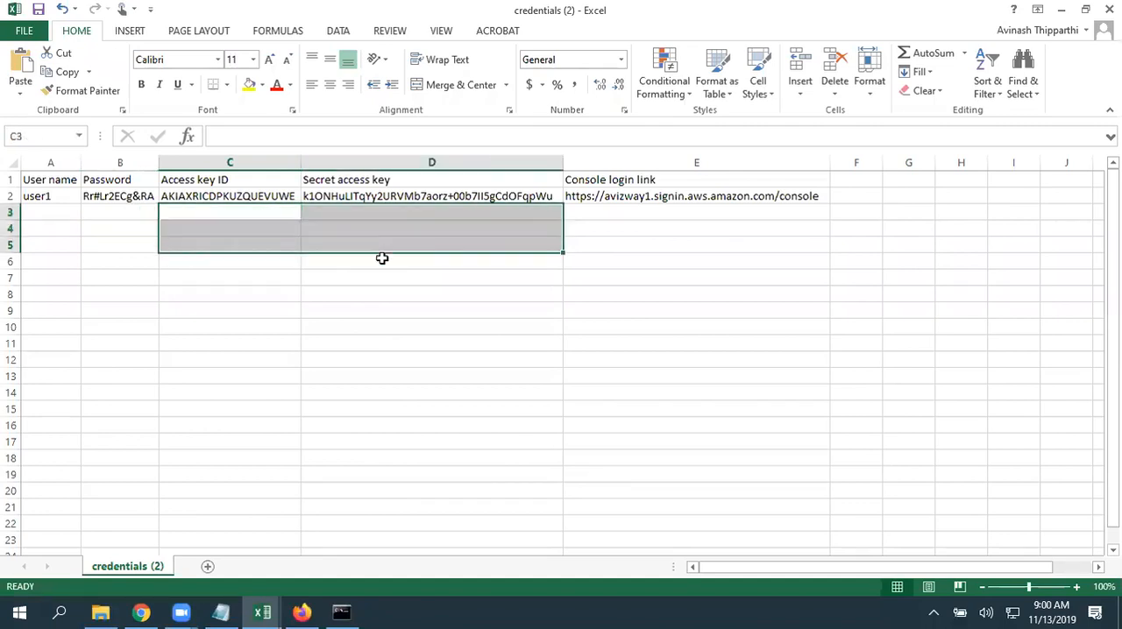
click(372, 383)
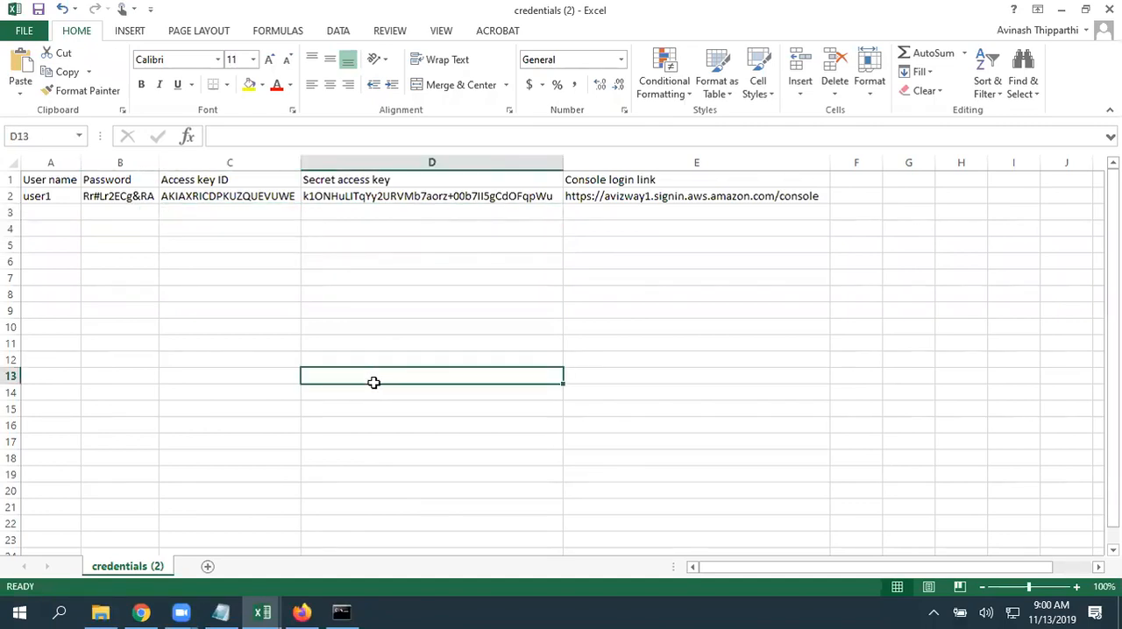
click(1108, 10)
click(557, 338)
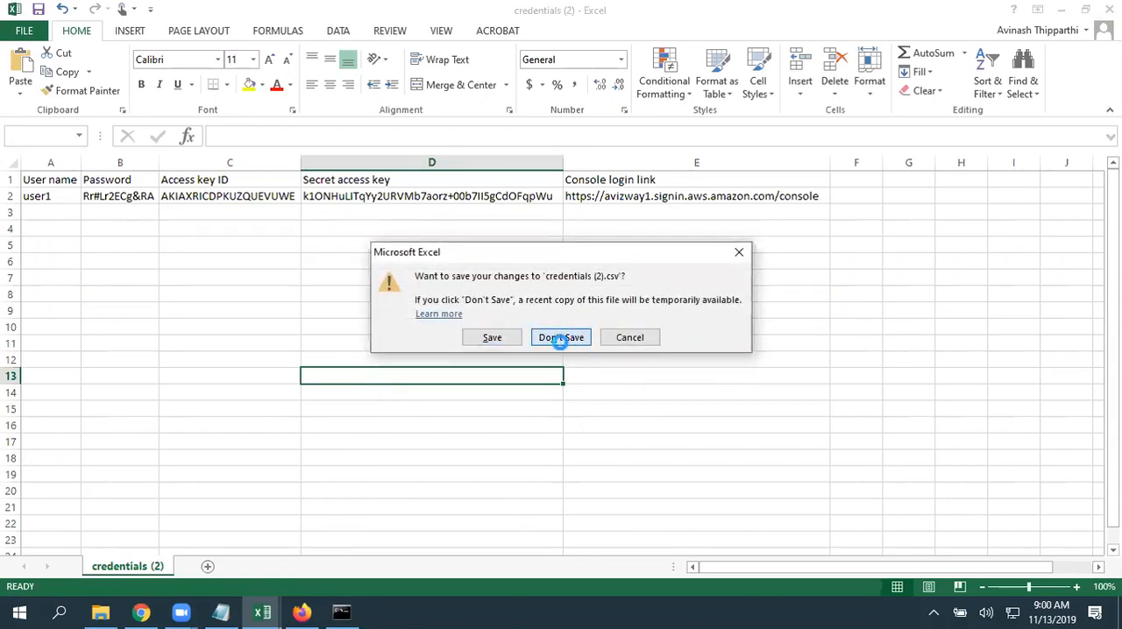
click(36, 210)
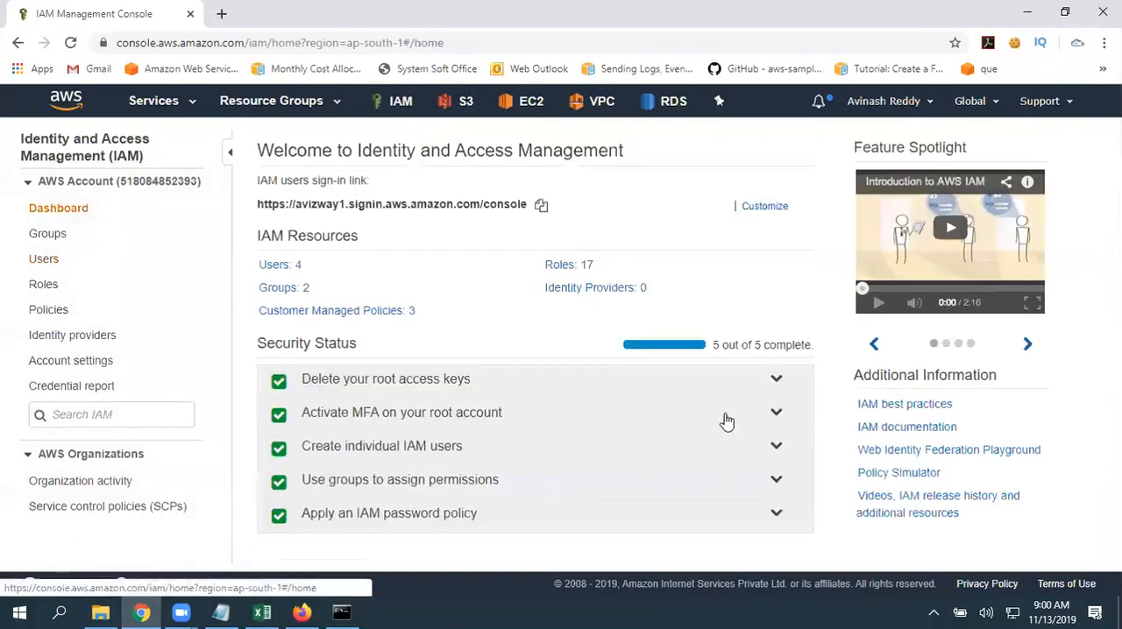